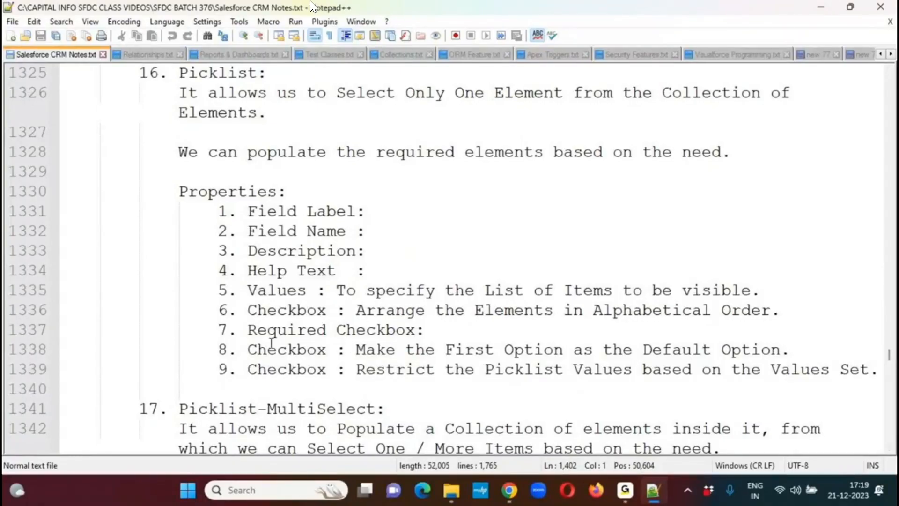
- Add the heading "Ways to Create Custom Fields:" with a dashed underline on line 1402, below the product code and customer examples
left_click(269, 315)
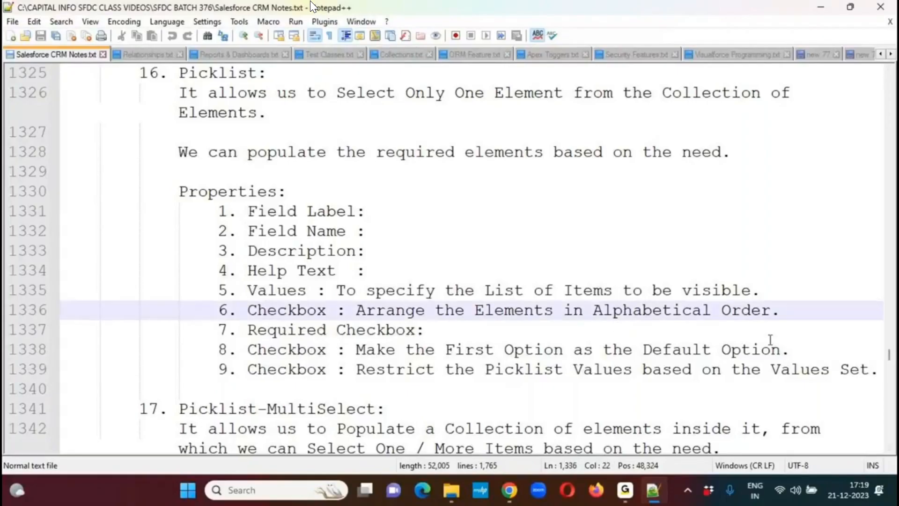
scroll(889, 451, "down", 2)
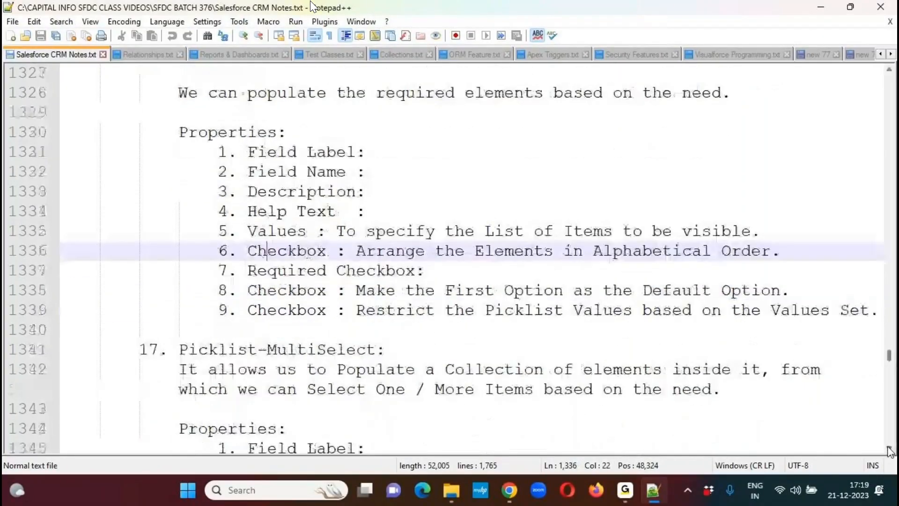
scroll(889, 450, "down", 10)
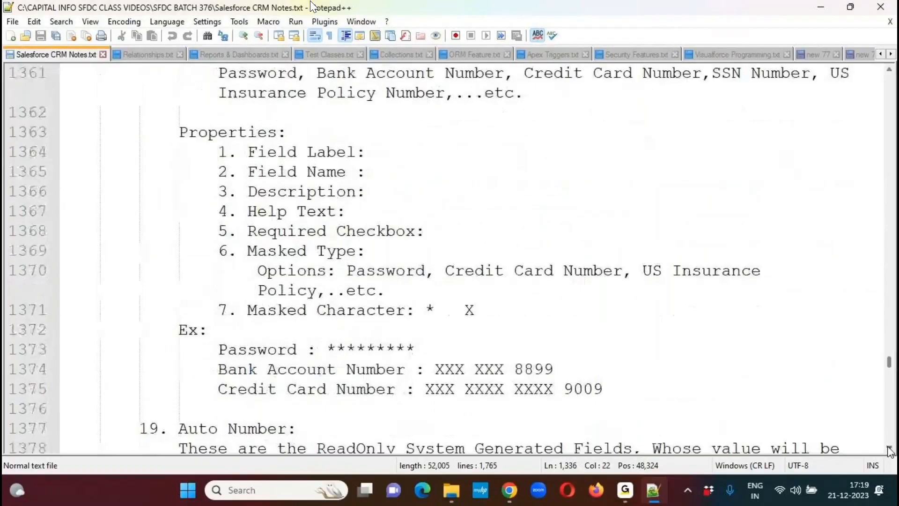
scroll(890, 450, "down", 1)
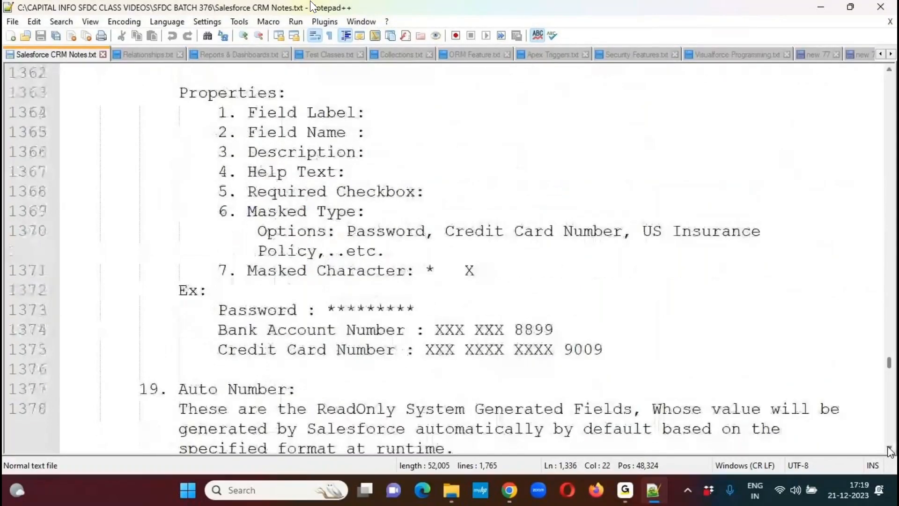
scroll(889, 450, "down", 4)
scroll(890, 450, "down", 6)
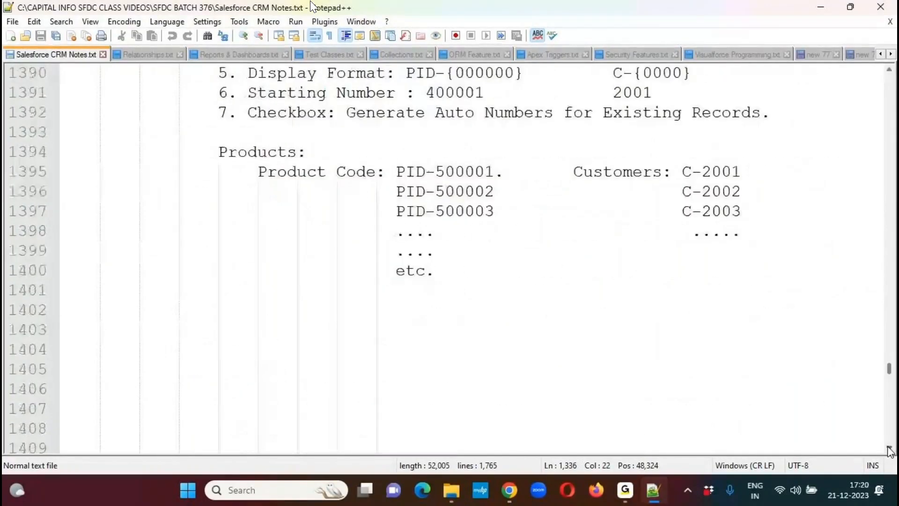
left_click(77, 311)
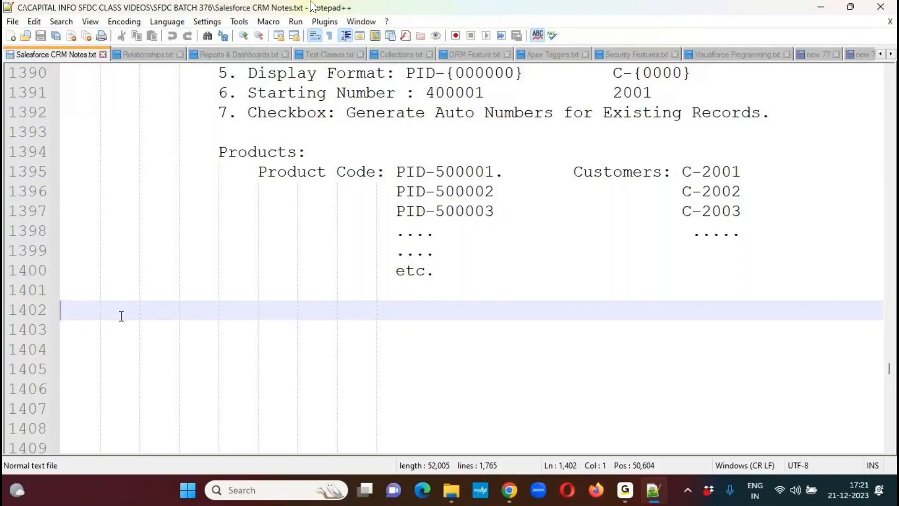
type("Ways to Create ")
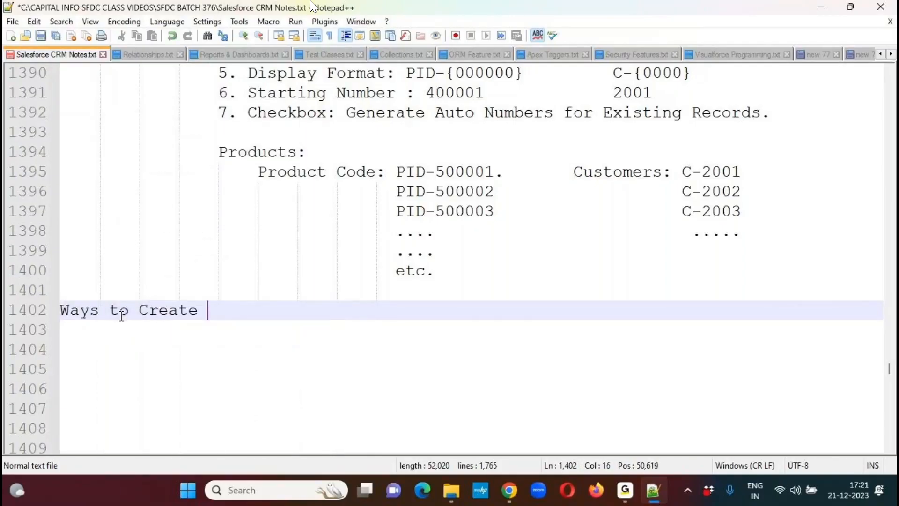
type("Custom Fields:")
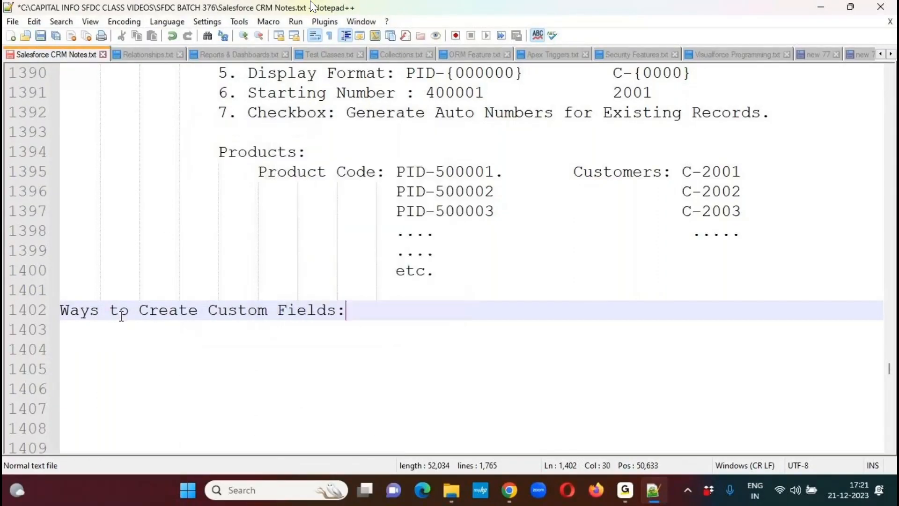
key("Return")
type("-----------------------------")
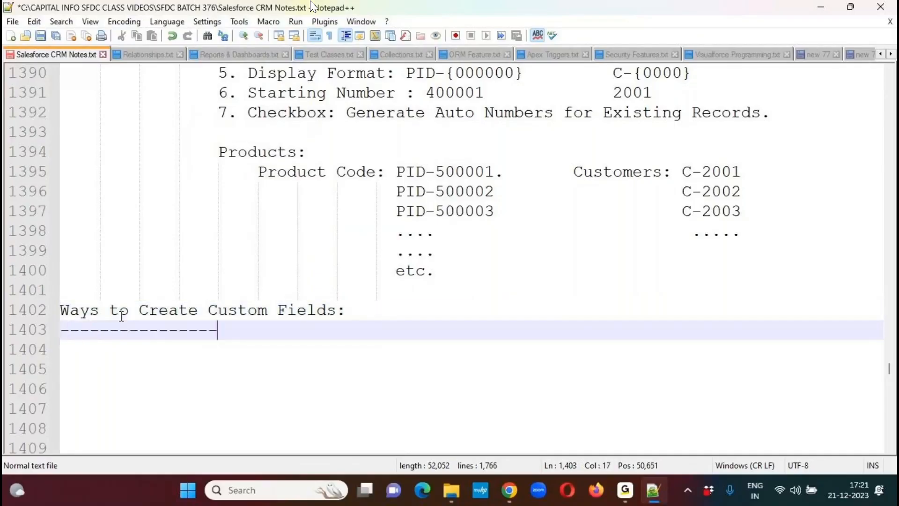
- Insert a block of blank lines below the dashed underline and return the cursor to the first line beneath it
key("Return")
key("Return")
key("Return")
key("Return")
key("Return")
key("Return")
key("Return")
key("Return")
key("Return")
key("Return")
key("Return")
key("Return")
key("Return")
key("Return")
key("Return")
key("Return")
key("Return")
key("Return")
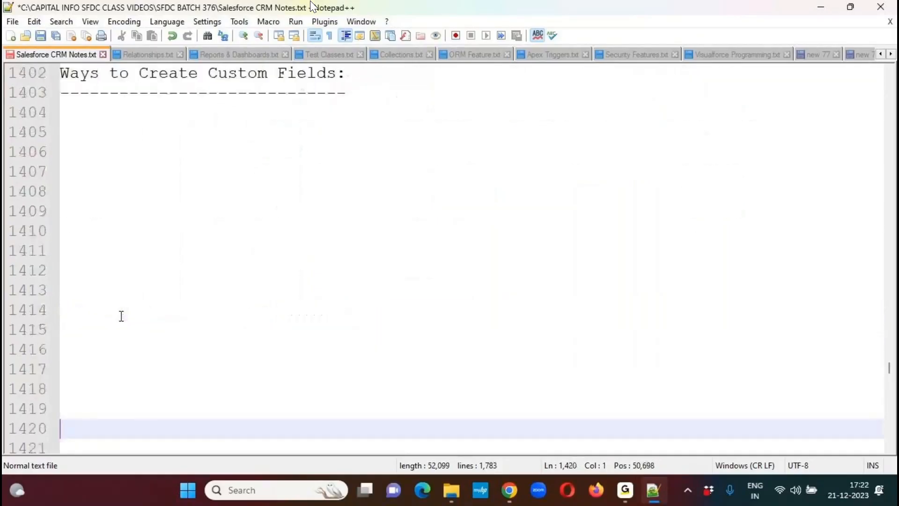
key("Up")
key("Up")
key("Up")
key("Up")
key("Up")
key("Up")
key("Up")
key("Up")
key("Up")
key("Up")
key("Up")
key("Up")
key("Up")
key("Up")
key("Up")
key("Up")
key("Up")
key("Up")
key("Up")
key("Up")
key("Up")
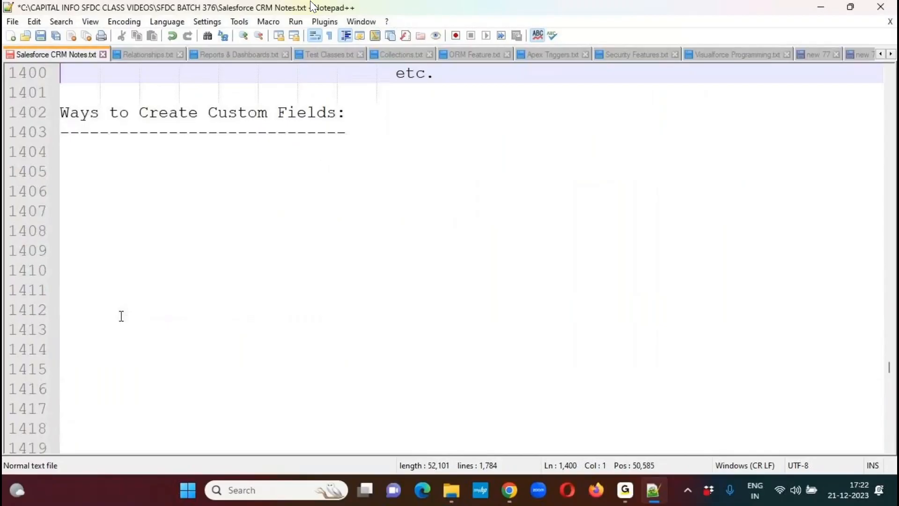
key("Down")
key("Down")
key("Down")
key("Down")
- Write the indented sentence "Salesforce provides the below 2 ways to Create Custom Fields inside the Object." under the heading
key("Tab")
type("Sales")
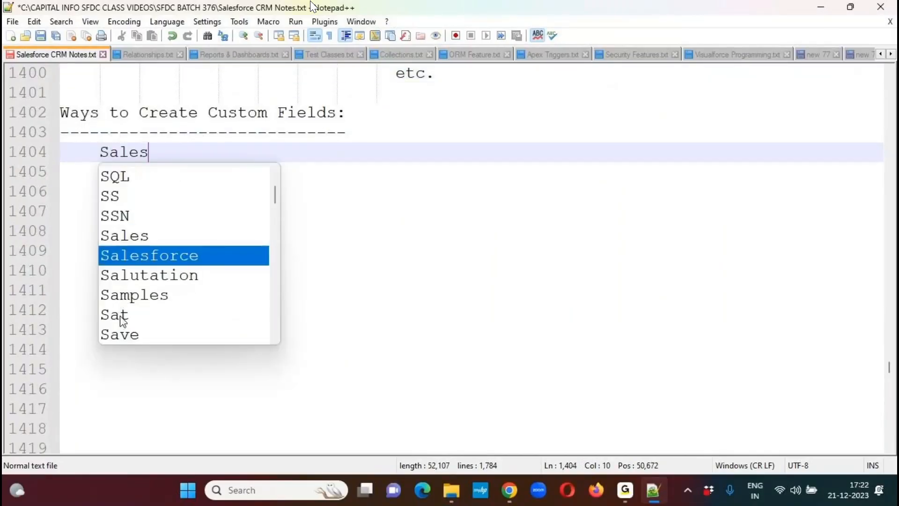
key("Return")
type("provid")
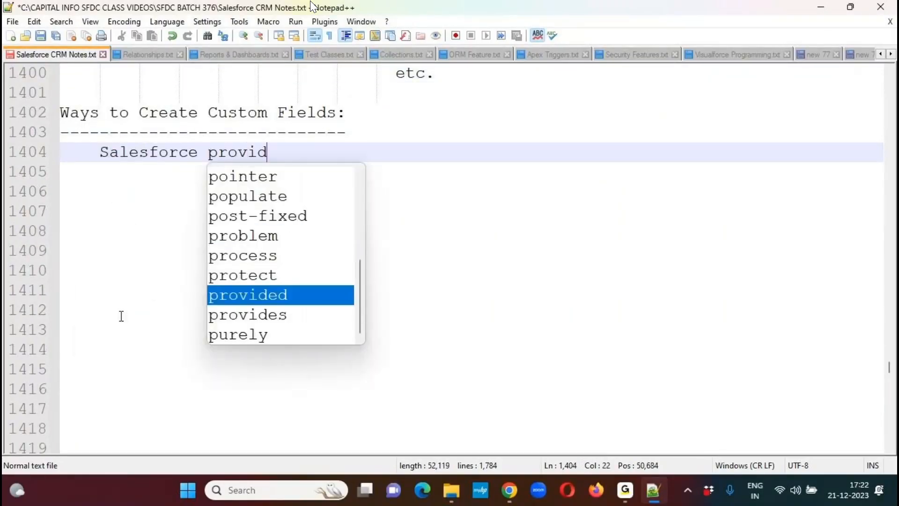
type("es the below ")
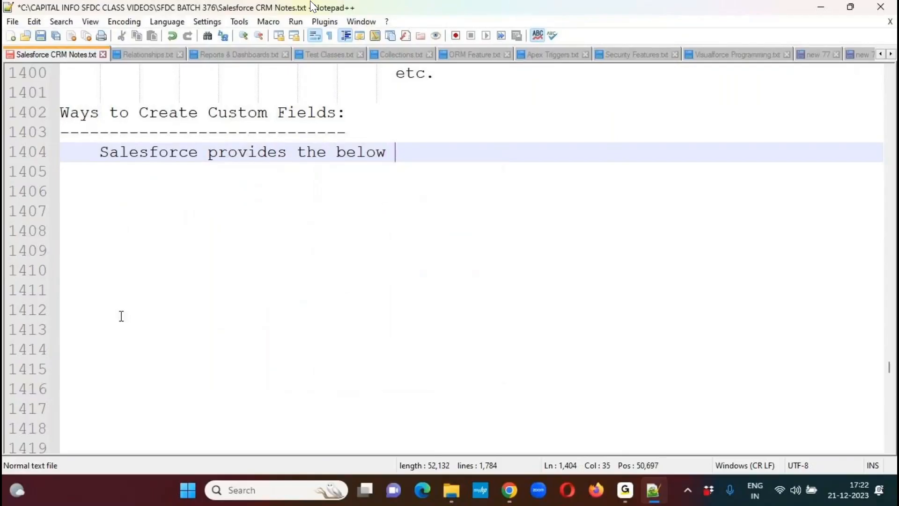
type("2 ways to ")
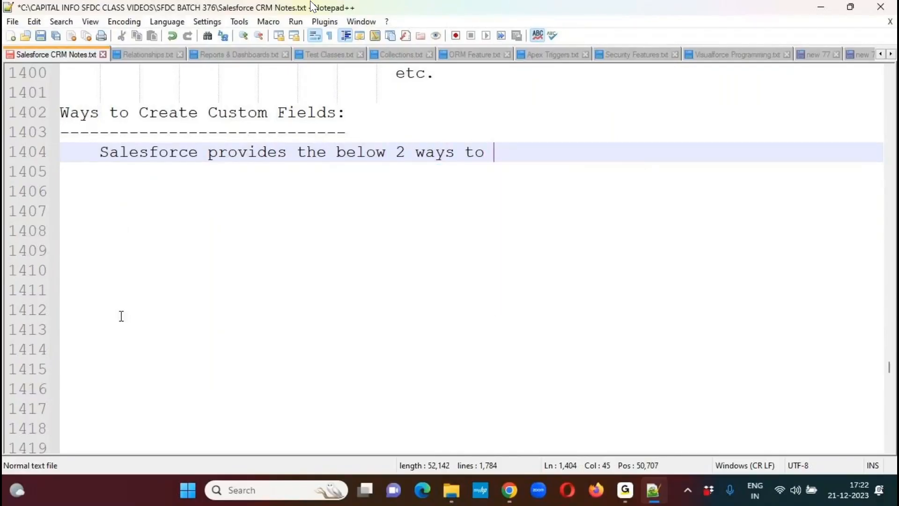
type("Create ")
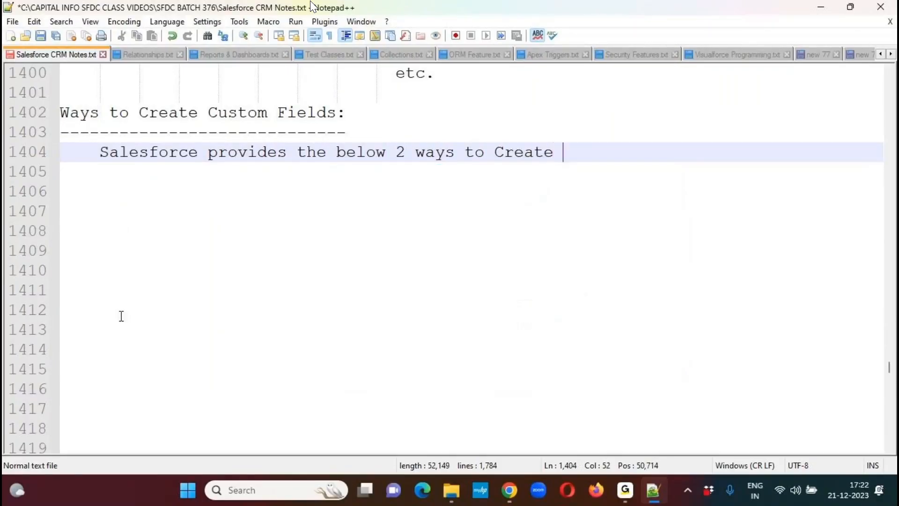
type("Custom Field")
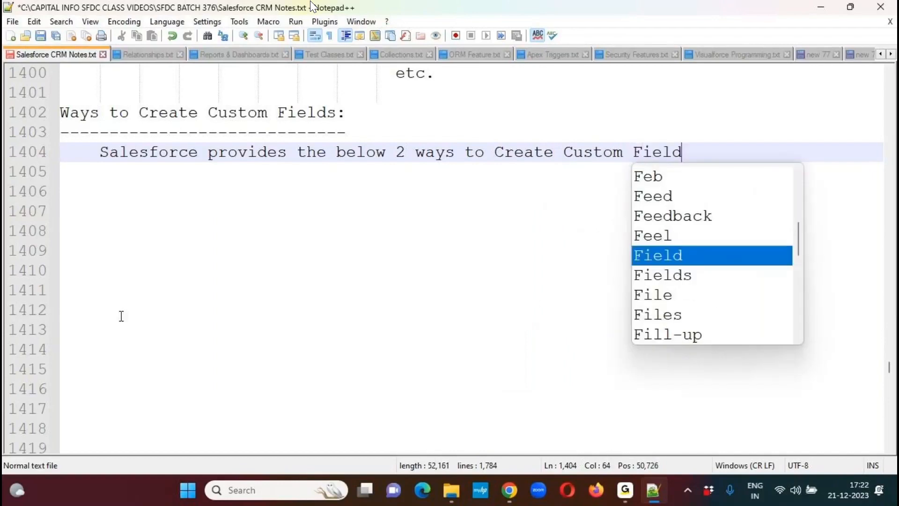
type("s inside the O")
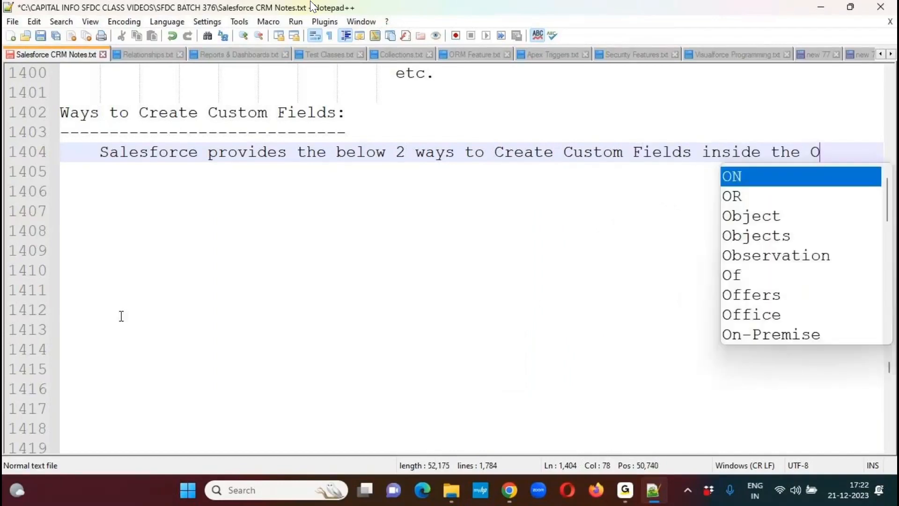
type("bject.")
- Add the indented list item '1. By using "Object Manager":' below the introductory sentence, leaving one blank line between them
key("Return")
key("Return")
key("Tab")
type("1.")
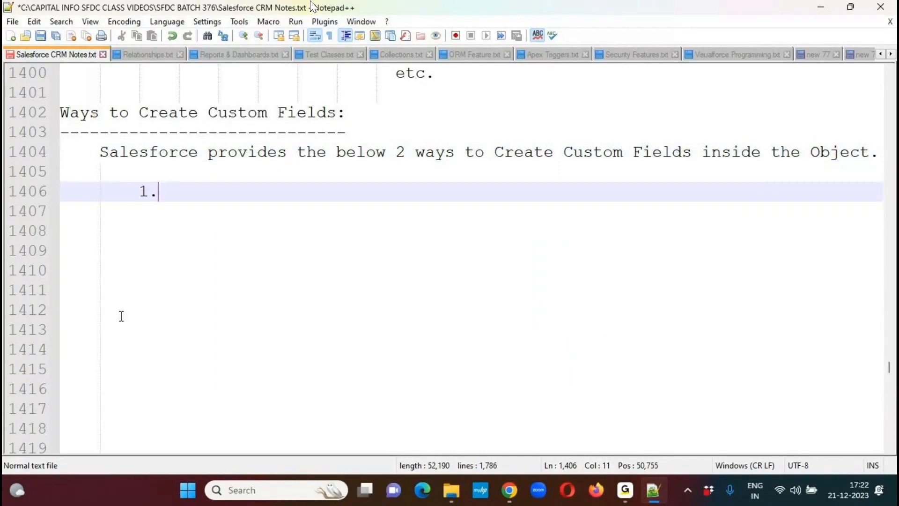
type(" By using ")
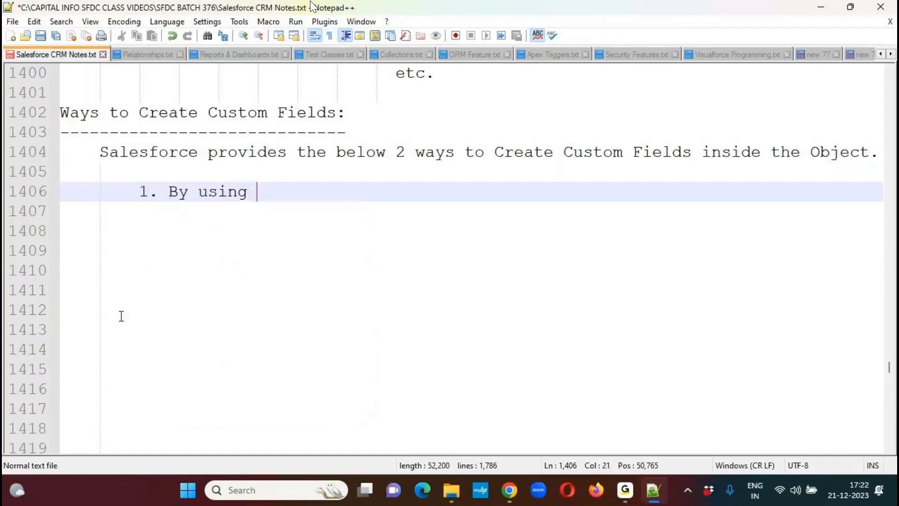
type("\"Obje")
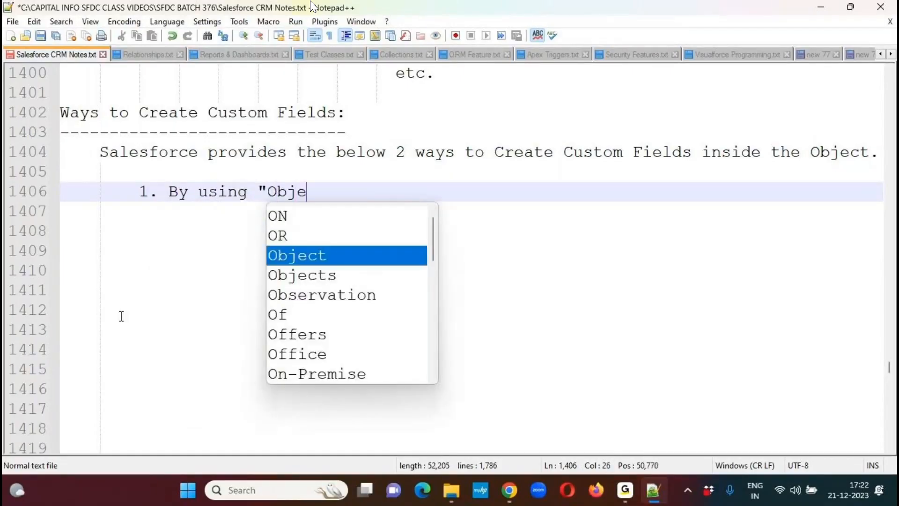
type("ct Manager\":")
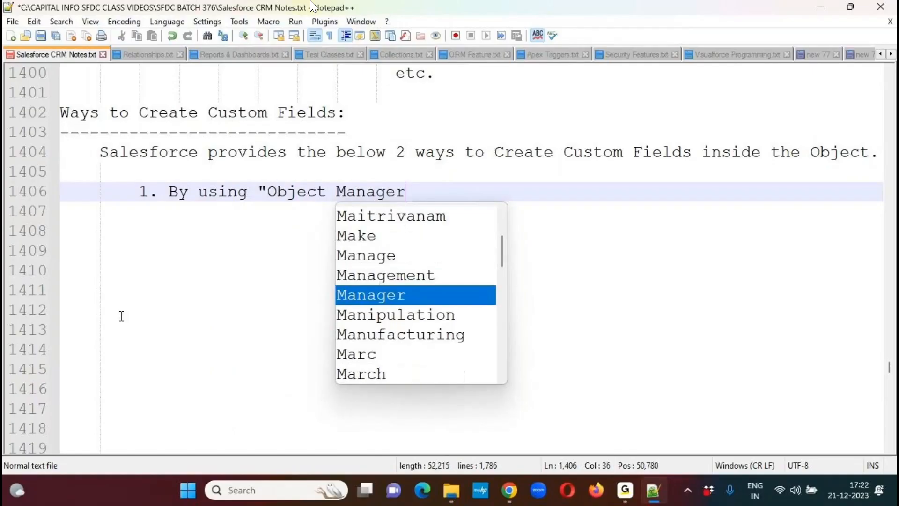
- Add the second list item '2. By using "Schema Builder":', separated from the first by a blank line
key("Return")
key("Return")
type("2. ")
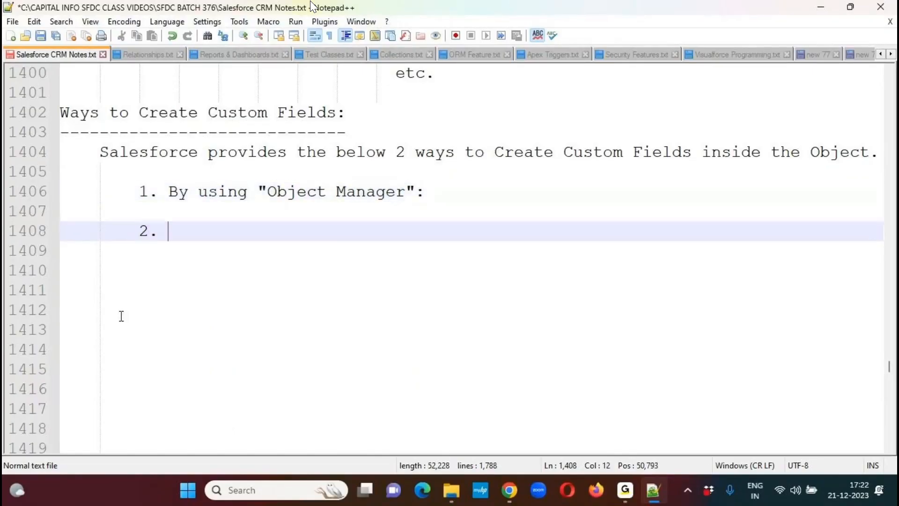
type("By using \"")
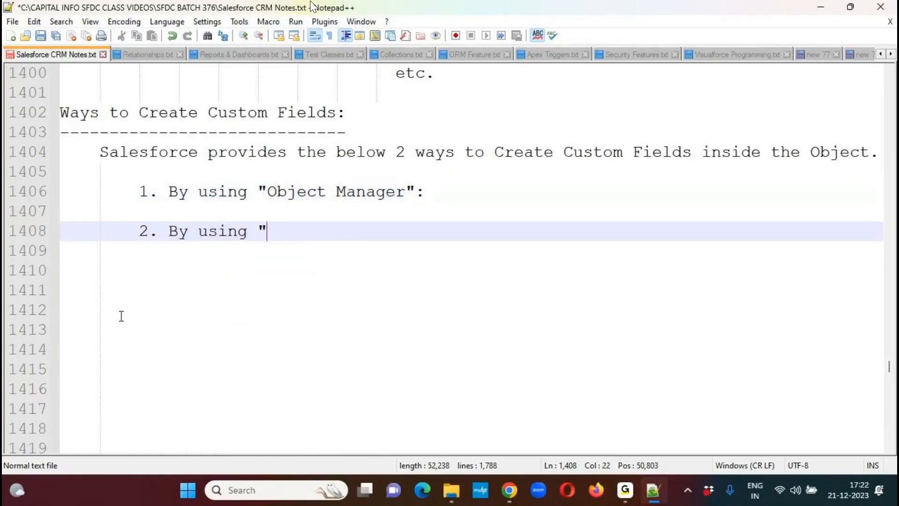
type("Schema Builder:")
key("BackSpace")
type("\":")
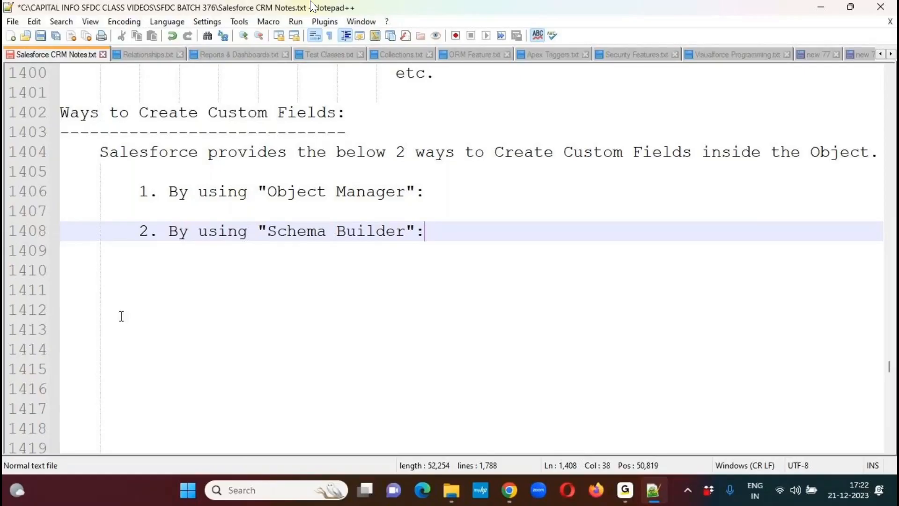
- Insert three more lines under the Object Manager item, indent the first of them one level deeper, and save the file
key("Up")
key("Up")
key("Return")
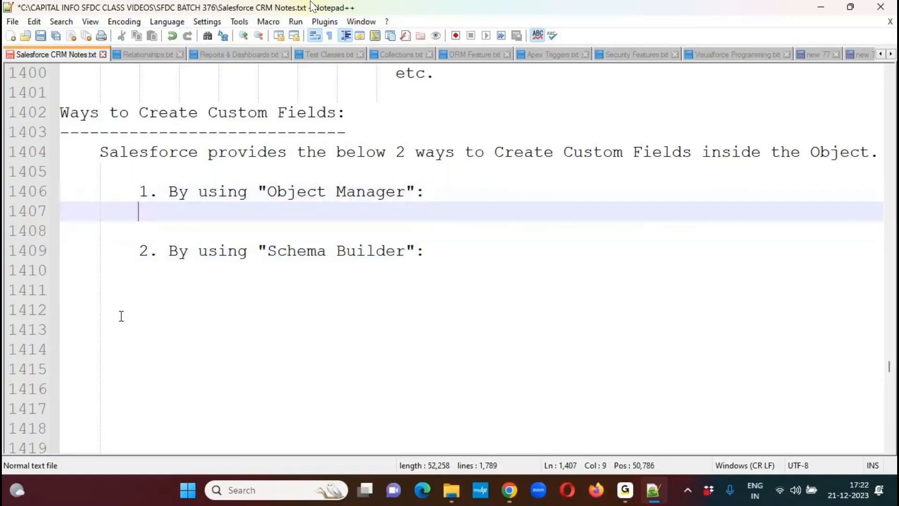
key("Return")
key("Return")
key("Up")
key("Up")
key("Tab")
key("ctrl+s")
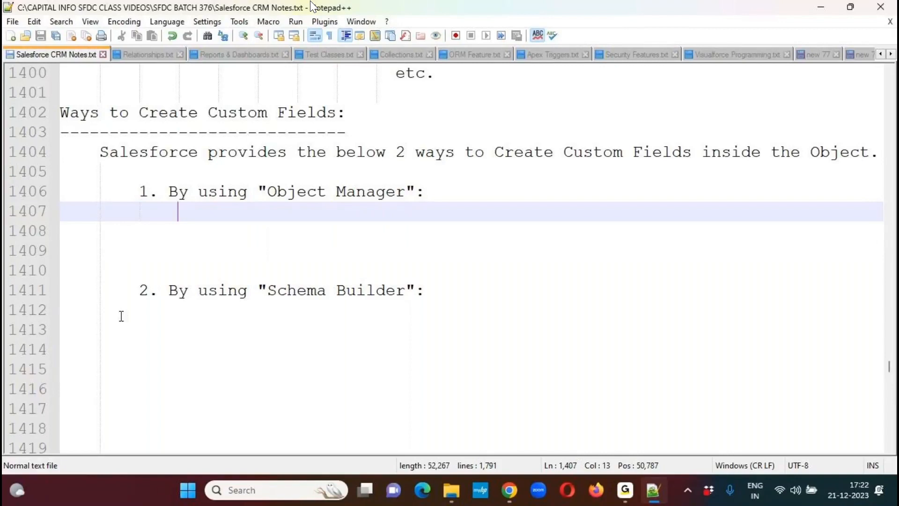
- Write "Click on the Required Object's Tab (Ex: Customers)" under the Object Manager item
type("Clic")
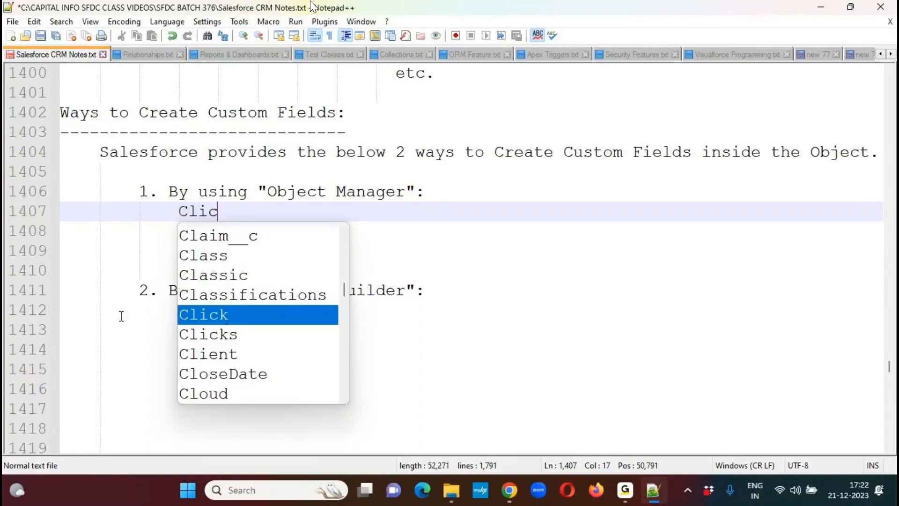
type("k on the Required ")
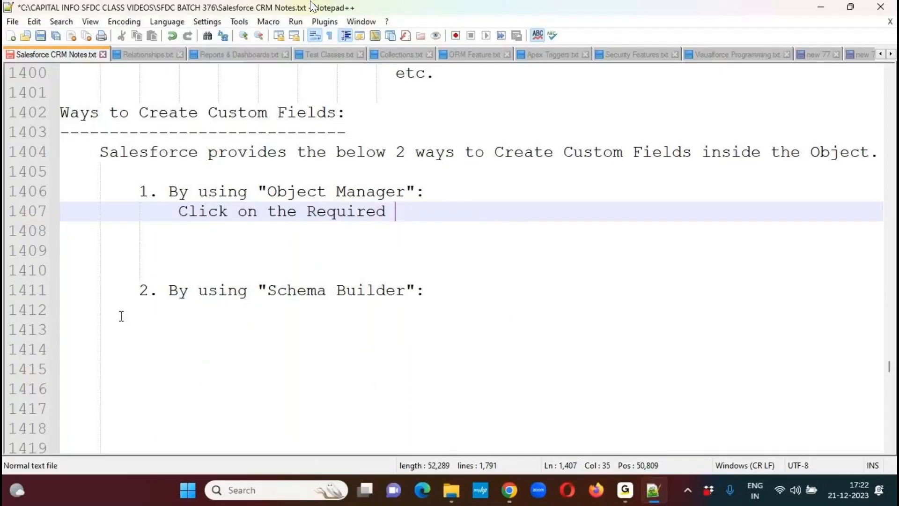
type("Objec")
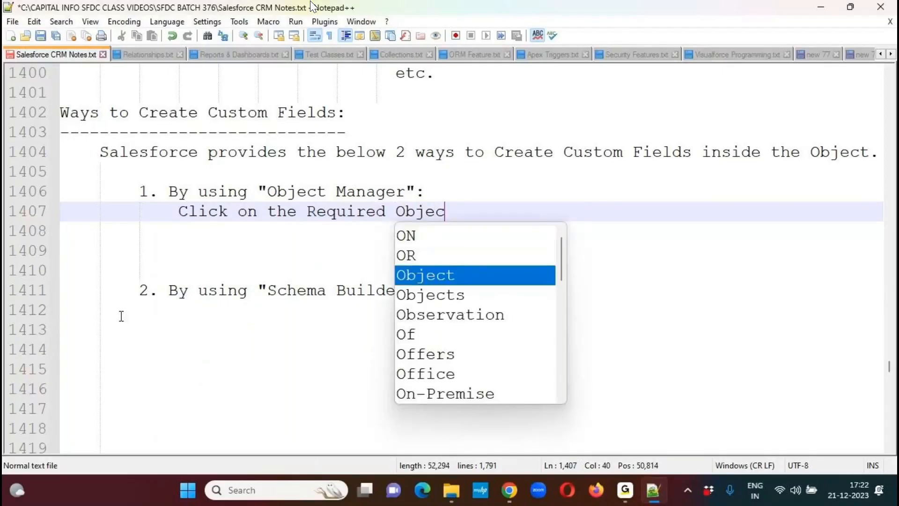
type("t's Tab (Ex:")
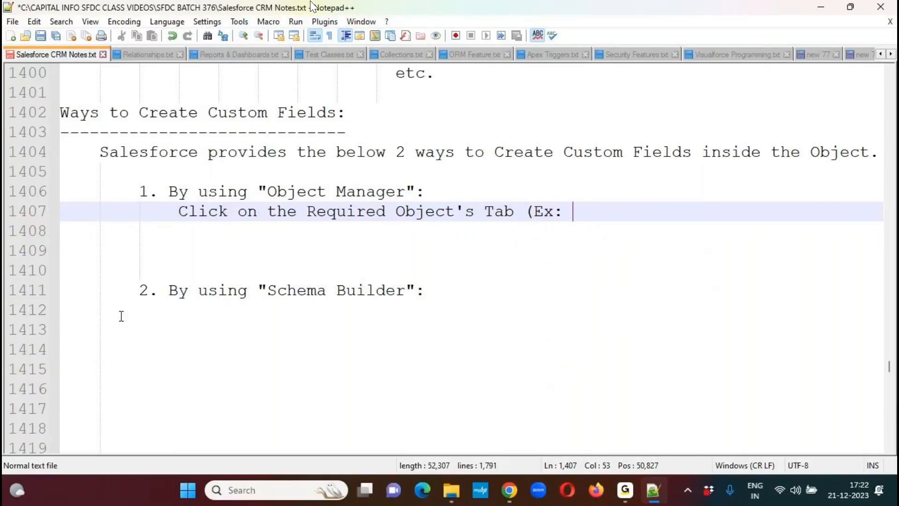
type("Customers")
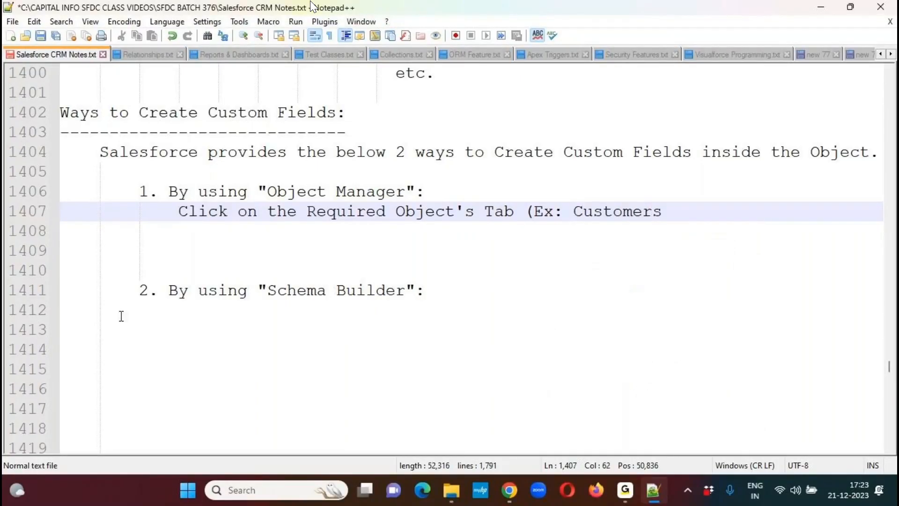
type(")")
- Add the numbered sub-item '1. Click on "Setup" menu.' one indent level below the Required Object's Tab line
key("Return")
key("Tab")
type("1. Click on \"")
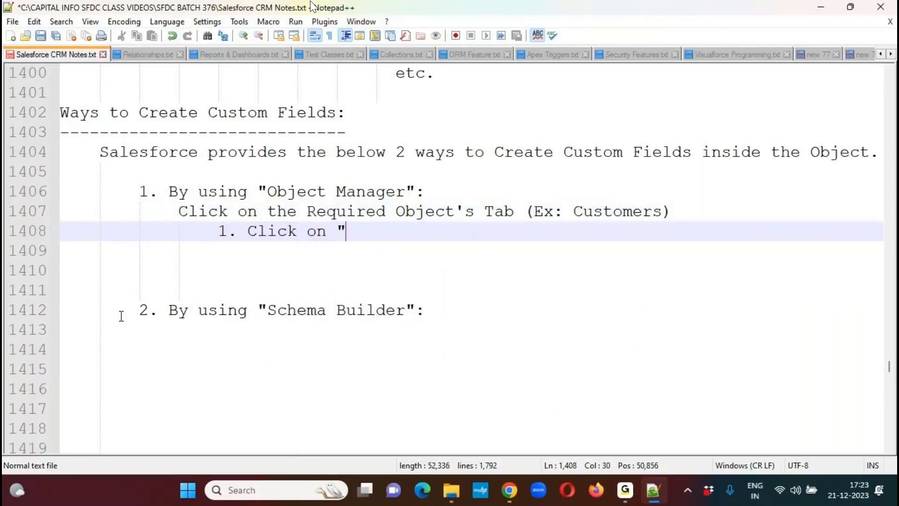
type("Setup")
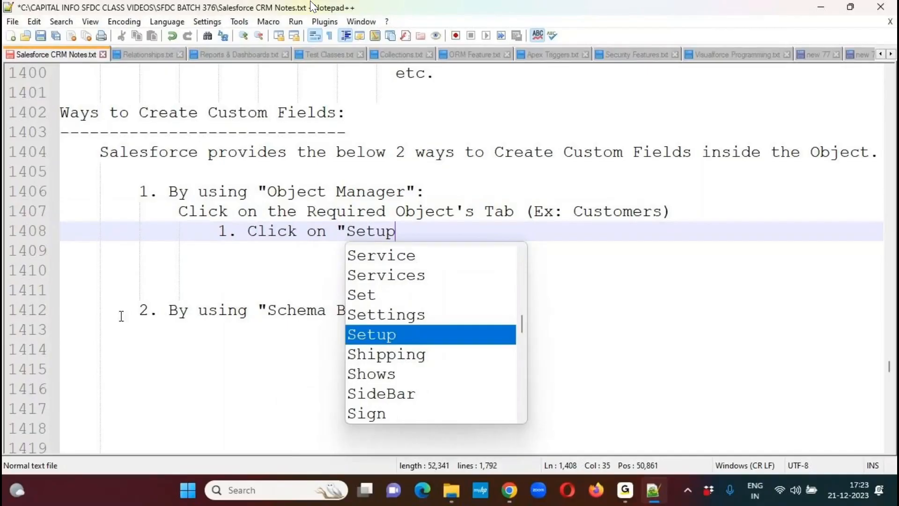
type("\" menu.")
key("Return")
- Write the sub-item '2. Click on "Edit Object" link.' and begin a new line below it
type("2. Click on ")
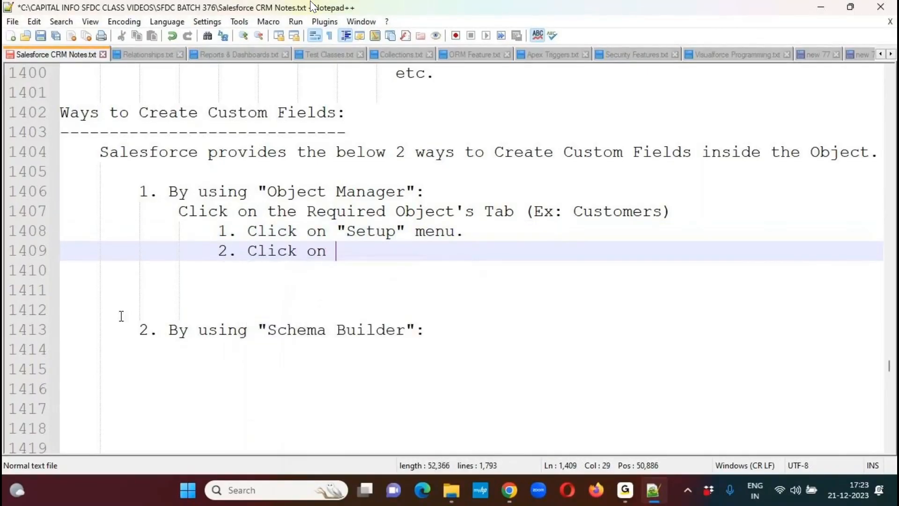
type("\"Edit Object\" link.")
key("Return")
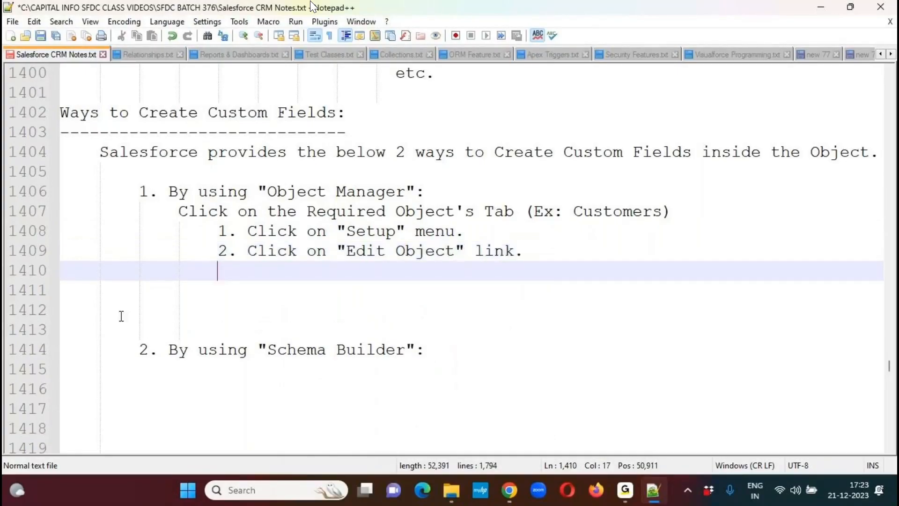
- Write the sub-item '3. Click on "Fields & Relationships" link from Left Panel.' and begin a new line
type("3. C")
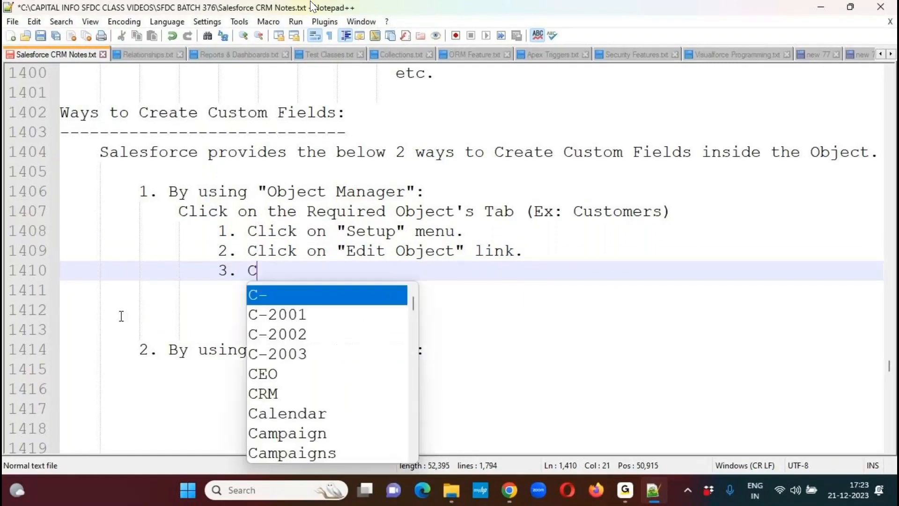
type("lick on \"Fi")
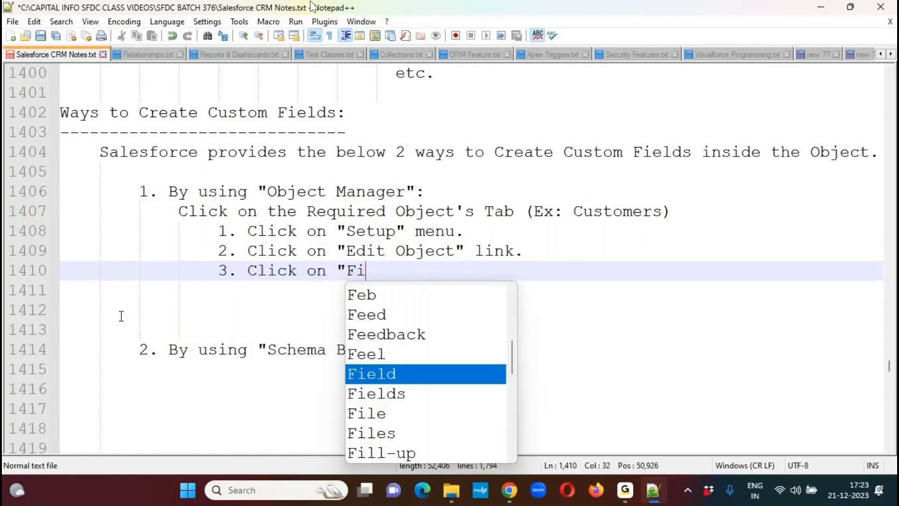
type("elds & Re")
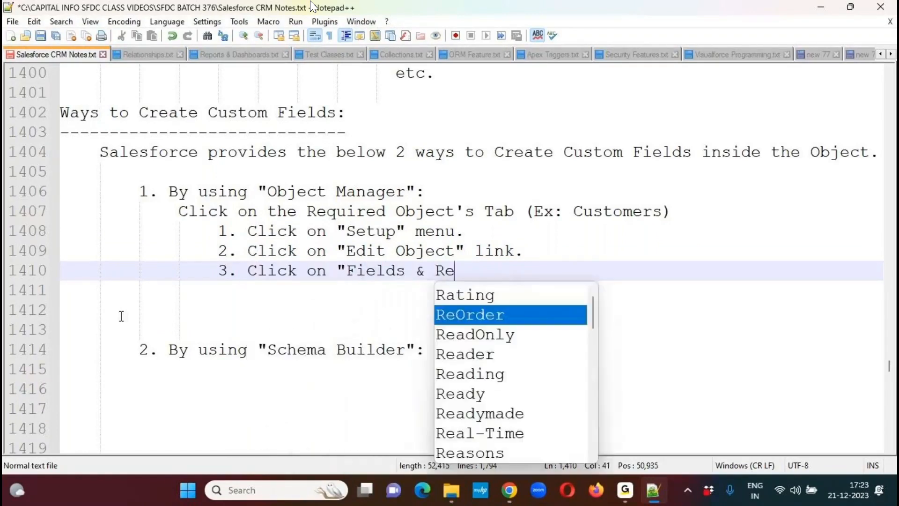
type("lationships\" l")
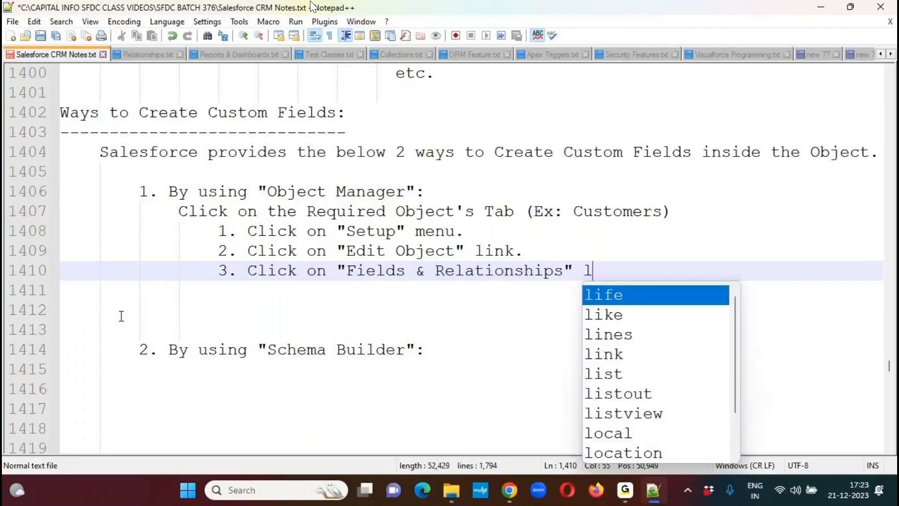
type("ink from Left")
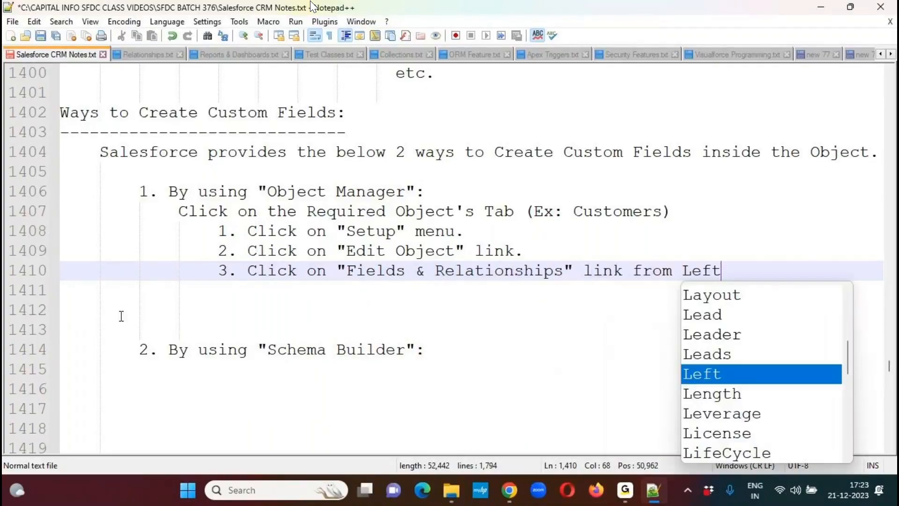
type(" Panel.")
key("Return")
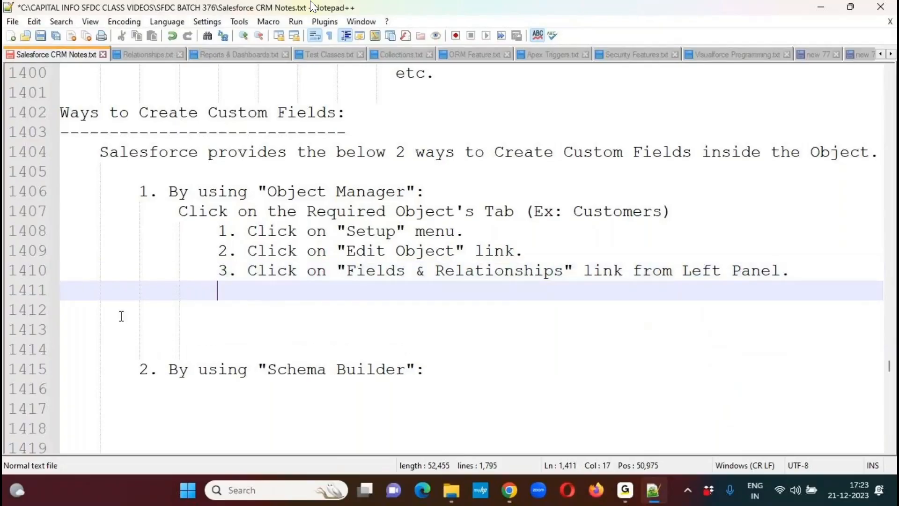
- Write the sub-item '4. Click on "New" button.' followed by a new line
type("4. C")
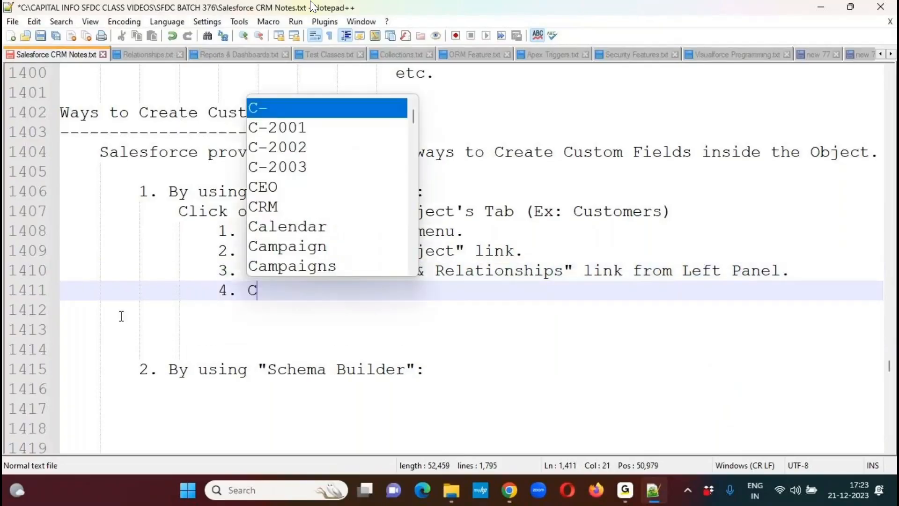
type("lick on \"")
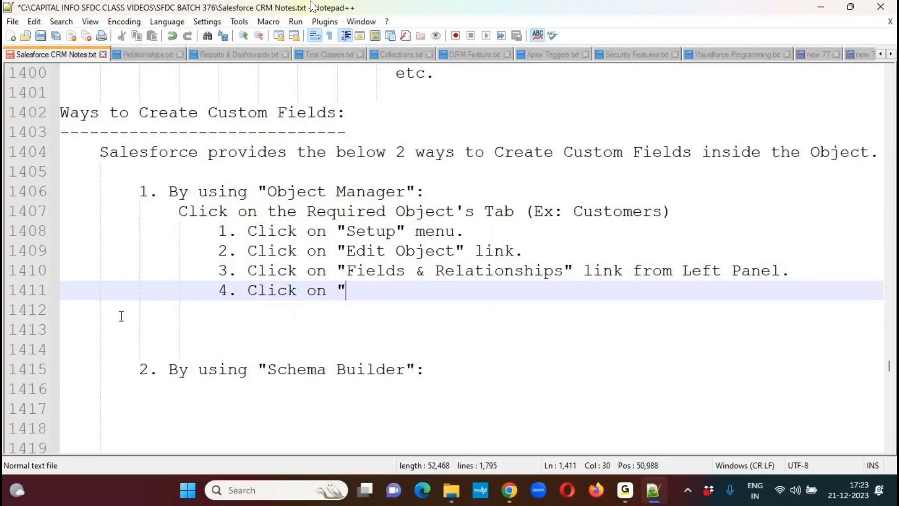
type("New\" button.")
key("Return")
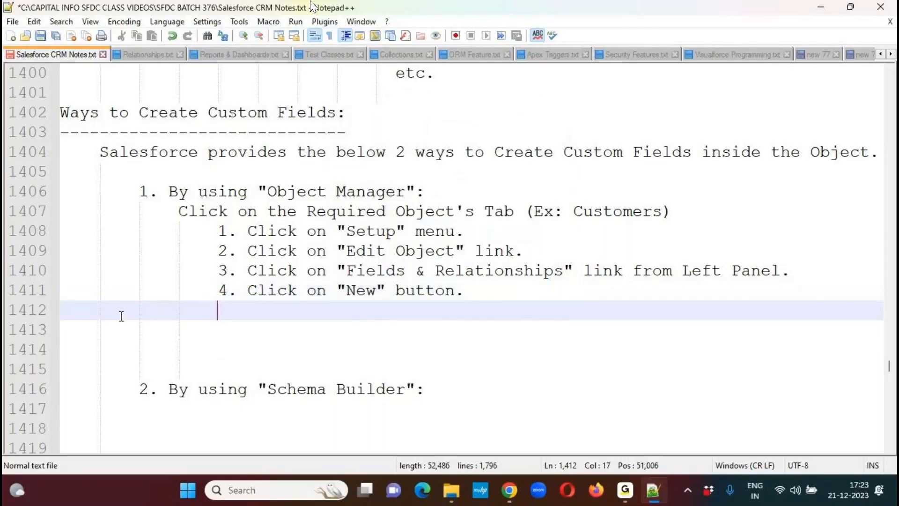
- Write the sub-item '5. Select the DataType from the List.' followed by a new line
type("5. Selec")
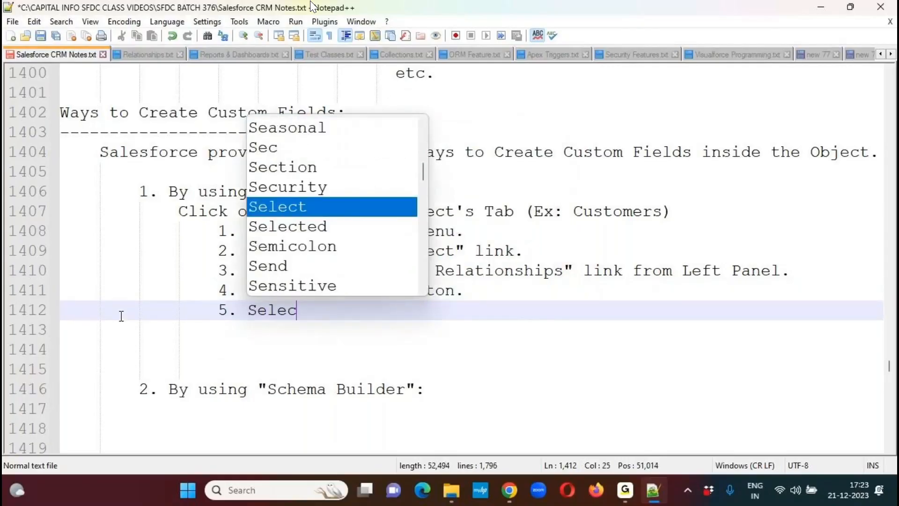
type("t the DataType")
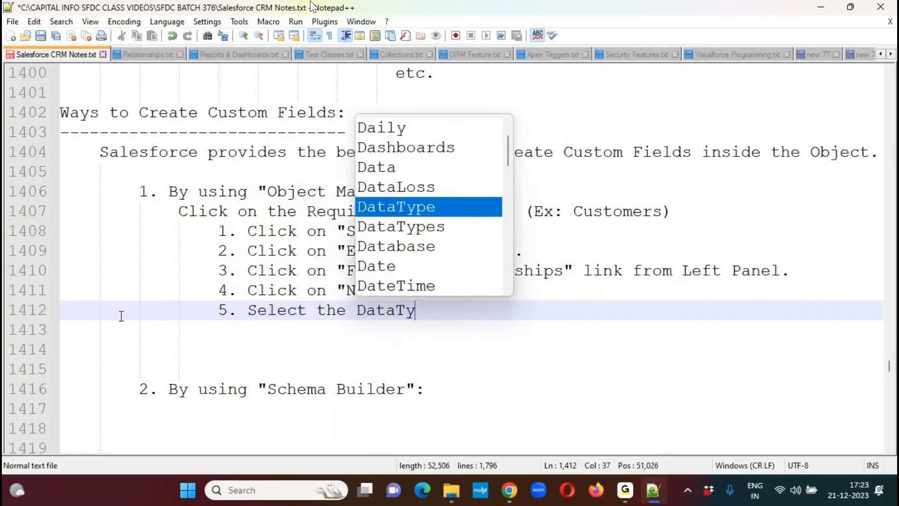
key("Return")
type("from th")
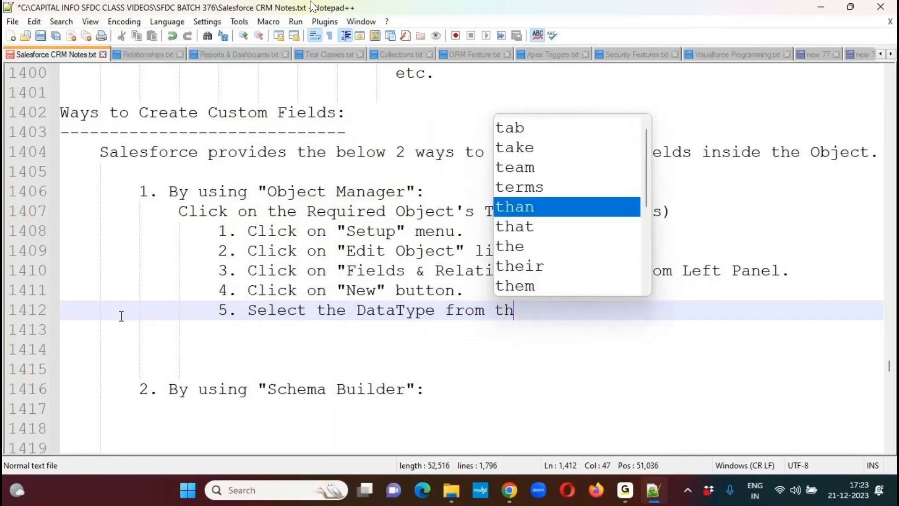
type("e List.")
key("Return")
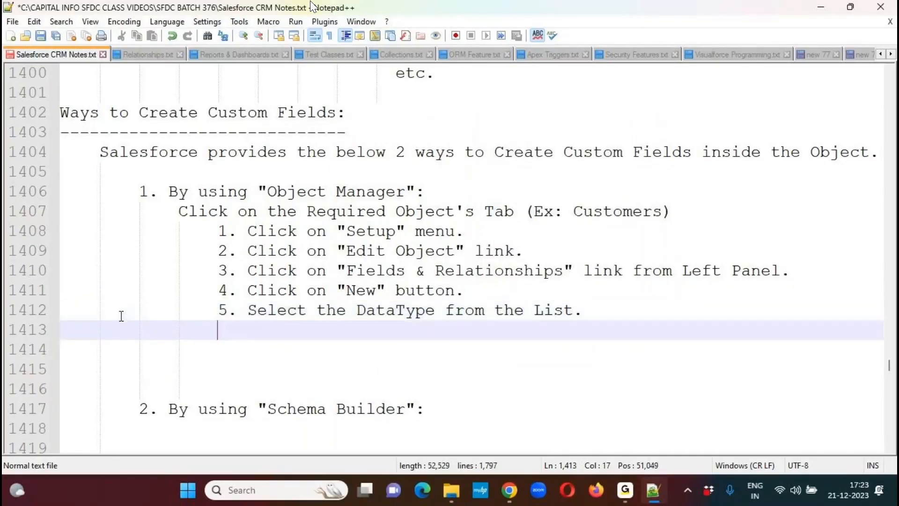
- Write the sub-item '6. Click on "Next" button.' followed by a new line
type("6. Clcik")
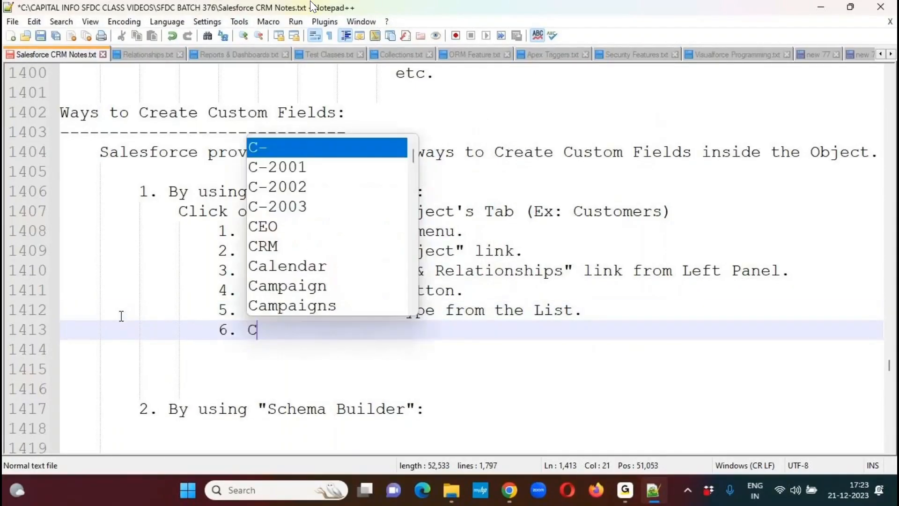
key("BackSpace")
key("BackSpace")
key("BackSpace")
type("ic")
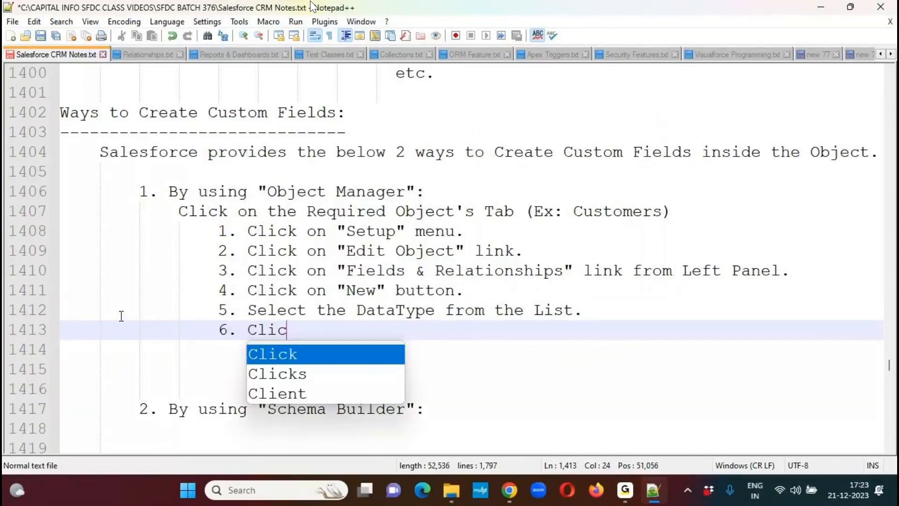
type("k on \"New\"")
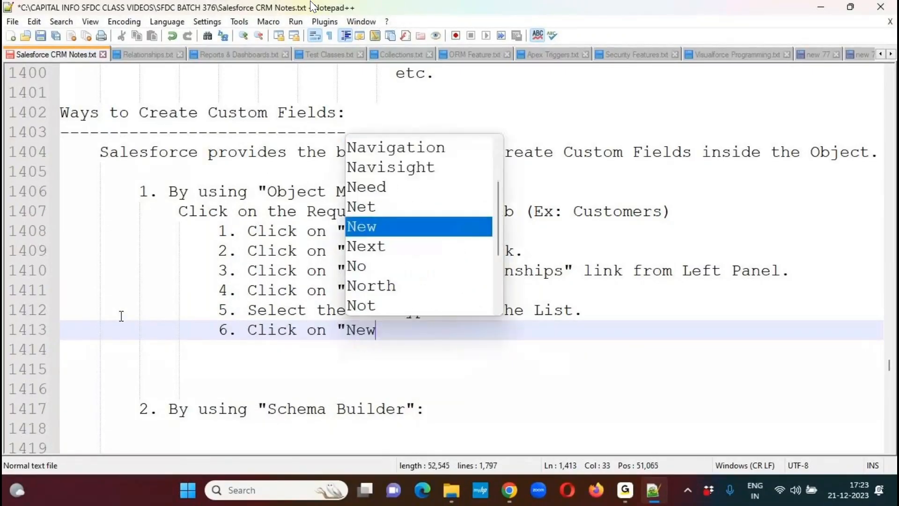
key("BackSpace")
key("BackSpace")
type("xt\" button.")
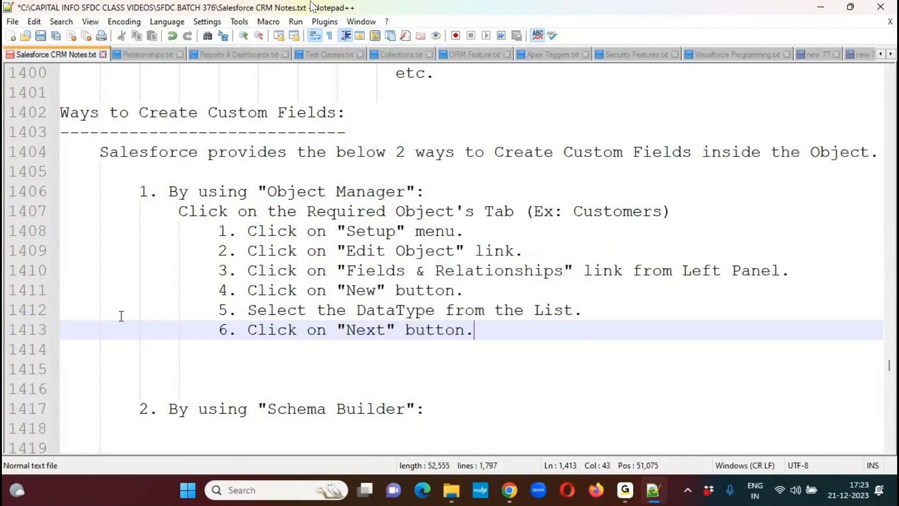
key("Return")
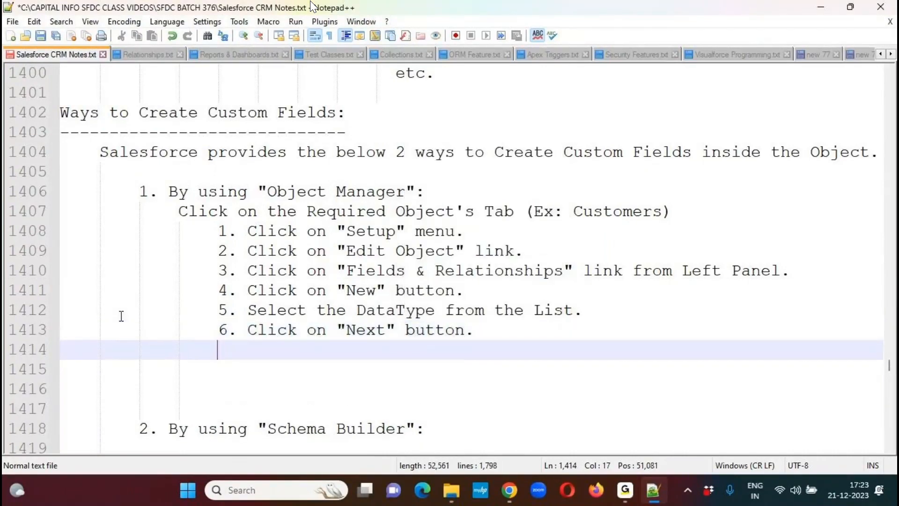
- Write the sub-item '7. Enter the Field Label, Name, Description and HelpText.' followed by a new line
type("7. Enter the ")
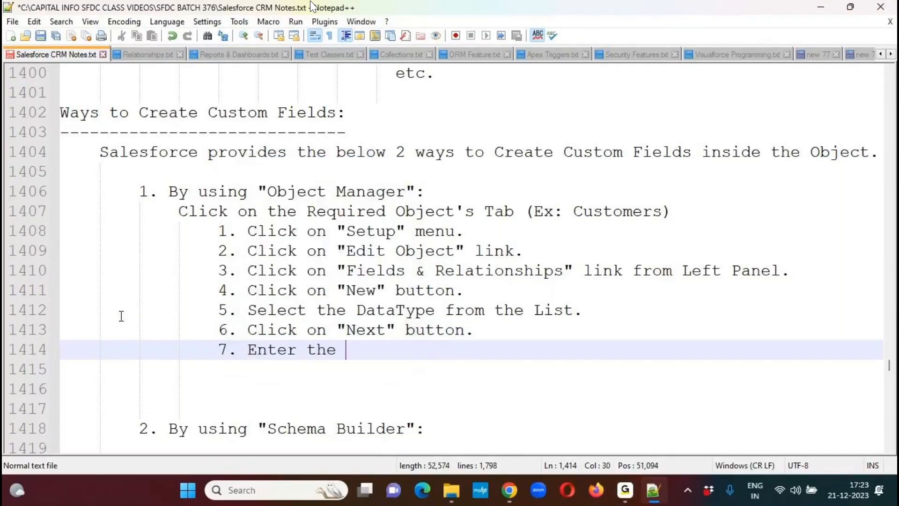
type("Field Label")
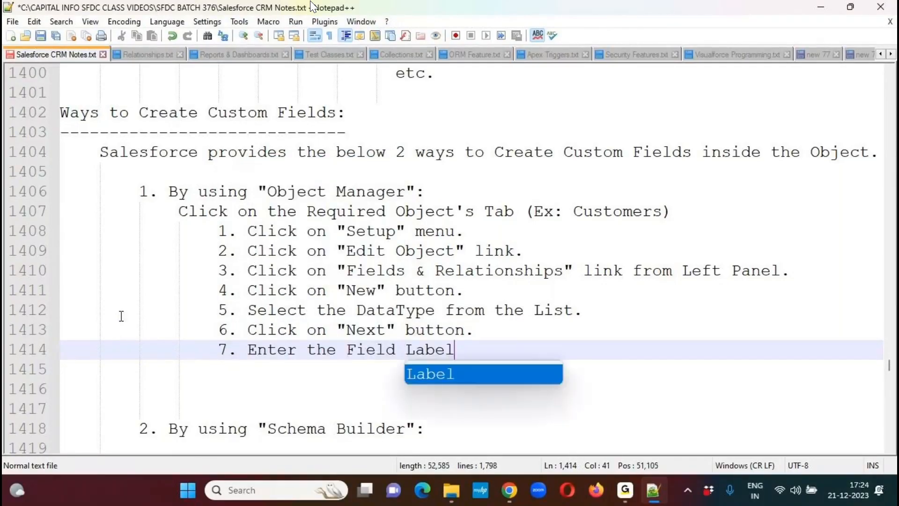
type(", Name, De")
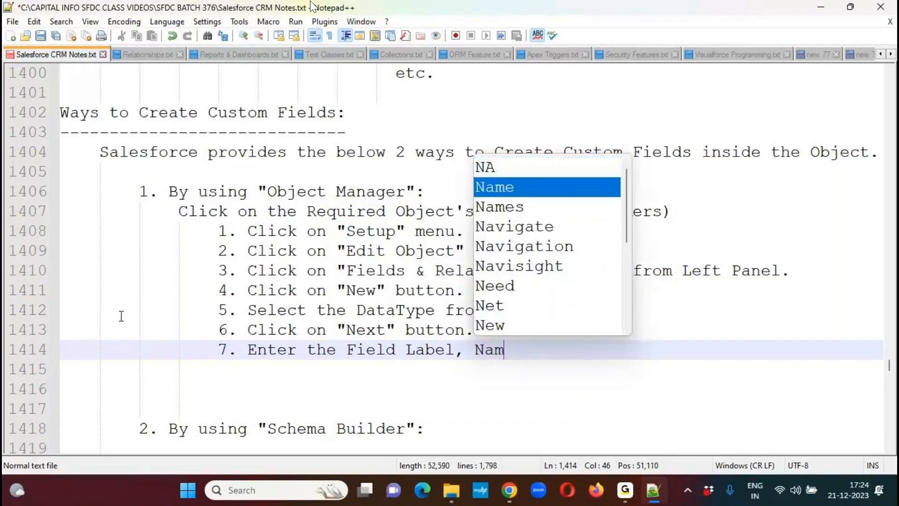
key("BackSpace")
key("BackSpace")
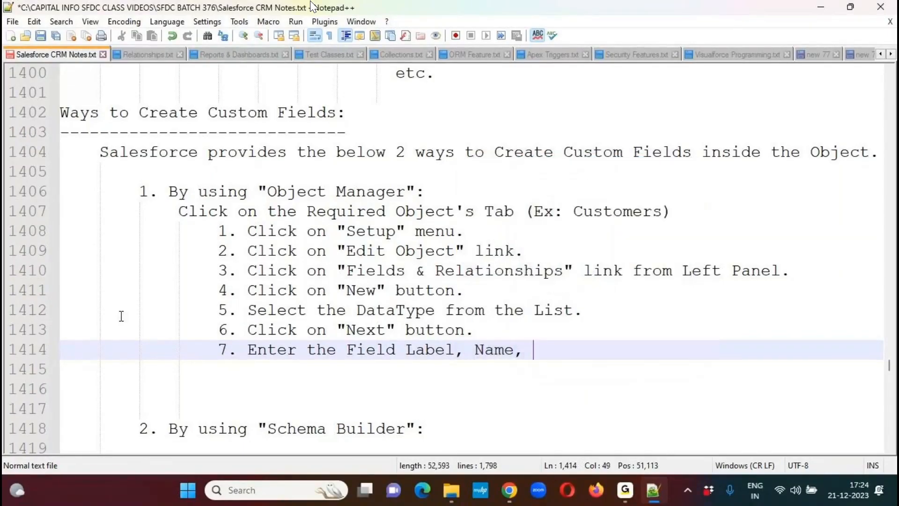
type("Descri")
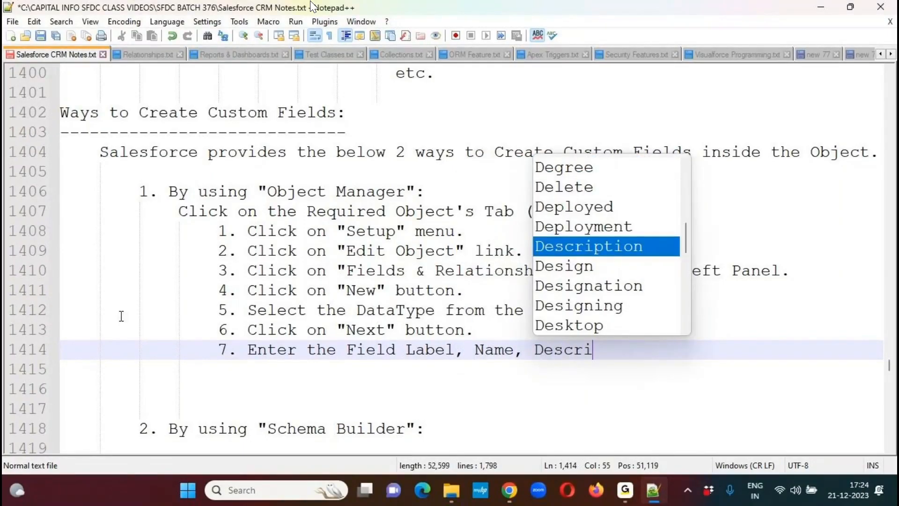
key("Return")
type("adn H")
key("BackSpace")
key("BackSpace")
key("BackSpace")
key("BackSpace")
type("nd H")
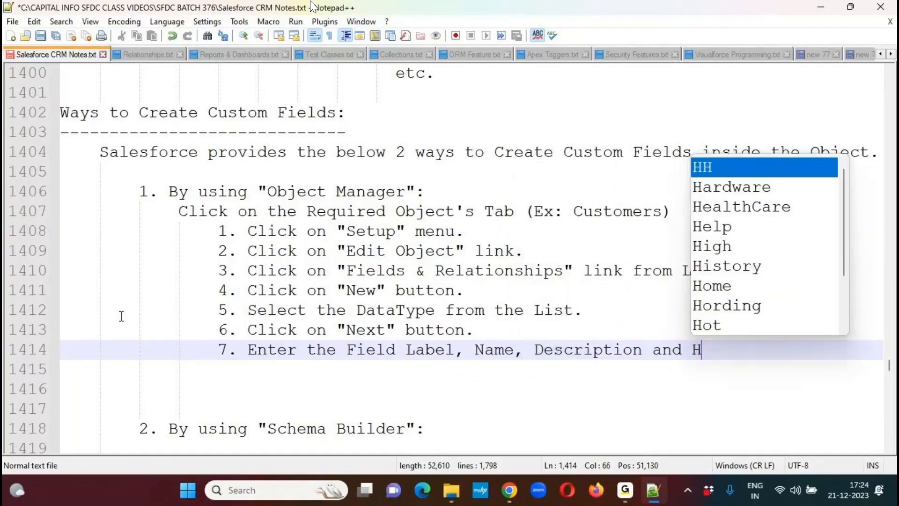
type("elpT")
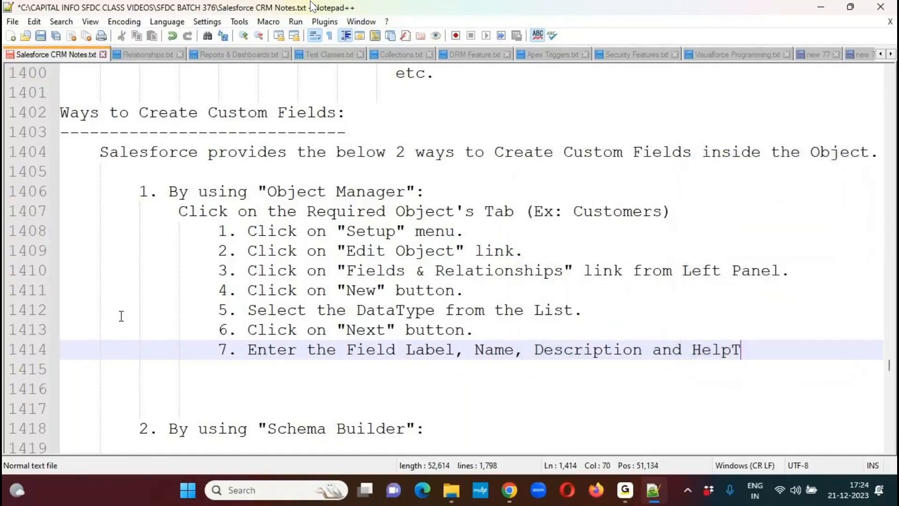
type("ext.")
key("Return")
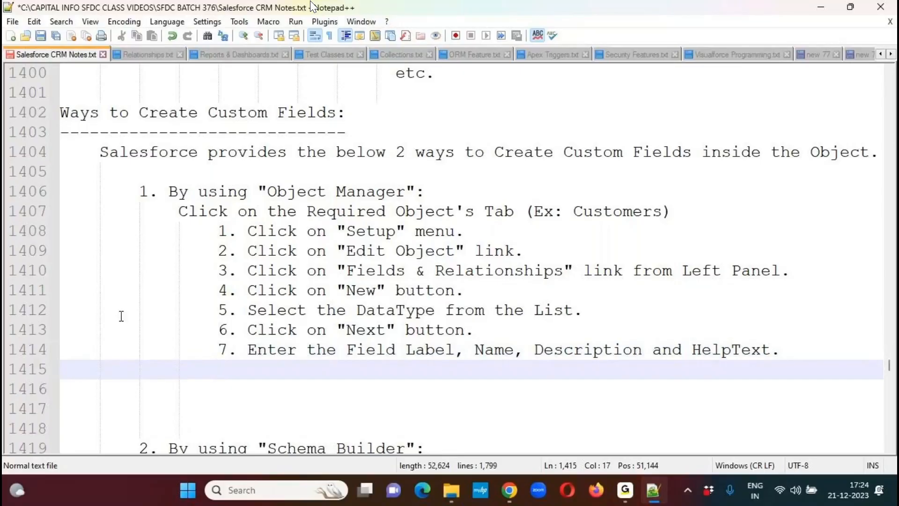
- Write the sub-item '8. Select the Required Field Settings.' followed by a new line
type("8. Sel")
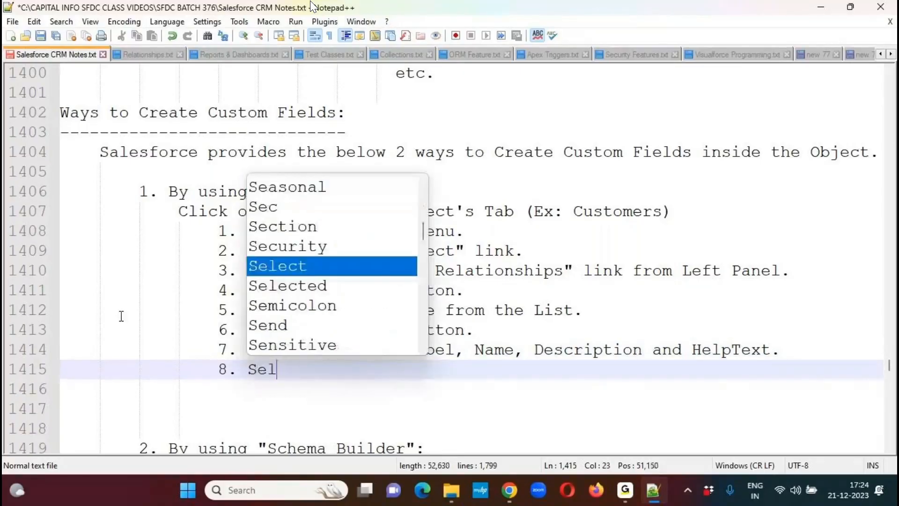
type("ect the Required ")
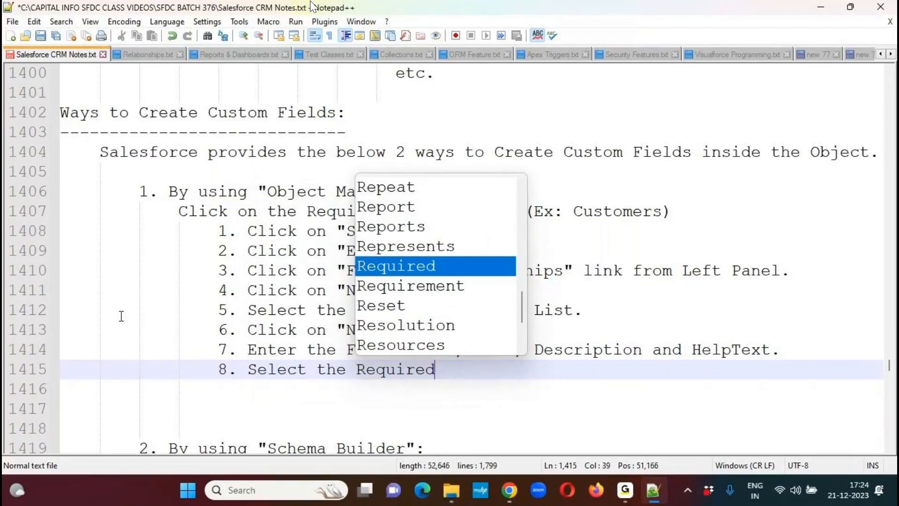
type("Field ")
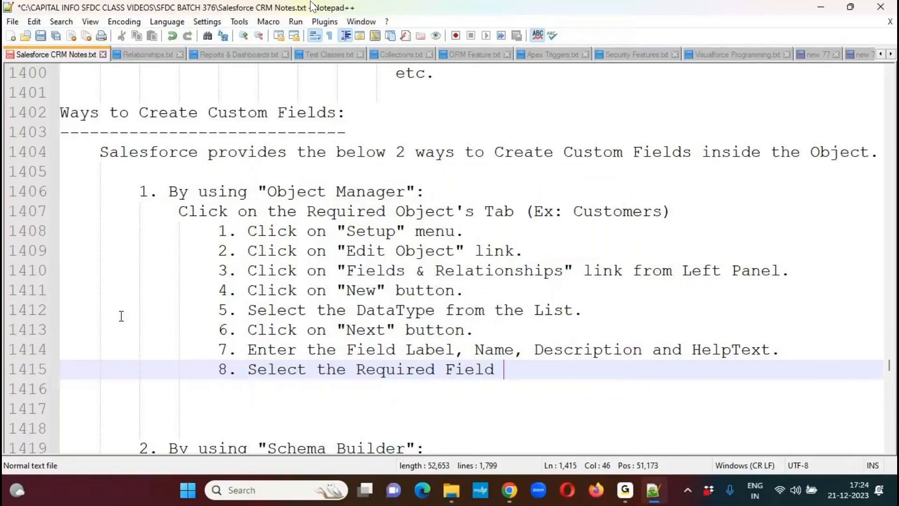
type("Settings.")
key("Return")
- Below item 8, write the indented example line 'Ex: Required Checkbox, Unique Checkbox, Length,...etc.' followed by a new line
key("Tab")
type("Ex:")
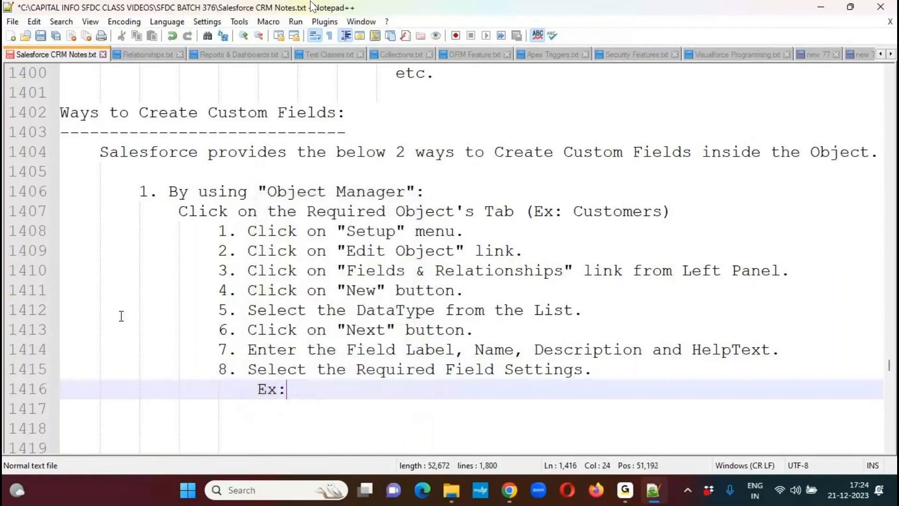
type(" Required ")
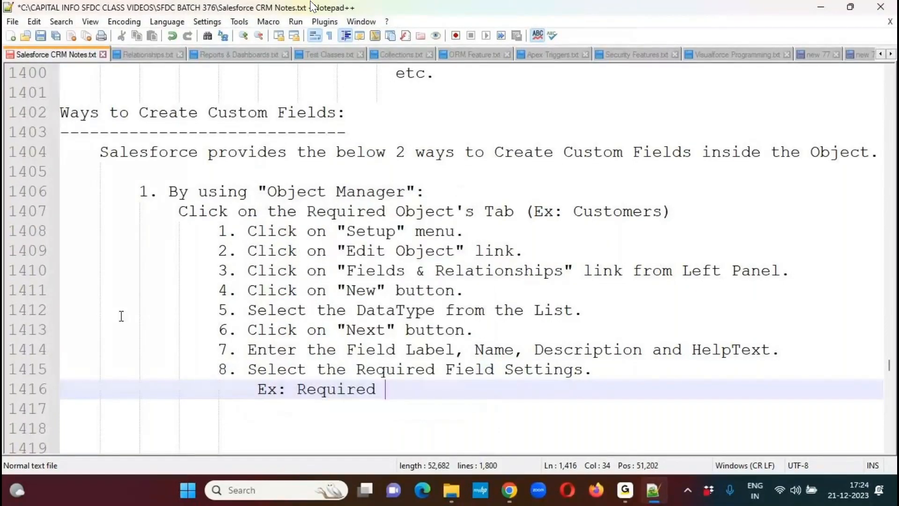
type("Checkbox, Unique C")
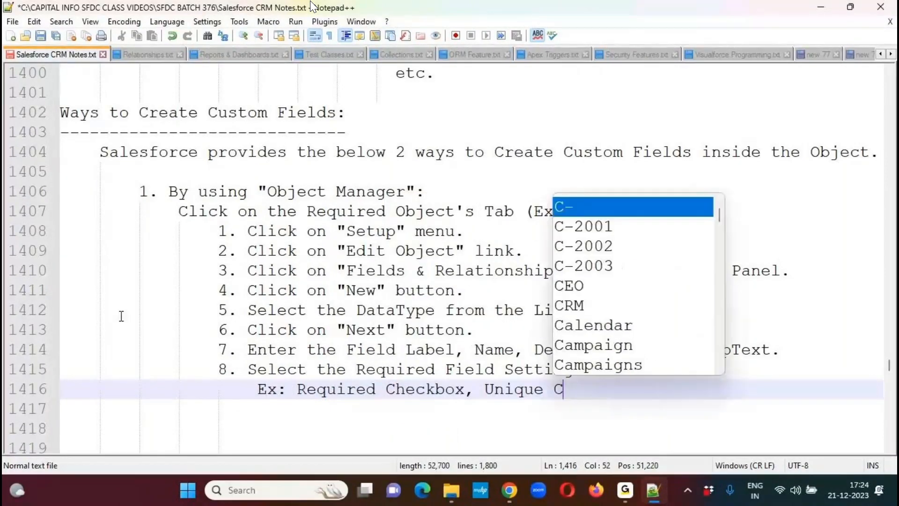
type("heckbox, ")
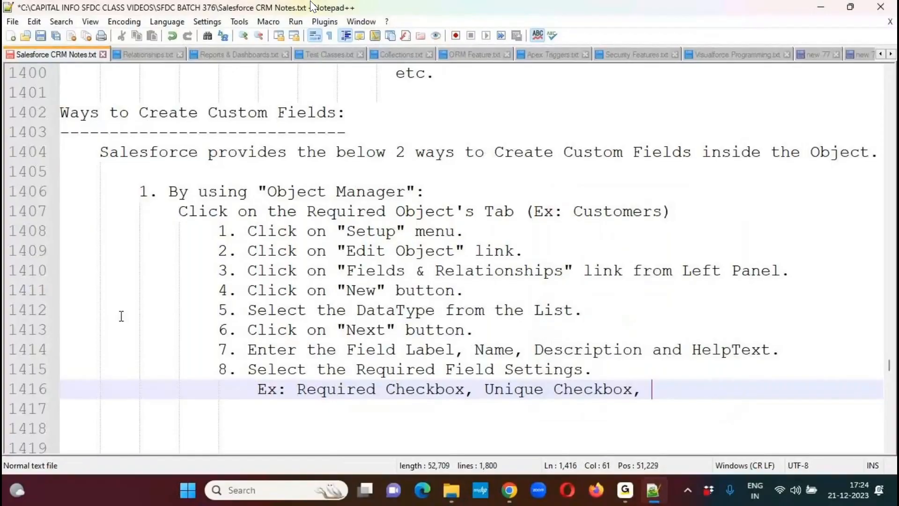
type("Length")
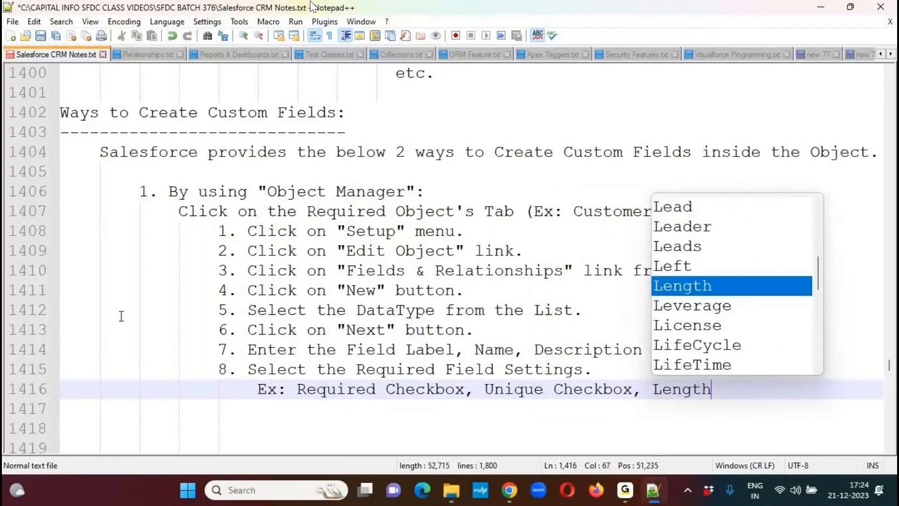
type(",...etc.")
key("Return")
- Write the sub-item '9. Click on "Next" button.' at the numbered list's indentation, followed by a new line
key("BackSpace")
type("9")
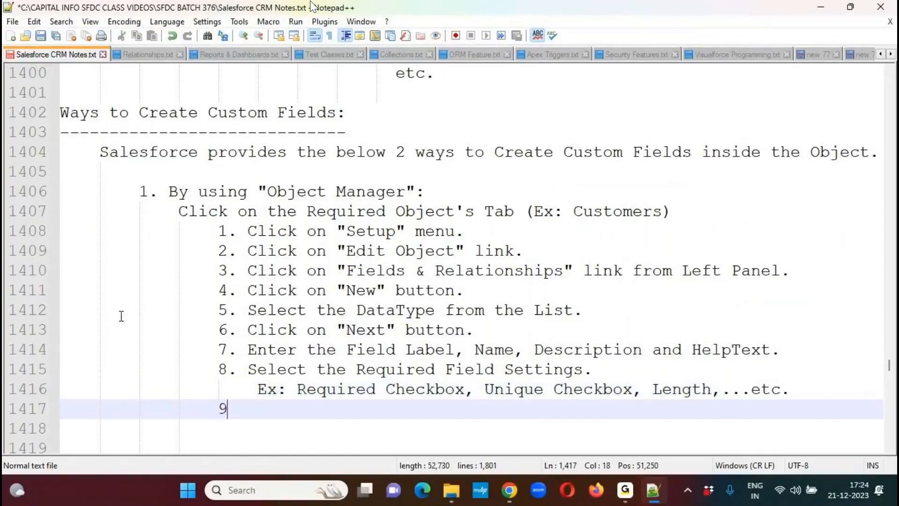
type(". Click on")
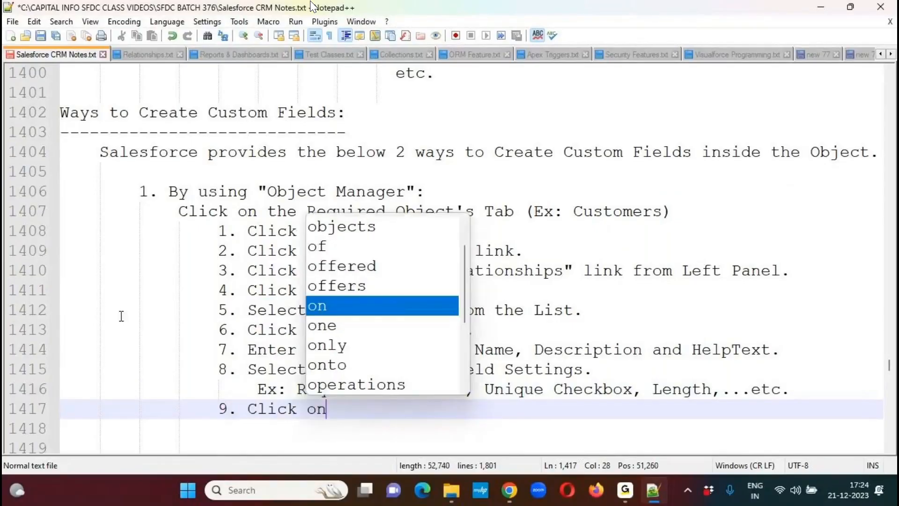
type(" \"Next\" button")
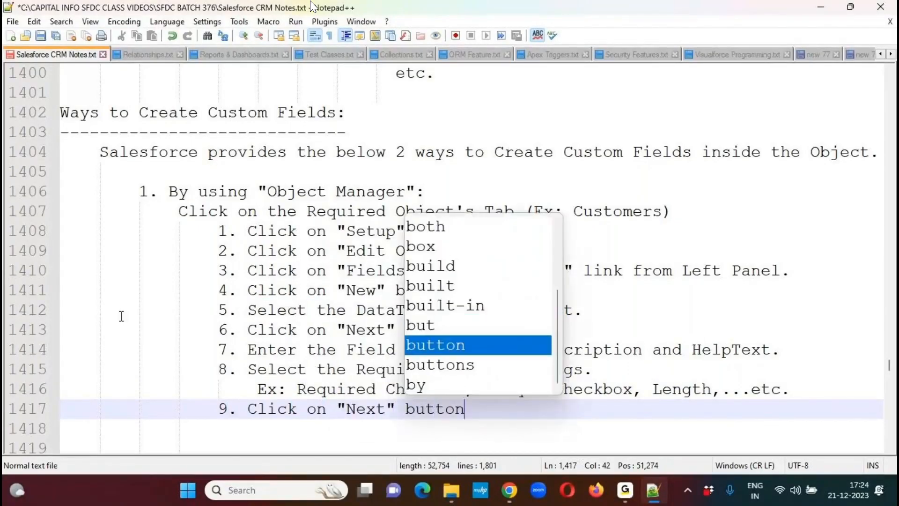
type(".")
key("Return")
- Write the sub-item '10. Select the "Visible" Checkbox, to make the field to be visible to all profile users.'
type("10. Select")
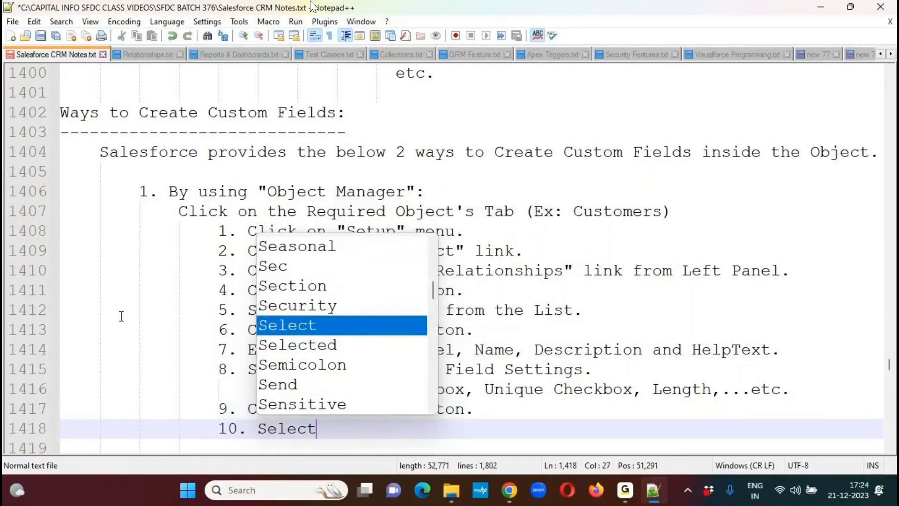
type(" the \"Vi")
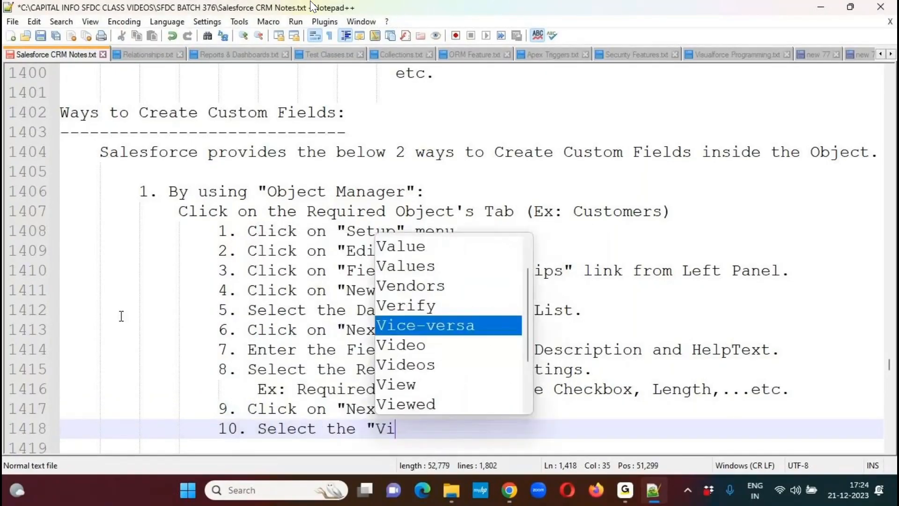
type("sible\" Check")
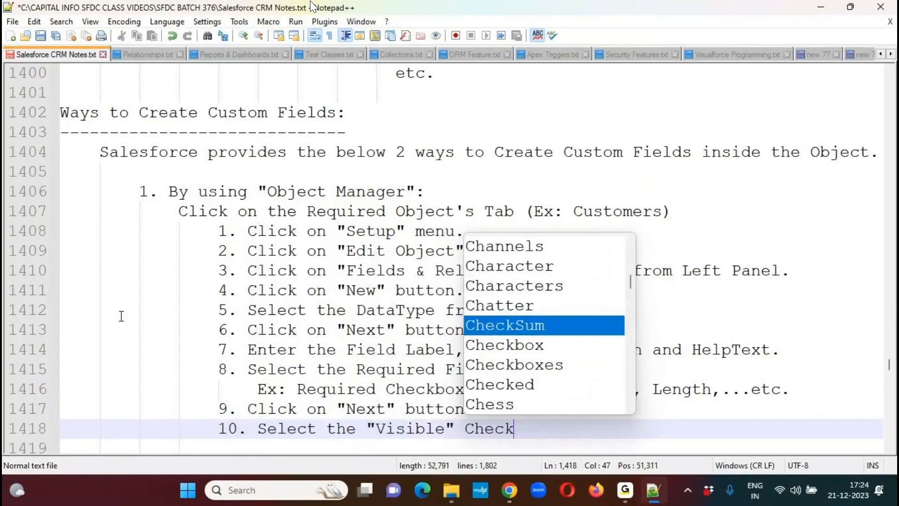
type("box, to")
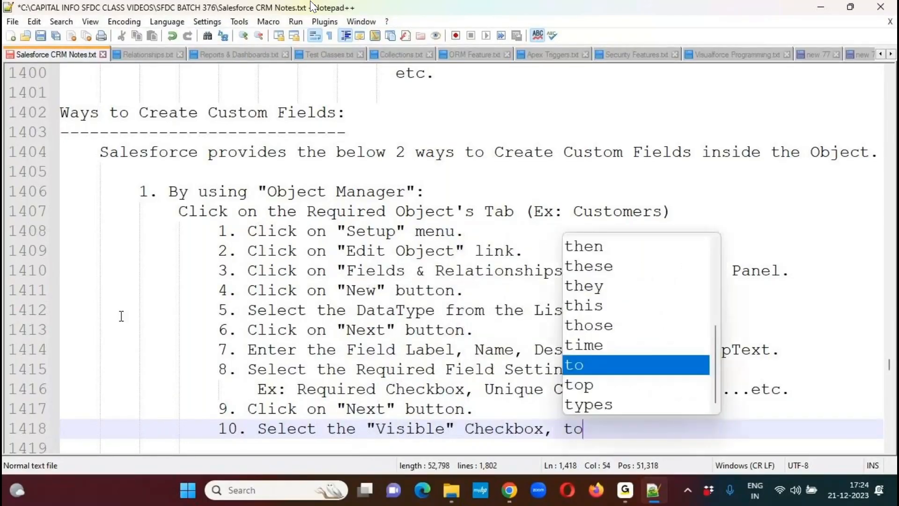
type(" make the field to ")
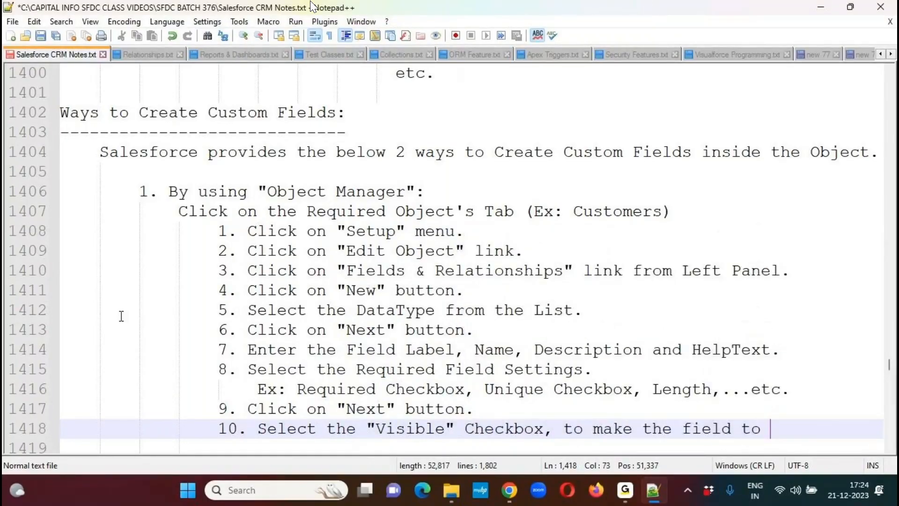
type("be visible to all profile user")
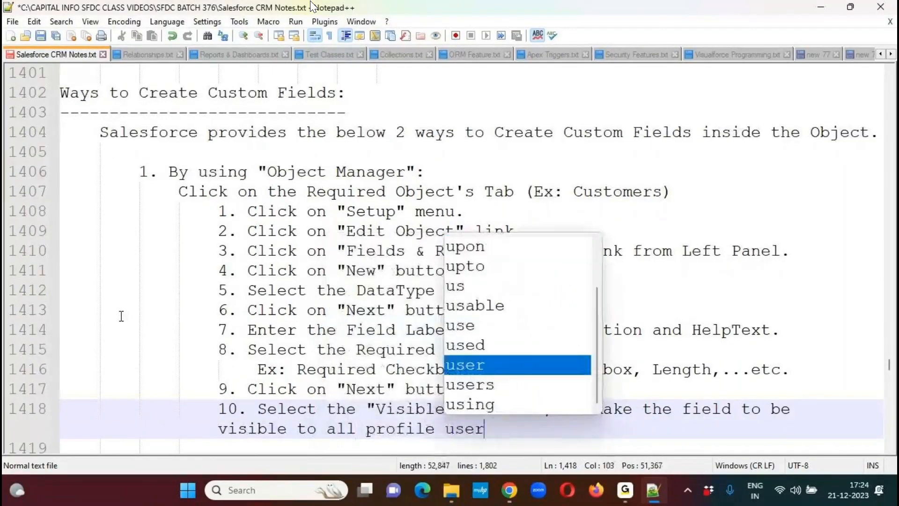
type("s.")
- Break item 10 before 'visible to all profile users.', indent that continuation under the item text, and add a new line after it
key("Up")
key("End")
key("Return")
key("Tab")
key("End")
key("Return")
- Write the sub-item '11. Click on "Next" button.' at the numbered list's indentation, followed by a new line
key("BackSpace")
type("11. Click")
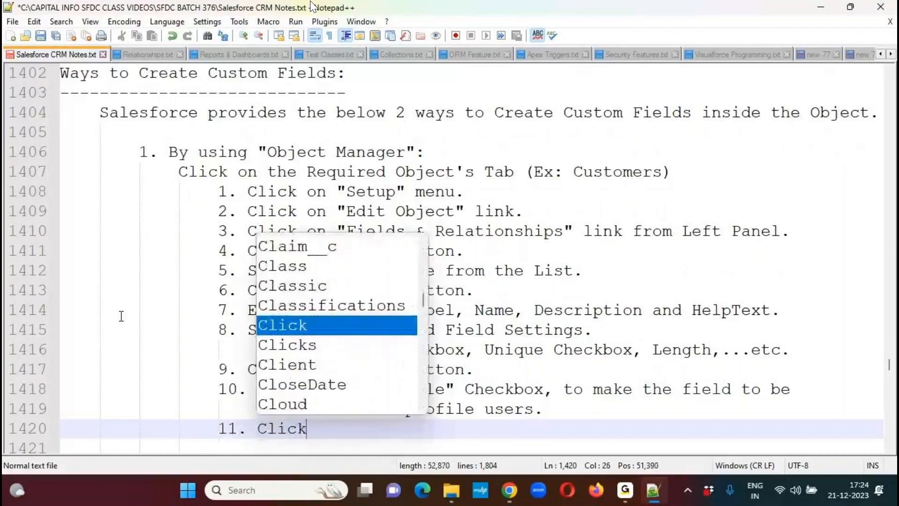
type(" on \"Ne")
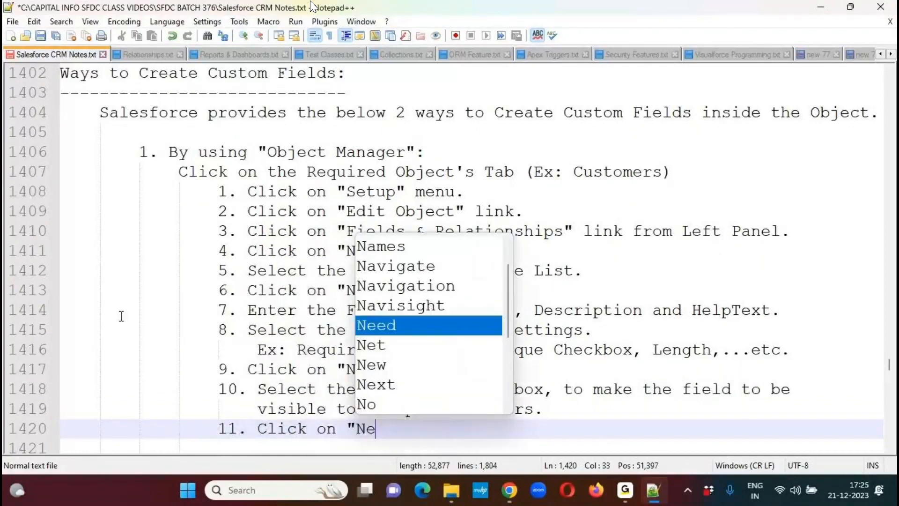
type("xt\" button.")
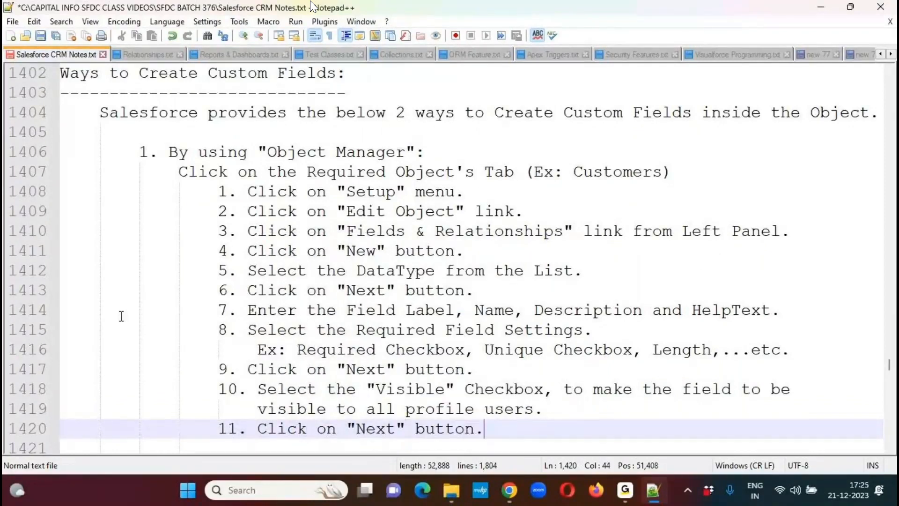
key("Return")
- Write the sub-item '12. Click on "Save" button.' as the last entry of the Object Manager list
type("1")
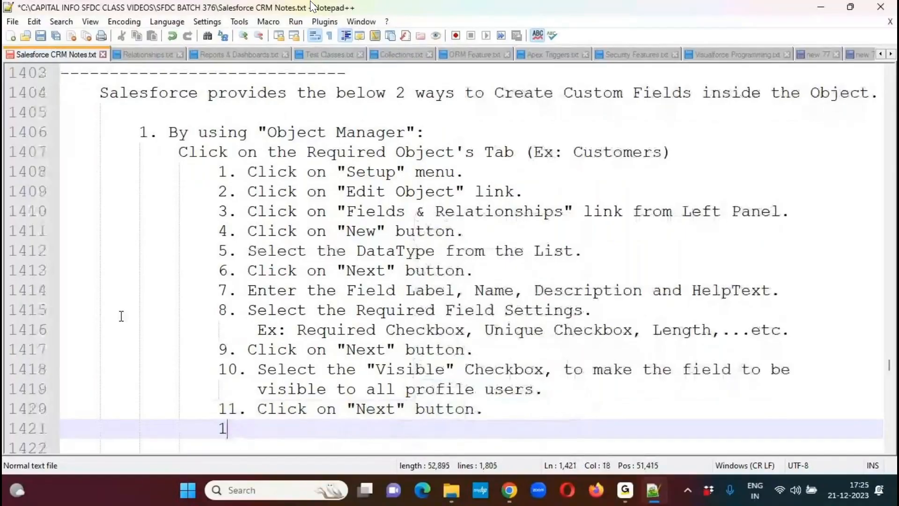
type("2. C")
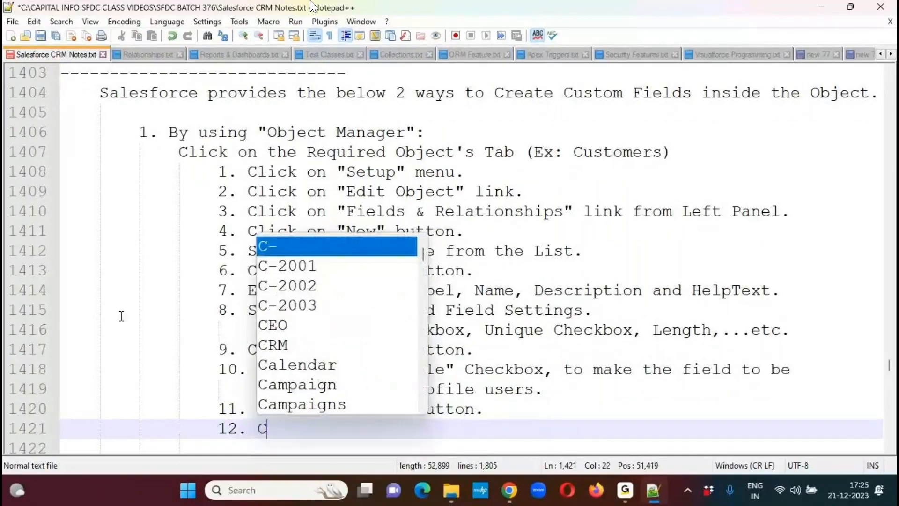
type("lick on \"Sa")
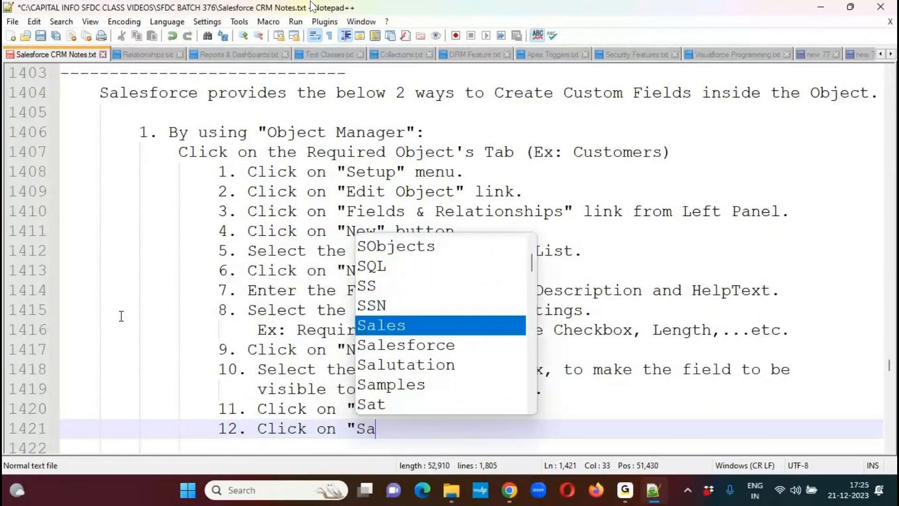
type("ve\" bu")
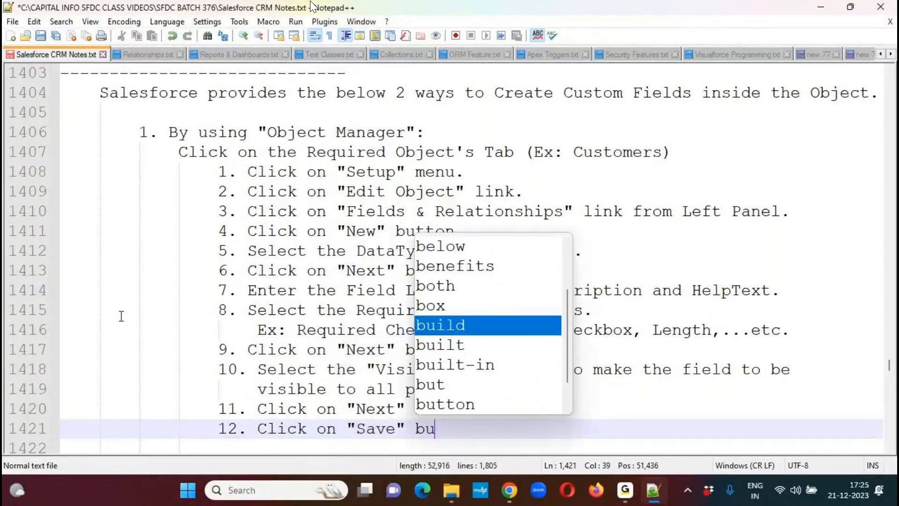
type("tton.")
- After a blank line, add the heading 'Observation:' one indent level out from the numbered items, and start an indented line below it
key("Return")
key("Return")
key("BackSpace")
type("Obser")
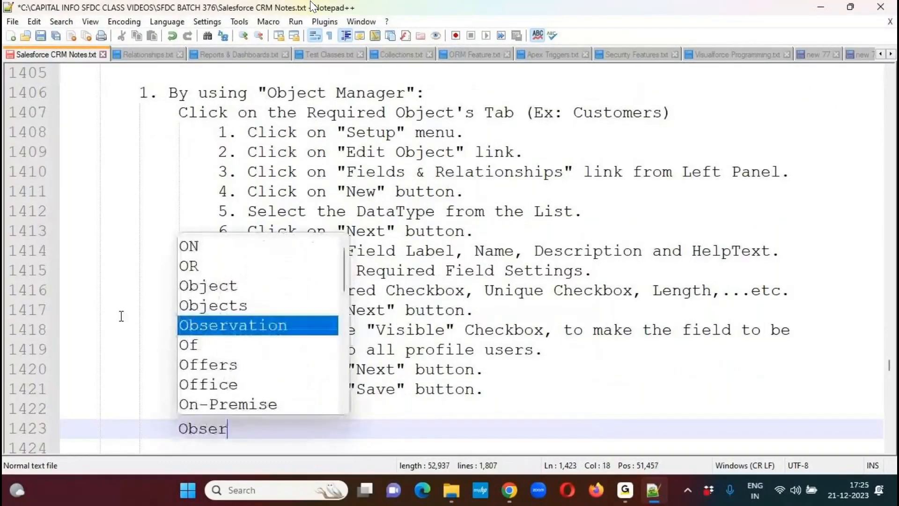
type("vation:")
key("Return")
key("Tab")
- Begin the observation text with 'It will Add a New Field to the Object, and'
type("It wi")
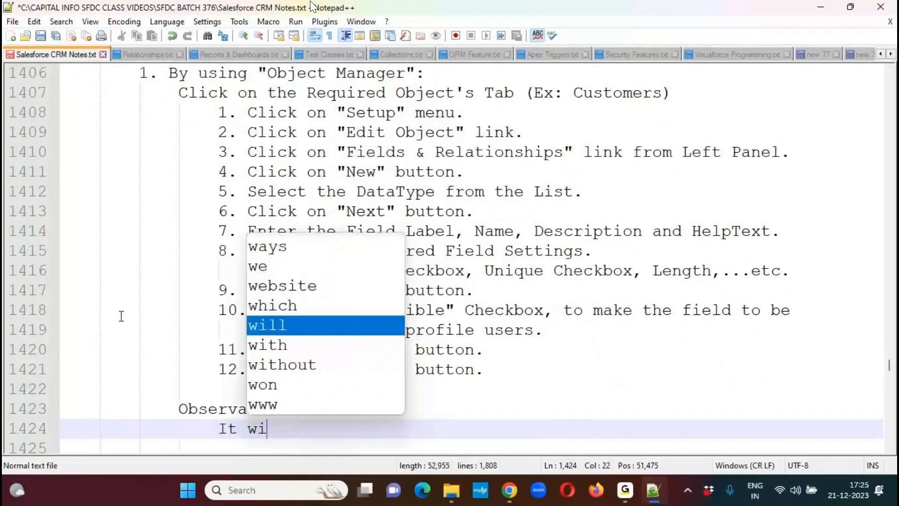
type("ll Add")
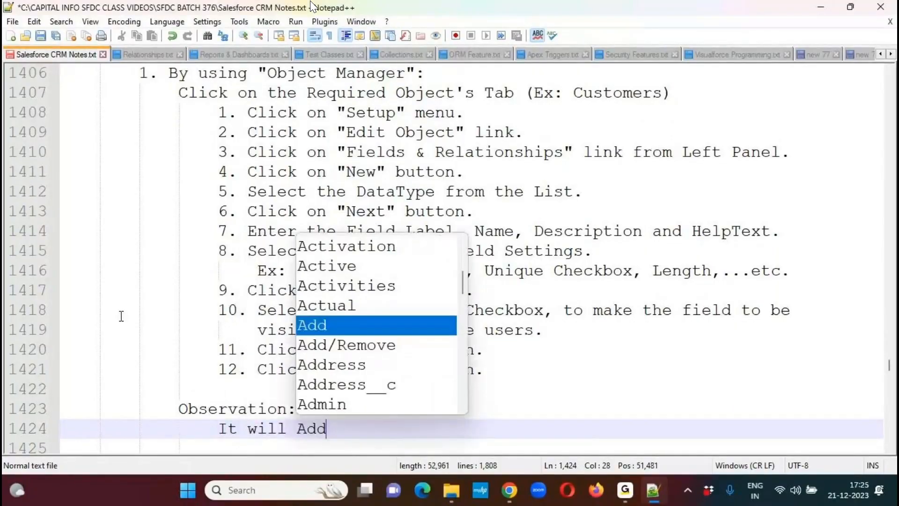
type(" a New Df")
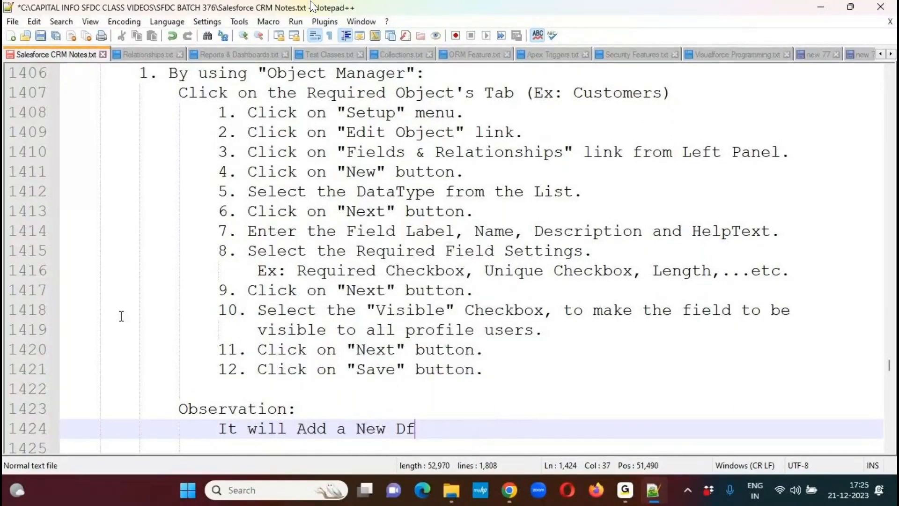
key("BackSpace")
key("BackSpace")
type("Field to ")
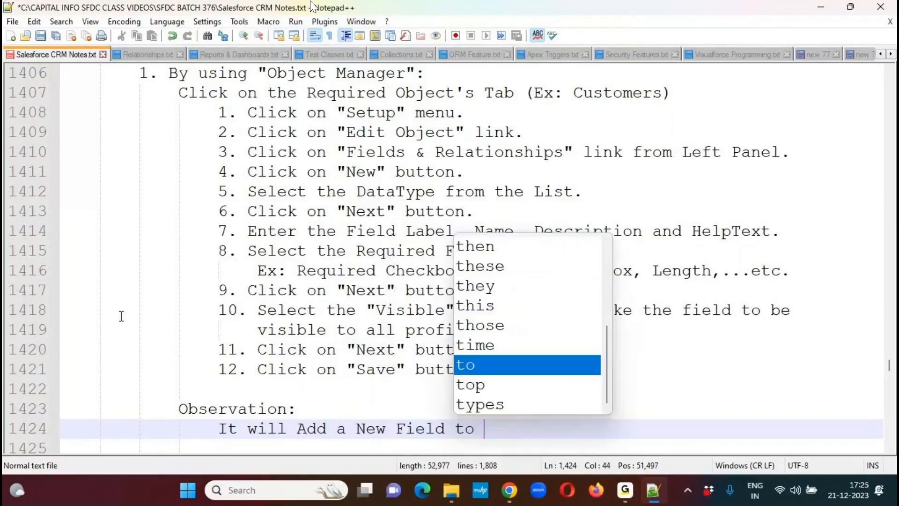
type("the O")
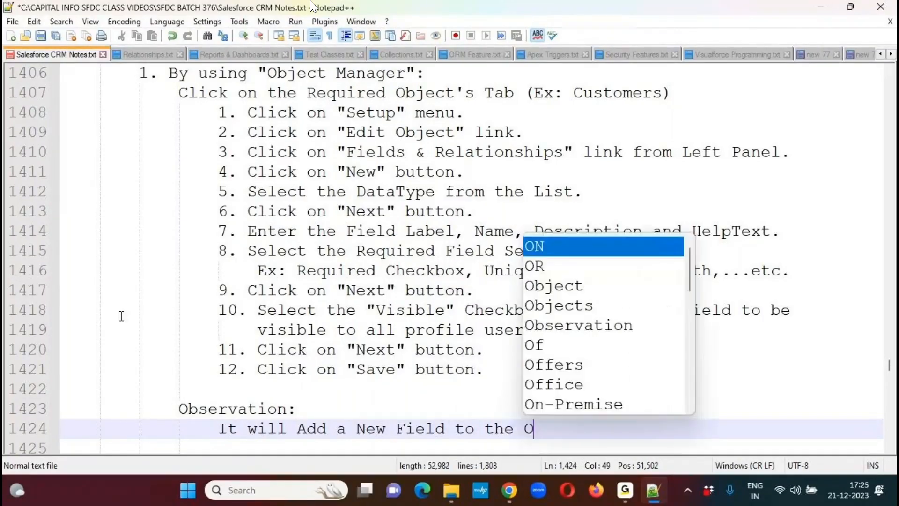
type("bject, and")
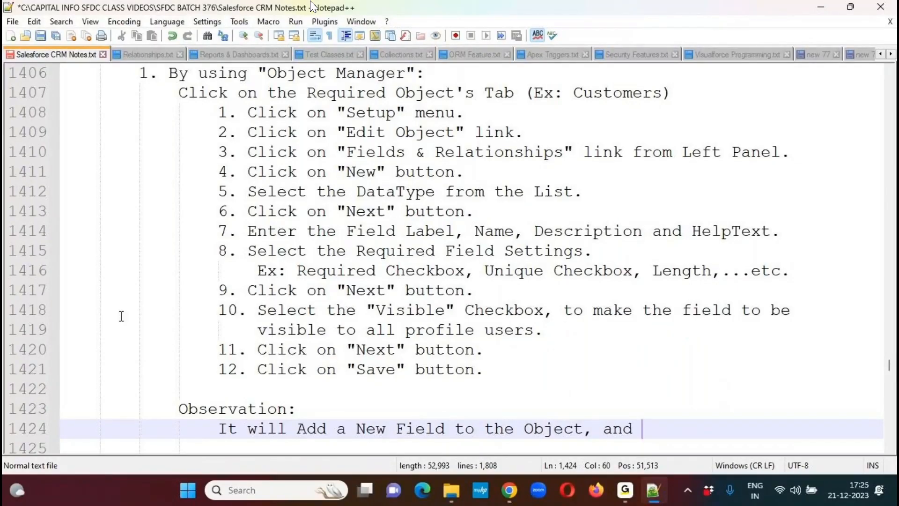
- Continue the observation sentence with 'will Represent the Field on the Page Layout, and'
type("R")
key("BackSpace")
key("BackSpace")
type("will Represe")
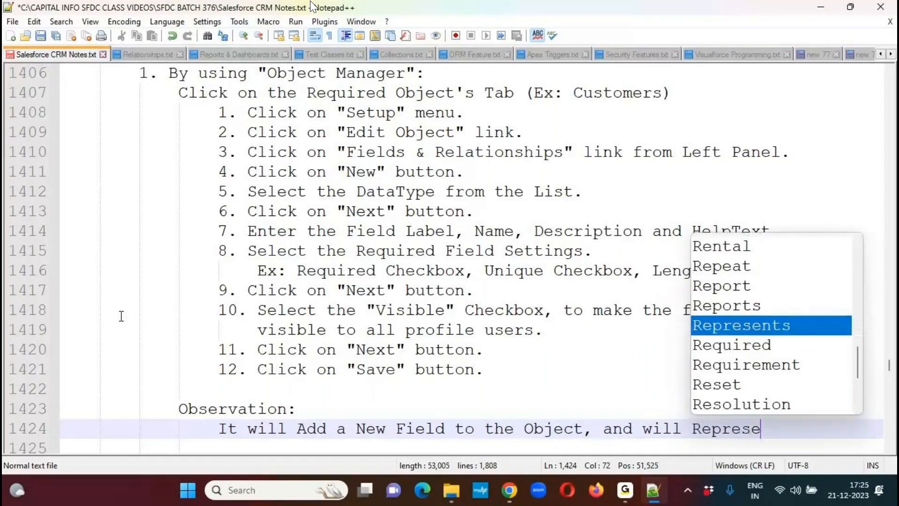
type("nt the Field on")
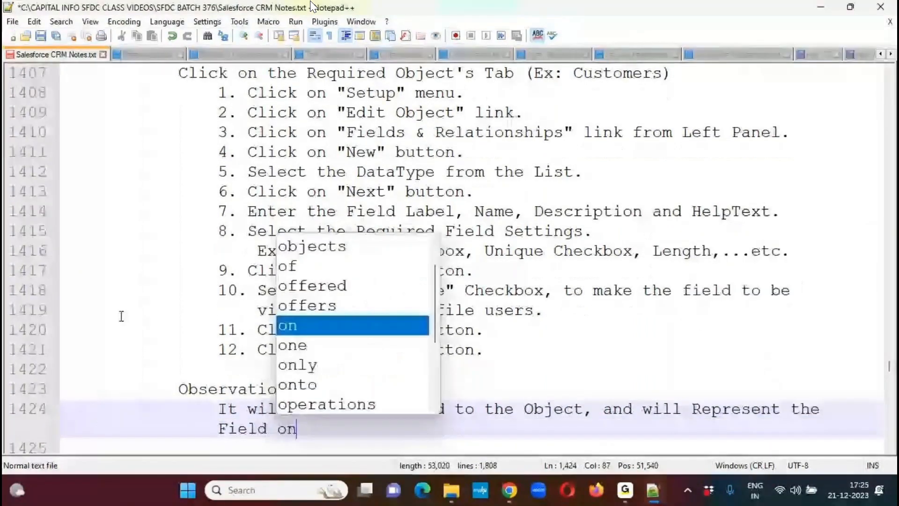
type(" the Page La")
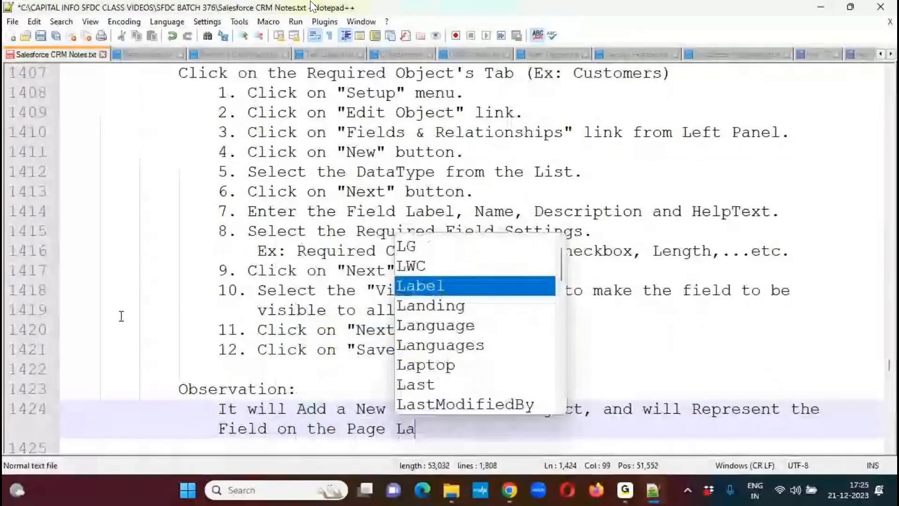
type("yout, and")
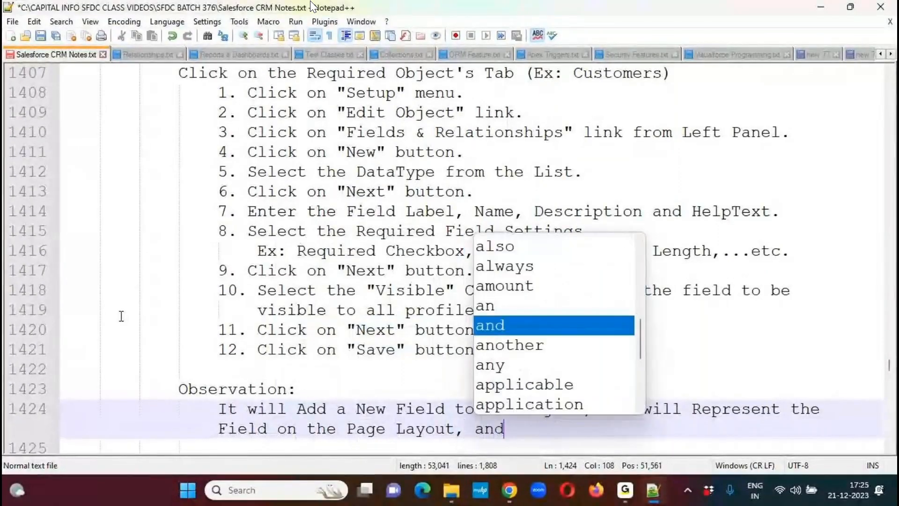
type(" will provide the")
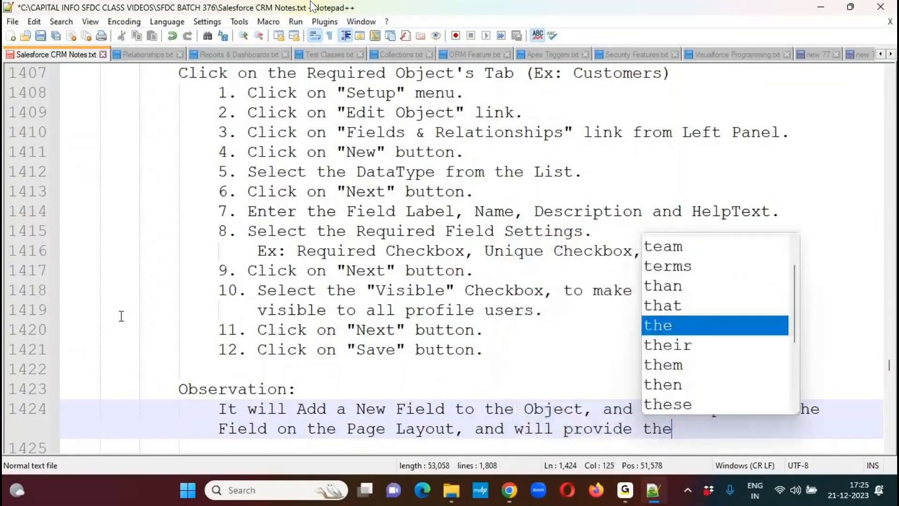
type(" \"Bus")
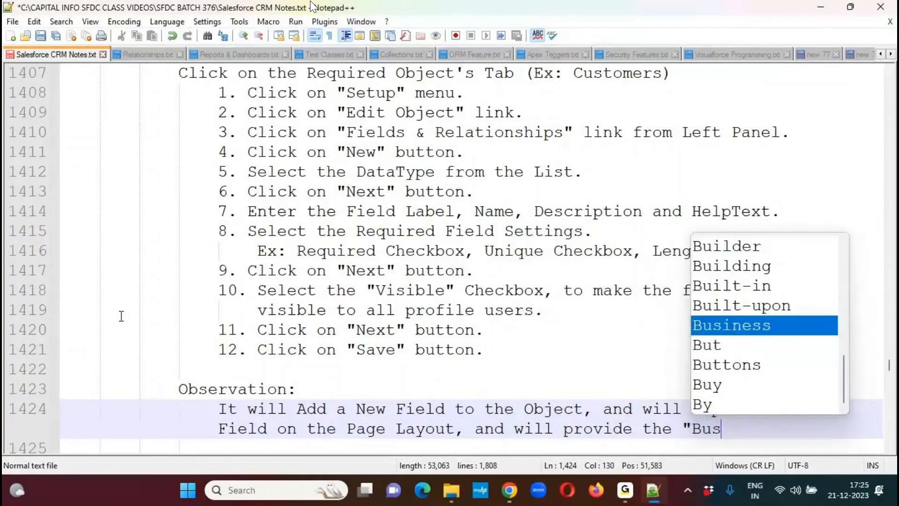
type("iness Logic A")
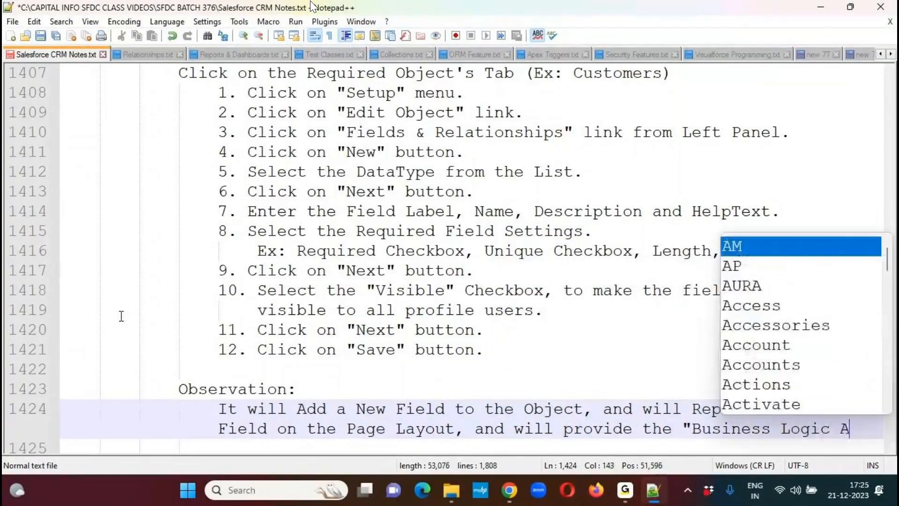
type("utomatically.")
- Remove the surplus blank lines between the observation and '2. By using "Schema Builder":', and save the notes file
key("Down")
key("Down")
key("Down")
key("Down")
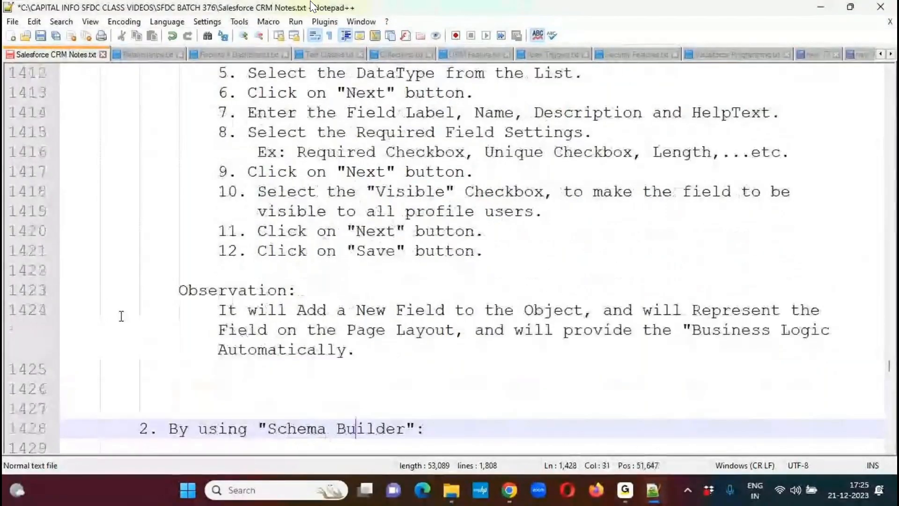
key("Up")
key("Up")
key("Up")
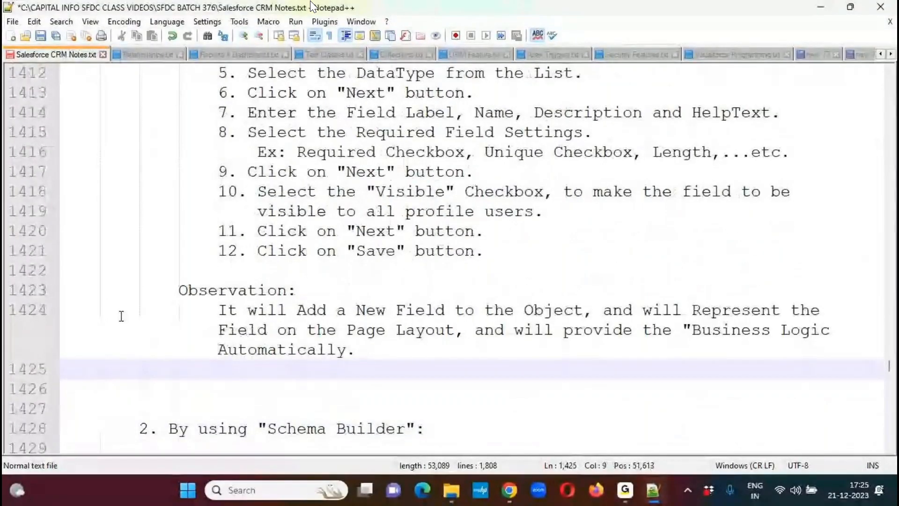
key("Delete")
key("Delete")
key("Delete")
key("Delete")
key("Delete")
key("Down")
key("Down")
key("Down")
key("ctrl+s")
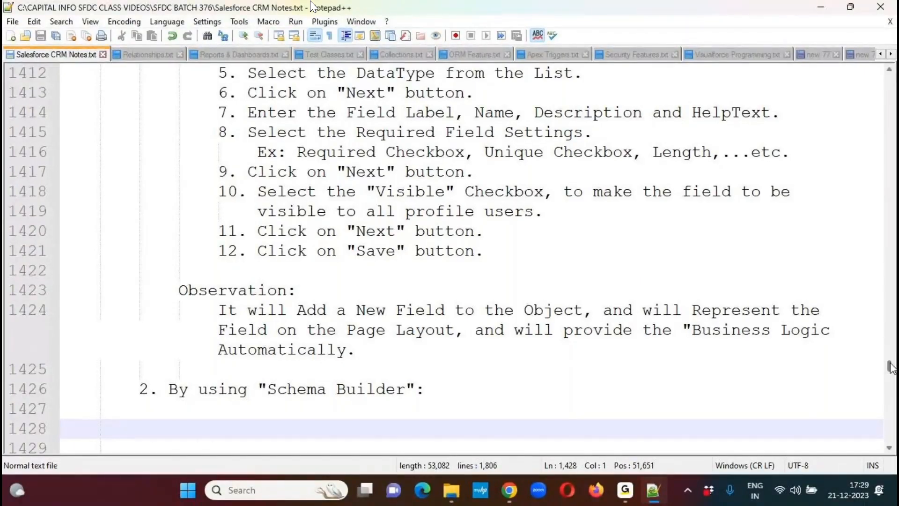
- Add an unindented 'UseCase:' heading underlined with '========' below the Schema Builder item, start an indented line, and save the file
scroll(524, 361, "down", 3)
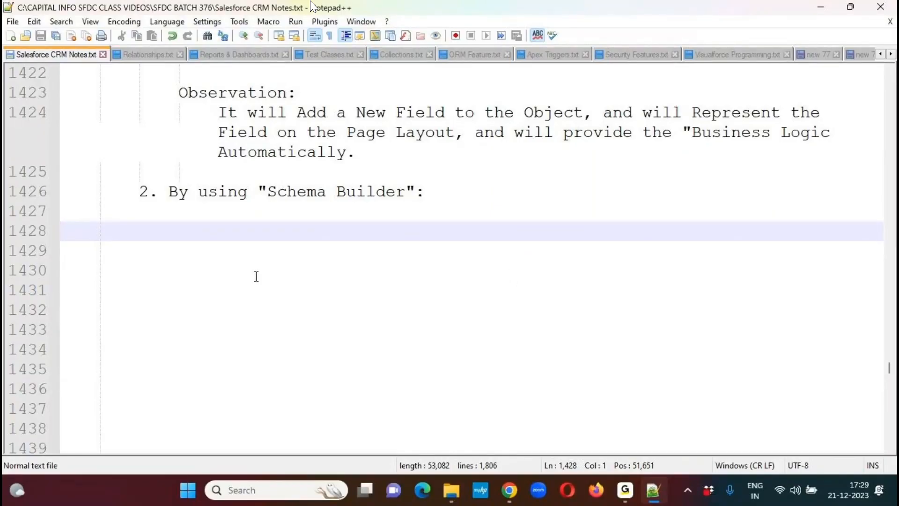
type("UseCase:")
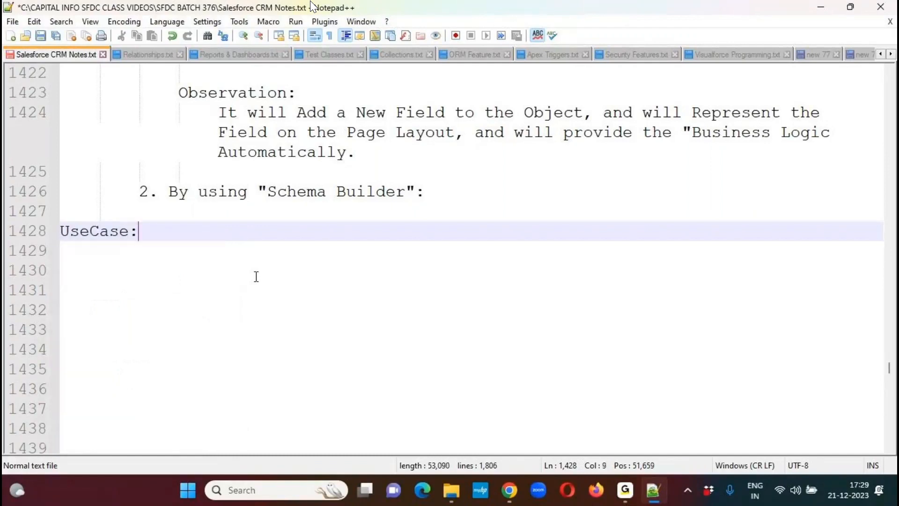
key("Return")
type("========")
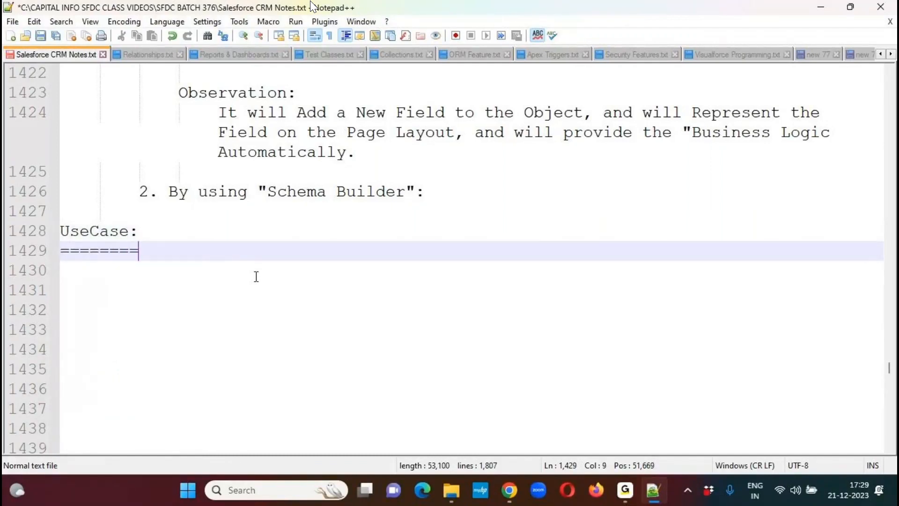
key("Return")
key("Tab")
key("ctrl+s")
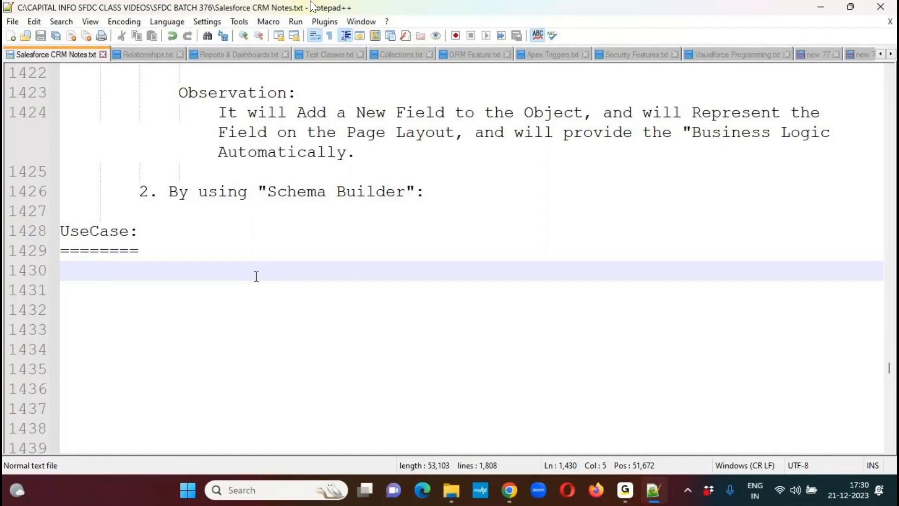
- Handwrite 'position' in red ink on the blank area, underline, circle and tick it, and clear the ink
left_click(403, 22)
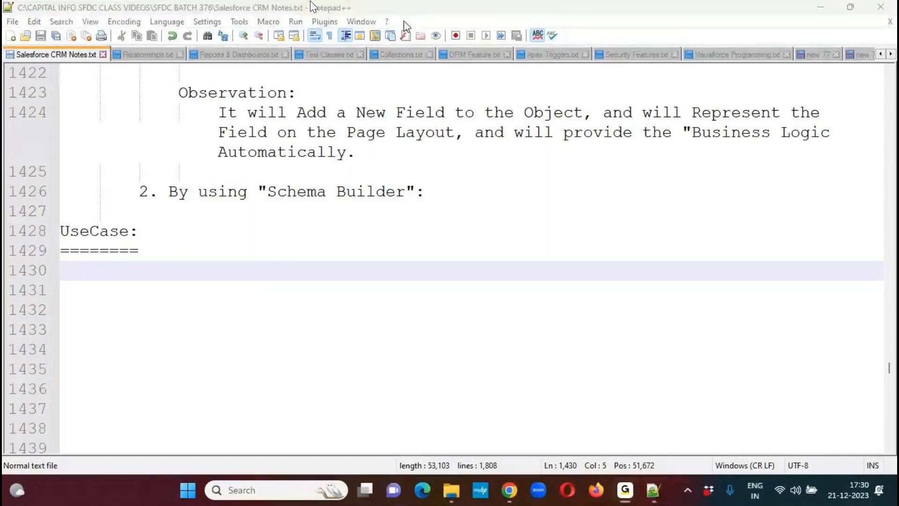
mouse_move(509, 232)
left_mouse_down()
mouse_move(496, 279)
mouse_move(515, 236)
mouse_move(503, 258)
mouse_move(535, 240)
mouse_move(544, 257)
left_mouse_up()
left_click_drag(578, 226, 578, 248)
left_click(574, 213)
mouse_move(591, 198)
left_mouse_down()
mouse_move(602, 241)
mouse_move(603, 212)
mouse_move(609, 234)
mouse_move(627, 208)
mouse_move(658, 211)
left_mouse_up()
left_click_drag(516, 296, 668, 242)
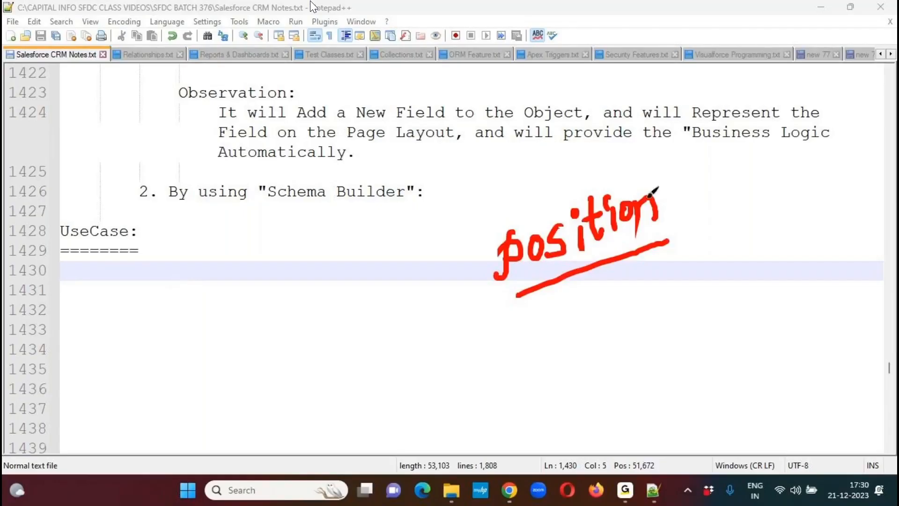
mouse_move(647, 173)
left_mouse_down()
mouse_move(511, 180)
mouse_move(513, 307)
mouse_move(607, 313)
mouse_move(658, 174)
mouse_move(630, 169)
left_mouse_up()
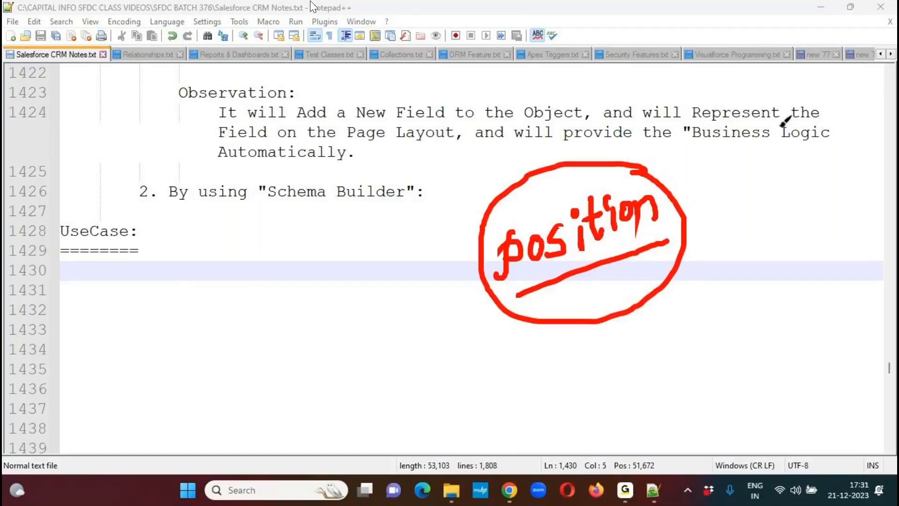
left_click_drag(694, 205, 725, 182)
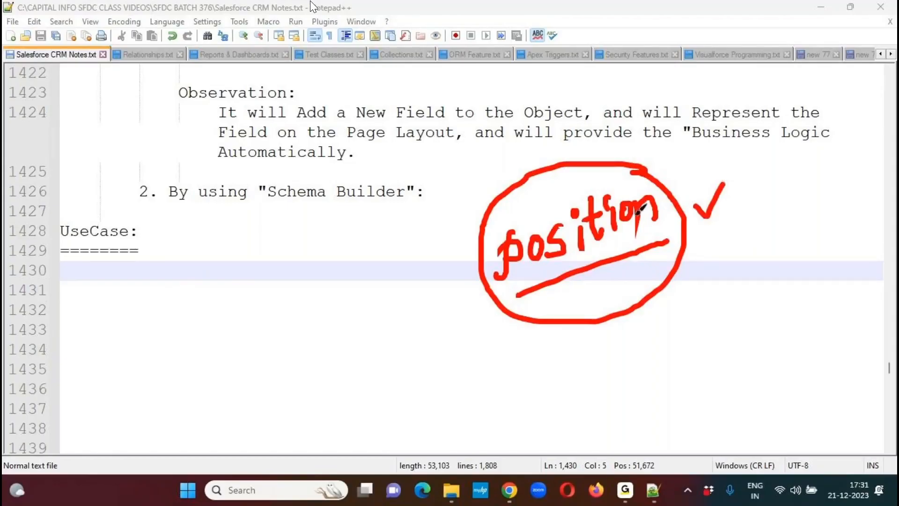
left_click_drag(601, 264, 668, 241)
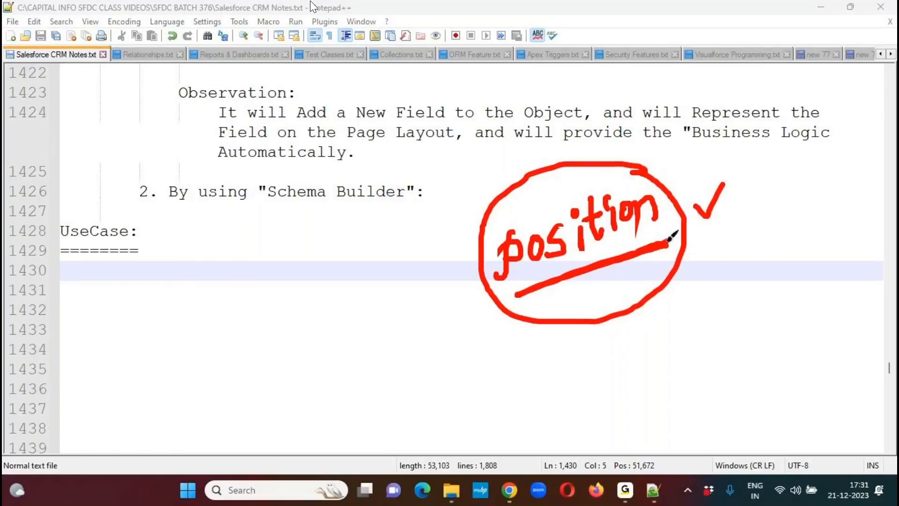
left_click_drag(512, 297, 669, 242)
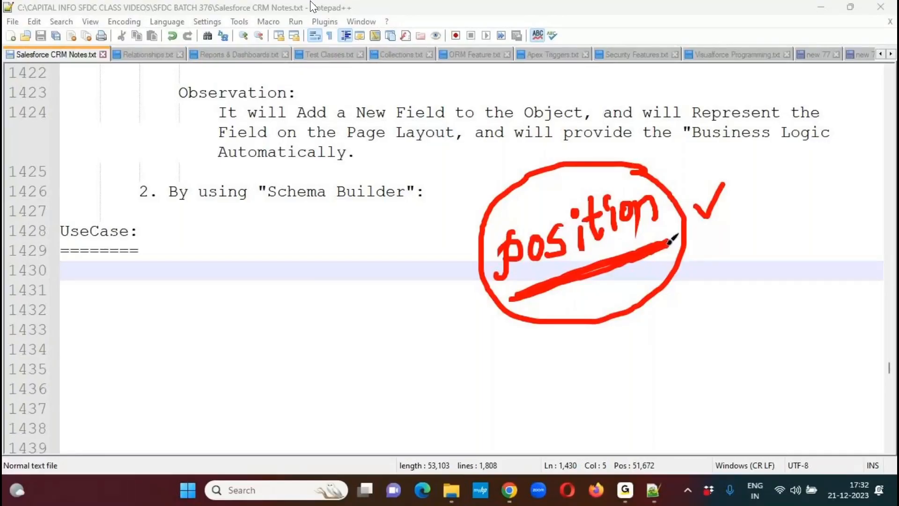
left_click(406, 30)
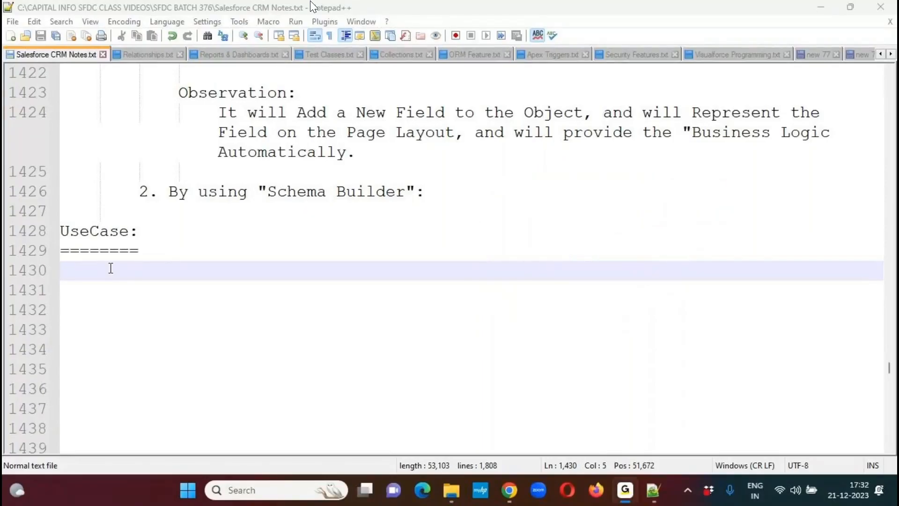
- Begin the use case text on the indented line with 'Create a Custom Object "Position" to hold all the New Jobs Details. And add'
left_click(243, 272)
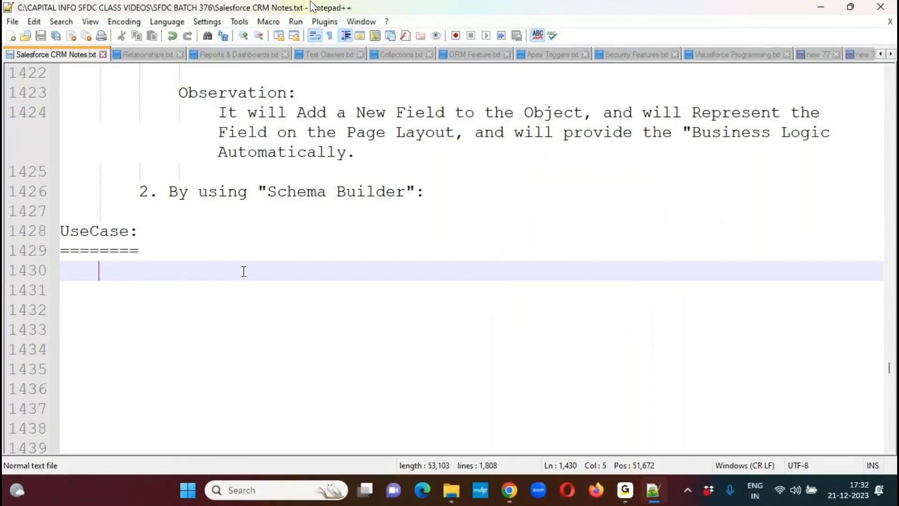
type("Create a ")
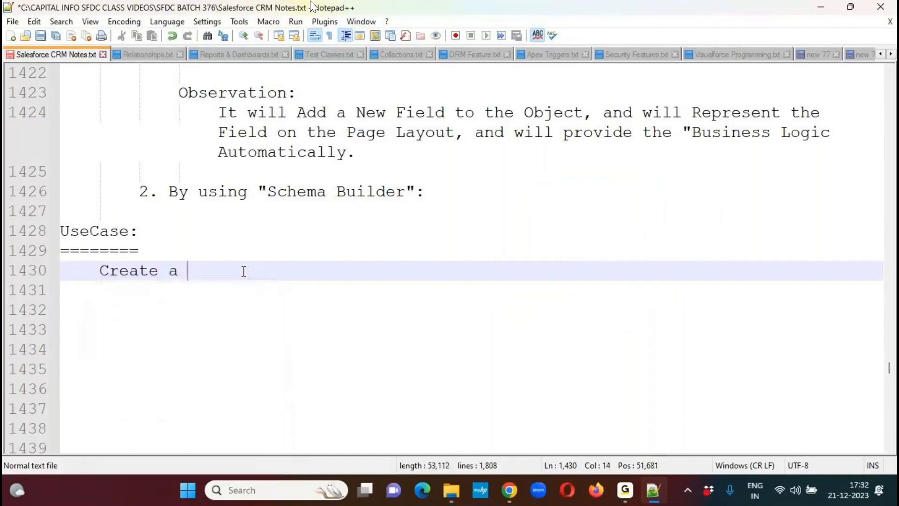
type("Custom Obje")
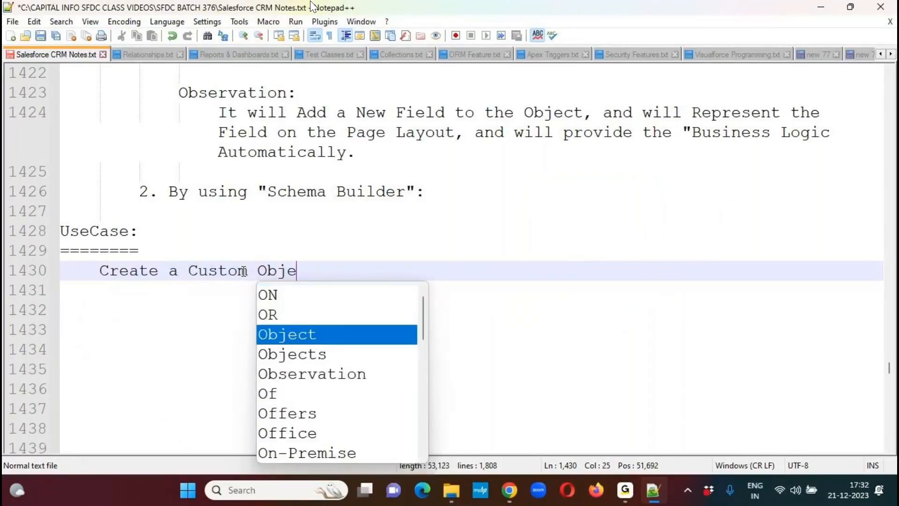
type("ct \"Po")
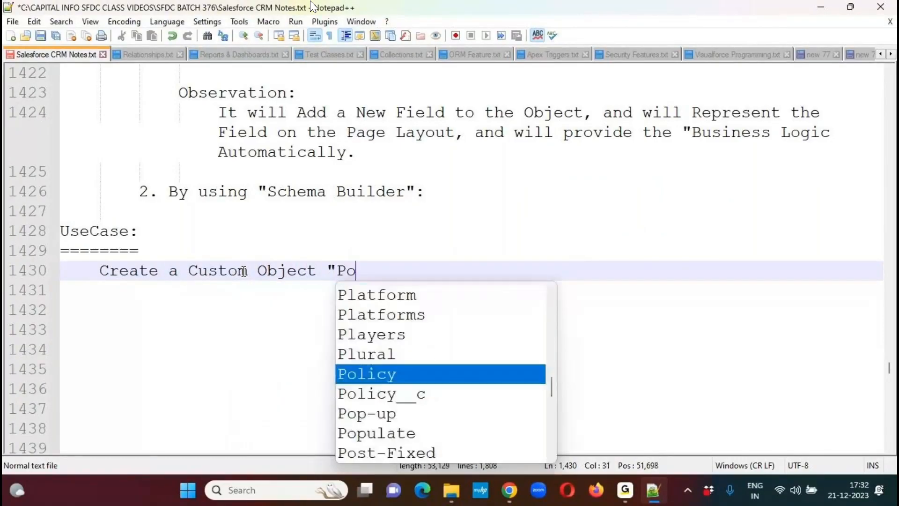
type("sition\" to ")
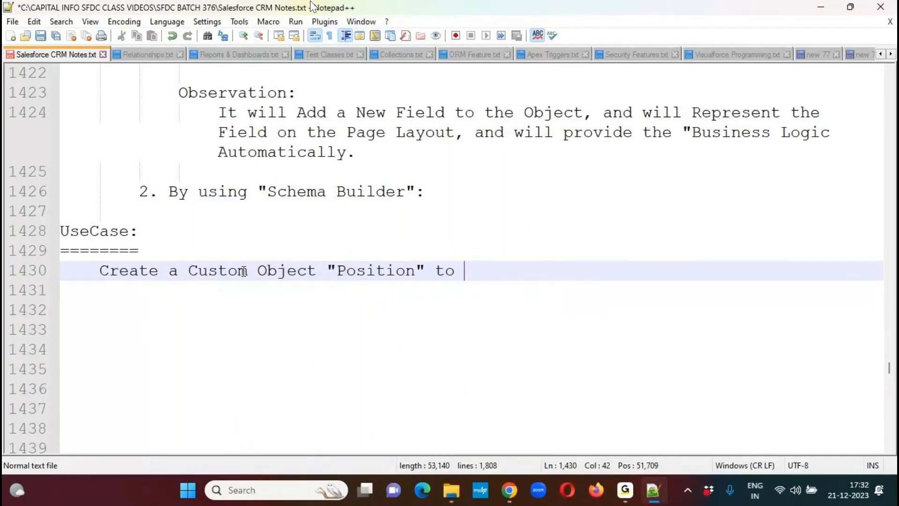
type("hold all the ")
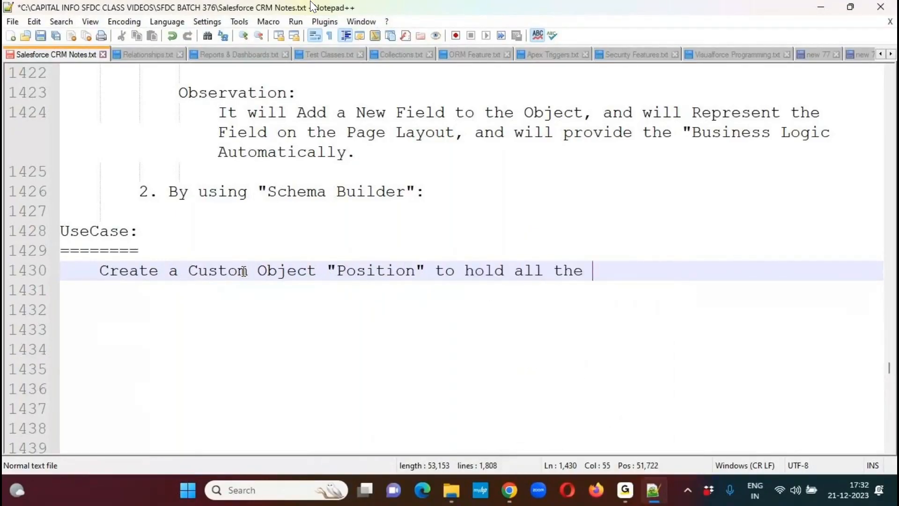
type("New Jobs De")
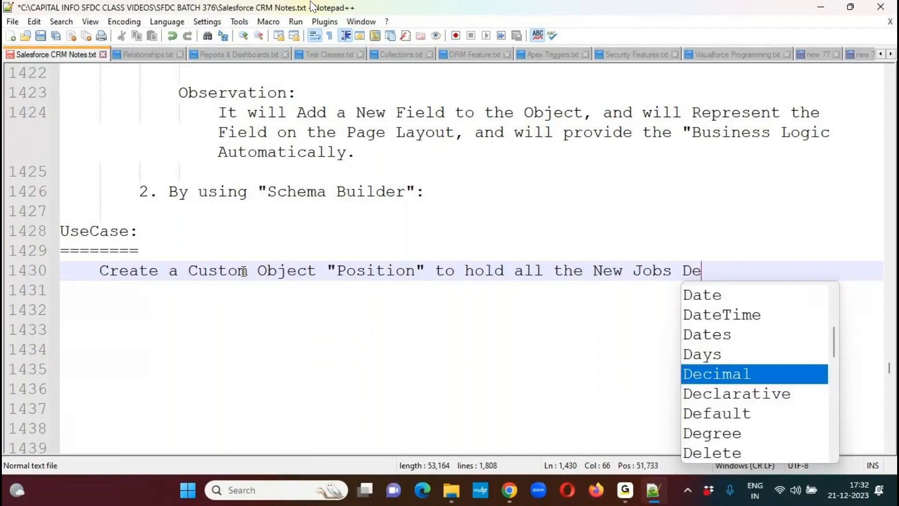
type("tails. And")
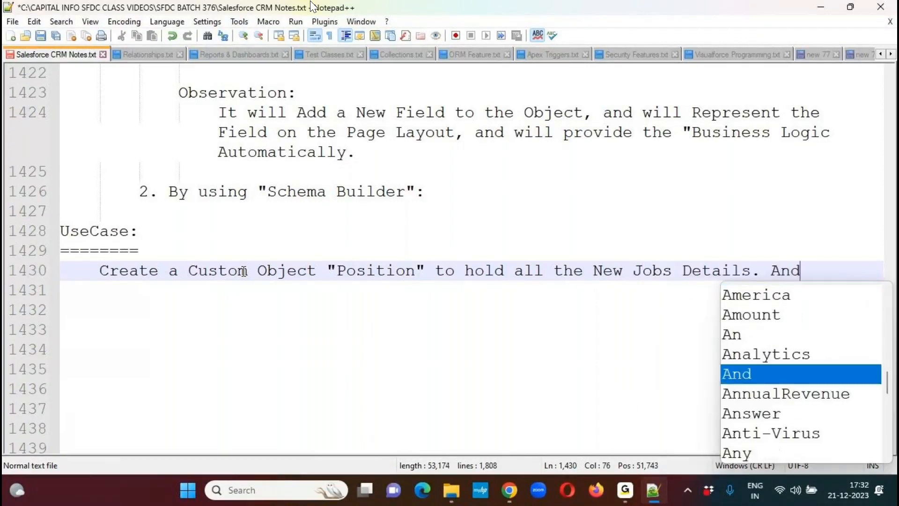
type(" add the ")
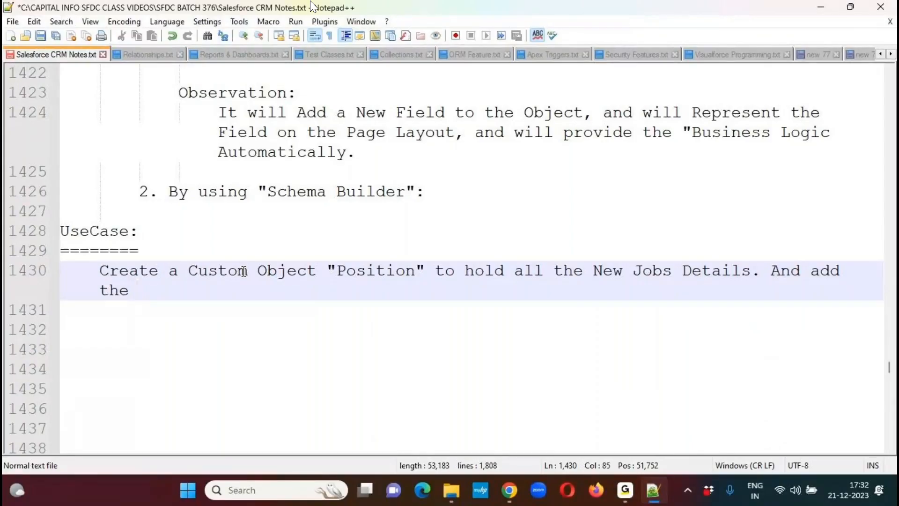
type("below Custom Fields.")
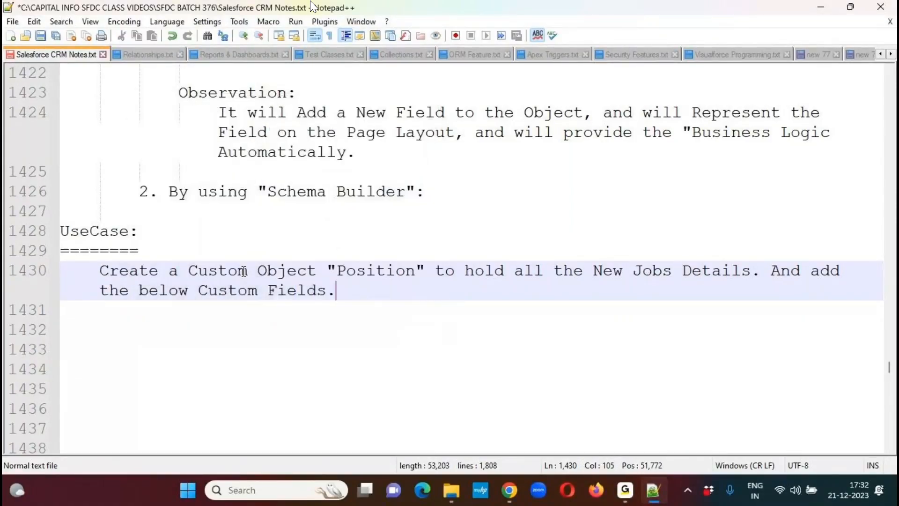
- After a blank line, start an indented numbered list with '1. Position Name :'
key("Return")
key("Return")
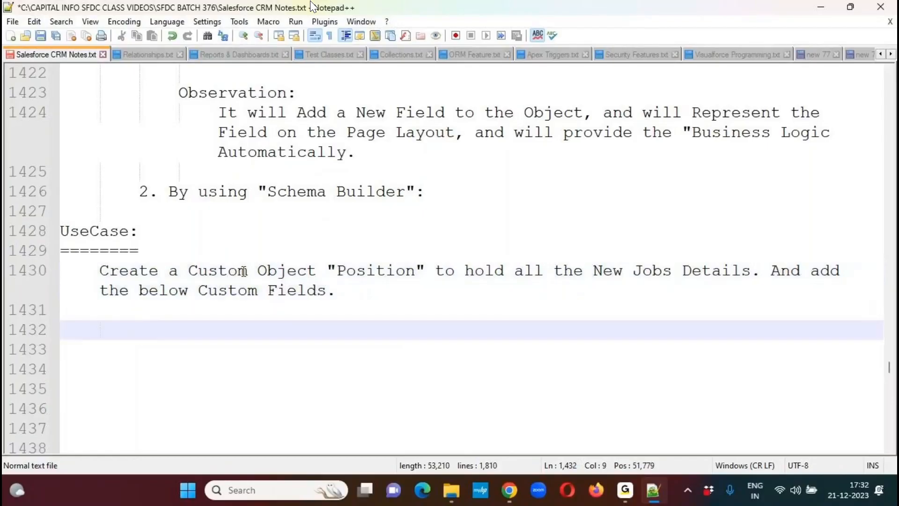
type("1.")
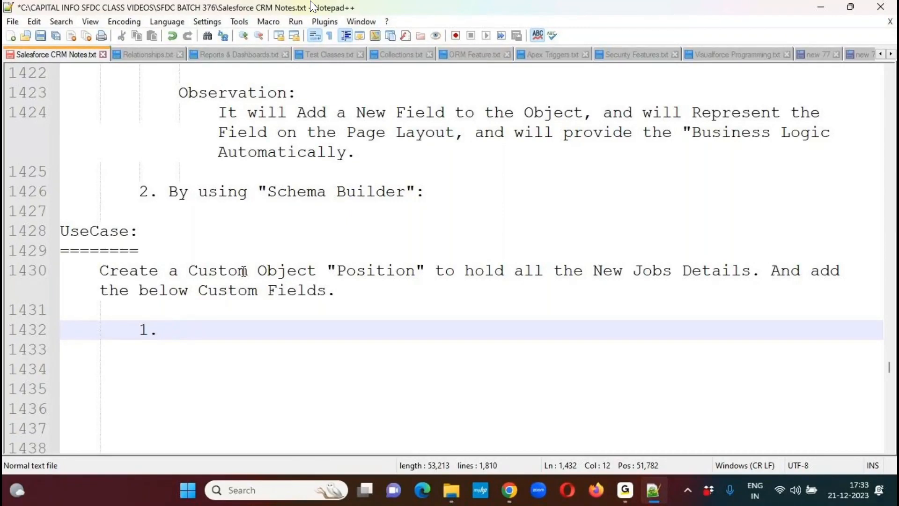
type("Position Name :")
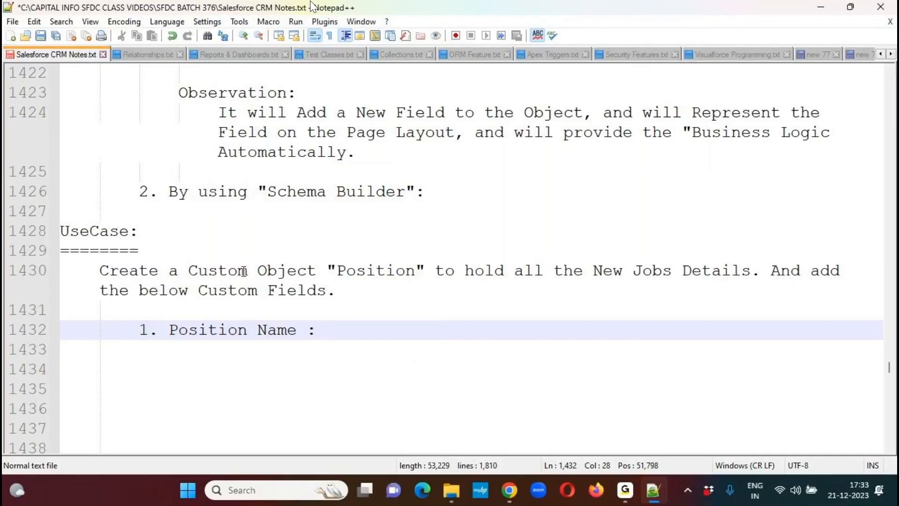
- Underline the word 'Position' in red ink, tick the Position Name item, and clear the ink
left_click(414, 20)
left_click_drag(337, 286, 414, 284)
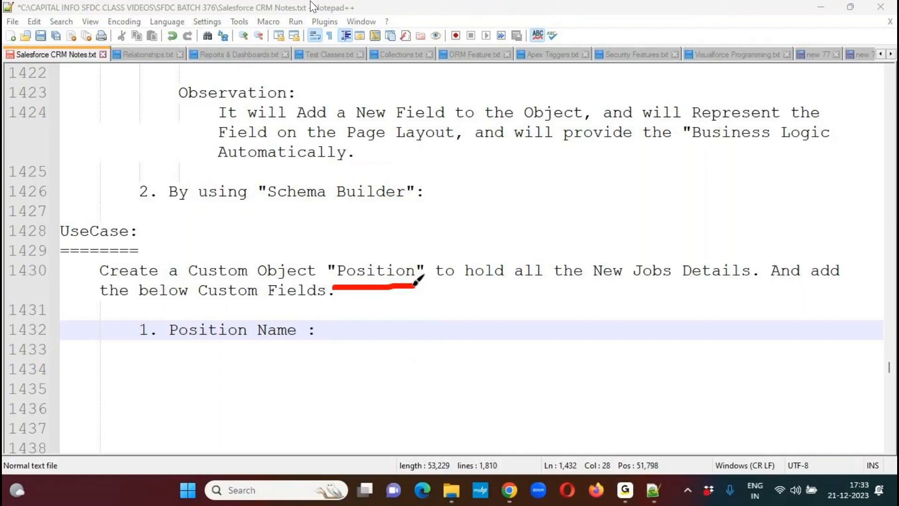
mouse_move(310, 326)
left_mouse_down()
mouse_move(322, 337)
mouse_move(361, 306)
left_mouse_up()
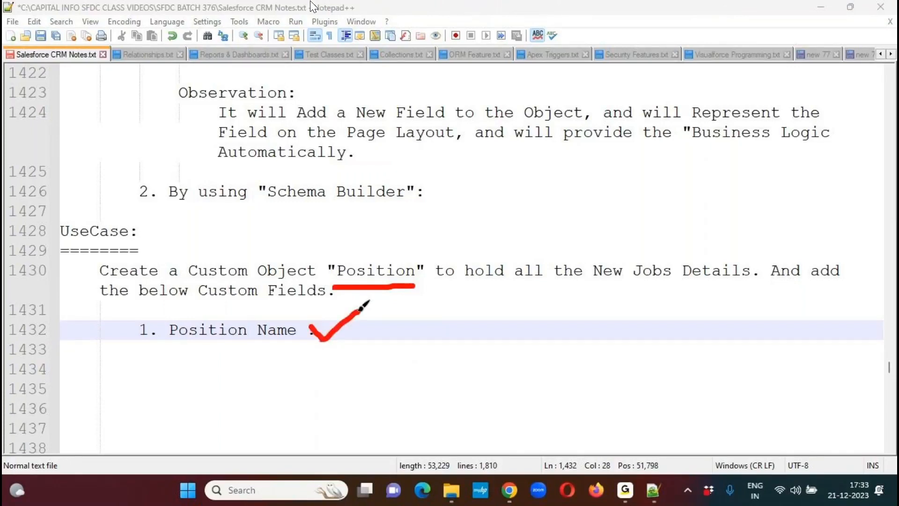
left_click(407, 33)
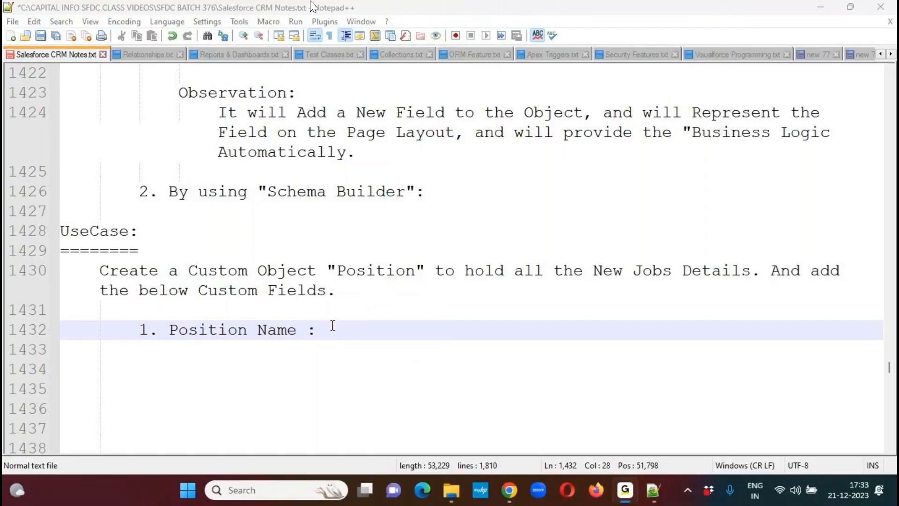
- Complete the Position Name item with 'Standard Field.' and start the second list item as '2. Location :'
type("Standard Field.")
key("Return")
type("2. ")
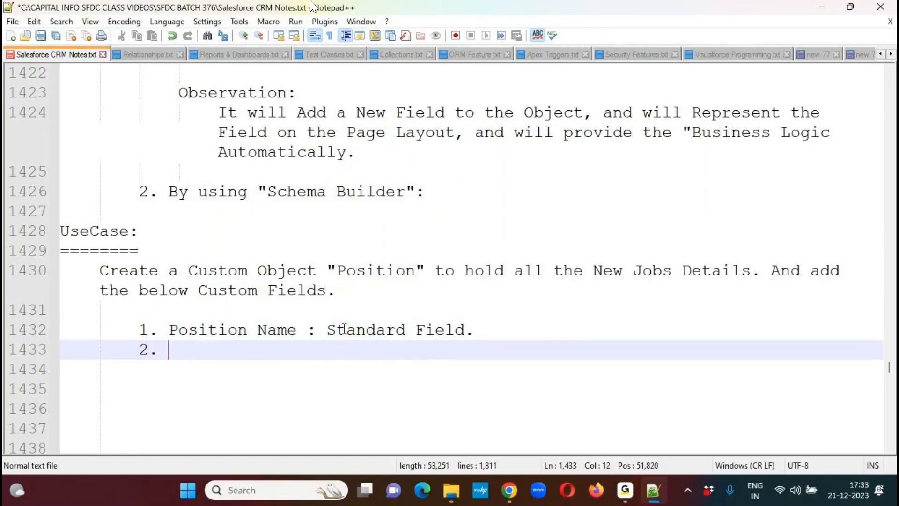
type("Locatio")
key("BackSpace")
key("BackSpace")
key("BackSpace")
type("tion :")
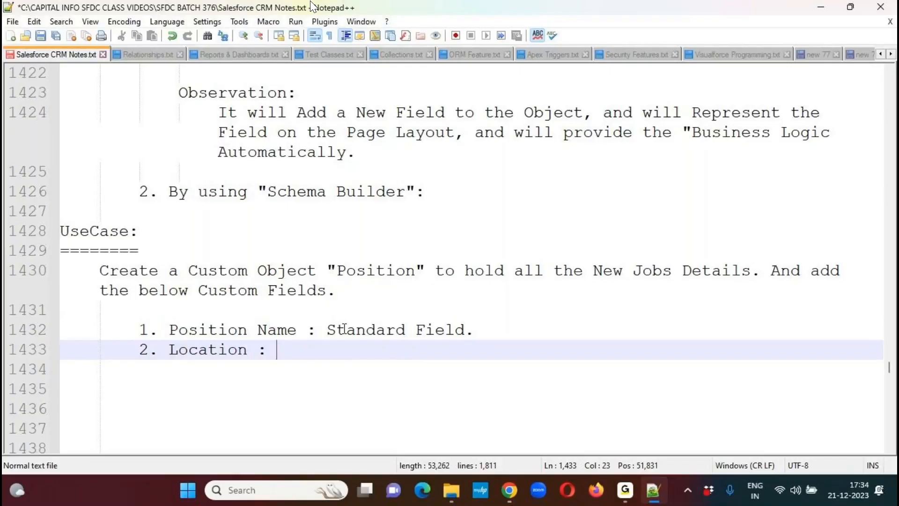
- Below Location, add the indented line '(LOV's: Hyderabad, Bangalore, Chennai, Pune, Mumbai, Noida,....etc.)'
key("Return")
key("Tab")
type("(LOV'")
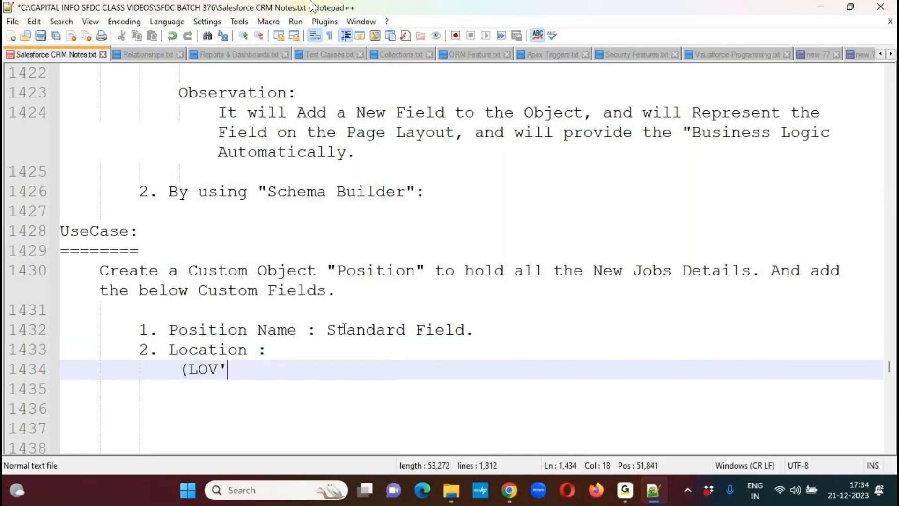
type("s: Hyderabad, Bang")
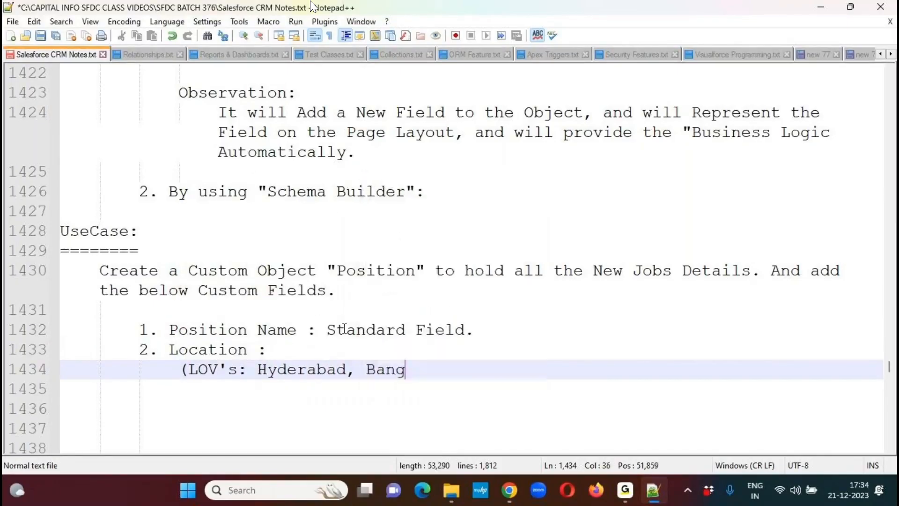
type("alore, Chenn")
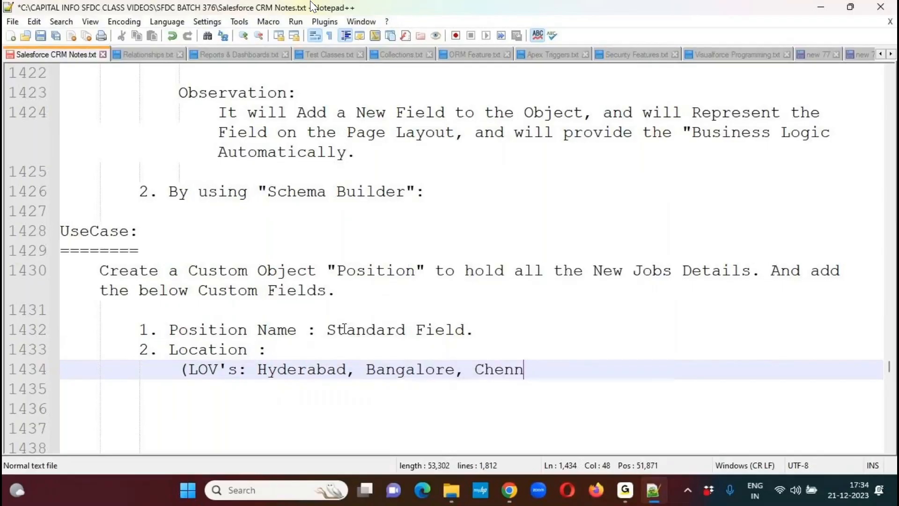
type("ai, Pun")
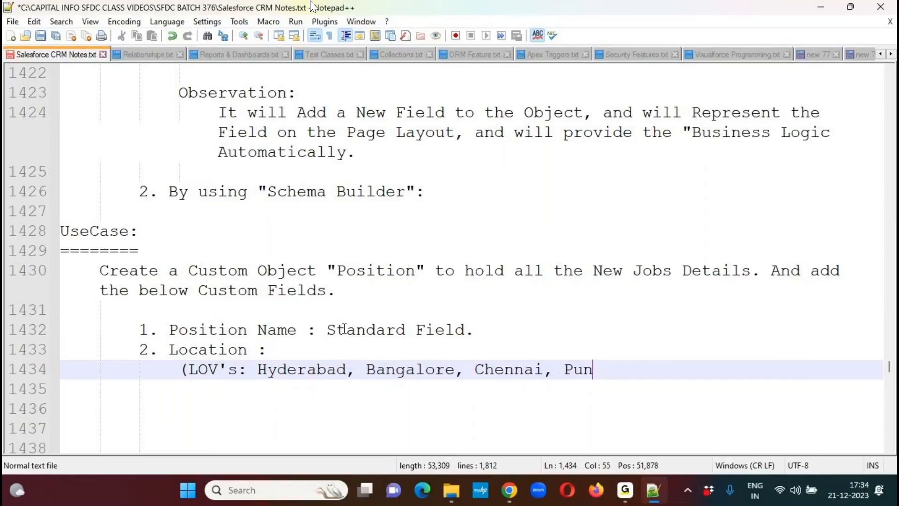
type("e, Mumbai,")
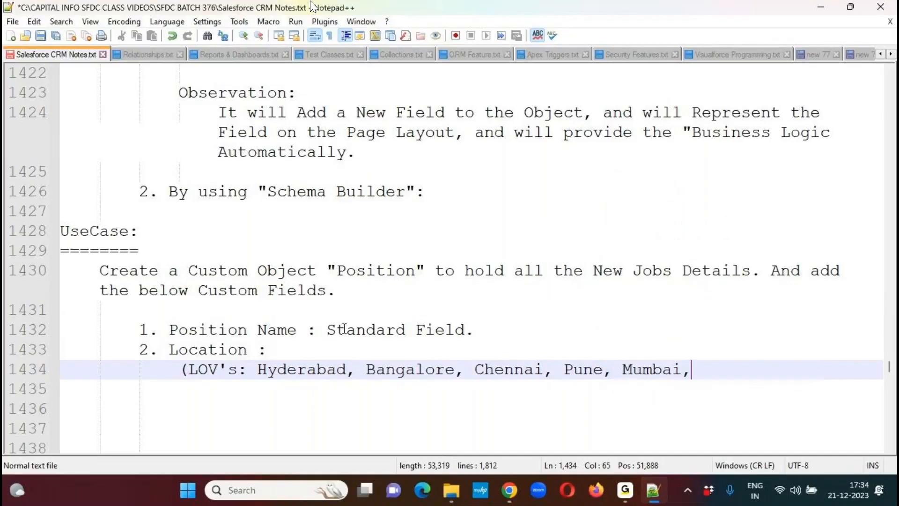
type(" Noida")
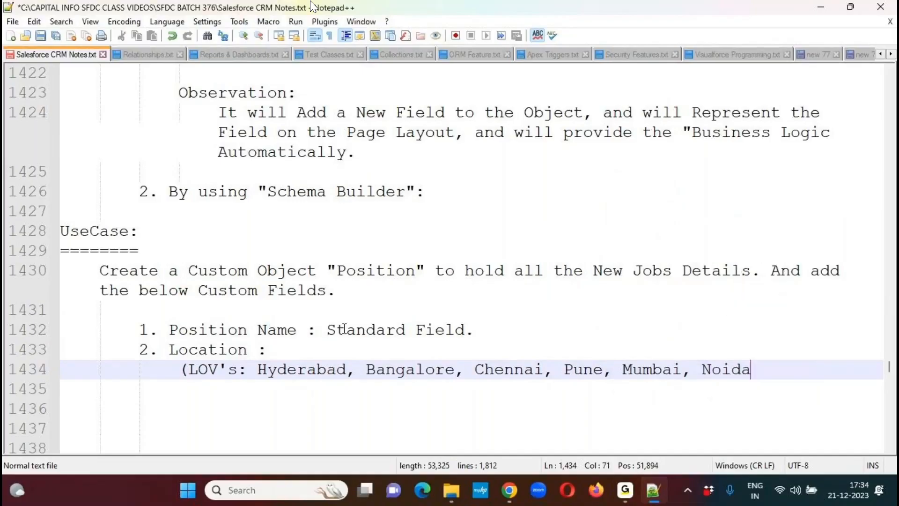
type(",....etc.)")
- Complete the Location item with the field type 'Picklist (Required)'
key("Up")
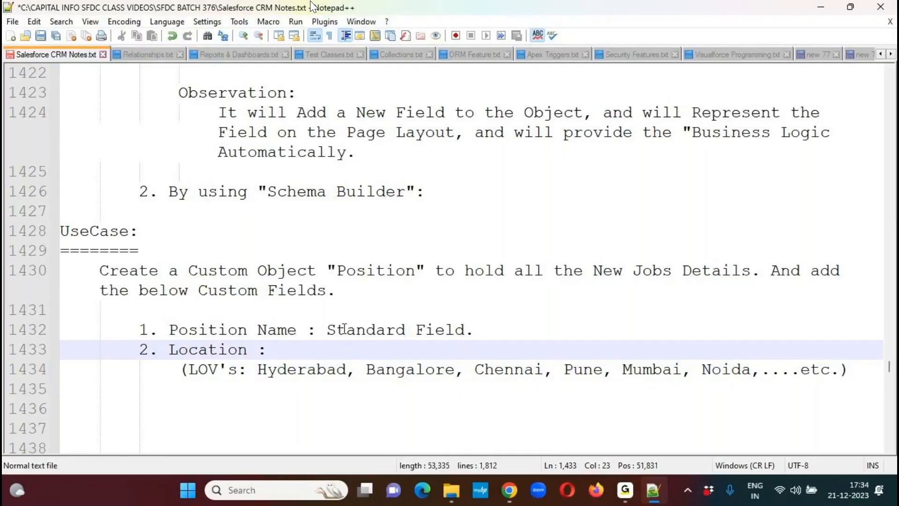
type("Pick")
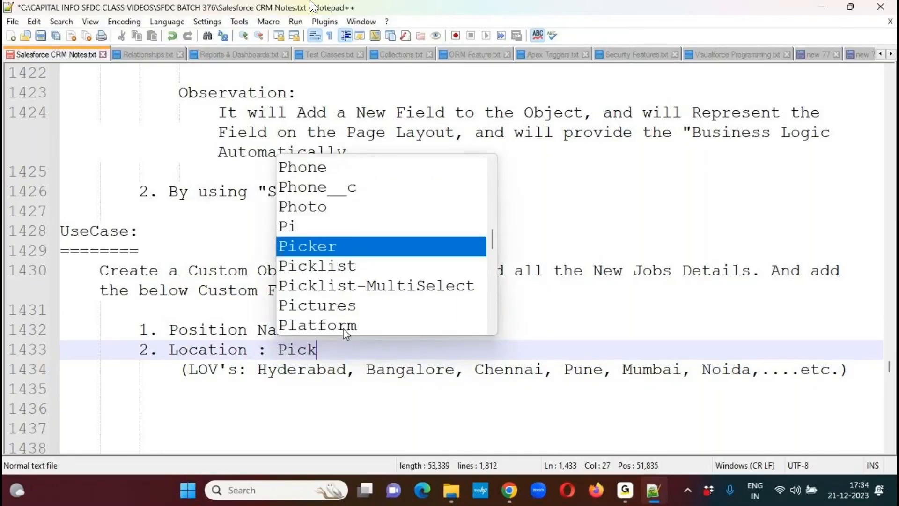
type("list (")
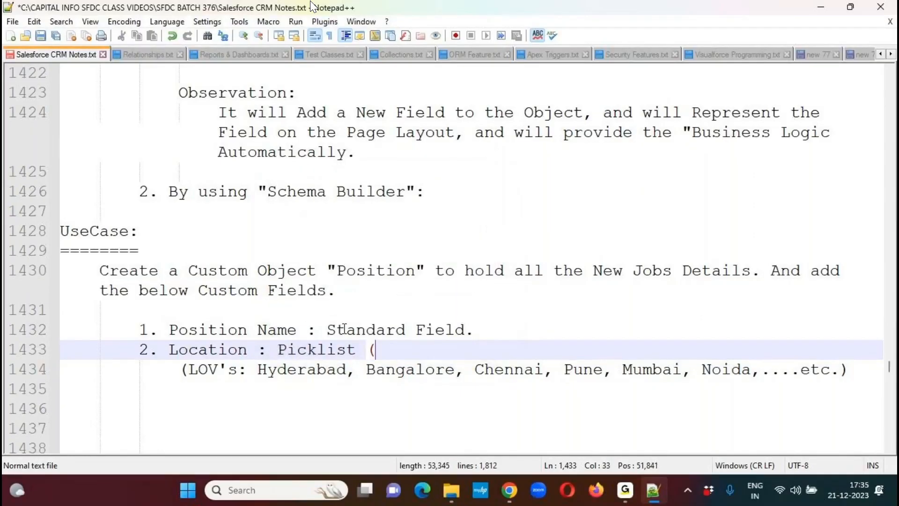
type("Required")
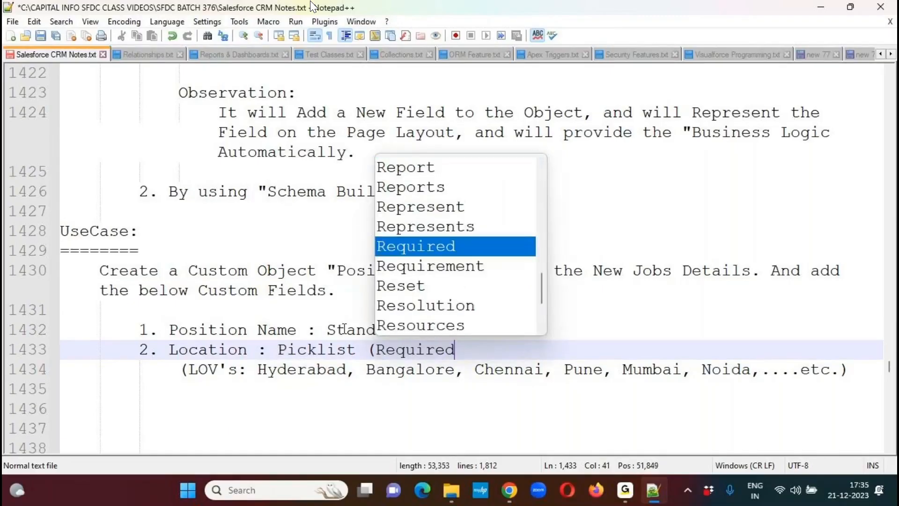
type(")")
- Start list item '3.' below the Location values, add blank lines beneath it, and return to the end of that item
key("Down")
key("Down")
key("Tab")
key("Tab")
type("3.")
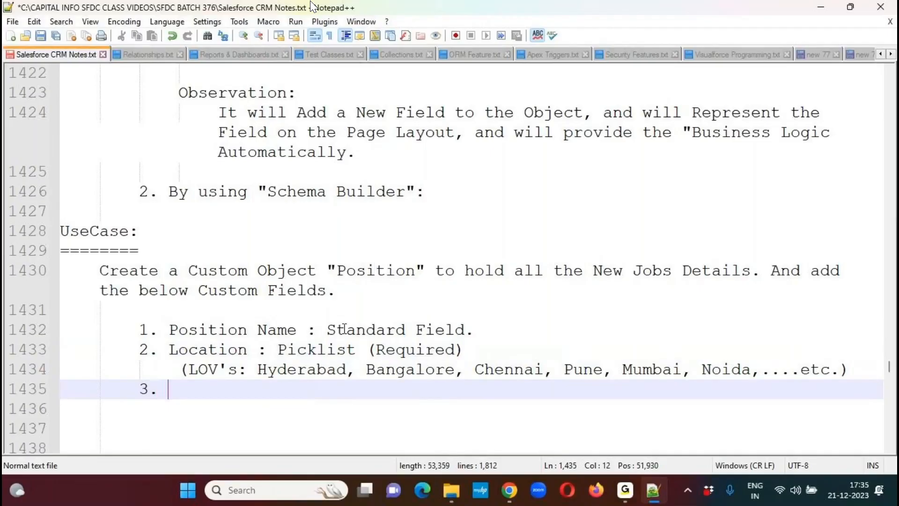
key("Return")
key("Return")
key("Return")
key("Return")
key("Return")
key("Return")
key("Return")
key("Return")
key("Return")
key("Return")
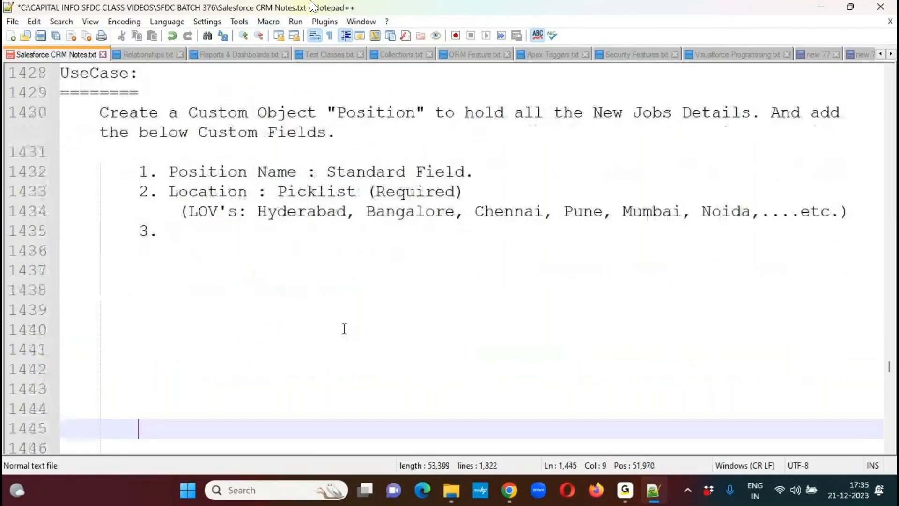
key("Up")
key("Up")
key("Up")
key("Up")
key("Up")
key("Up")
key("Up")
key("Up")
key("Up")
key("Up")
key("End")
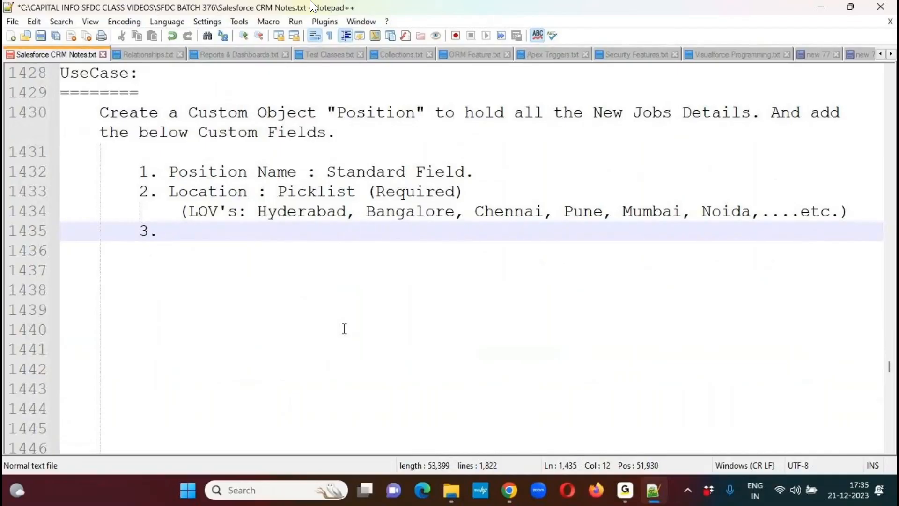
- Write the third item as 'Number Of Vacancies : Number (Max:2) (Required)'
type("Number ")
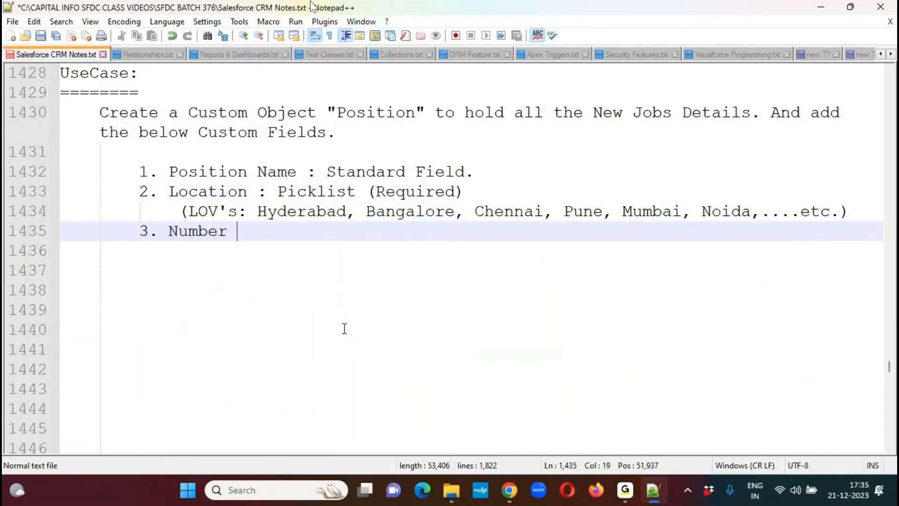
type("Of Va")
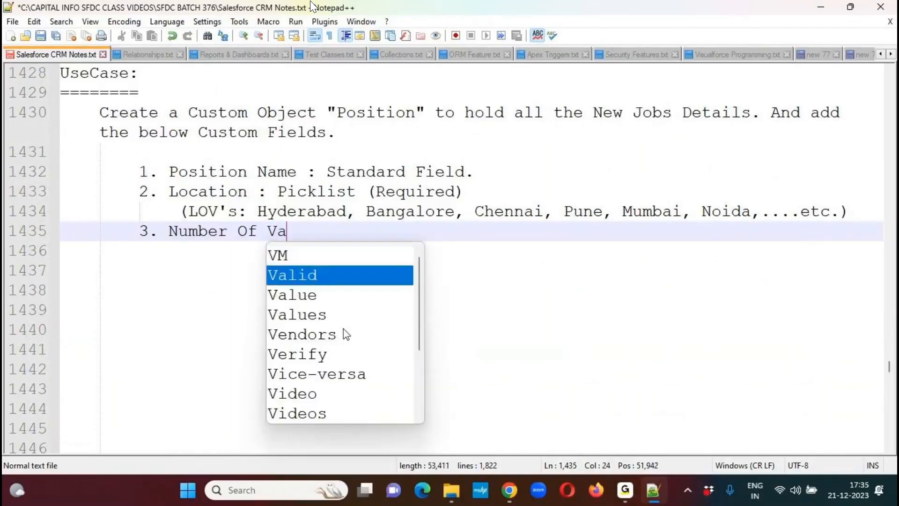
type("cancies :")
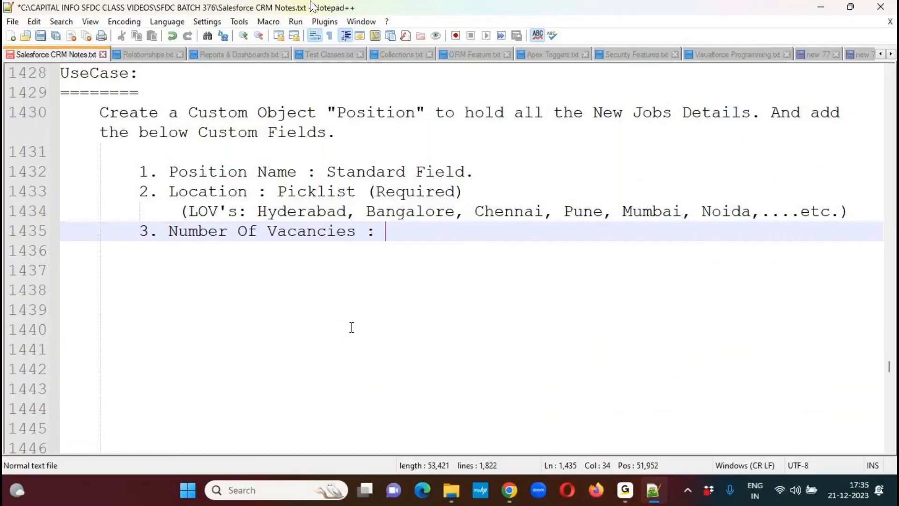
type("Number ")
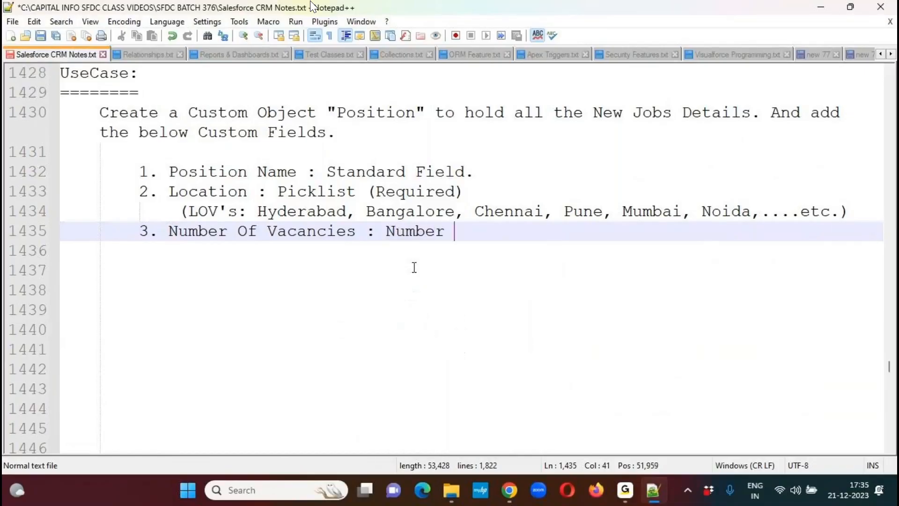
type("(Max:2)")
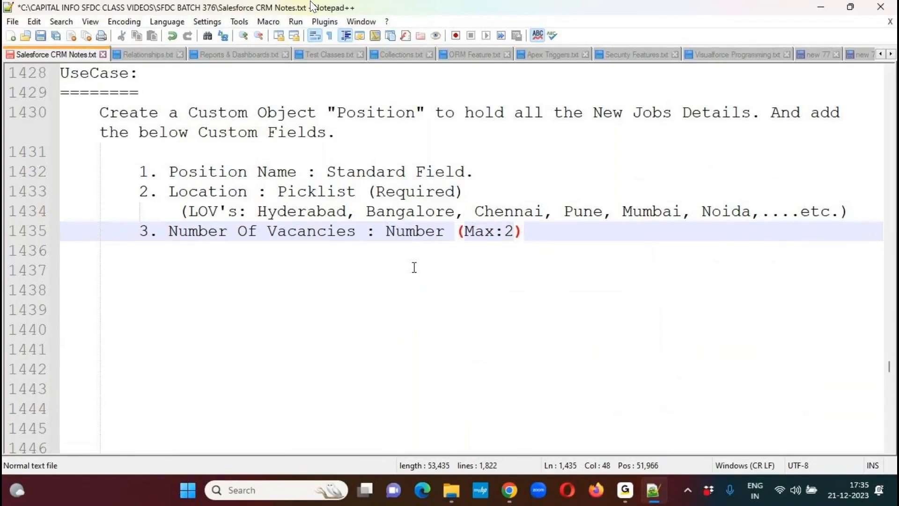
type(" (R")
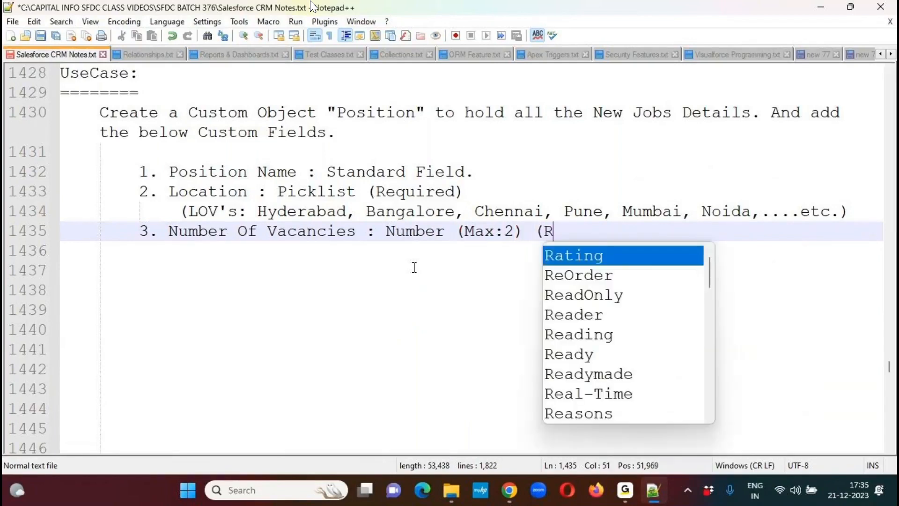
type("equired)")
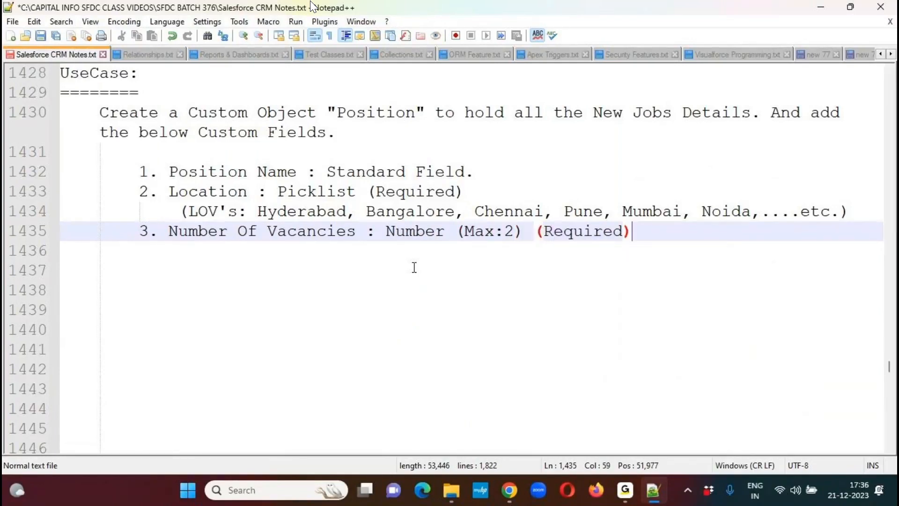
- Add the fourth item '4. Position Status :' and save the notes file
key("Return")
type("4.")
key("ctrl+s")
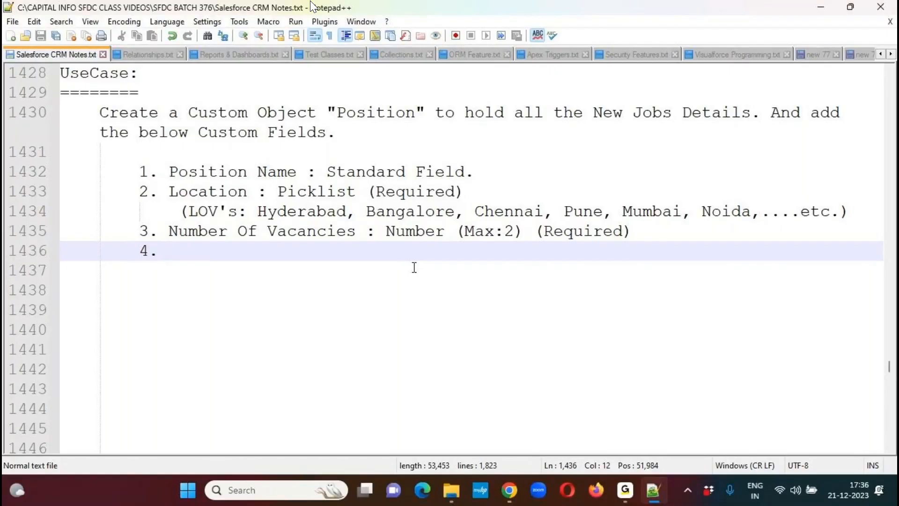
type("P")
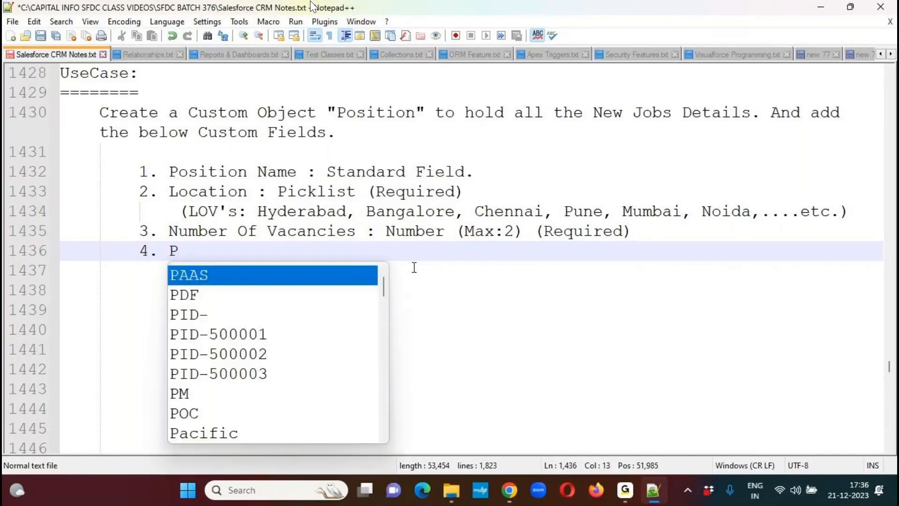
type("osition ")
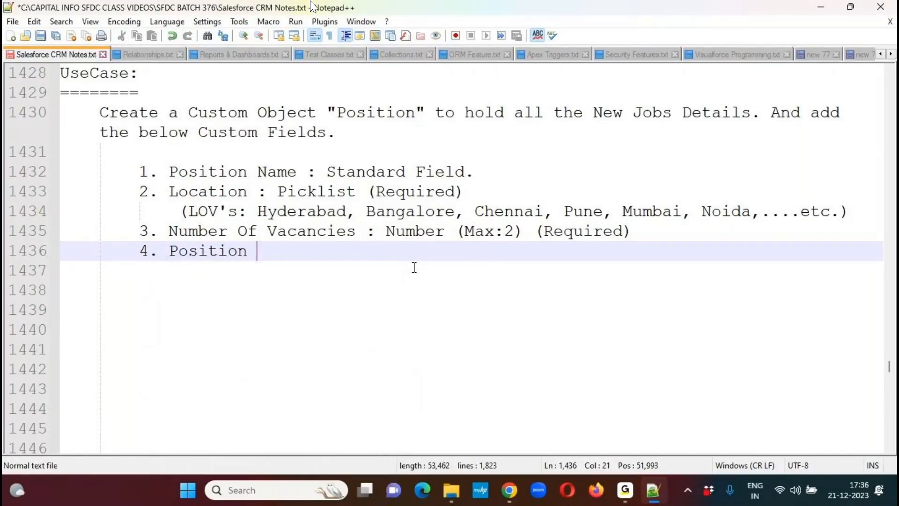
type("Status :")
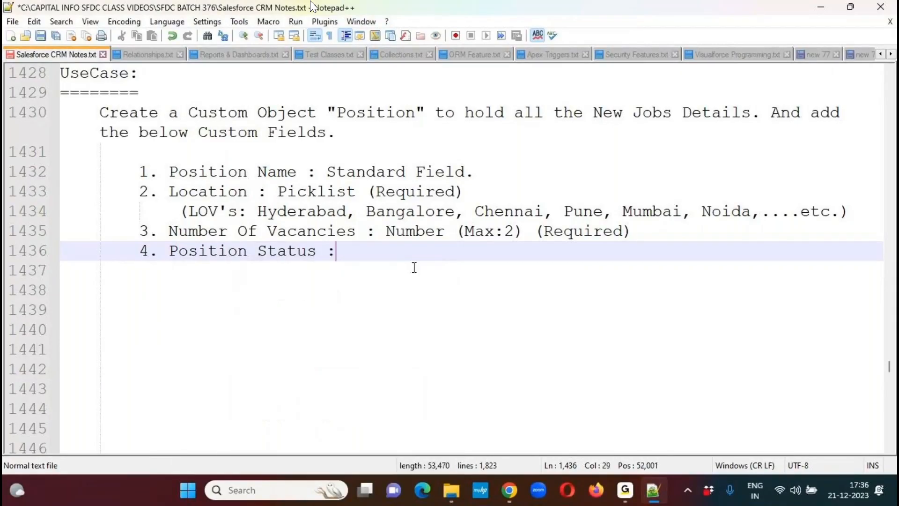
key("ctrl+s")
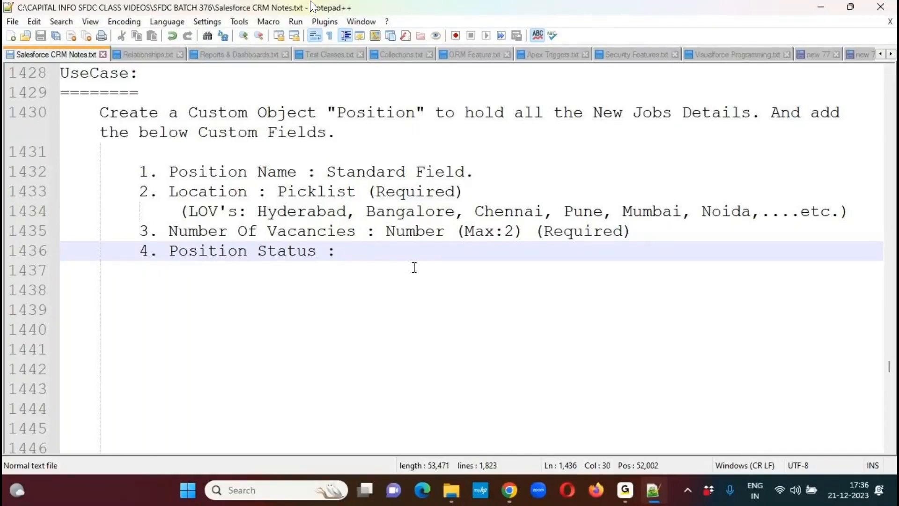
- Below Position Status, start an indented value list with '(LOV: New Position, Open Approved,'
key("Return")
key("Tab")
type("(LOV:")
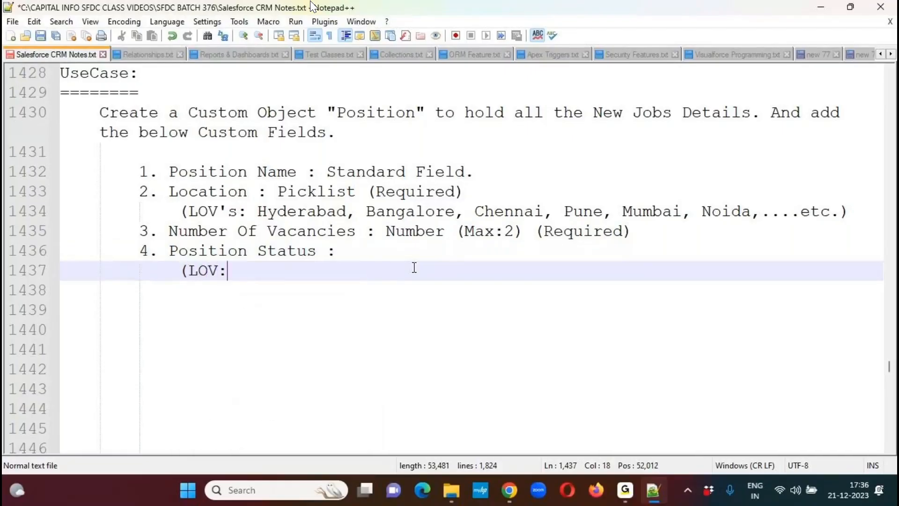
type(" New Position,")
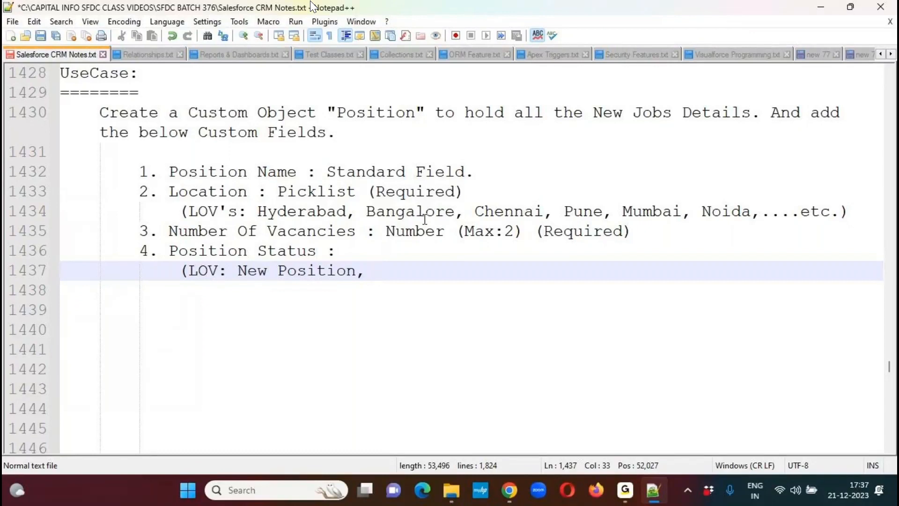
type("Op")
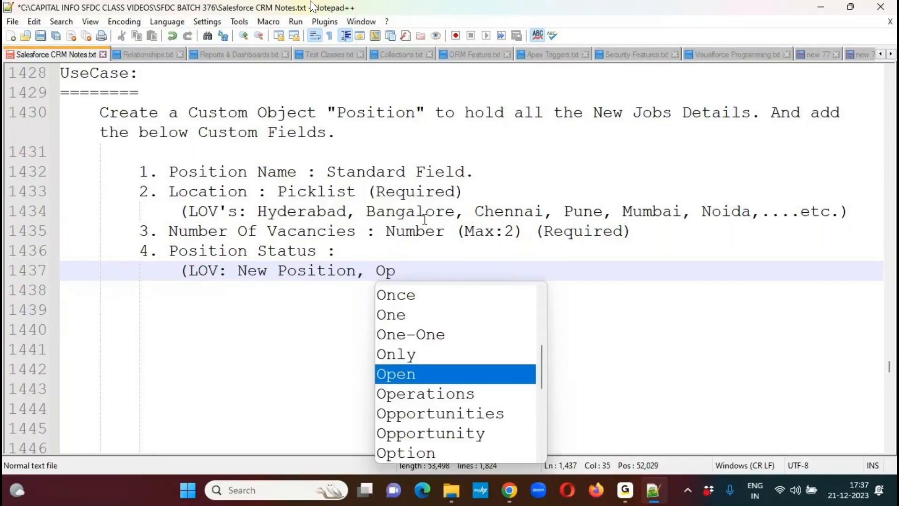
type("en Approved,")
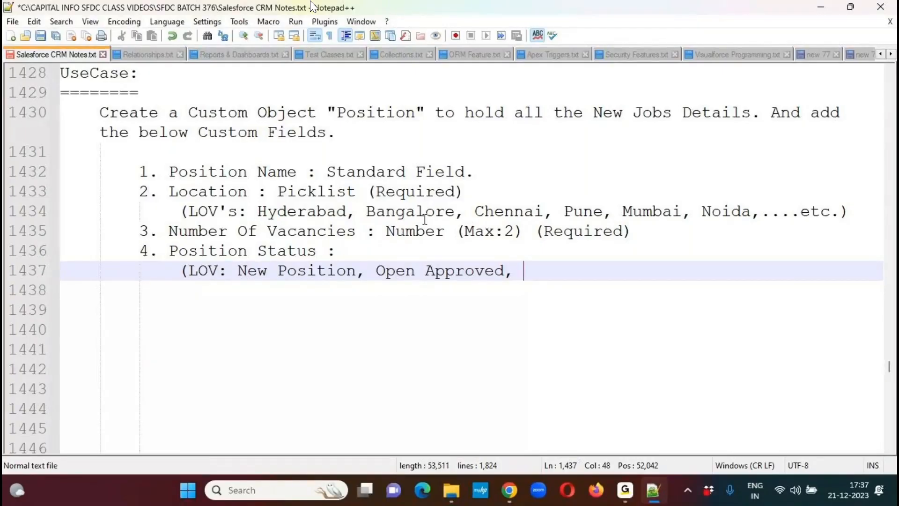
- Complete the Position Status value list by adding 'In Progress, On Hold, Recruited, Closed)'
type("In Progress,")
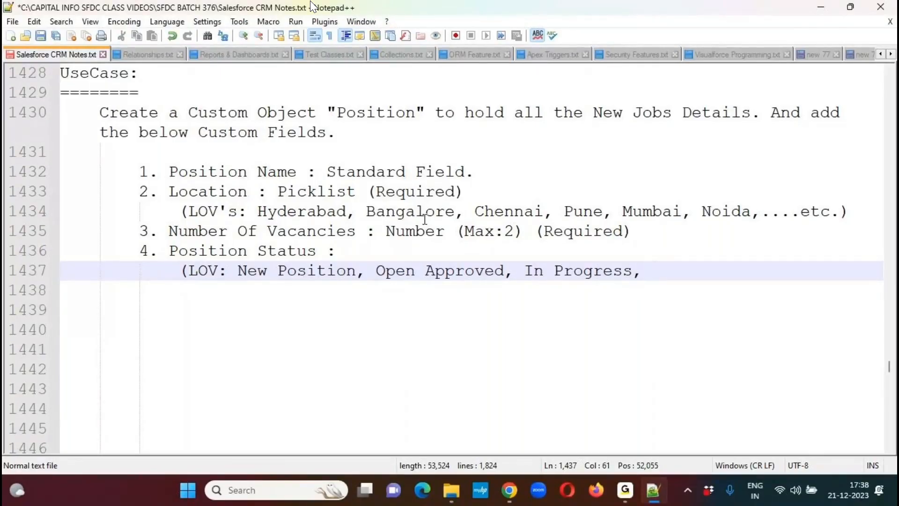
type("On H")
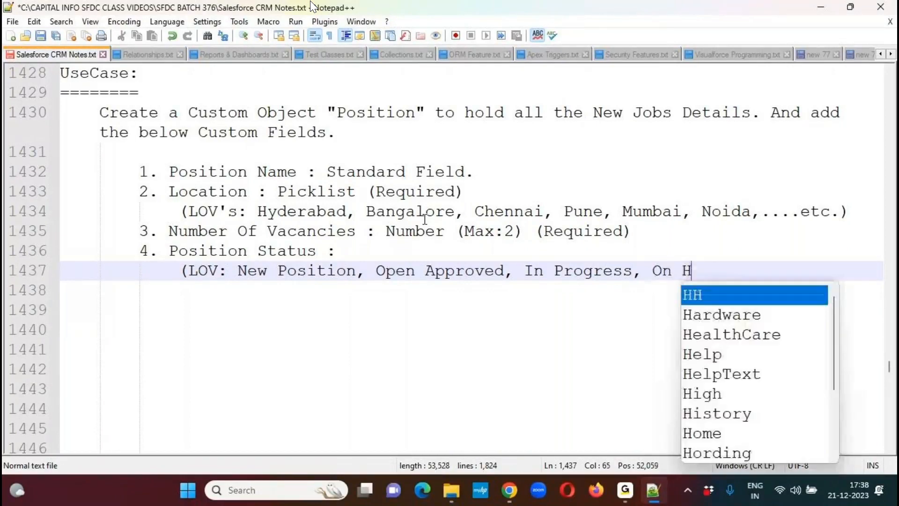
type("old,")
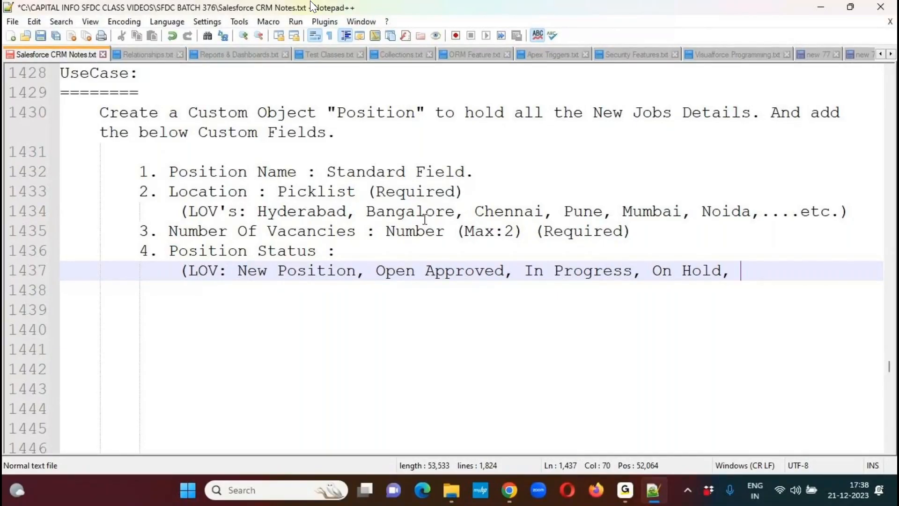
type("Recruited,")
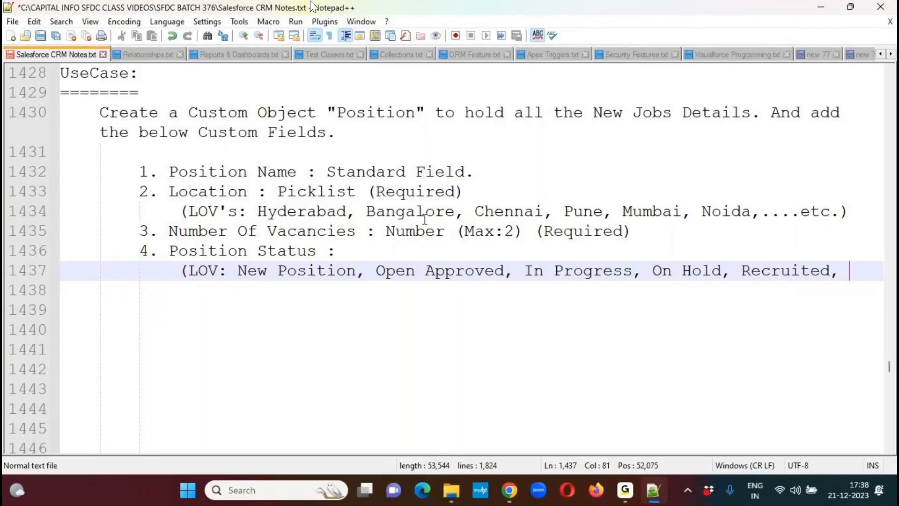
type("Closed)")
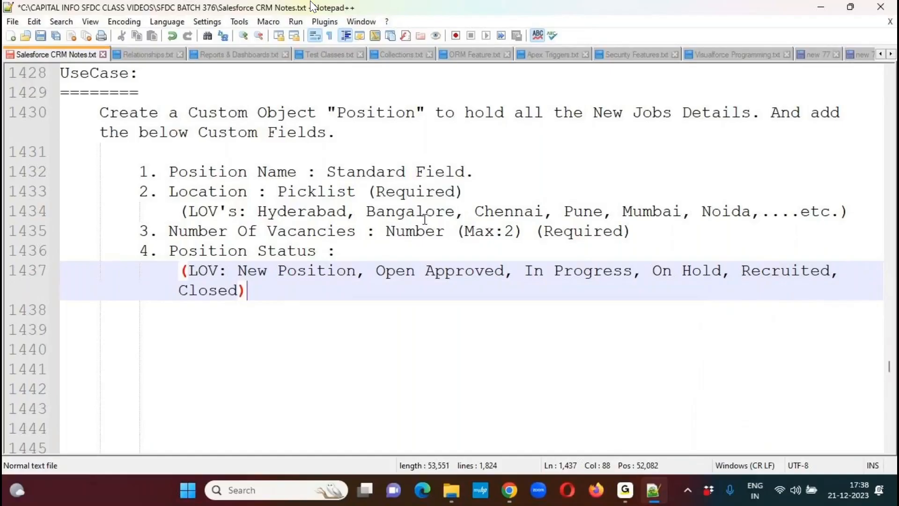
- Move the last Position Status value, 'Closed)', onto its own line, indented deeper than the start of the LOV list
key("Home")
key("Tab")
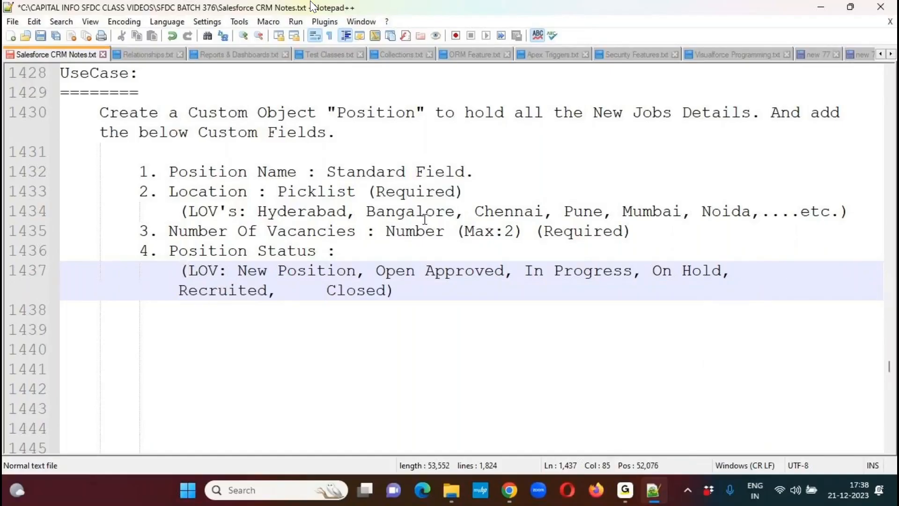
key("BackSpace")
key("Up")
key("End")
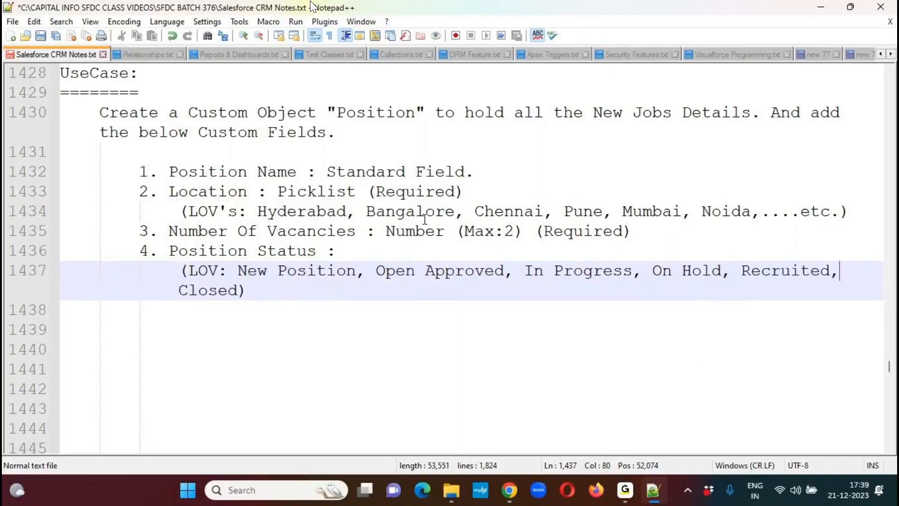
key("Return")
key("Tab")
key("Tab")
key("End")
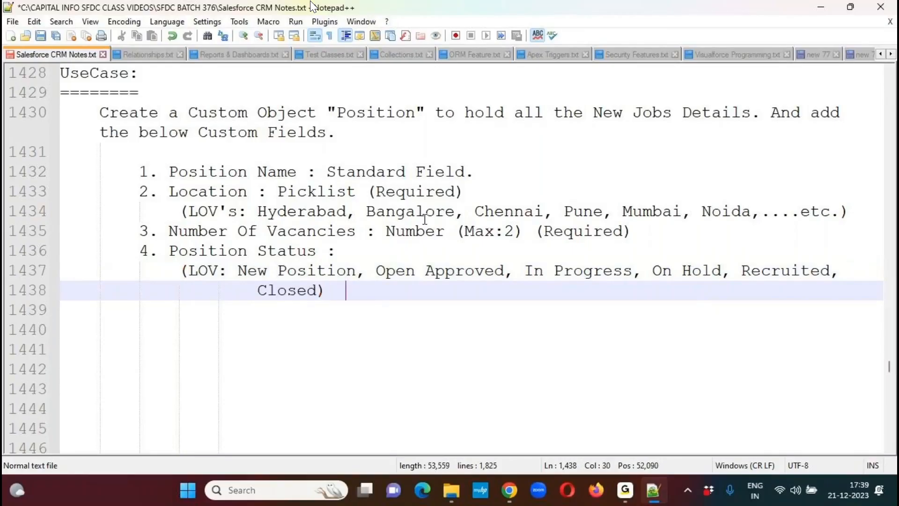
- Complete the Position Status item with the type 'Picklist (Default : New Position)'
key("Up")
key("Up")
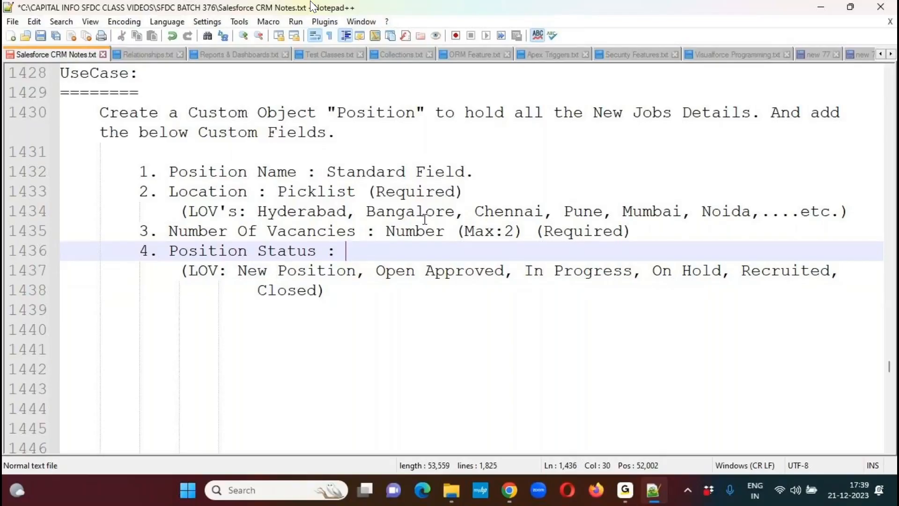
type("Picklist )")
key("BackSpace")
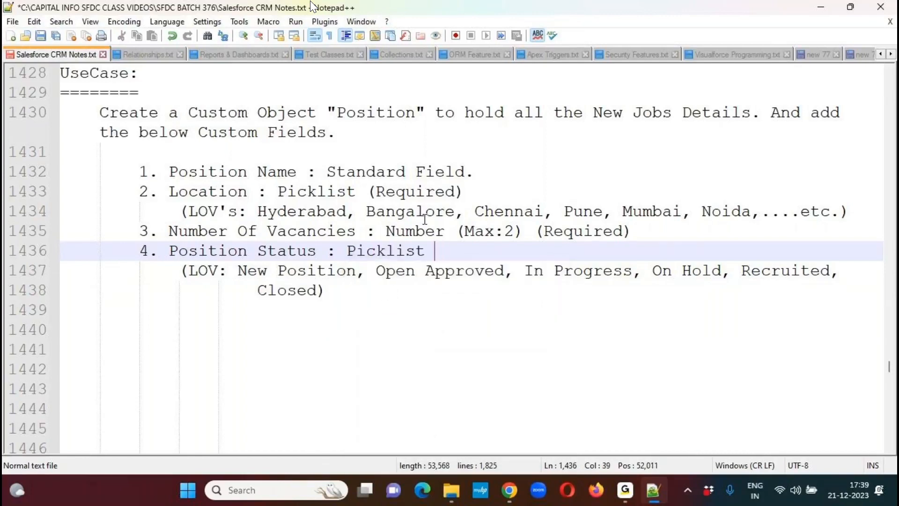
type("(Def")
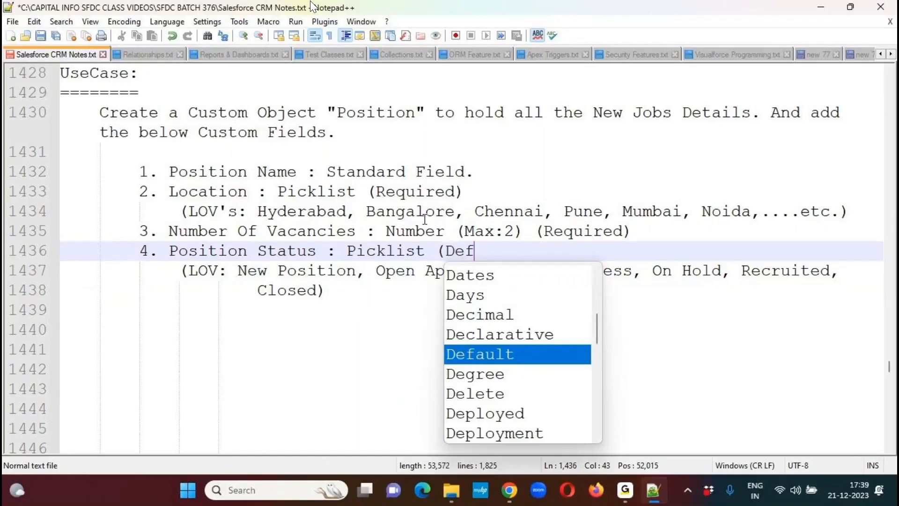
type("ault : New Position")
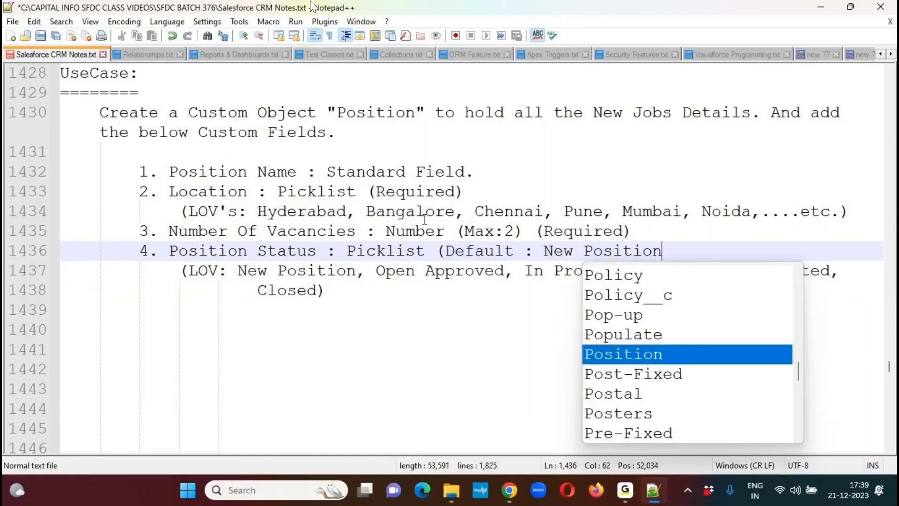
type(")")
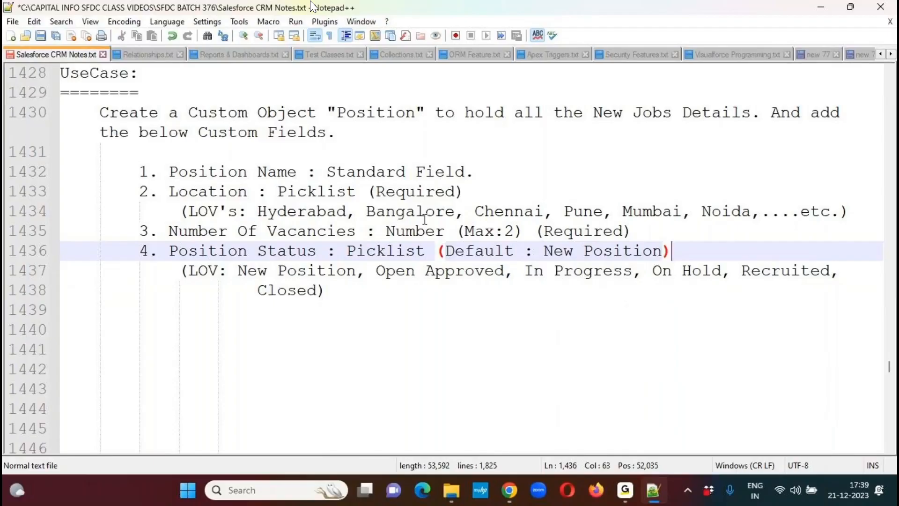
- Start list item '5.' below the Position Status values, aligned with the other item numbers, and save the notes file
key("Down")
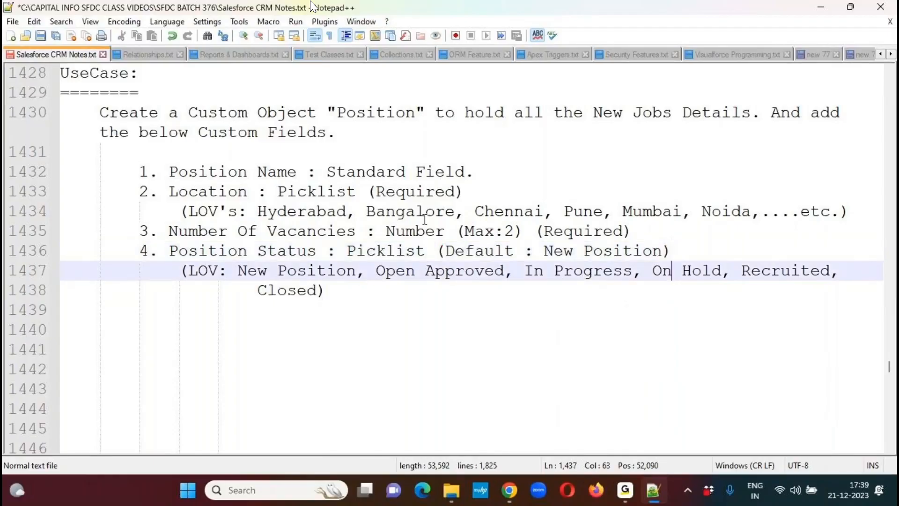
key("Down")
key("Return")
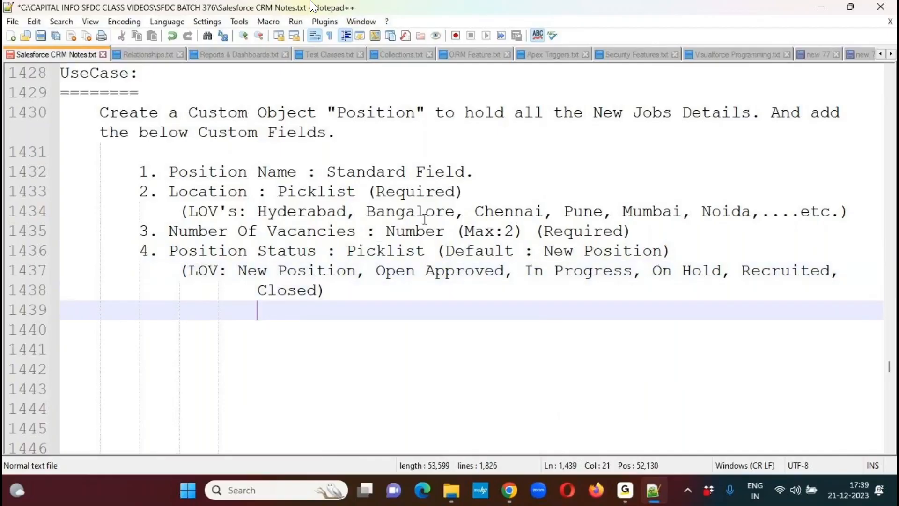
key("BackSpace")
key("BackSpace")
key("BackSpace")
type("5.")
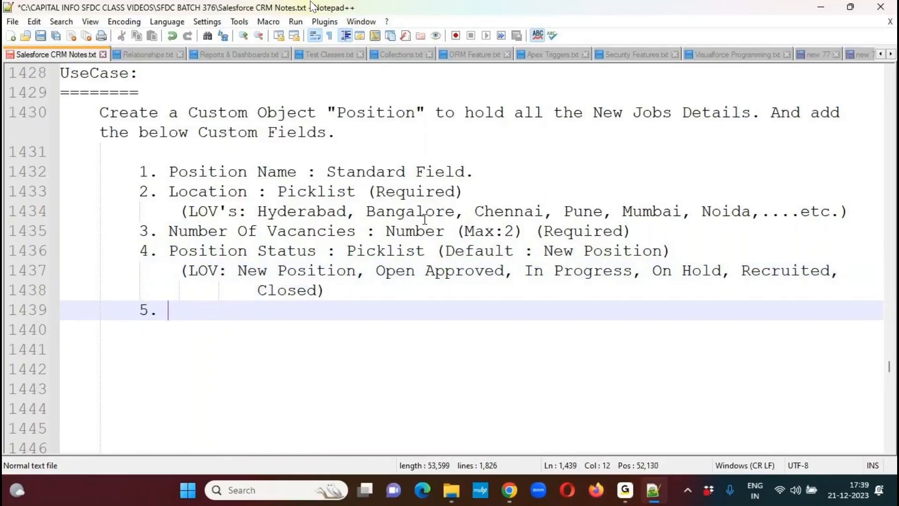
key("ctrl+s")
left_click(631, 17)
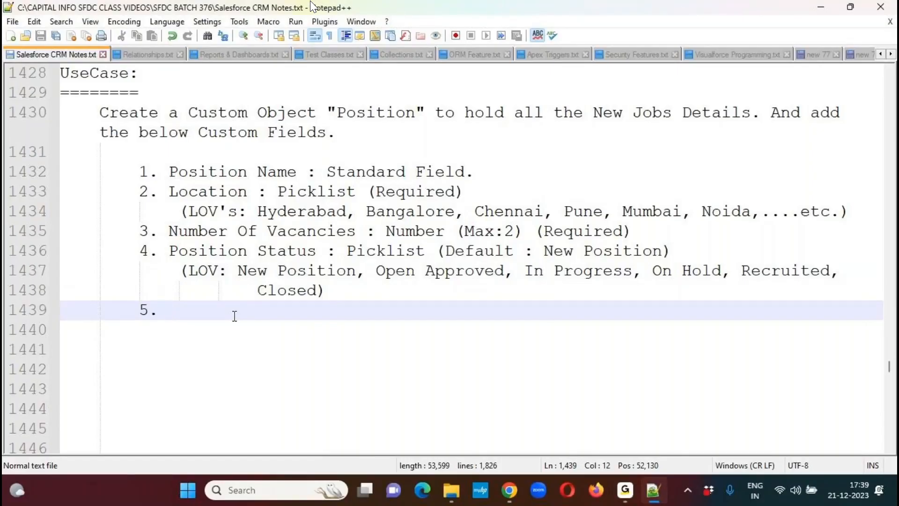
- Write the fifth item as 'Minimum Pay : Currency (Max: 7)' and begin a new line below it
type("Minimum ")
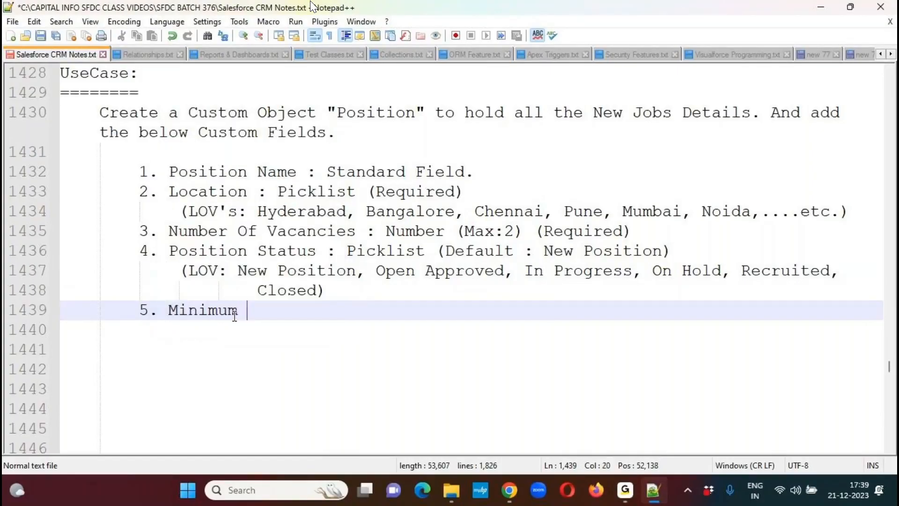
type("Pay :")
type("C")
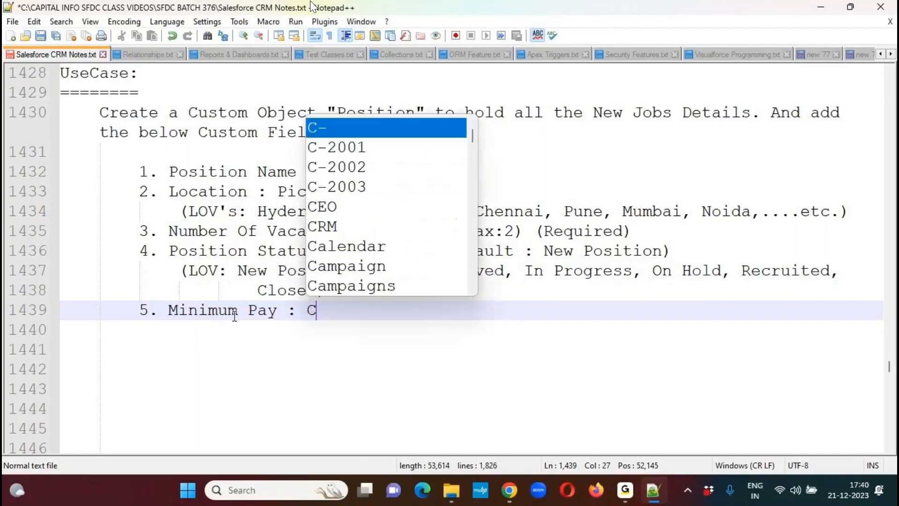
type("urrency (Max: ")
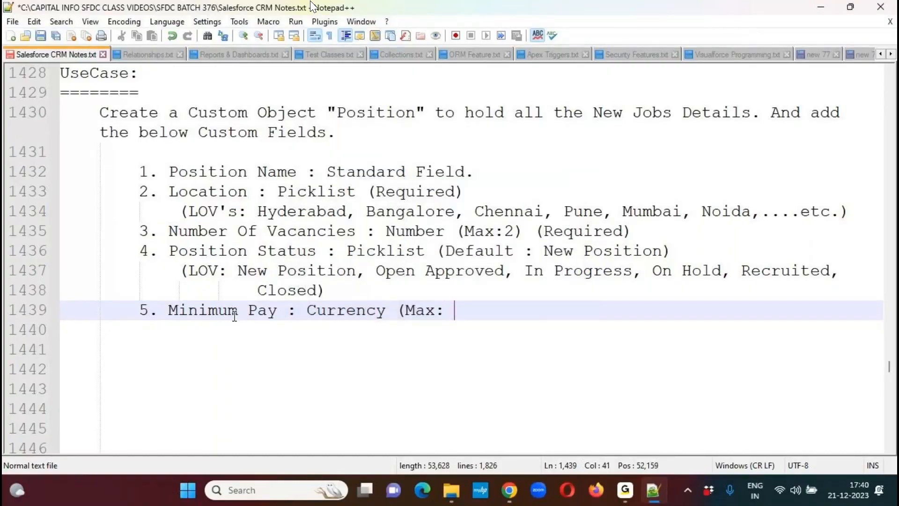
type("7)")
key("Return")
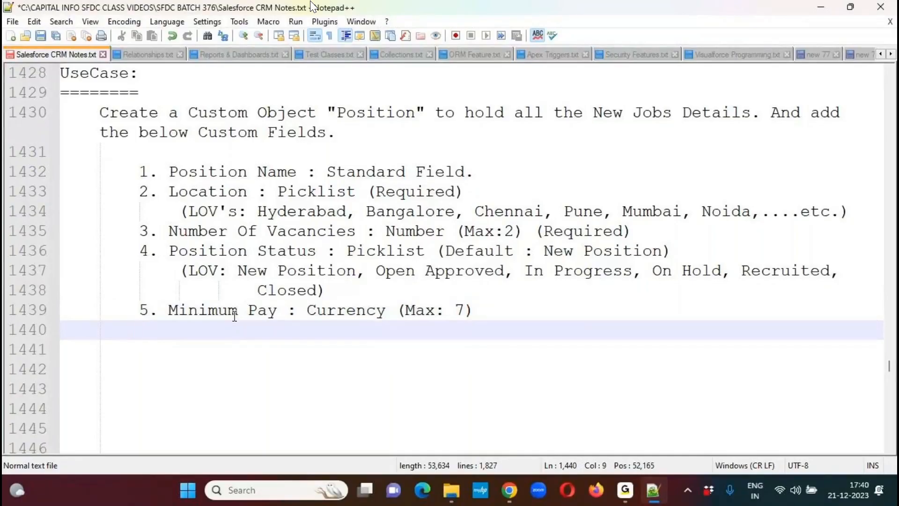
- Add the sixth item '6. Maximum Budget : Currency (Max:8) (Required)' and begin a new line below it
type("6. Maxi")
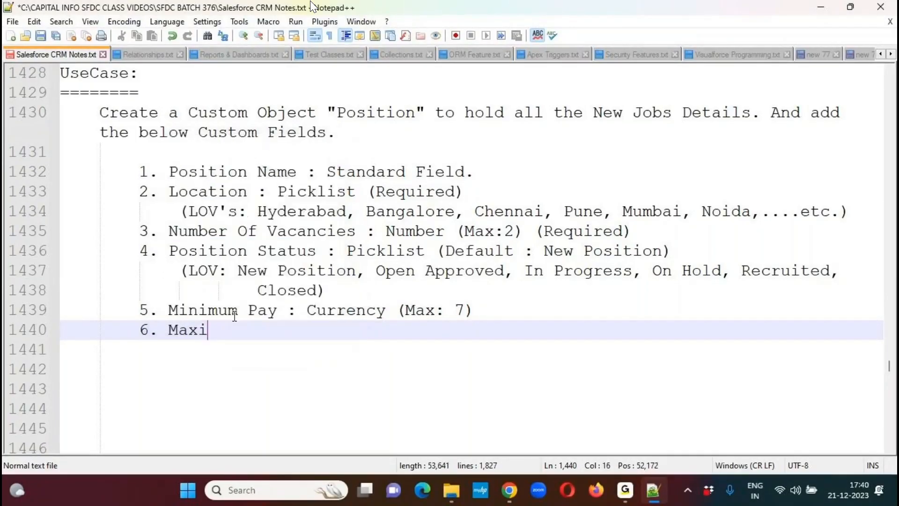
type("mum Budge")
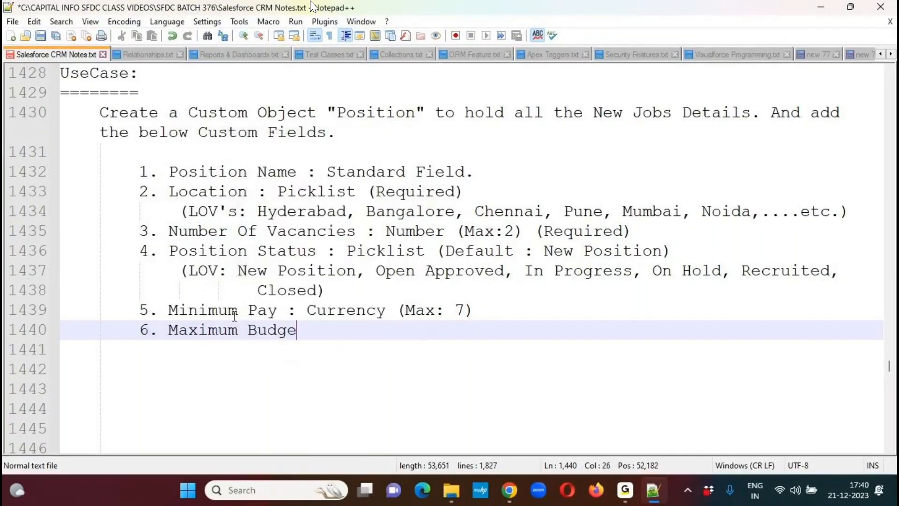
type("t :")
type("Curren")
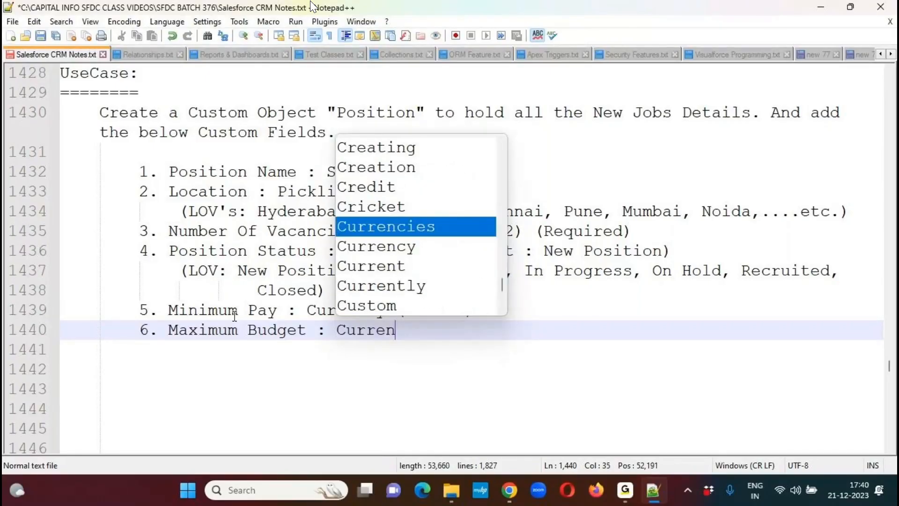
key("Down")
key("Return")
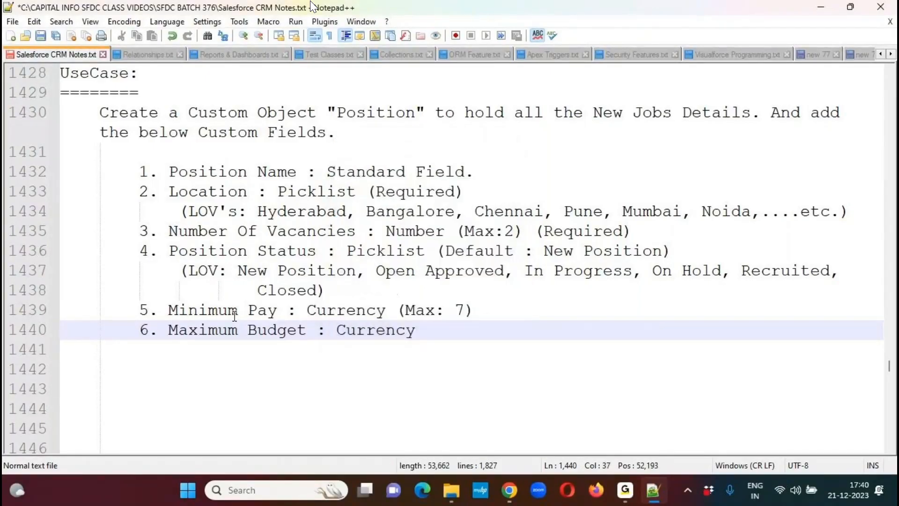
type("(Max:8) (")
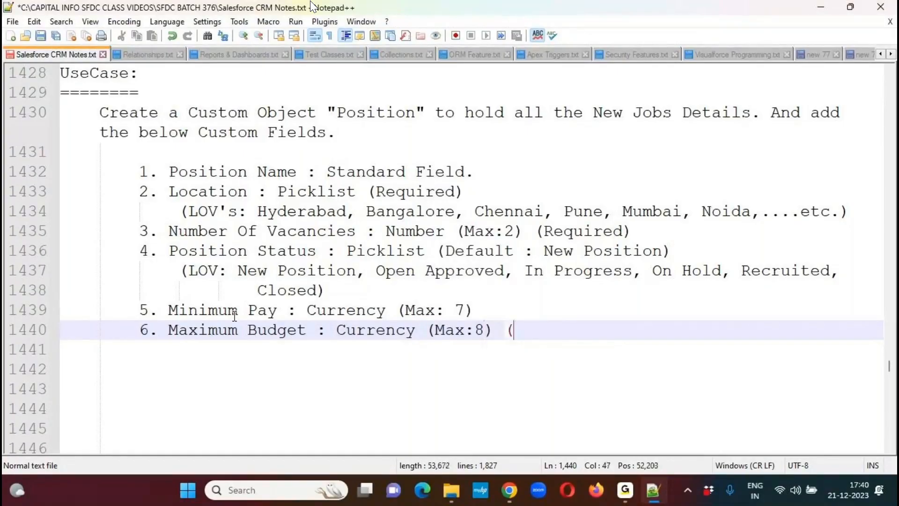
type("Re")
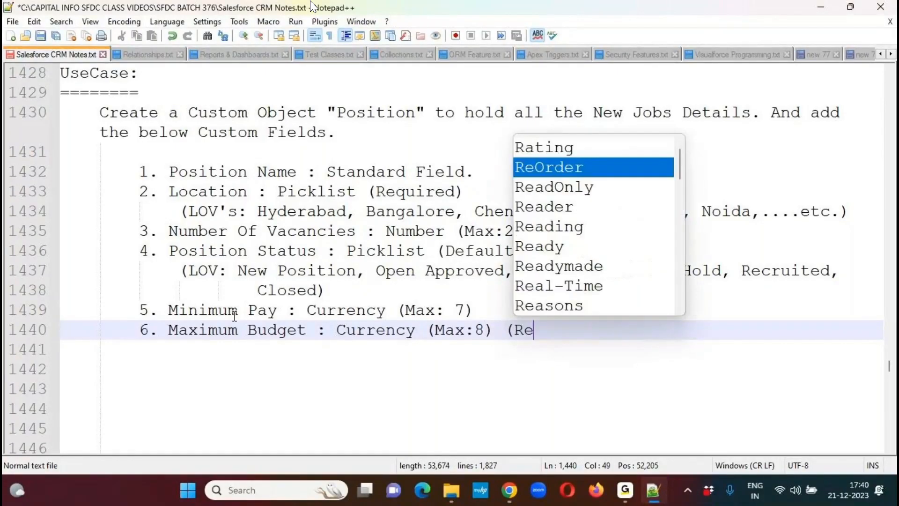
type("quired")
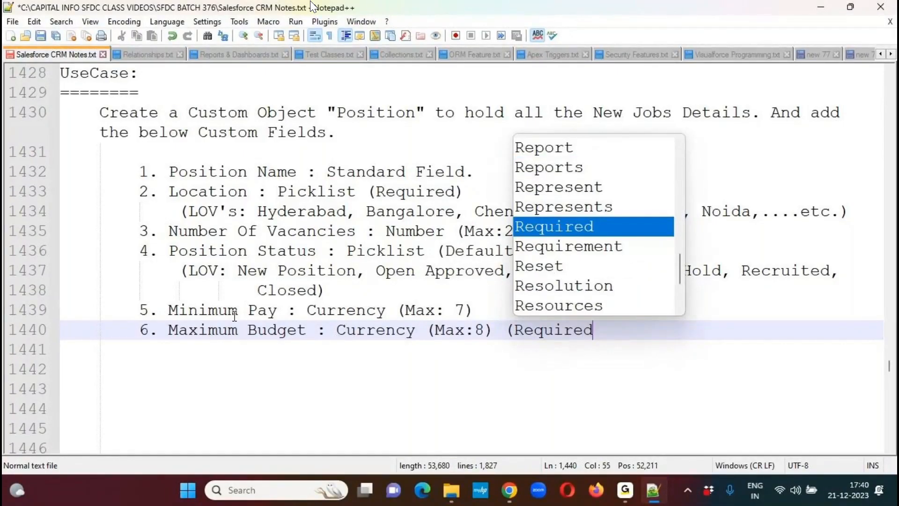
type(")")
key("Return")
- Add the seventh item '7. Open Date : Date.' and begin a new line below it
type("7.")
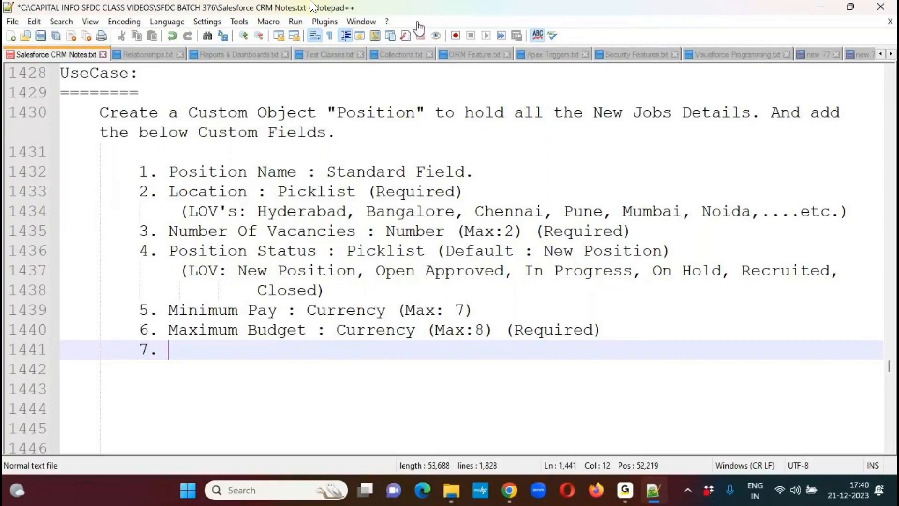
left_click_drag(163, 346, 359, 353)
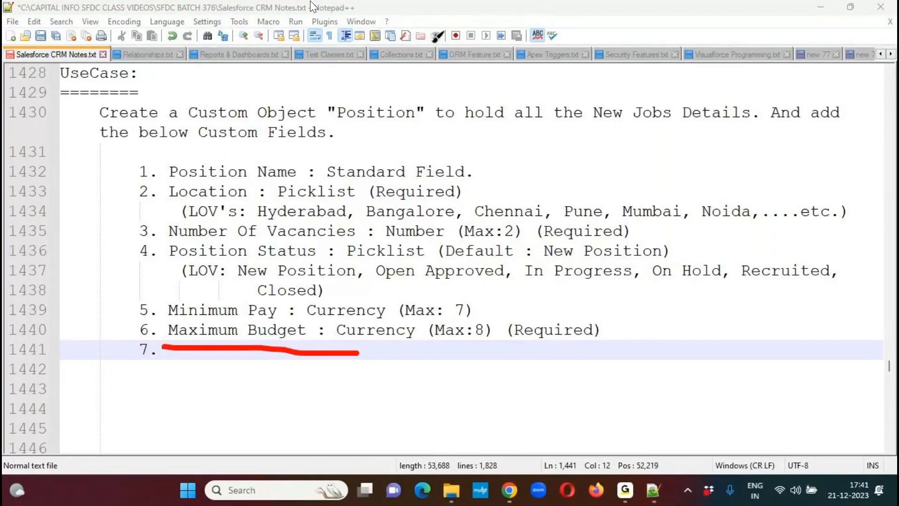
left_click(436, 37)
left_click(195, 353)
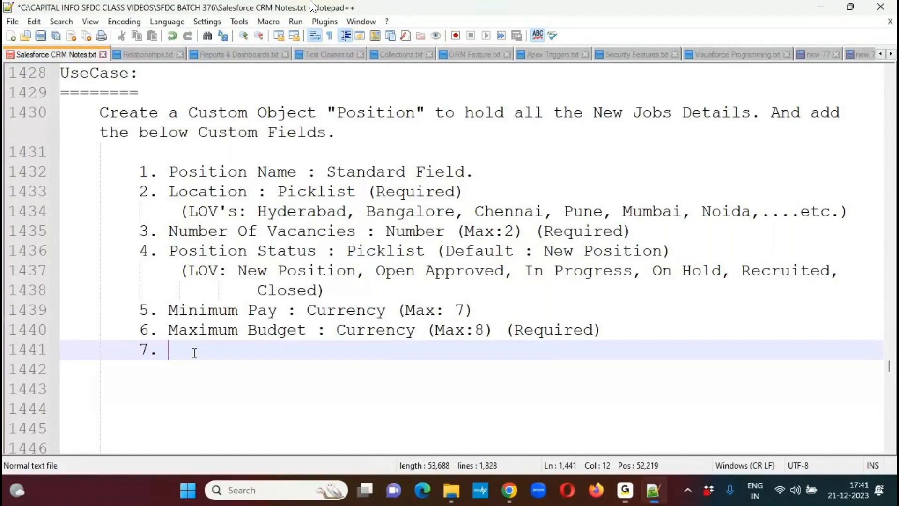
type("Open Date ")
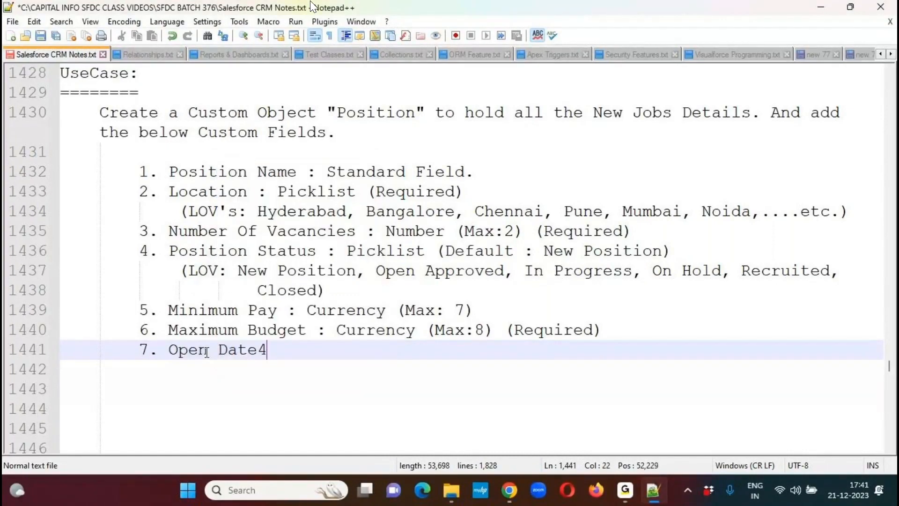
type(":")
type("Date.")
key("Return")
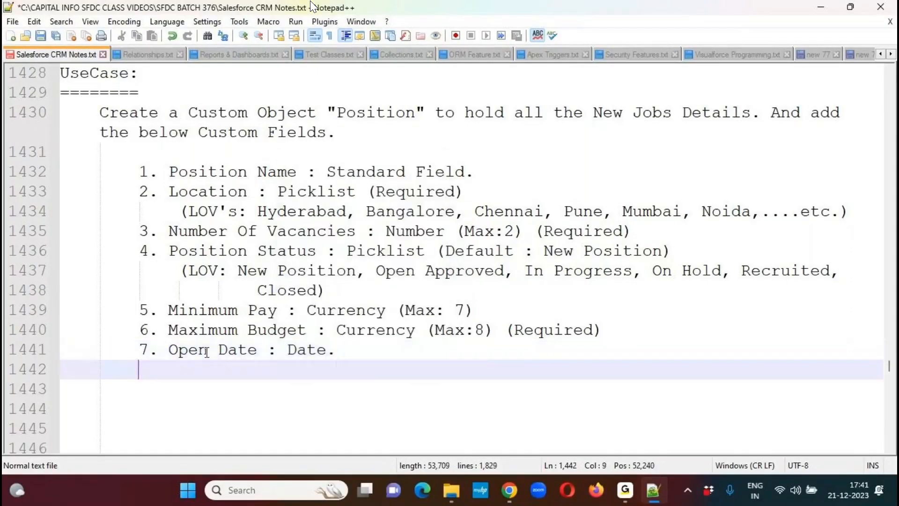
- Add the eighth item '8. Milestone Date : Date (Required)' and begin a new line below it
type("8. Milesto")
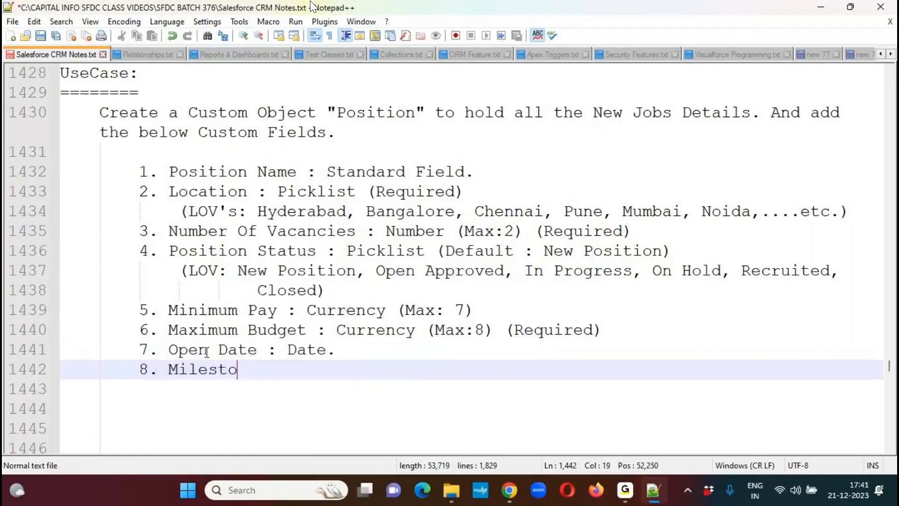
type("ne Date :")
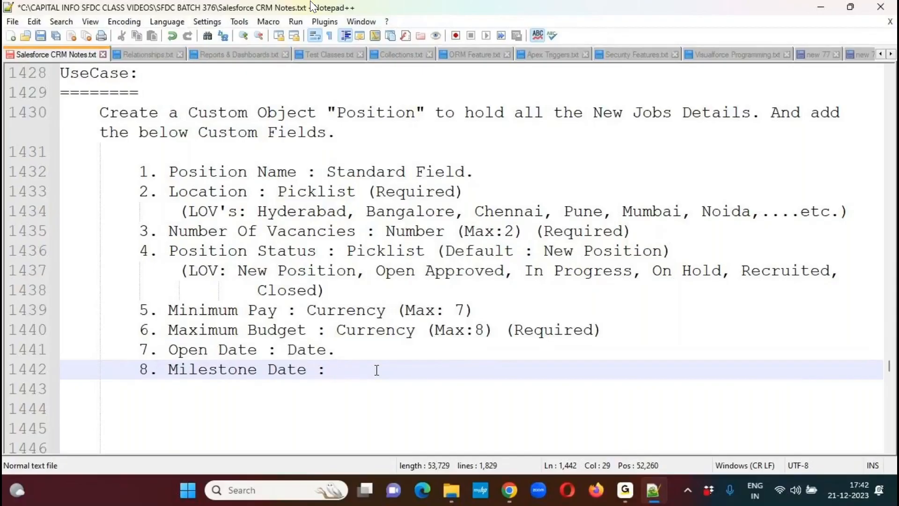
type("Date")
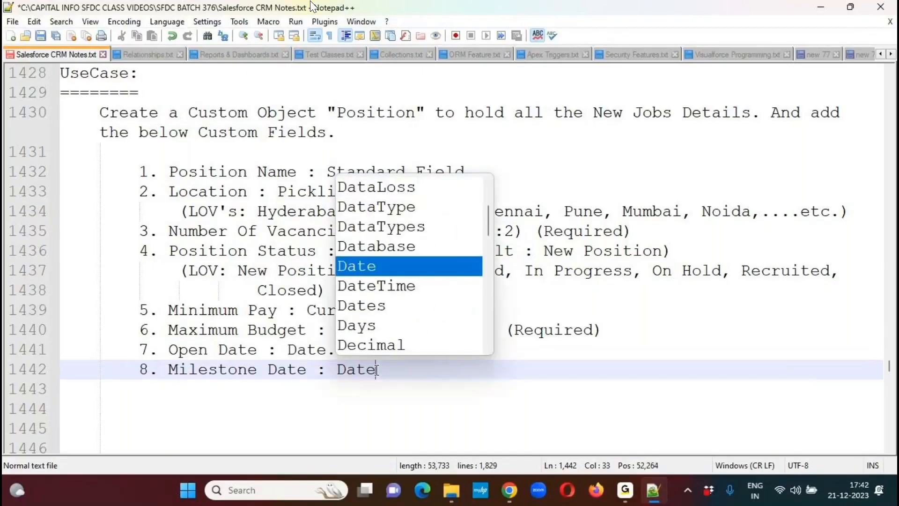
type(" (")
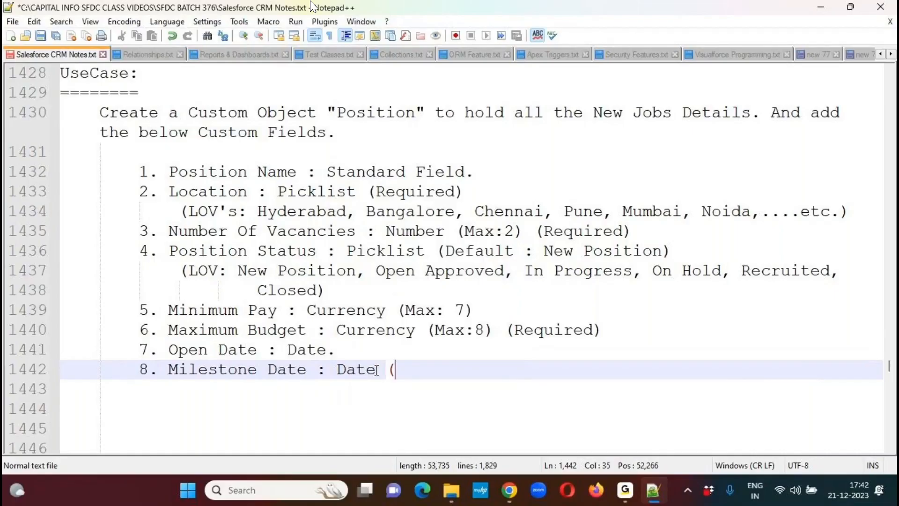
type("Required)")
key("Return")
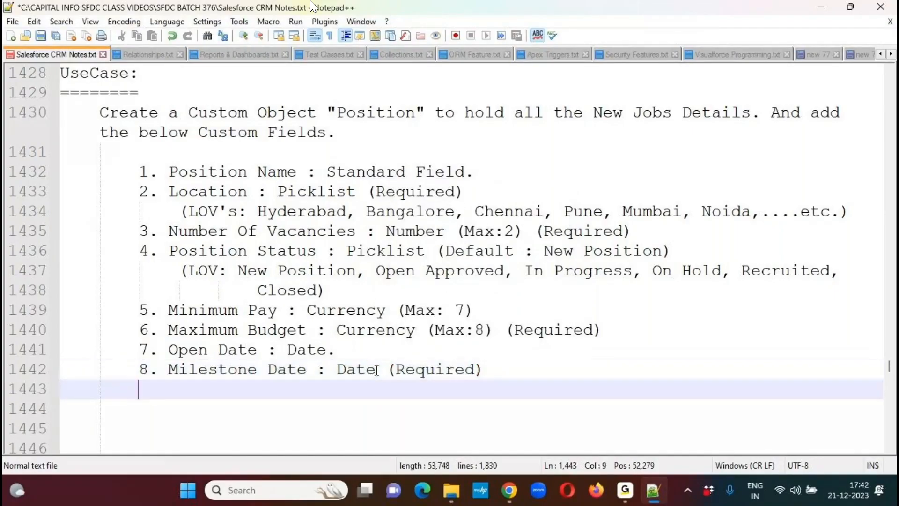
- Add the ninth item '9. HR Contact Number : Phone.' with a new line below it, saving the notes file after entering its number
type("9.")
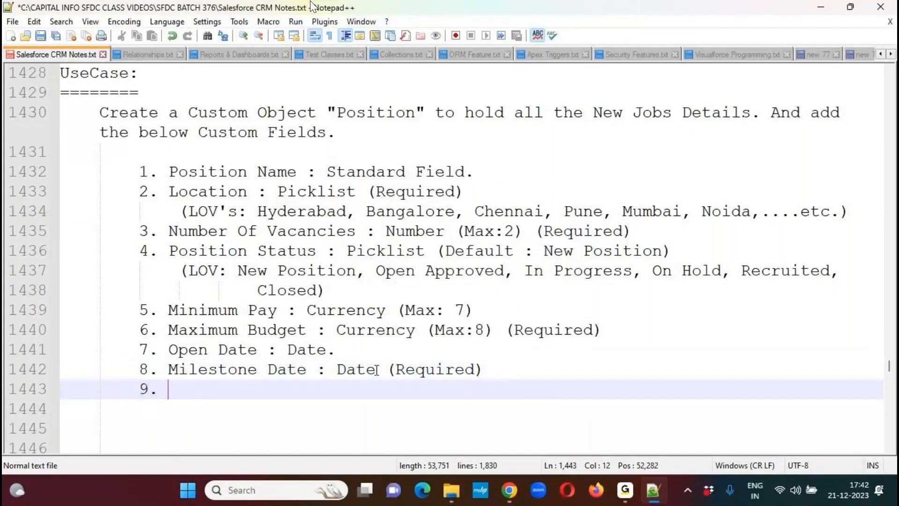
key("ctrl+s")
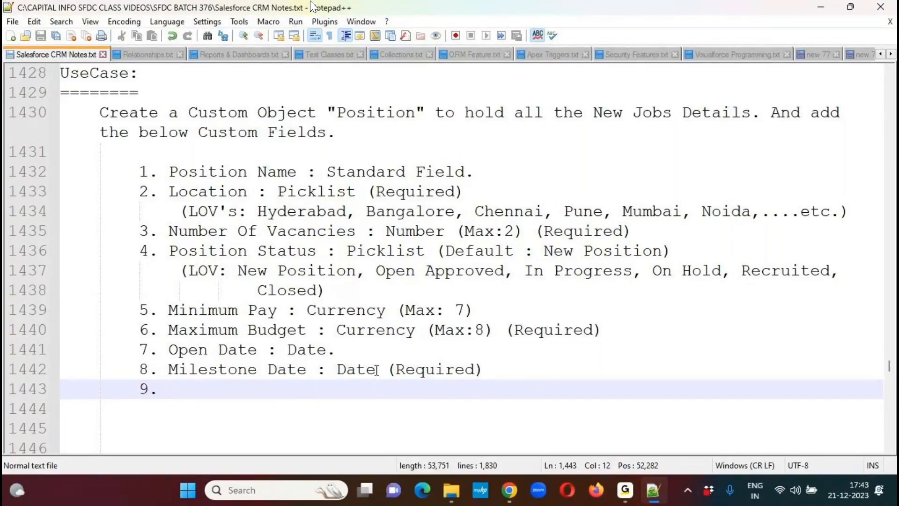
type("HR Contact Numbe")
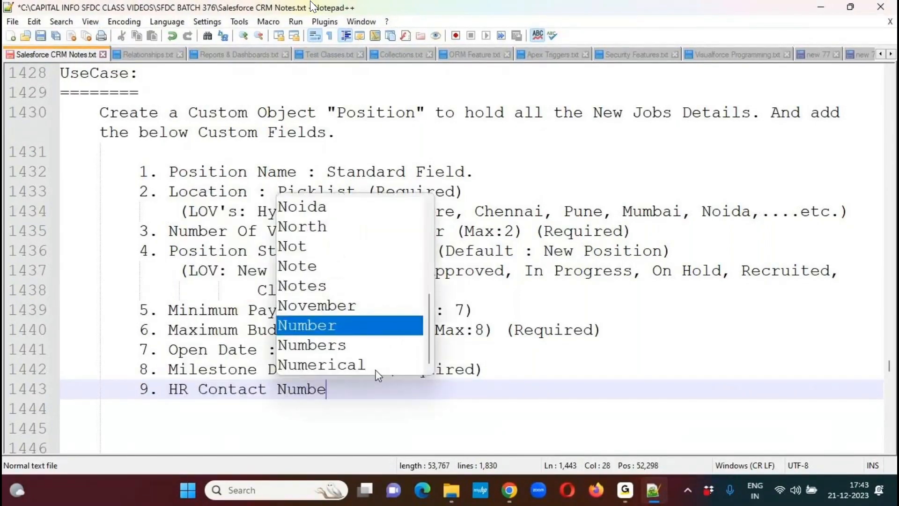
type("r :")
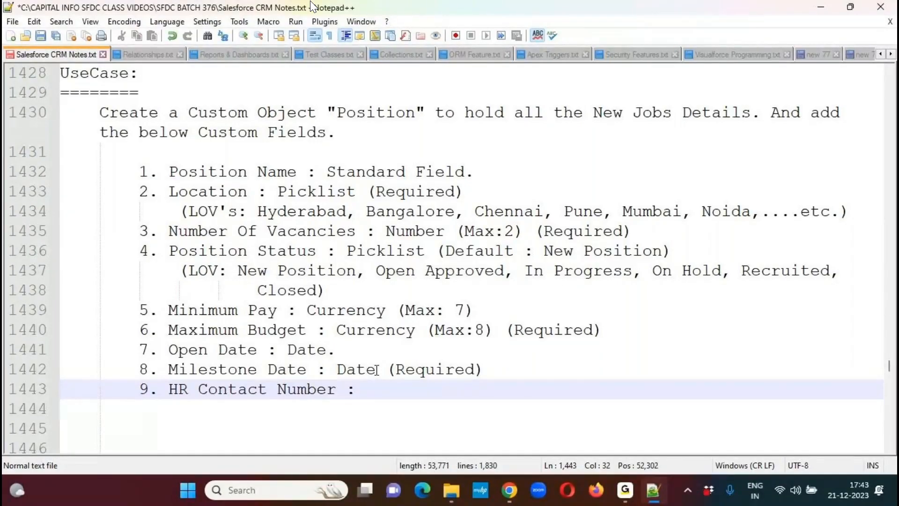
type("Phone.")
key("Return")
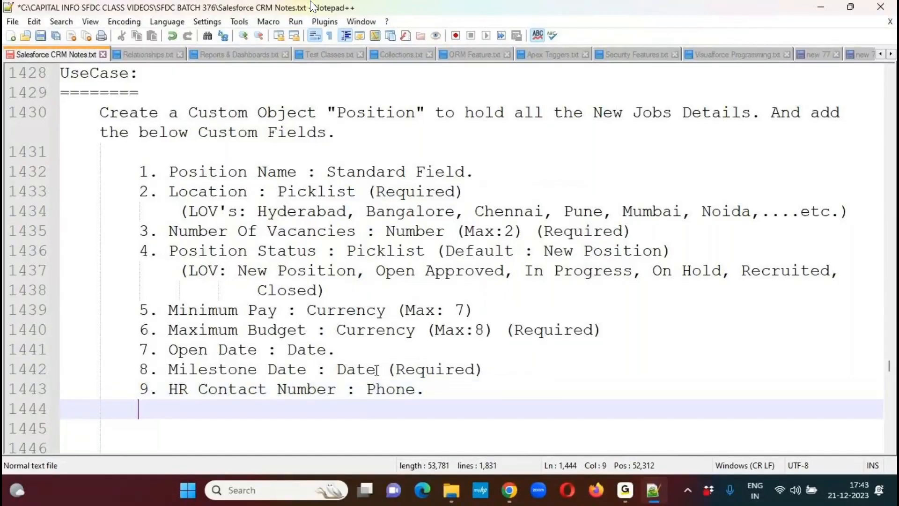
- Start the tenth item as '10. HR Email Address :', leaving the cursor ready at its end
type("10. HR ")
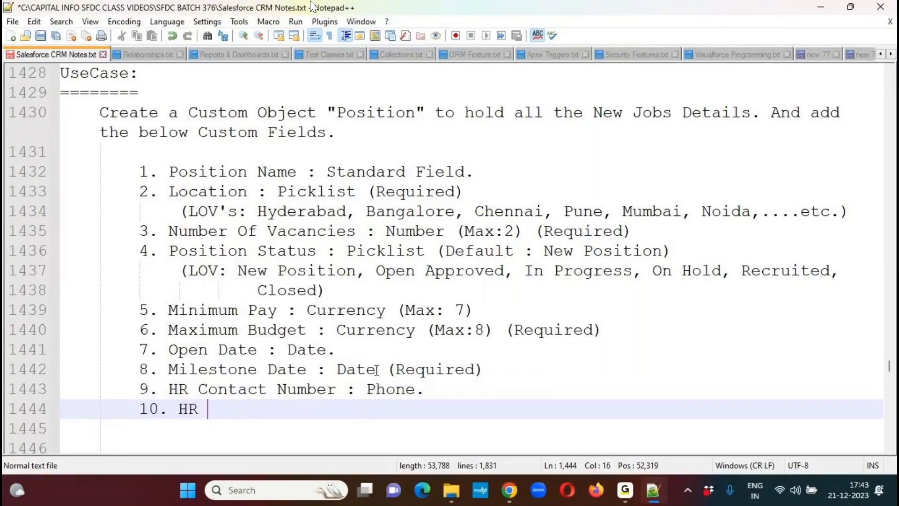
type("Email Add")
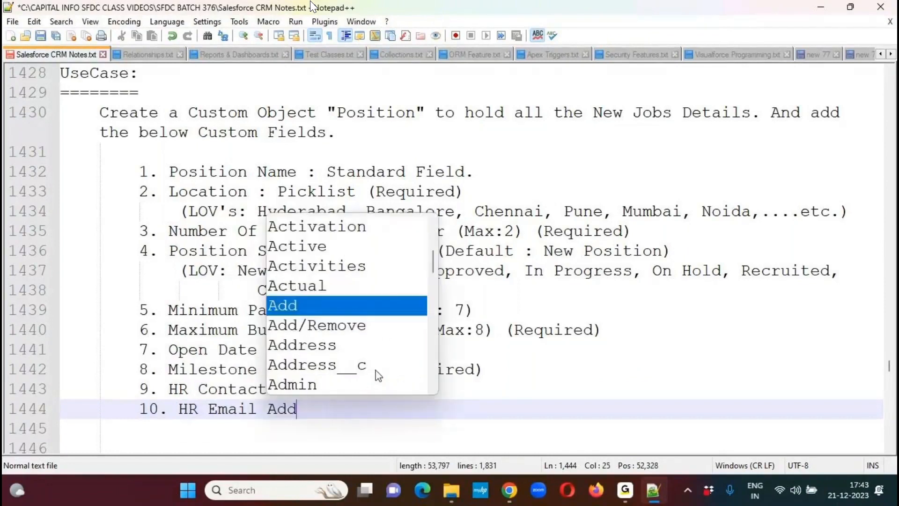
type("ress :")
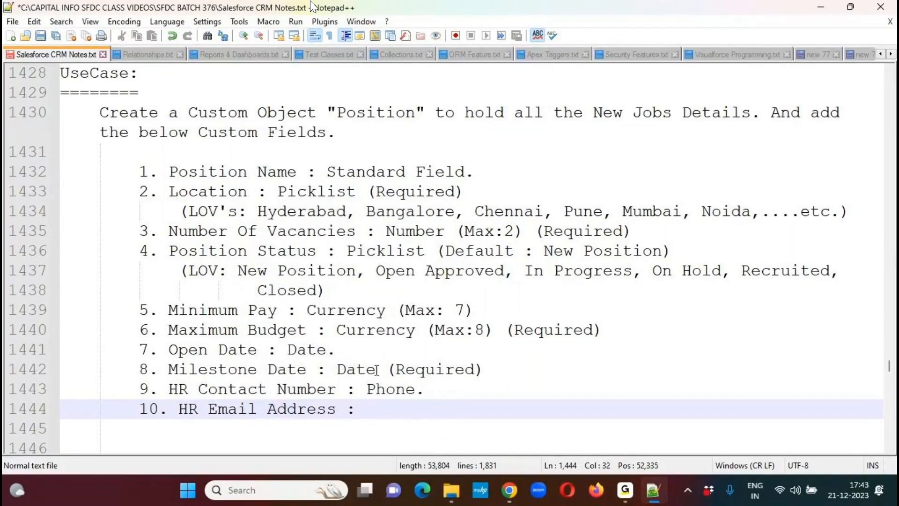
left_click(468, 11)
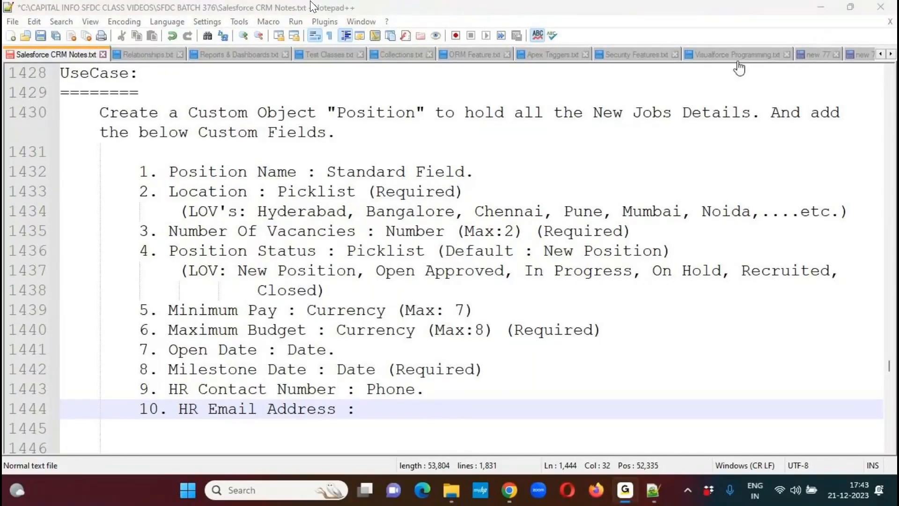
left_click(373, 409)
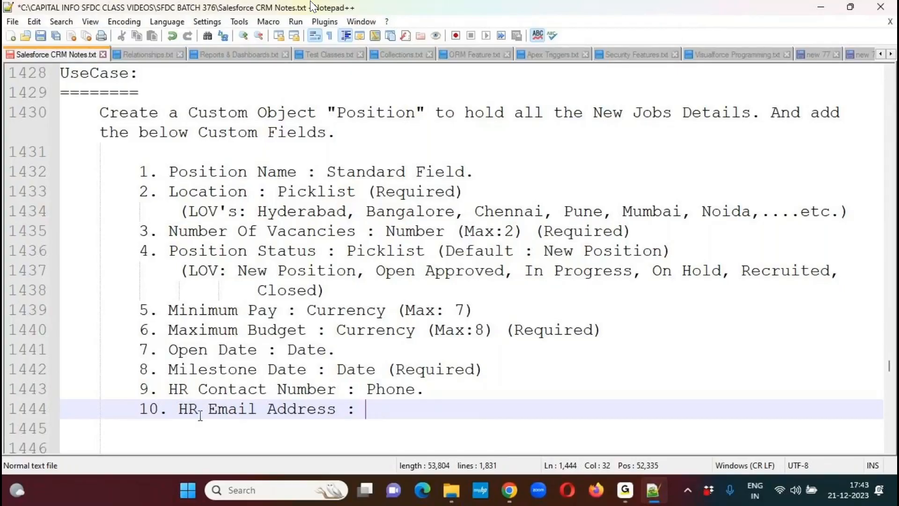
- Complete the HR Email Address item with the type 'Email (Required)' and begin a new line below it
left_click_drag(178, 409, 386, 412)
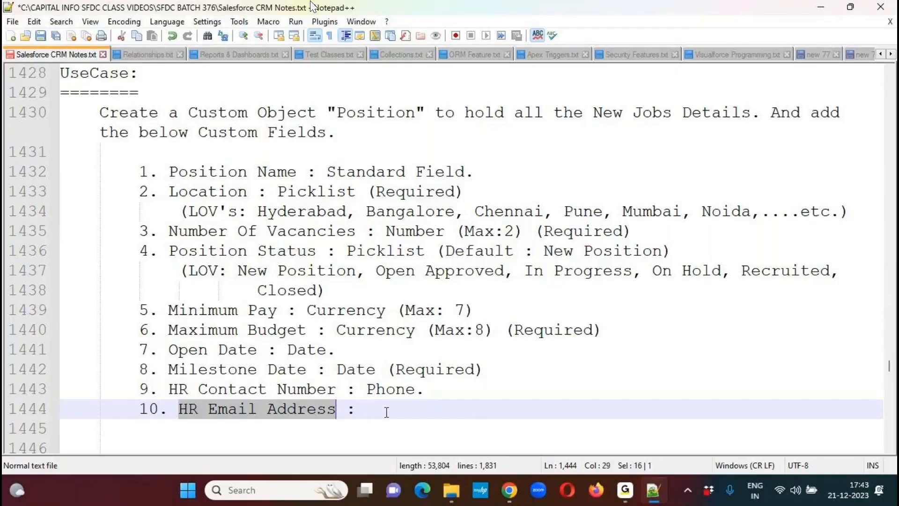
left_click(386, 412)
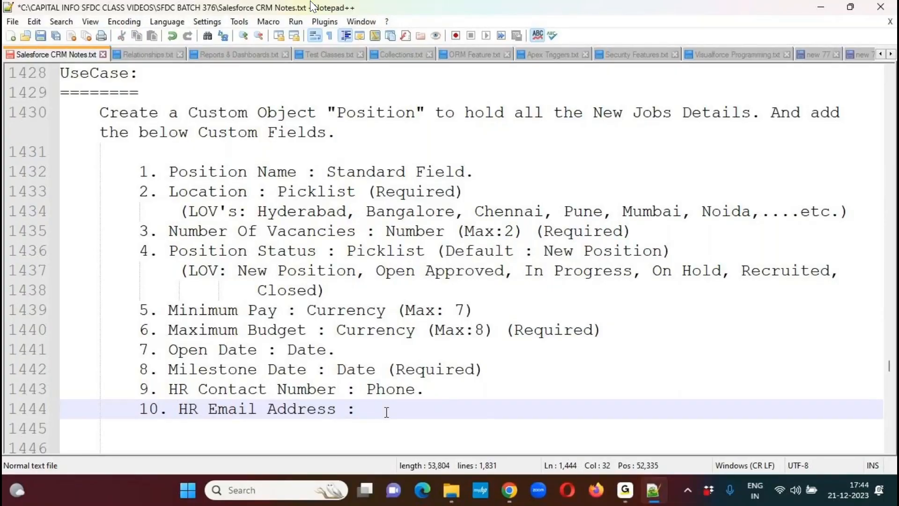
type("Emai")
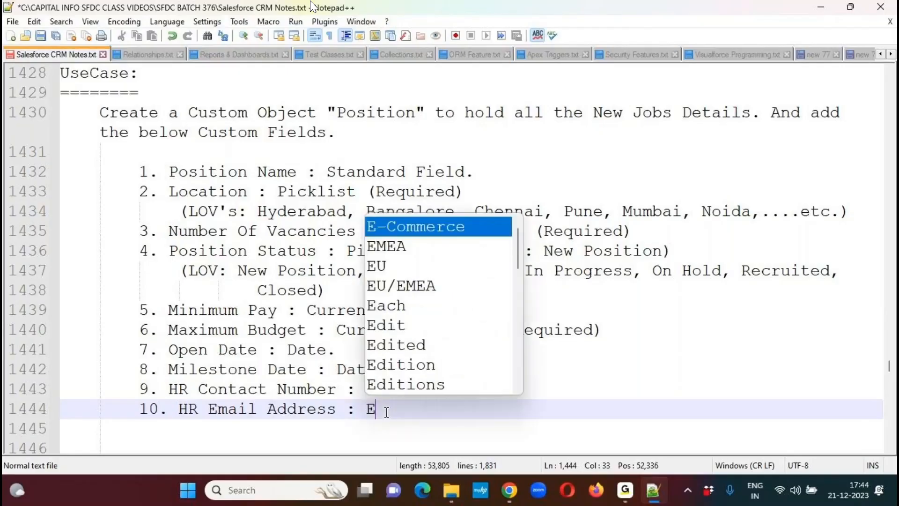
type("l (Required)")
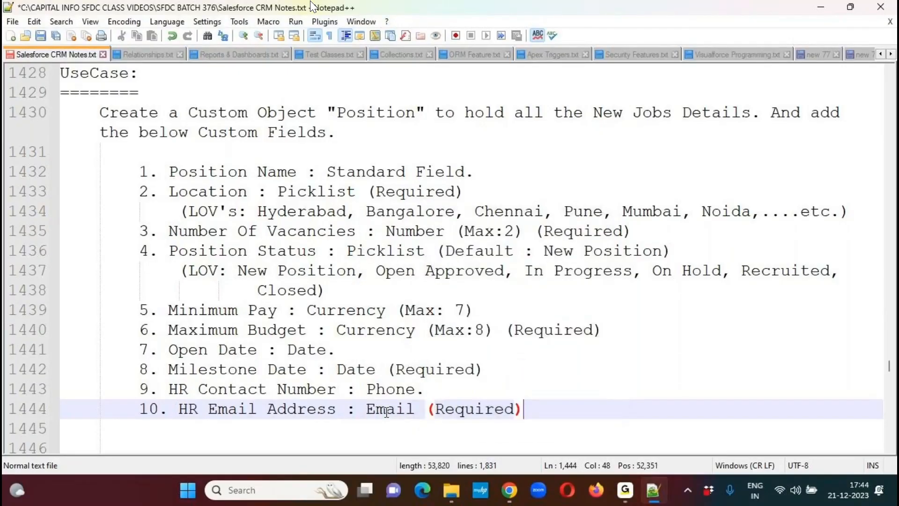
key("Return")
- Start the eleventh item as '11. Travel Required :', saving the notes and adding blank lines below after entering its number
type("11.")
key("ctrl+s")
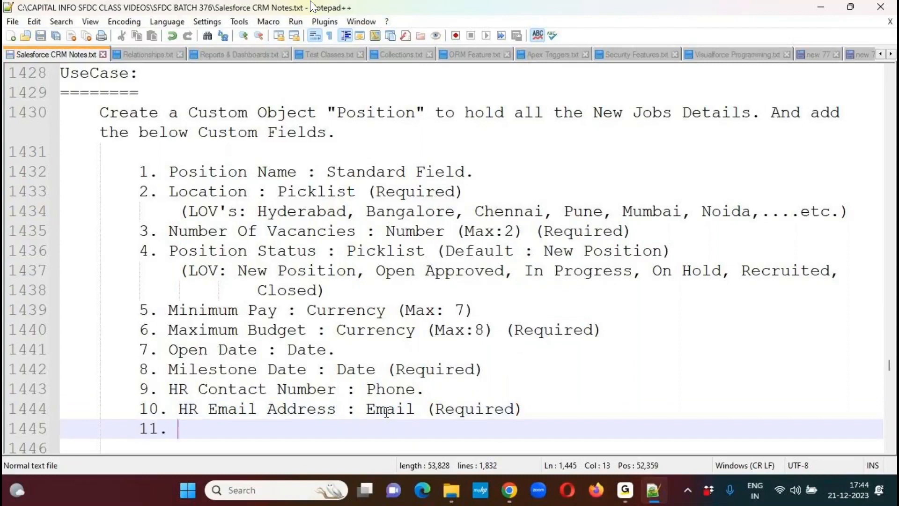
key("Return")
key("Down")
key("Down")
key("Down")
key("Down")
key("Up")
key("Up")
key("Up")
key("Up")
key("Up")
key("Up")
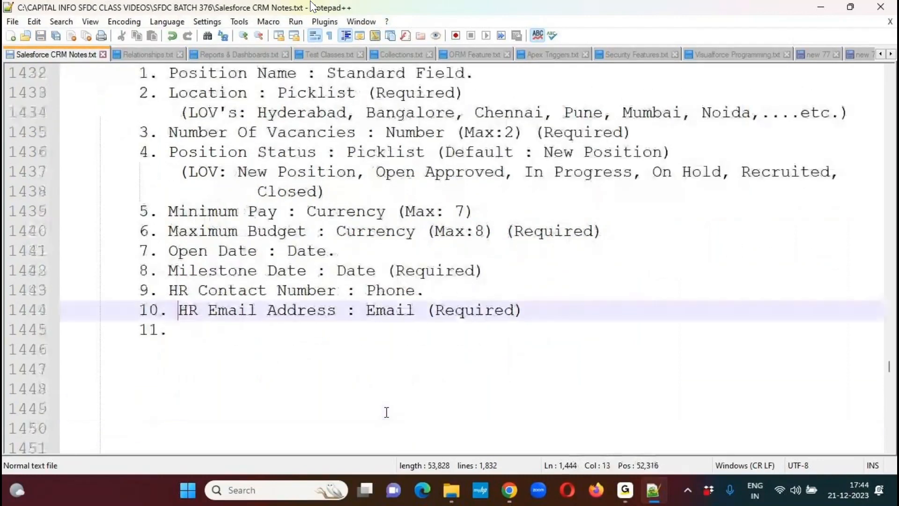
key("Down")
type("Tra")
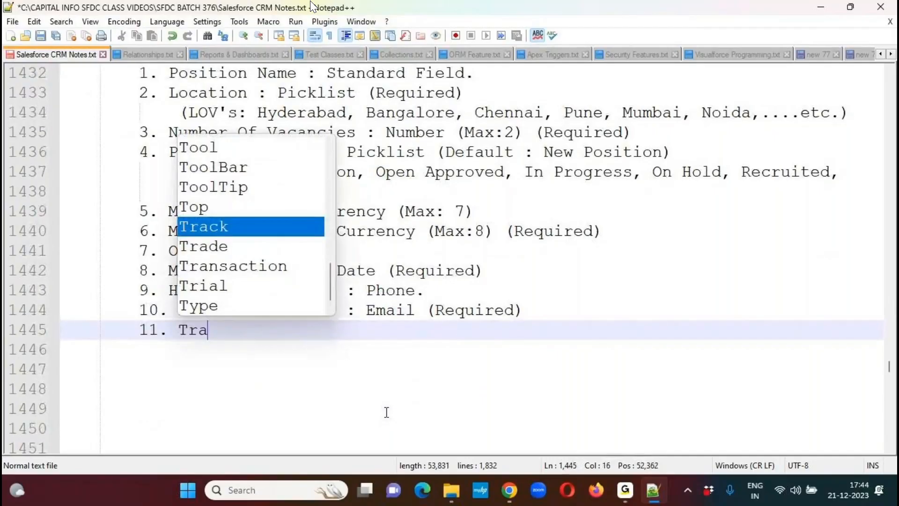
type("vel Required :")
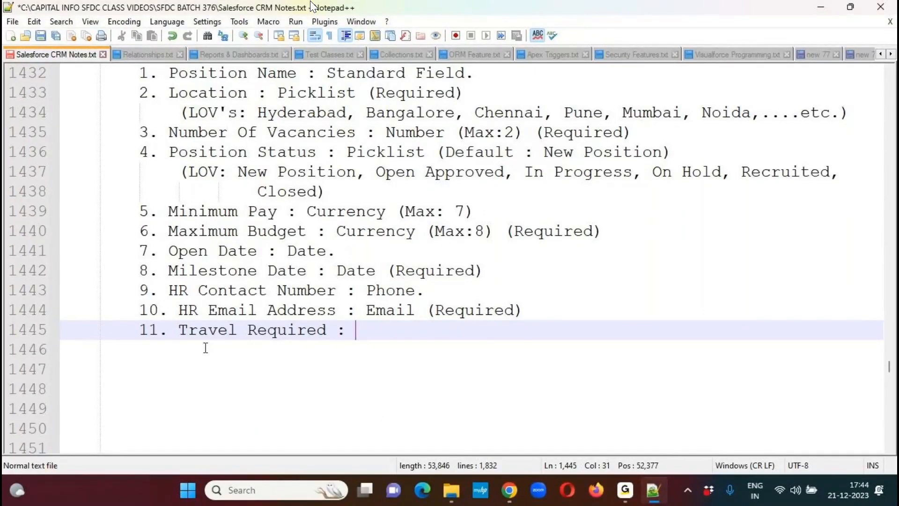
- Complete the Travel Required item with the type 'Checkbox.' and begin a new line below it
left_click_drag(180, 329, 327, 330)
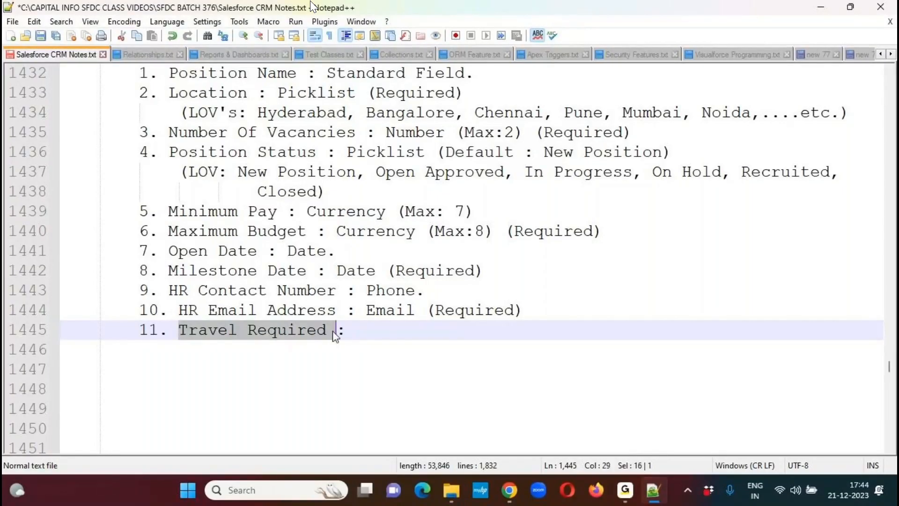
left_click(381, 330)
type("Check")
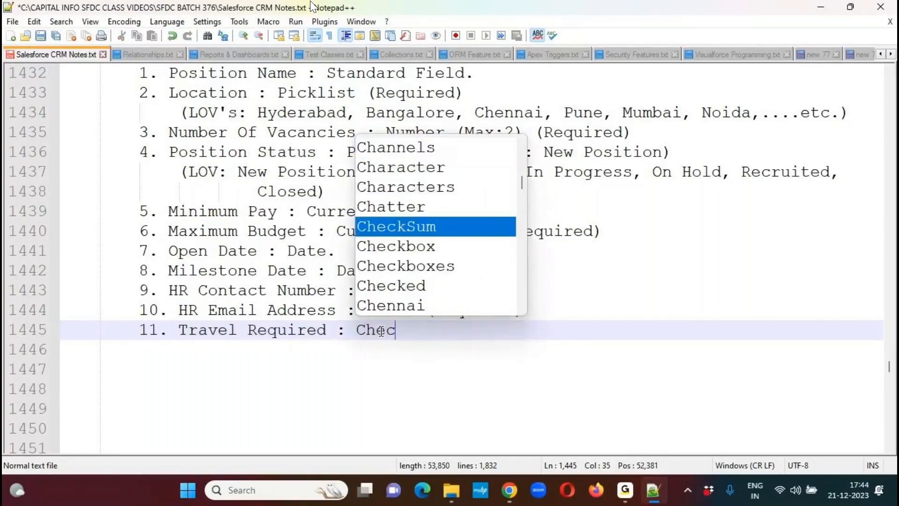
key("Return")
type(".")
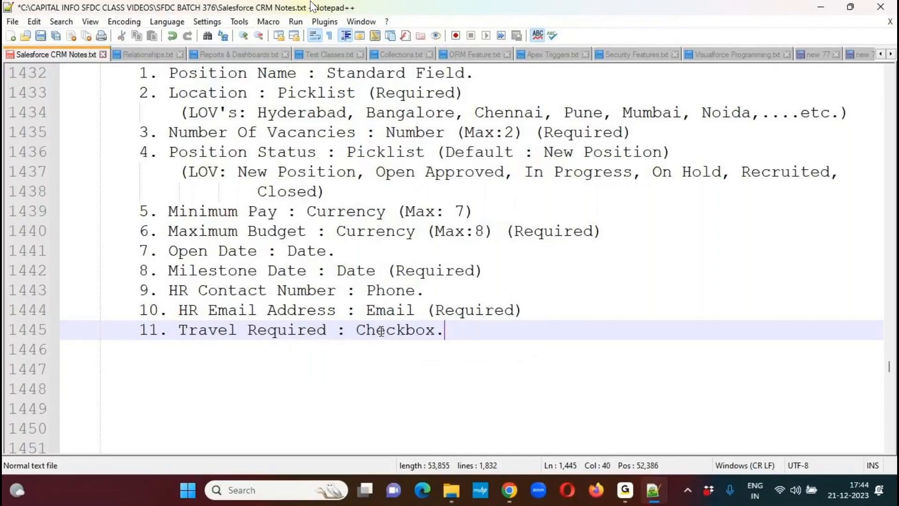
key("Return")
- Write the twelfth item as '12. Passport Required : Checkbox.'
type("12. Passport Required :")
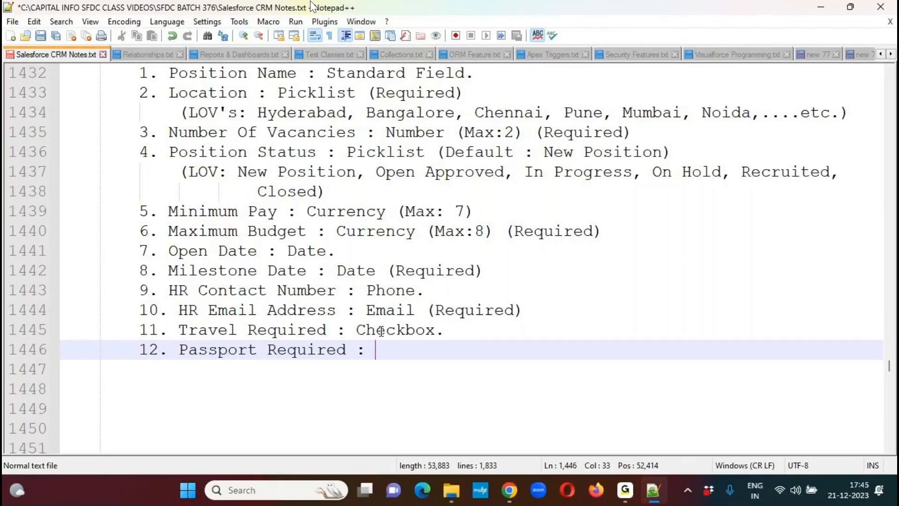
type("Chec")
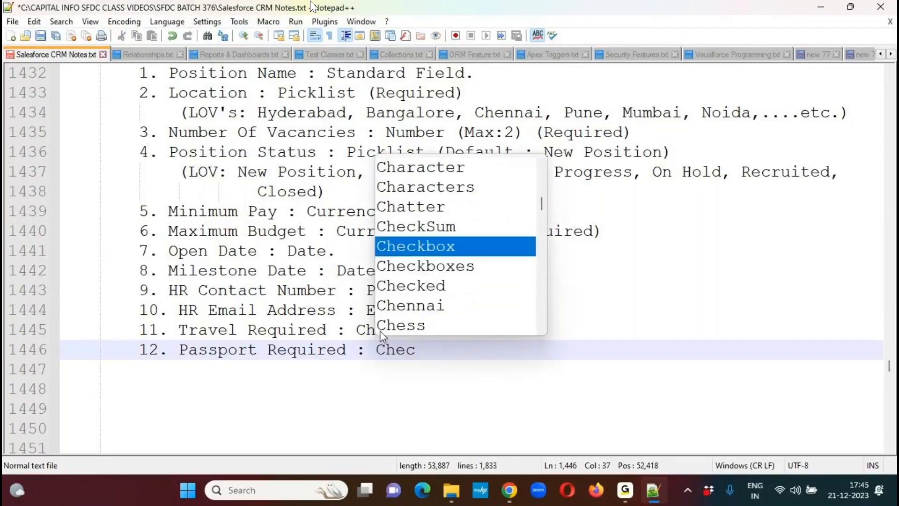
key("Return")
type(":")
key("BackSpace")
key("BackSpace")
type(". (Defau")
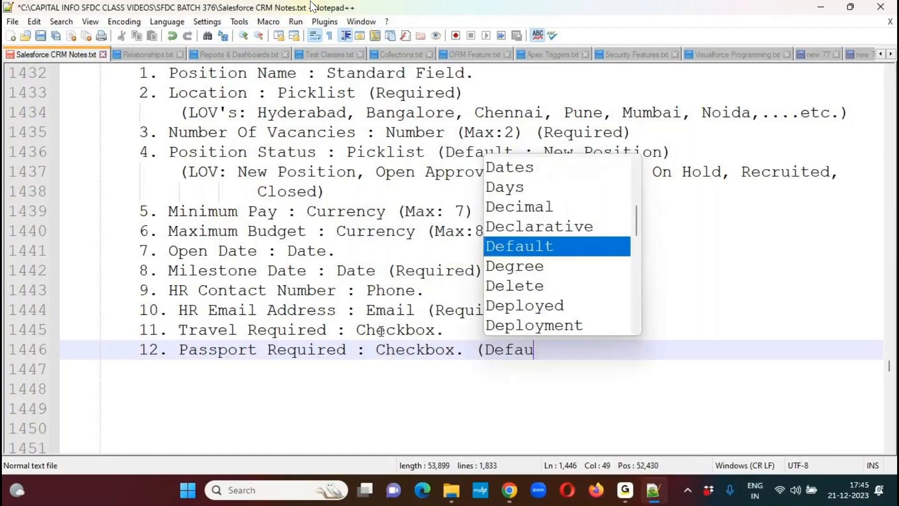
type("lt: Selecte")
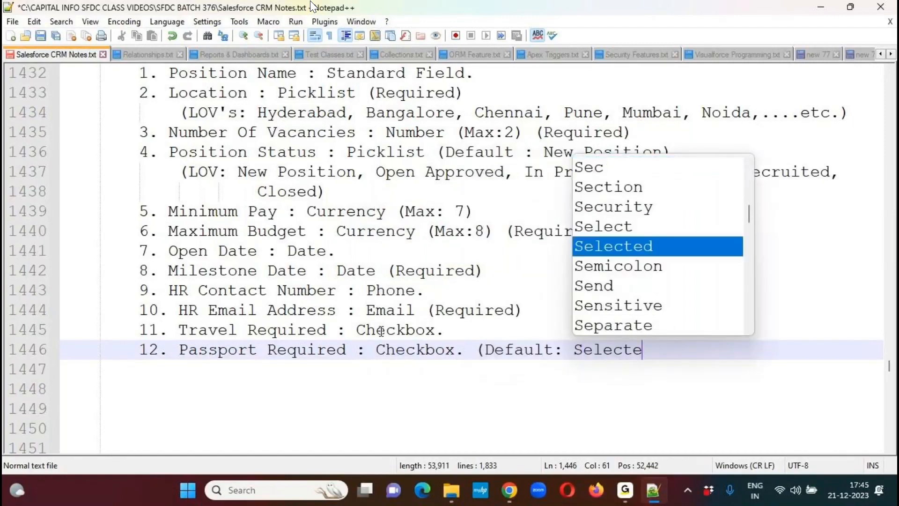
type("d)")
- Append '(Default: Selected)' to the Passport Required item and begin a new line below it
key("Return")
- Write the thirteenth item as '13. Client Name : Text (100)' and begin a new line below it
type("1")
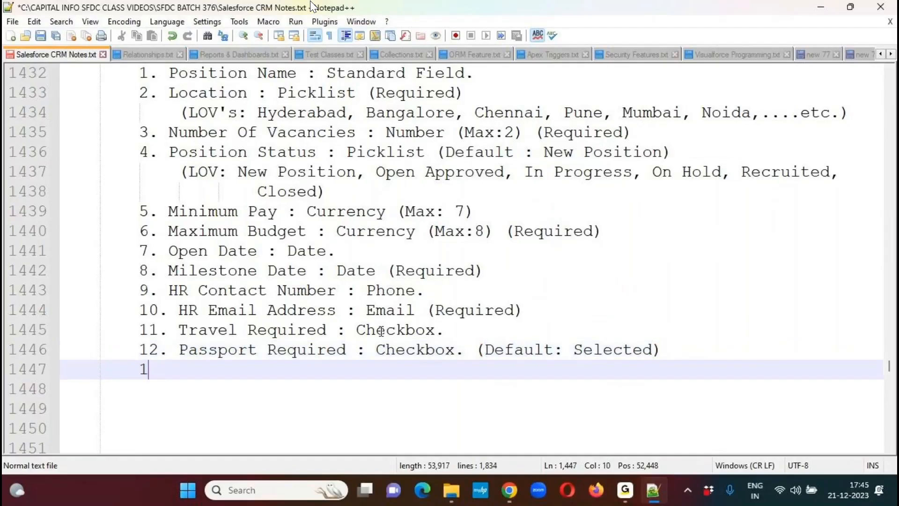
type("3.")
type("Click")
key("BackSpace")
key("BackSpace")
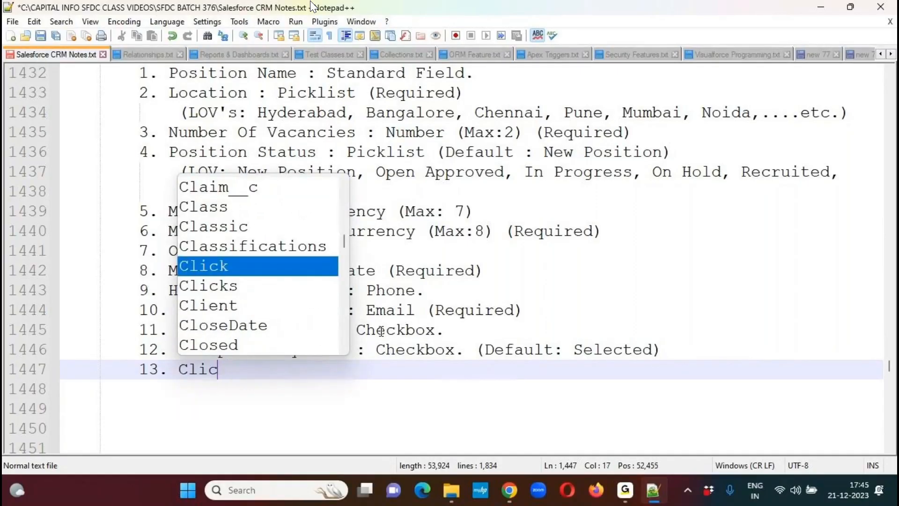
type("ent Name ")
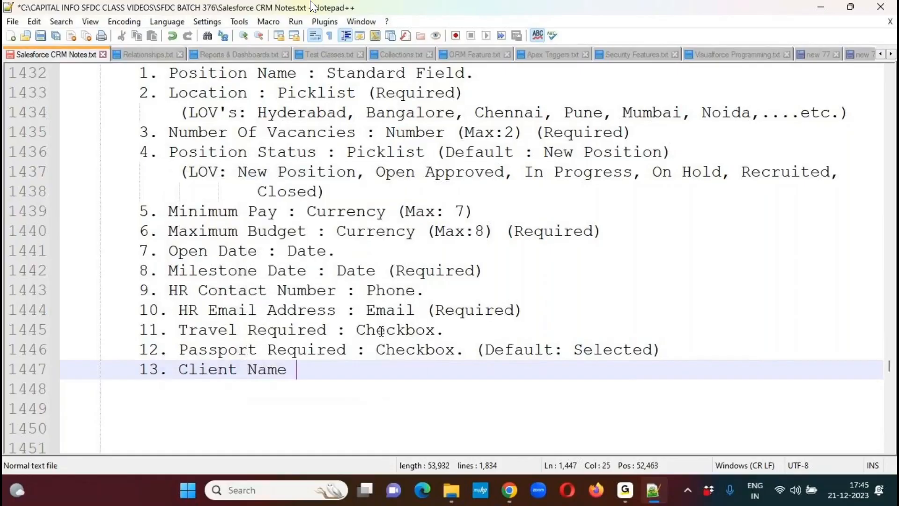
type(":")
type("Tex")
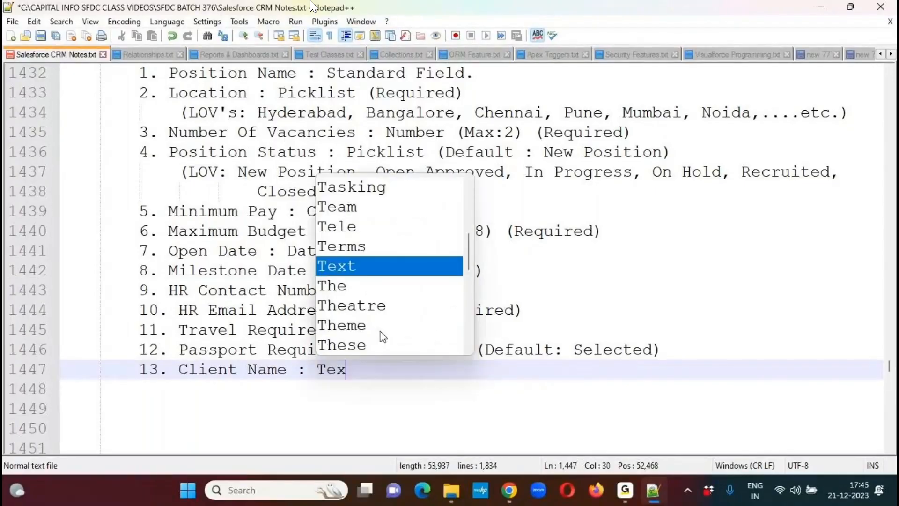
type("t (1")
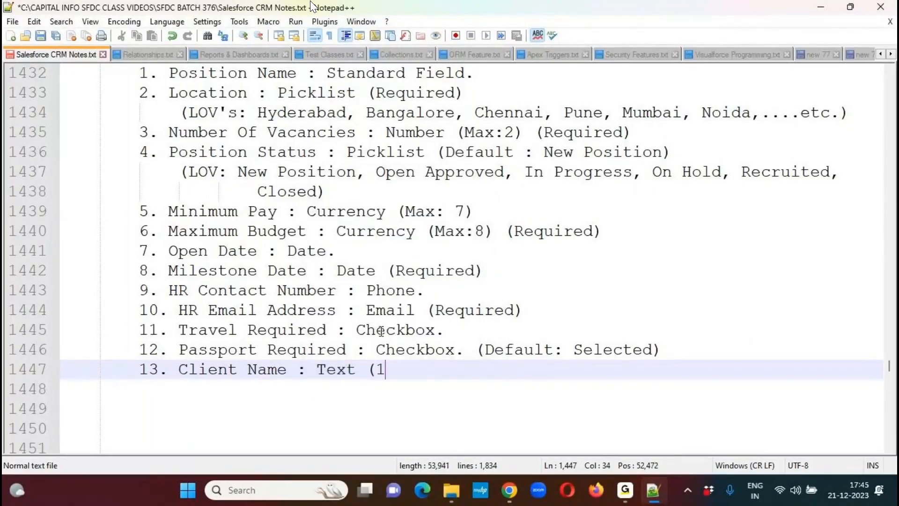
type("00)")
key("Return")
- Start the fourteenth item as '14. Job Type :', saving the notes after entering its number
type("1")
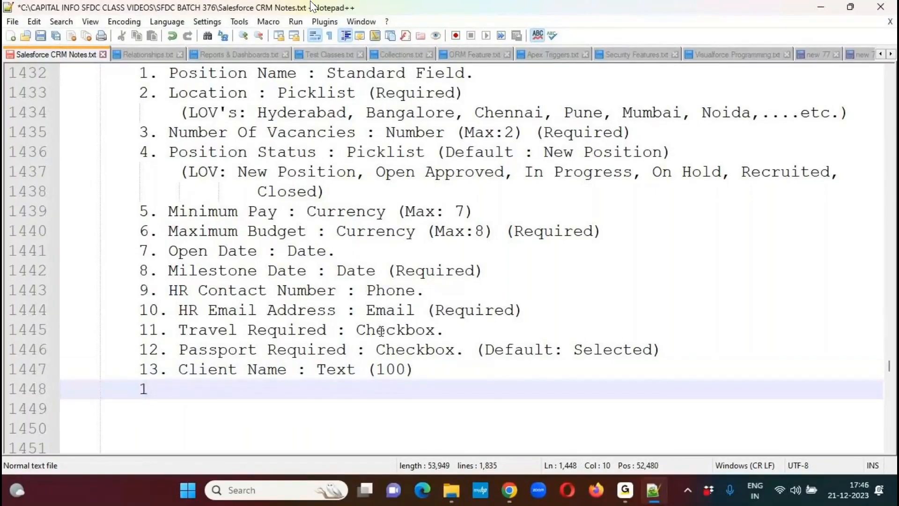
type("4.")
key("ctrl+s")
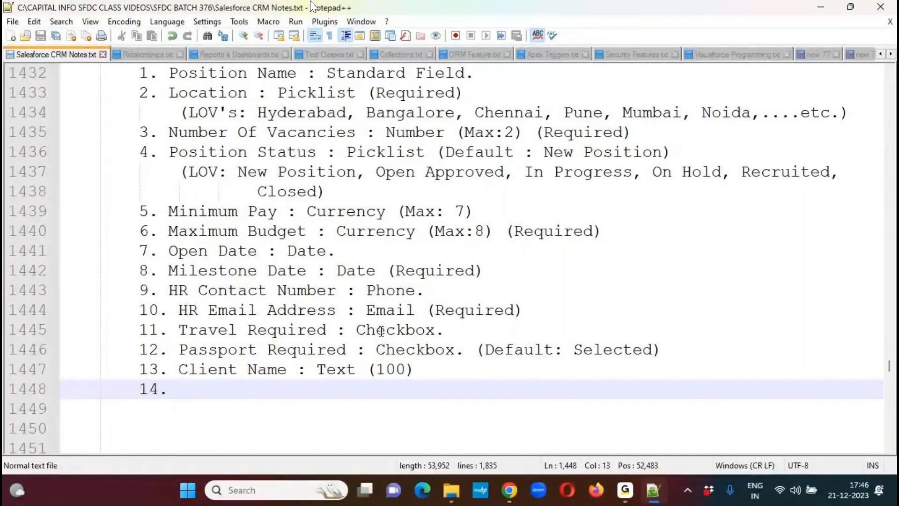
type("Job ")
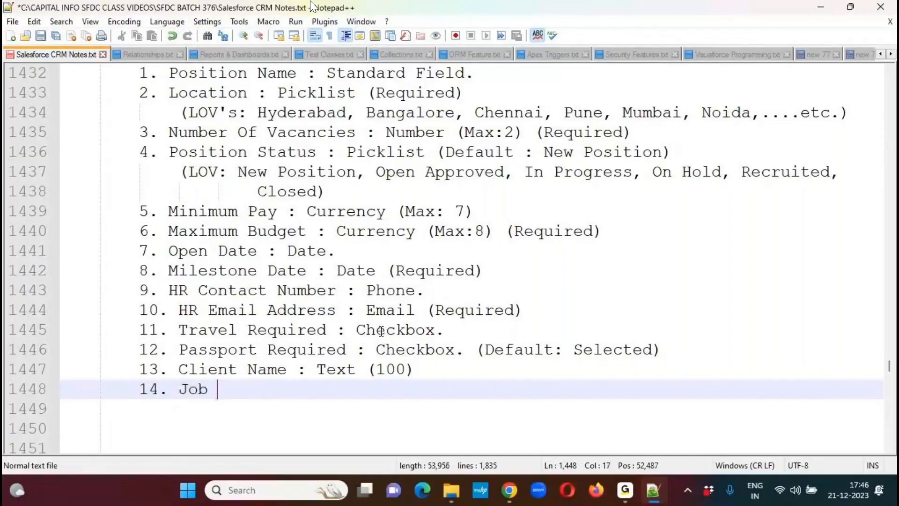
type("Typ")
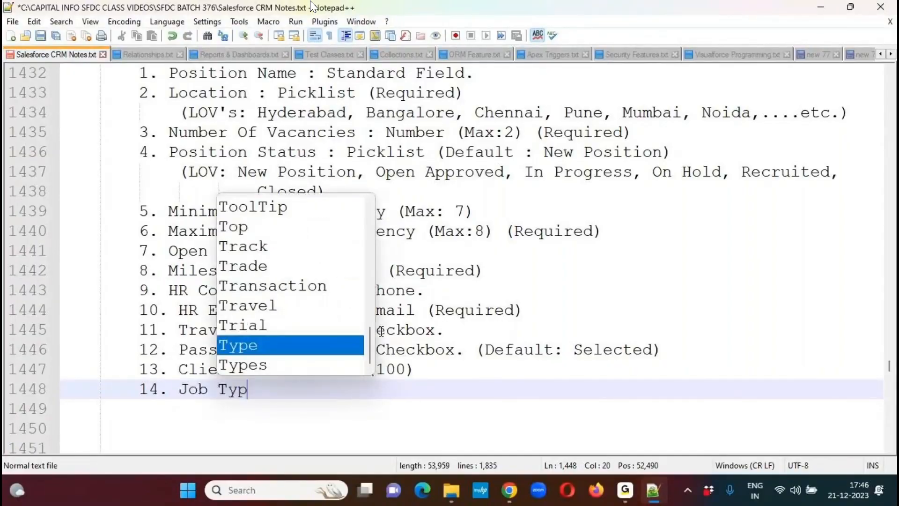
type("e :")
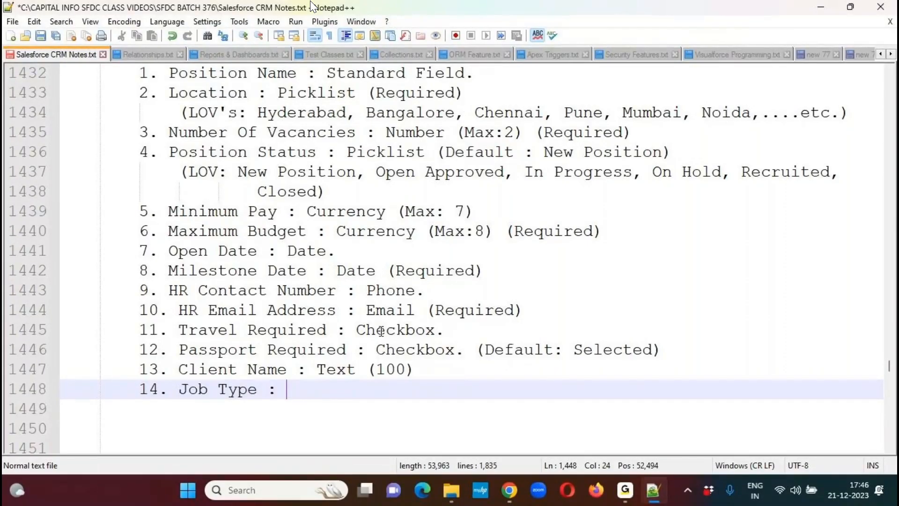
- Add the line '(LOV's: Contract, Contract2Hire, Permanent)' below the Job Type item
key("Return")
type("(L")
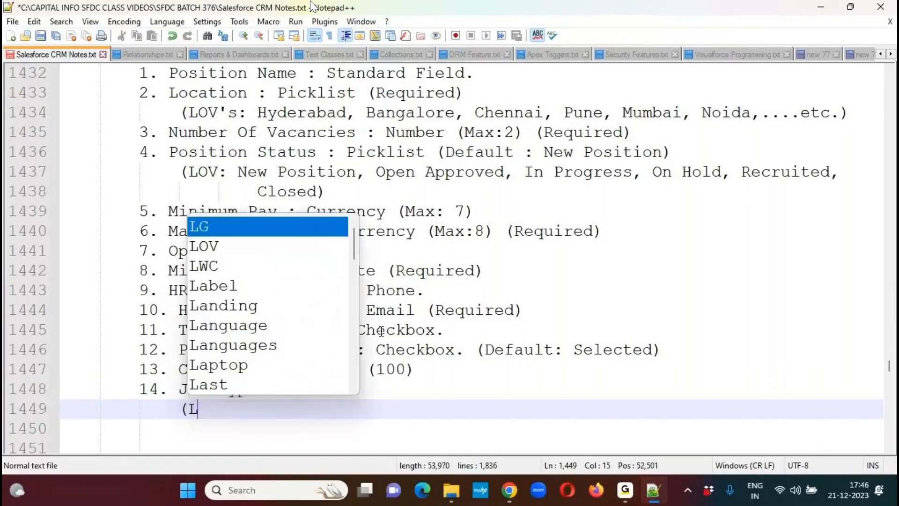
type("OV's: ")
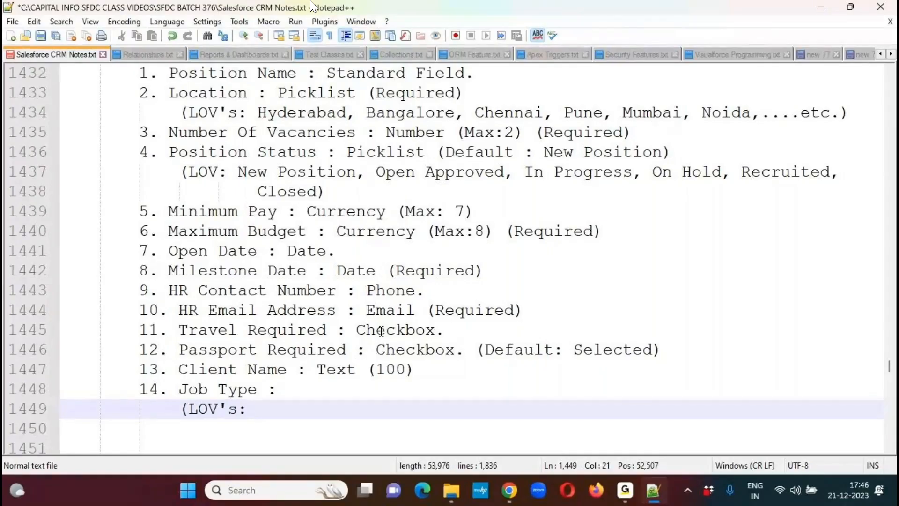
type("Con")
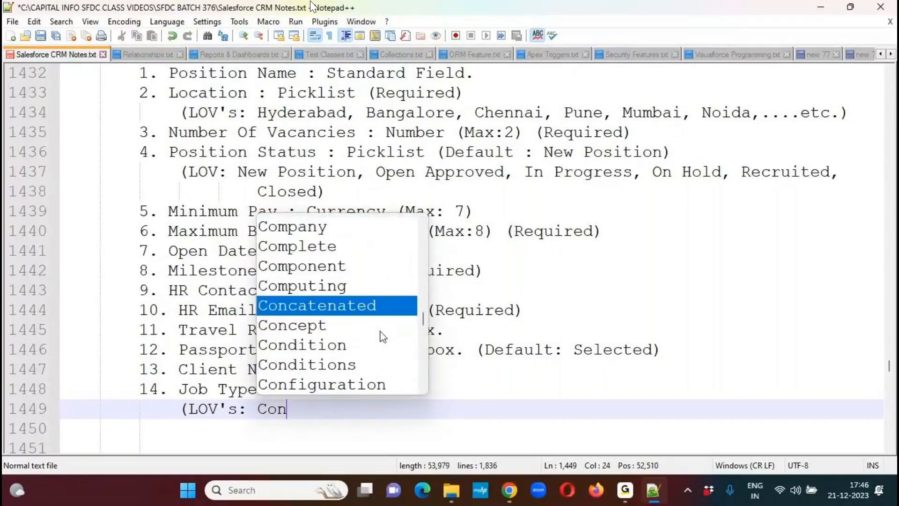
type("tract, Contract2")
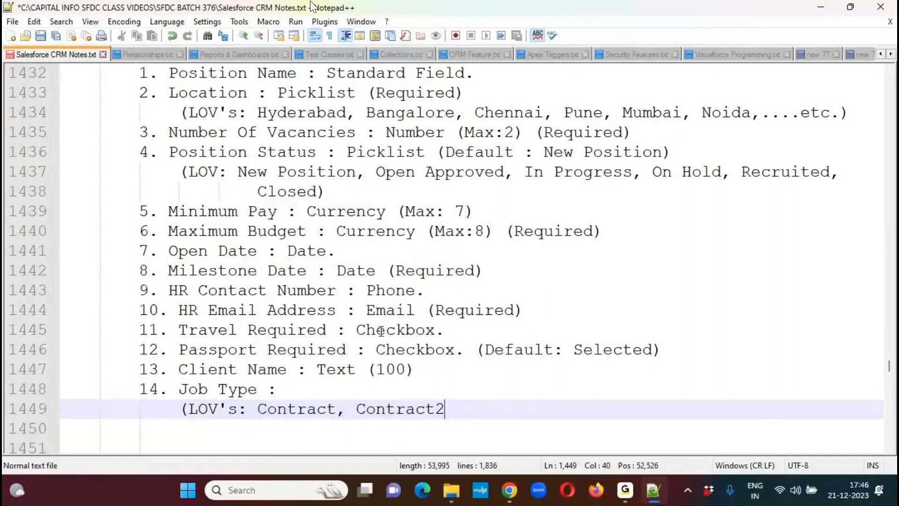
type("Hire, Per")
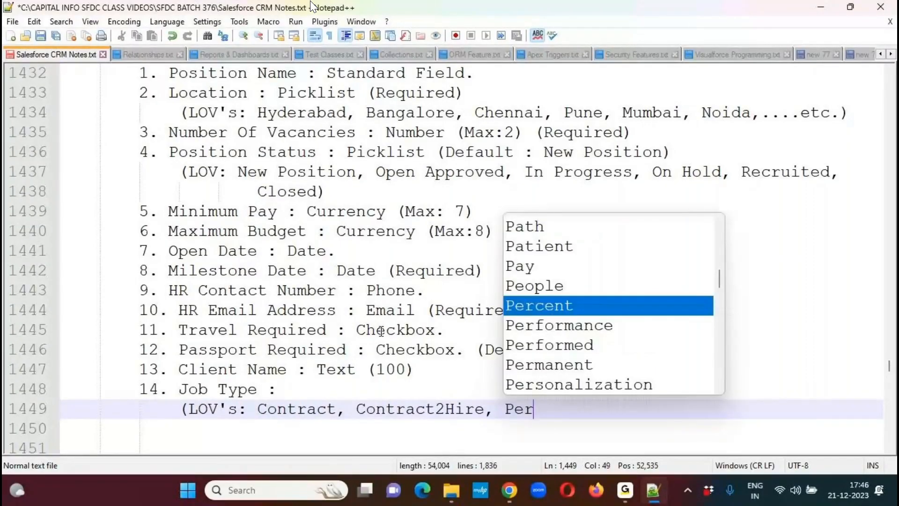
type("manent)")
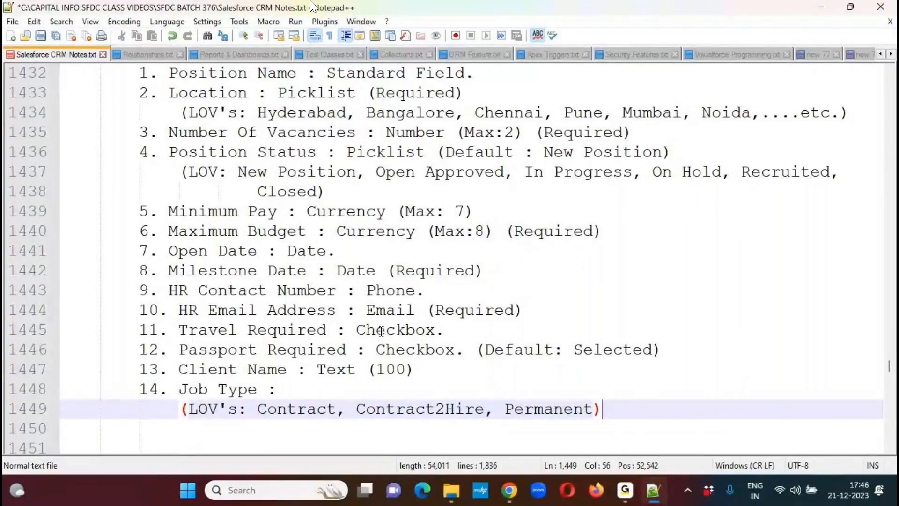
- Complete the Job Type item with the type 'Picklist' and start a line numbered '15.' below its LOV's list
key("Up")
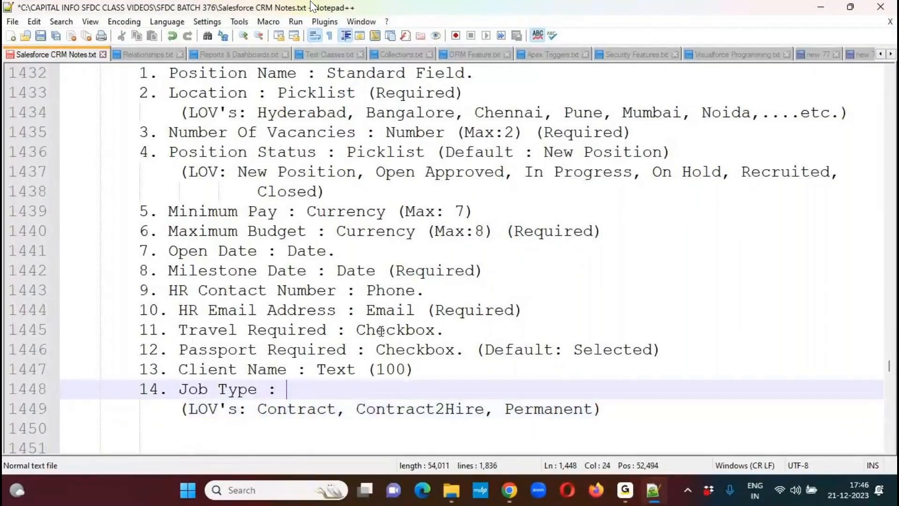
key("Up")
key("Down")
type("Picklist")
key("Escape")
key("Down")
key("End")
key("Return")
key("BackSpace")
type("15. ")
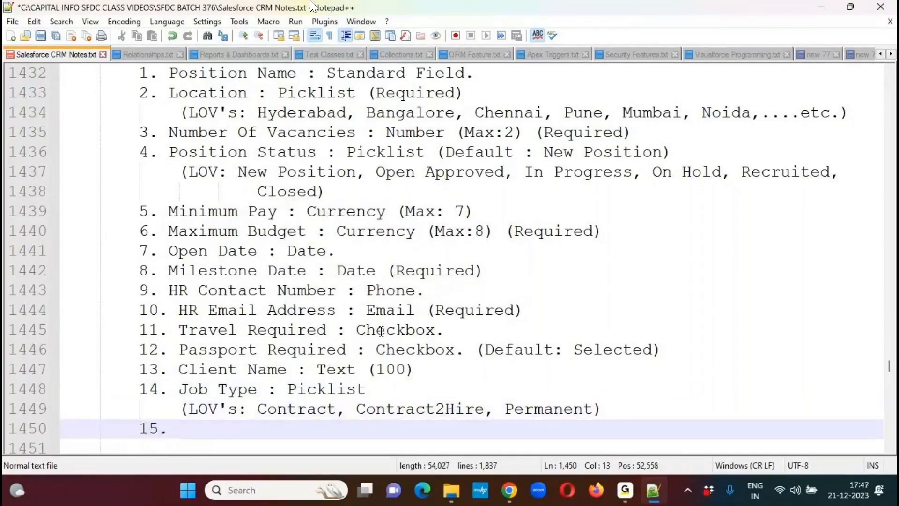
type("Job De")
key("BackSpace")
key("BackSpace")
key("BackSpace")
key("BackSpace")
key("BackSpace")
key("BackSpace")
- Name the fifteenth item 'Position Description :'
type("P")
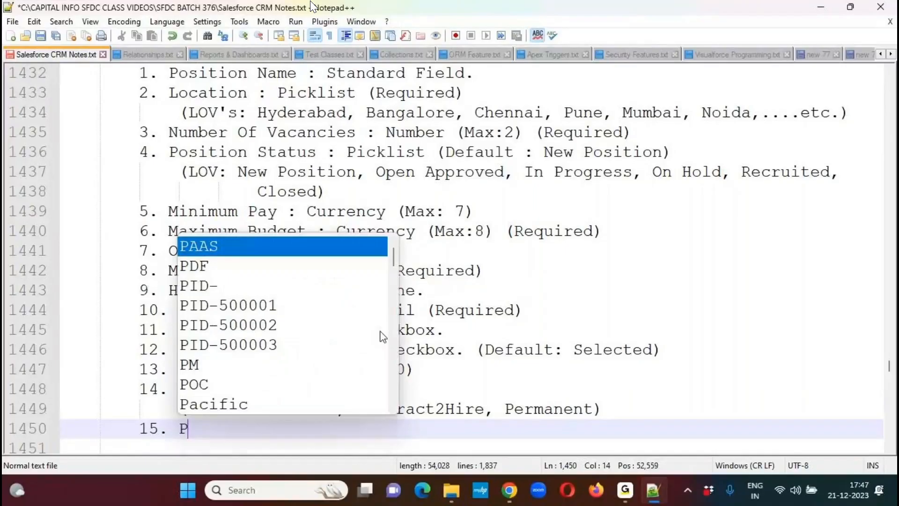
type("osition ")
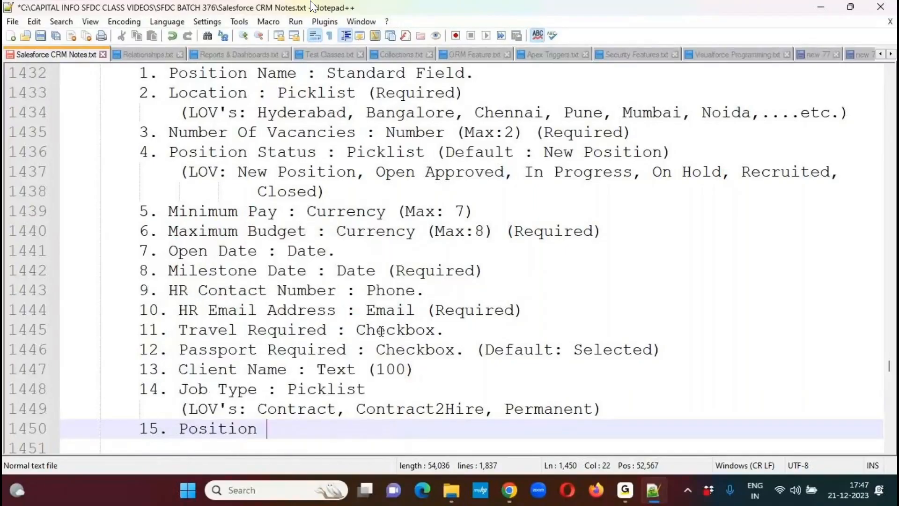
type("Descrip")
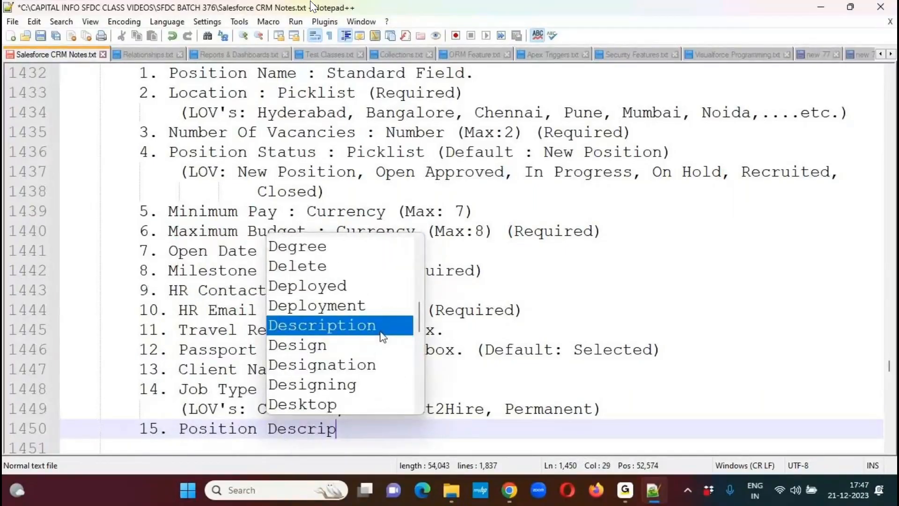
key("Return")
type(":")
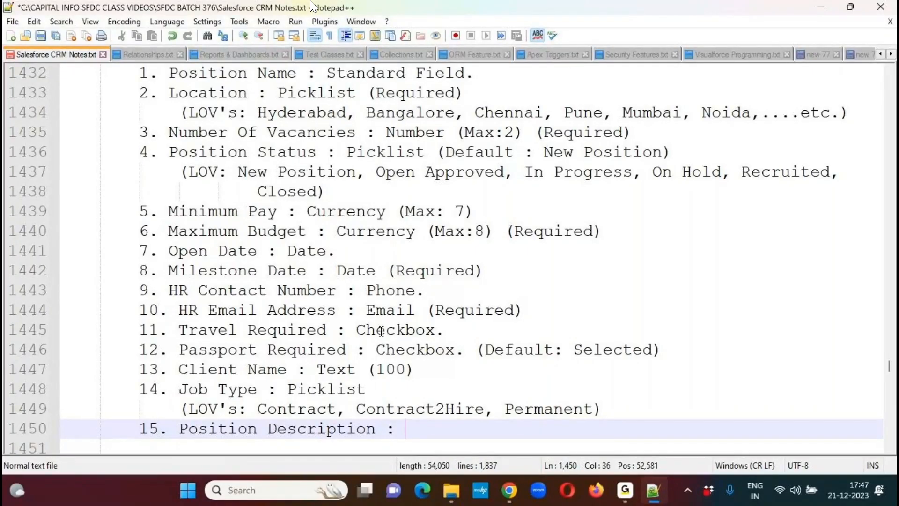
- Complete the Position Description item with the type 'Text Area Long (1000)' and begin a new line below it
type("Te")
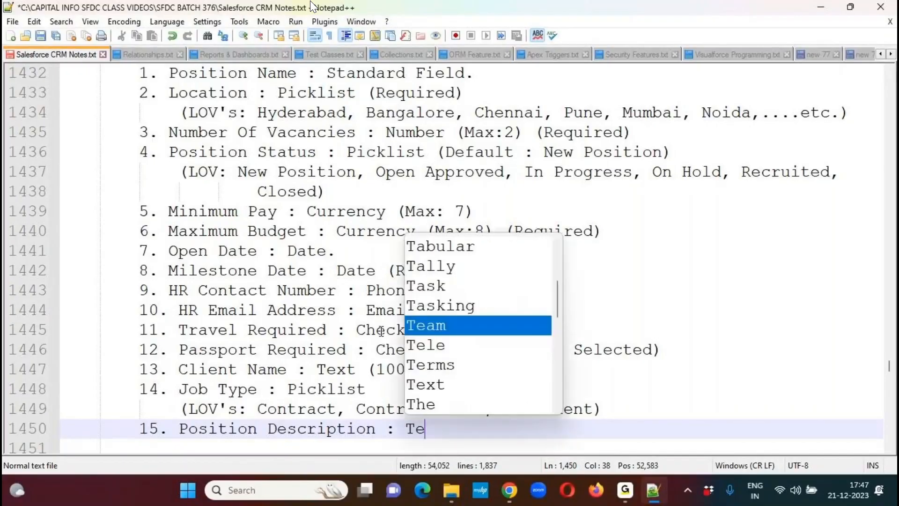
type("xt Area")
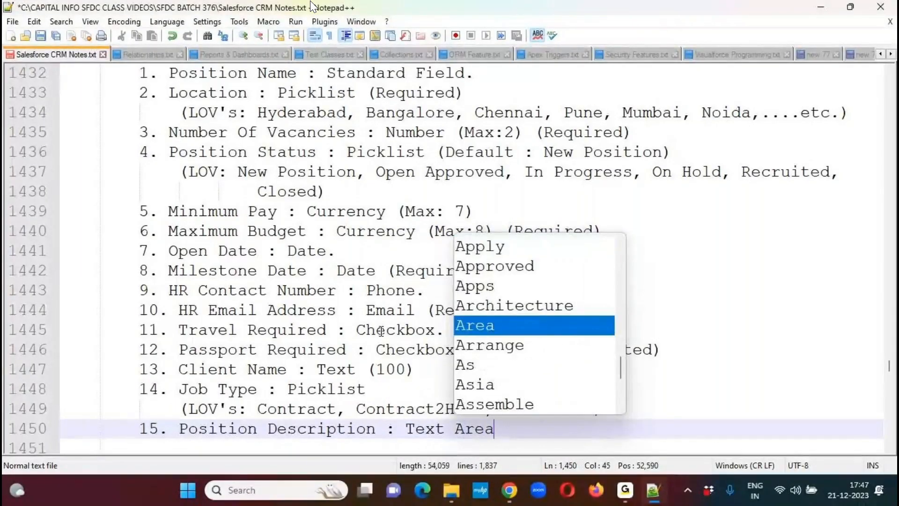
type(" Long (")
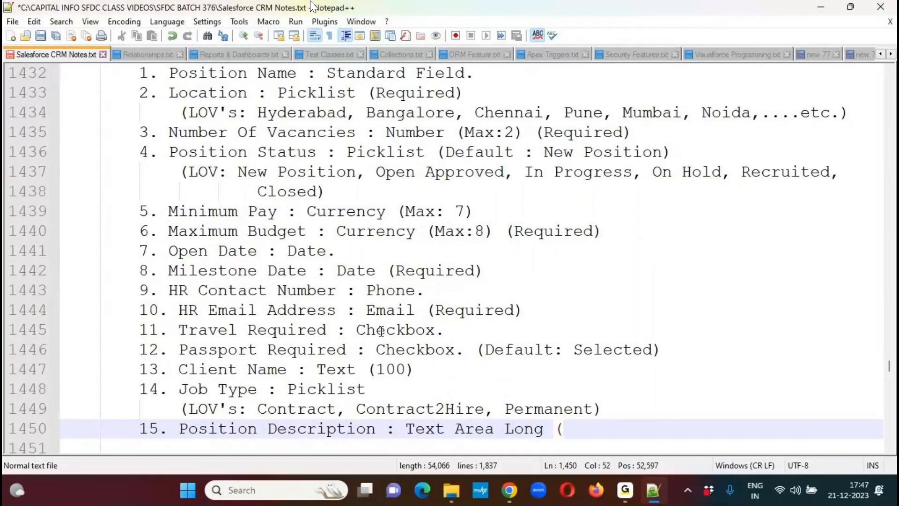
type("1000)")
key("Return")
- Start the sixteenth item as '16. Skills Required :' and save the notes
type("16. Skills")
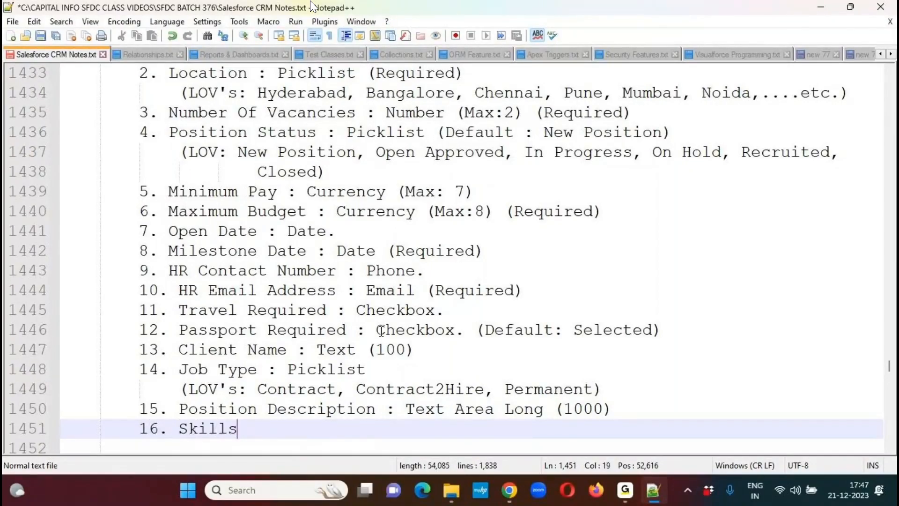
type(" Required :")
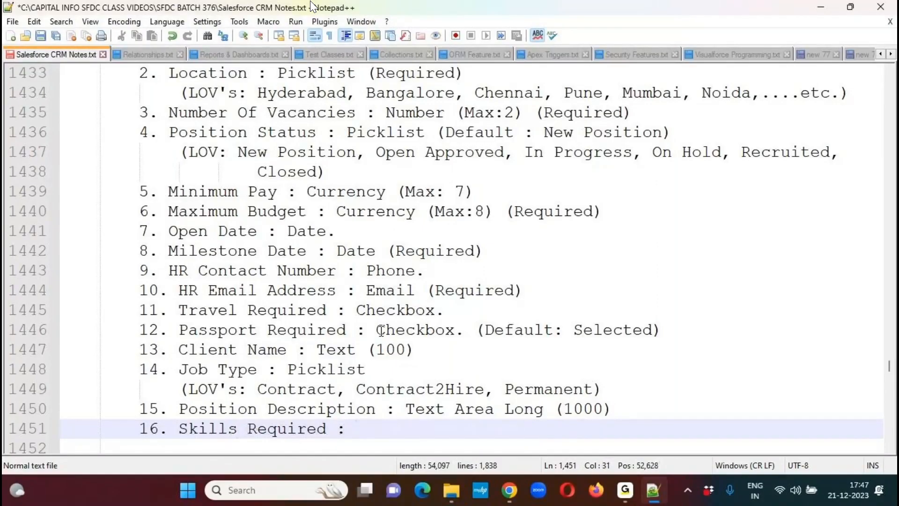
key("ctrl+s")
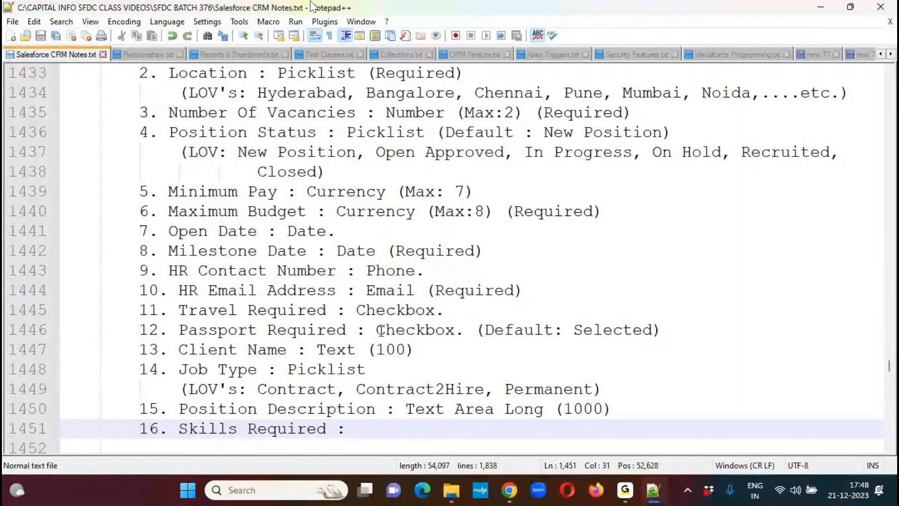
- Complete the Skills Required item with the type 'Text Area Rich.' and begin a new line below it
type("Test")
key("BackSpace")
key("BackSpace")
type("xt ")
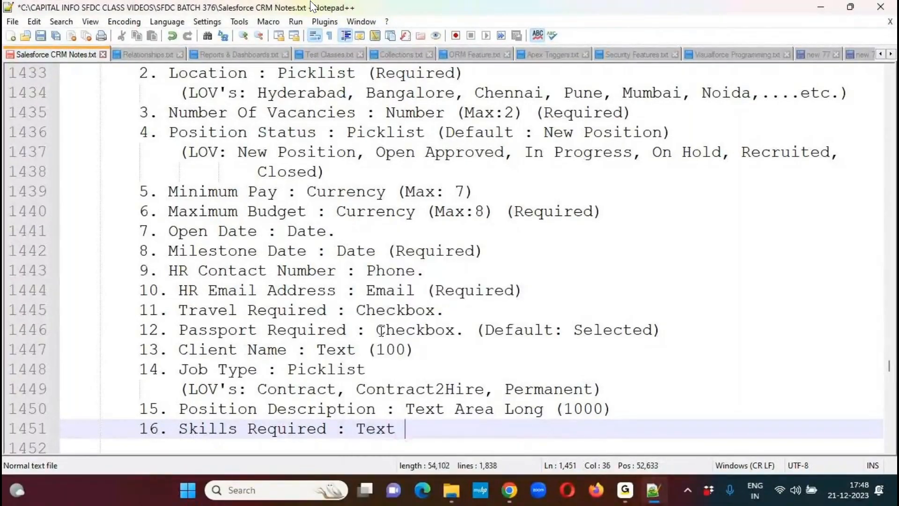
type("Area Rich")
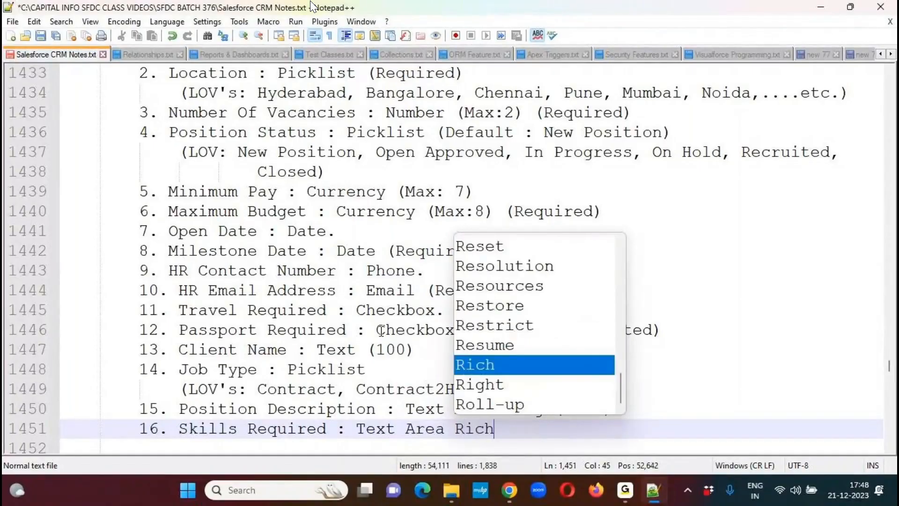
type(".")
key("Return")
- Start the seventeenth item of the field list as '17. Position ID:'
type("1")
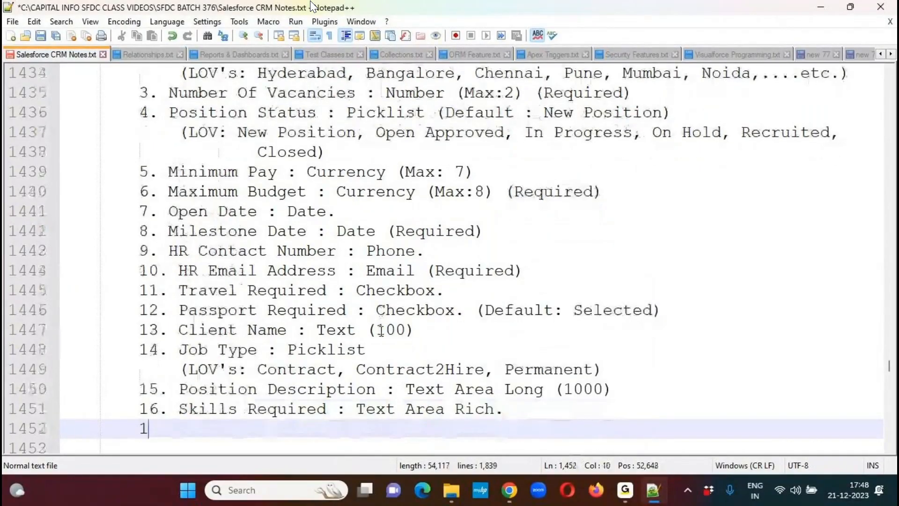
type("7. ")
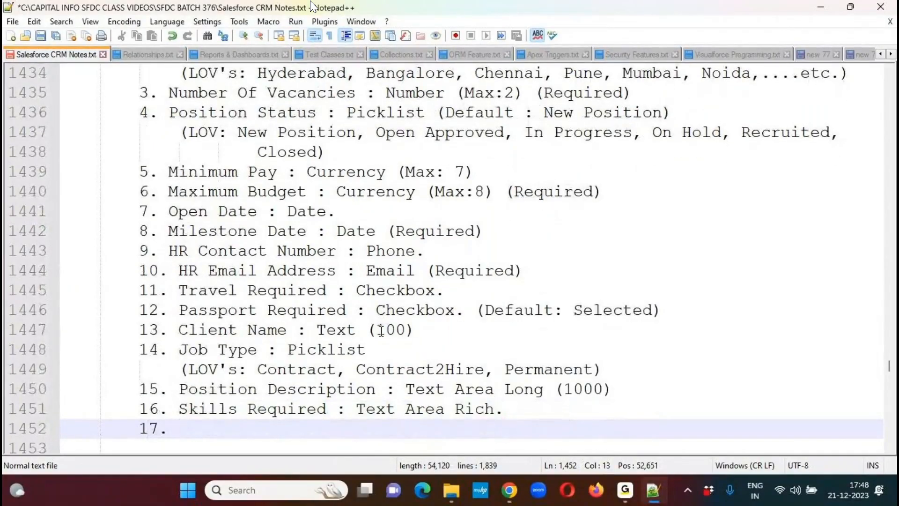
type("Pos")
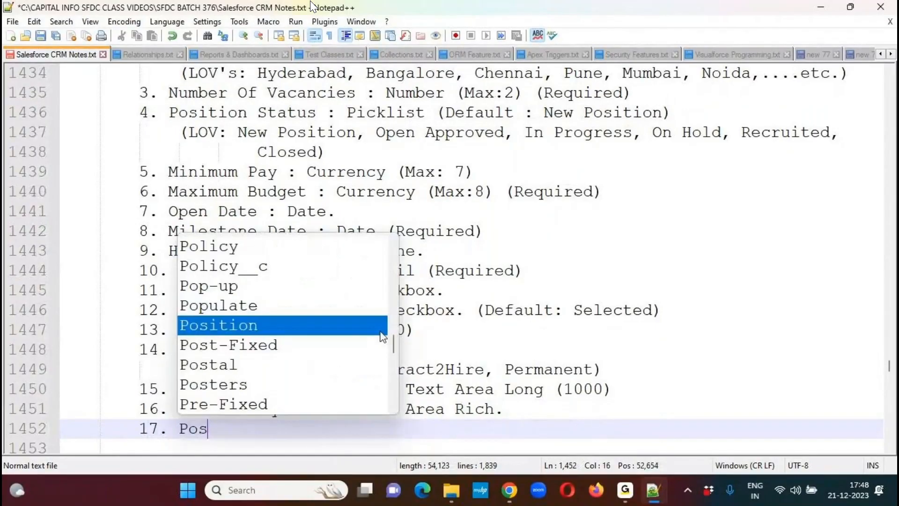
type("ition ID:")
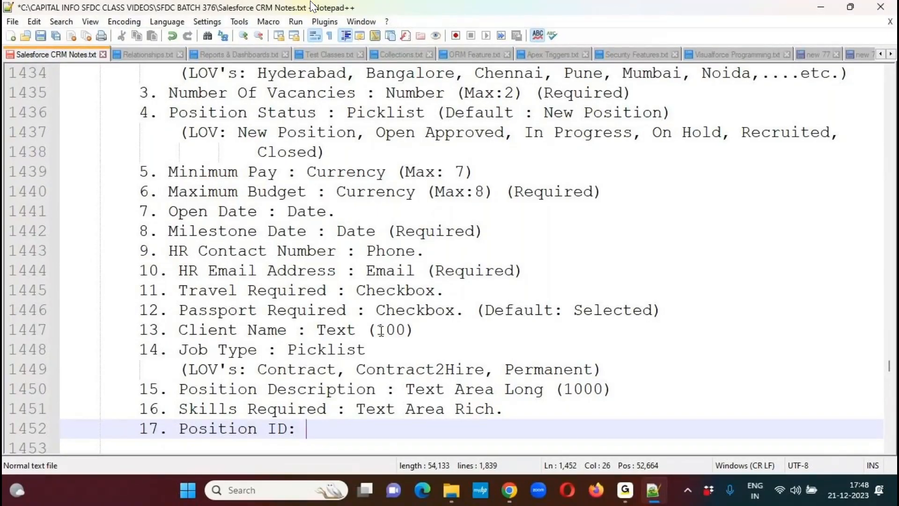
- Enter the sample value 'PID-200001' for the Position ID item
type("P")
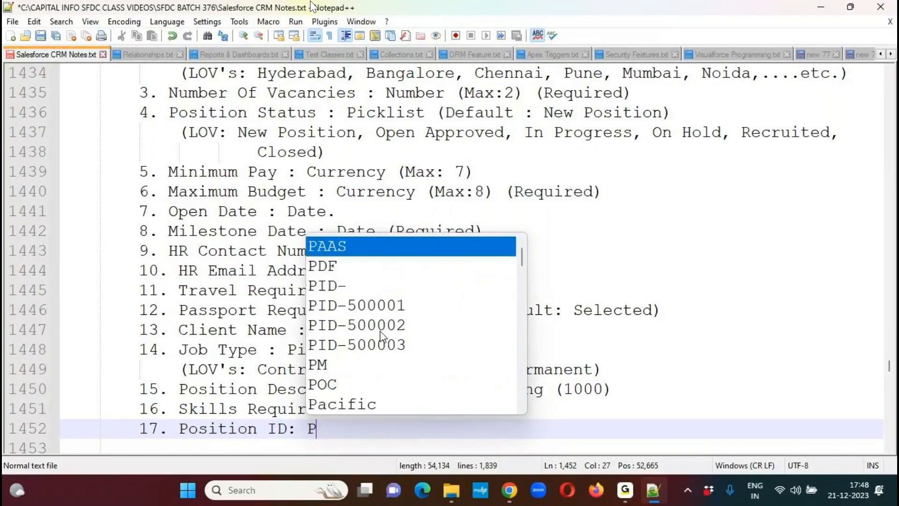
type("ID-")
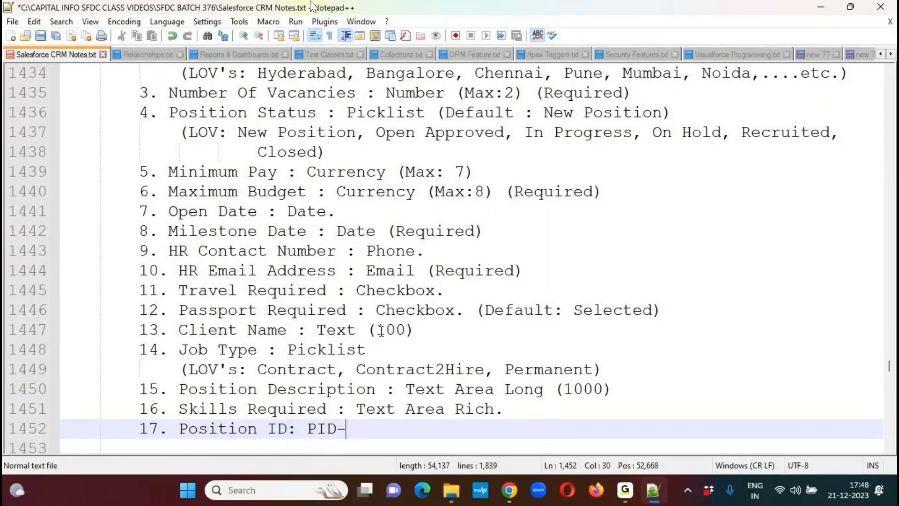
type("{")
key("BackSpace")
type("2")
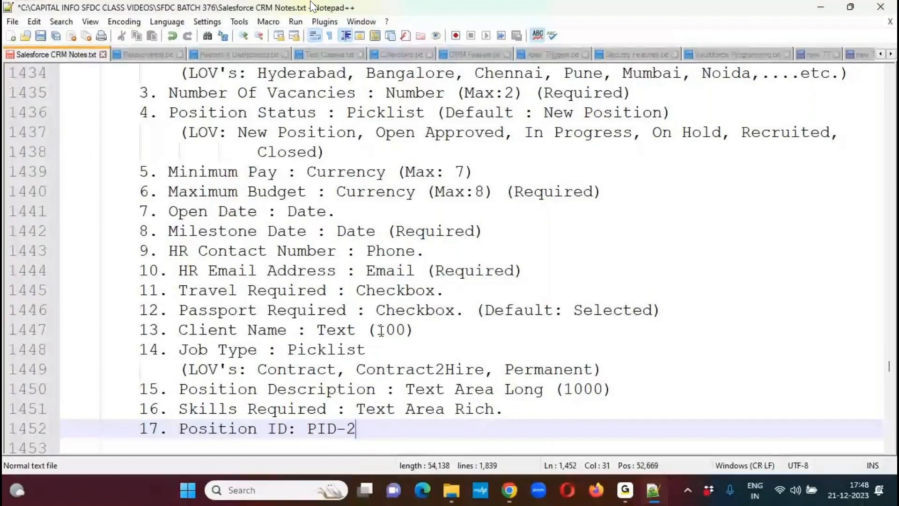
type("0")
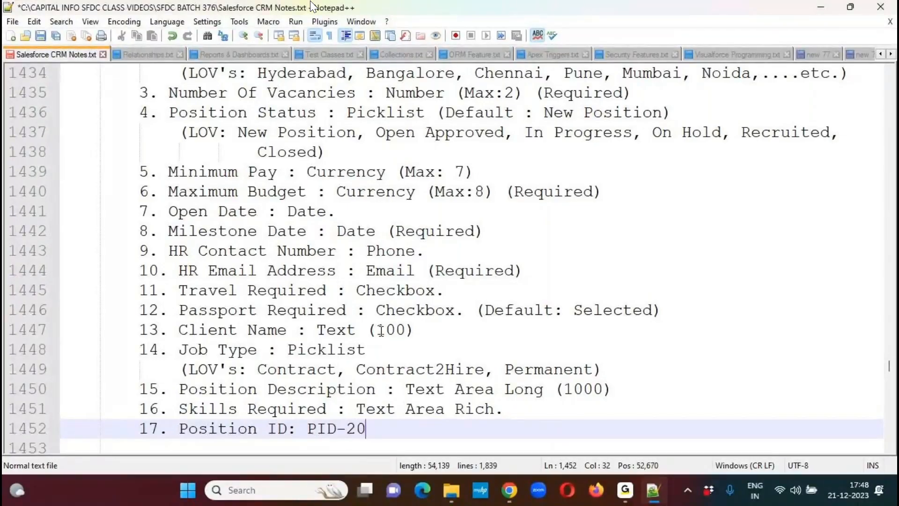
type("0001. (")
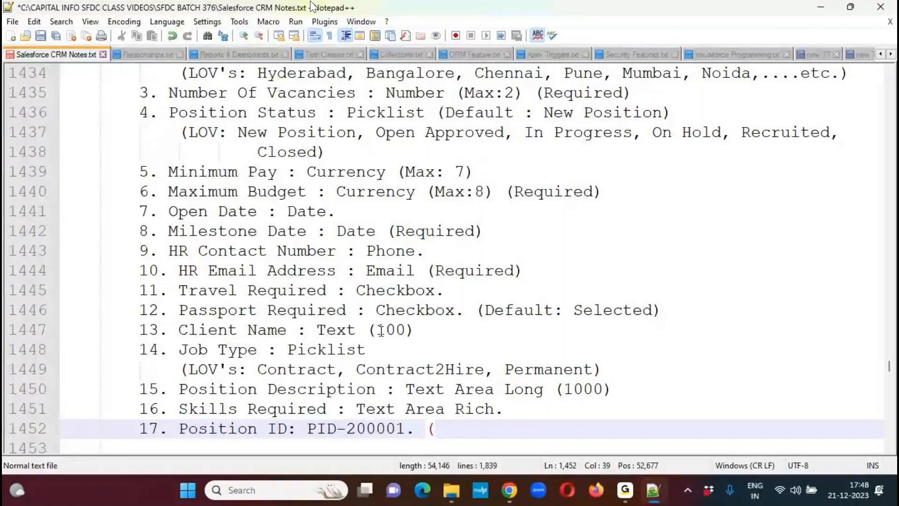
type("Auto Number)")
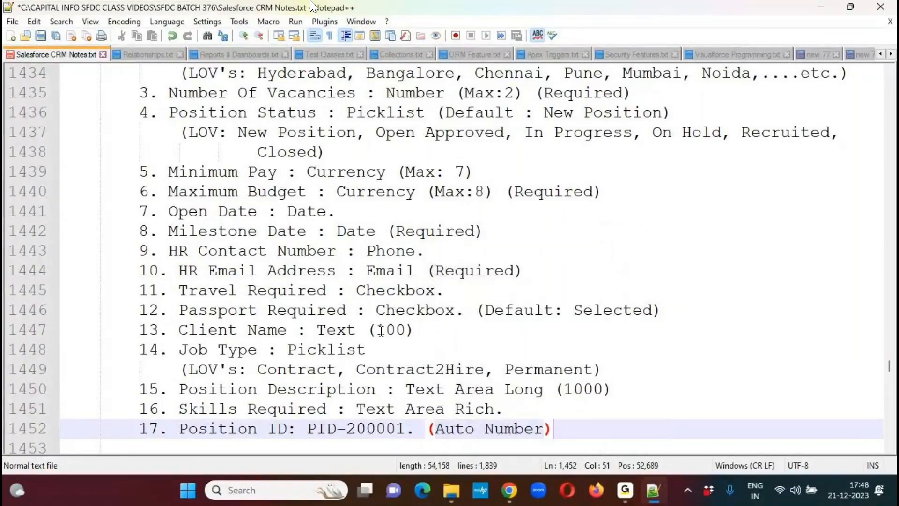
- Complete the Position ID item with a period and the type '(Auto Number)', move two lines below it and save the notes
key("Down")
key("Down")
key("ctrl+s")
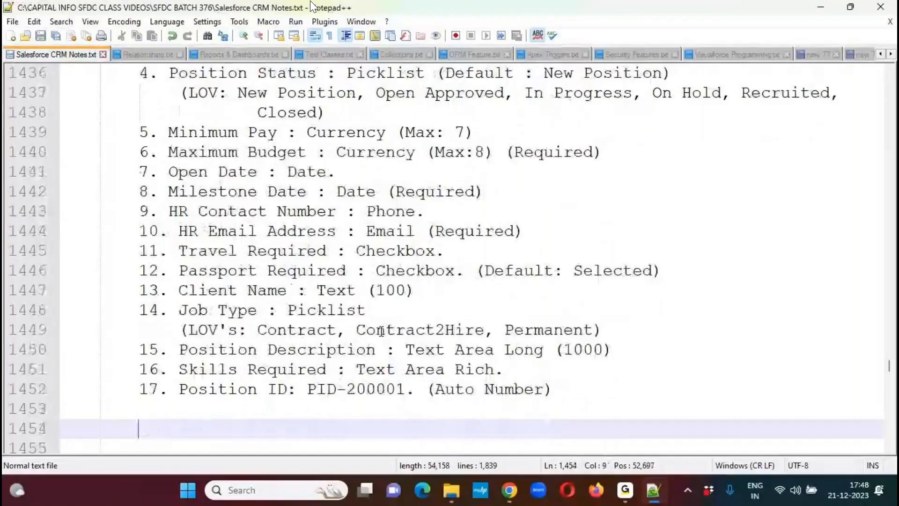
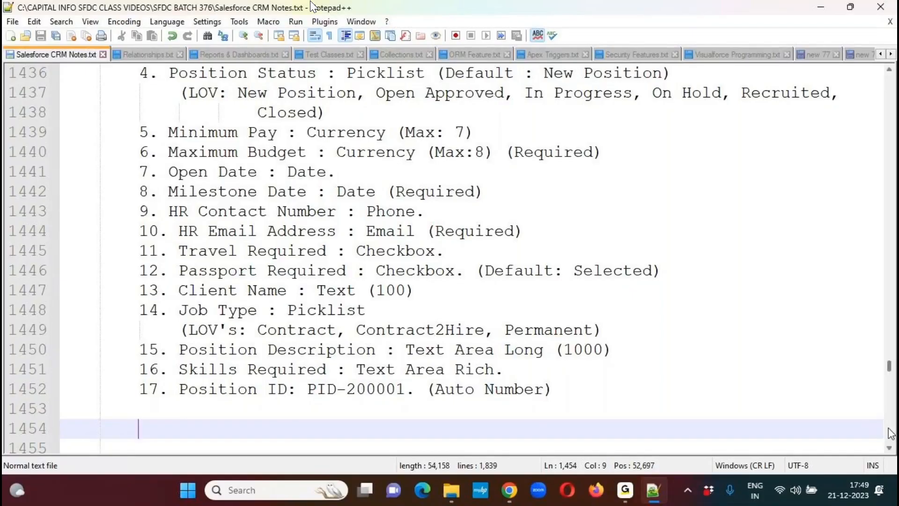
- Return to the use case in the notes and temporarily mark the custom object name "Position" with a circle and underline
left_click_drag(891, 369, 889, 368)
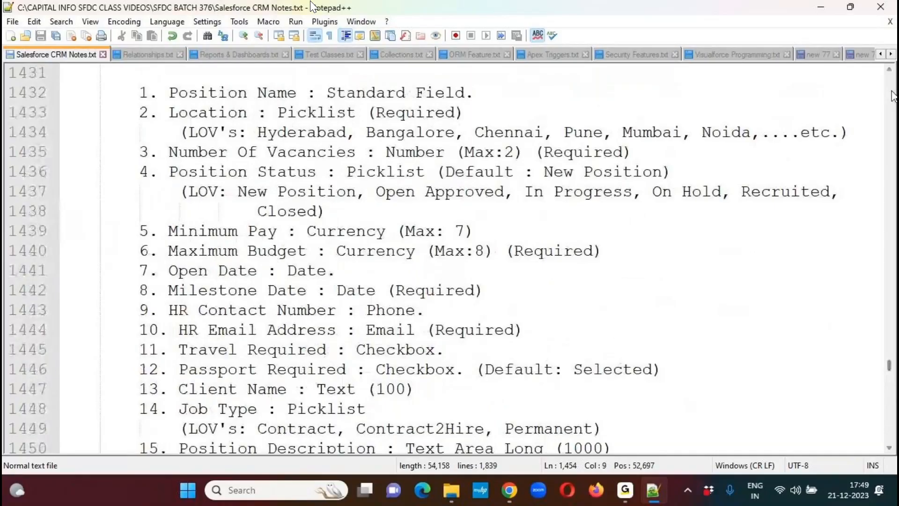
left_click(889, 71)
left_click(890, 70)
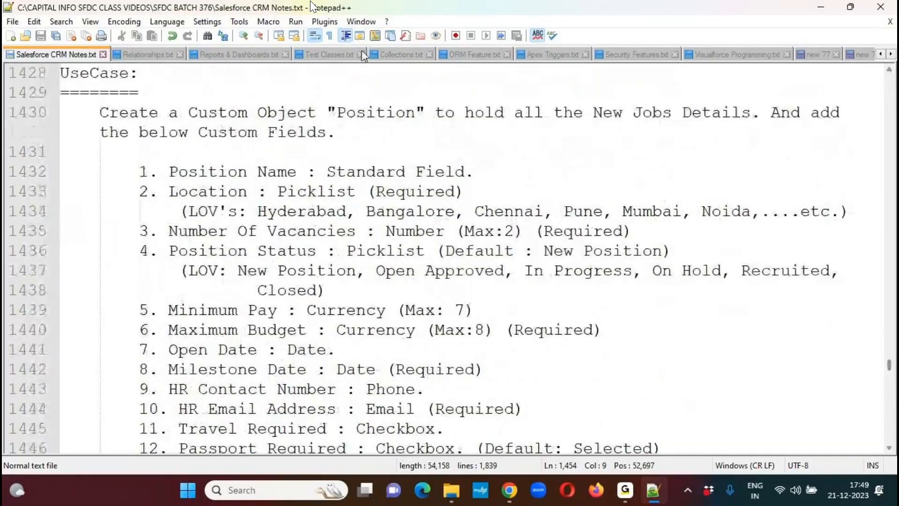
left_click(387, 29)
mouse_move(418, 90)
left_mouse_down()
mouse_move(392, 83)
mouse_move(406, 78)
left_mouse_up()
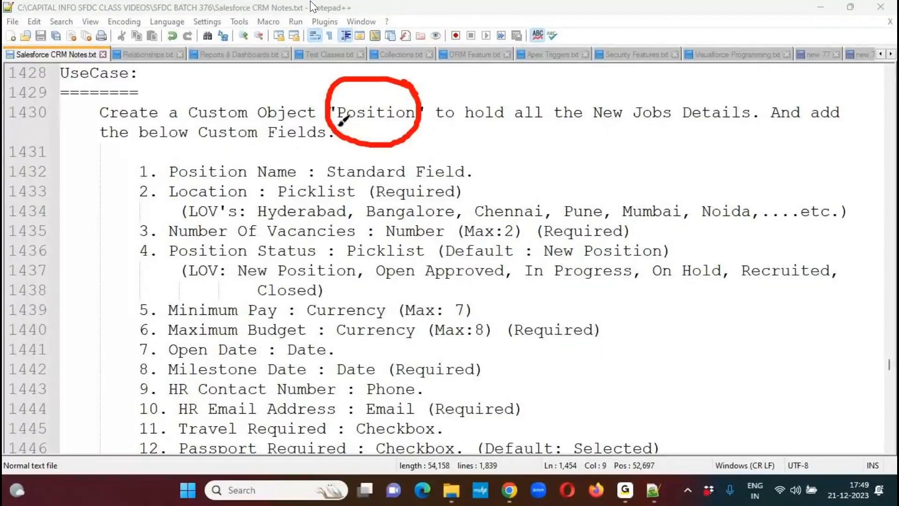
left_click_drag(337, 125, 415, 124)
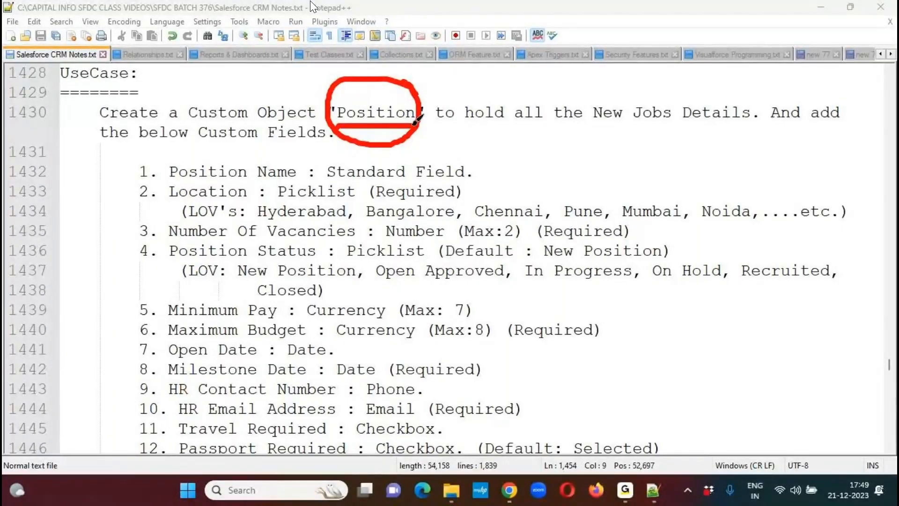
left_click(411, 24)
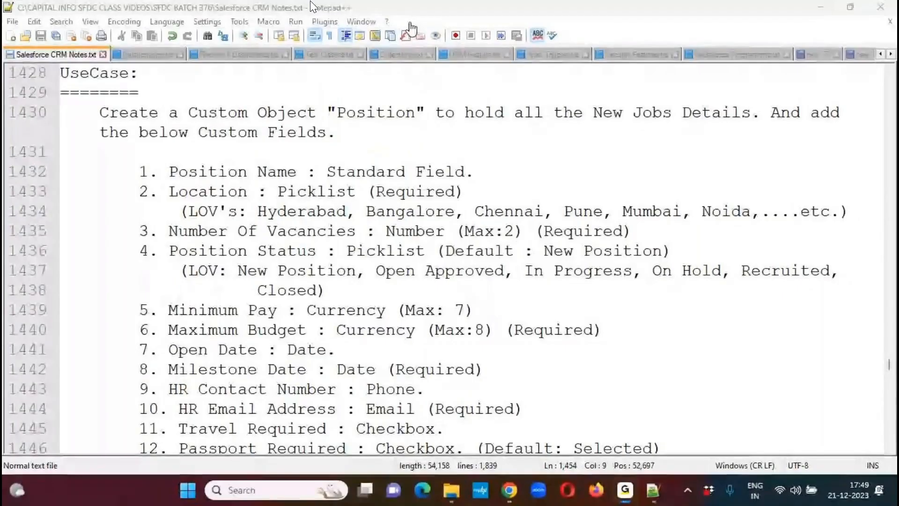
- Switch to Chrome, close the Google Drive page and open the Salesforce login page
mouse_move(509, 489)
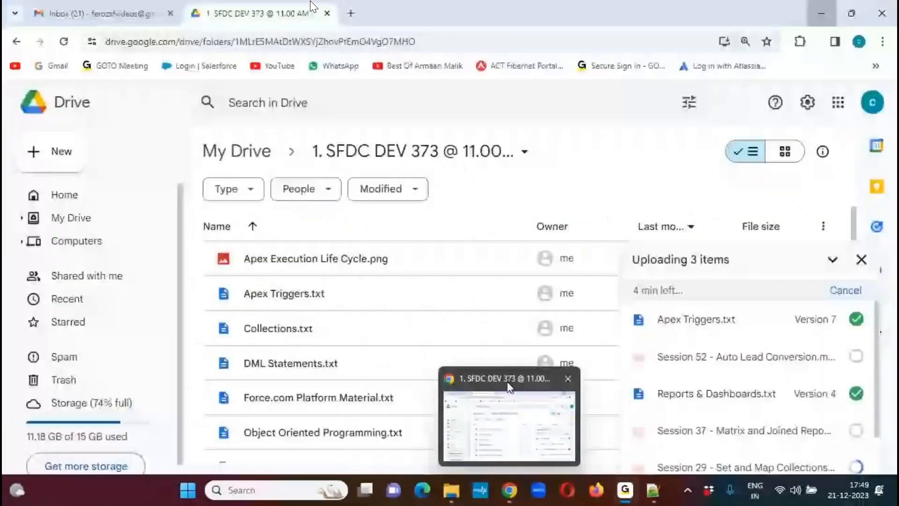
left_click(508, 387)
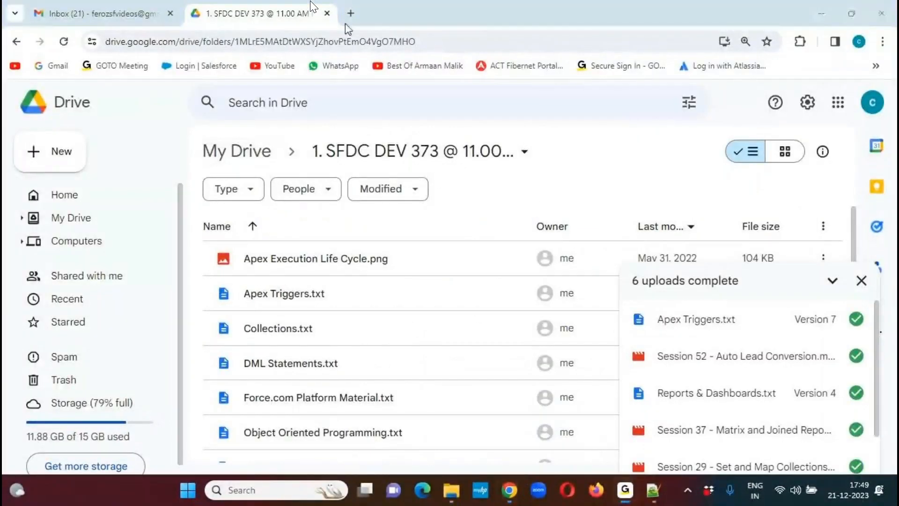
left_click(327, 14)
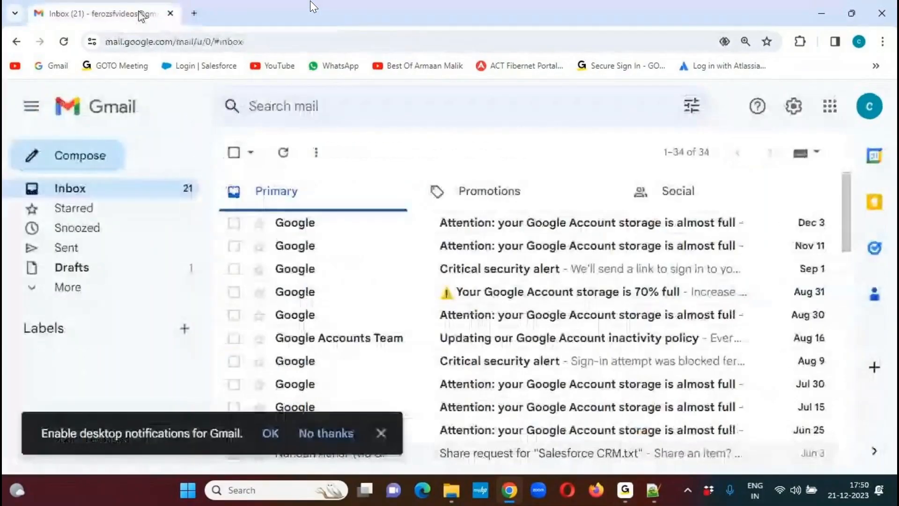
left_click(202, 67)
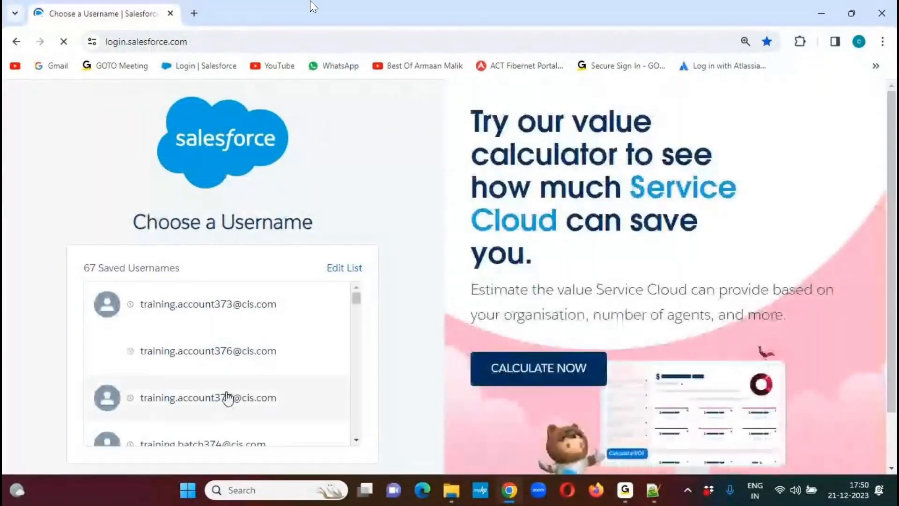
- Choose the saved training account username and log in to Salesforce with the account password
left_click(240, 411)
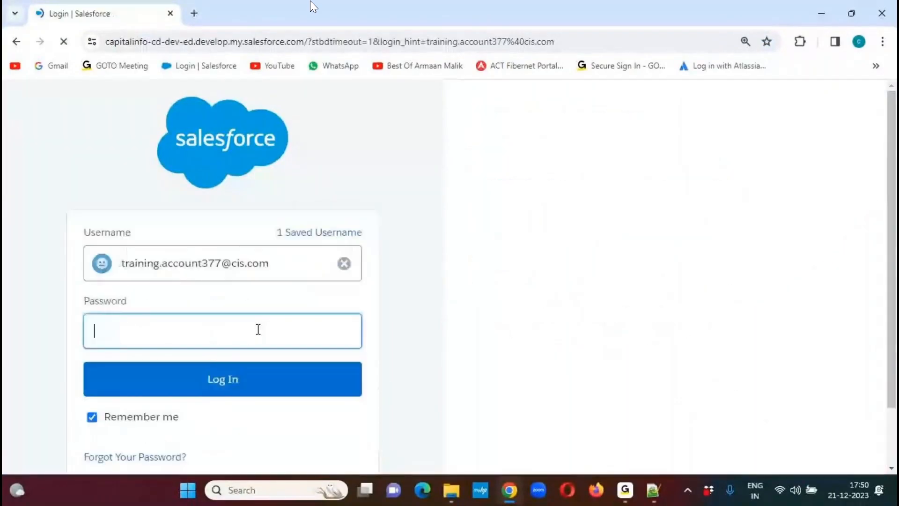
left_click(230, 332)
type("••••••••••")
key("Return")
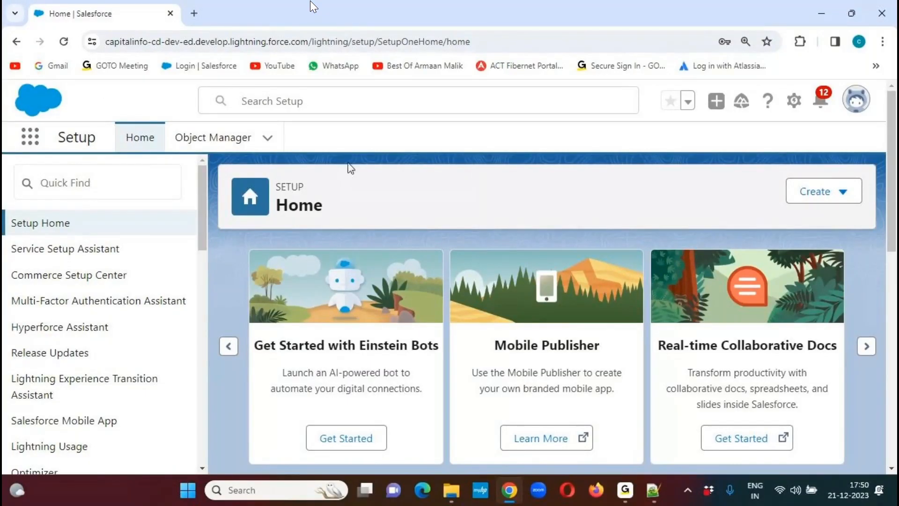
- Start creating a new custom object from the Object Manager
left_click(216, 139)
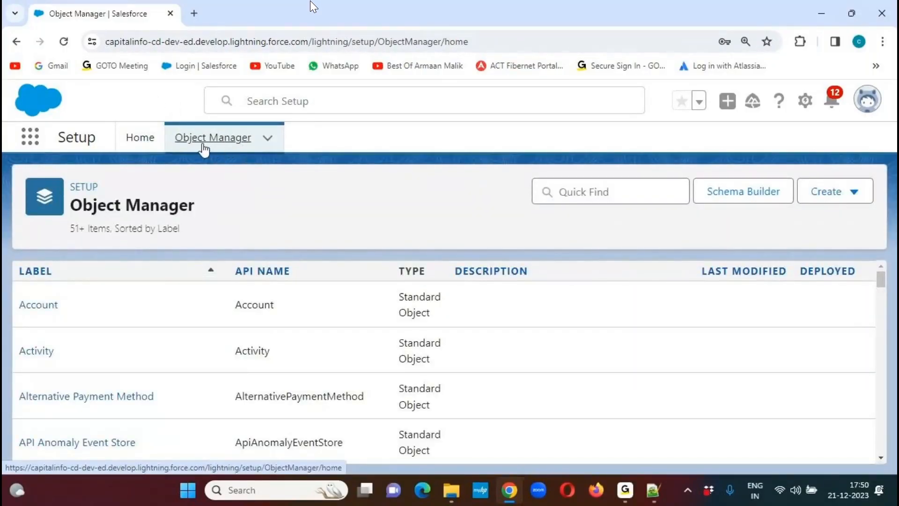
left_click(855, 196)
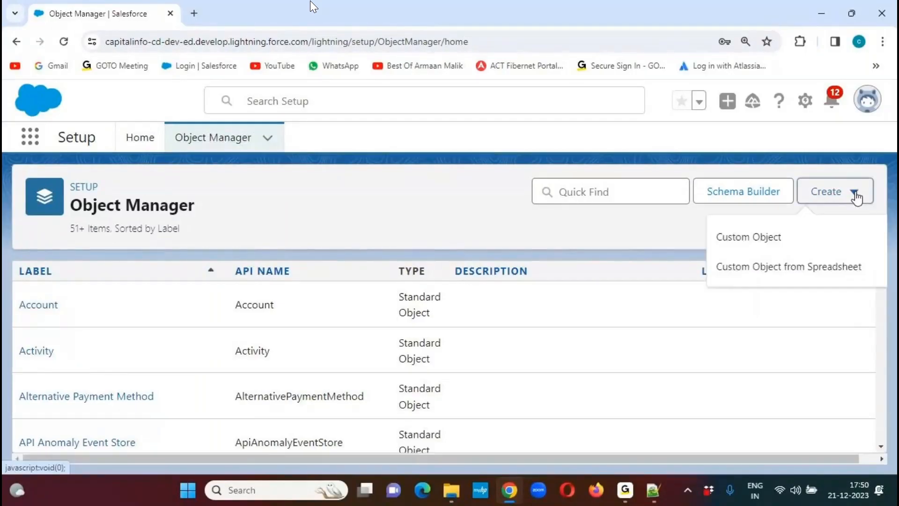
left_click(764, 239)
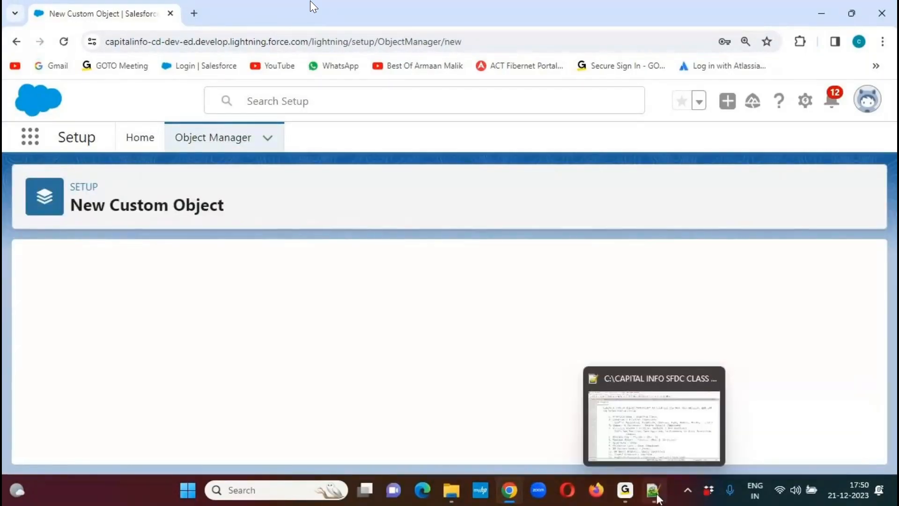
- Copy "Position" from the Notepad++ notes and fill in the new object's Label as "Position" and Plural Label as "Positions"
left_click(656, 497)
double_click(392, 115)
key("ctrl+c")
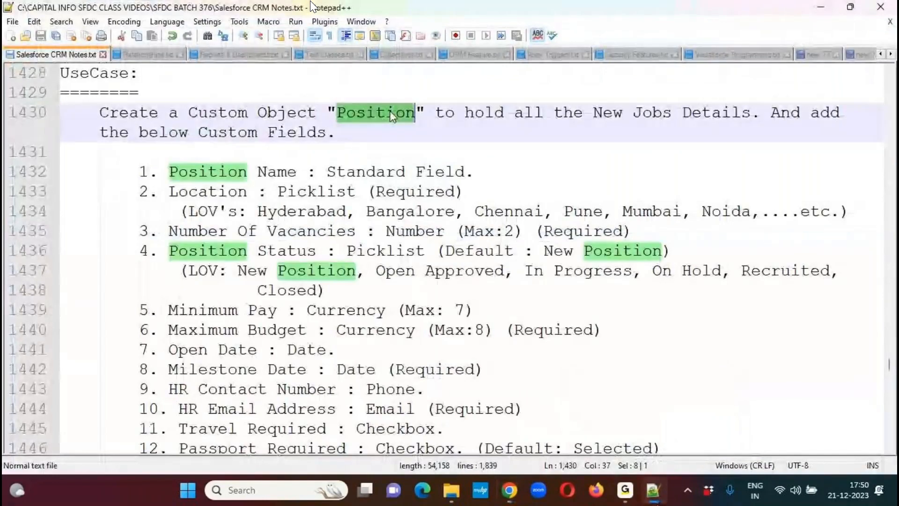
key("alt+Tab")
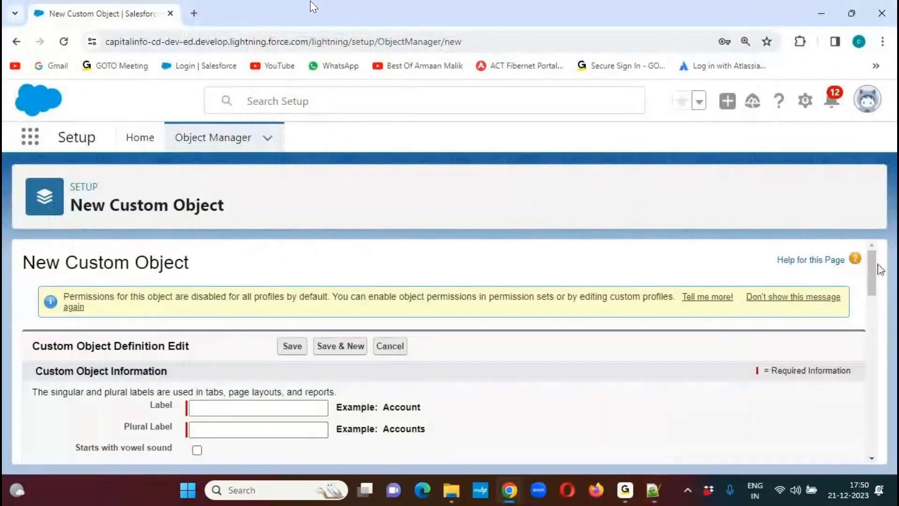
scroll(867, 288, "down", 3)
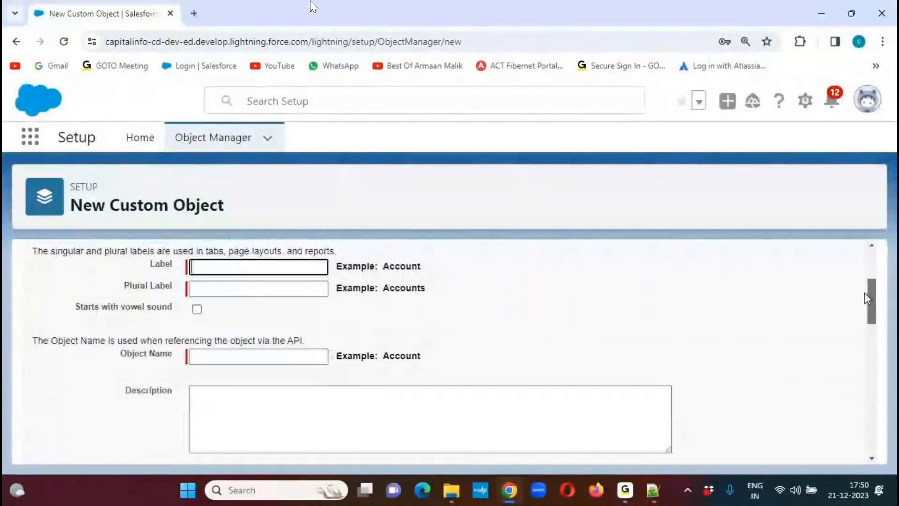
key("ctrl+v")
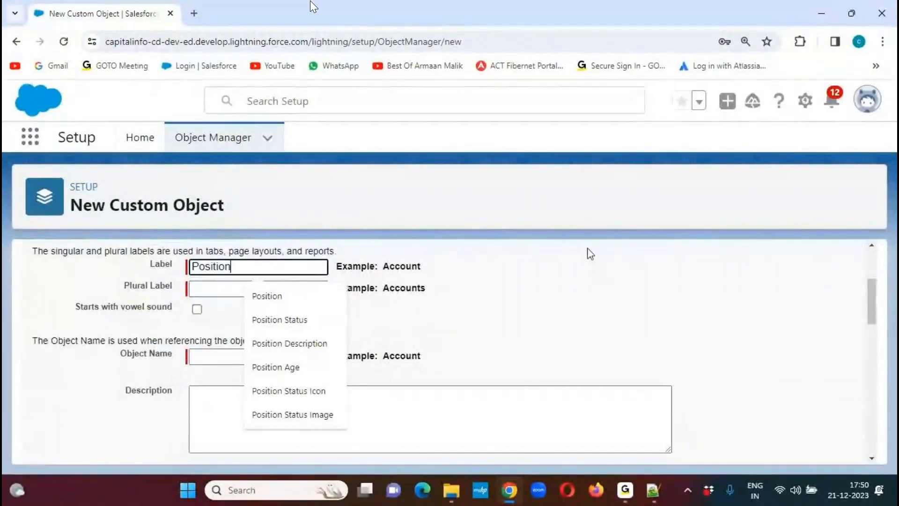
key("Tab")
key("ctrl+v")
type("s")
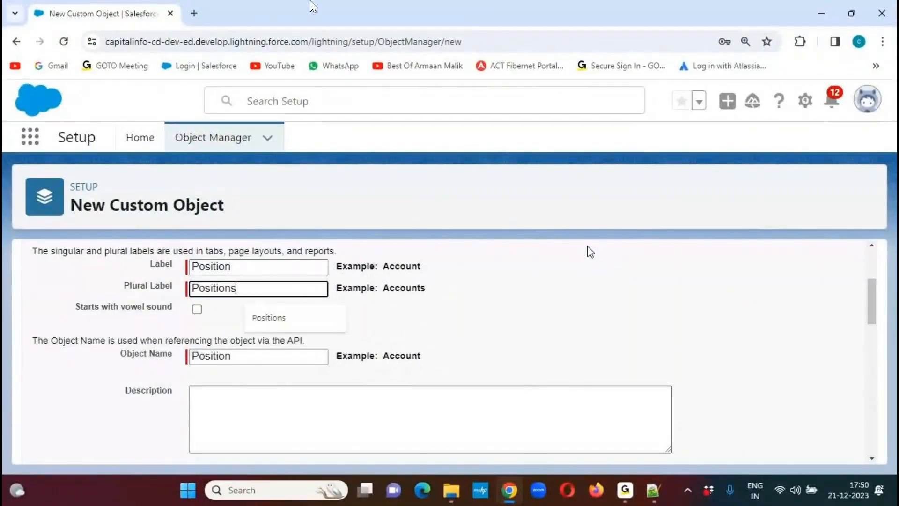
left_click(596, 299)
- Enter the object's description "This Object is used to hold all the New Vacancies Information."
left_click_drag(870, 299, 870, 325)
left_click(251, 293)
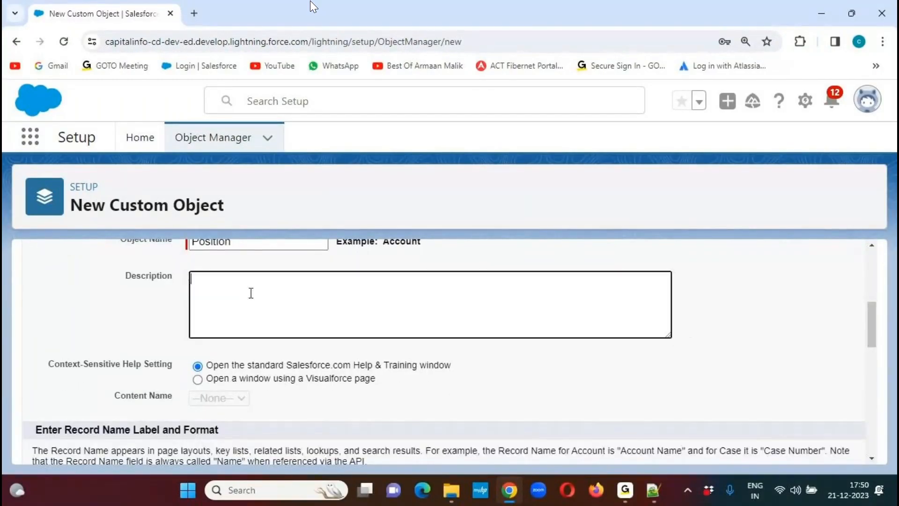
type("This Object is used to hols")
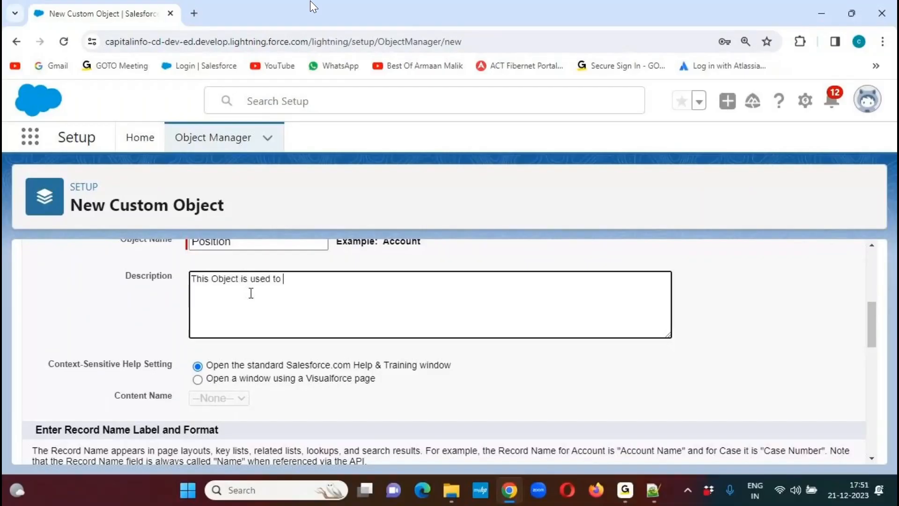
key("BackSpace")
key("BackSpace")
type("d all the New Va")
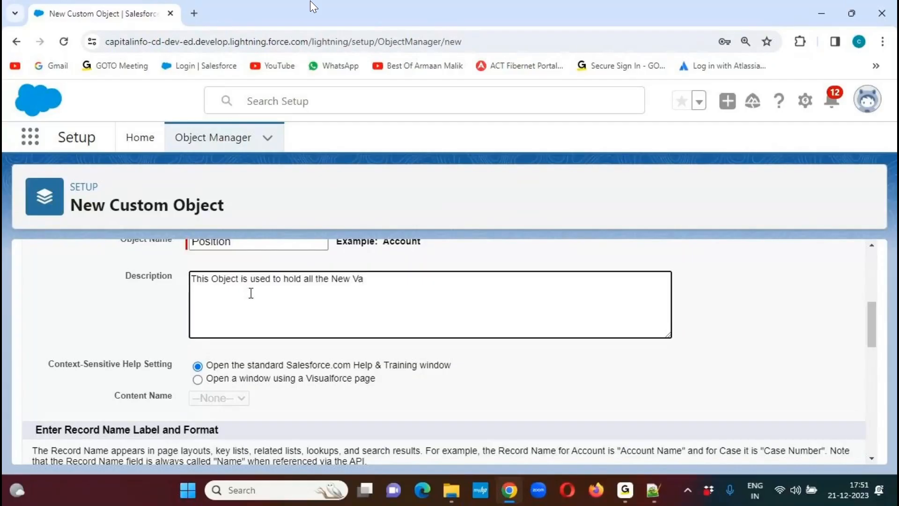
type("cancies Information.")
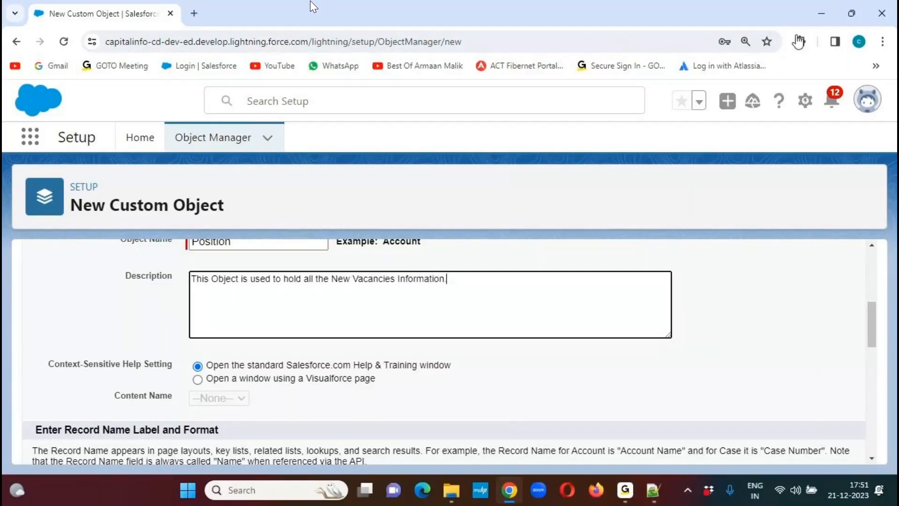
left_click(831, 30)
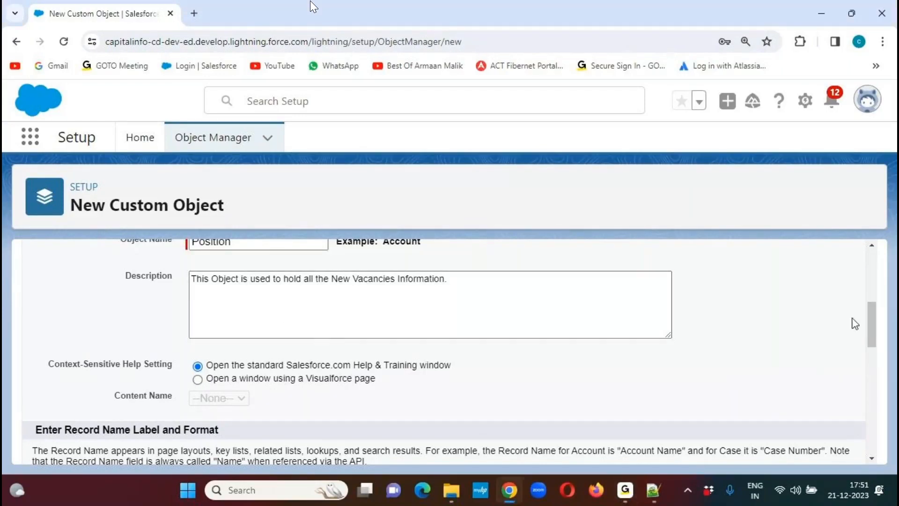
- Enable the optional features Allow Reports, Allow Activities, Track Field History and Allow in Chatter Groups for the Position object
scroll(872, 323, "down", 1)
left_click_drag(872, 327, 863, 361)
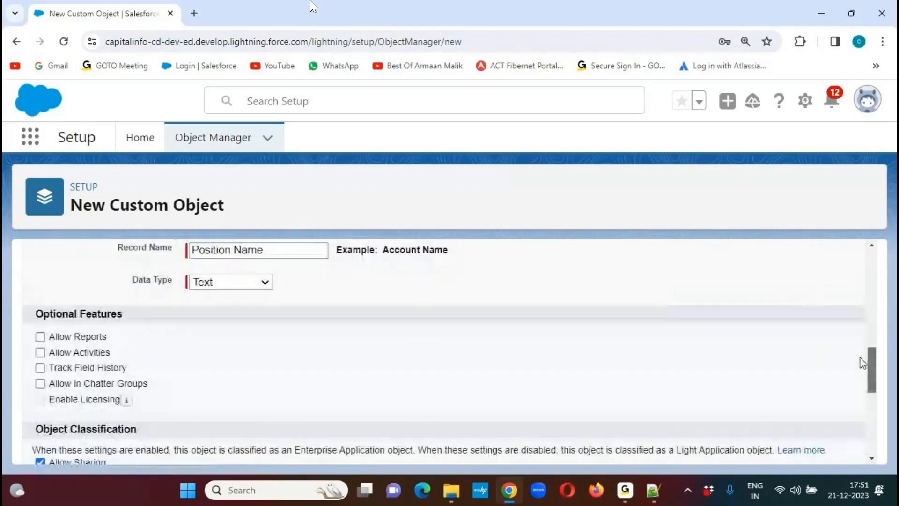
left_click(40, 337)
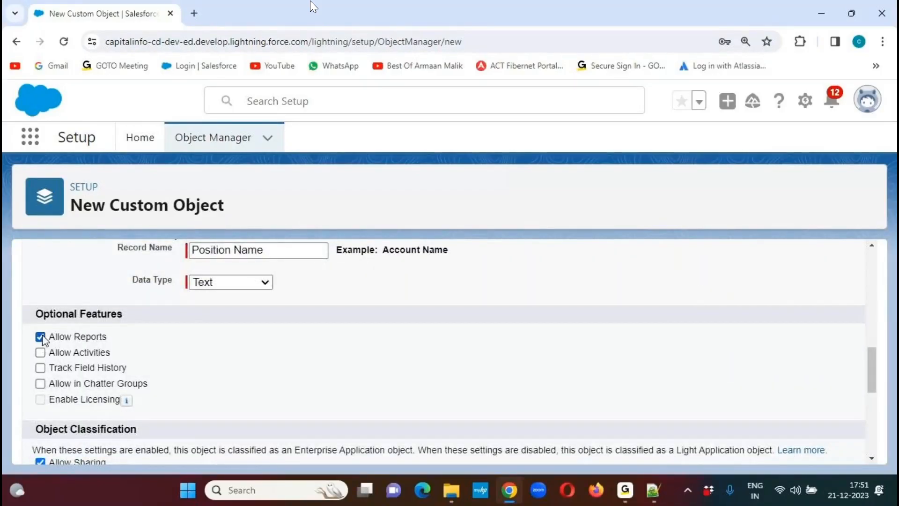
left_click(40, 353)
left_click(40, 368)
left_click(40, 383)
- Enable adding the Notes and Attachments related list to the Position object's default page layout
left_click_drag(876, 360, 866, 403)
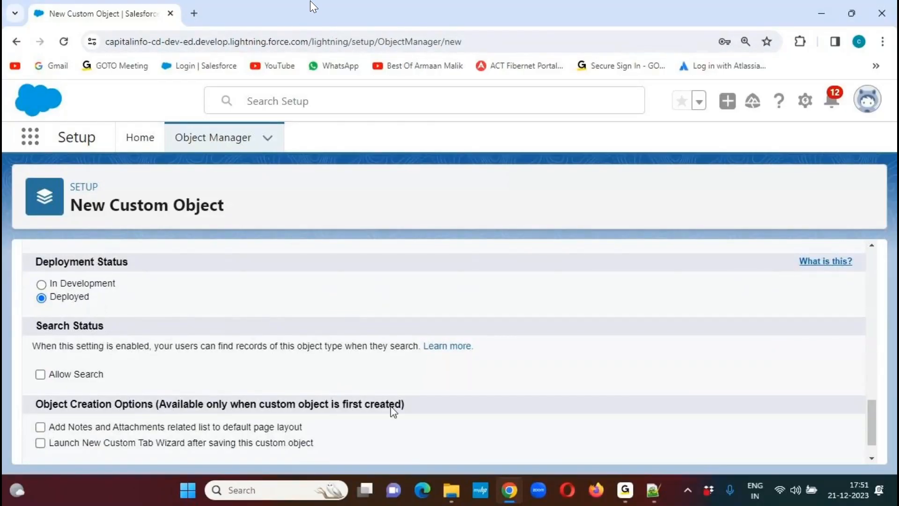
scroll(871, 412, "down", 2)
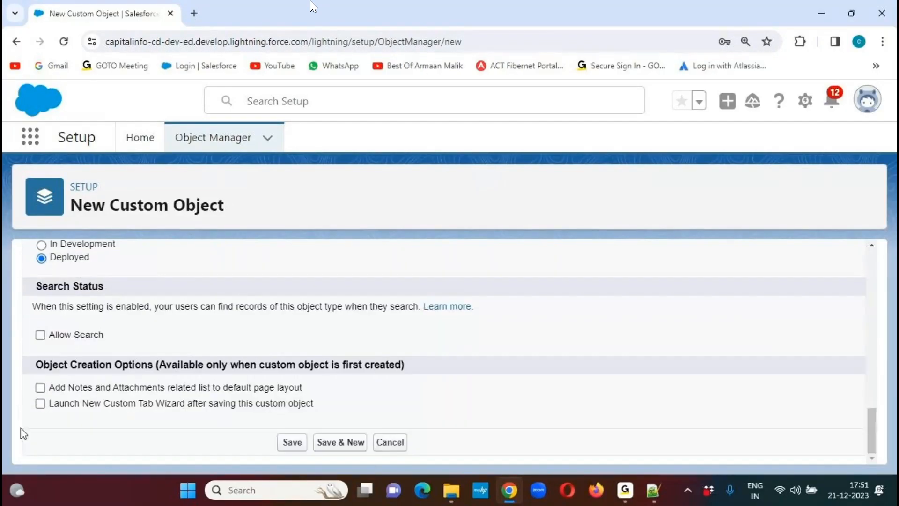
left_click(41, 387)
left_click_drag(70, 388, 319, 399)
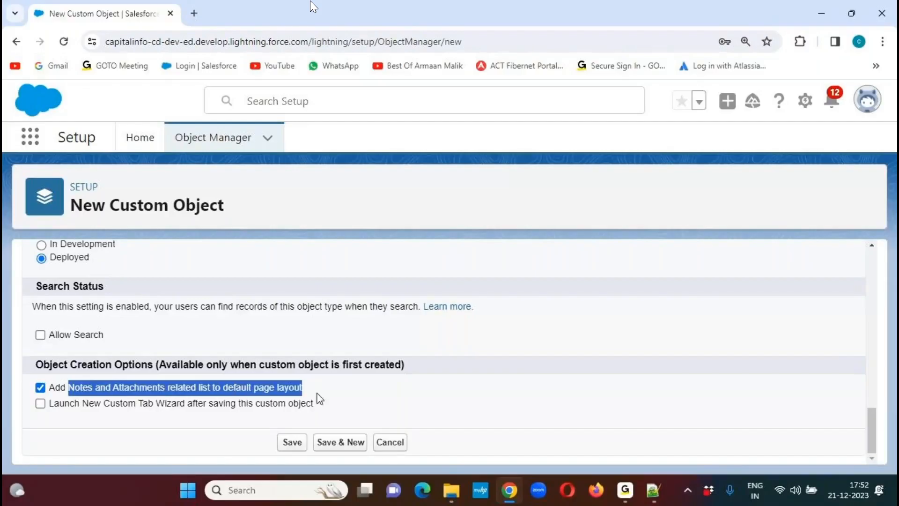
left_click(456, 398)
- Enable launching the New Custom Tab Wizard after saving, and save the Position custom object
left_click(40, 403)
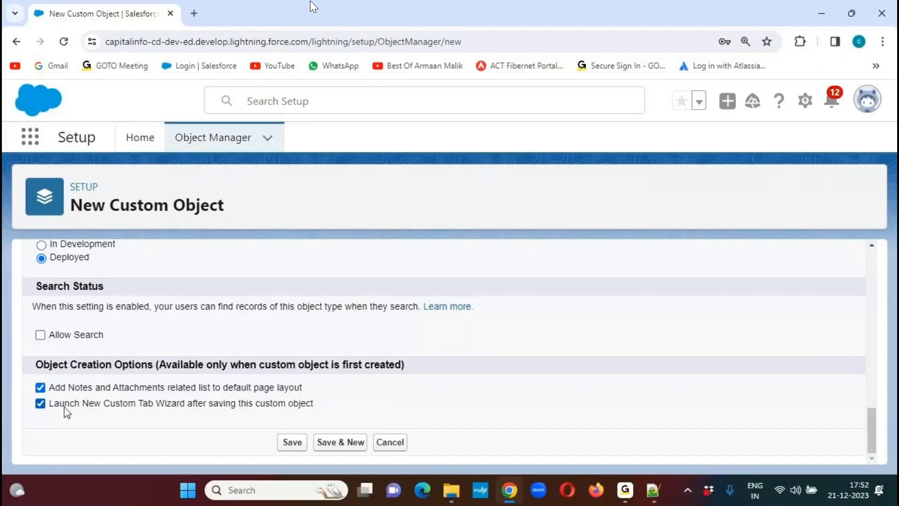
left_click_drag(53, 404, 357, 412)
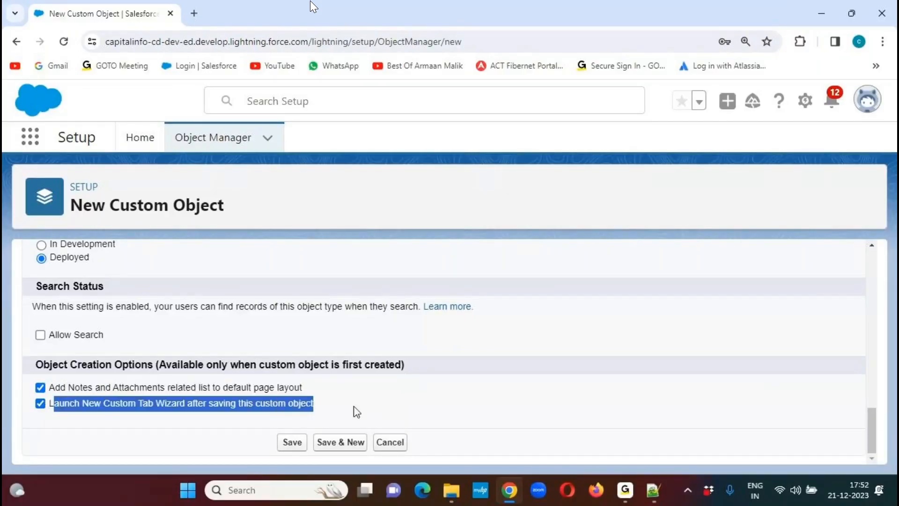
left_click(415, 405)
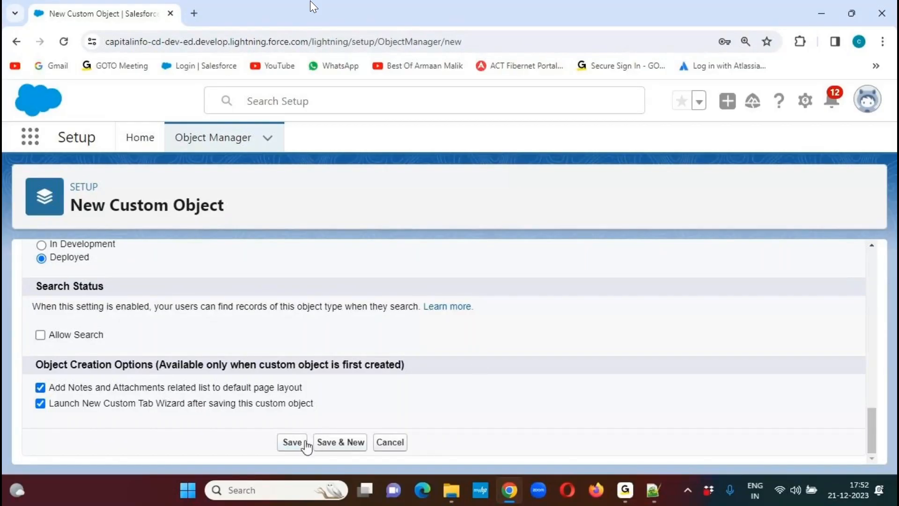
left_click(292, 447)
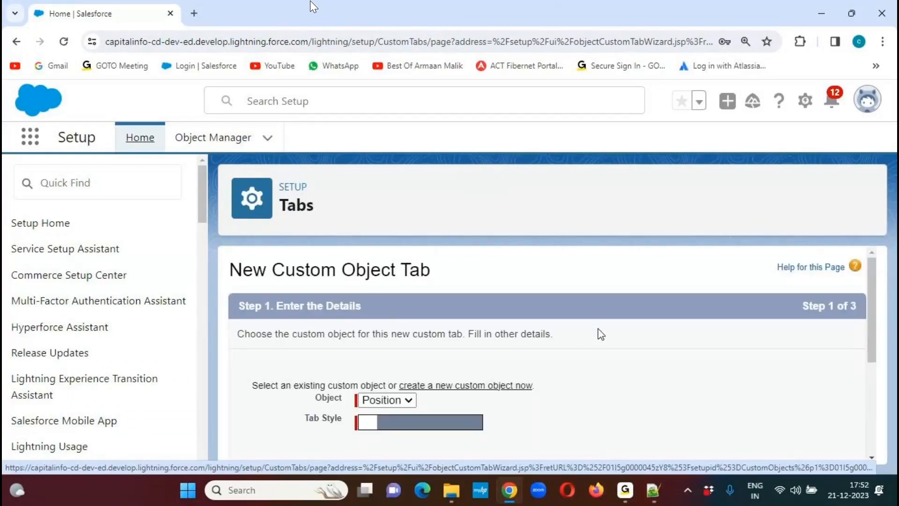
- Choose the Compass tab style for the Position custom object tab and continue to the profile settings
scroll(603, 335, "down", 10)
scroll(872, 337, "up", 10)
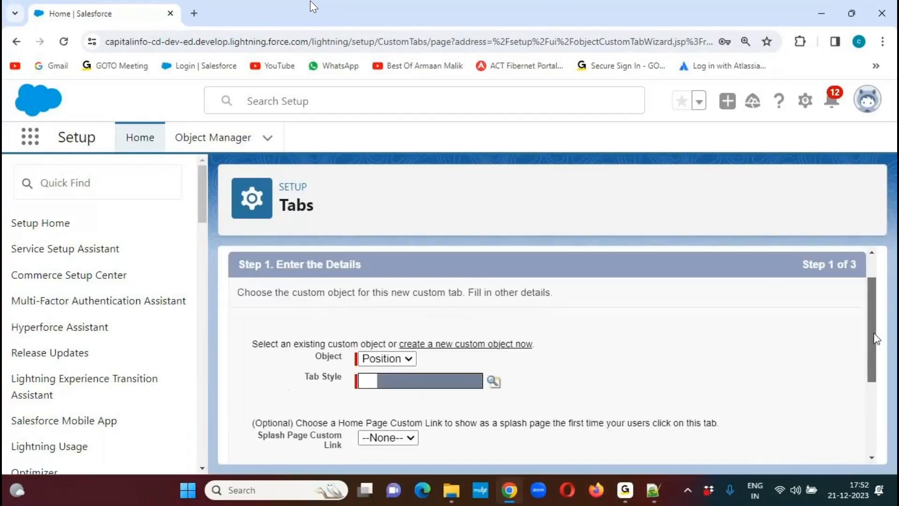
left_click_drag(873, 325, 866, 352)
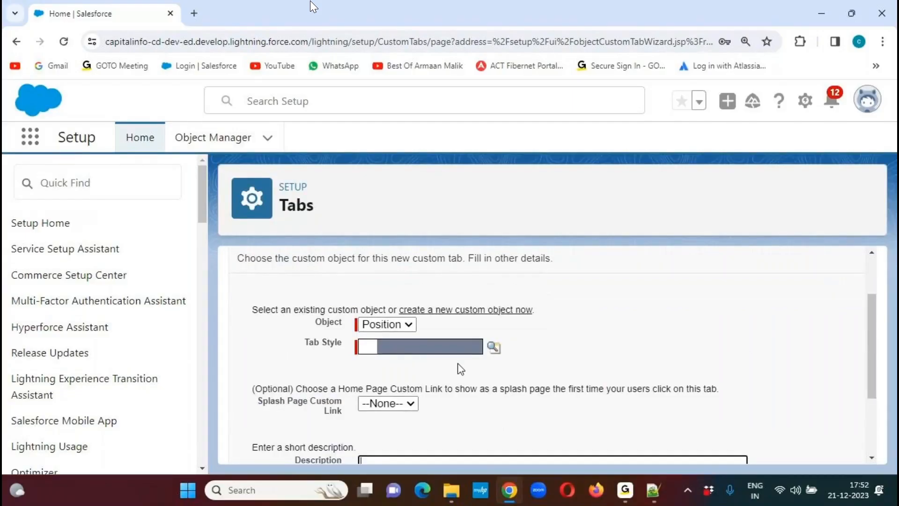
left_click(493, 349)
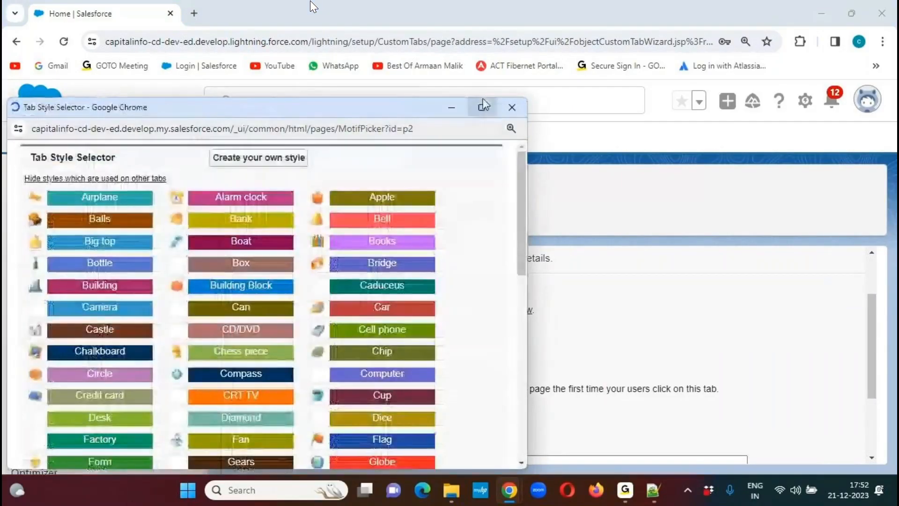
left_click(482, 109)
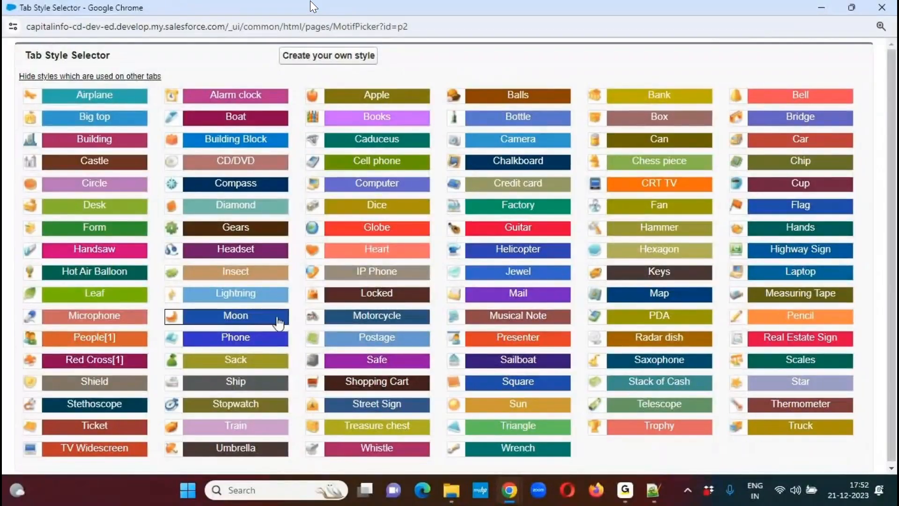
left_click(228, 186)
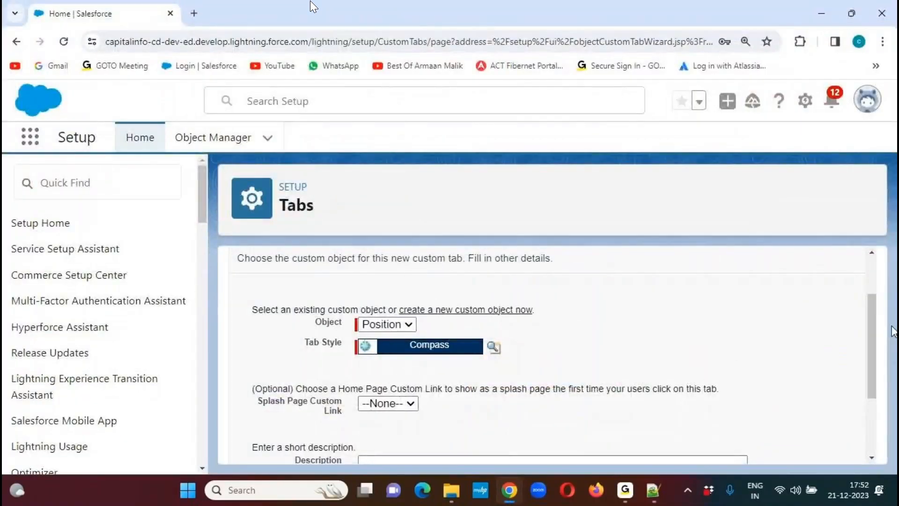
scroll(805, 447, "down", 3)
left_click(805, 444)
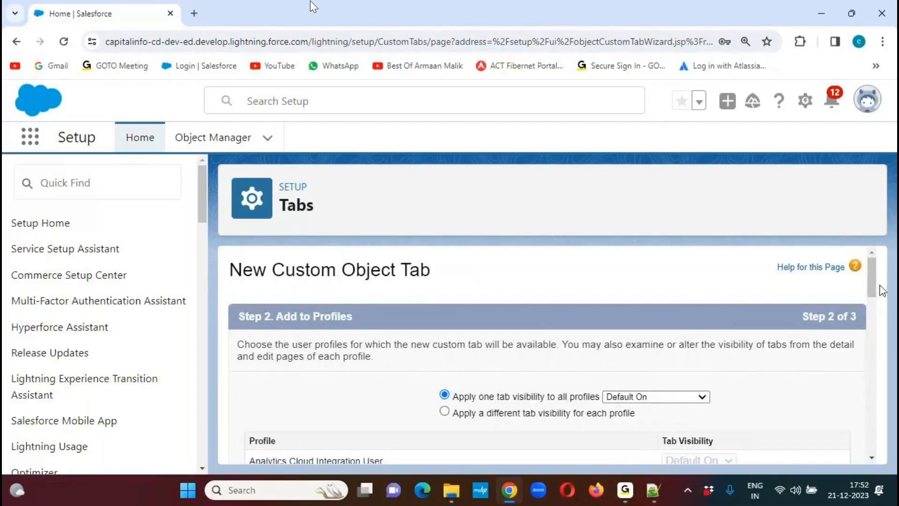
- Keep Default On visibility for all profiles, keep the tab included in all custom apps, and save the Position tab
scroll(656, 298, "down", 3)
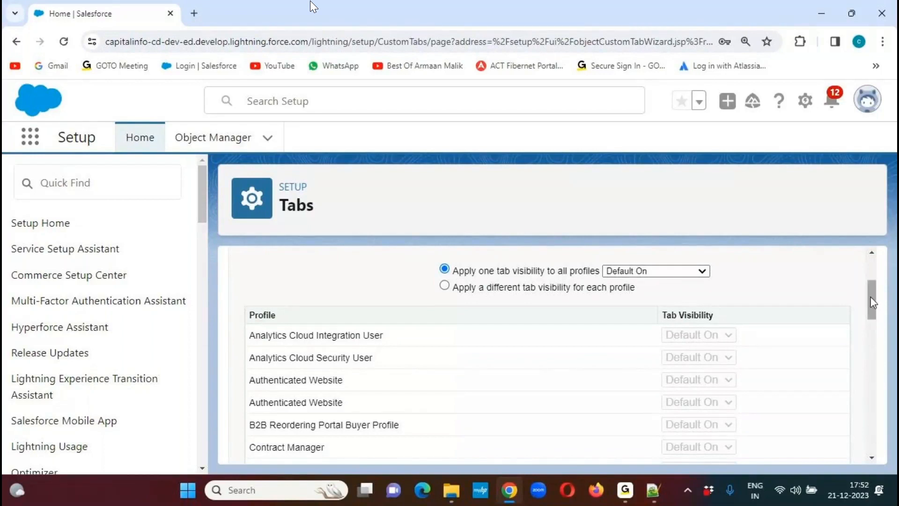
left_click_drag(870, 302, 868, 433)
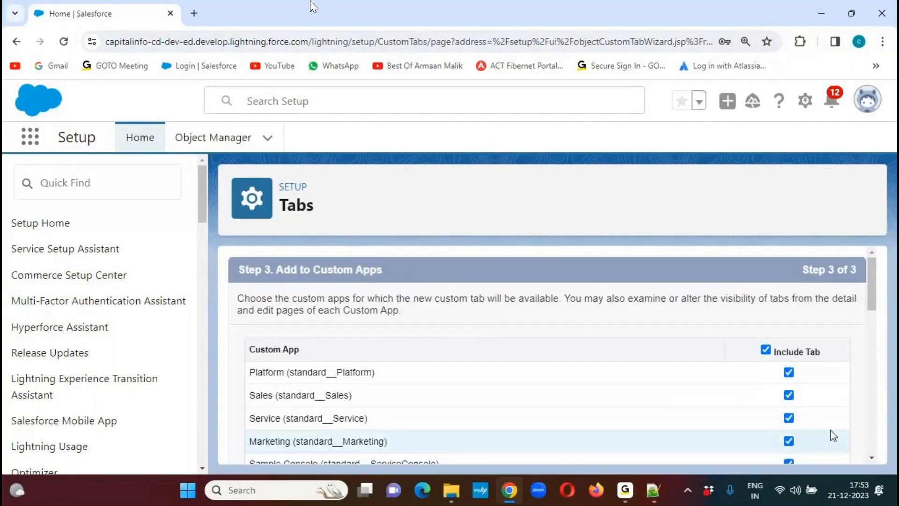
scroll(866, 301, "down", 2)
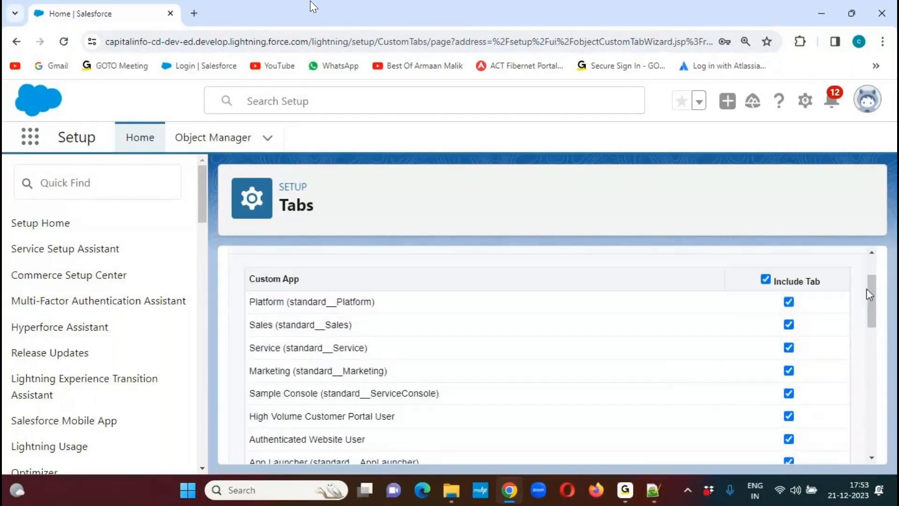
left_click_drag(870, 295, 865, 439)
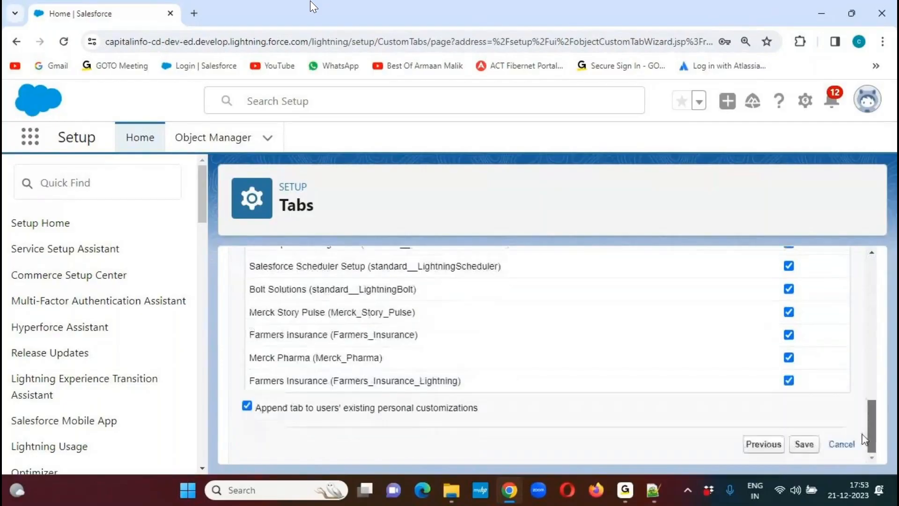
left_click(803, 445)
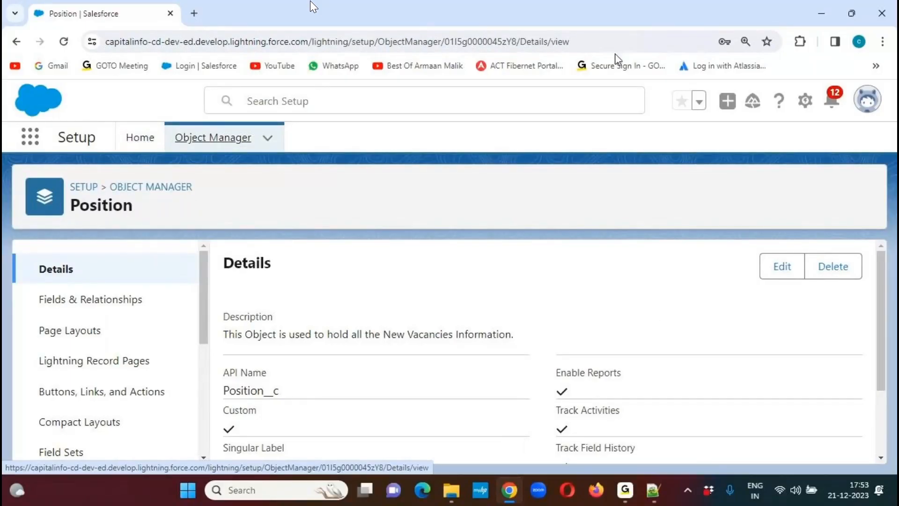
left_click(602, 28)
mouse_move(296, 380)
left_mouse_down()
mouse_move(283, 368)
mouse_move(236, 403)
mouse_move(270, 407)
mouse_move(297, 370)
mouse_move(313, 393)
mouse_move(342, 373)
left_mouse_up()
mouse_move(34, 312)
left_mouse_down()
mouse_move(155, 313)
mouse_move(153, 282)
mouse_move(31, 283)
mouse_move(33, 310)
left_mouse_up()
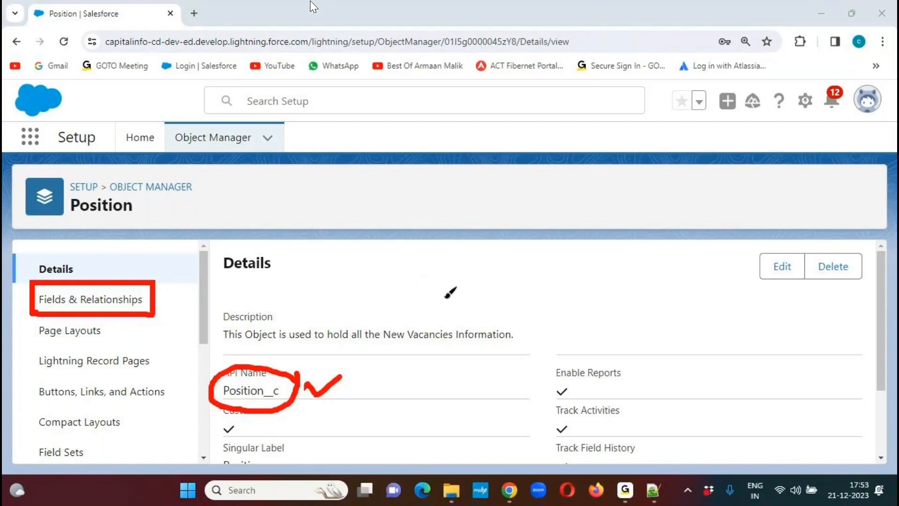
left_click(598, 30)
- Open the Position object's Fields & Relationships list and review the fields it has by default
left_click(73, 301)
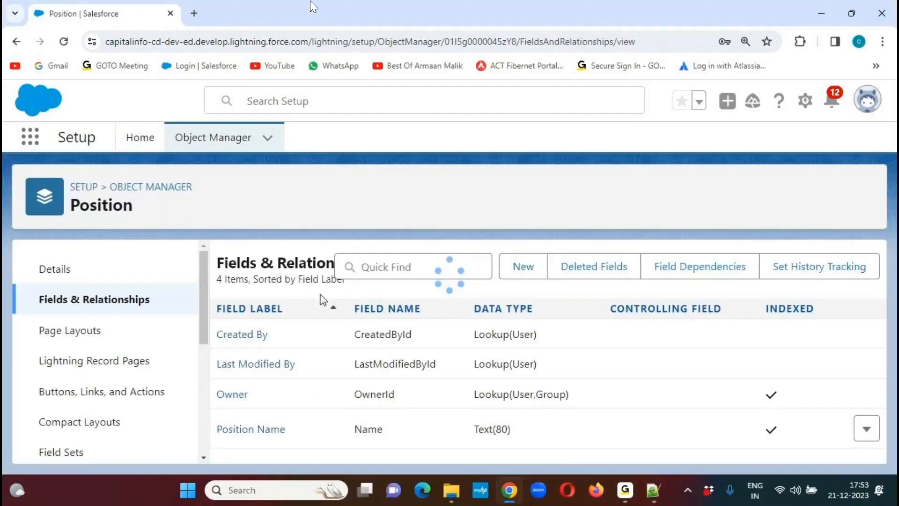
left_click(602, 29)
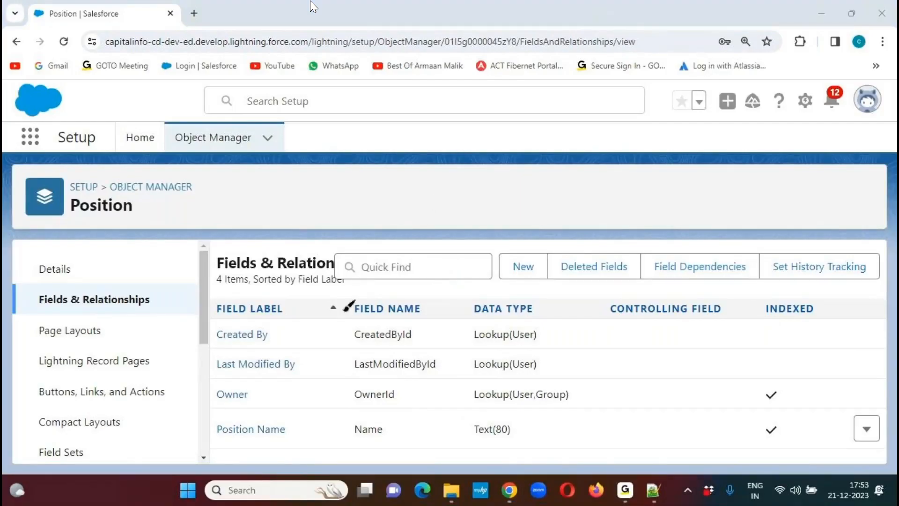
left_click_drag(215, 444, 288, 443)
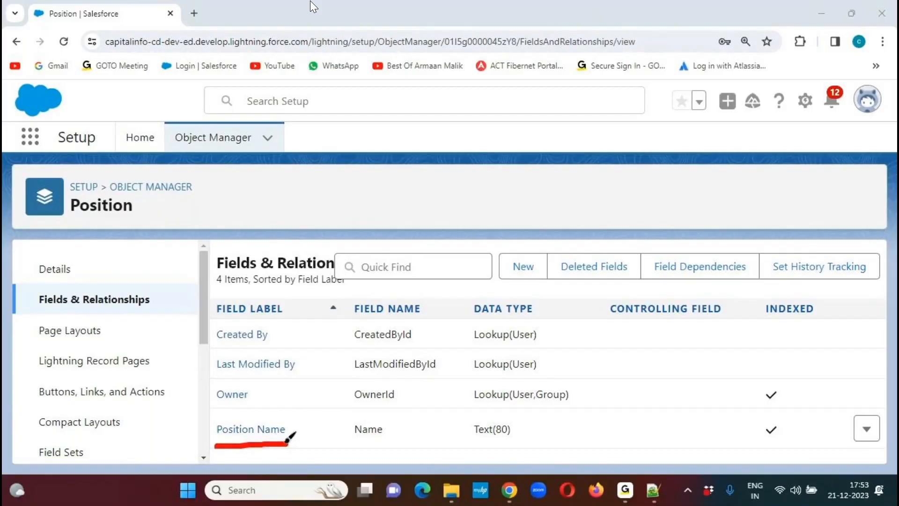
left_click_drag(218, 407, 272, 407)
left_click_drag(211, 346, 283, 350)
left_click_drag(215, 380, 304, 381)
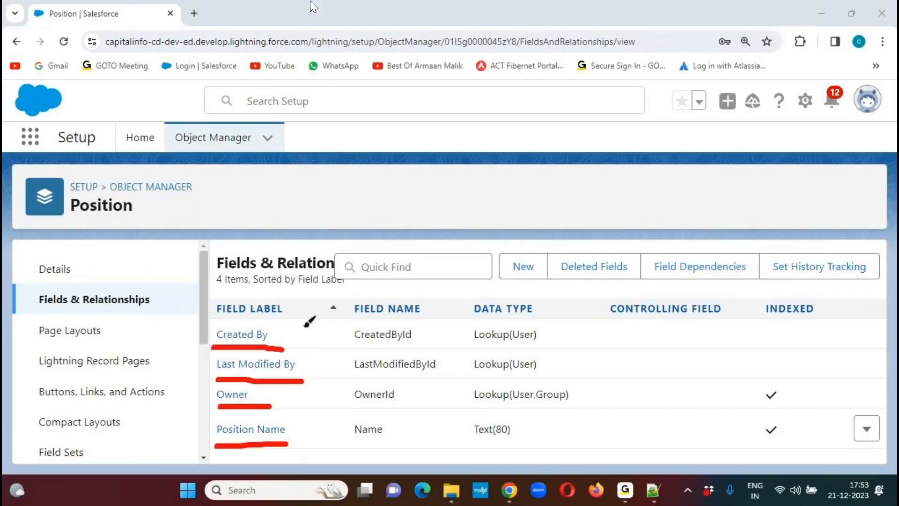
mouse_move(291, 320)
left_mouse_down()
mouse_move(319, 321)
mouse_move(312, 451)
mouse_move(291, 457)
left_mouse_up()
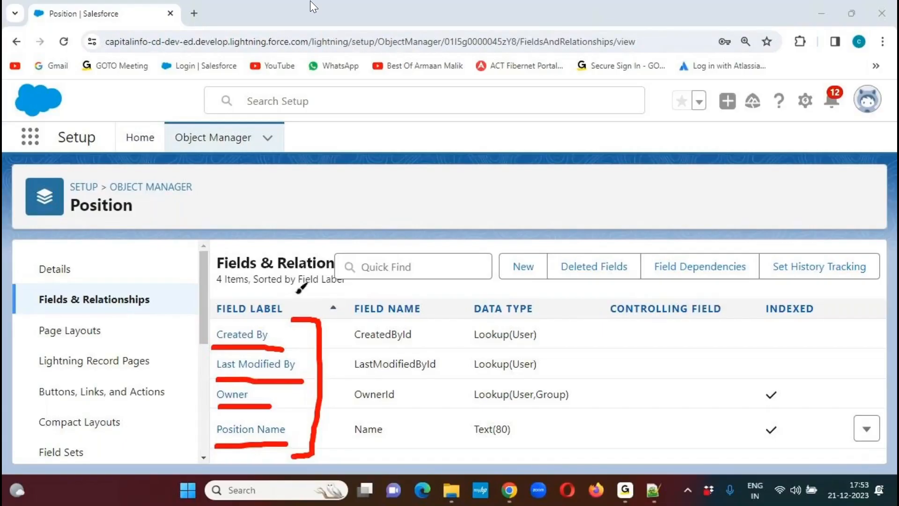
left_click(604, 35)
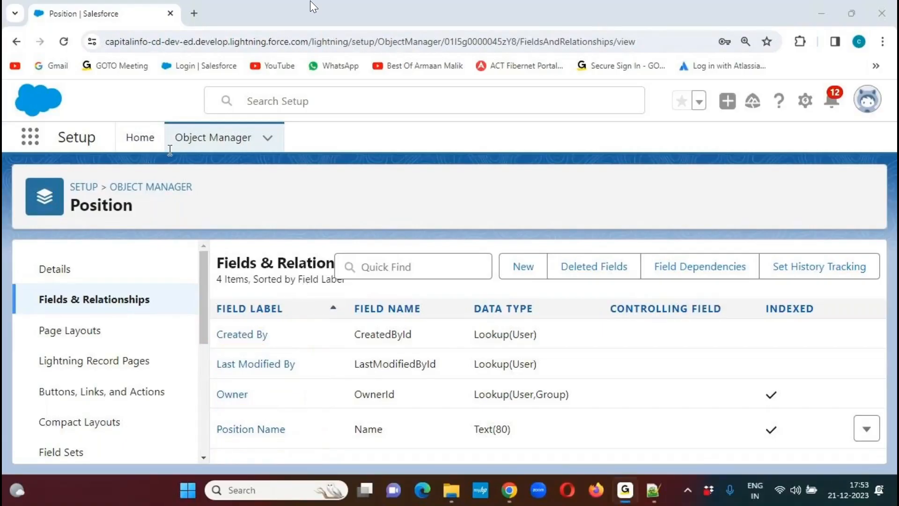
- Open the LG Sales app in a new browser tab and go to its Positions page
left_click(74, 118)
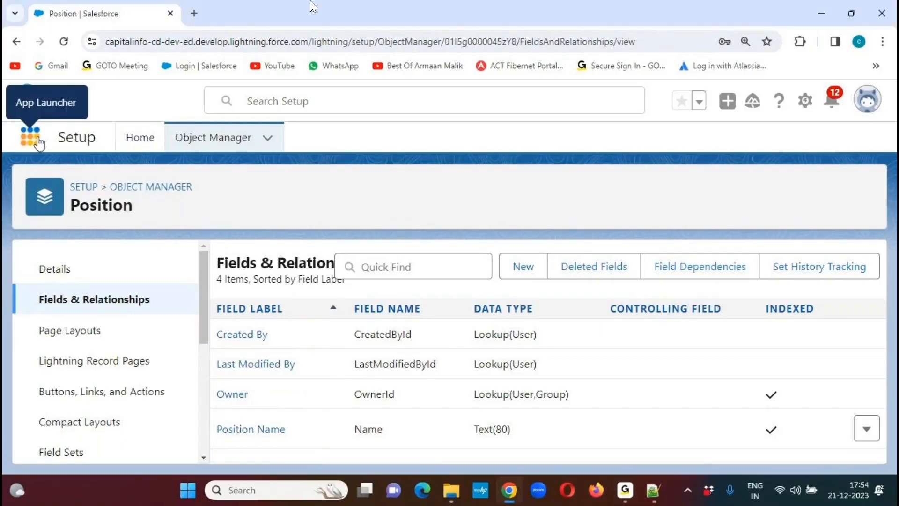
left_click(32, 138)
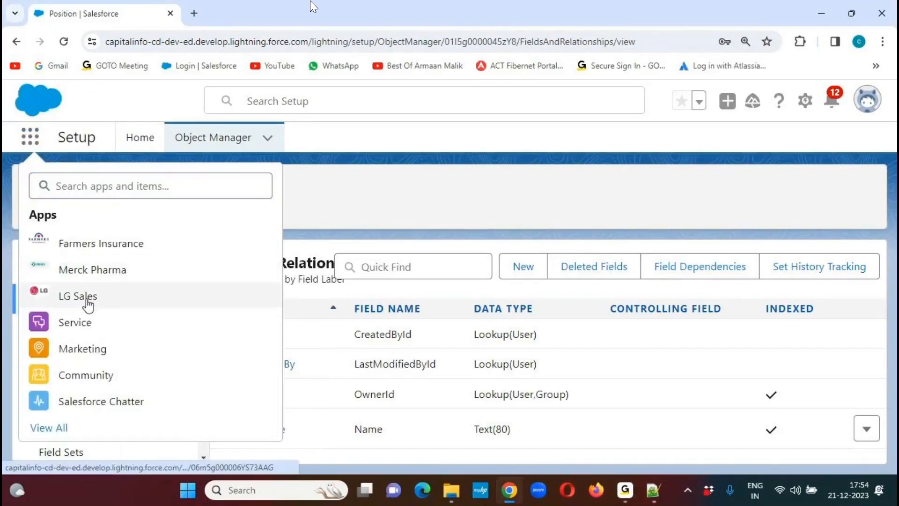
right_click(89, 304)
left_click(181, 154)
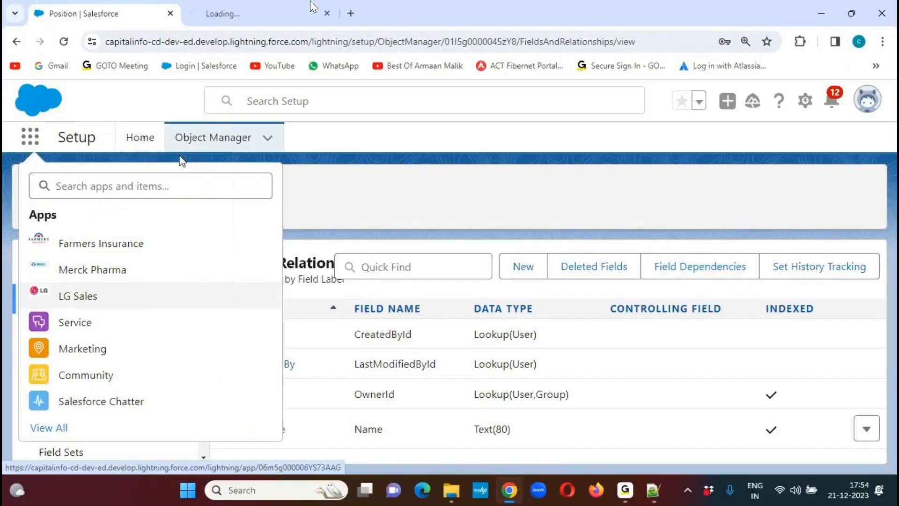
left_click(251, 10)
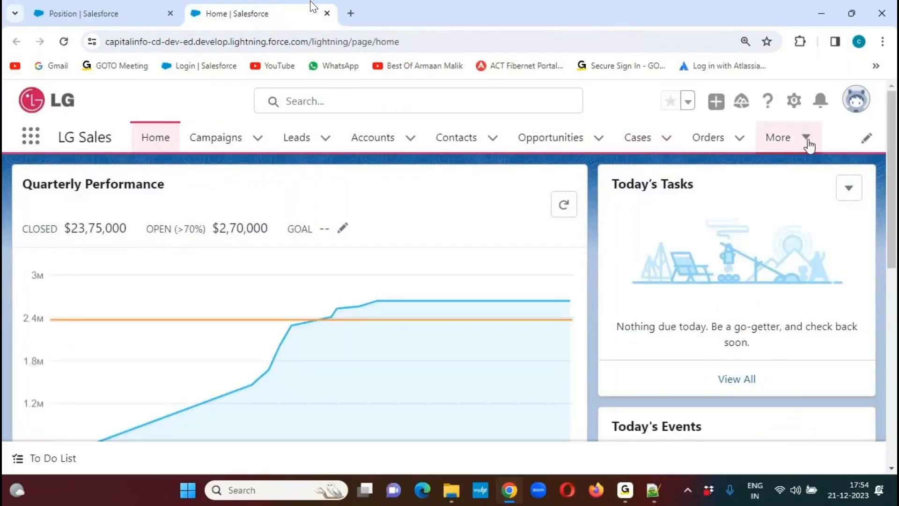
left_click(807, 141)
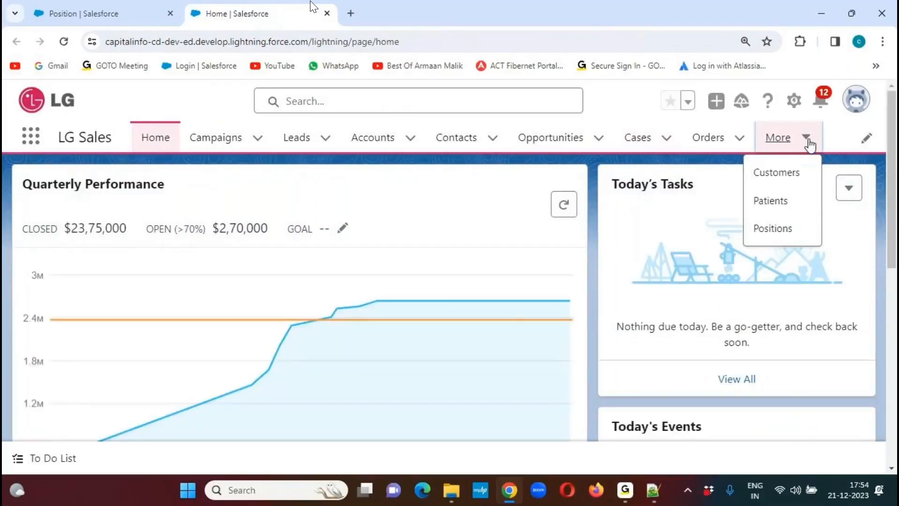
left_click(773, 229)
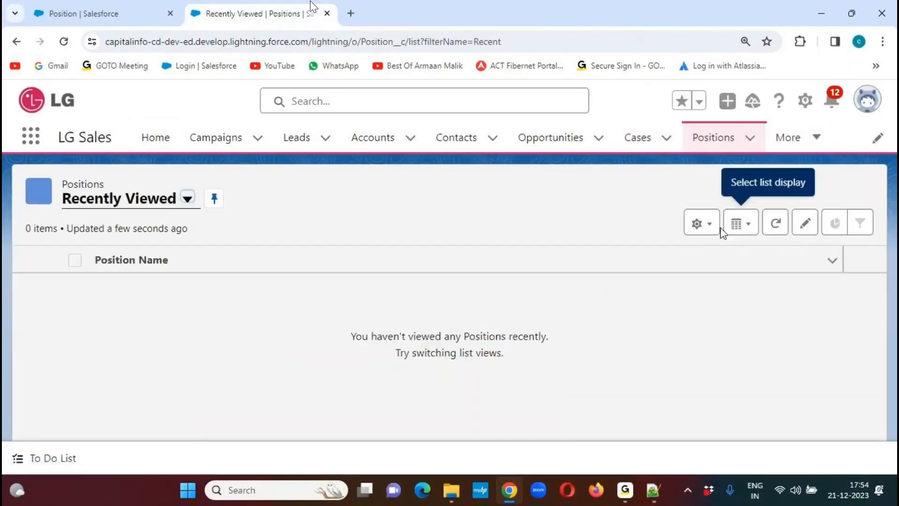
- Switch Positions to the All list view and pin it, and move the Positions tab directly after Home
left_click(187, 199)
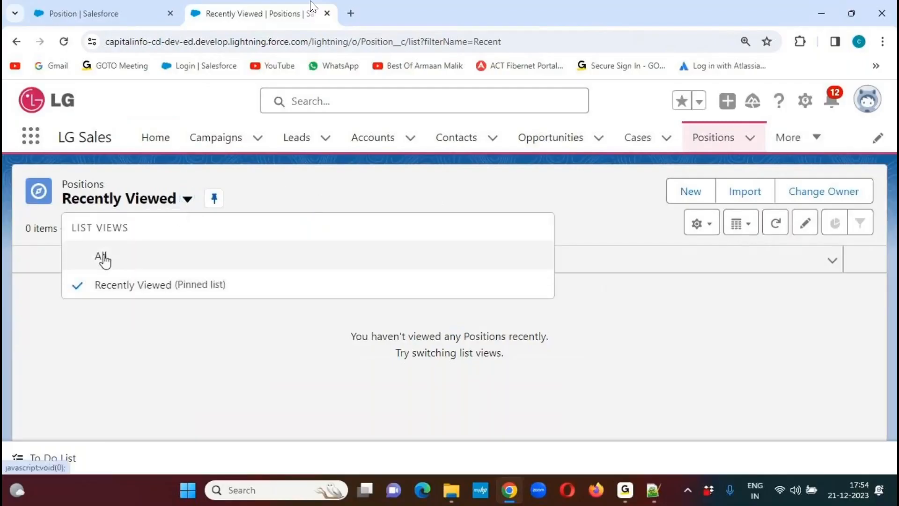
left_click(102, 257)
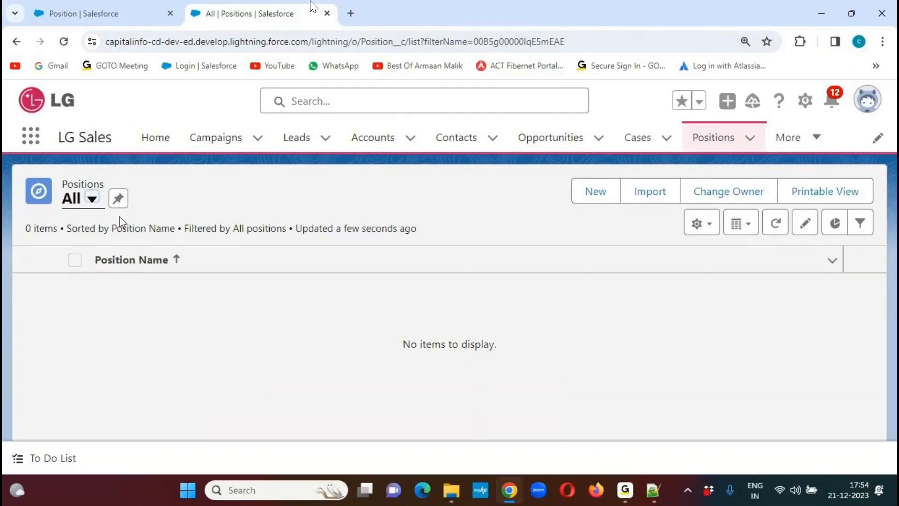
left_click(118, 198)
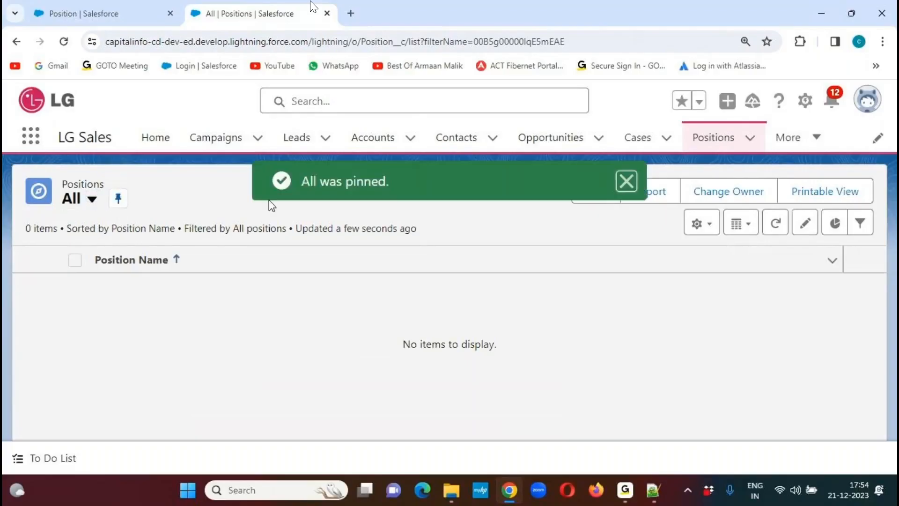
left_click(626, 186)
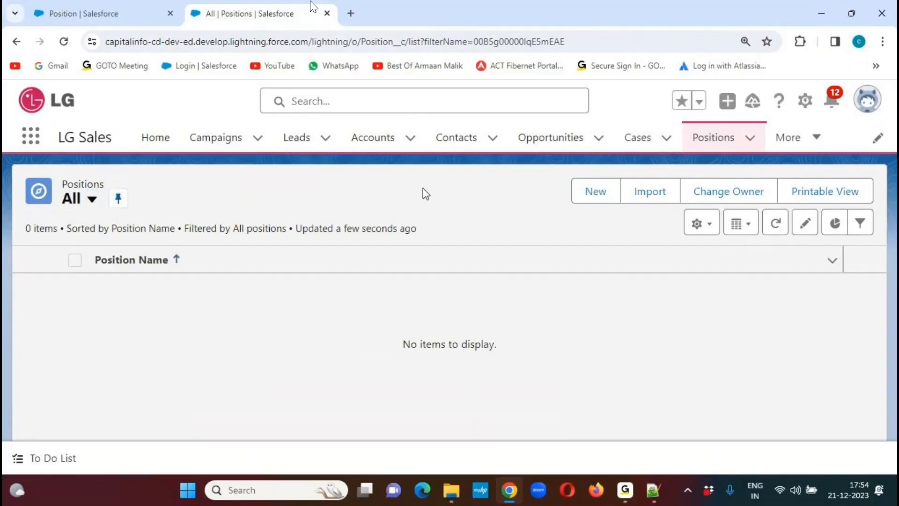
left_click_drag(714, 140, 235, 141)
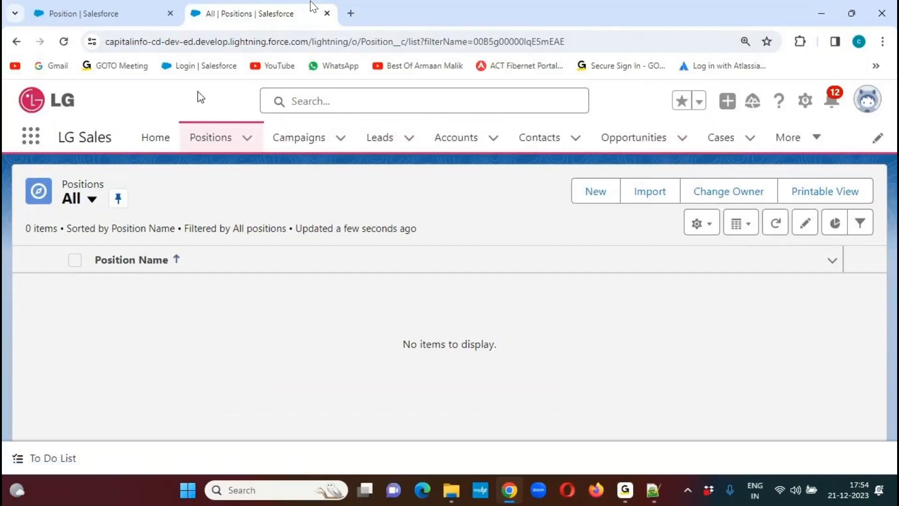
- Open the new Position record form, review which fields it offers, and close it without saving
left_click(595, 193)
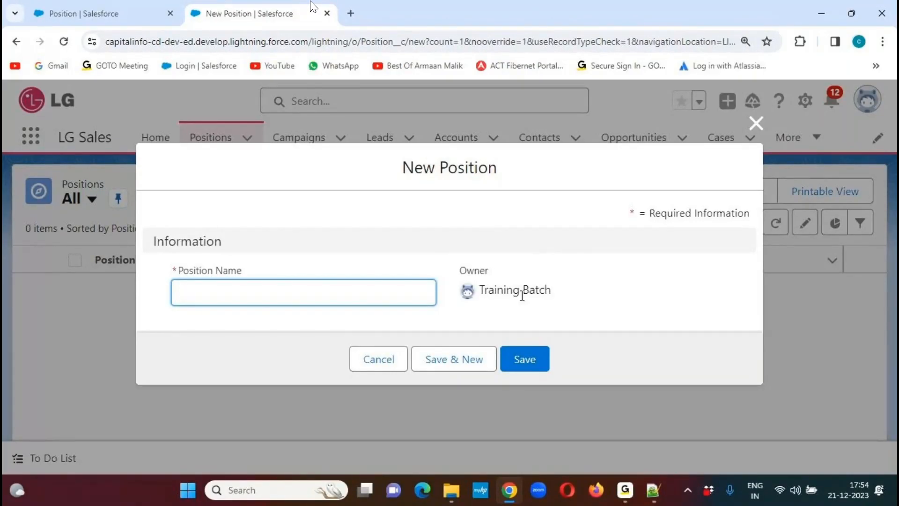
left_click(594, 32)
left_click_drag(173, 298, 327, 296)
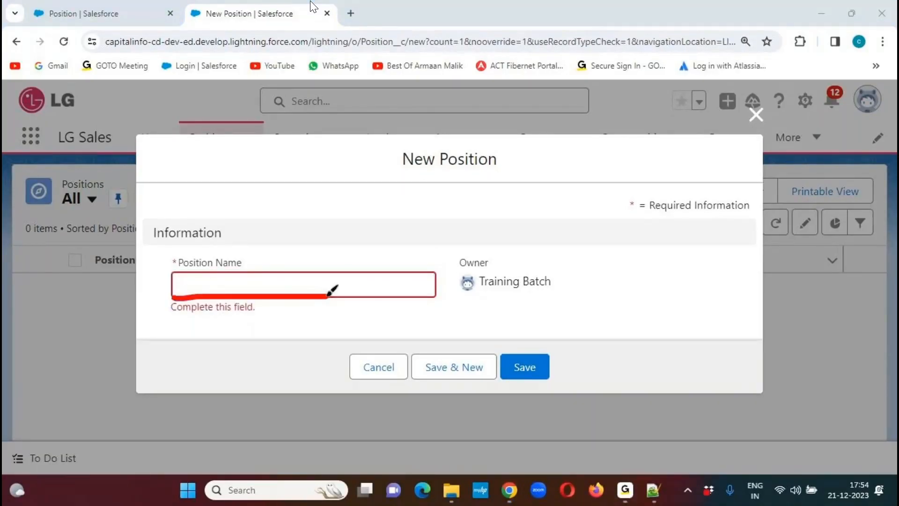
left_click_drag(302, 257, 363, 308)
left_click_drag(350, 254, 296, 333)
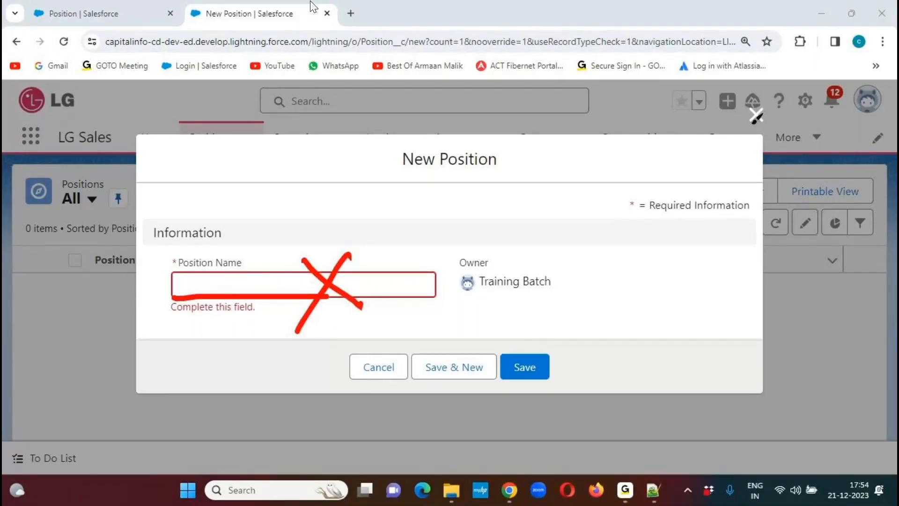
left_click(603, 30)
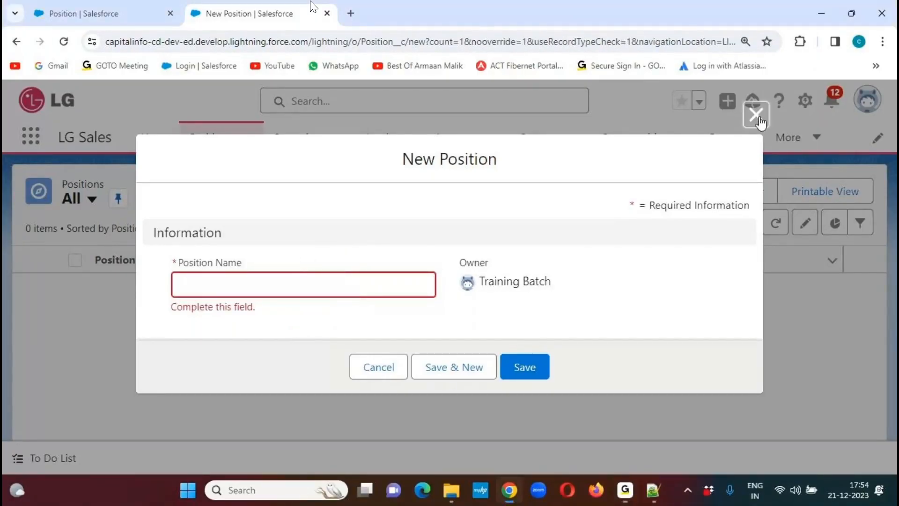
left_click(755, 114)
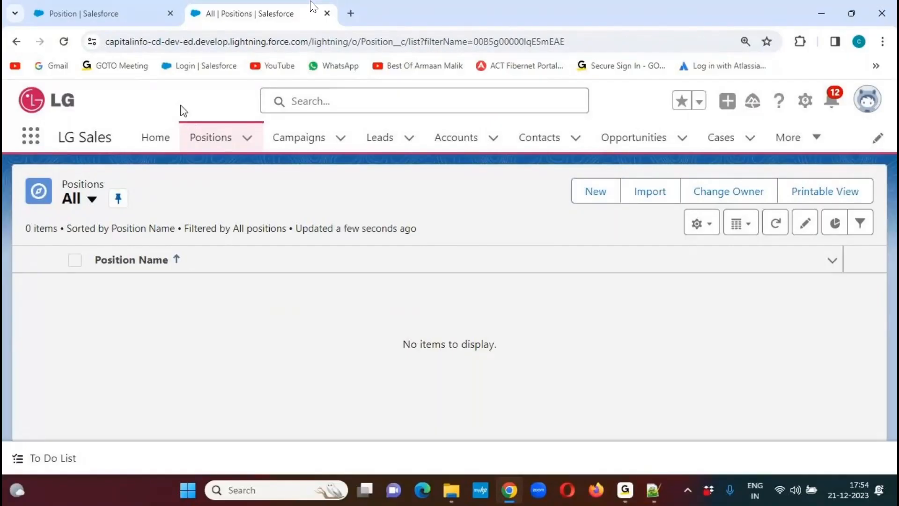
- Close the browser tab that holds the Position object's setup page
left_click(170, 13)
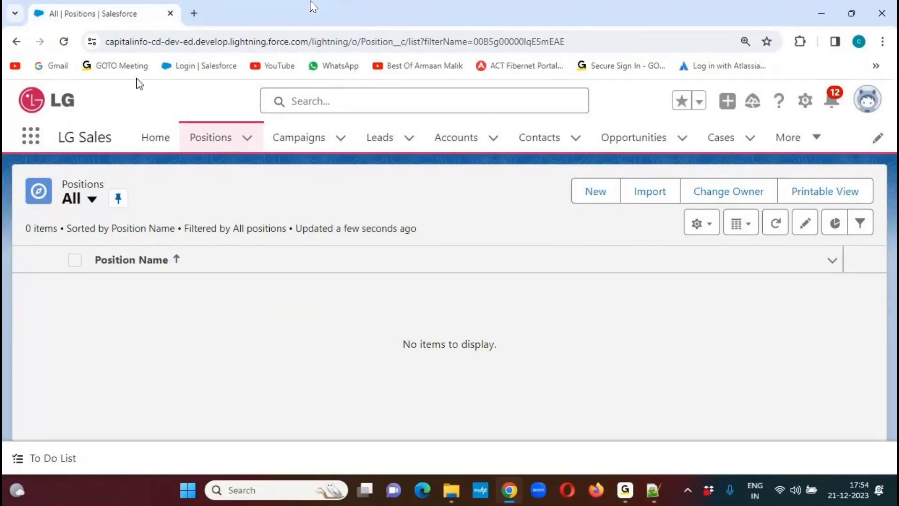
- Switch to the Salesforce CRM notes in Notepad++ and review the Position use case's field list, from Position Name to Position ID, ending on Location
left_click(654, 496)
left_click_drag(169, 171, 475, 171)
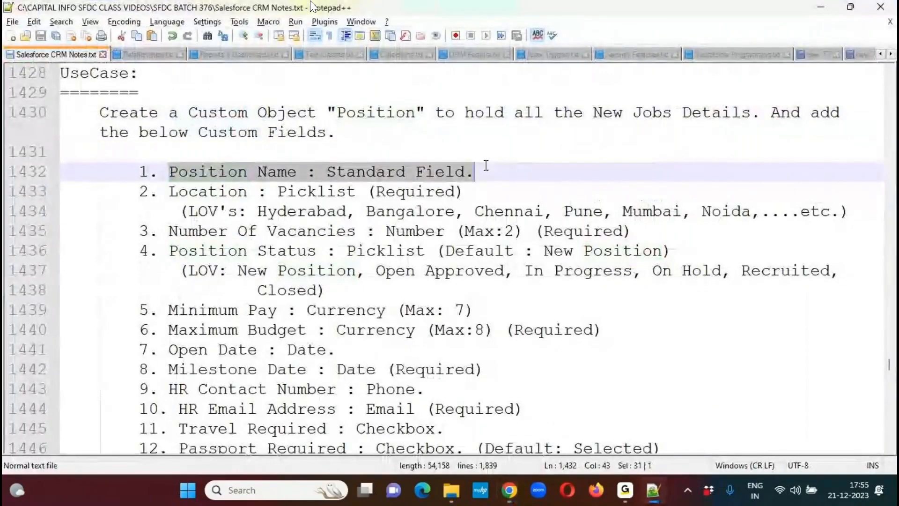
left_click_drag(169, 191, 554, 132)
scroll(892, 74, "up", 3)
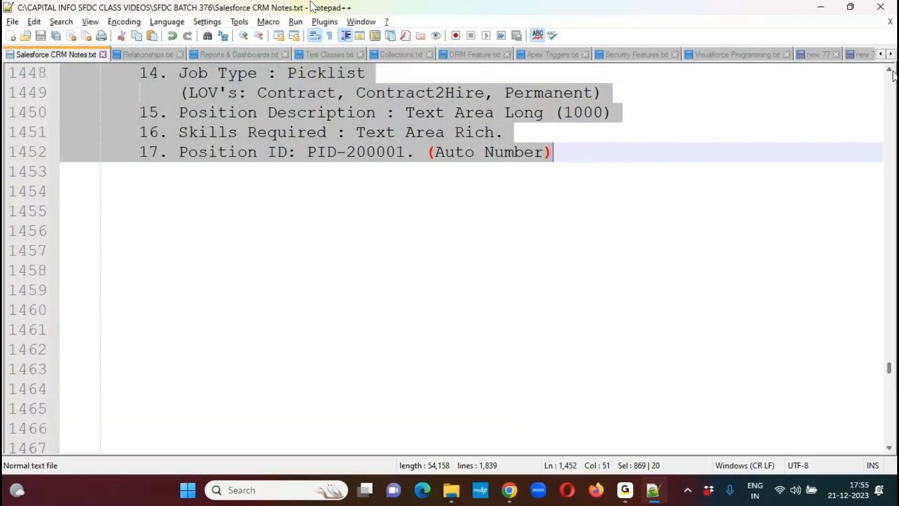
scroll(892, 75, "up", 4)
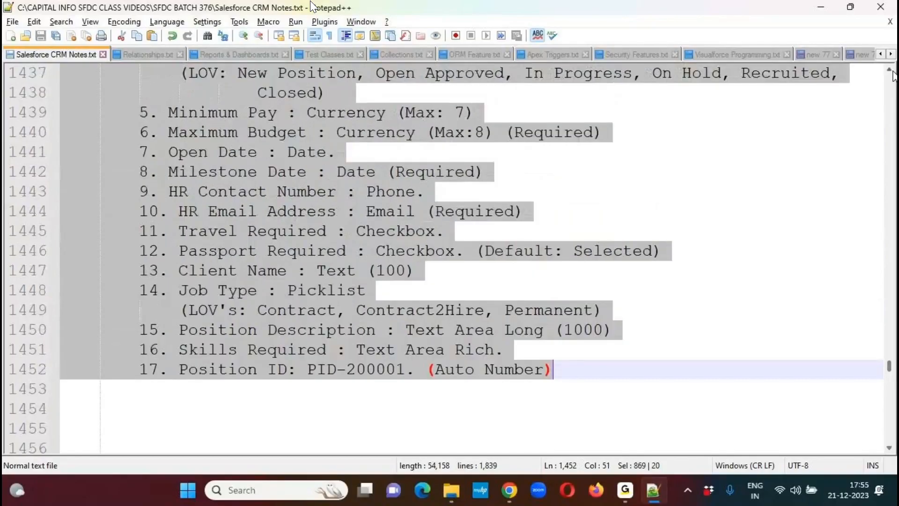
scroll(892, 75, "up", 1)
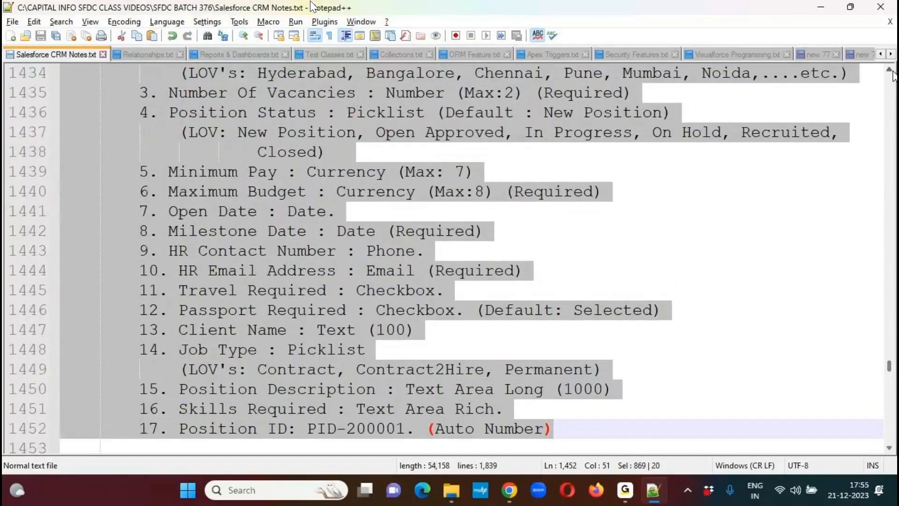
scroll(893, 75, "up", 2)
left_click(306, 92)
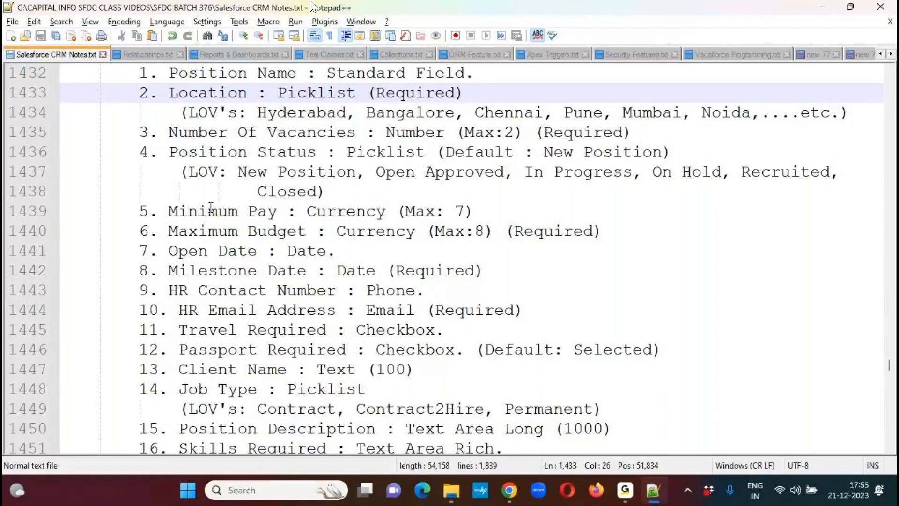
double_click(224, 93)
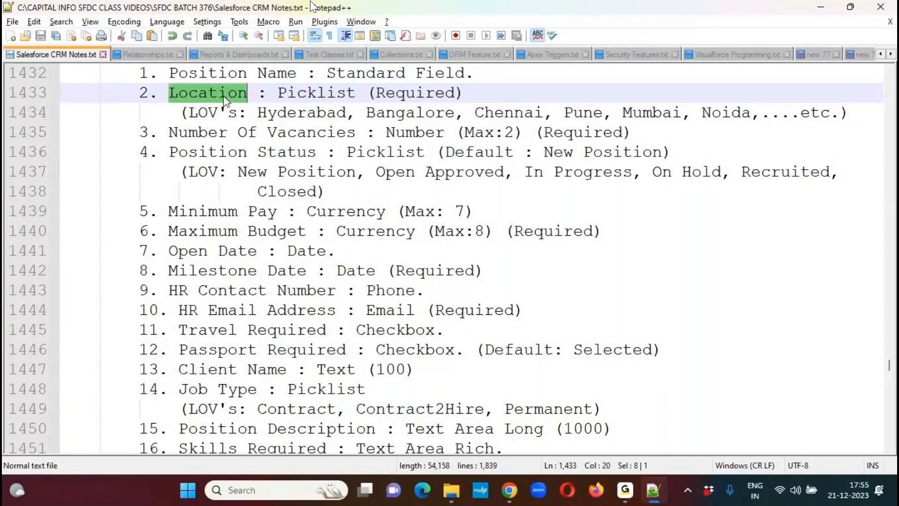
- Switch back to Salesforce in Chrome and open the Position object's setup page for editing from its list view
mouse_move(509, 490)
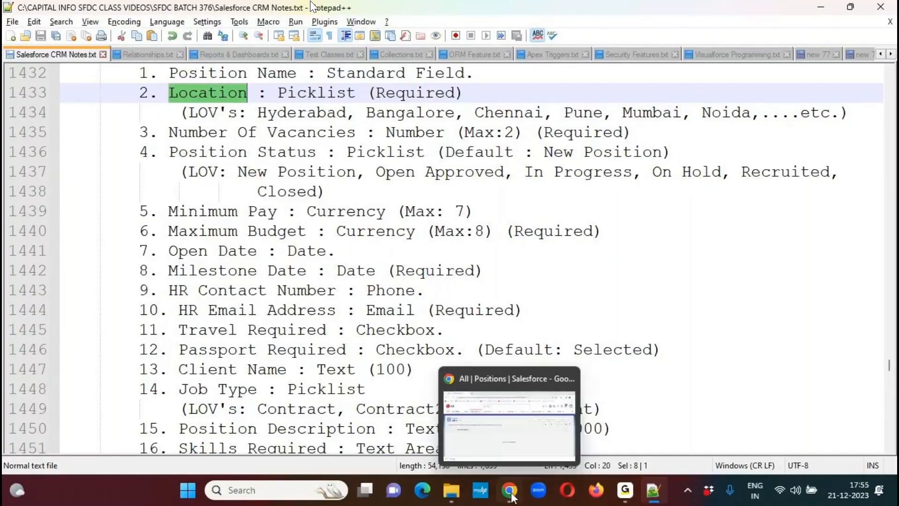
left_click(515, 383)
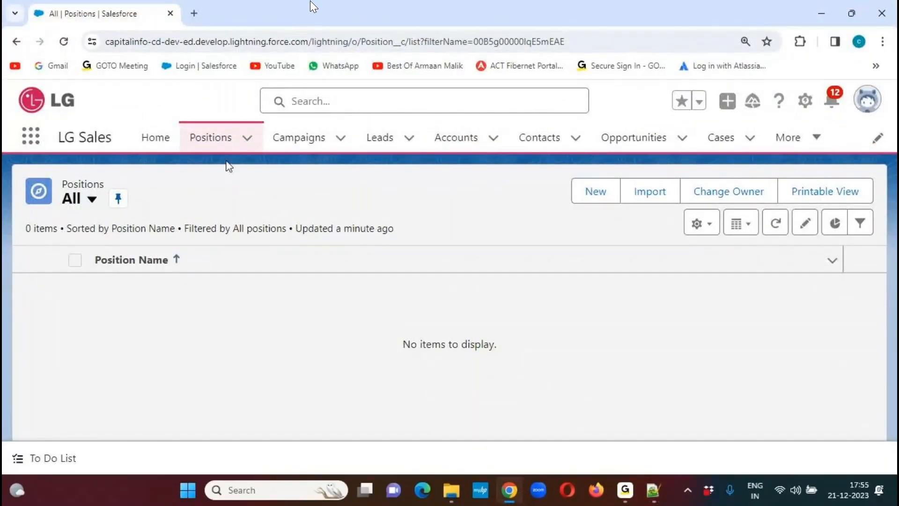
left_click(215, 147)
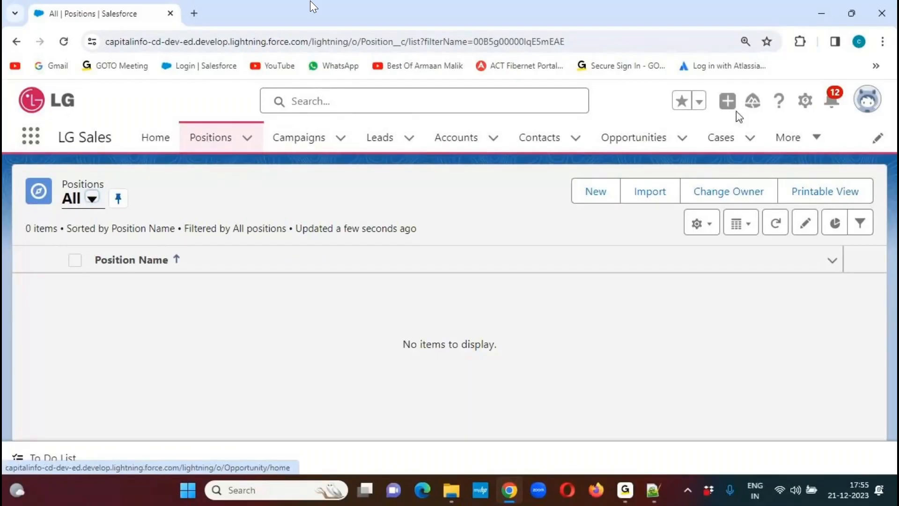
left_click(805, 101)
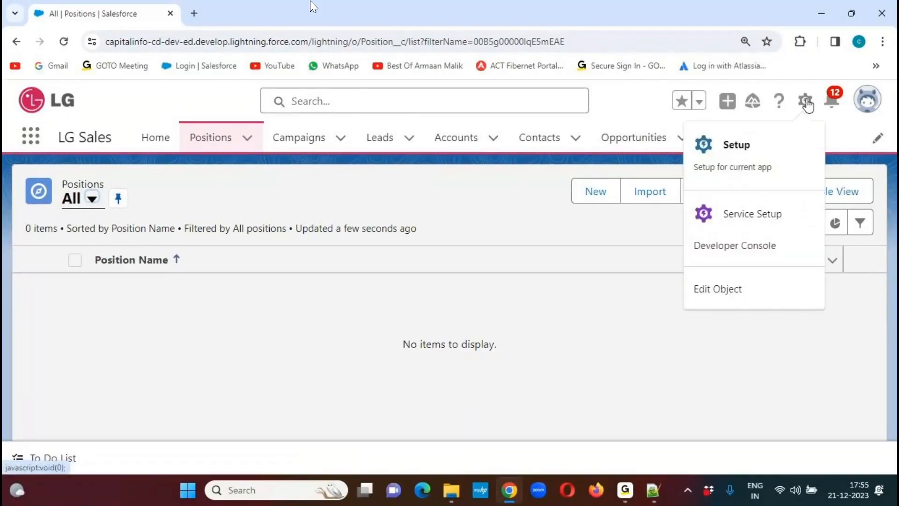
left_click(724, 289)
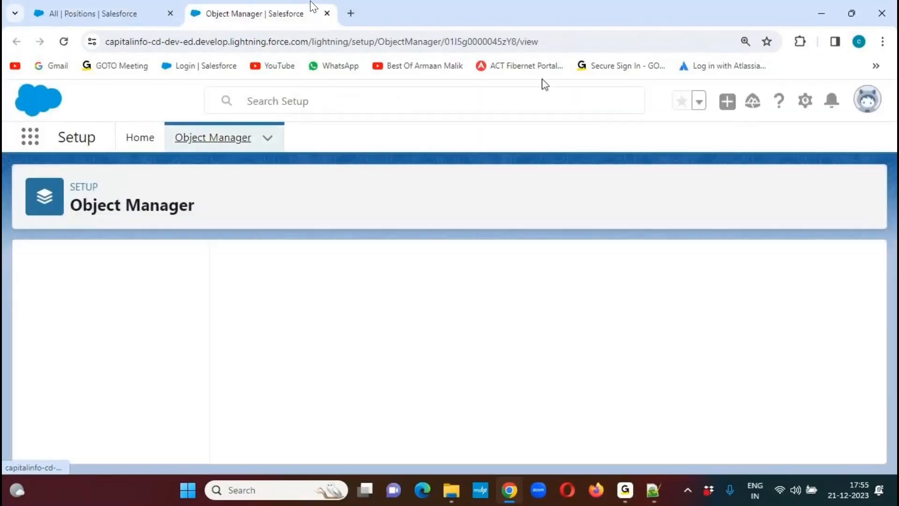
- Go to the Position object's Fields & Relationships and start creating a new custom field
mouse_move(136, 186)
left_mouse_down()
mouse_move(88, 180)
mouse_move(147, 169)
mouse_move(120, 177)
left_mouse_up()
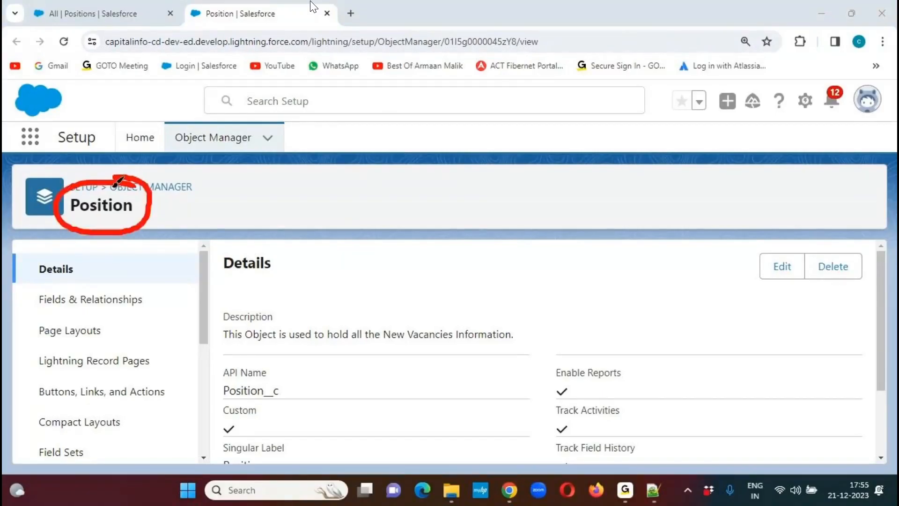
left_click_drag(218, 401, 316, 401)
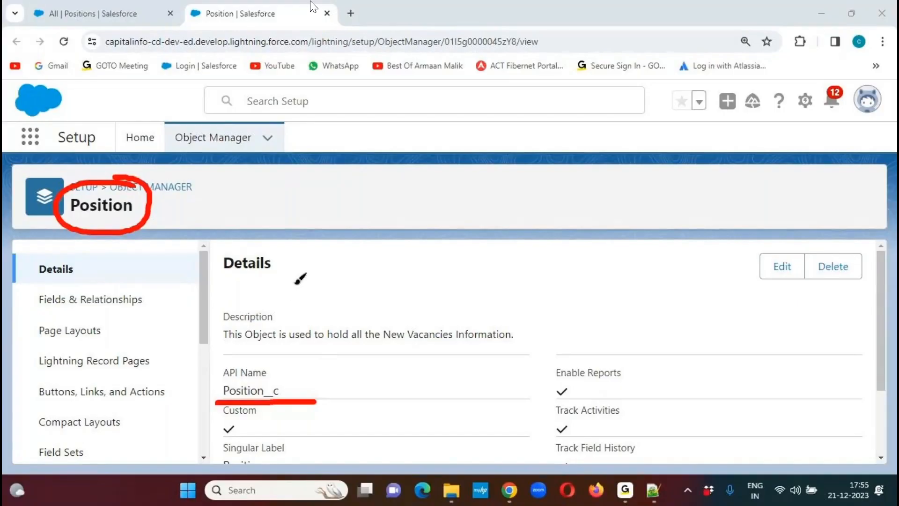
mouse_move(161, 285)
left_mouse_down()
mouse_move(39, 277)
mouse_move(29, 291)
mouse_move(89, 323)
mouse_move(163, 310)
mouse_move(159, 279)
mouse_move(215, 287)
left_mouse_up()
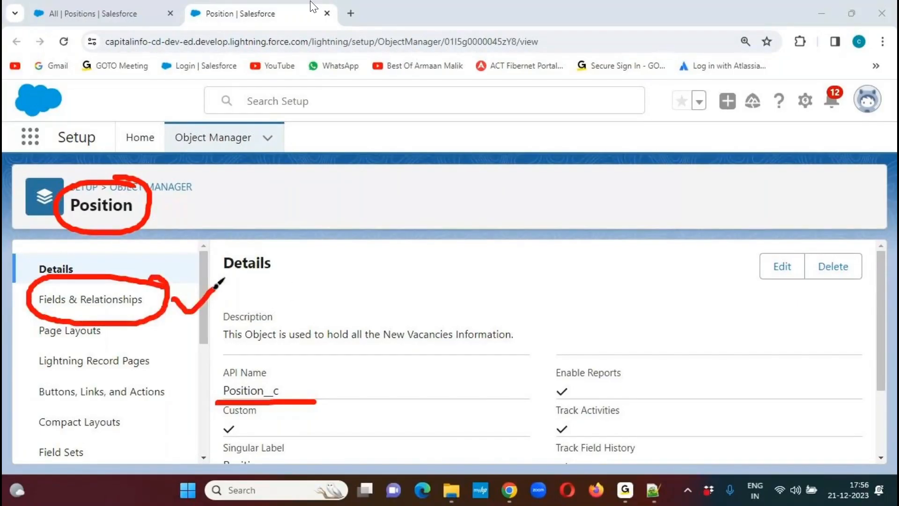
left_click(598, 37)
left_click(120, 302)
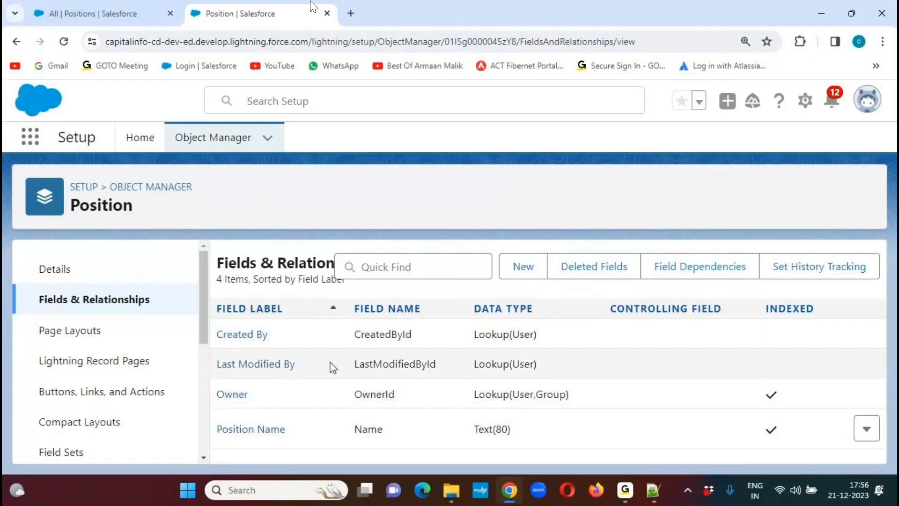
mouse_move(533, 242)
left_mouse_down()
mouse_move(485, 266)
mouse_move(553, 276)
mouse_move(518, 231)
mouse_move(526, 243)
mouse_move(571, 208)
left_mouse_up()
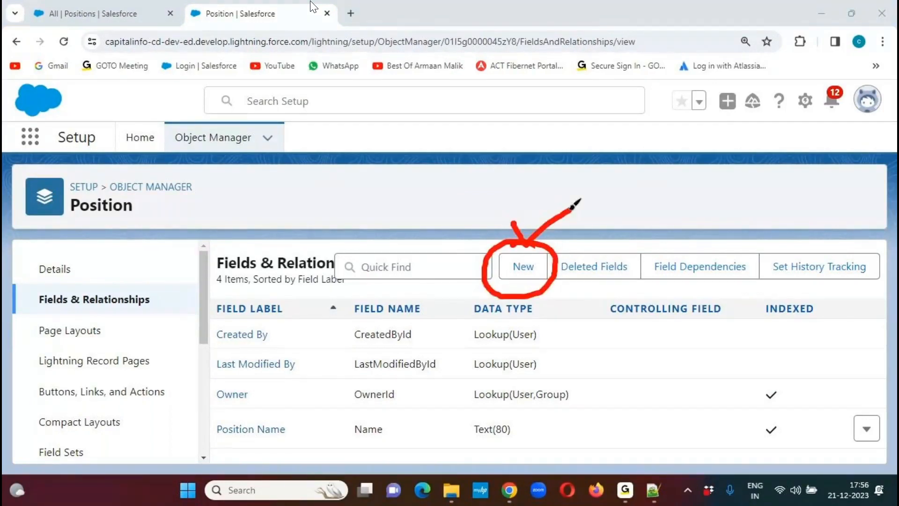
left_click(601, 35)
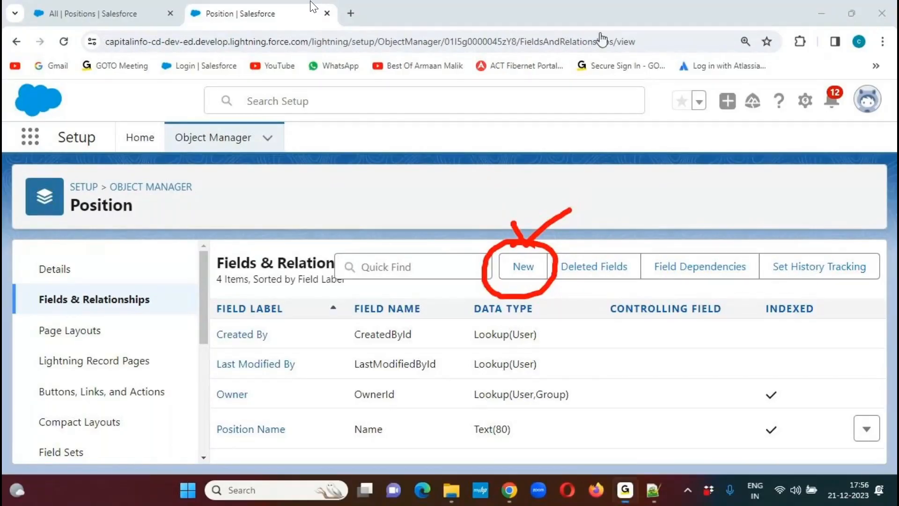
left_click(524, 269)
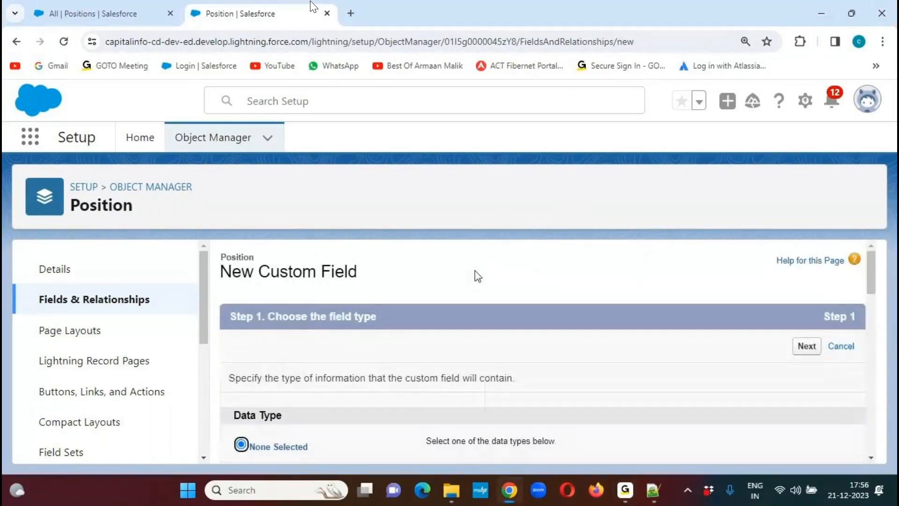
- Review the Auto Number, Formula, Roll-Up Summary and relationship data types offered for the new custom field
scroll(877, 268, "down", 1)
scroll(871, 276, "down", 4)
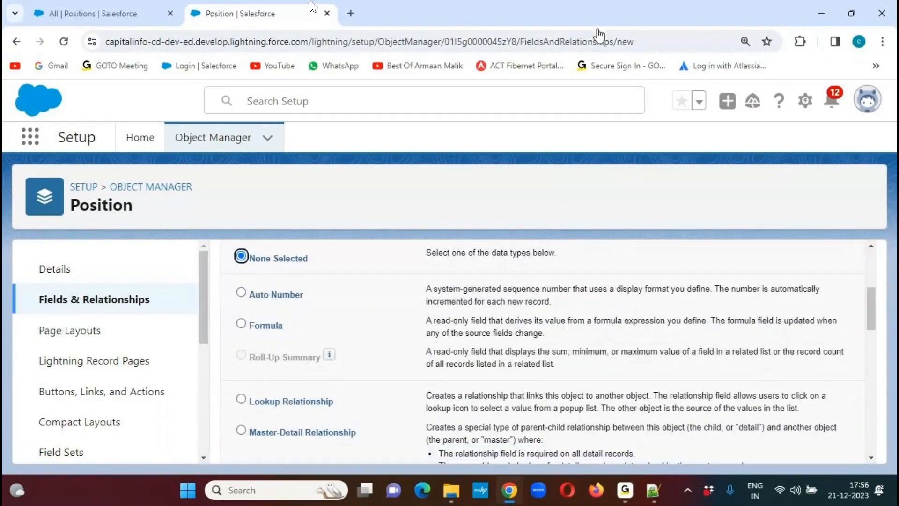
left_click_drag(235, 307, 312, 312)
left_click_drag(234, 336, 304, 341)
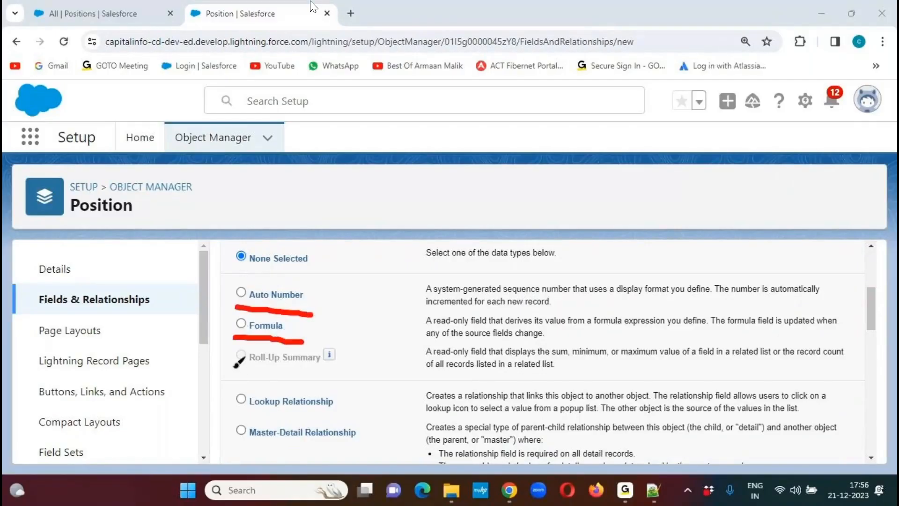
left_click_drag(233, 367, 341, 369)
left_click_drag(243, 410, 365, 418)
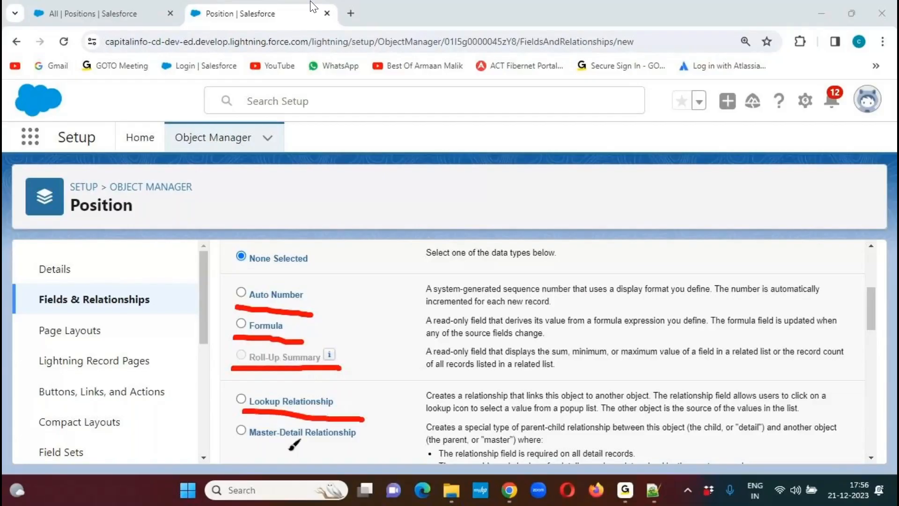
left_click_drag(237, 446, 397, 449)
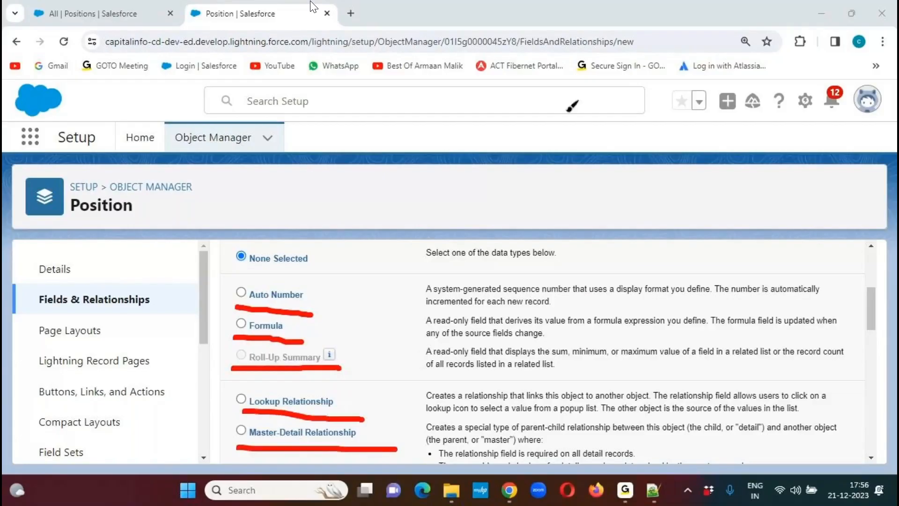
scroll(863, 336, "down", 3)
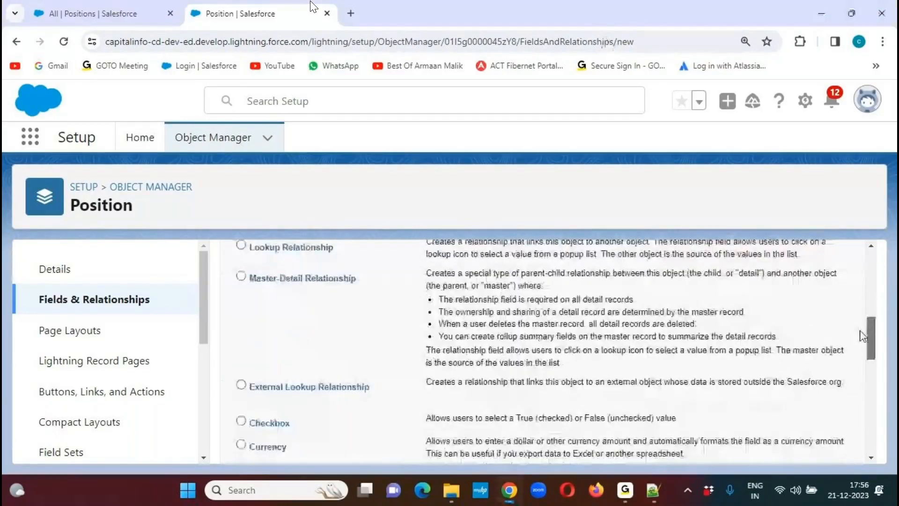
scroll(863, 335, "down", 1)
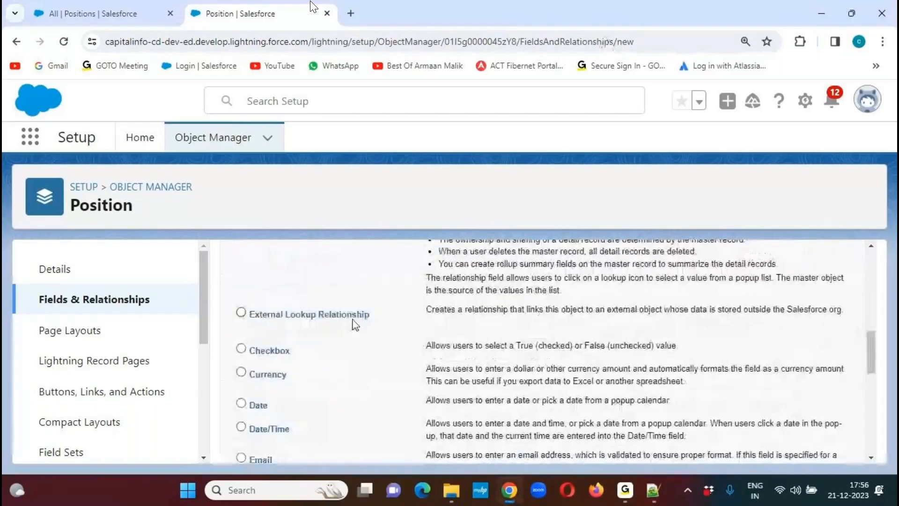
left_click_drag(377, 319, 273, 246)
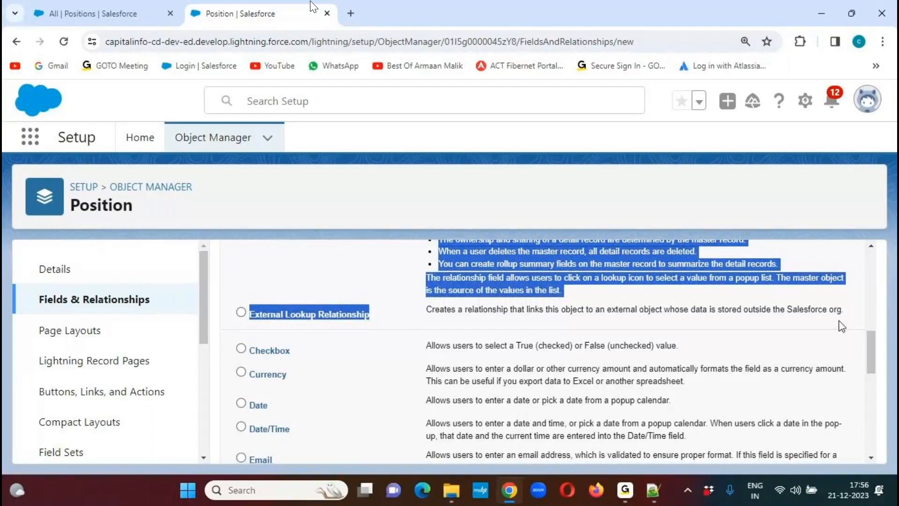
left_click(861, 348)
- Review the new field's data types from Checkbox, Currency and Date through Email, Geolocation, Number, Percent and Phone
left_click_drag(872, 350, 871, 364)
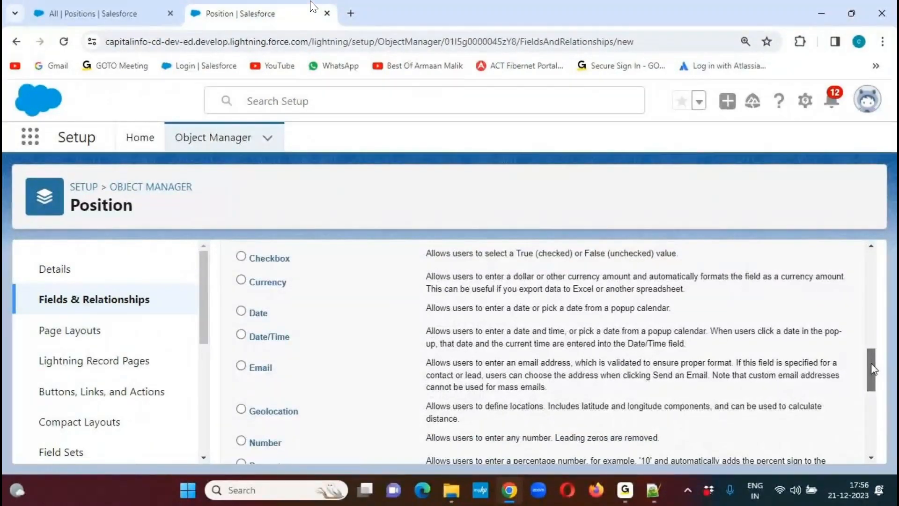
left_click_drag(292, 259, 244, 263)
left_click(301, 287)
left_click_drag(299, 288, 248, 336)
left_click_drag(287, 377, 248, 374)
left_click_drag(317, 415, 244, 421)
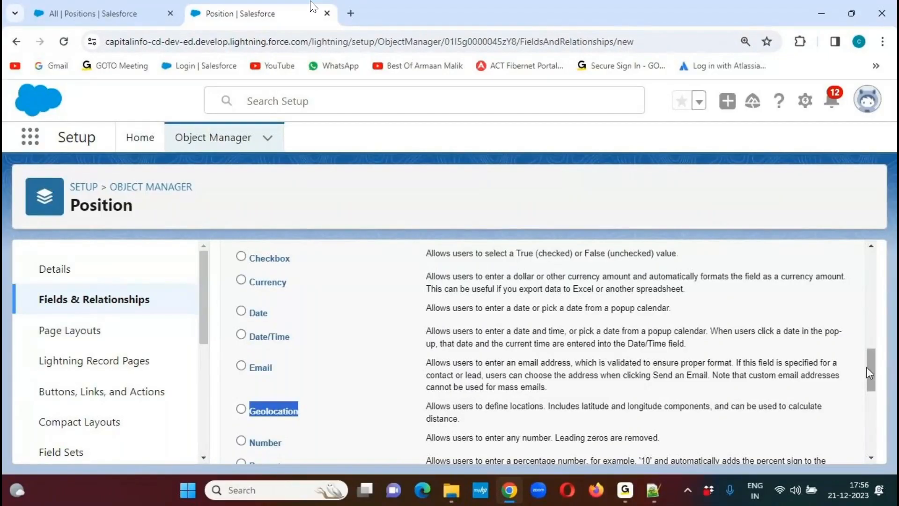
scroll(871, 365, "down", 4)
left_click_drag(284, 276, 248, 298)
left_click_drag(279, 329, 242, 327)
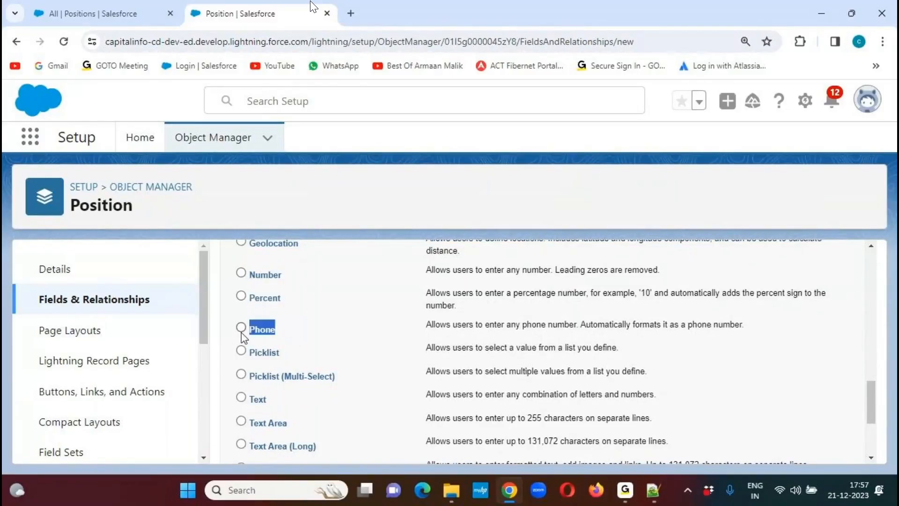
- Review the remaining data types for the new field, from Picklist and the text variants through Time and URL
left_click(302, 362)
left_click_drag(307, 353, 250, 355)
left_click_drag(355, 377, 253, 381)
left_click_drag(295, 407, 251, 410)
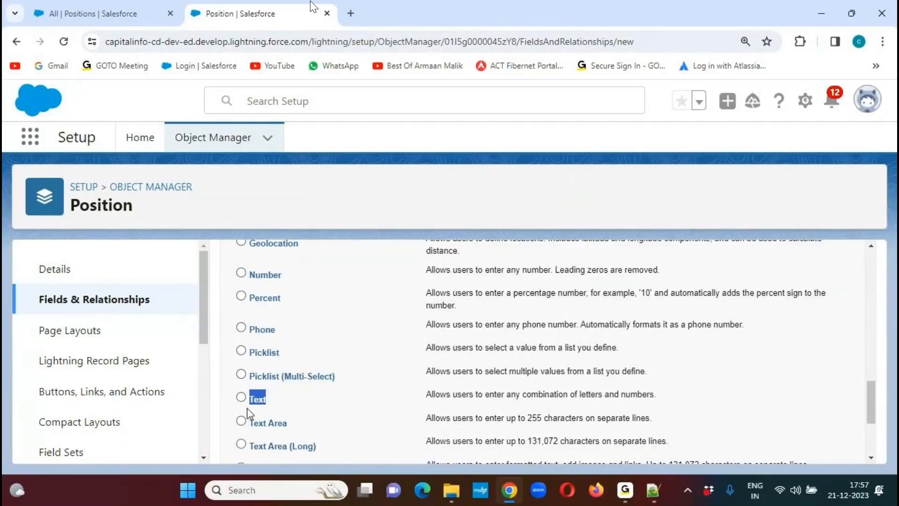
left_click_drag(300, 433, 733, 433)
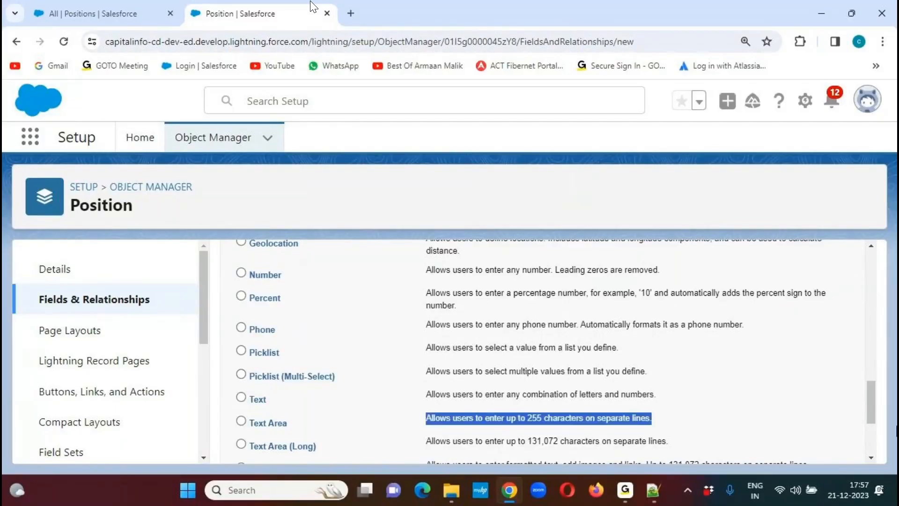
scroll(871, 417, "down", 3)
left_click_drag(337, 311, 249, 326)
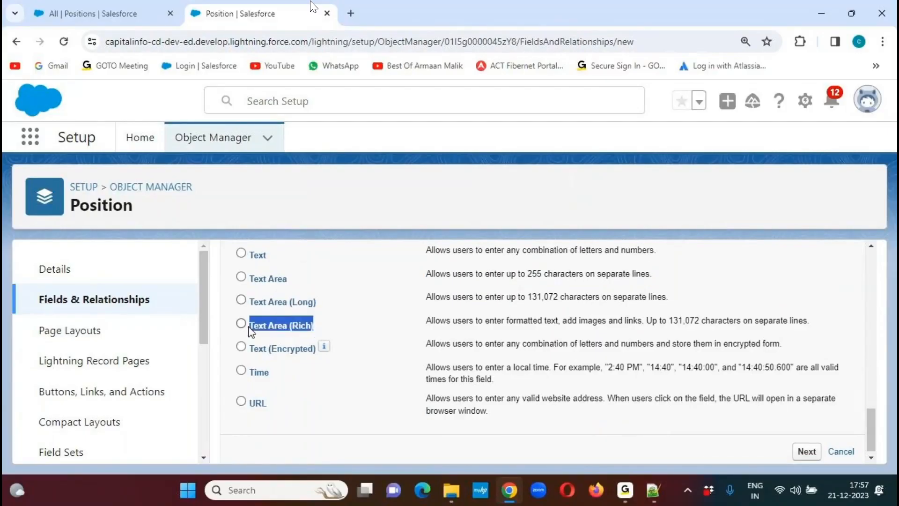
left_click_drag(333, 350, 246, 352)
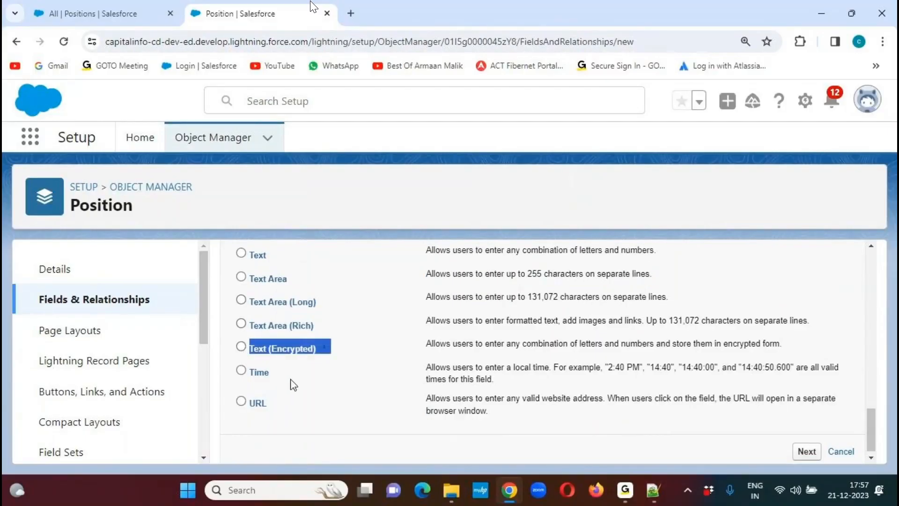
left_click_drag(293, 384, 259, 406)
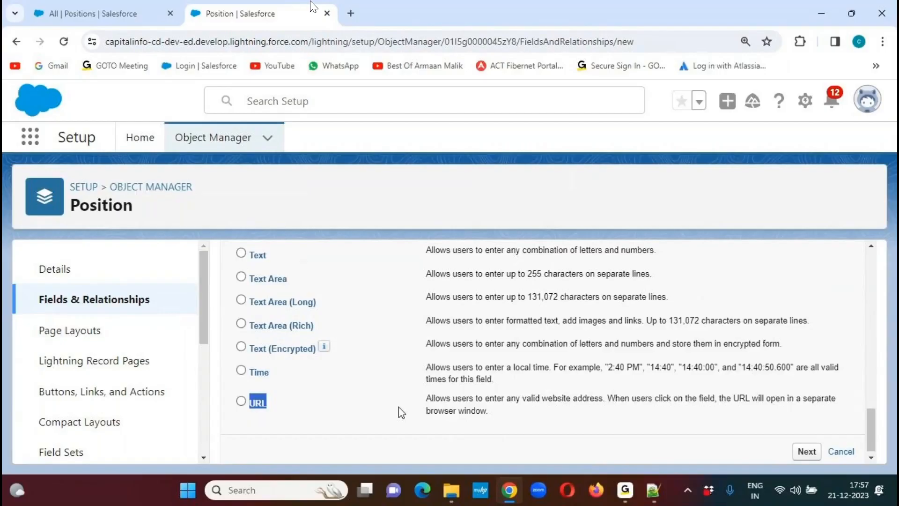
left_click(405, 316)
- Switch to the Notepad++ notes and check the data type specified for the Location field
left_click(653, 490)
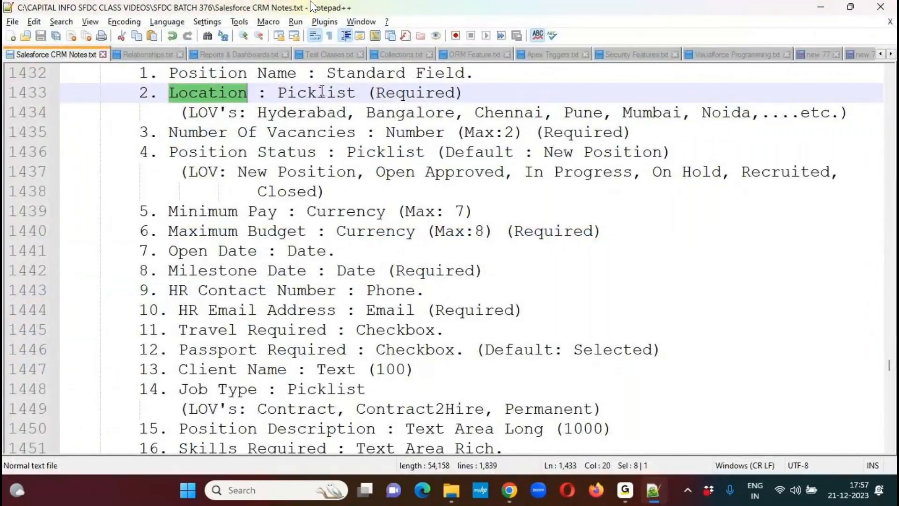
double_click(321, 93)
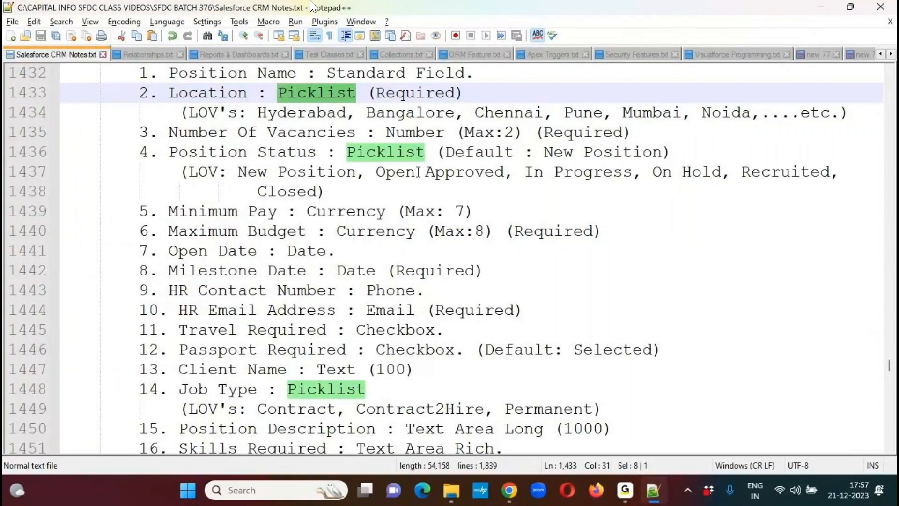
- Return to the Salesforce new custom field page, choose Picklist as the data type and continue to the field details
key("alt+Tab")
scroll(869, 405, "up", 5)
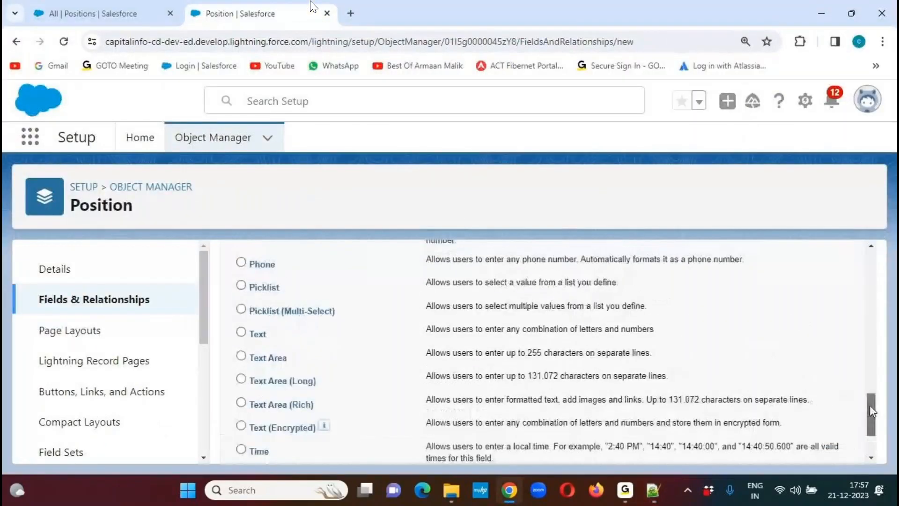
scroll(869, 406, "up", 1)
left_click(242, 378)
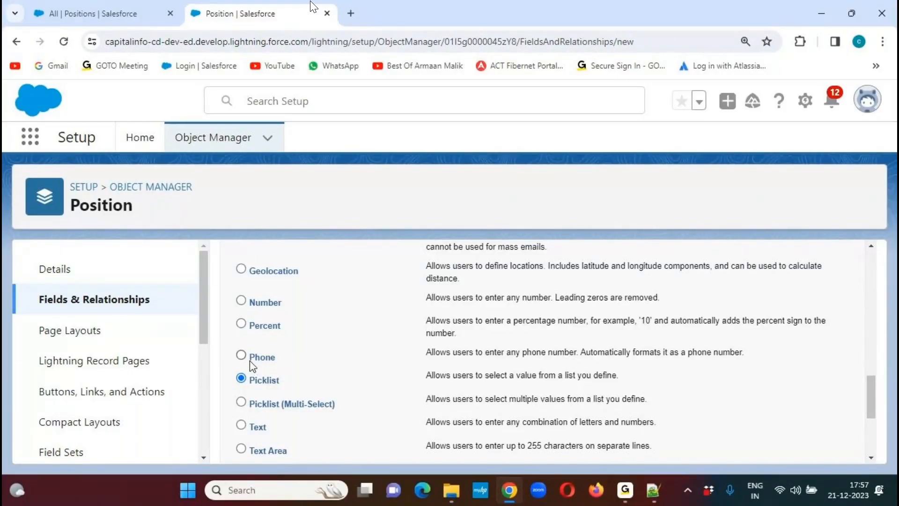
left_click_drag(871, 395, 875, 440)
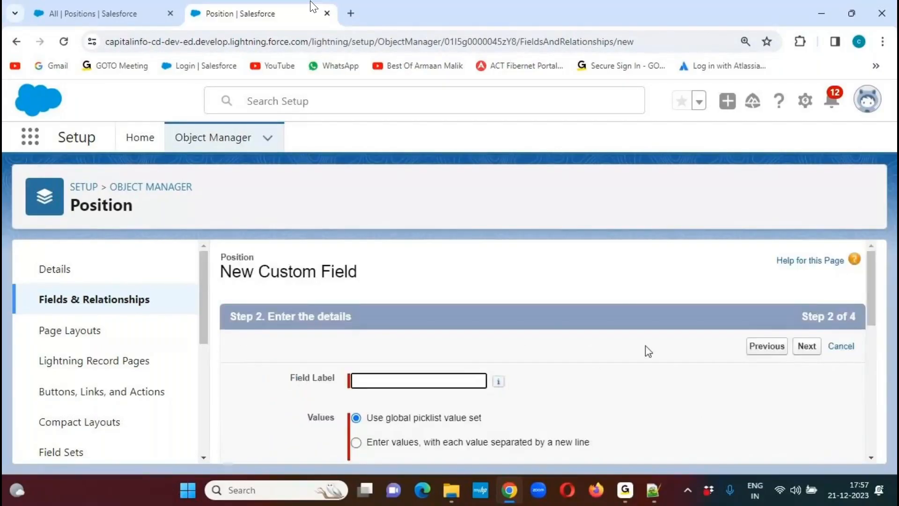
- Set the new picklist field's label to Location
left_click_drag(873, 261, 868, 299)
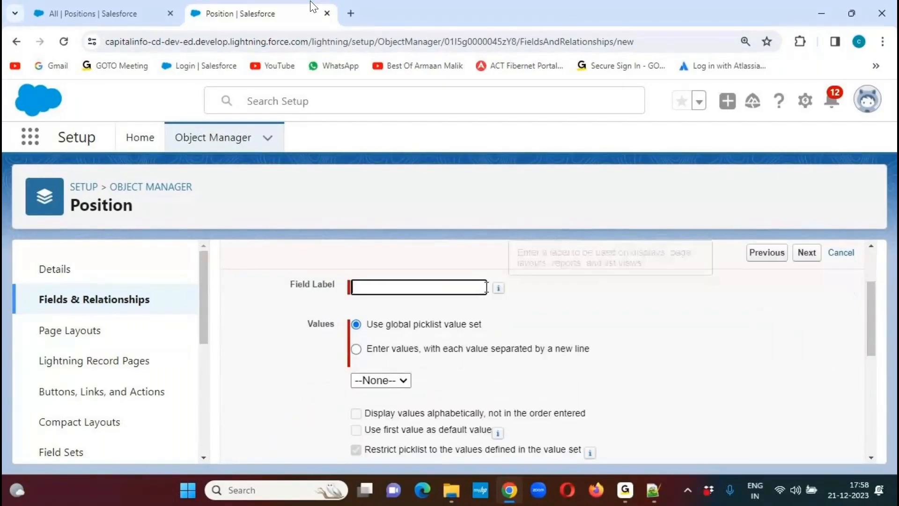
type("Location")
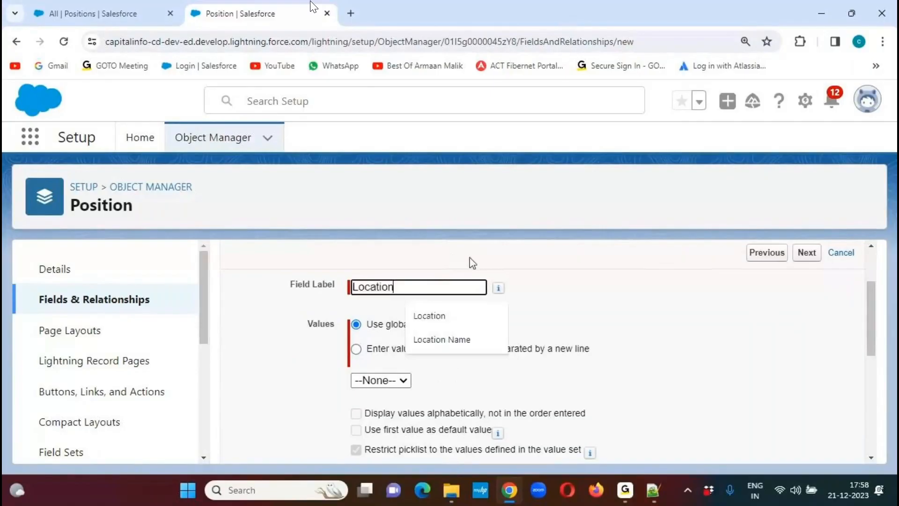
left_click(565, 300)
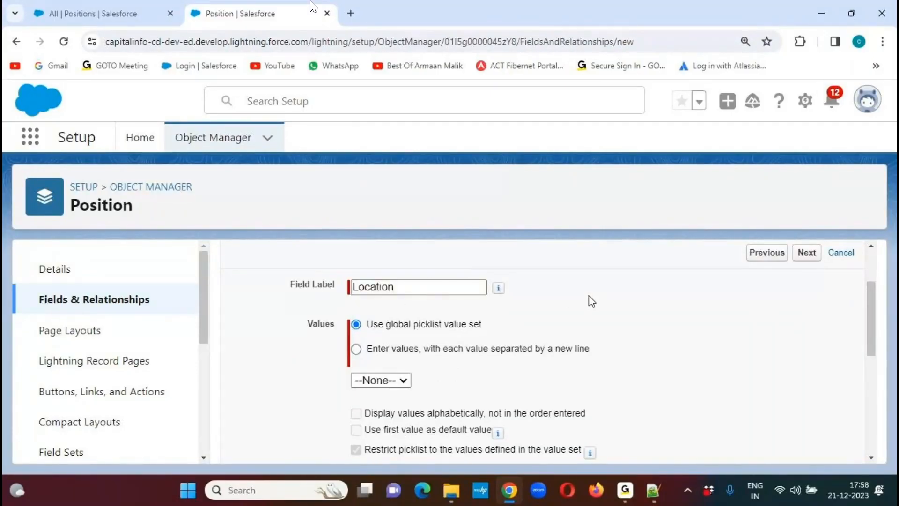
- Check the Field Name, Description and Help Text entries in the Location field's details
left_click_drag(871, 300, 868, 342)
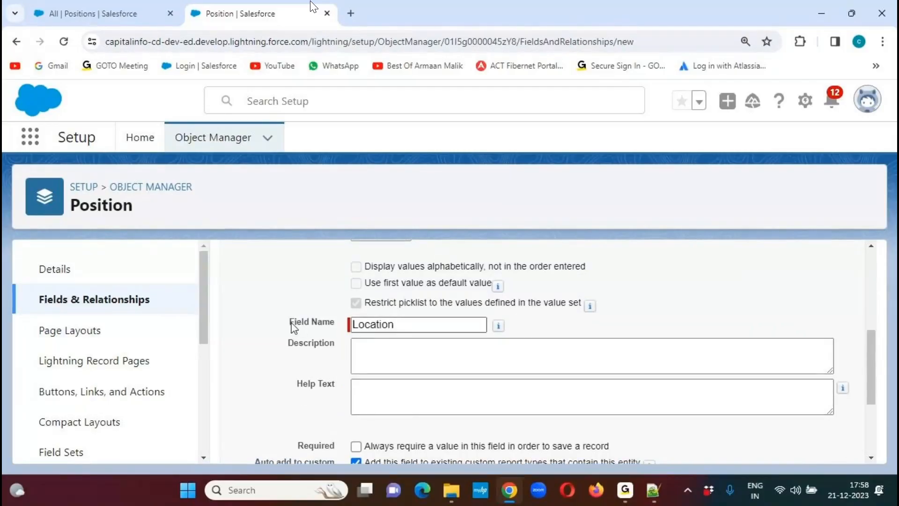
left_click_drag(290, 326, 337, 330)
left_click_drag(287, 348, 412, 352)
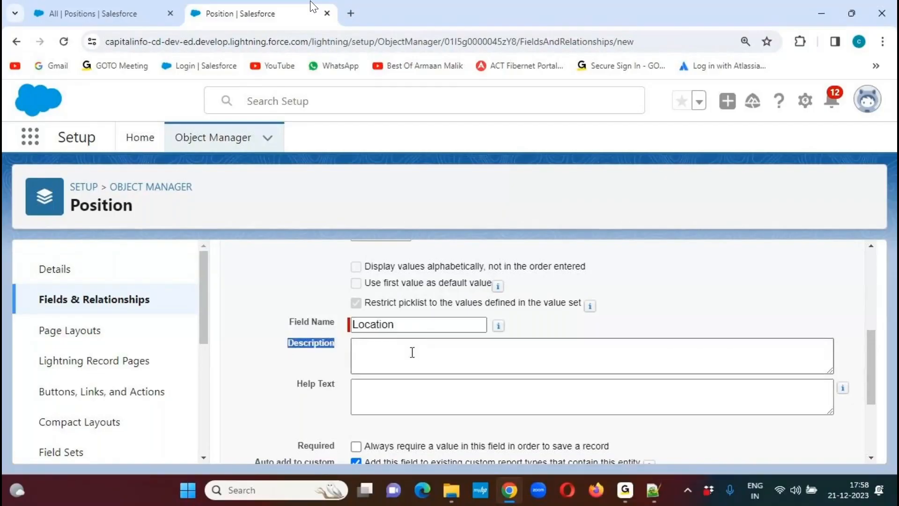
left_click_drag(297, 385, 336, 387)
left_click(376, 389)
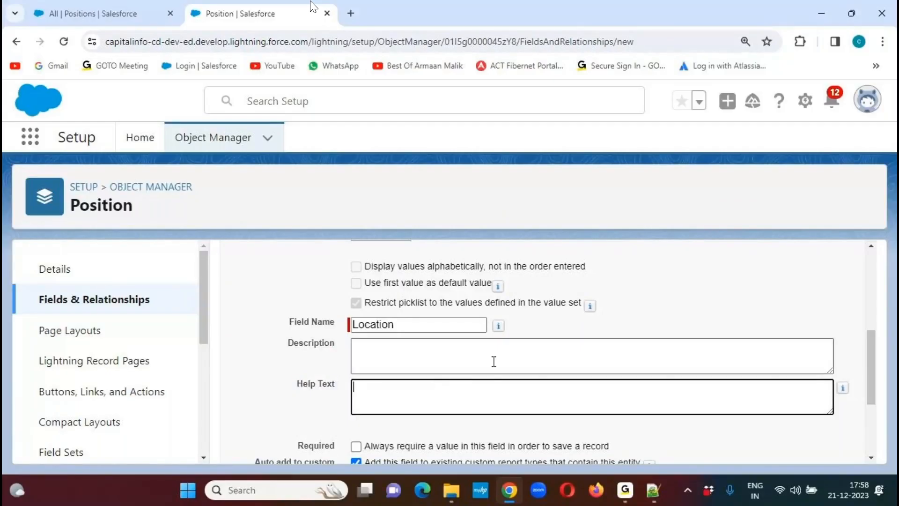
- Compare the two Values options for the picklist: using a global picklist value set or entering values on separate lines
left_click_drag(871, 368, 876, 326)
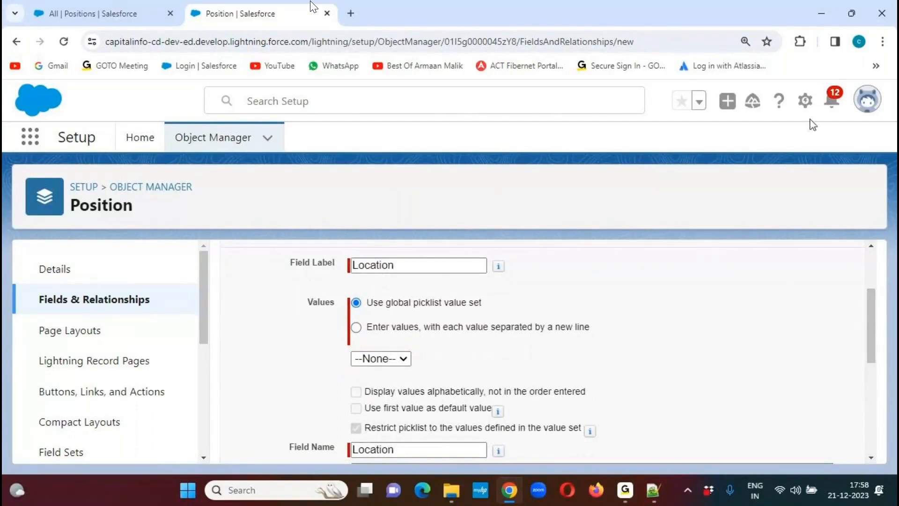
left_click(626, 43)
mouse_move(336, 291)
left_mouse_down()
mouse_move(309, 285)
mouse_move(296, 304)
mouse_move(344, 287)
mouse_move(329, 281)
left_mouse_up()
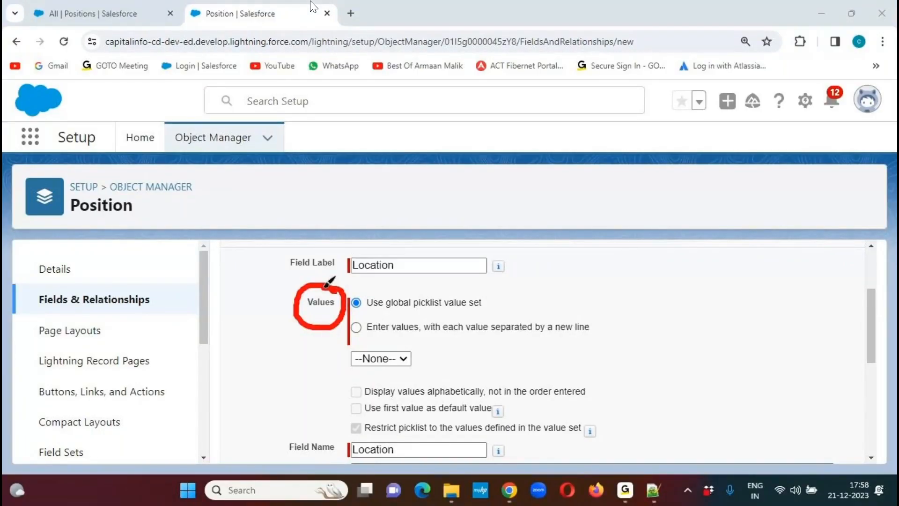
left_click_drag(375, 313, 497, 311)
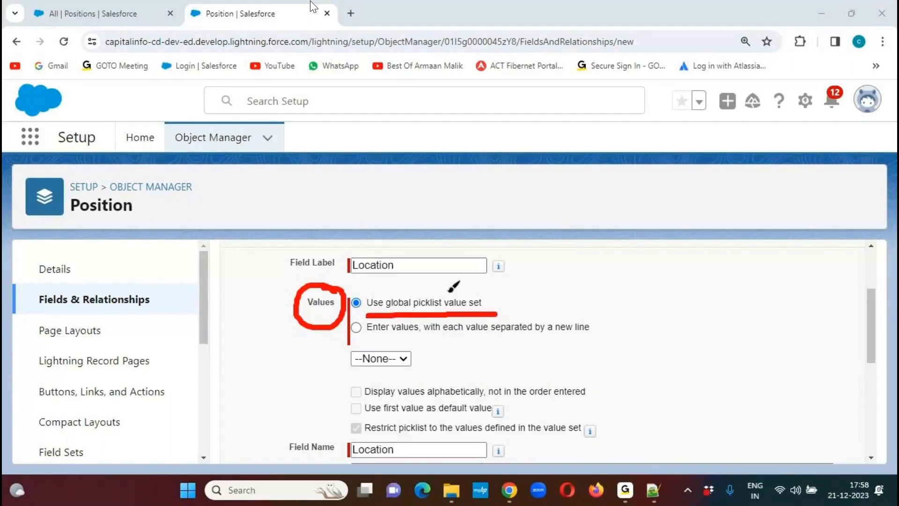
mouse_move(429, 289)
left_mouse_down()
mouse_move(461, 315)
mouse_move(433, 320)
left_mouse_up()
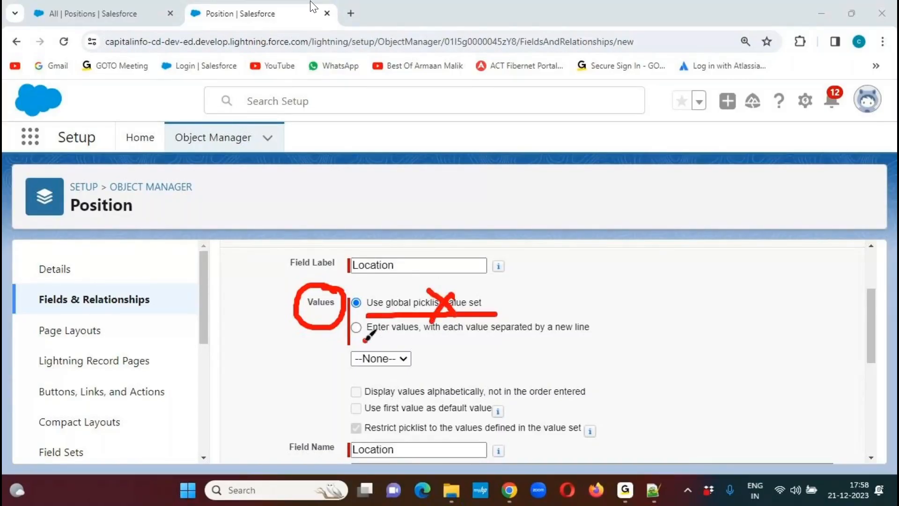
mouse_move(363, 340)
left_mouse_down()
mouse_move(597, 341)
mouse_move(660, 301)
left_mouse_up()
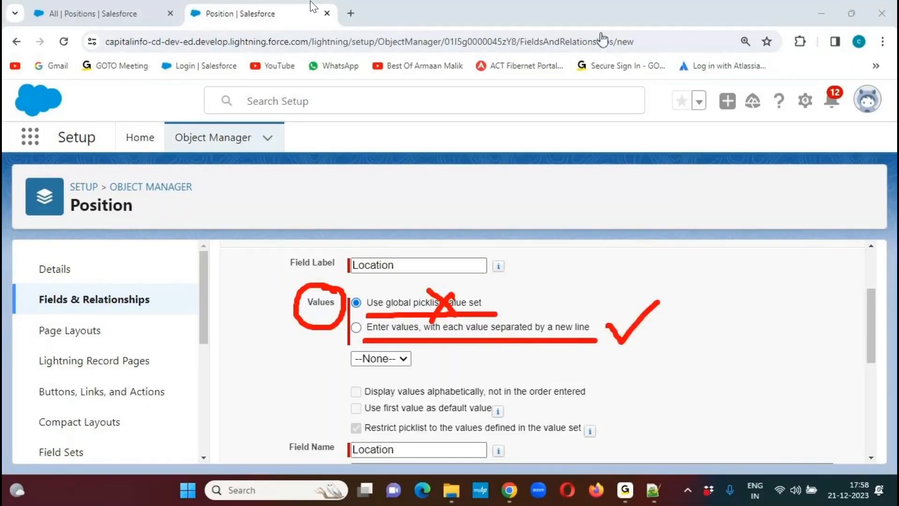
key("Escape")
- Choose to enter values on separate lines and list Hyderabad, Bangalore, Chennai, Pune, Mumbai, Noida, Delhi, Kochi and Vizag
left_click(356, 326)
left_click(407, 386)
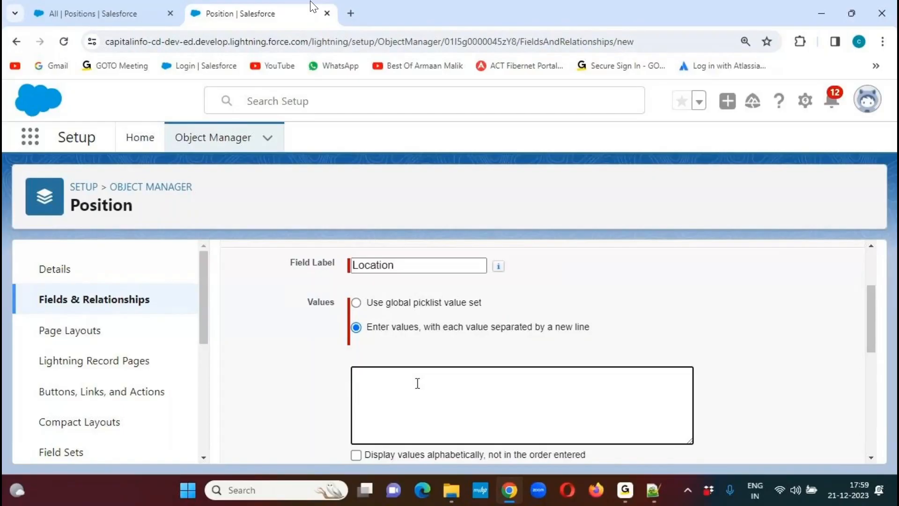
type("Hyderabad")
key("Return")
type("Bangalore")
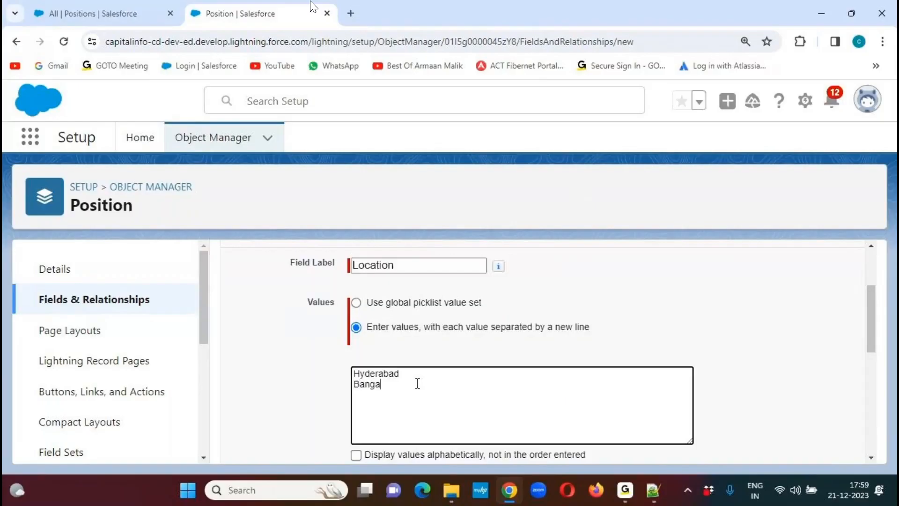
key("Return")
type("Chennai")
key("Return")
type("Pune")
key("Return")
type("Mumbai")
key("Return")
type("Noida")
key("Return")
type("Delhi")
key("Return")
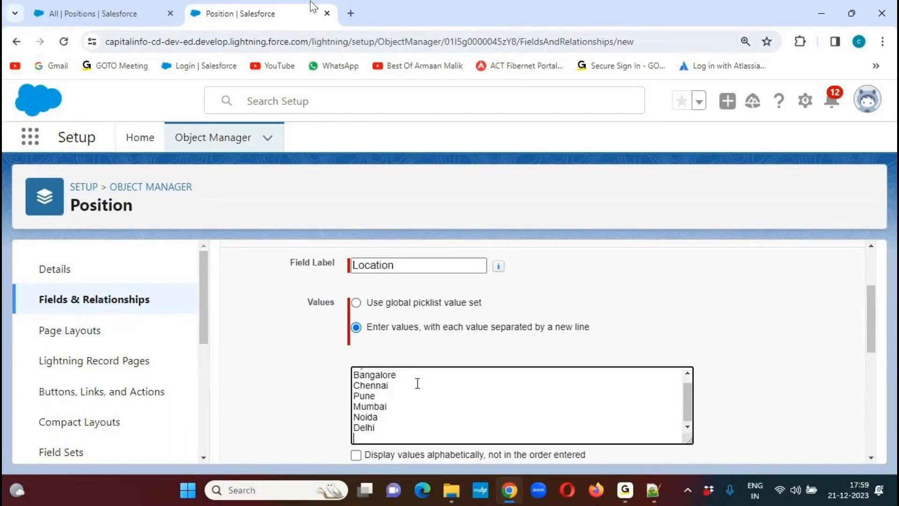
type("Kochi")
key("Return")
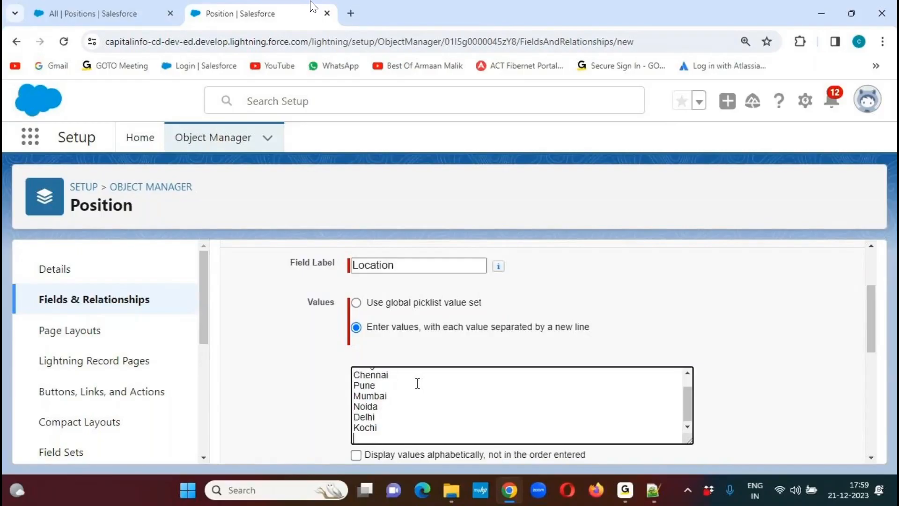
type("Vizag")
- Enlarge the picklist values box and review the full list of entered locations
left_click_drag(688, 440, 692, 463)
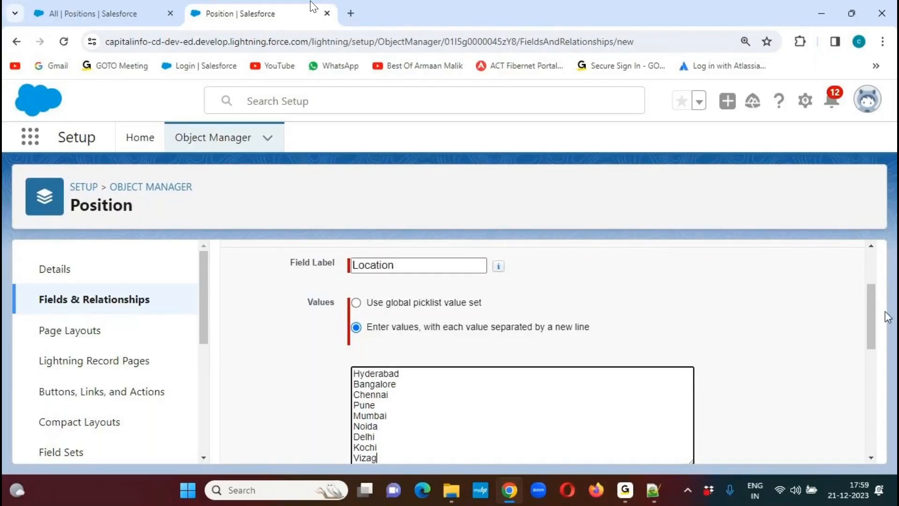
left_click_drag(873, 302, 814, 310)
left_click_drag(810, 373, 779, 458)
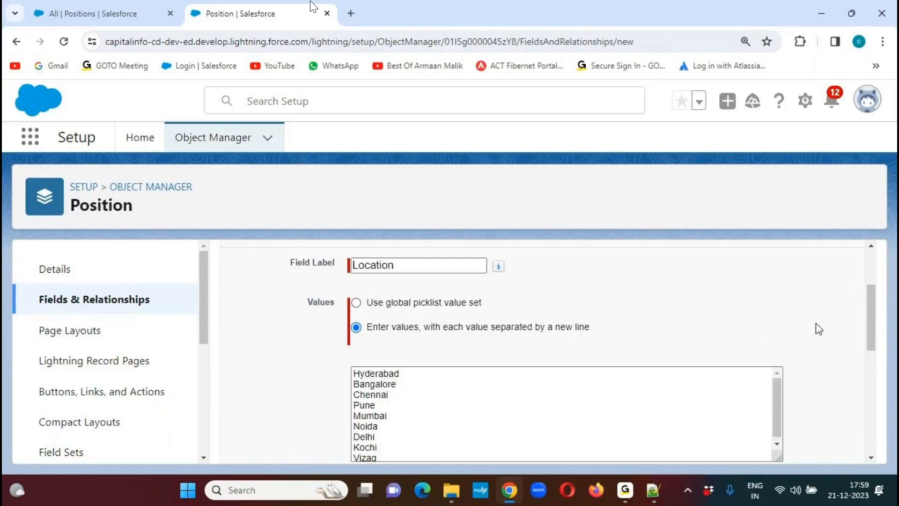
scroll(864, 330, "down", 2)
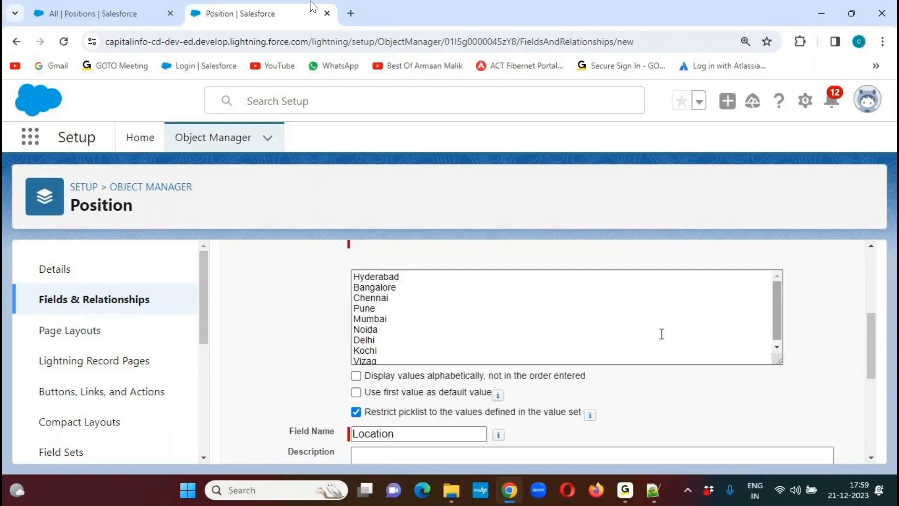
left_click_drag(355, 277, 386, 368)
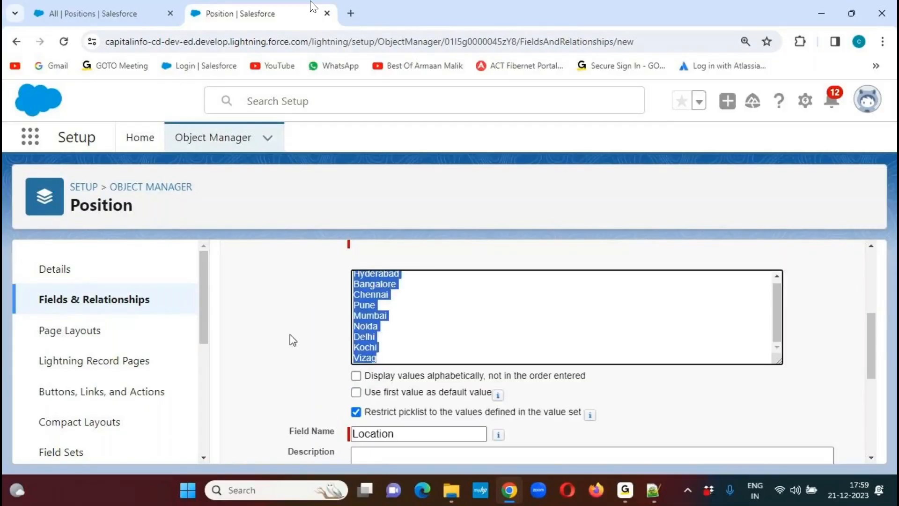
left_click(278, 323)
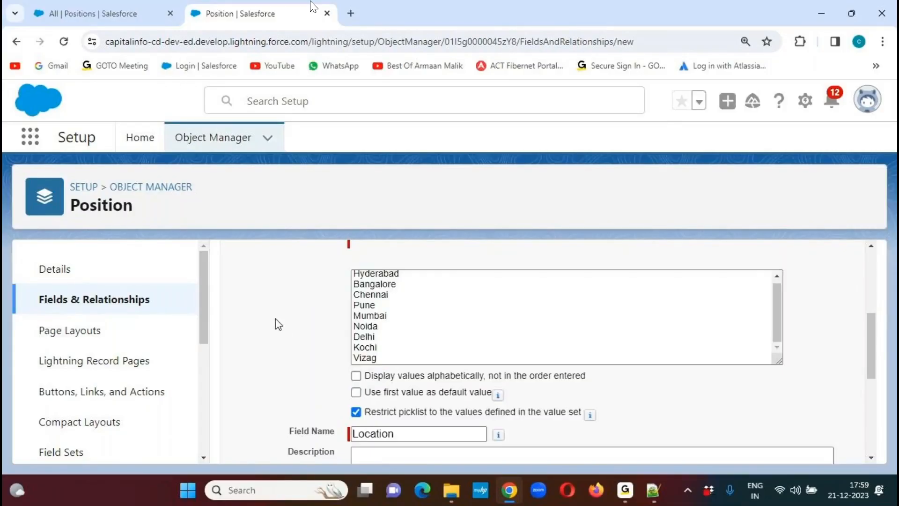
- Set the Location picklist to display its values alphabetically instead of in the order entered
left_click(366, 315)
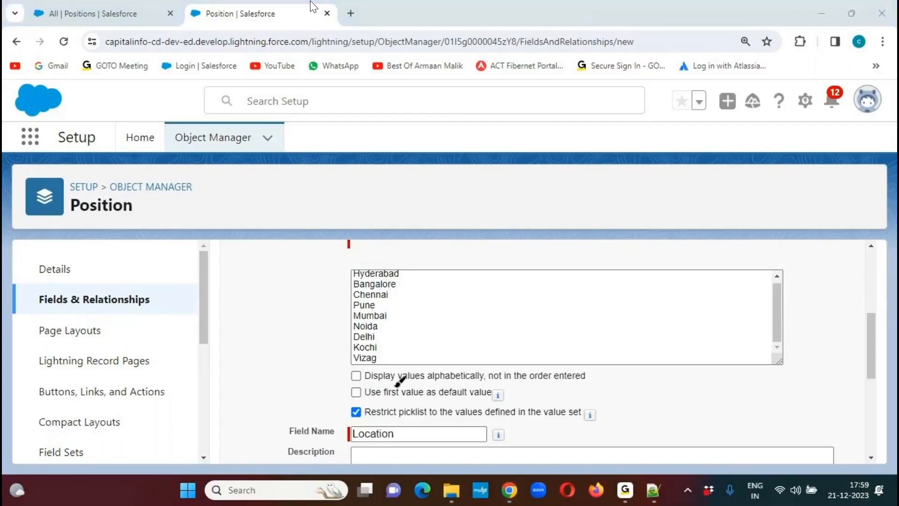
left_click_drag(363, 382, 594, 383)
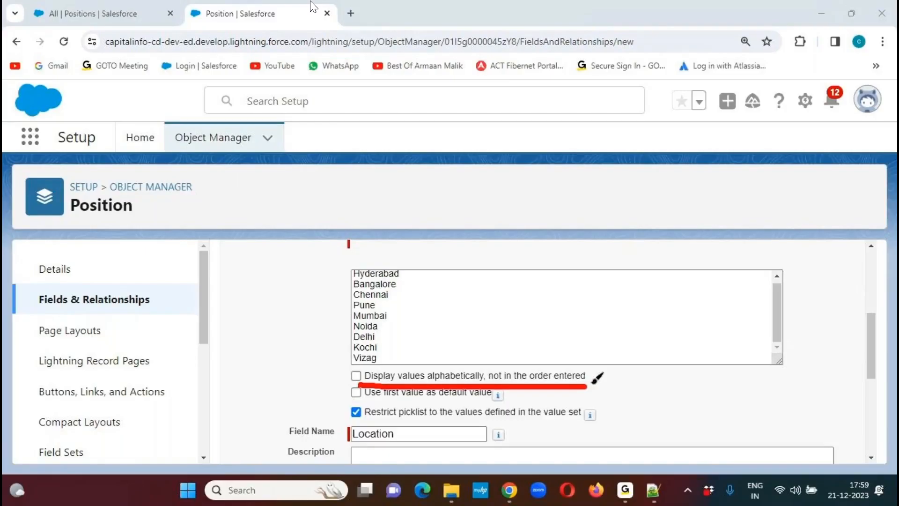
left_click(600, 26)
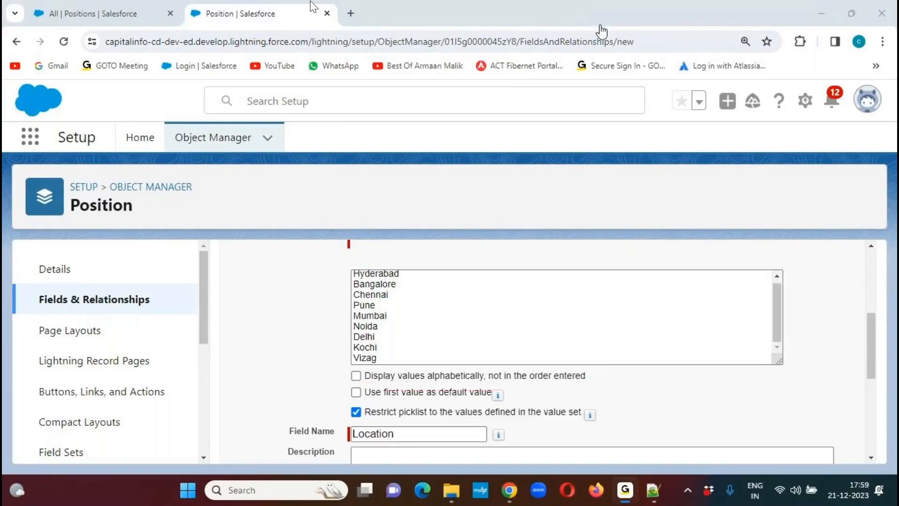
left_click(356, 375)
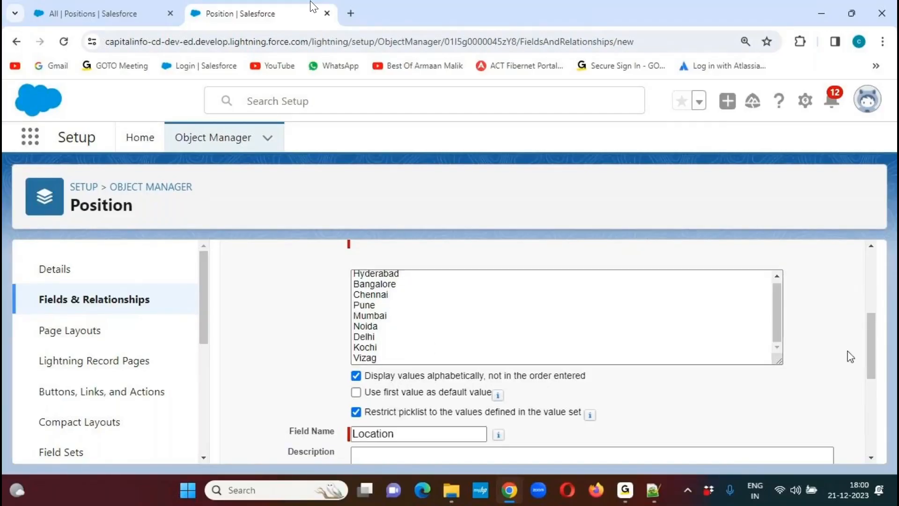
- Add a second Delhi entry after Chennai in the picklist values to test duplicate handling
left_click(597, 31)
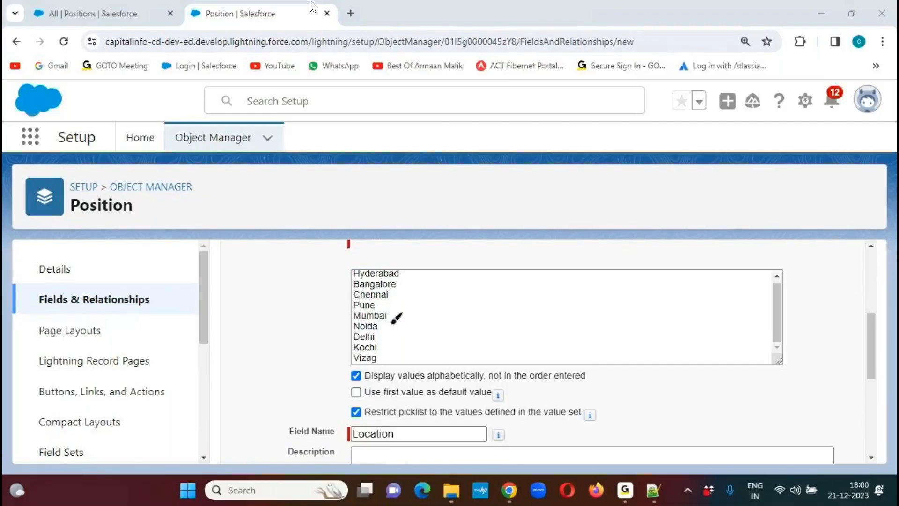
left_click(610, 31)
left_click(406, 295)
key("Return")
type("Delhi")
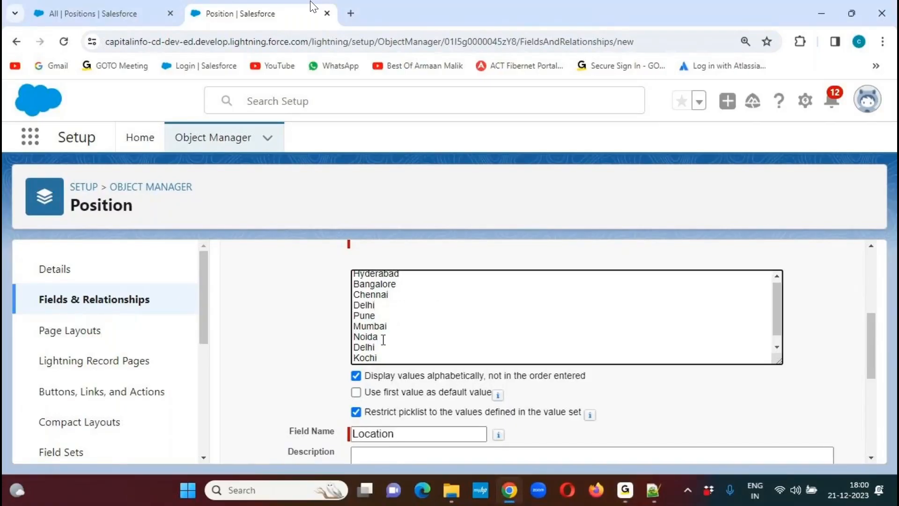
double_click(369, 347)
double_click(364, 305)
- Check the Location field's requirement in the Notepad++ notes, then make a value always required in Salesforce
left_click_drag(871, 341, 841, 412)
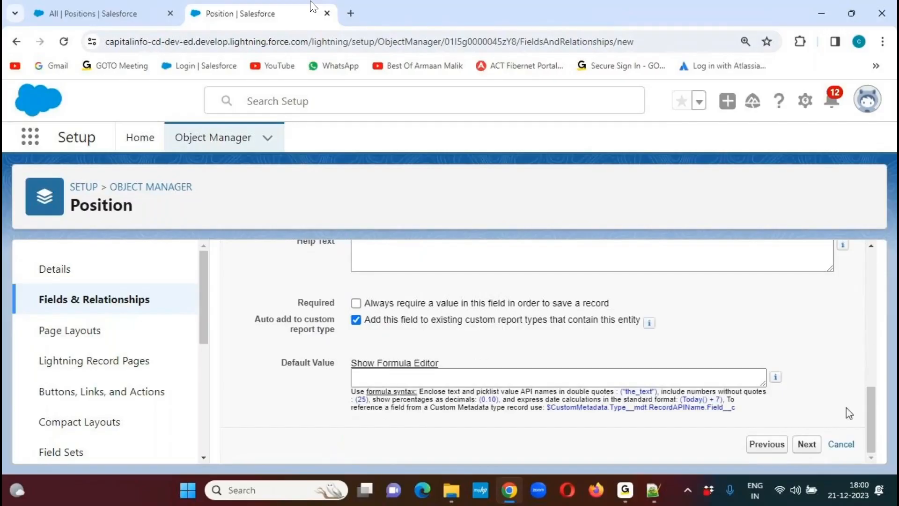
left_click(653, 489)
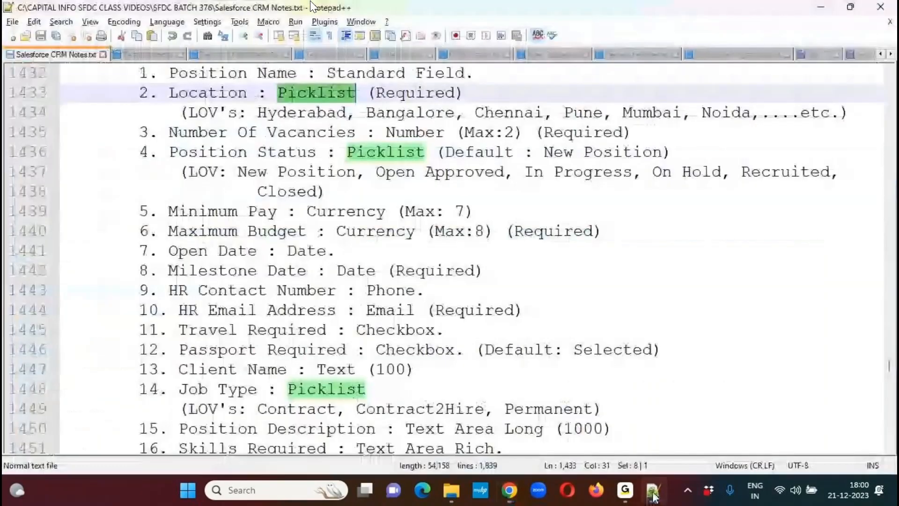
double_click(414, 93)
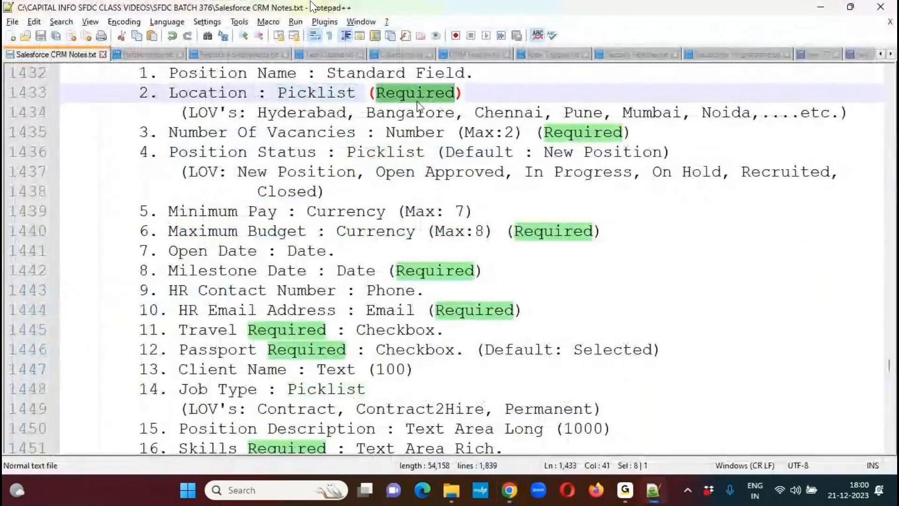
key("alt+Tab")
left_click_drag(297, 303, 356, 307)
left_click(356, 303)
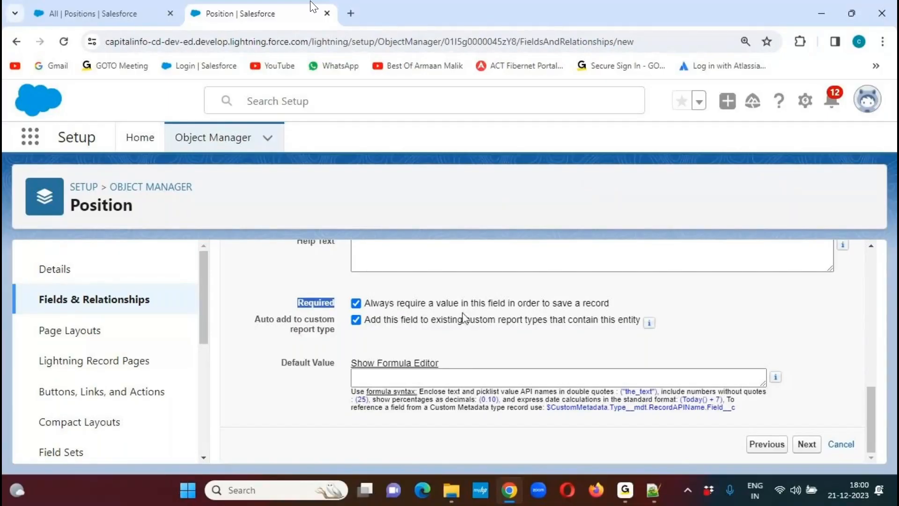
- Try to continue to the next step of the field setup and read the validation message under the picklist values
left_click(806, 445)
left_click_drag(868, 257, 865, 337)
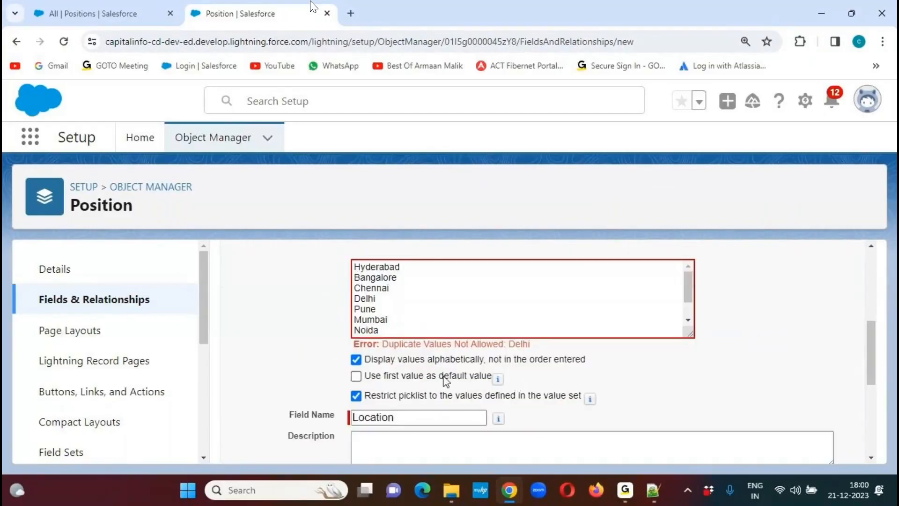
left_click_drag(385, 344, 549, 349)
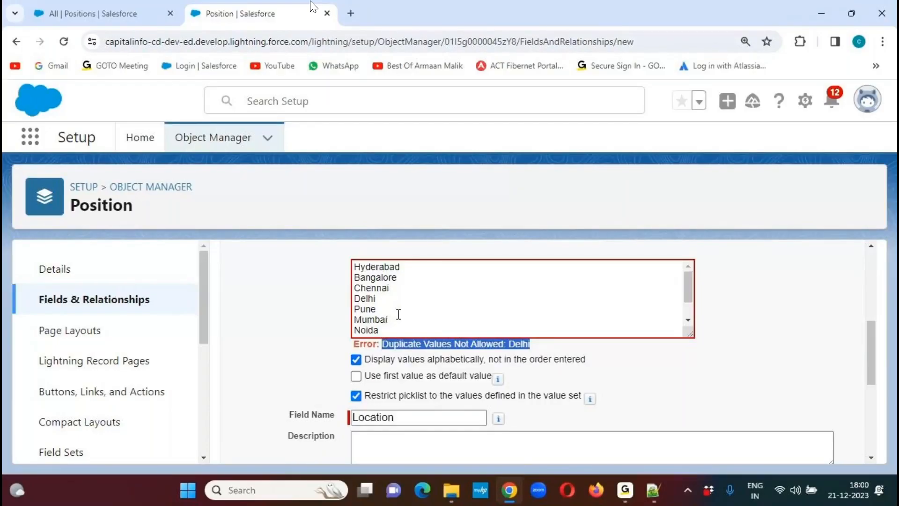
- Remove the duplicate Delhi entry after Chennai from the picklist values and continue to the field-level security step
left_click_drag(383, 298, 347, 302)
key("BackSpace")
key("BackSpace")
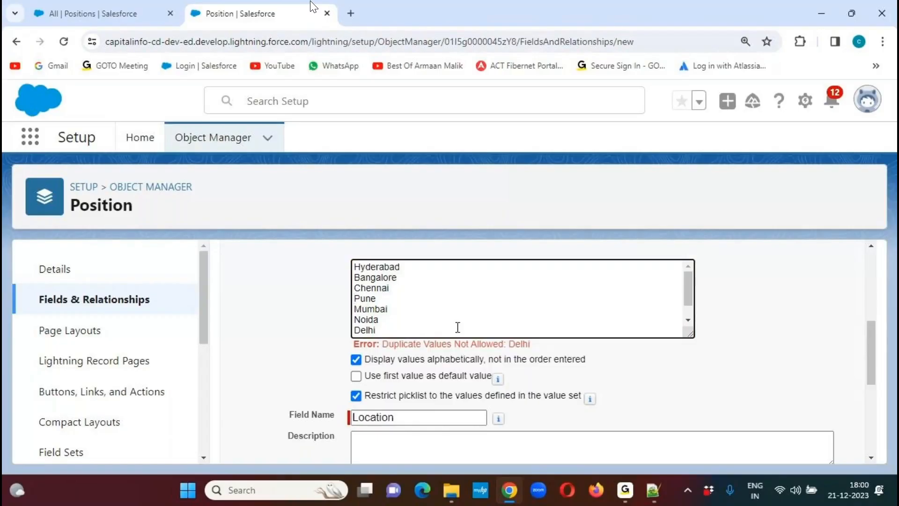
left_click(827, 331)
left_click_drag(877, 346, 874, 427)
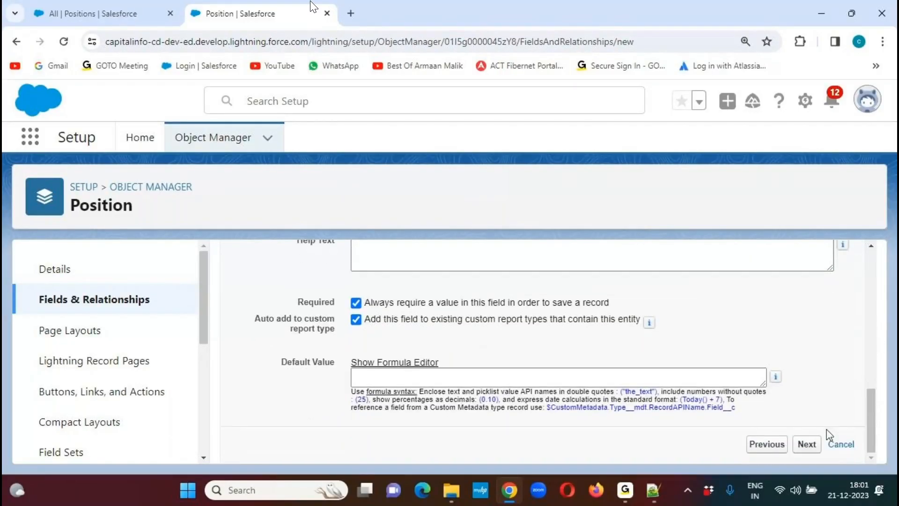
left_click(808, 445)
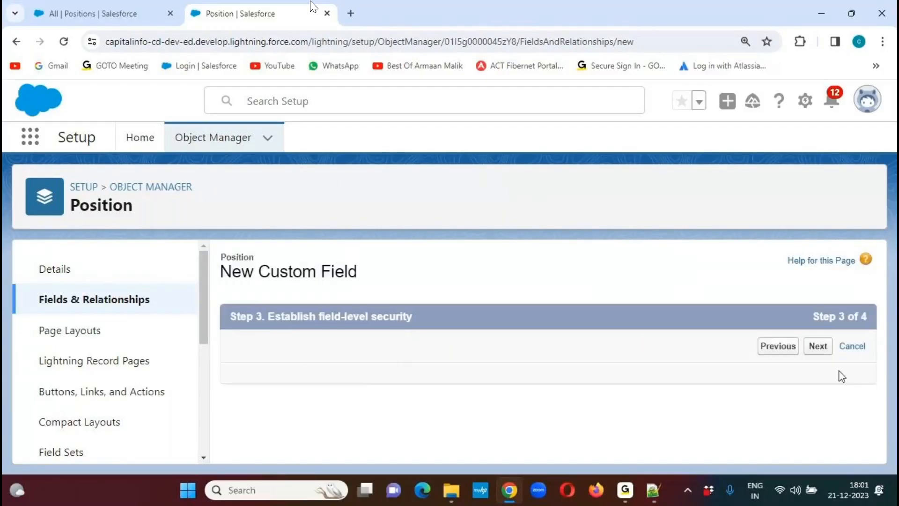
- Accept the Location field's default field-level security and page layout assignments, and save the field
left_click_drag(875, 266, 867, 296)
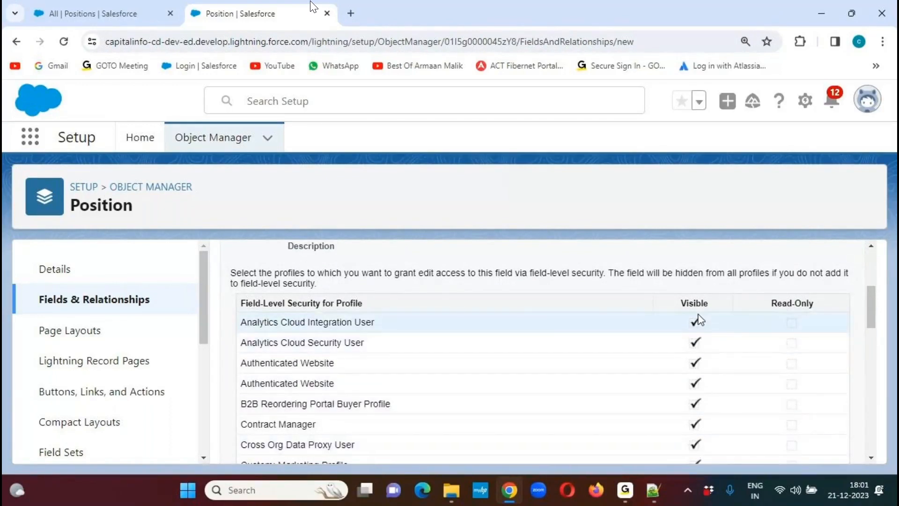
left_click_drag(871, 314, 871, 284)
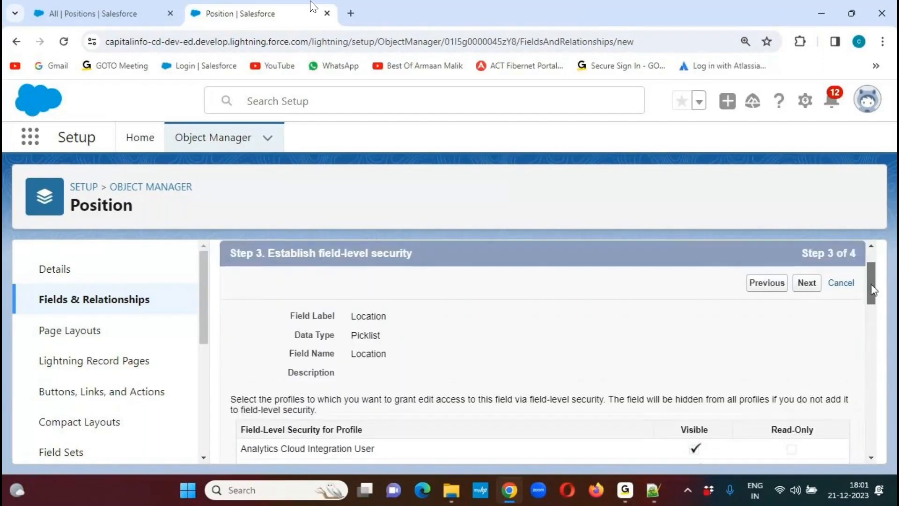
left_click(811, 287)
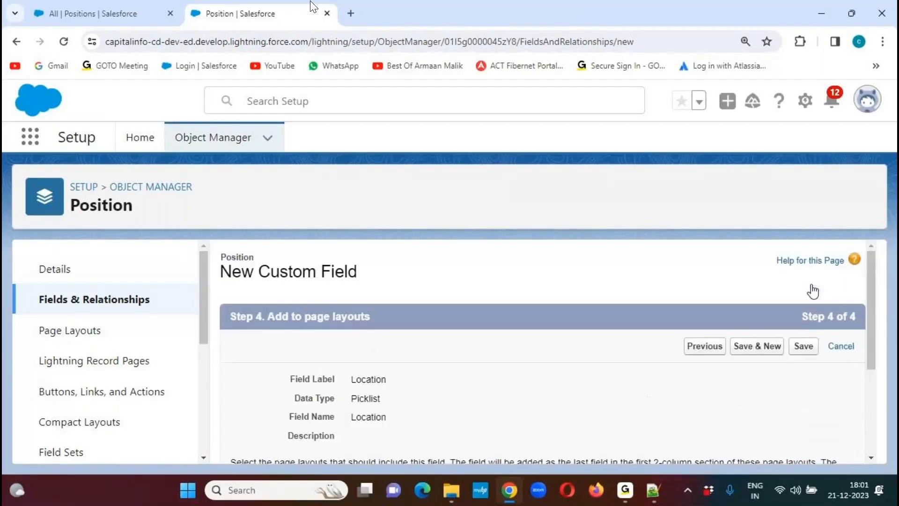
scroll(850, 307, "down", 2)
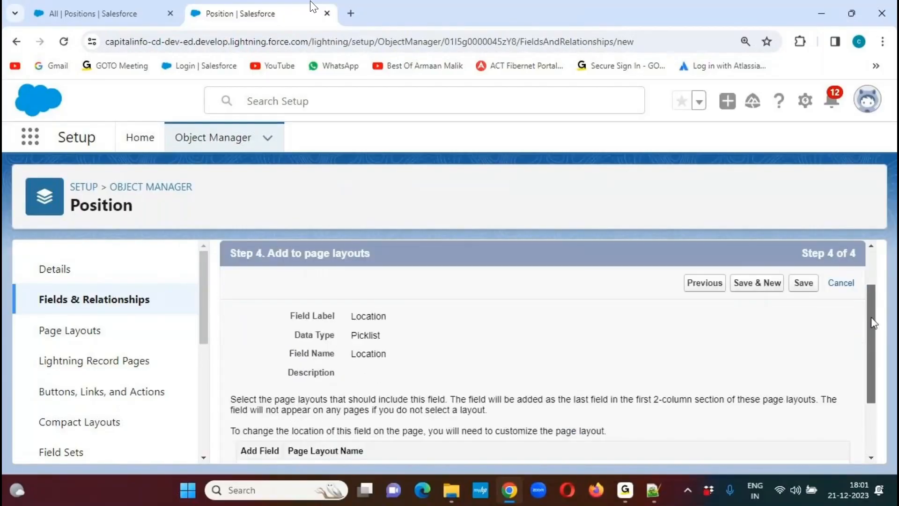
left_click(809, 280)
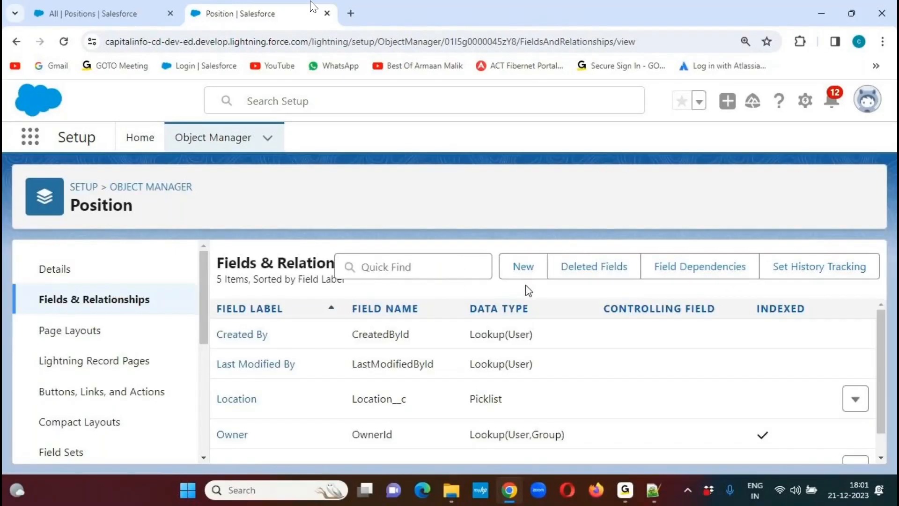
- Mark the Location field's API name in the Position fields list with temporary pen annotations, and clear them
left_click(606, 25)
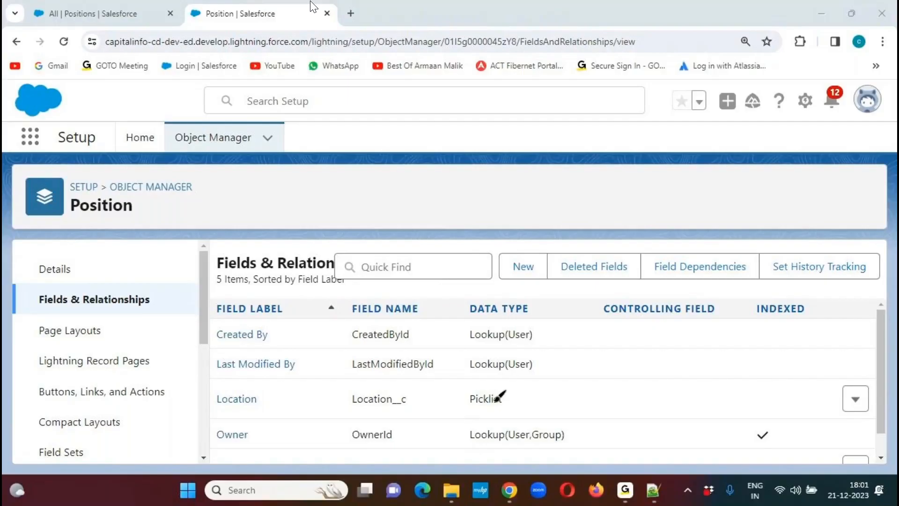
mouse_move(405, 388)
left_mouse_down()
mouse_move(357, 369)
mouse_move(373, 417)
mouse_move(414, 401)
mouse_move(392, 373)
left_mouse_up()
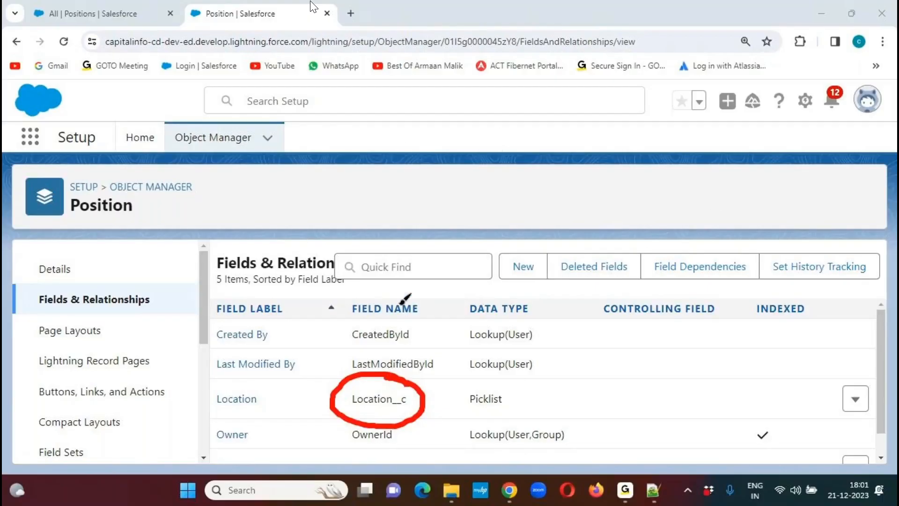
mouse_move(423, 374)
left_mouse_down()
mouse_move(435, 390)
mouse_move(478, 361)
left_mouse_up()
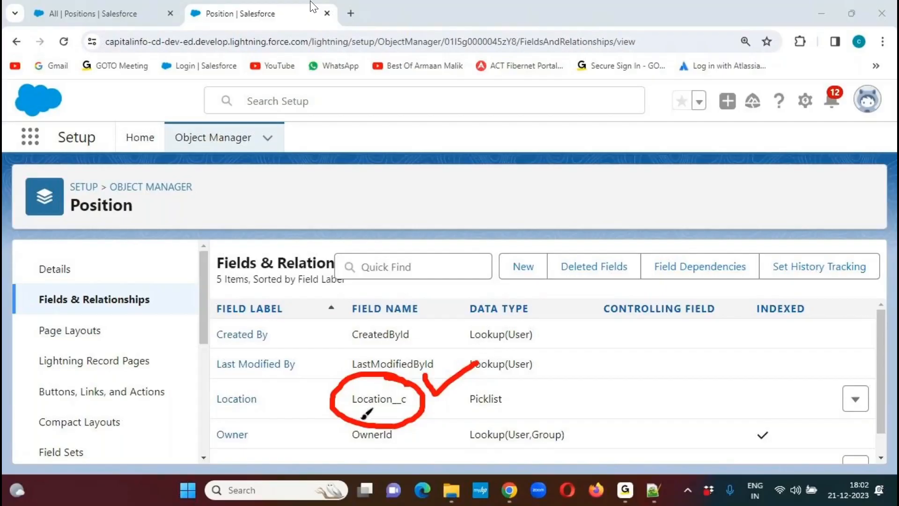
left_click_drag(352, 411, 420, 405)
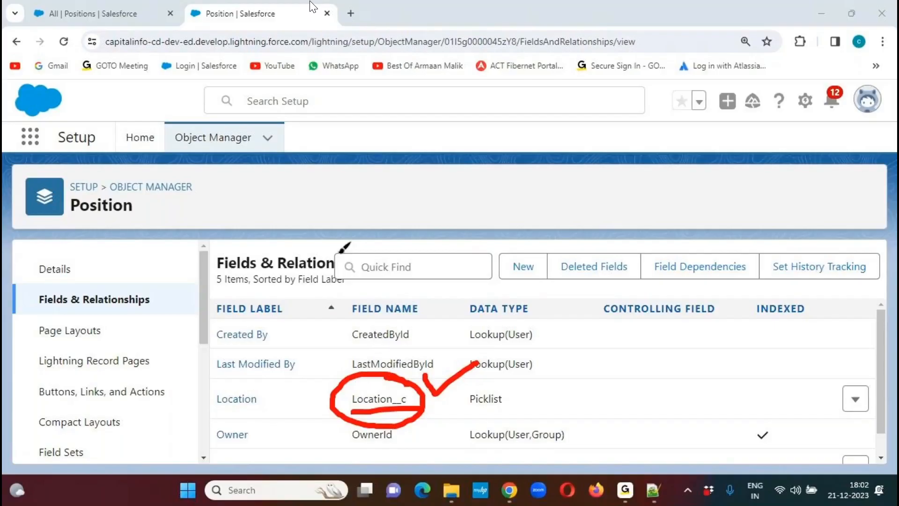
key("Escape")
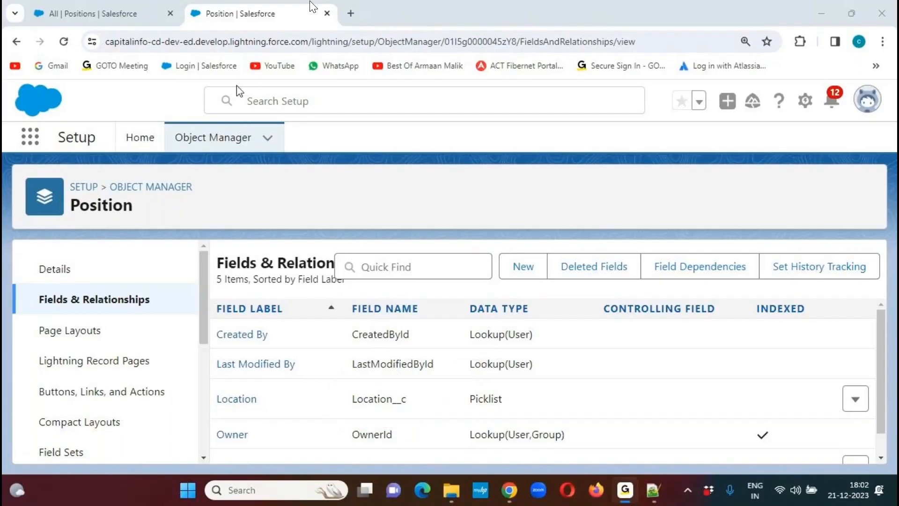
- Check the new Position record form in LG Sales for the Location field, opening it twice and closing it without saving
left_click(119, 16)
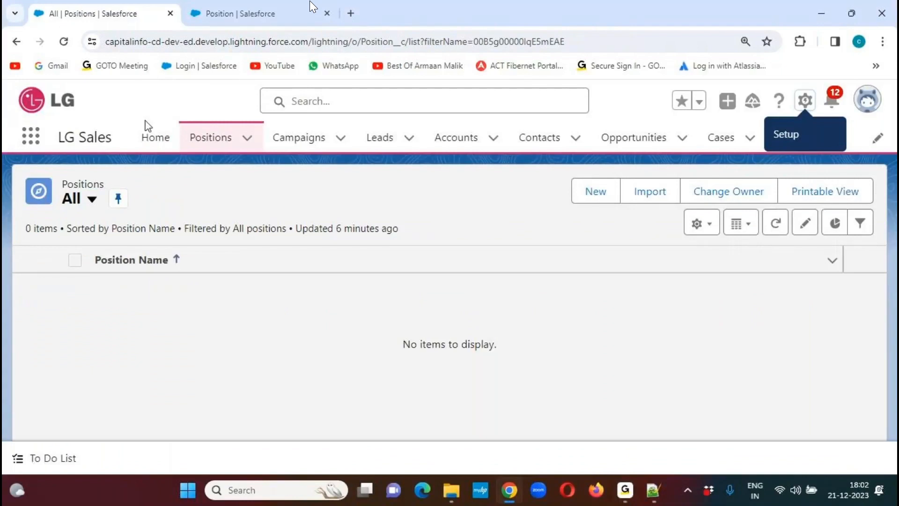
left_click(211, 140)
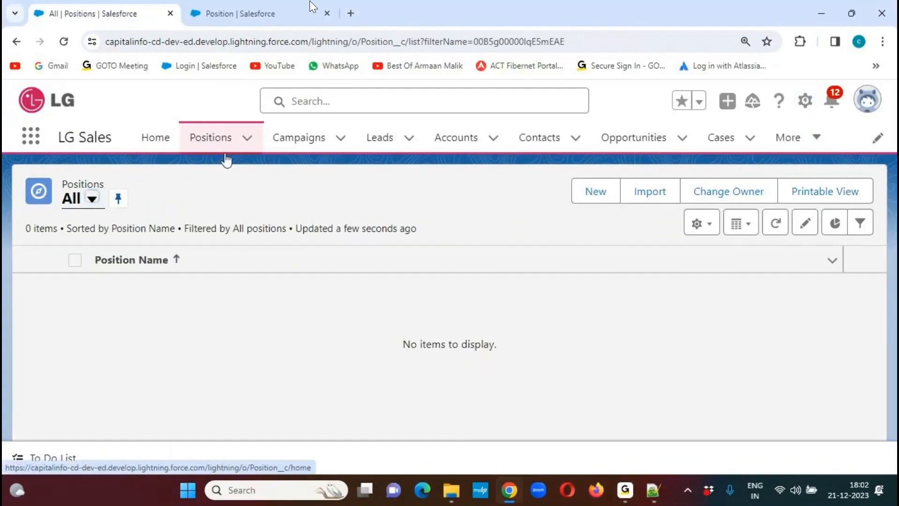
left_click(595, 193)
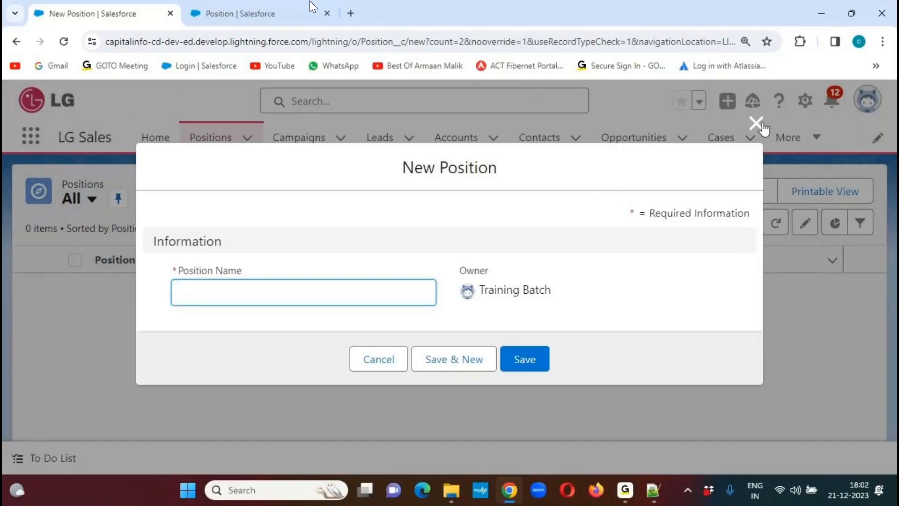
left_click(756, 123)
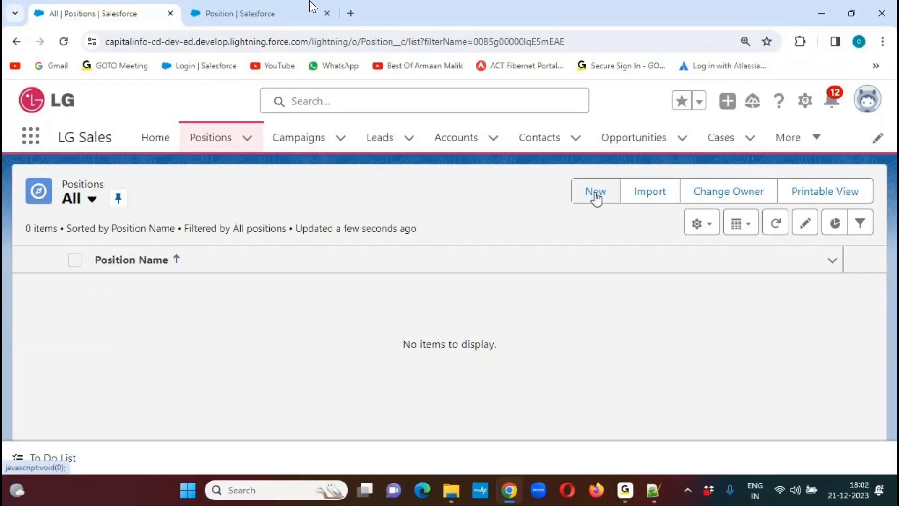
left_click(596, 194)
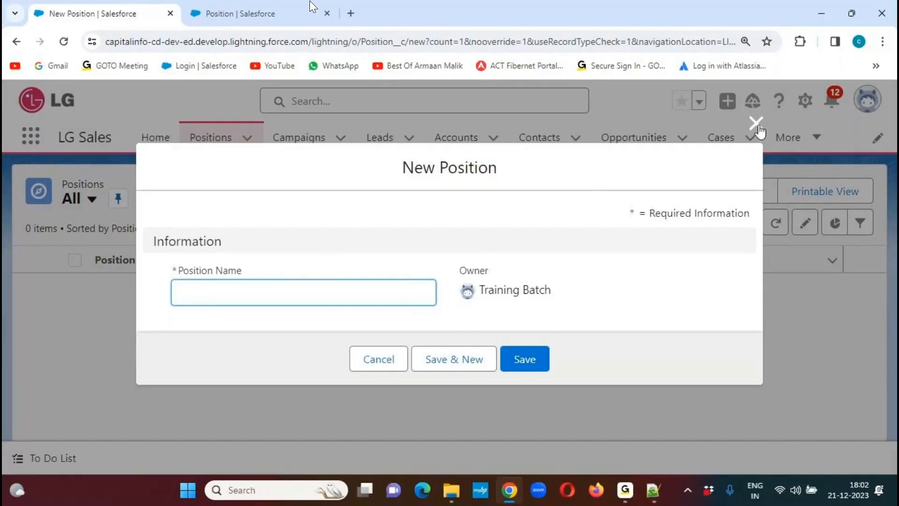
left_click(756, 123)
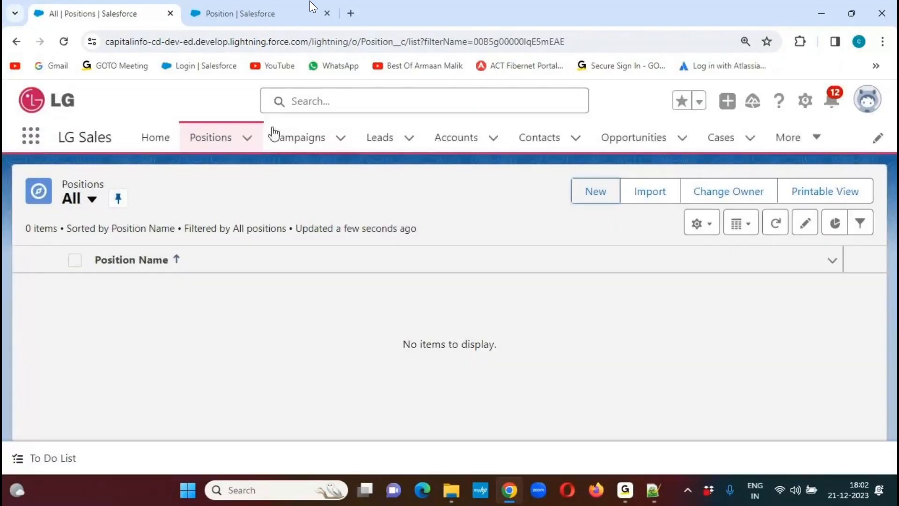
- Reload LG Sales, view Campaigns and Leads, and recheck the new Position form for the Location field without saving
left_click(65, 42)
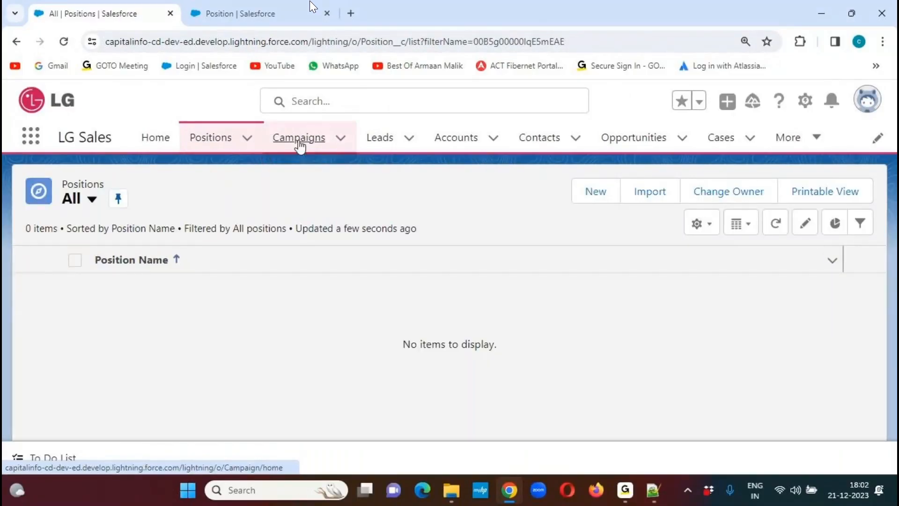
left_click(299, 146)
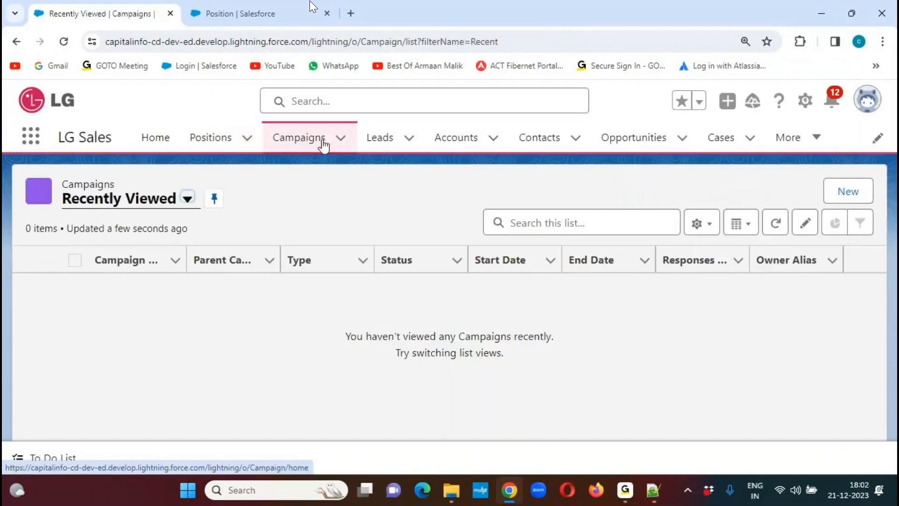
left_click(378, 143)
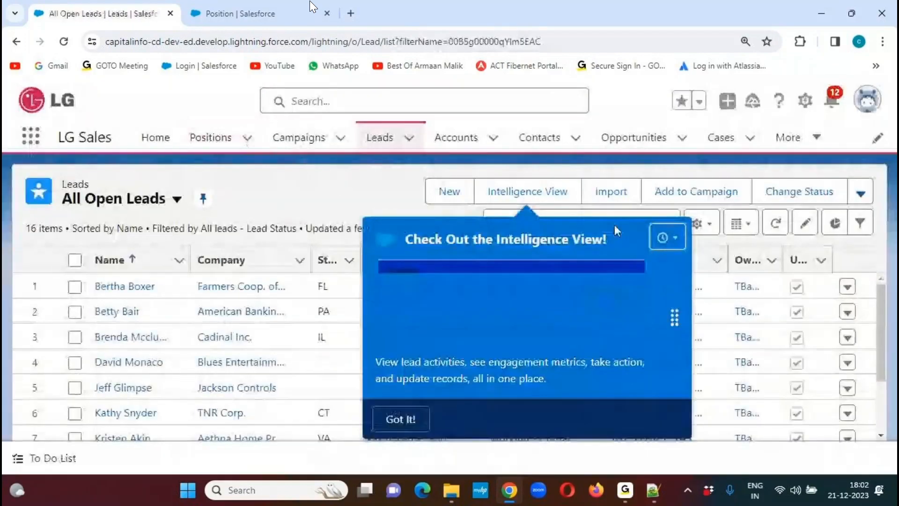
left_click(401, 419)
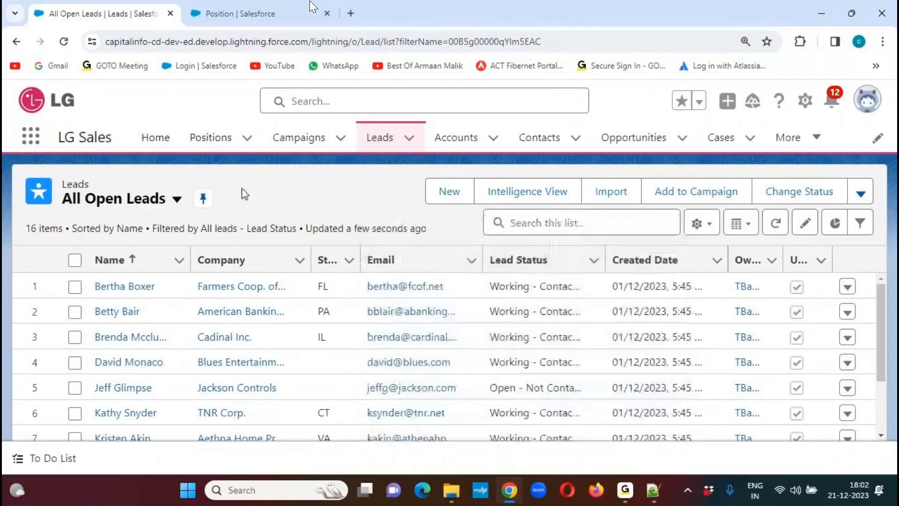
left_click(221, 147)
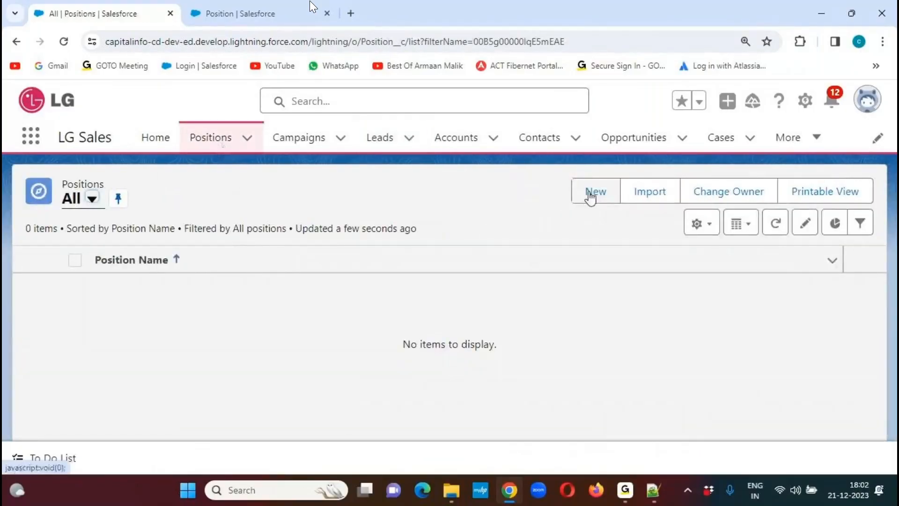
left_click(590, 195)
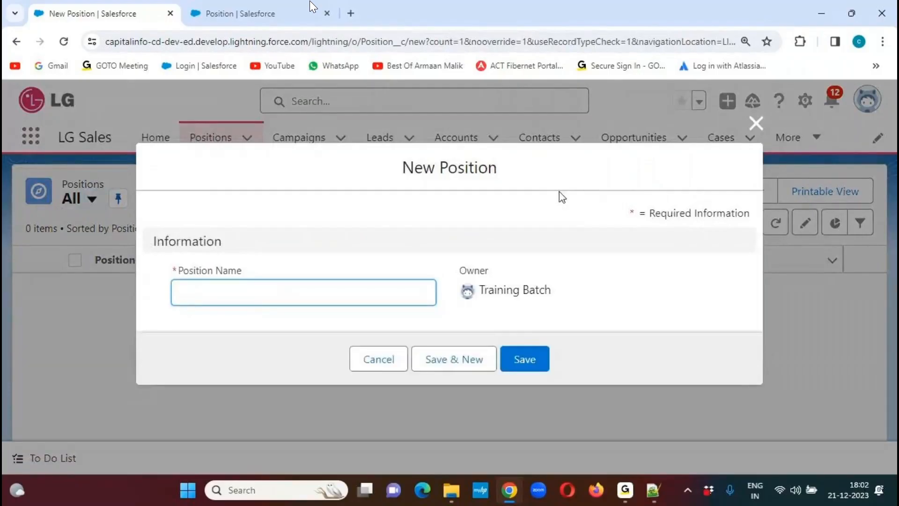
left_click(755, 124)
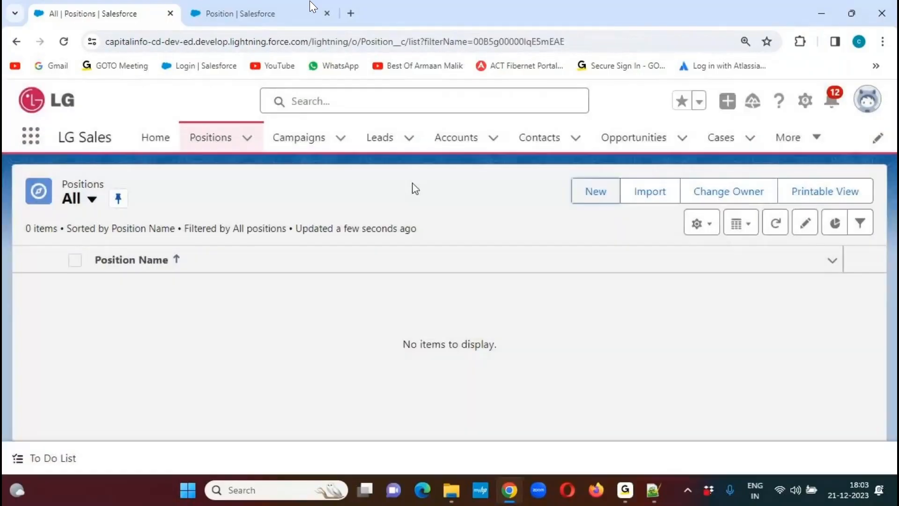
- Log out of Salesforce and log back in with the saved username and the account password
left_click(866, 99)
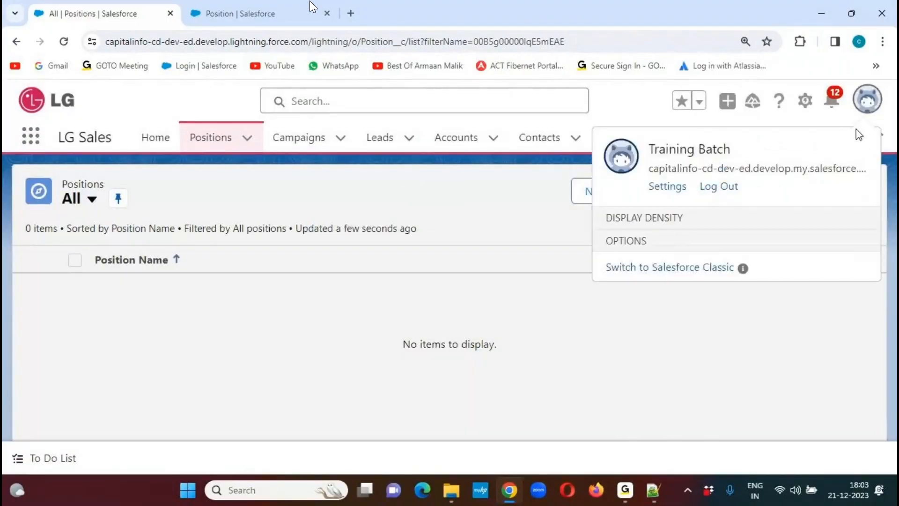
left_click(718, 186)
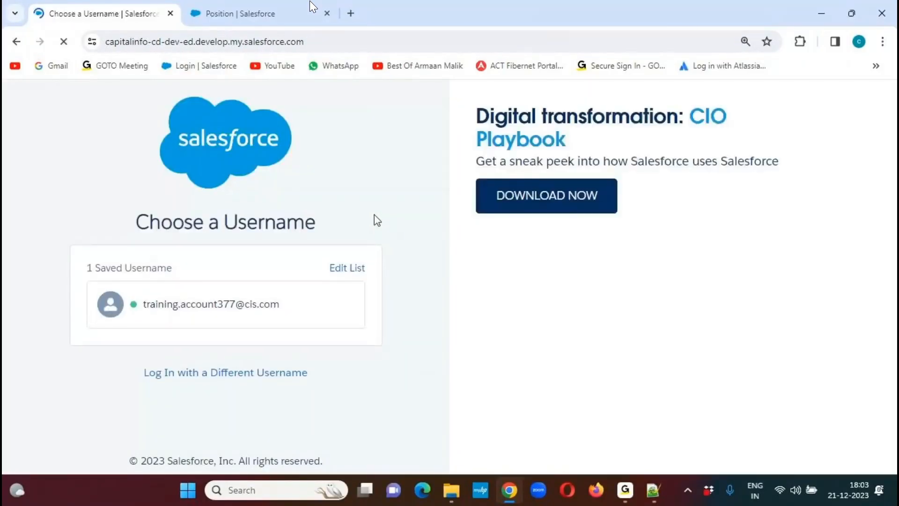
left_click(251, 305)
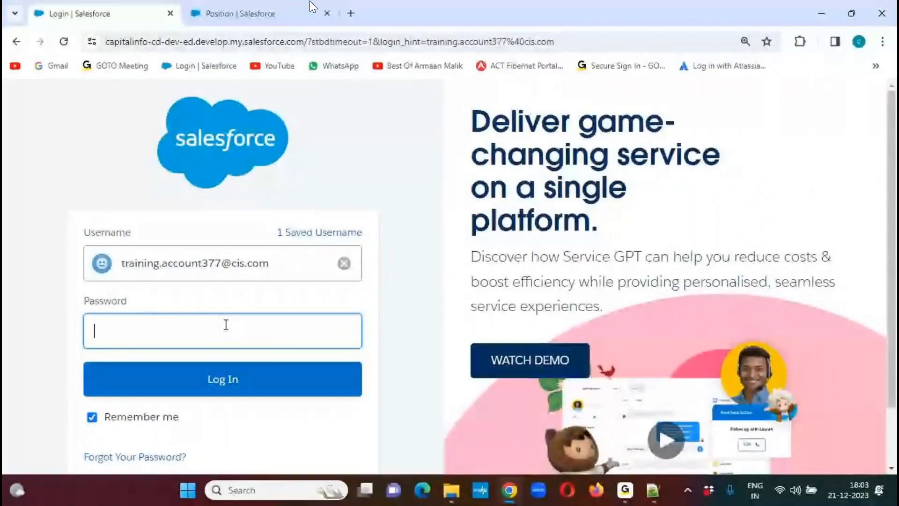
key("ctrl+v")
key("Return")
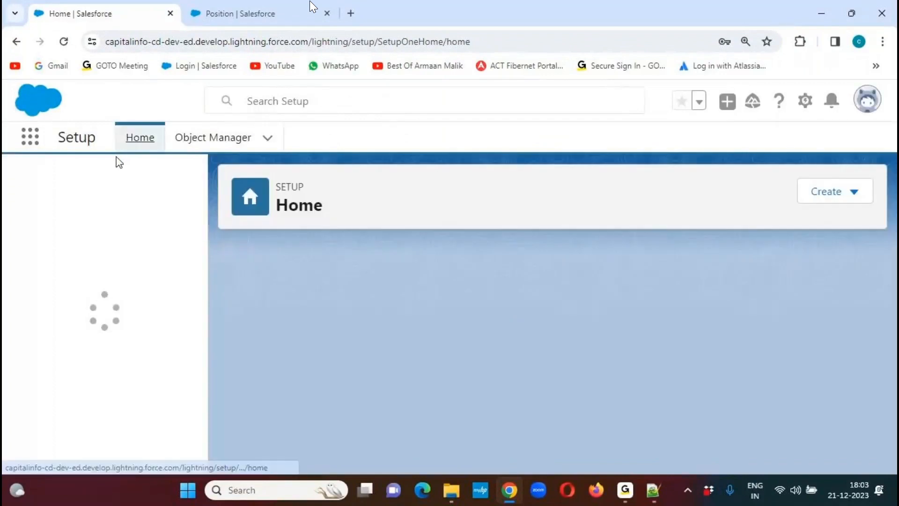
- Switch to the LG Sales app and open a new Position record form
left_click(33, 142)
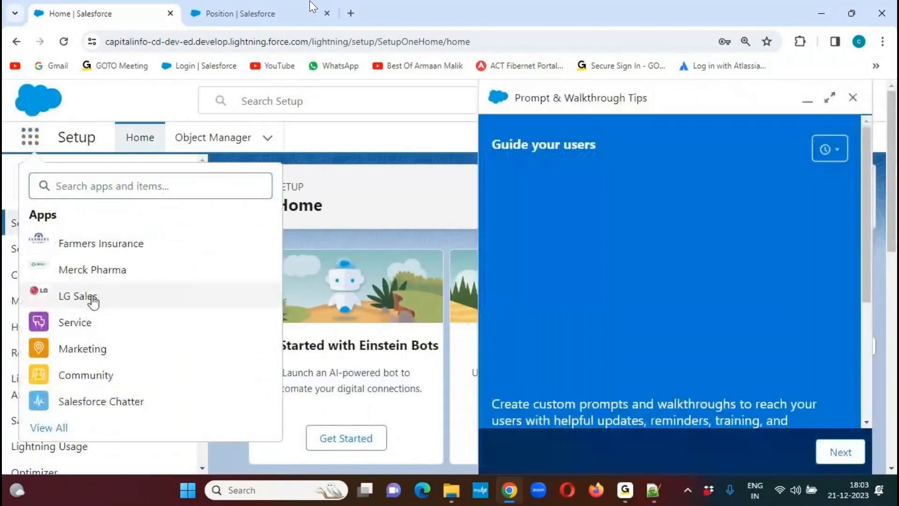
left_click(89, 297)
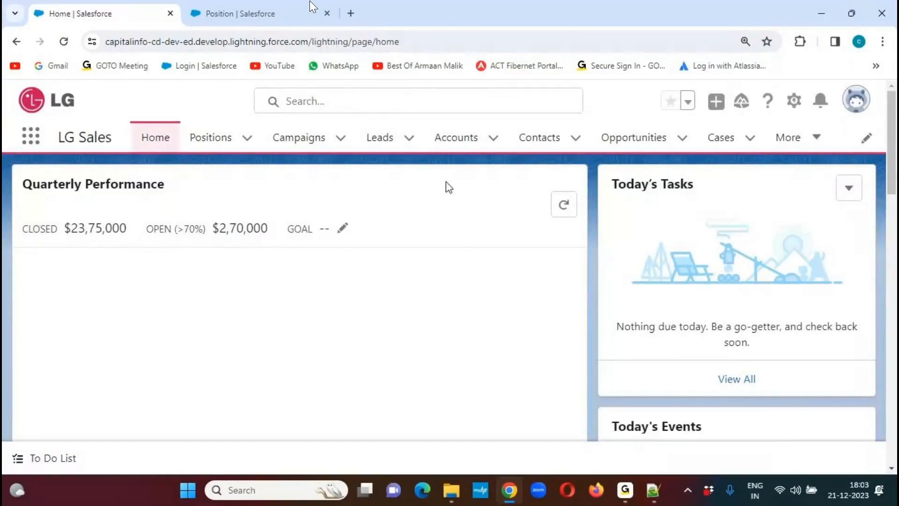
left_click(218, 145)
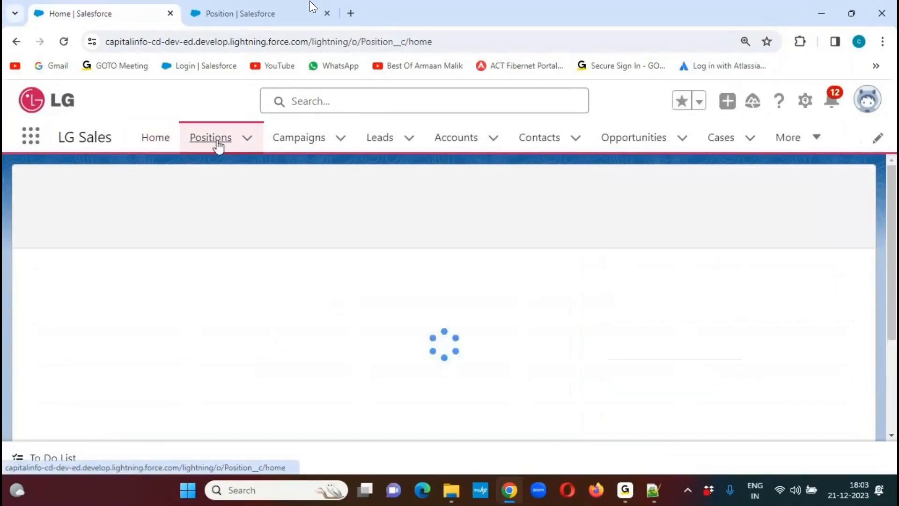
left_click(594, 200)
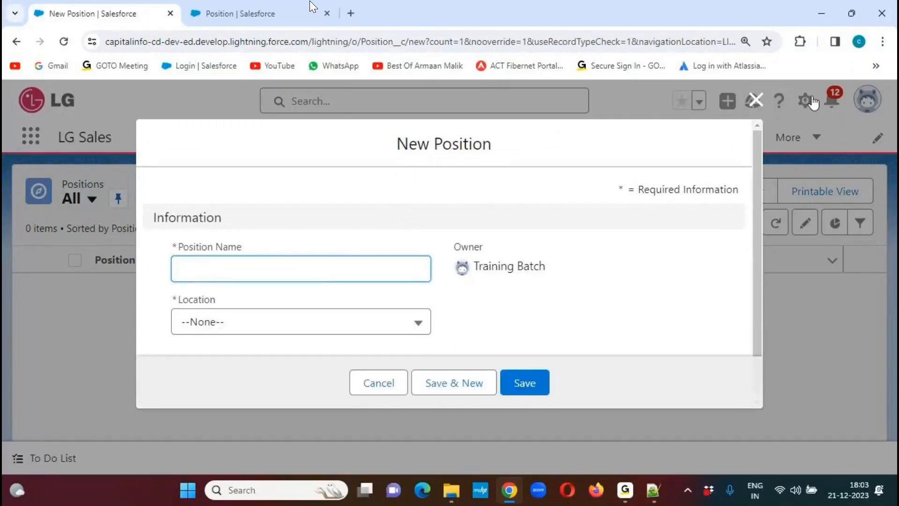
- Examine the Location picklist and its available values on the new Position form without selecting one
left_click(298, 327)
scroll(757, 273, "down", 1)
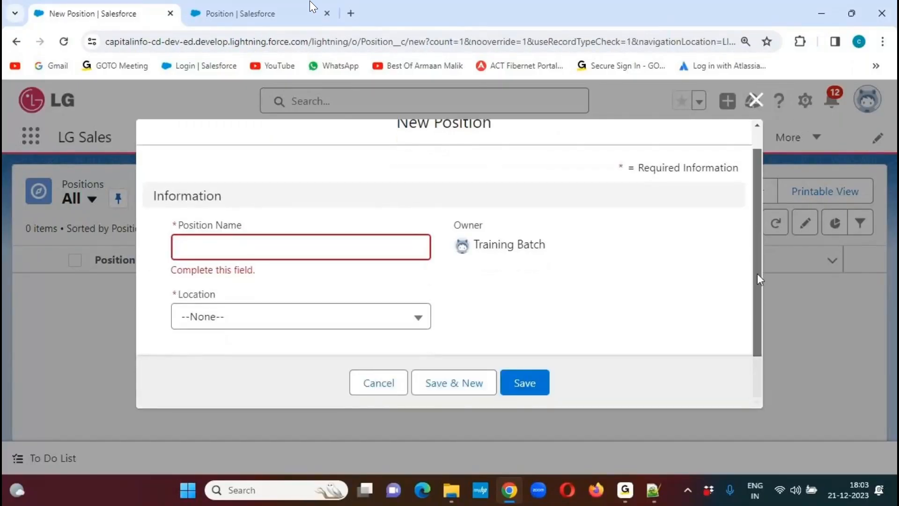
left_click(421, 319)
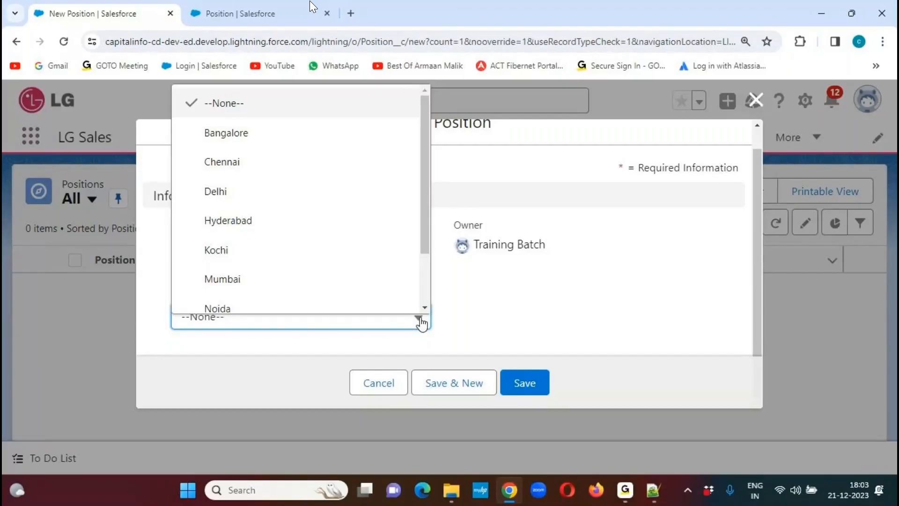
left_click_drag(427, 166, 423, 117)
left_click(631, 304)
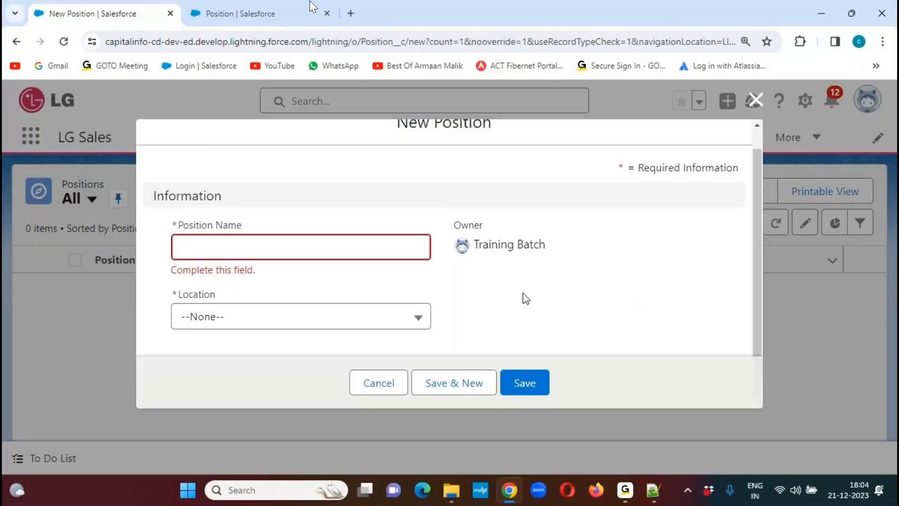
- Copy the field name "Number Of Vacancies" from the Salesforce CRM Notes in Notepad++ and return to the Position fields list in Chrome
left_click(264, 13)
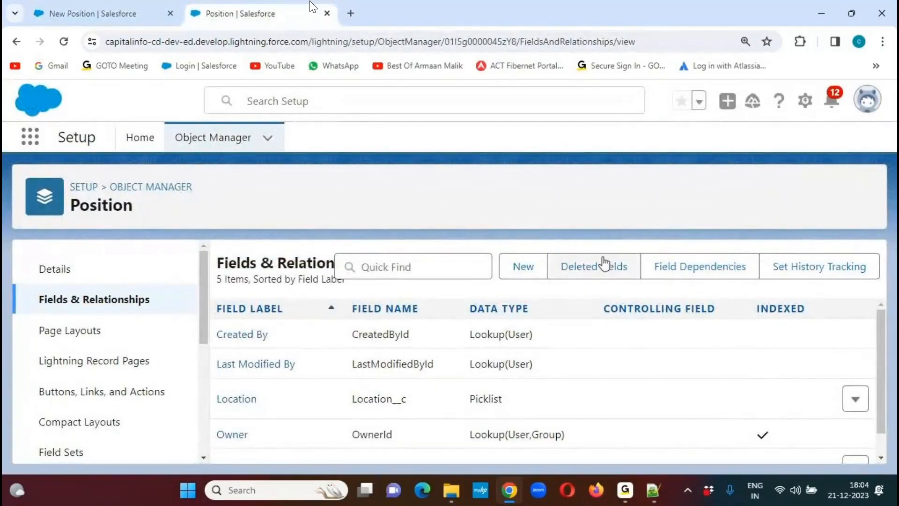
key("alt+Tab")
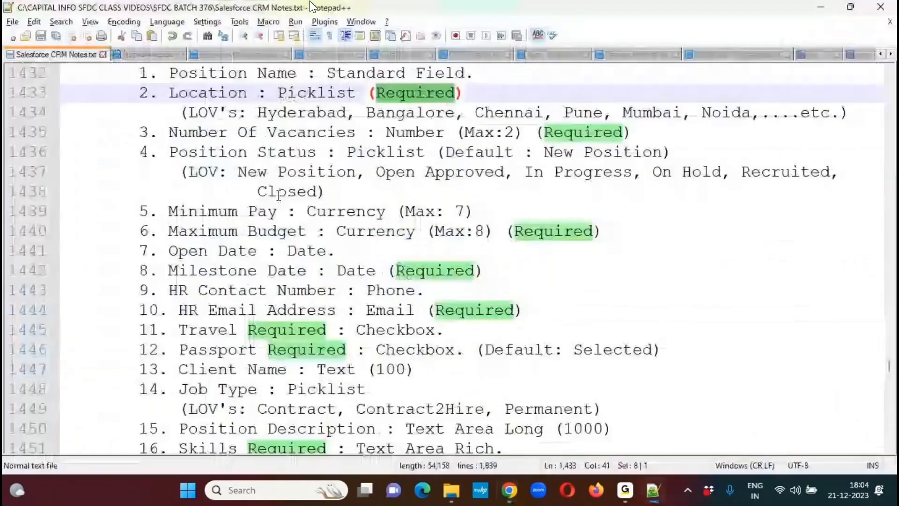
left_click_drag(170, 132, 356, 132)
key("ctrl+c")
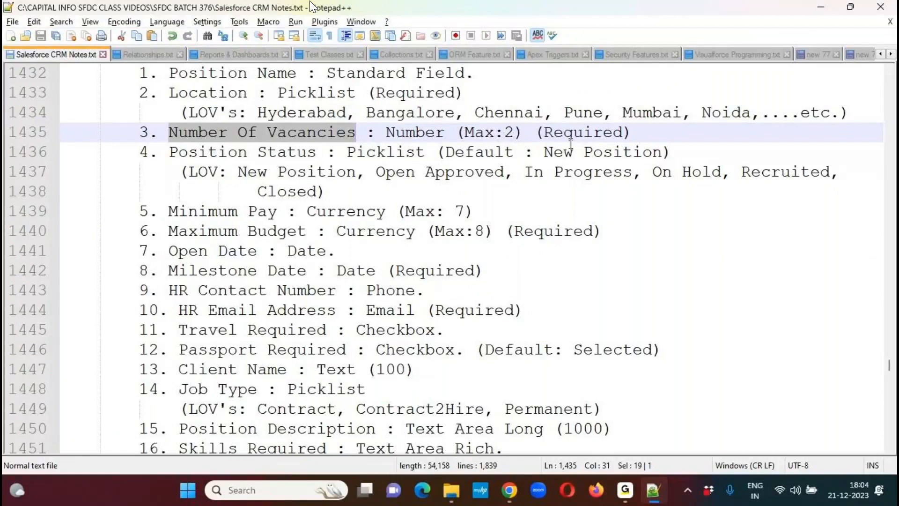
key("alt+Tab")
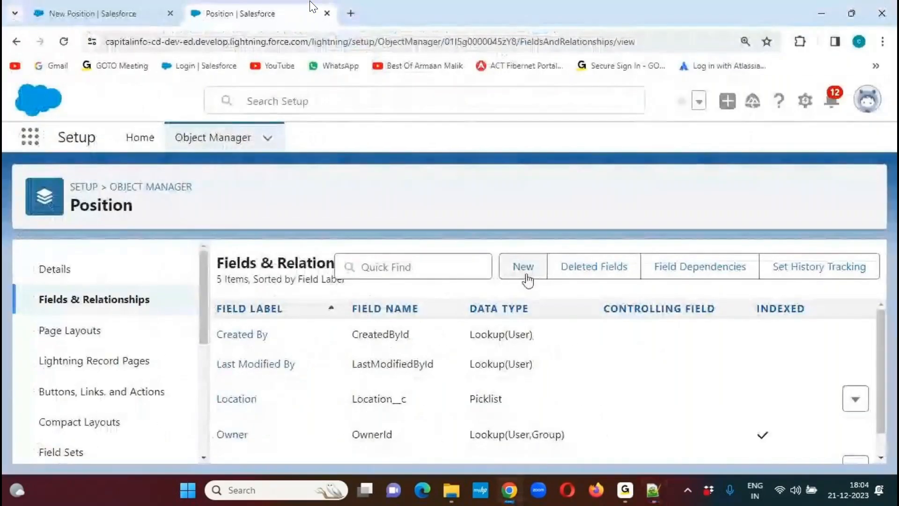
- Circle the required marker beside Location on the new Position form with the annotation pen
left_click(99, 13)
left_click(597, 30)
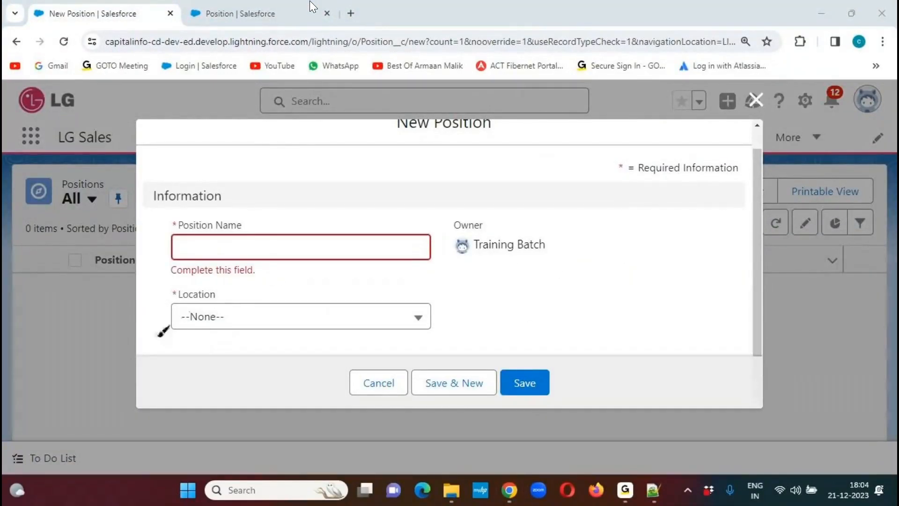
mouse_move(180, 279)
left_mouse_down()
mouse_move(165, 291)
mouse_move(187, 304)
mouse_move(176, 279)
left_mouse_up()
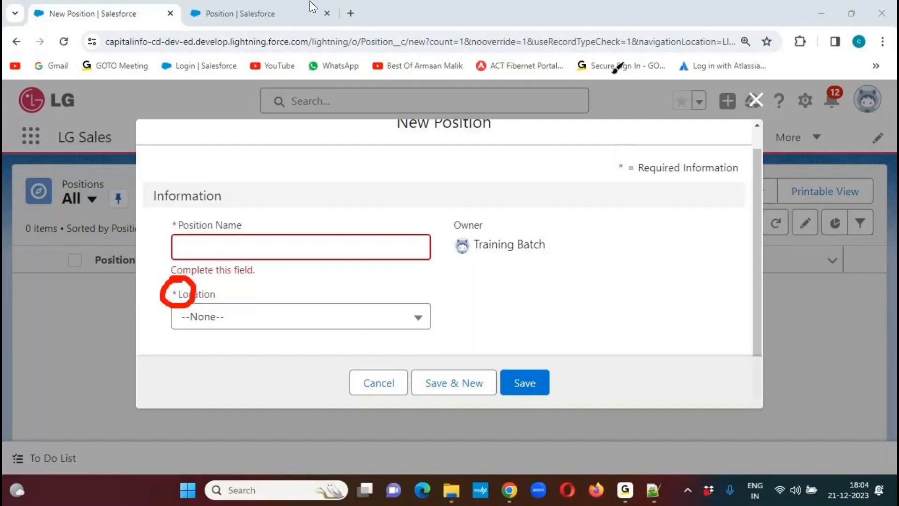
- Start a new custom field on the Position object with the Number data type and proceed to its details
left_click(239, 18)
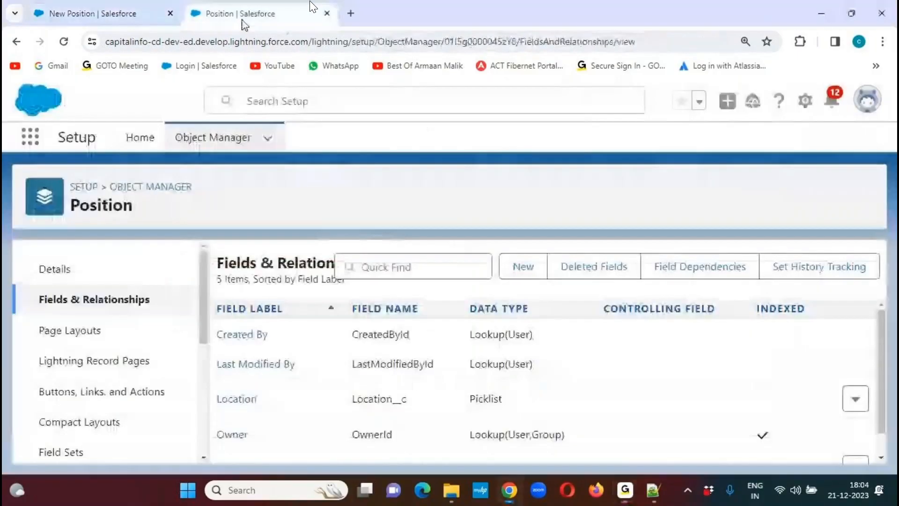
left_click(523, 266)
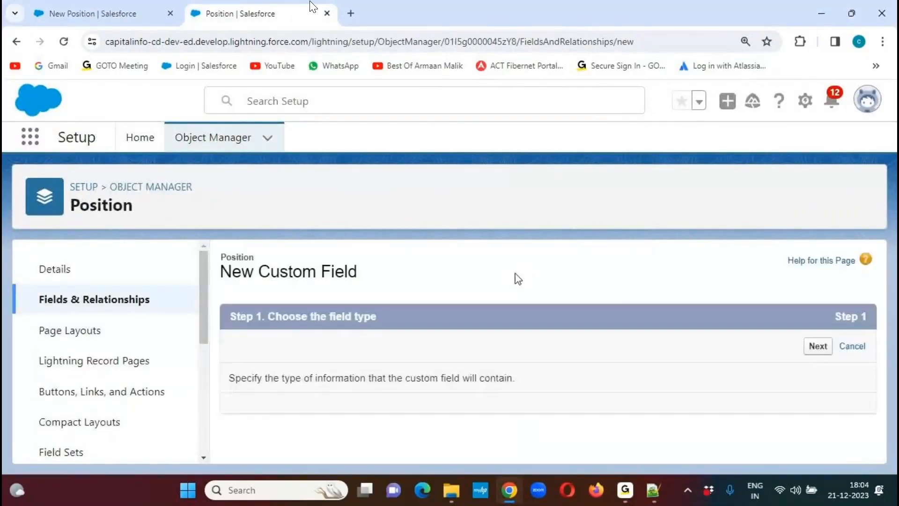
left_click_drag(870, 258, 866, 391)
left_click(244, 314)
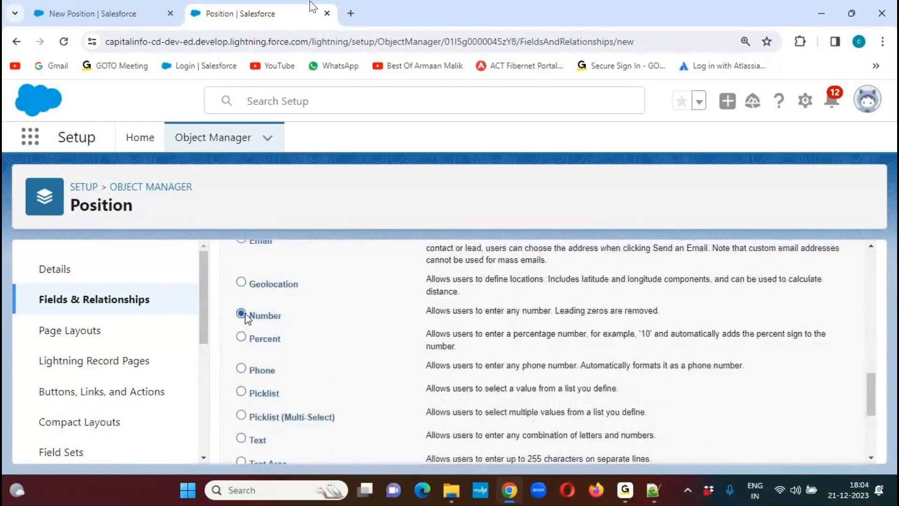
left_click_drag(873, 392, 871, 432)
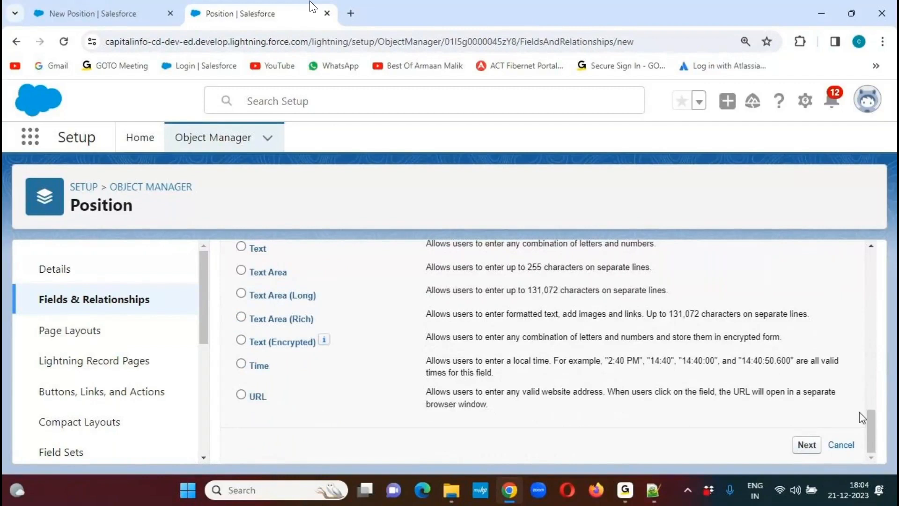
left_click(806, 445)
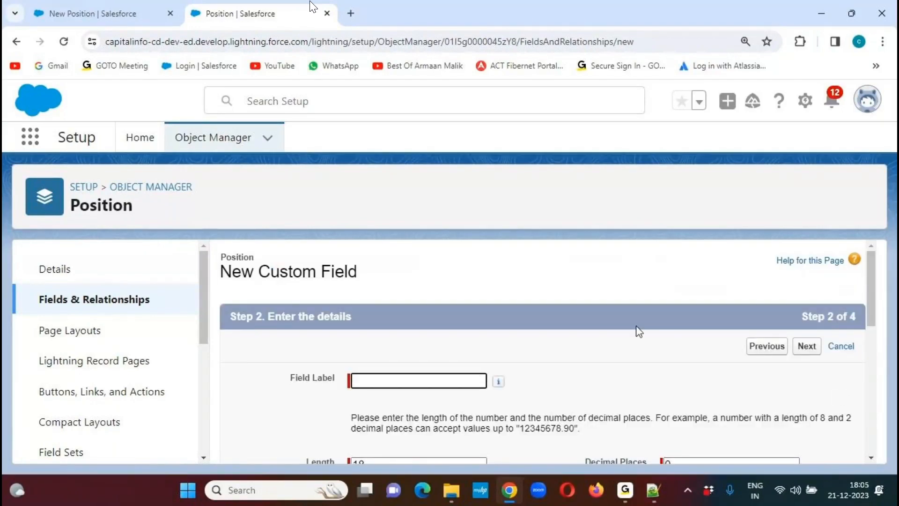
- Label the new field "Number Of Vacancies" and set its length to 2 digits
key("ctrl+v")
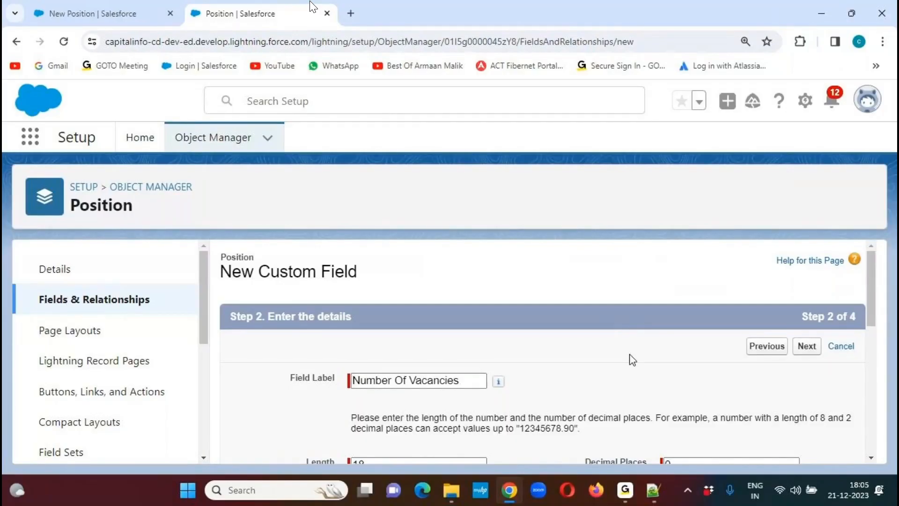
left_click_drag(872, 281, 874, 329)
left_click_drag(306, 298, 339, 299)
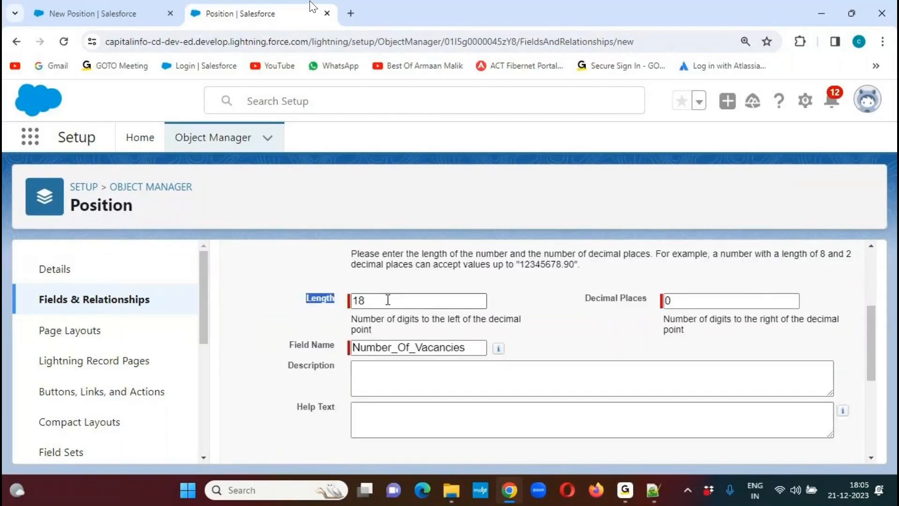
left_click(445, 282)
left_click(425, 300)
key("BackSpace")
key("BackSpace")
type("2")
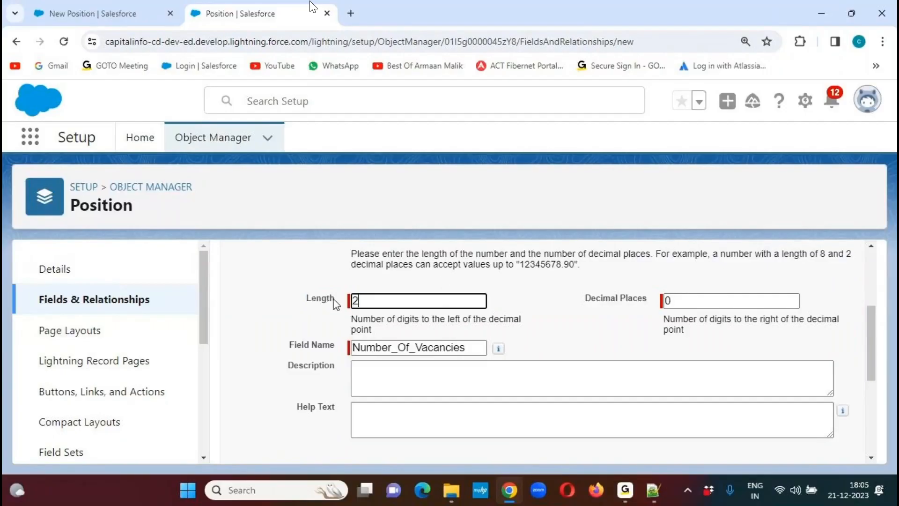
left_click(515, 283)
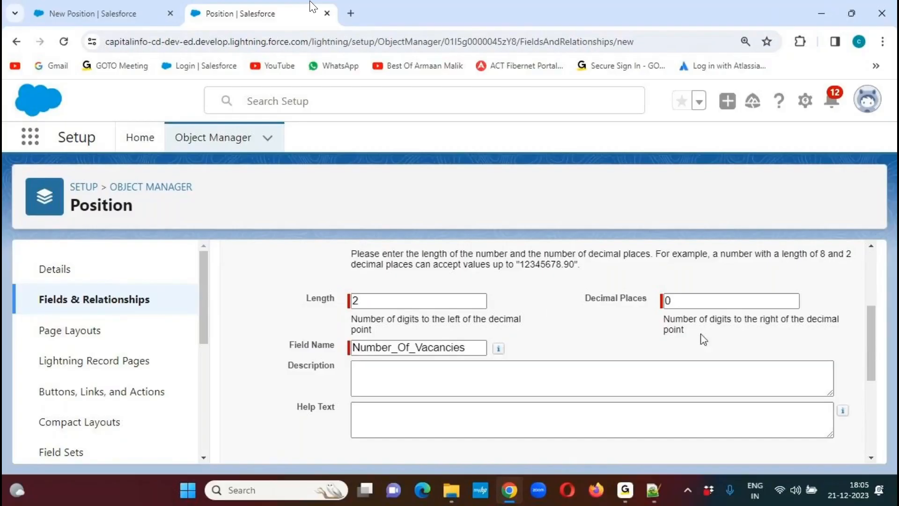
- Make Number Of Vacancies always required for saving a record and proceed to field-level security
triple_click(612, 300)
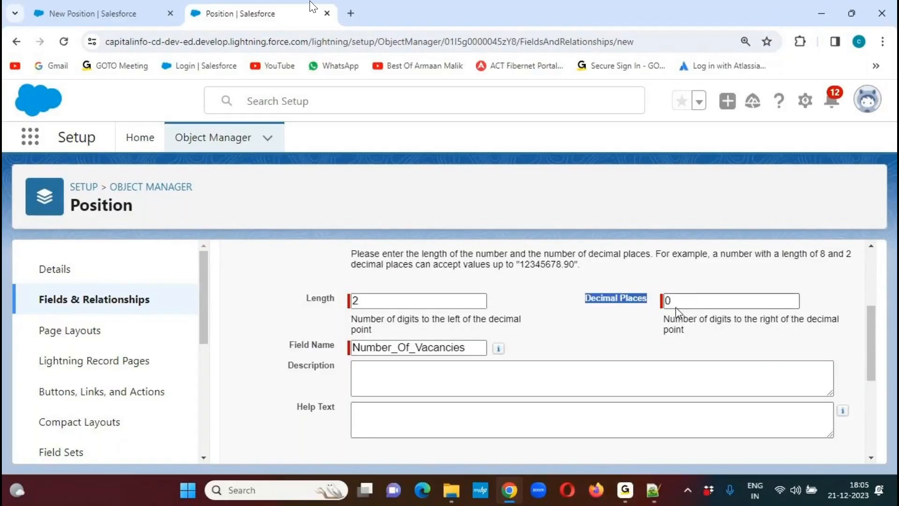
scroll(869, 333, "down", 3)
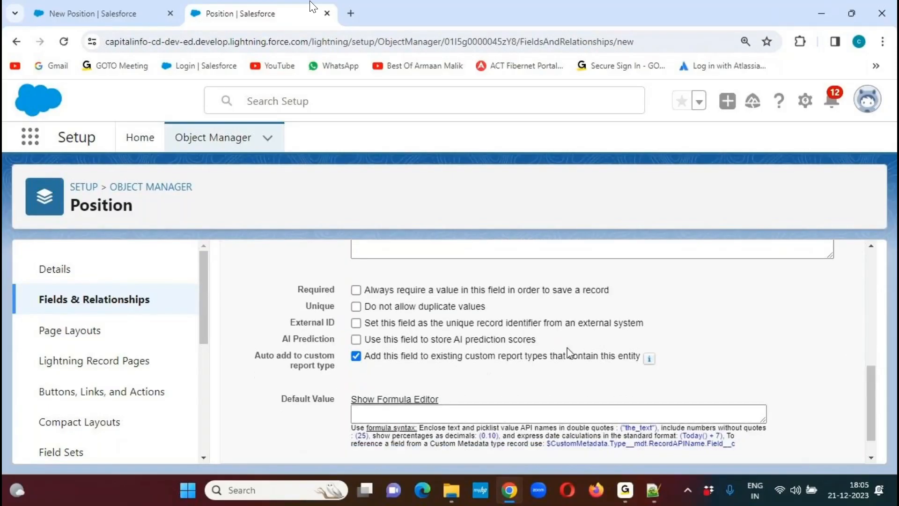
left_click(364, 293)
left_click_drag(874, 380, 873, 403)
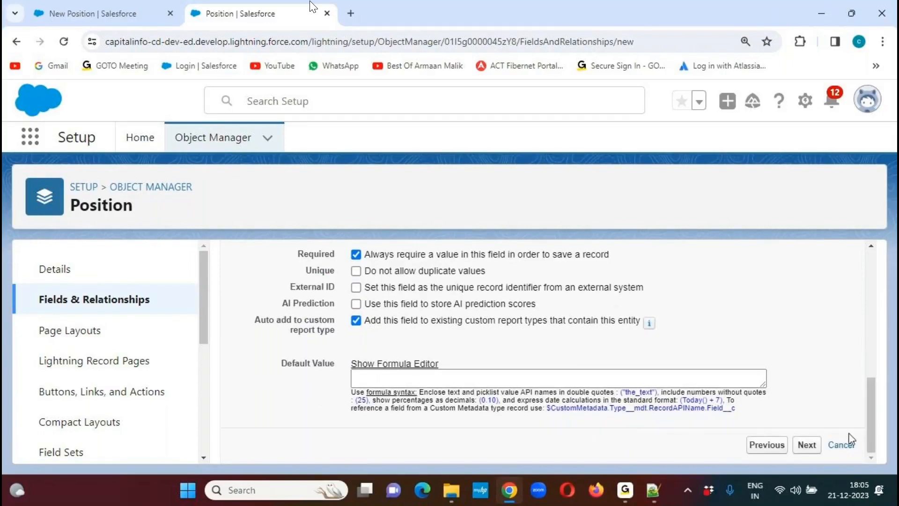
left_click(808, 446)
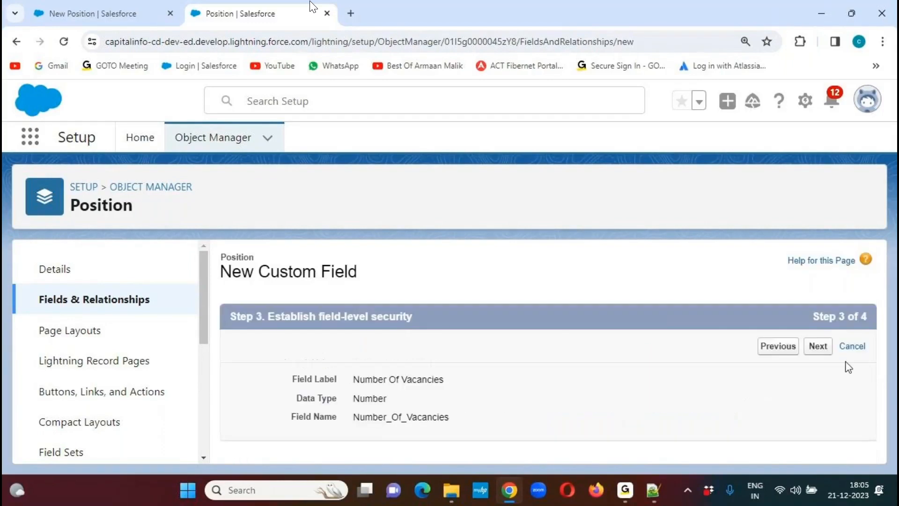
- Save the Number Of Vacancies field with the default field-level security and page layouts, and begin another custom field
left_click_drag(870, 255, 872, 290)
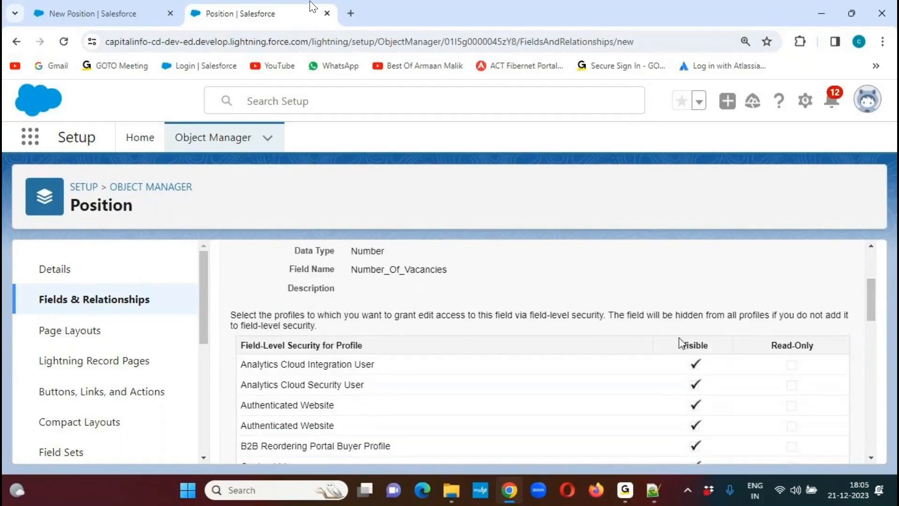
left_click_drag(871, 296, 871, 275)
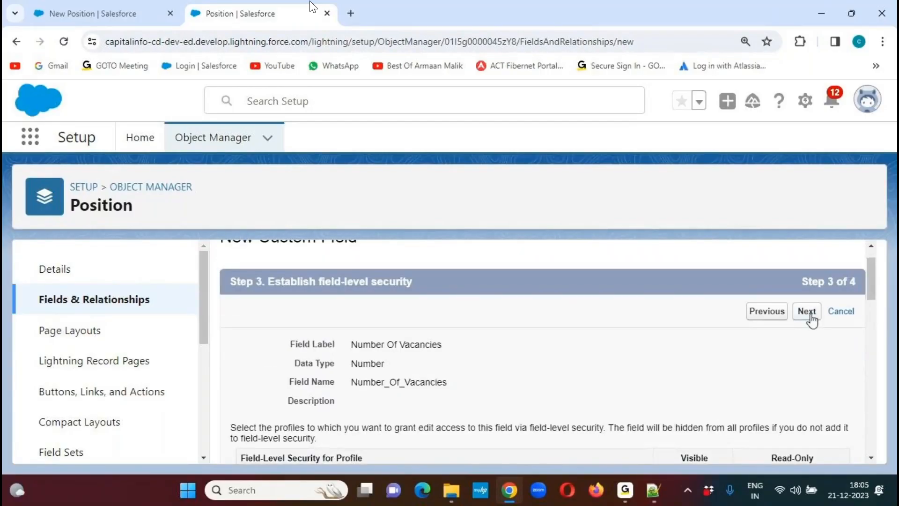
left_click(807, 312)
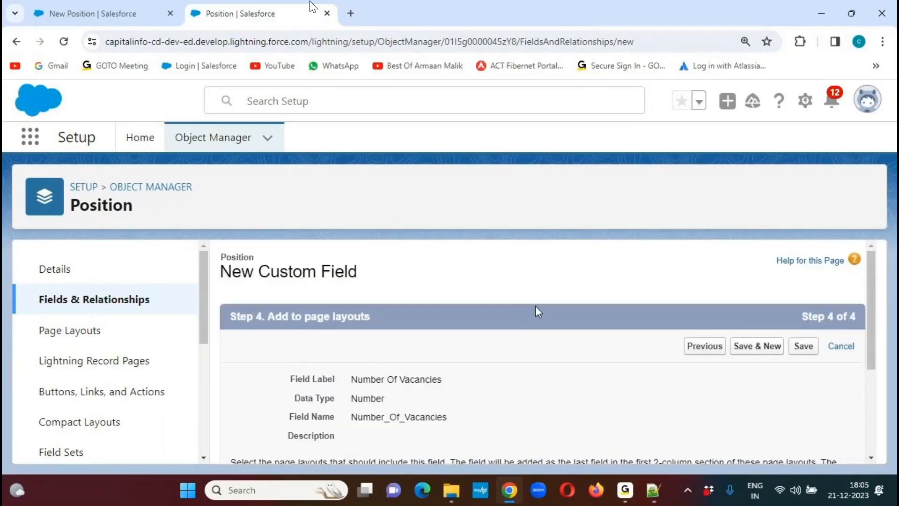
left_click(758, 349)
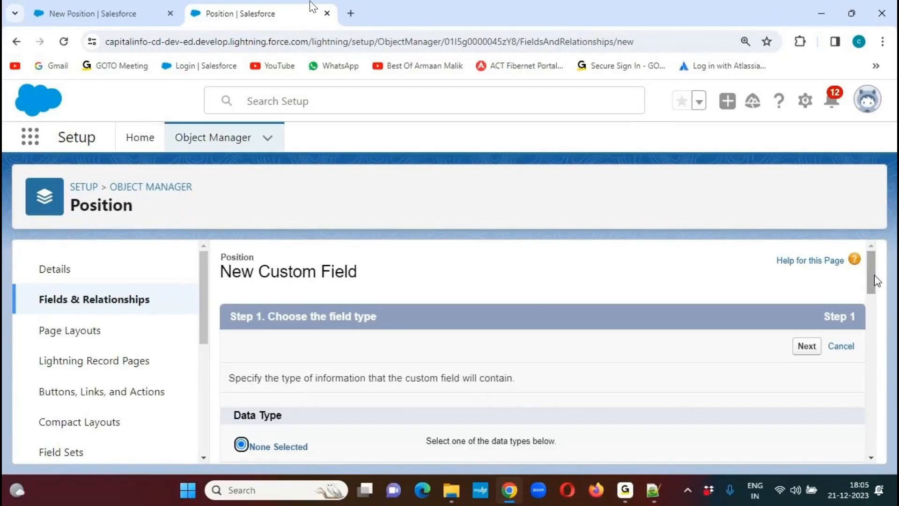
- Copy the field name "Position Status" from the Salesforce CRM Notes in Notepad++ and return to the new custom field in Chrome
left_click_drag(873, 271, 868, 299)
left_click(654, 491)
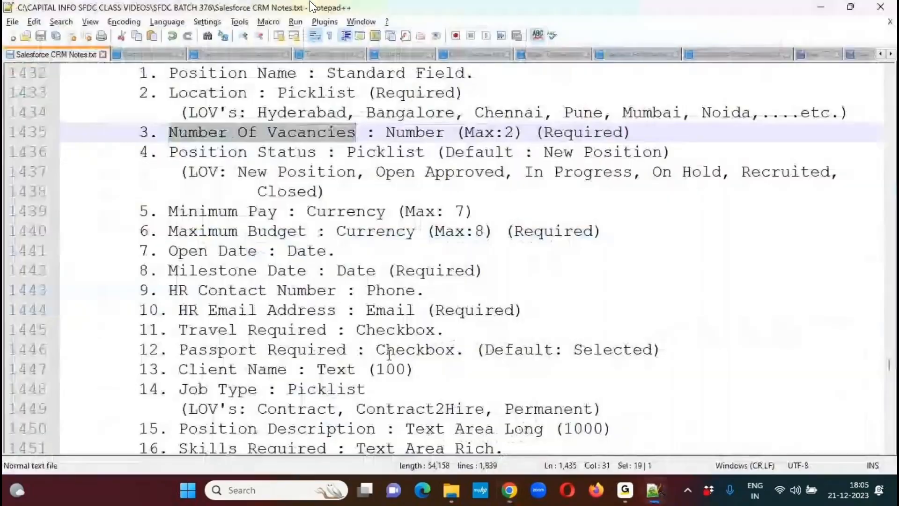
left_click_drag(170, 152, 317, 161)
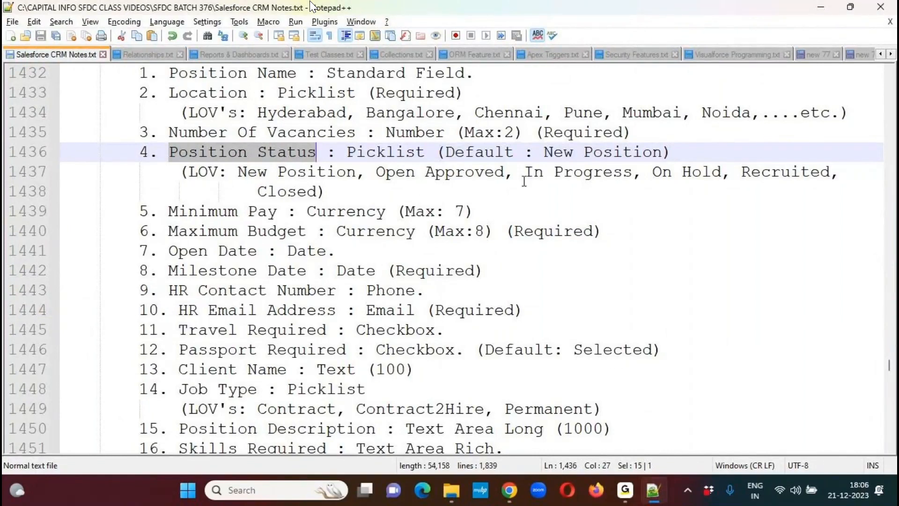
key("alt+Tab")
- Choose Picklist as the new field's data type and proceed to its details
left_click_drag(878, 304, 859, 391)
left_click(265, 376)
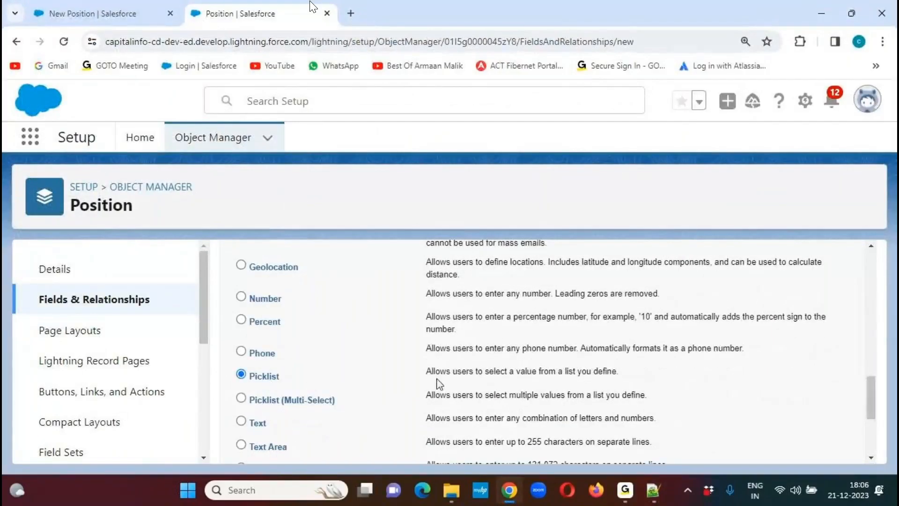
left_click_drag(876, 394, 868, 423)
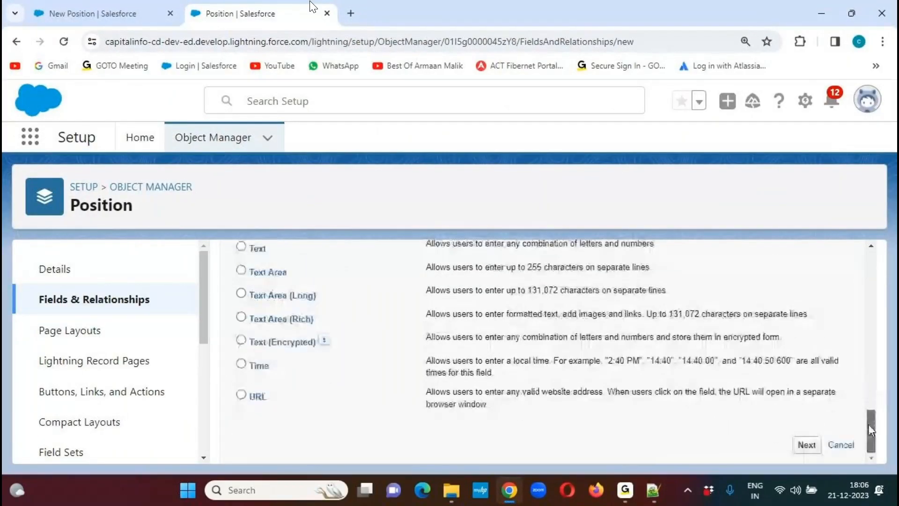
left_click(806, 445)
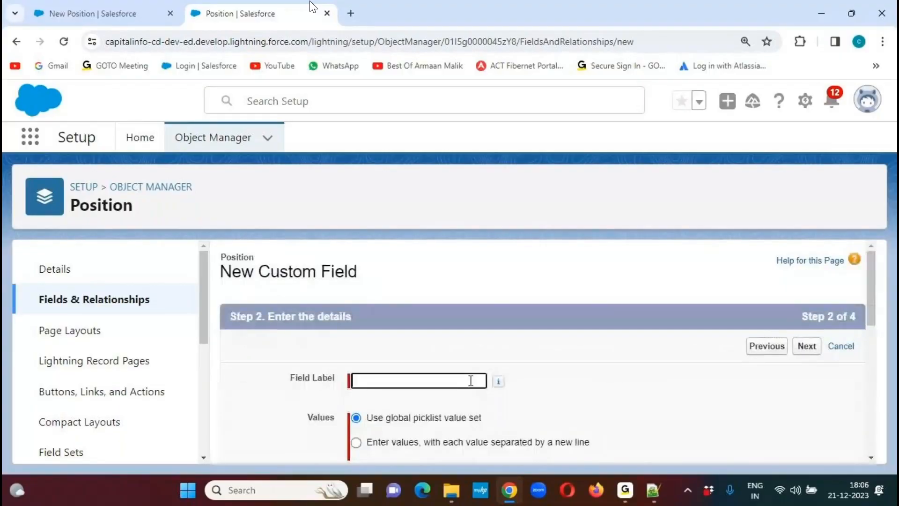
- Label the picklist field "Position Status" and choose to enter its values manually, each separated by a new line
type("Position Status")
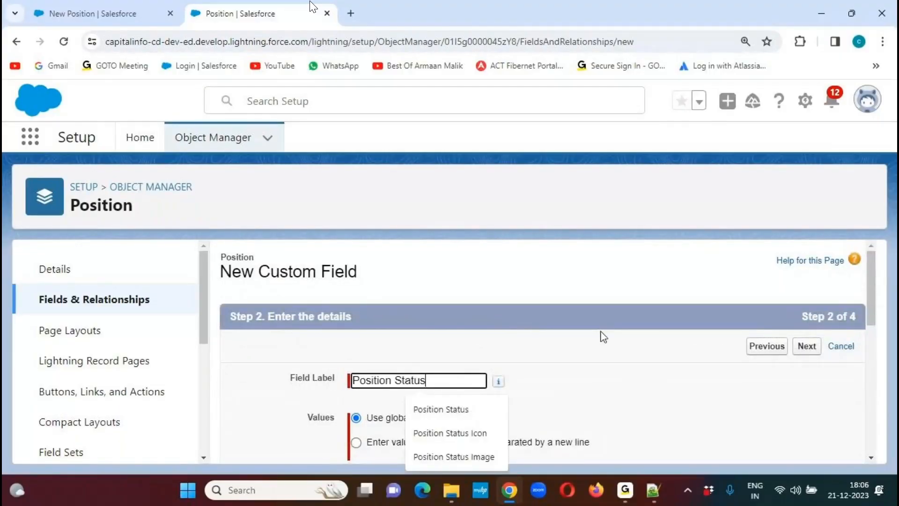
left_click(476, 319)
scroll(871, 269, "down", 2)
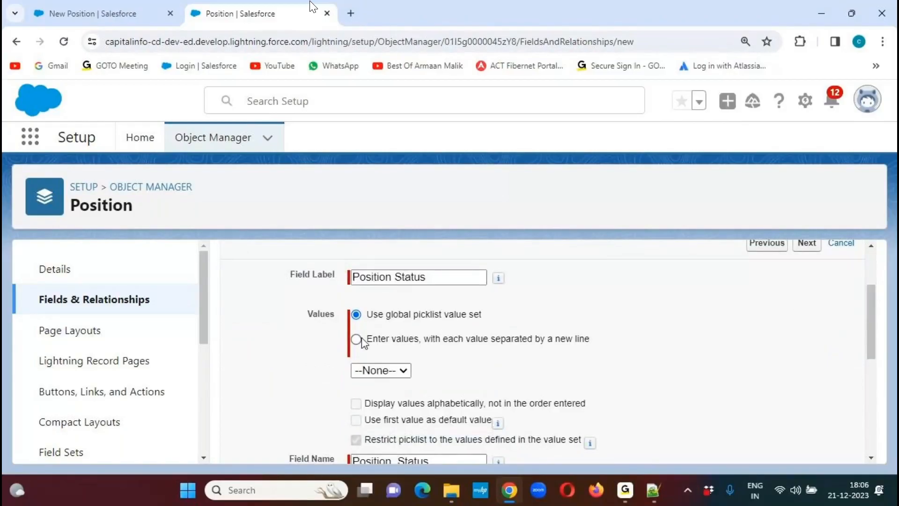
left_click(357, 339)
left_click(382, 391)
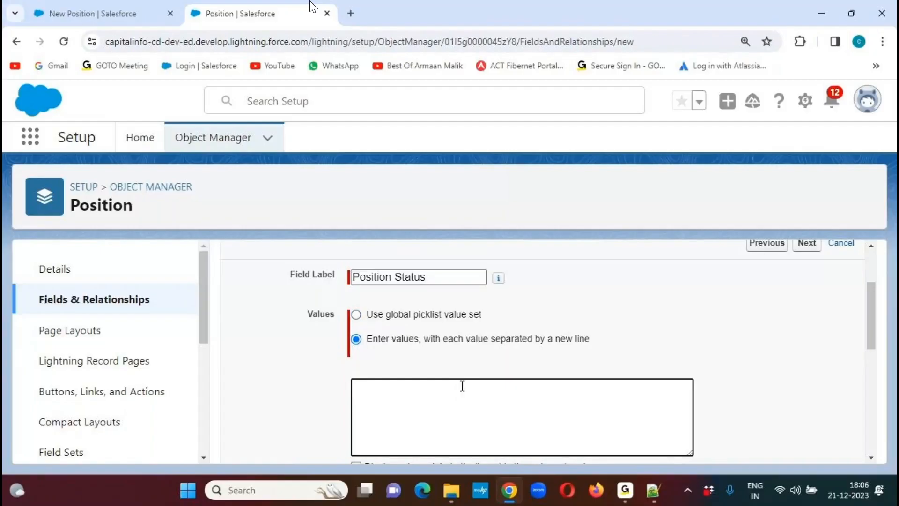
- Enter the picklist values New Position, Open Approved, In Progress, On Hold, Recruited and Closed on separate lines
type("New Position")
key("Return")
type("Open Approved")
key("Return")
type("In Progress")
key("Return")
type("On Hold")
key("Return")
type("Recruited")
key("Return")
type("Closed")
left_click(699, 340)
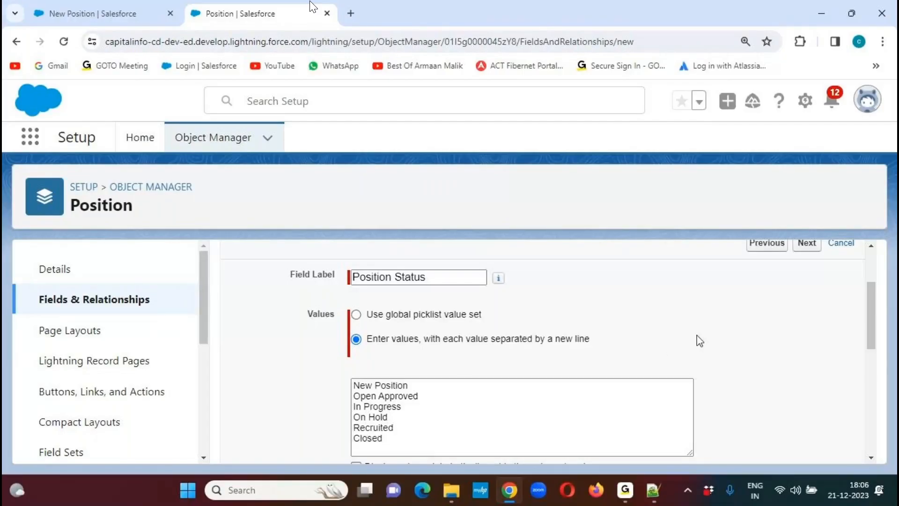
left_click(592, 54)
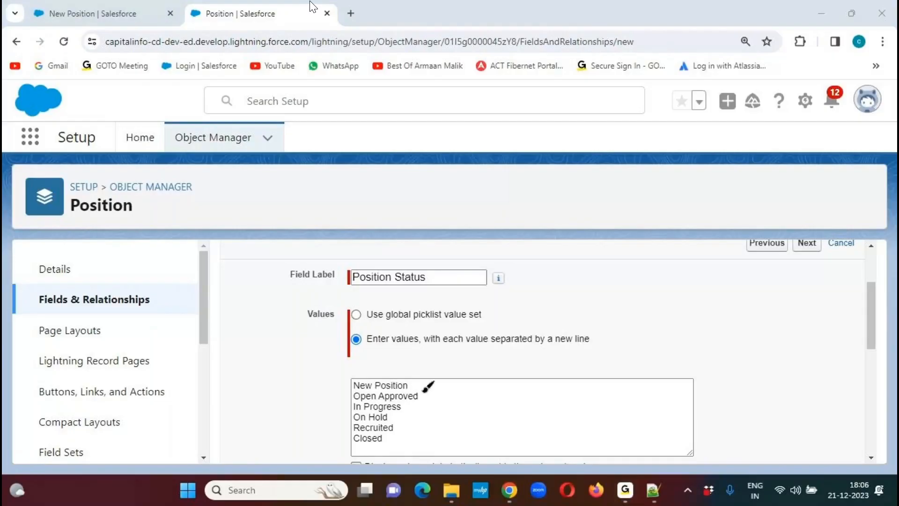
mouse_move(353, 395)
left_mouse_down()
mouse_move(408, 395)
mouse_move(448, 370)
left_mouse_up()
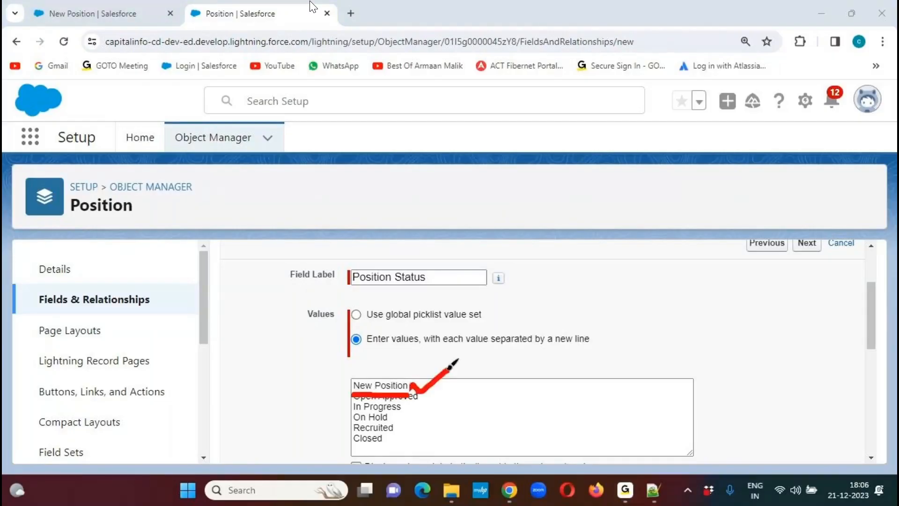
left_click(602, 34)
mouse_move(878, 297)
left_mouse_down()
mouse_move(878, 337)
mouse_move(878, 327)
left_mouse_up()
left_click(597, 33)
mouse_move(360, 397)
left_mouse_down()
mouse_move(505, 393)
mouse_move(566, 368)
left_mouse_up()
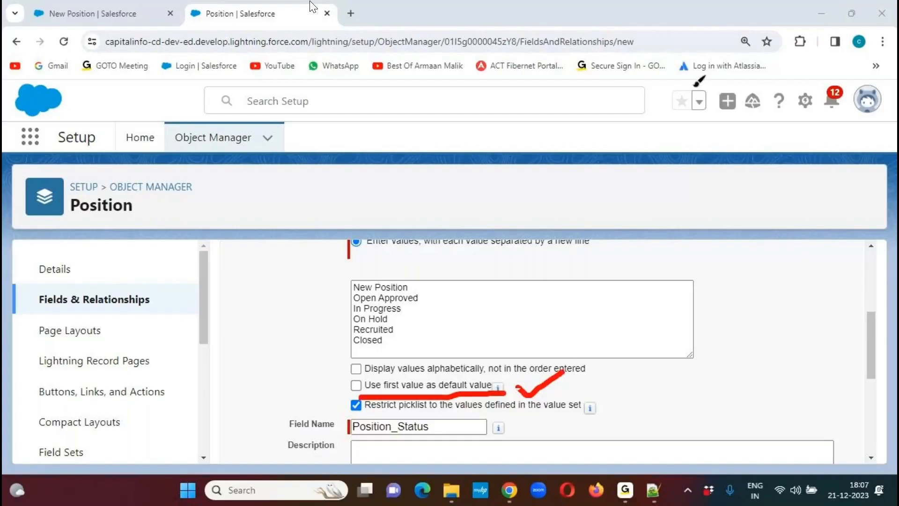
left_click(595, 31)
- Use the first picklist value as the default for Position Status and proceed to field-level security
left_click(368, 389)
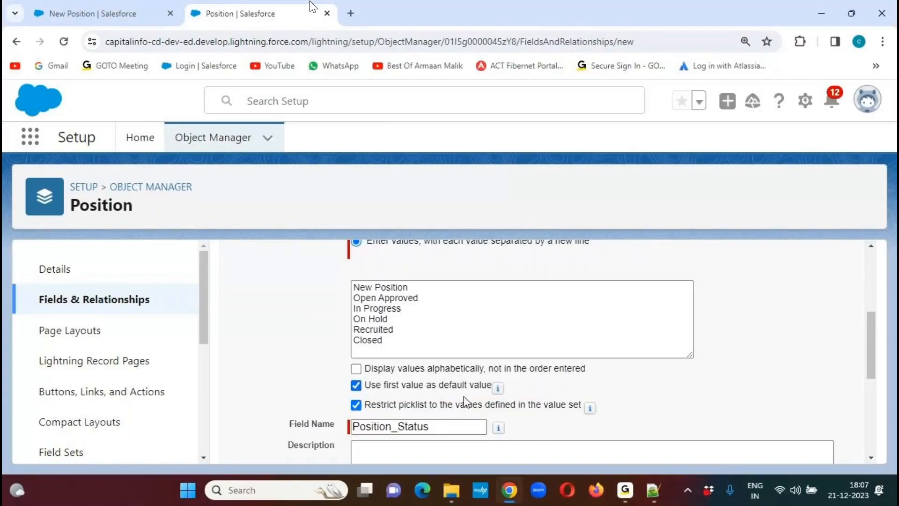
scroll(868, 363, "down", 2)
left_click_drag(868, 363, 867, 409)
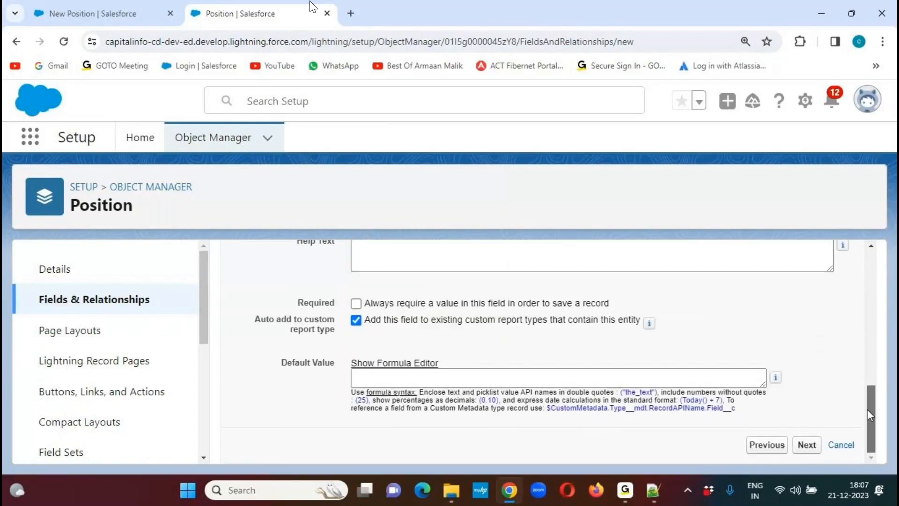
left_click(813, 450)
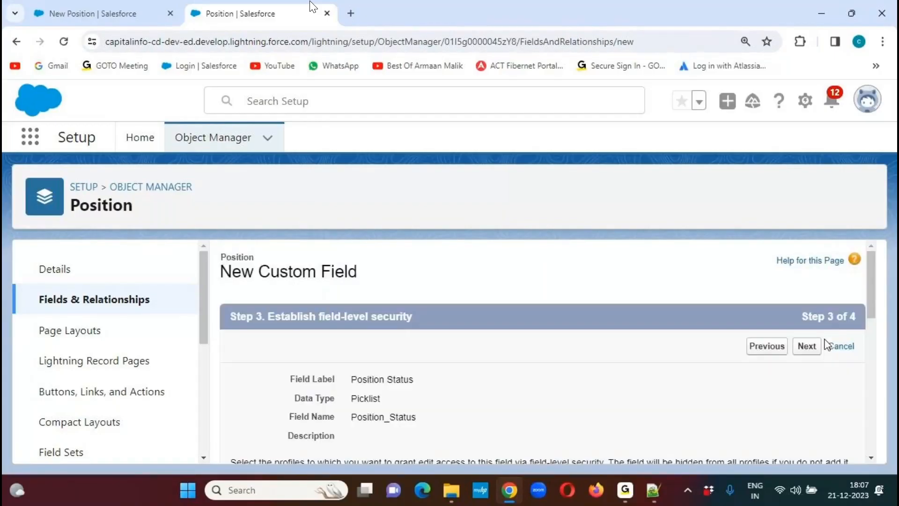
- Make the Position Status field visible to all profiles in the field-level security settings
left_click_drag(874, 269, 867, 308)
left_click(648, 314)
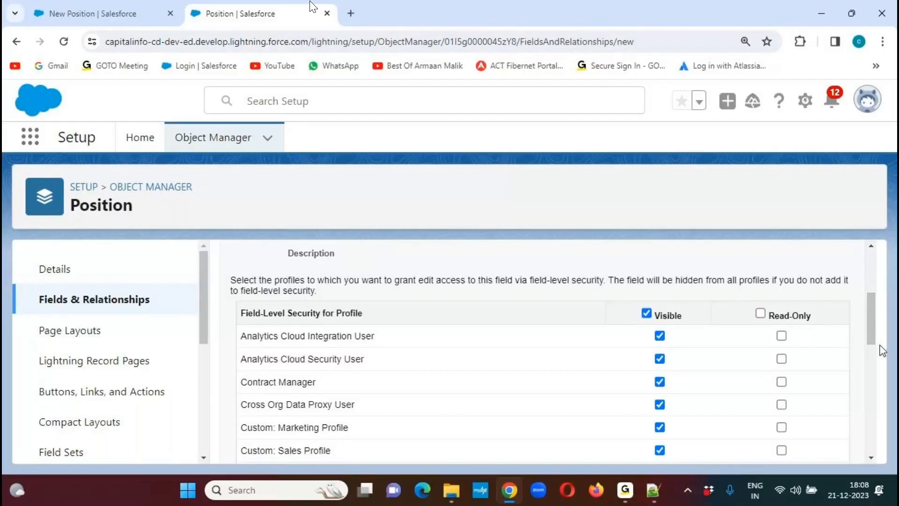
- Add the Position Status field to the Position Layout, save it and start another custom field
left_click_drag(873, 326, 868, 292)
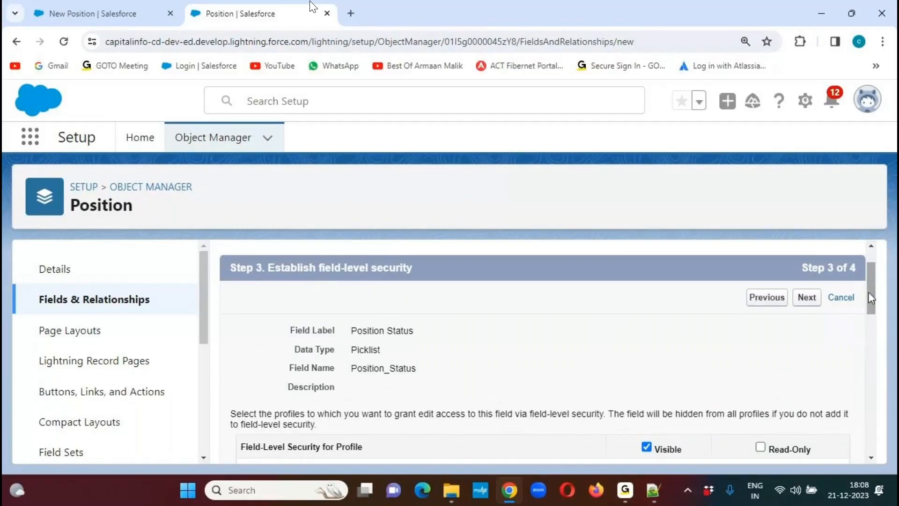
left_click(806, 298)
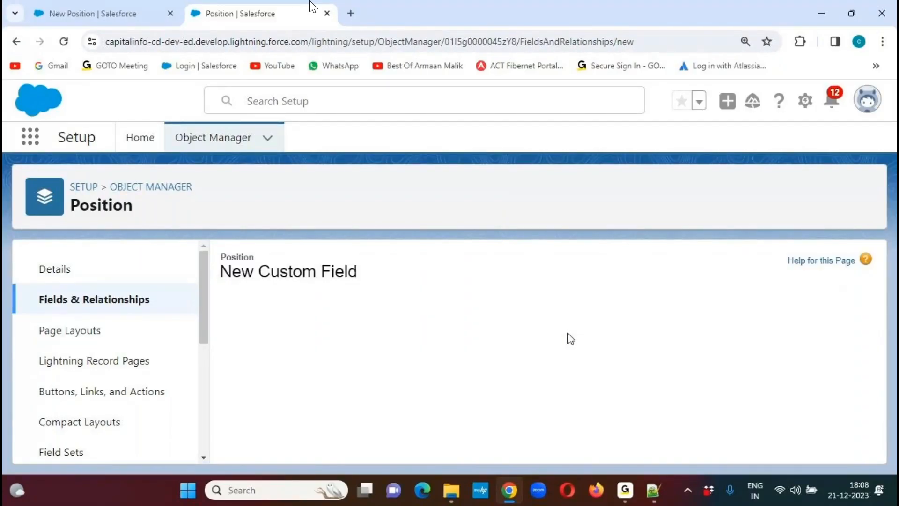
left_click_drag(871, 308, 871, 348)
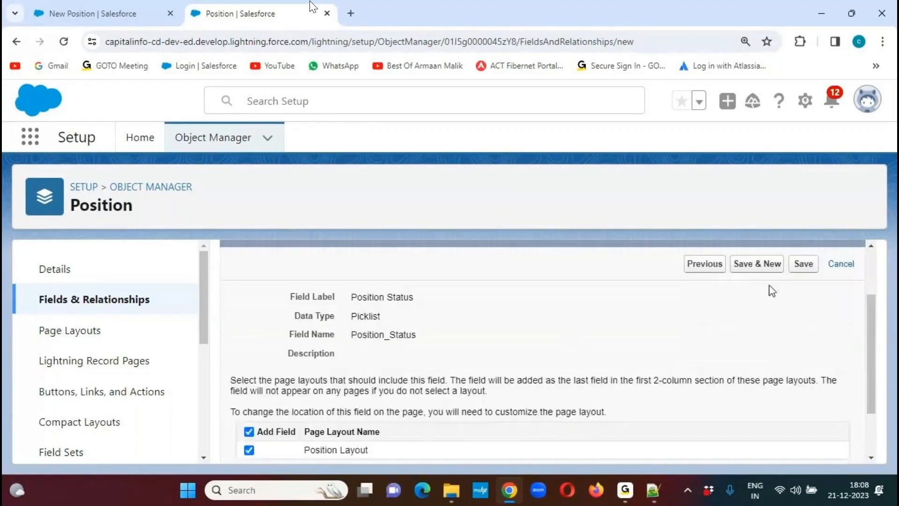
left_click(759, 264)
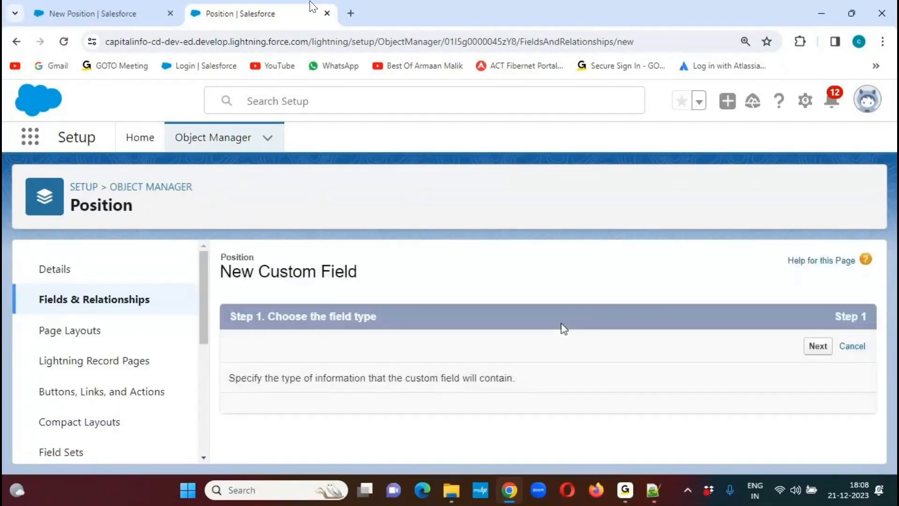
- Copy the field name Minimum Pay from the Notepad++ notes and choose Currency as the new Position field's data type
key("alt+Tab")
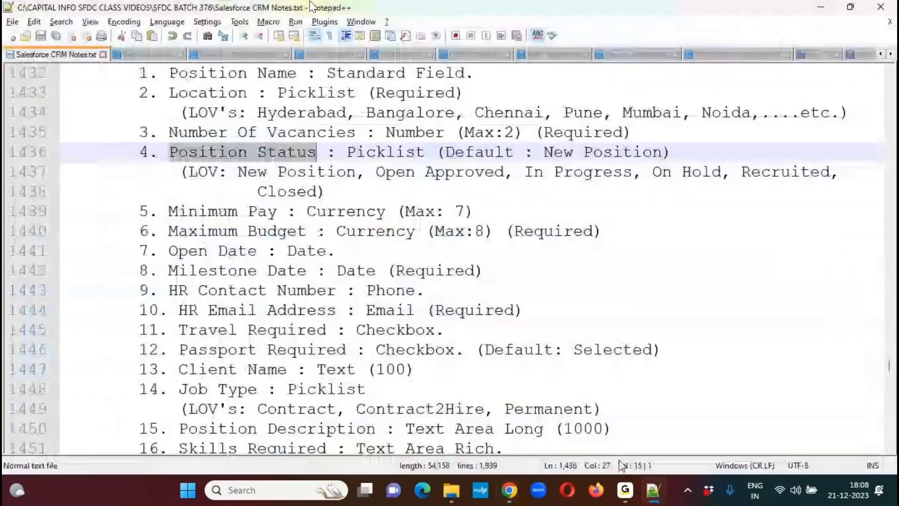
left_click_drag(169, 211, 277, 213)
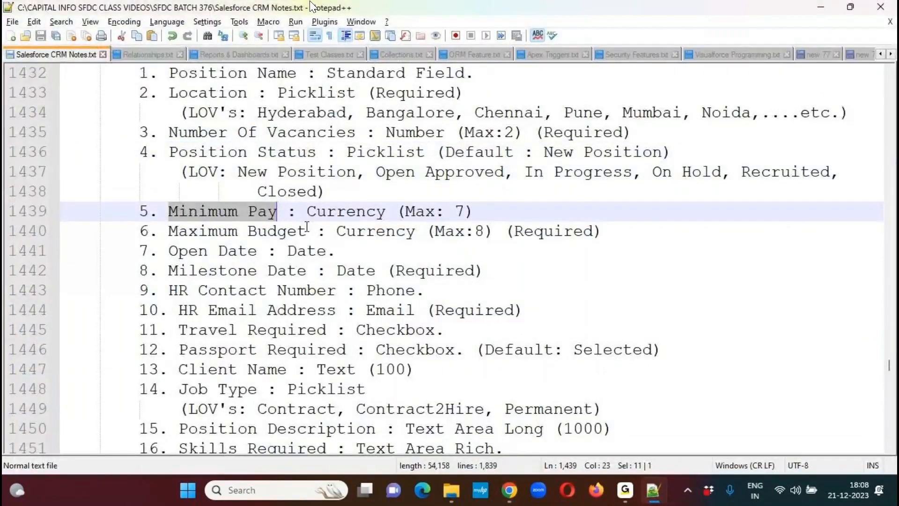
key("alt+Tab")
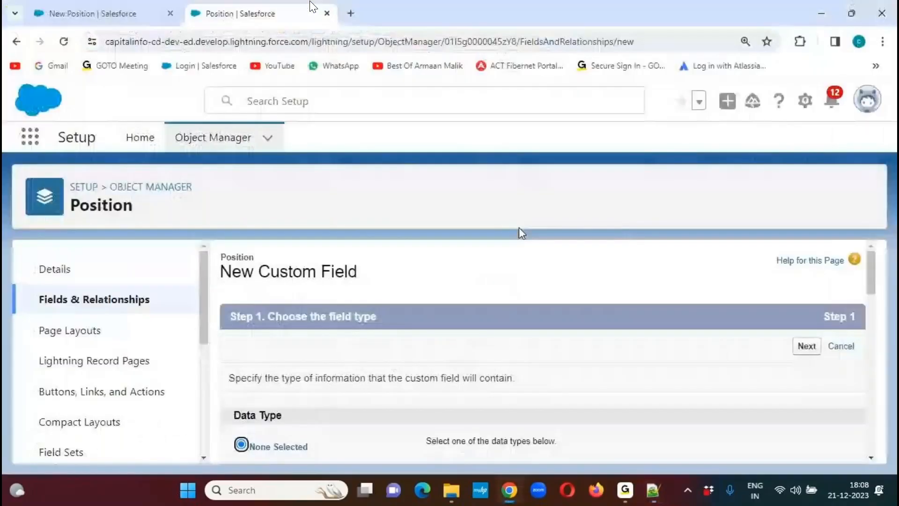
mouse_move(870, 271)
left_mouse_down()
mouse_move(861, 352)
mouse_move(875, 282)
left_mouse_up()
left_click(256, 346)
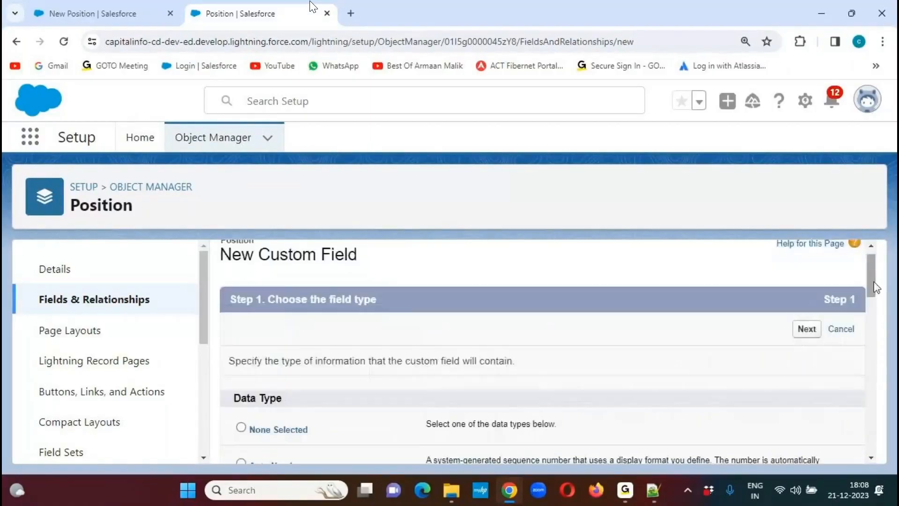
left_click(807, 329)
- Label the currency field "Minimum Pay" and set its length to 7 digits
left_click(431, 381)
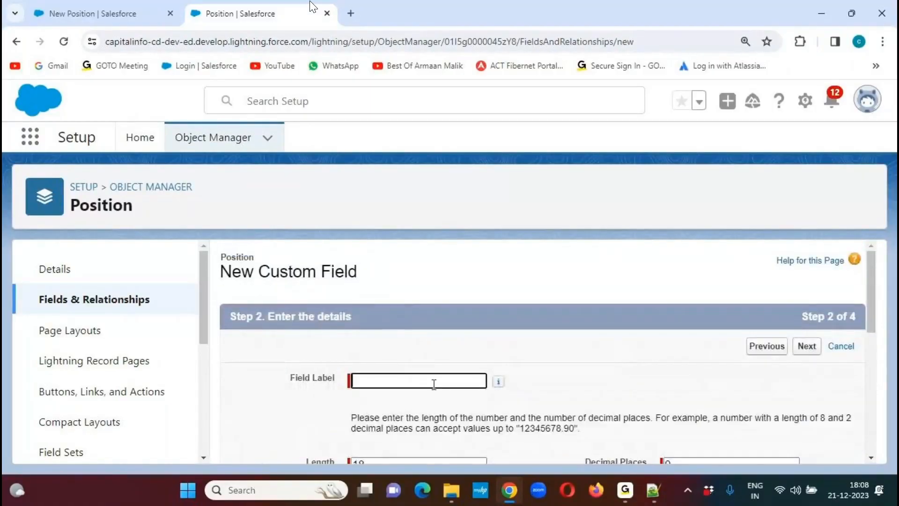
type("Minimum Pay")
left_click(663, 344)
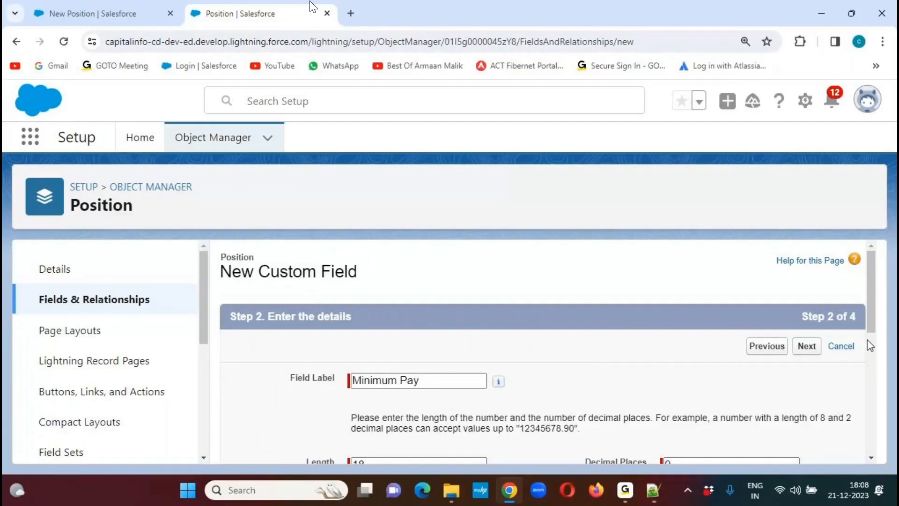
left_click_drag(871, 295, 869, 351)
double_click(367, 314)
type("7")
left_click(557, 318)
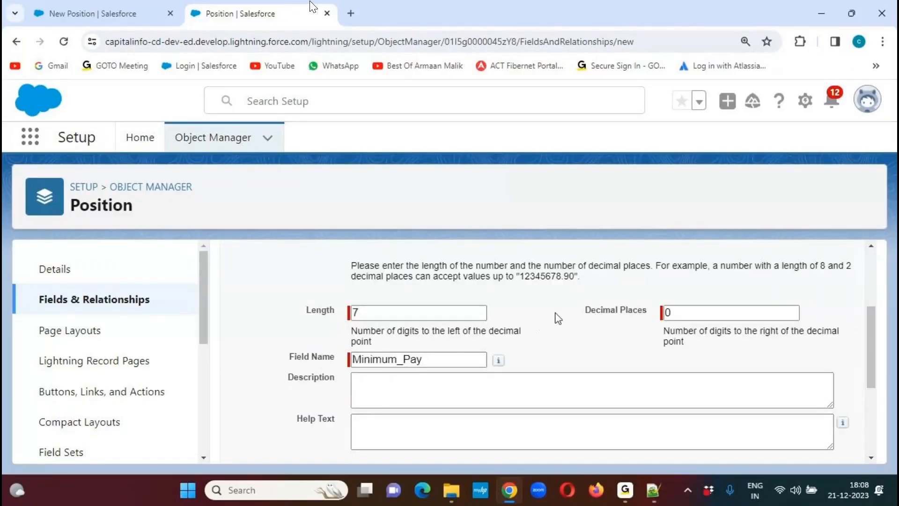
left_click(615, 311)
- Check the Minimum Pay requirements in the notes, leave the field optional and proceed to field-level security
left_click_drag(870, 321, 871, 386)
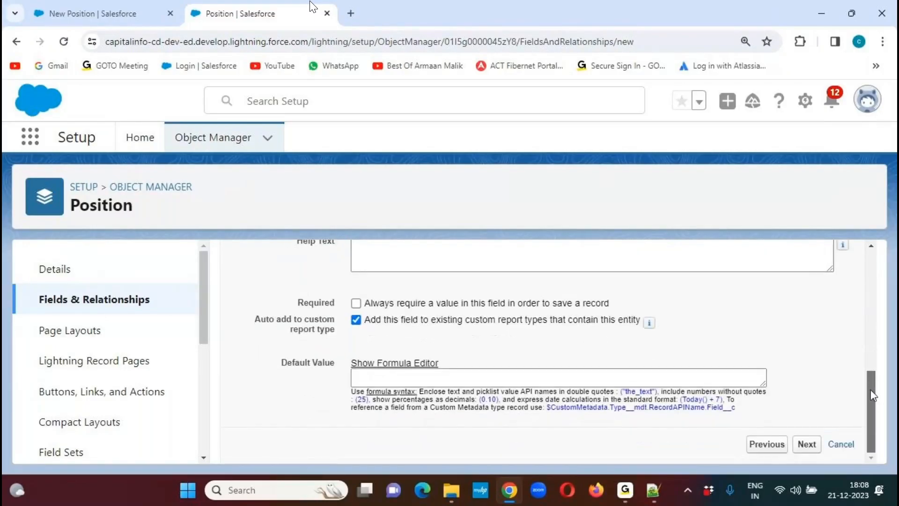
left_click(653, 490)
left_click(653, 490)
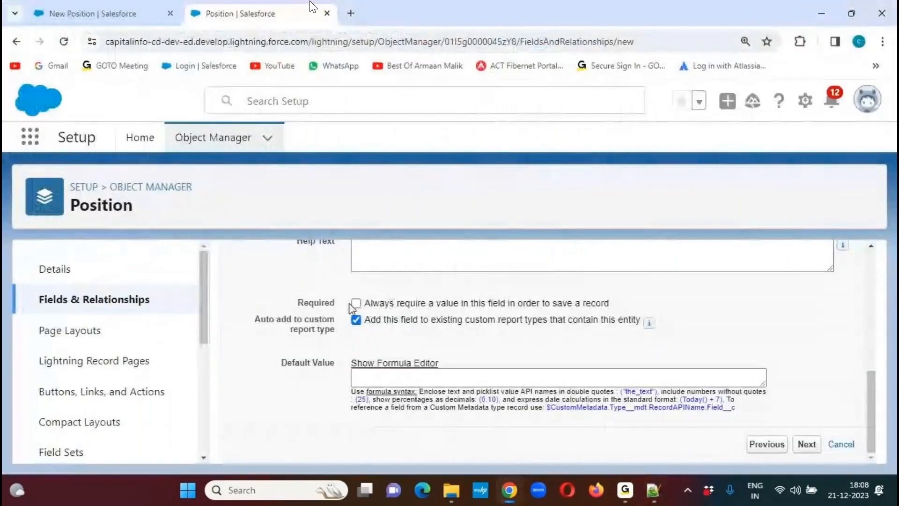
left_click(806, 444)
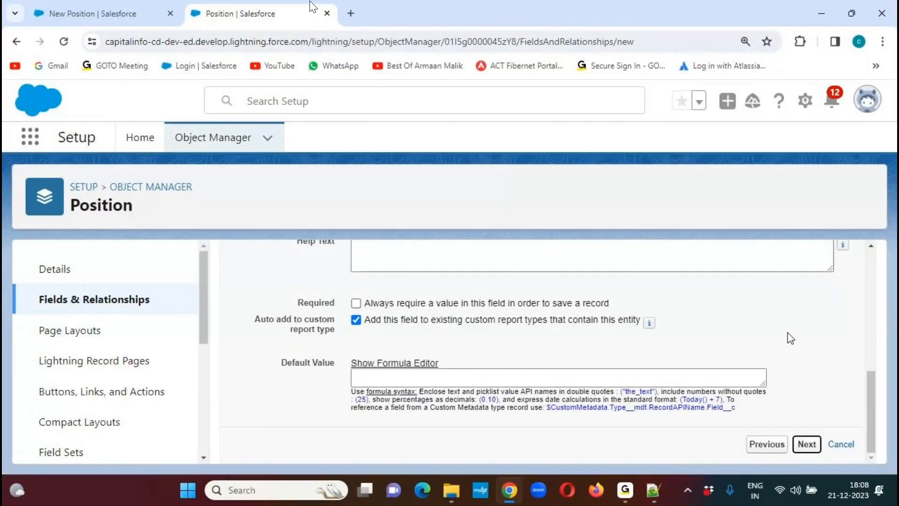
- Make Minimum Pay visible to all profiles, then save the field and start another custom field
left_click_drag(872, 276, 872, 326)
left_click(647, 274)
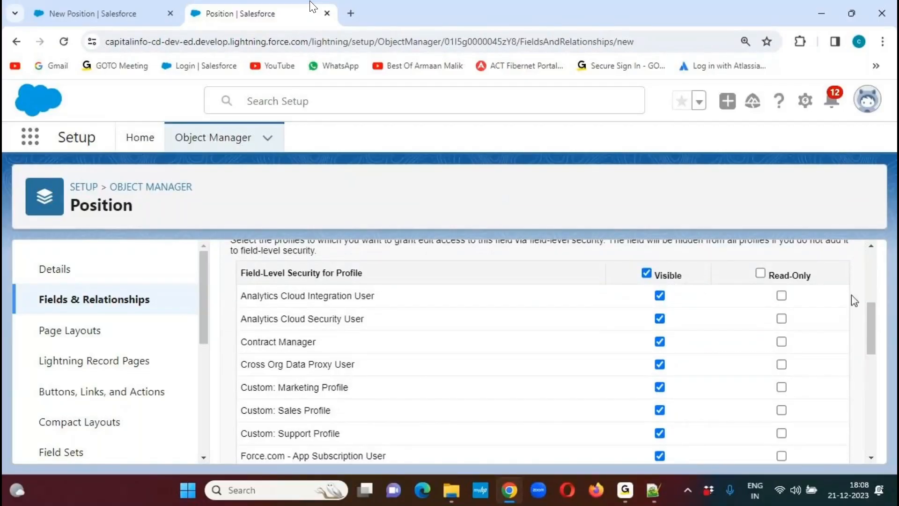
left_click_drag(871, 337, 870, 295)
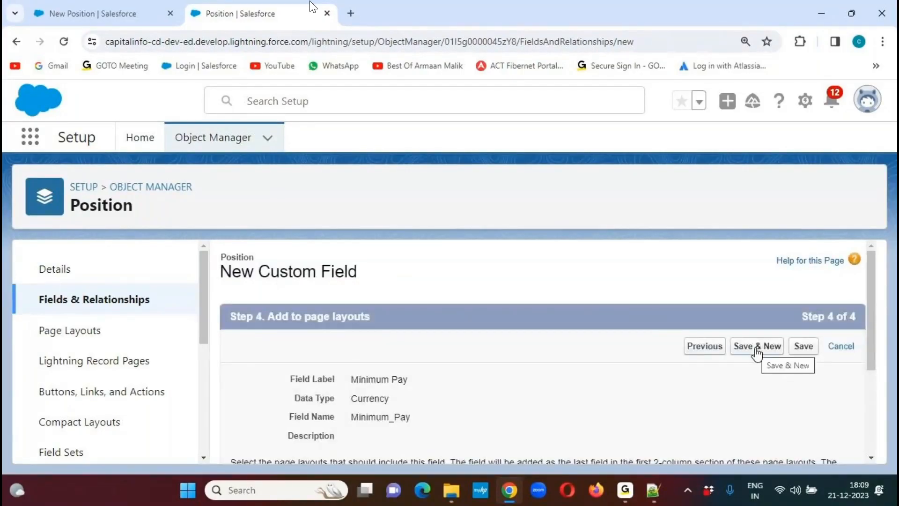
left_click(756, 349)
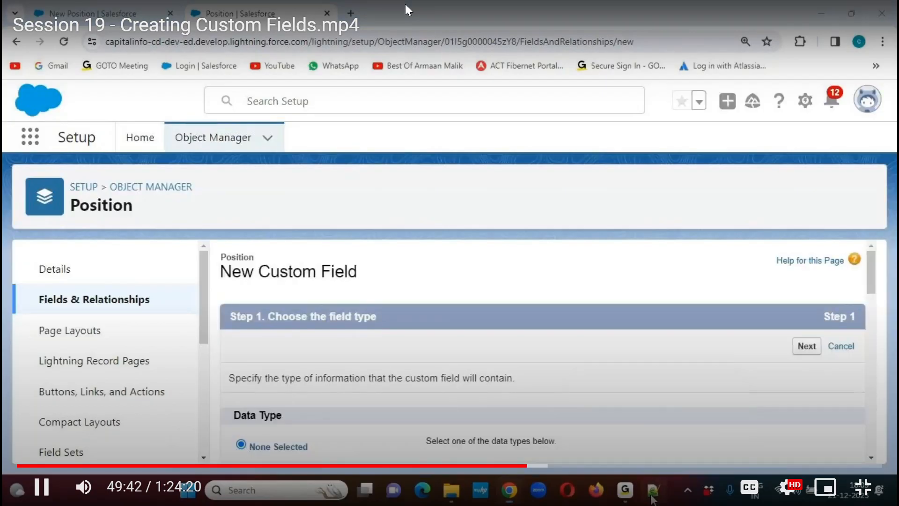
- Copy the field name Maximum Budget from the Notepad++ notes and choose Currency as the new field's data type
left_click(652, 496)
left_click_drag(169, 231, 307, 233)
key("ctrl+c")
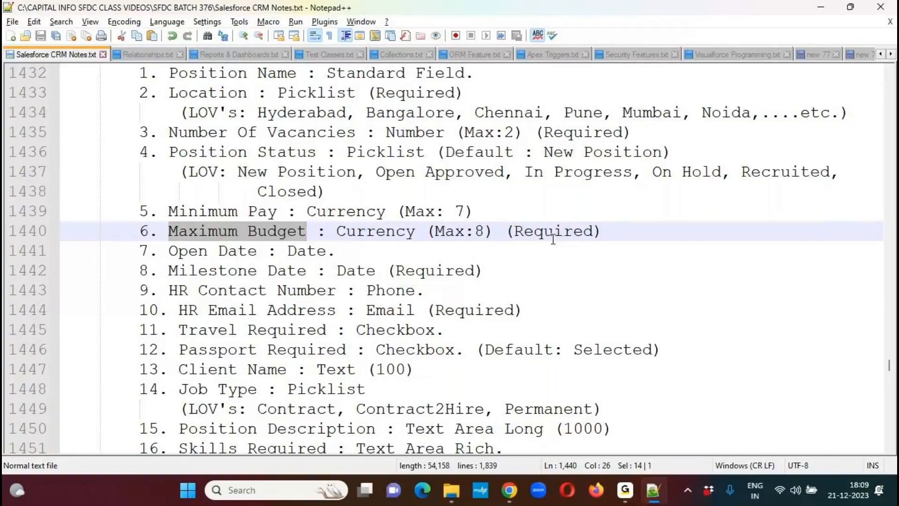
key("alt+Tab")
mouse_move(875, 269)
left_mouse_down()
mouse_move(864, 355)
mouse_move(876, 284)
left_mouse_up()
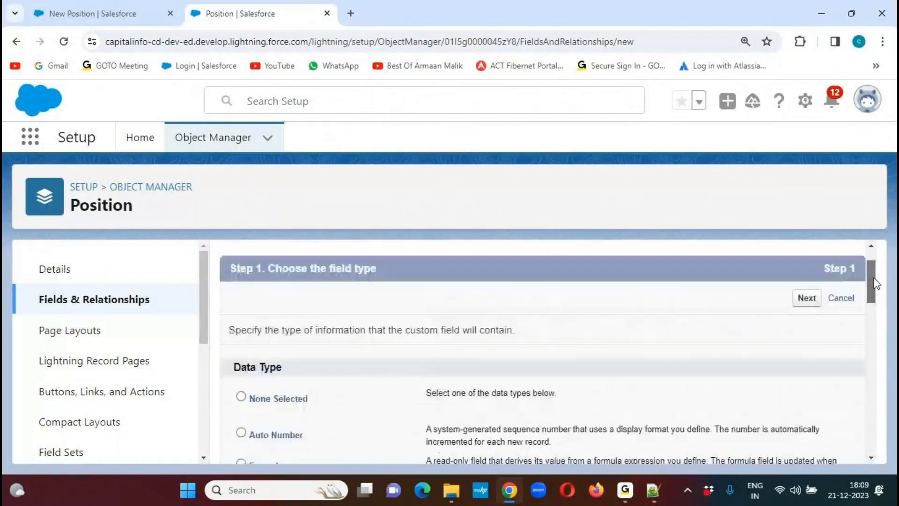
left_click(803, 300)
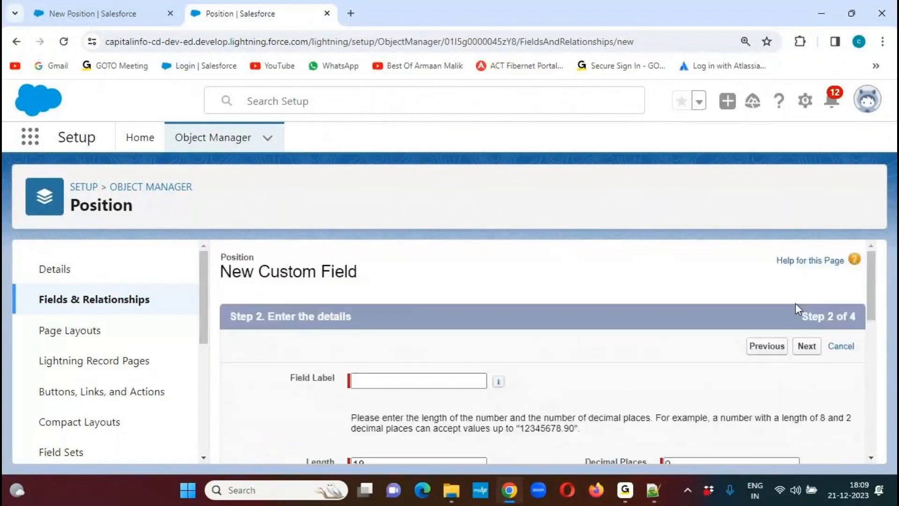
- Label the currency field "Maximum Budget" and set its length to 8 digits
key("ctrl+v")
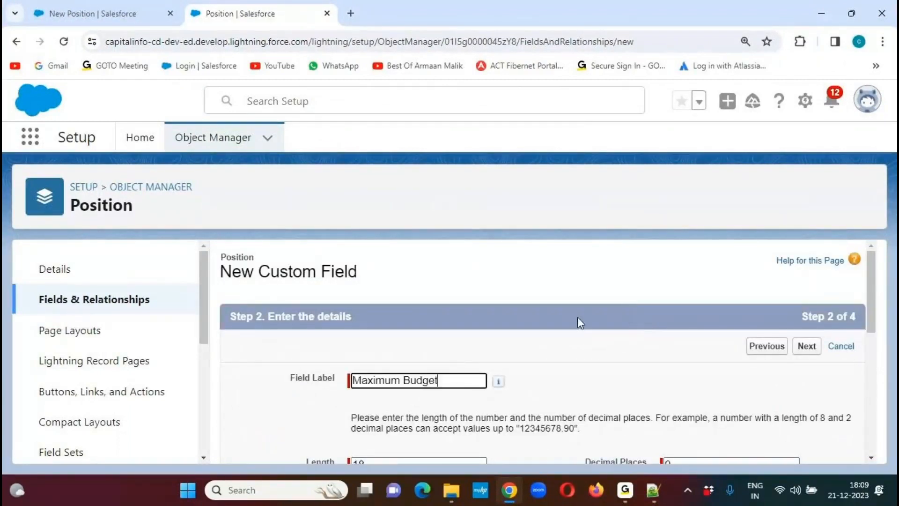
left_click_drag(869, 276, 866, 321)
left_click(357, 330)
key("BackSpace")
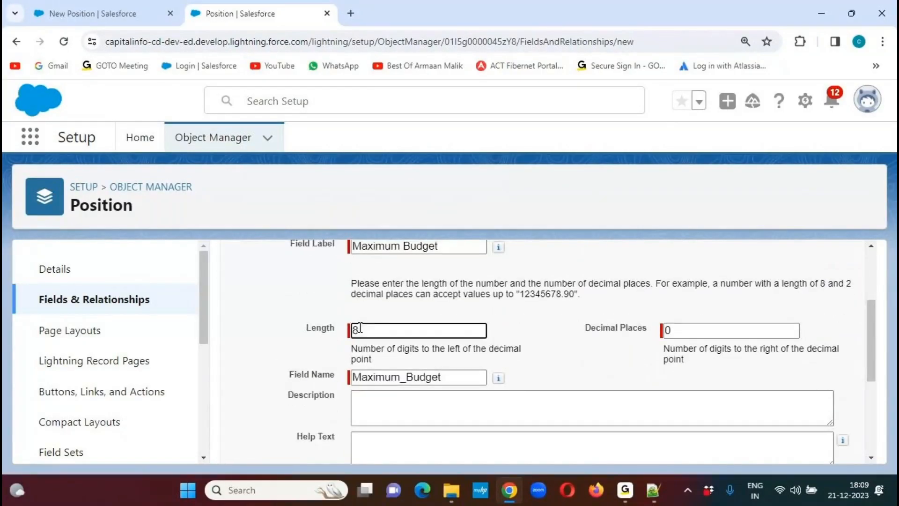
left_click(497, 301)
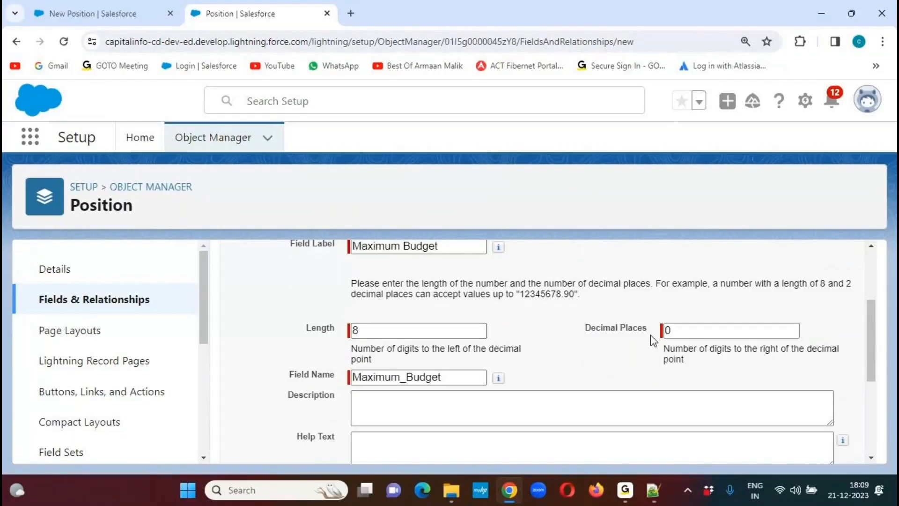
- Make Maximum Budget always require a value and proceed to field-level security
left_click_drag(876, 325, 865, 394)
left_click(320, 310)
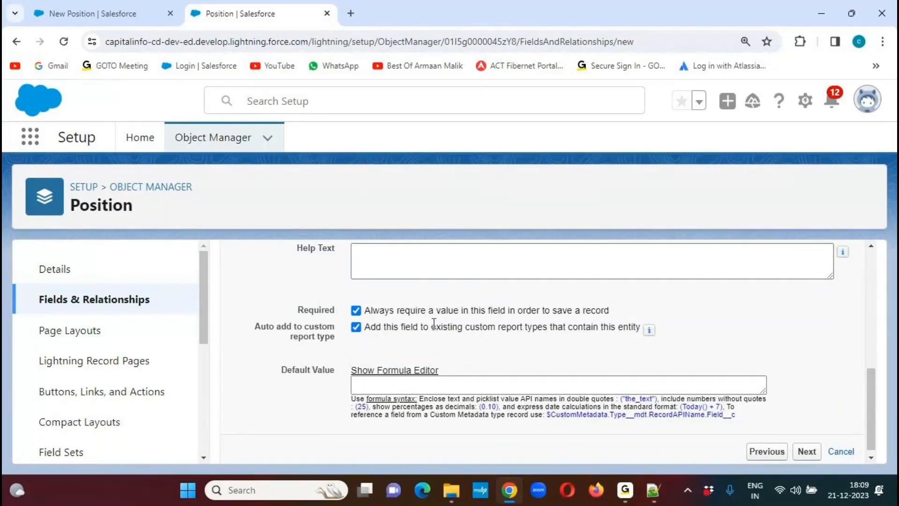
left_click(806, 450)
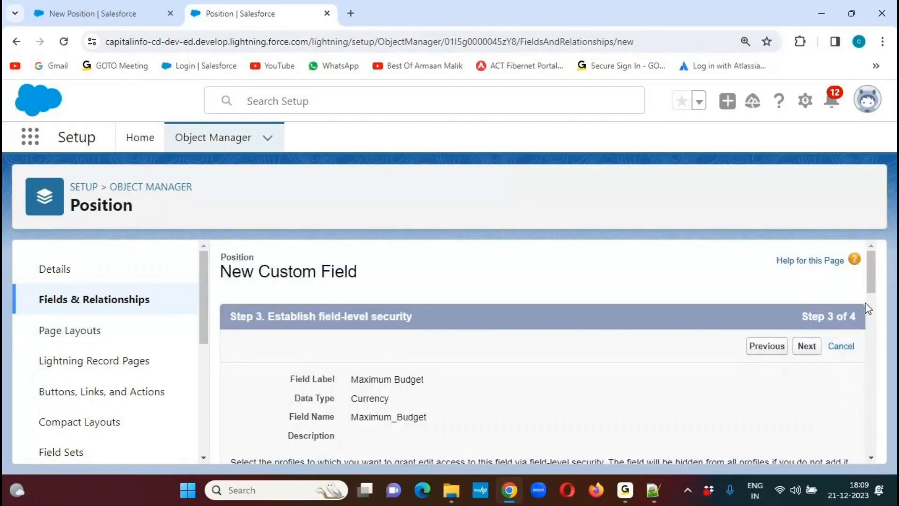
- Accept the field-level security and page layout settings for Maximum Budget, save the field and start another custom field
scroll(872, 264, "down", 1)
mouse_move(875, 282)
left_mouse_down()
mouse_move(875, 297)
mouse_move(874, 285)
left_mouse_up()
left_click(807, 312)
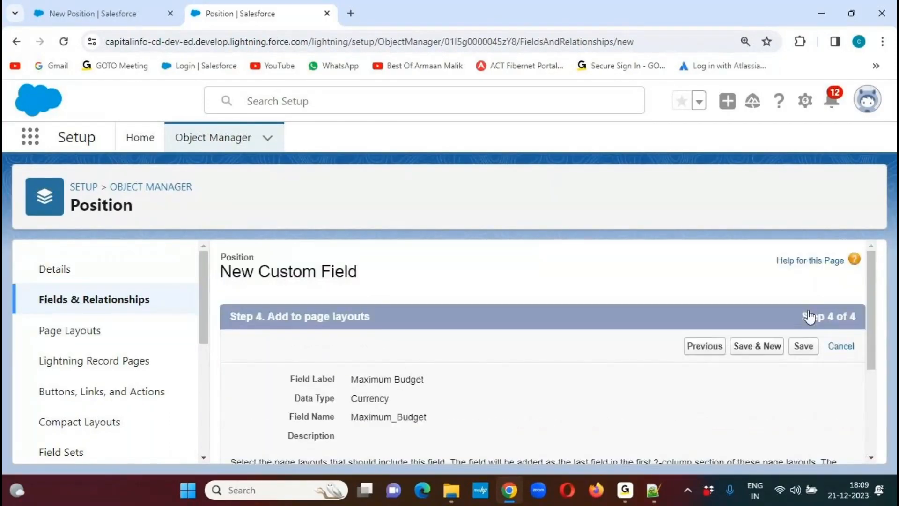
left_click(757, 349)
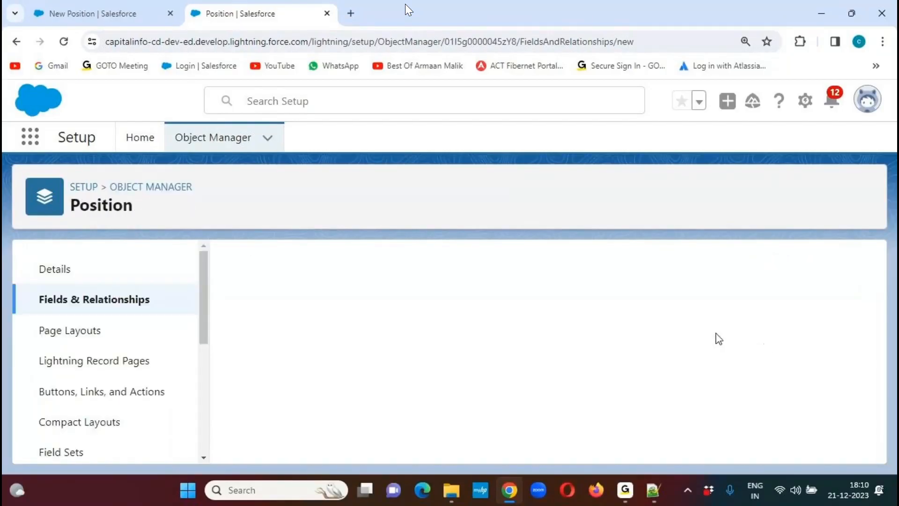
- Copy the field name Open Date from the Notepad++ notes and choose Date as the new field's data type
left_click(653, 490)
left_click_drag(170, 251, 258, 251)
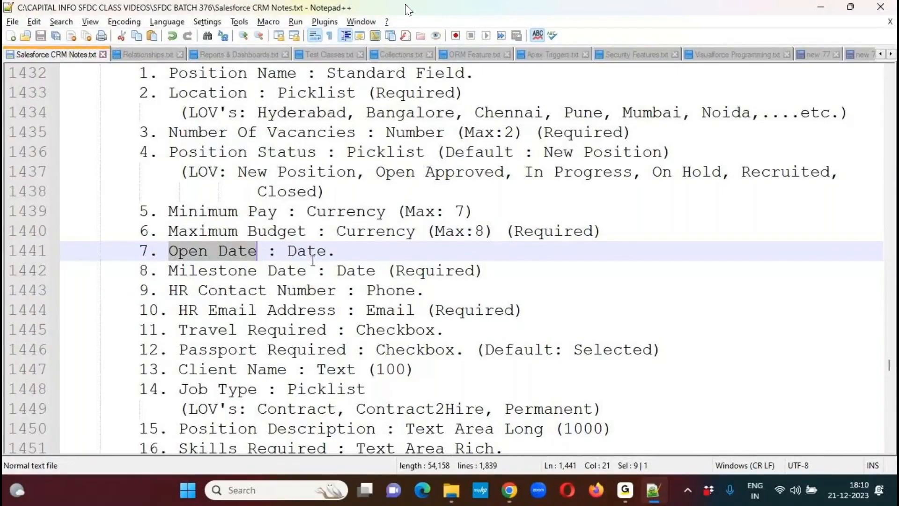
key("alt+Tab")
left_click_drag(872, 275, 866, 428)
left_click(242, 286)
left_click(806, 444)
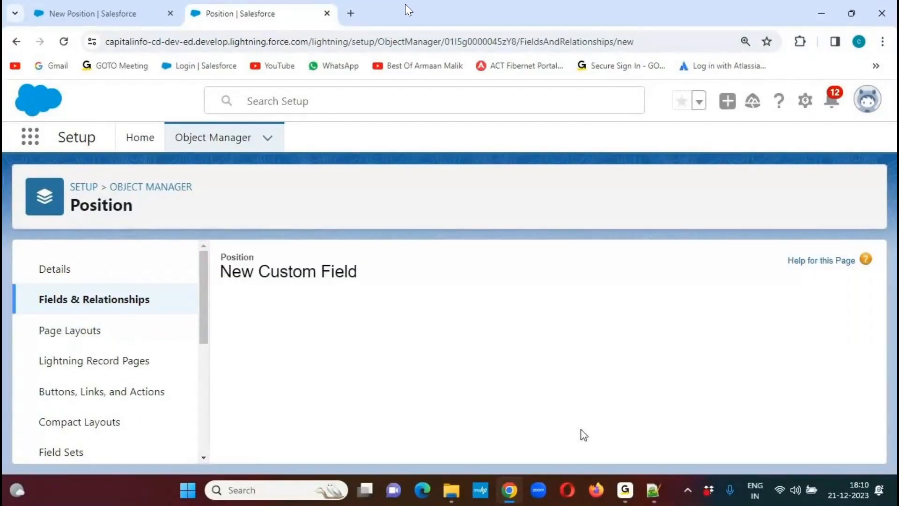
- Label the date field "Open Date", leave its other details at their defaults and proceed to field-level security
type("Open Date")
left_click(614, 355)
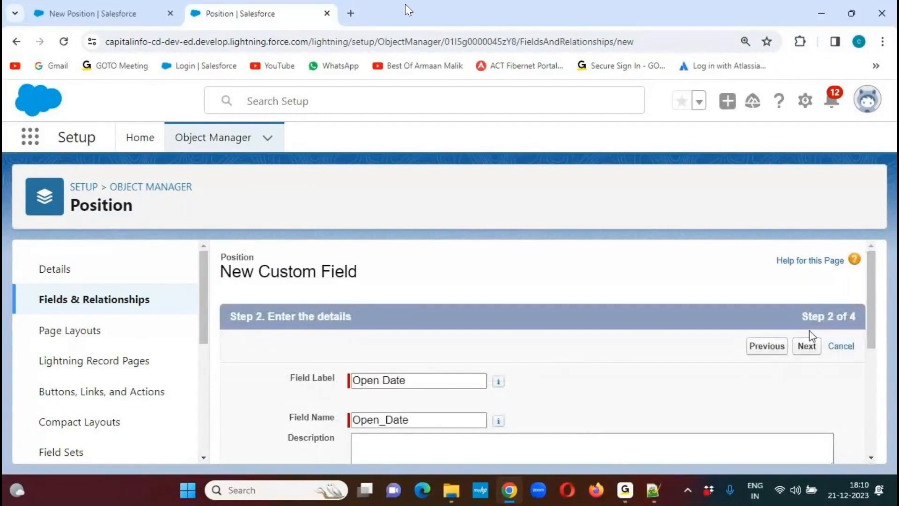
left_click_drag(871, 281, 870, 385)
left_click(806, 443)
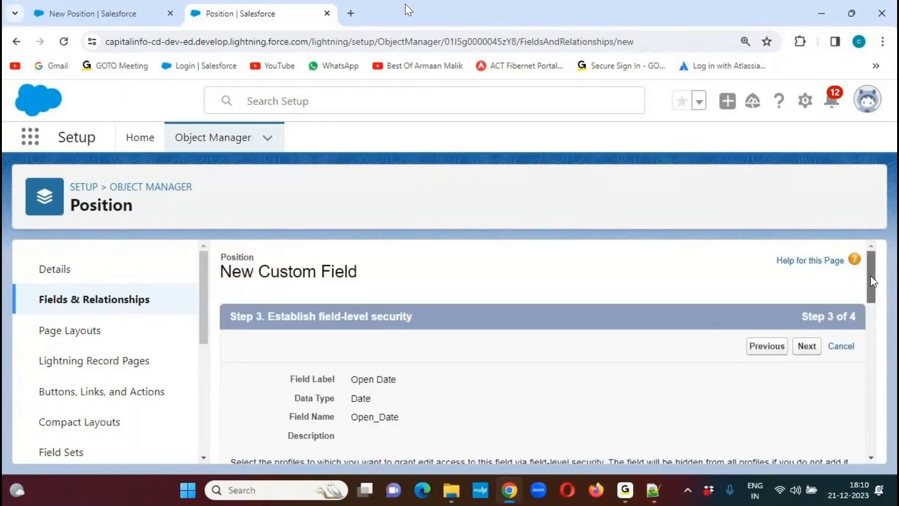
- Make Open Date visible to all profiles, accept its page layout, save the field and start another custom field
scroll(766, 321, "down", 4)
left_click(648, 322)
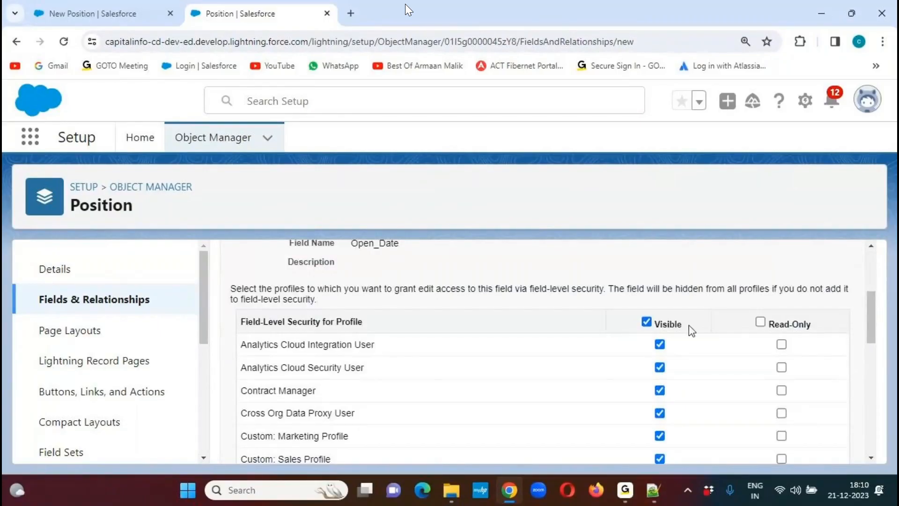
left_click_drag(871, 315, 872, 274)
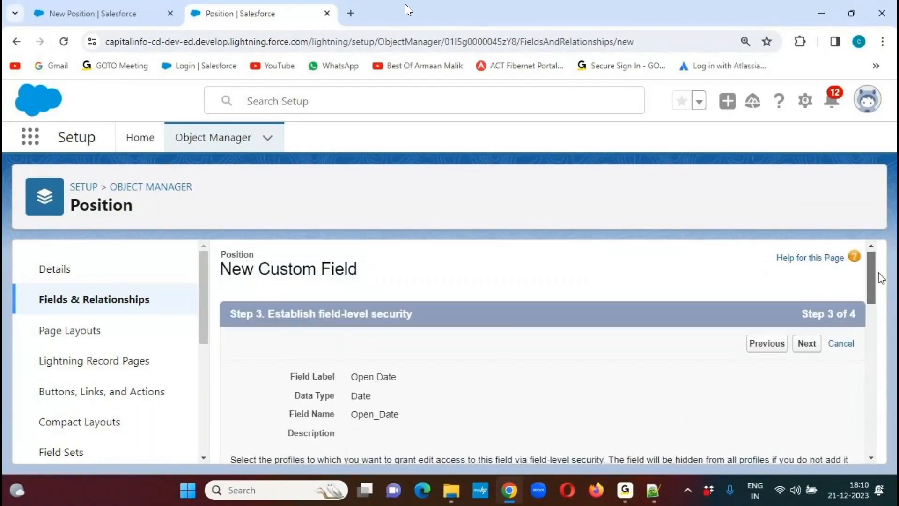
left_click(809, 347)
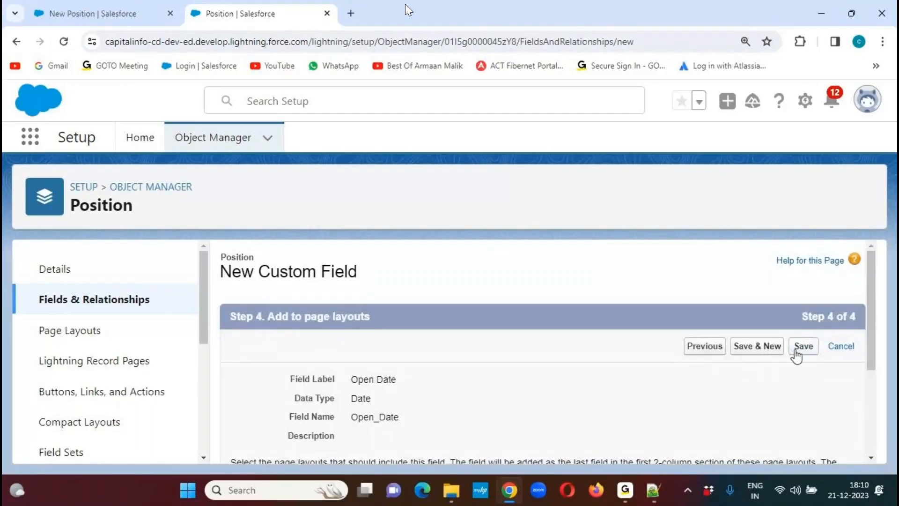
left_click(756, 346)
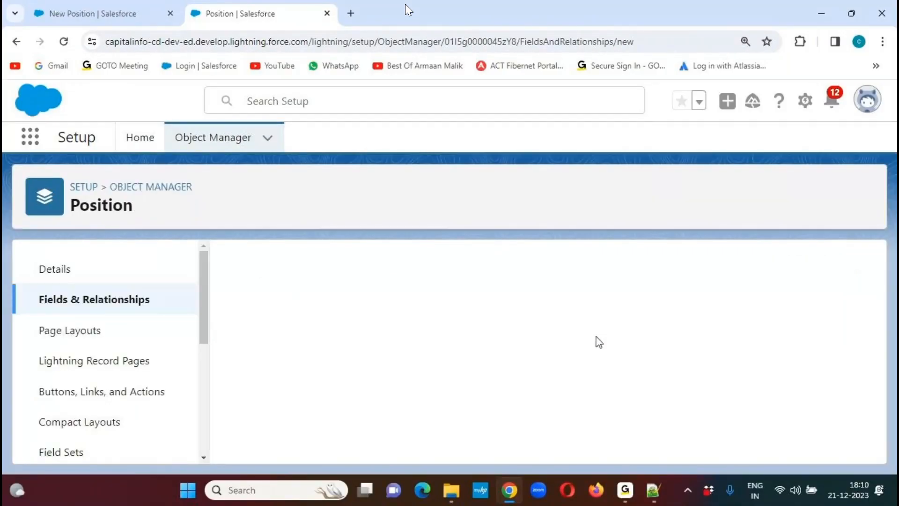
- Copy the field name Milestone Date from the Notepad++ notes and choose Date as the new Position field's data type
mouse_move(653, 492)
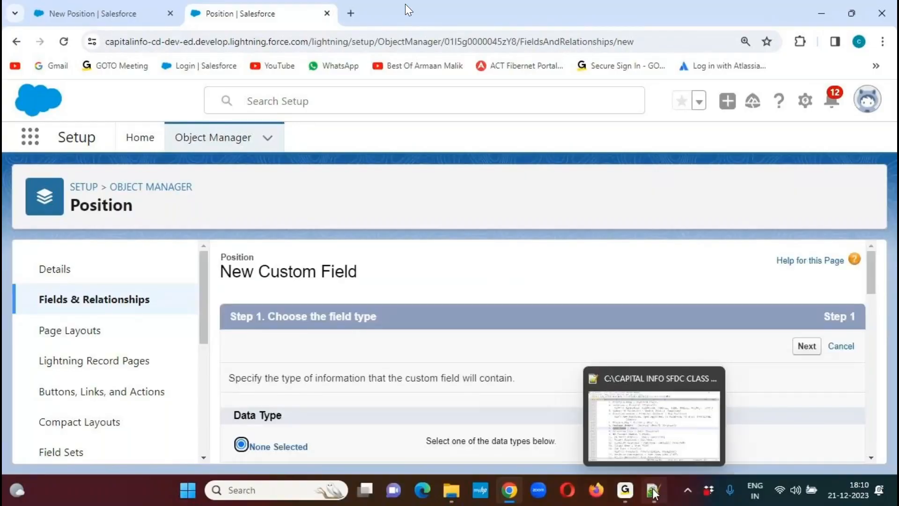
left_click(653, 492)
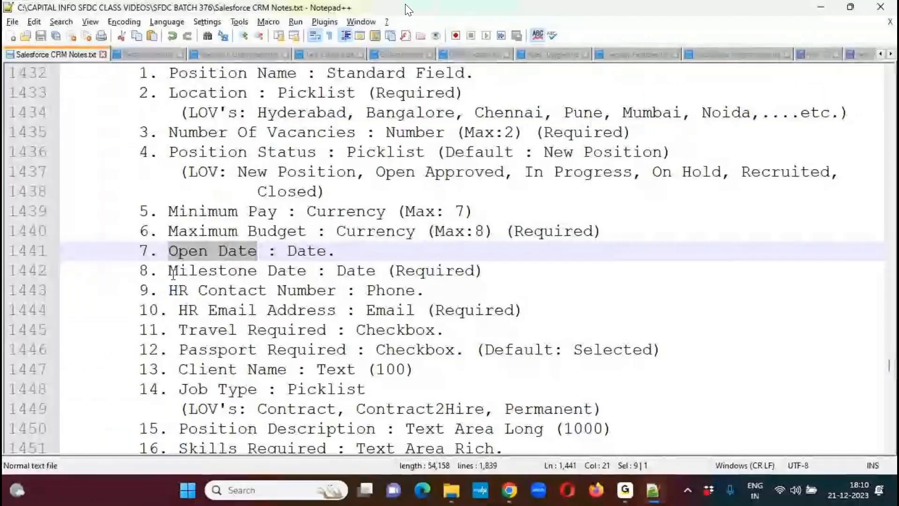
left_click_drag(169, 270, 306, 271)
key("ctrl+c")
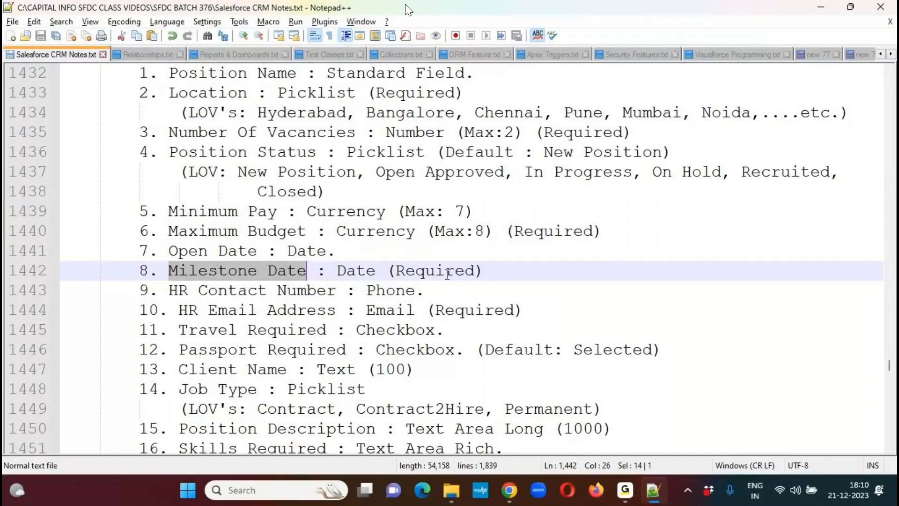
key("alt+Tab")
left_click_drag(871, 267, 857, 361)
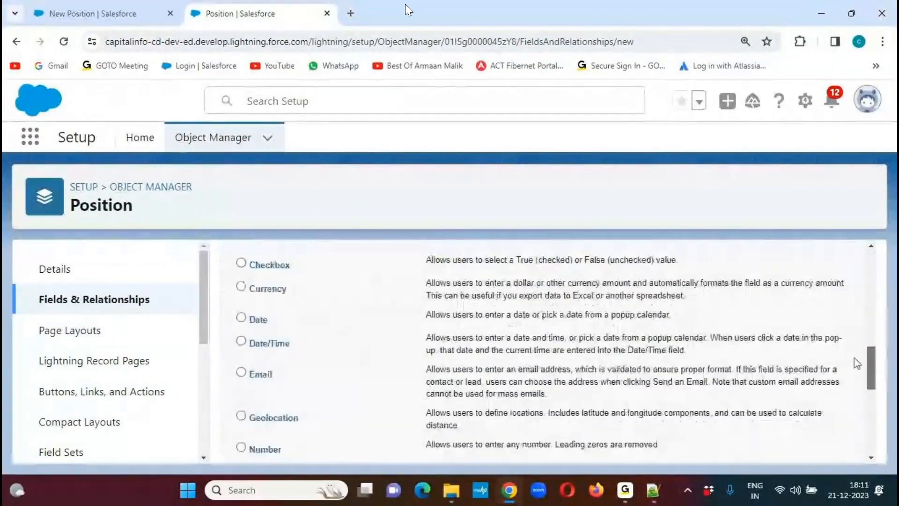
left_click(240, 317)
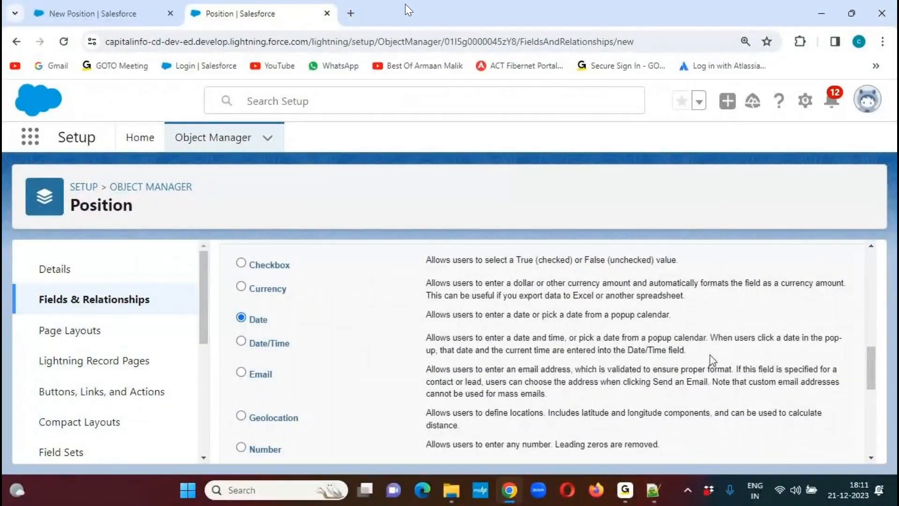
left_click_drag(873, 357, 864, 428)
left_click(809, 445)
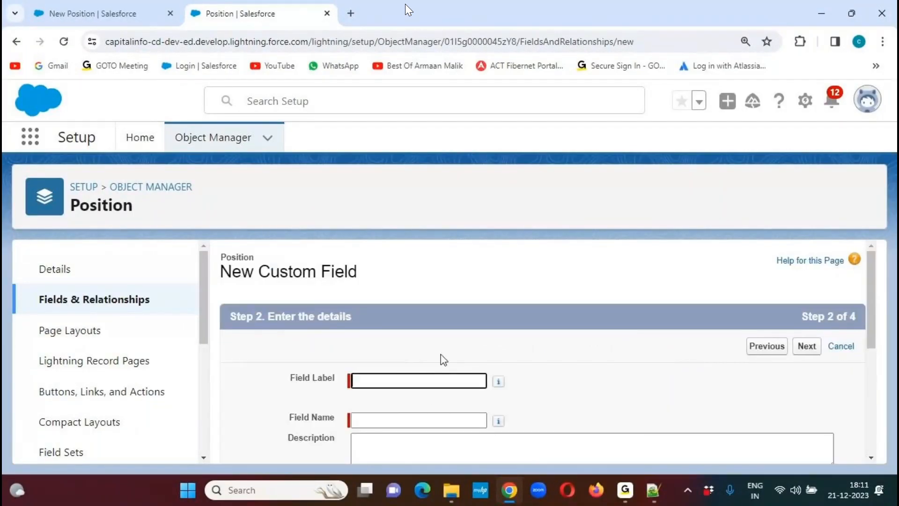
- Label the date field "Milestone Date", make it required, accept its security and page layout settings, and save it to start another field
key("ctrl+v")
key("Tab")
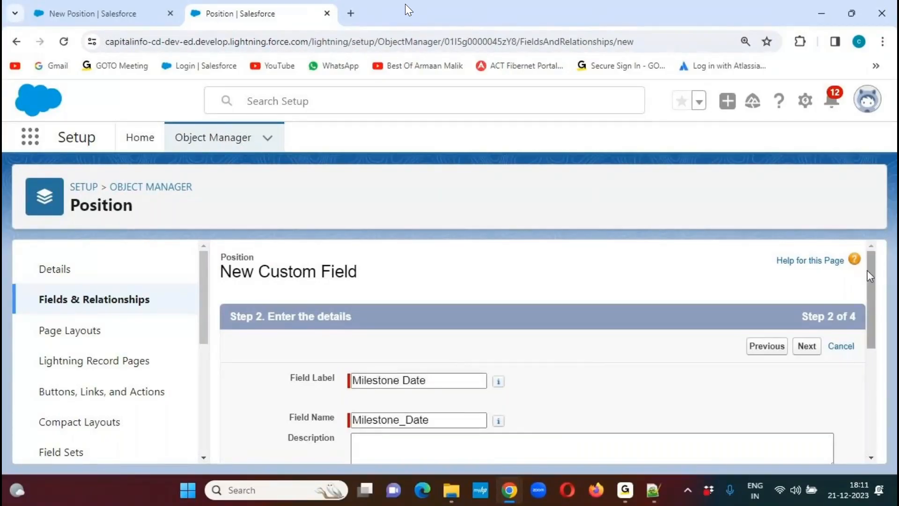
left_click_drag(869, 270, 867, 358)
left_click(356, 340)
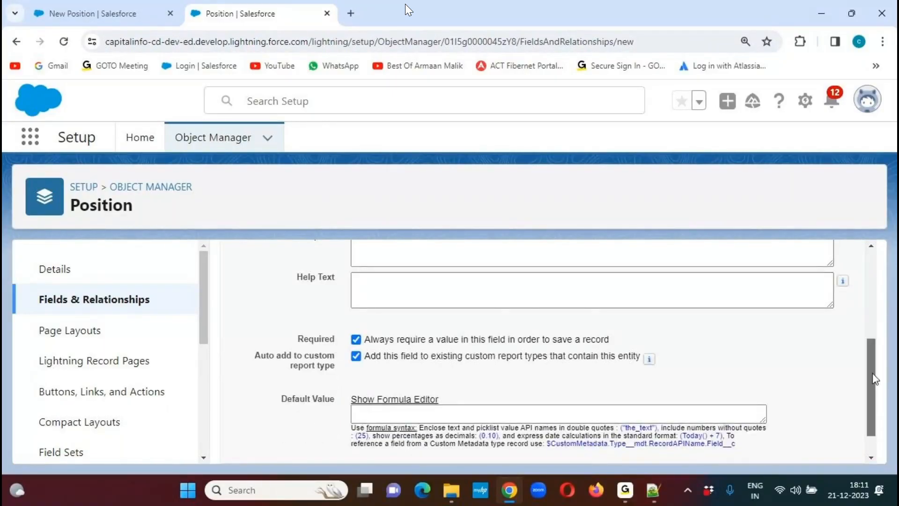
left_click_drag(872, 377, 869, 423)
left_click(805, 447)
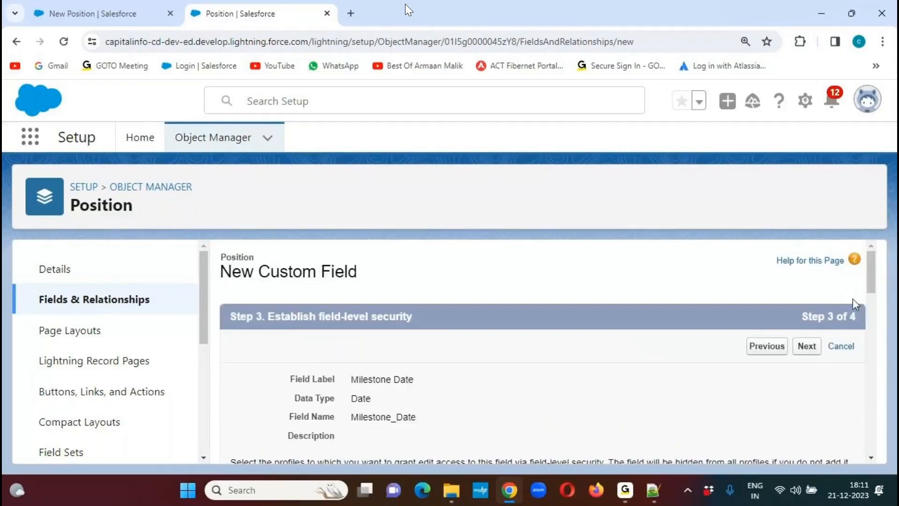
left_click(814, 355)
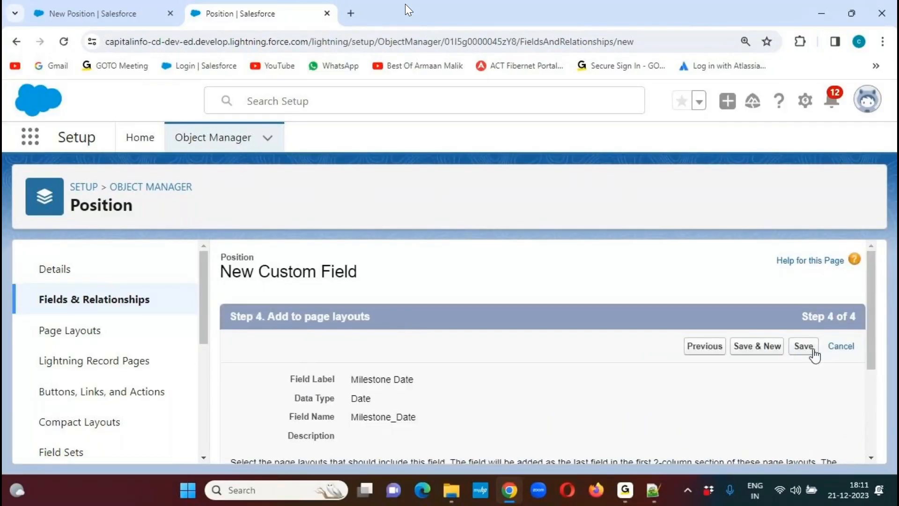
left_click(772, 347)
- Copy the field name HR Contact Number from the Notepad++ notes and choose Phone as the new field's data type
left_click(655, 491)
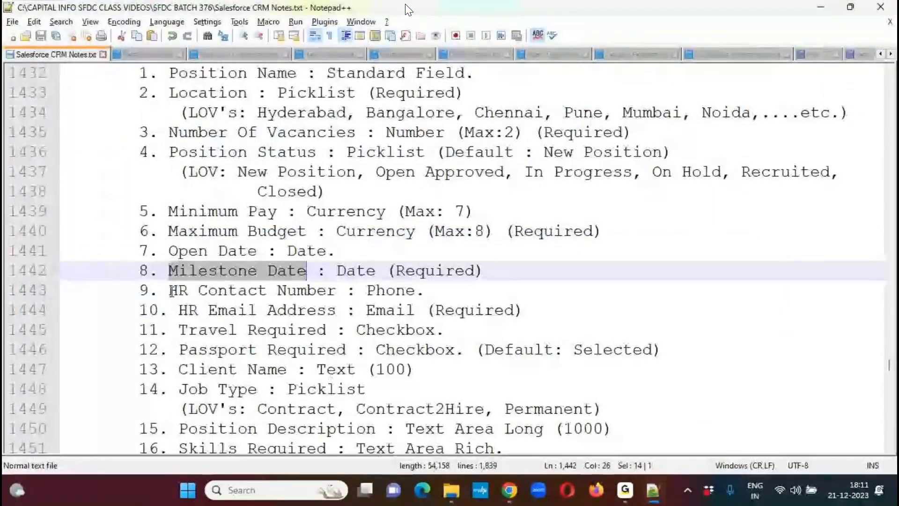
left_click_drag(169, 290, 337, 290)
key("ctrl+c")
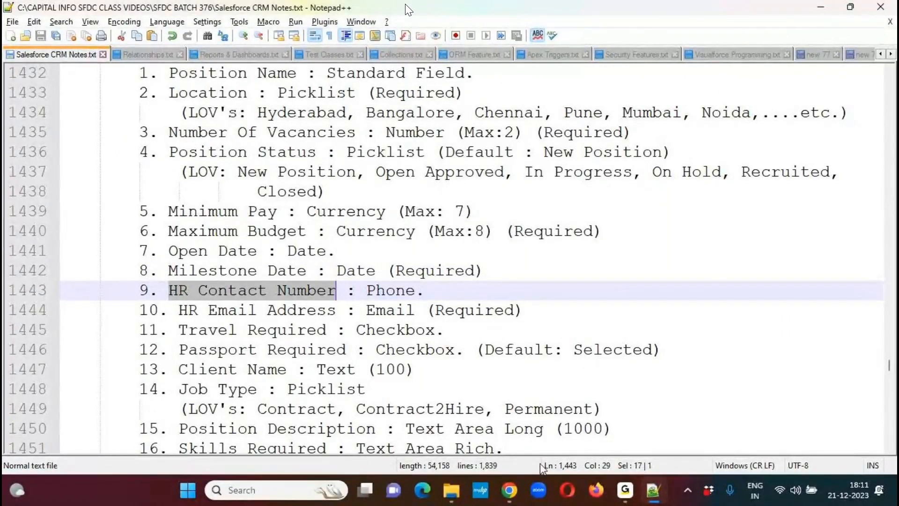
left_click(508, 490)
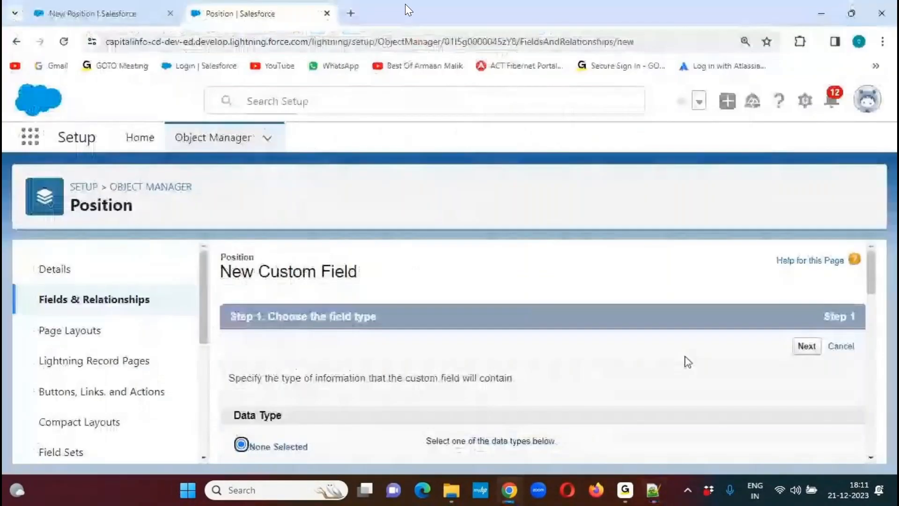
left_click_drag(873, 266, 860, 339)
scroll(609, 355, "down", 8)
left_click(257, 312)
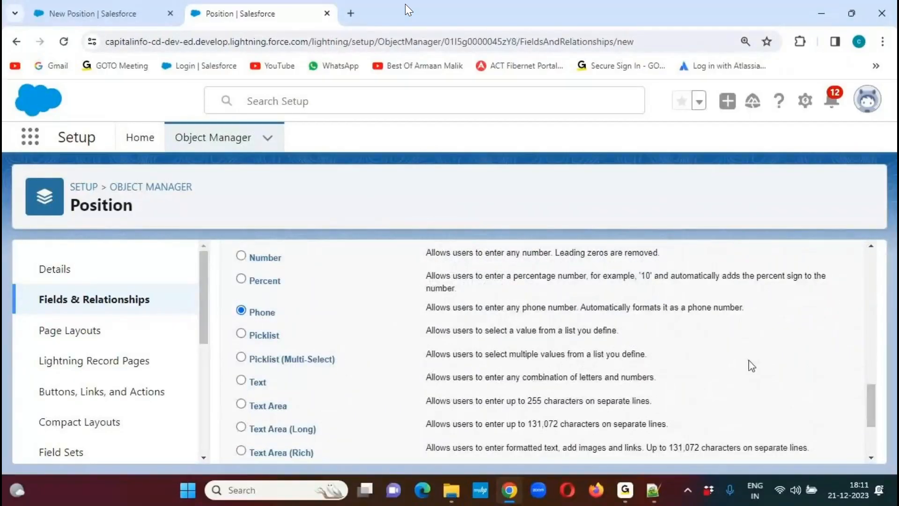
left_click_drag(874, 401, 874, 428)
left_click(806, 445)
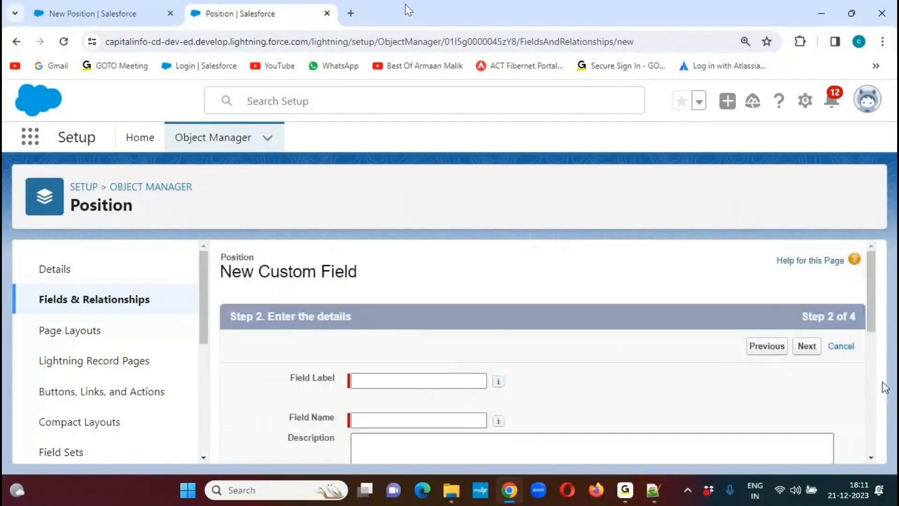
- Label the phone field "HR Contact Number", leave its other details at their defaults and proceed to field-level security
key("ctrl+v")
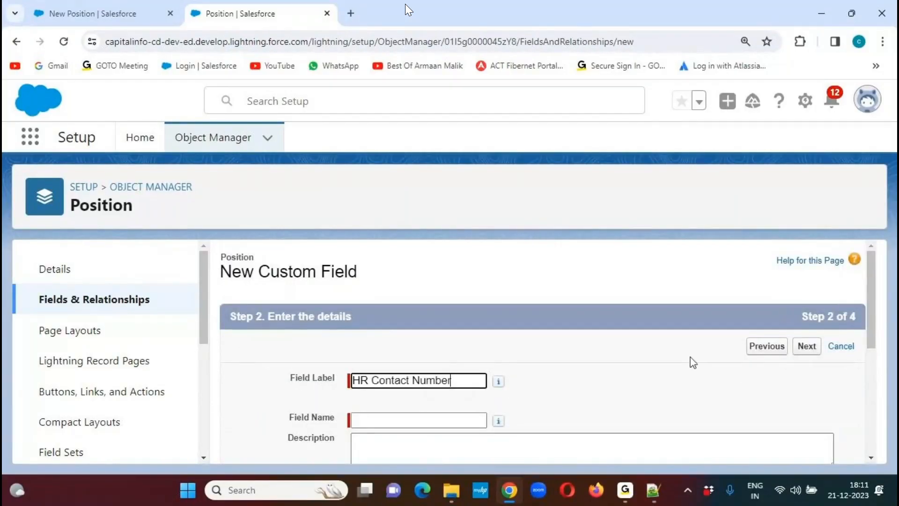
left_click(692, 355)
left_click_drag(872, 309, 870, 402)
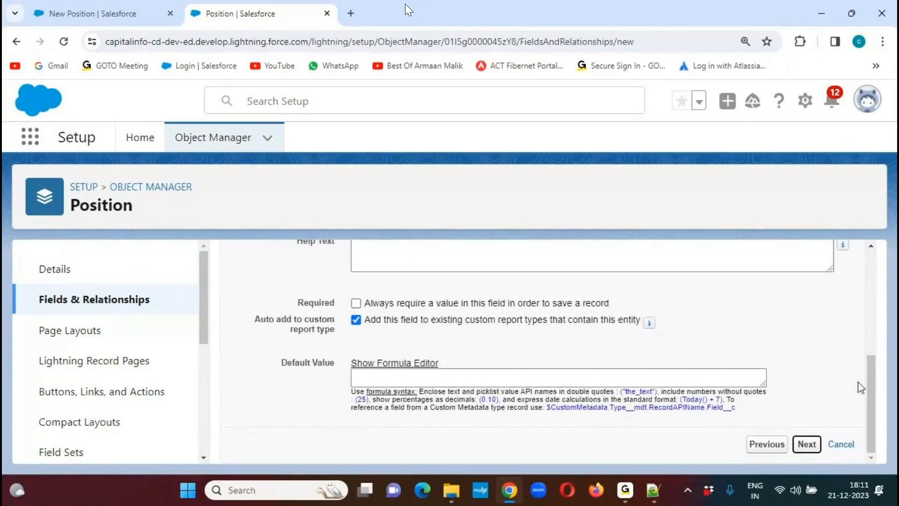
- Make HR Contact Number visible to all profiles, accept its page layout, save the field and start another custom field
left_click_drag(869, 287, 872, 316)
left_click(646, 336)
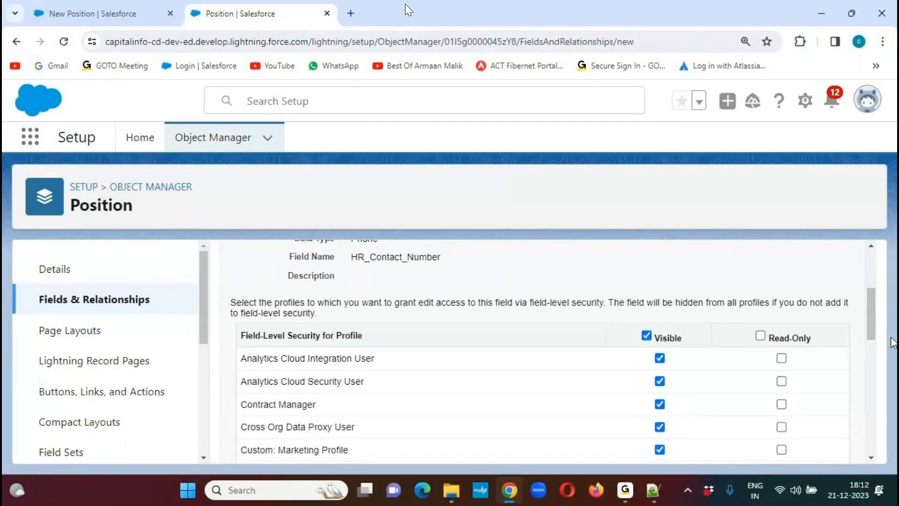
left_click_drag(872, 315, 871, 294)
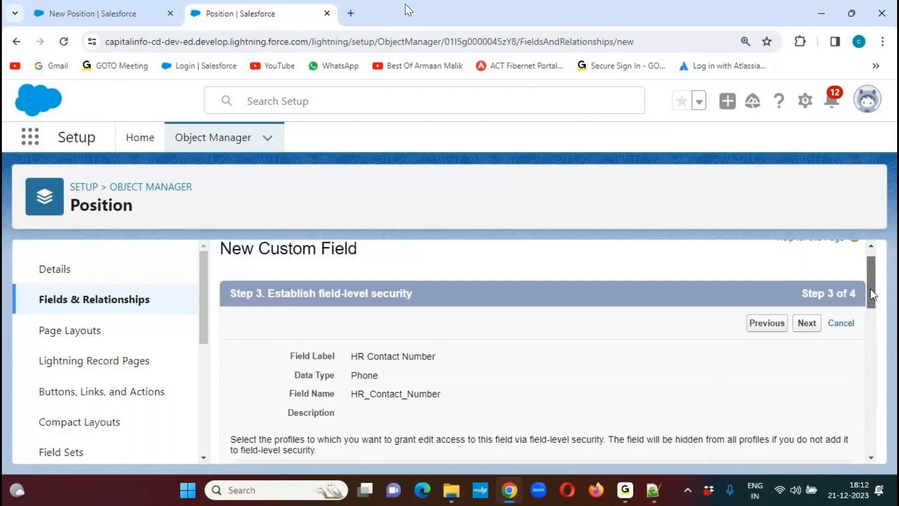
left_click(806, 323)
left_click(762, 351)
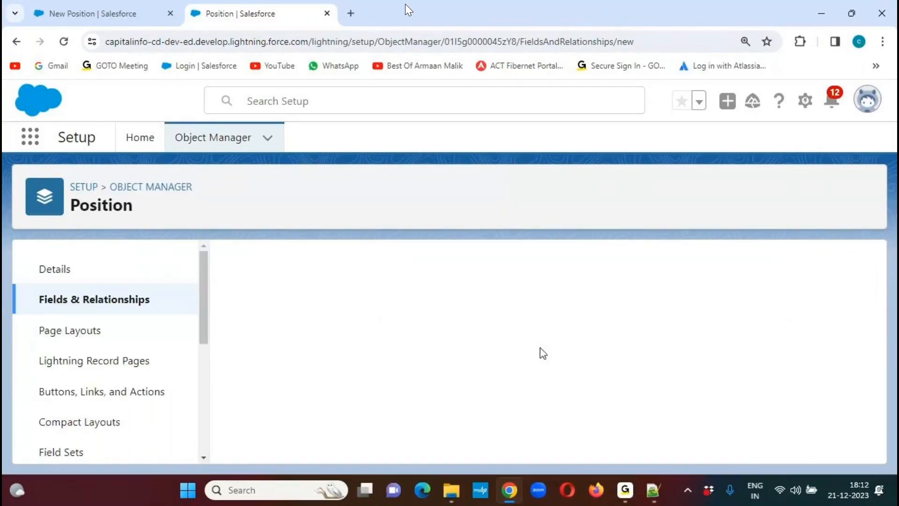
- Copy the field name HR Email Address from the Notepad++ notes and choose Email as the new field's data type
left_click(653, 491)
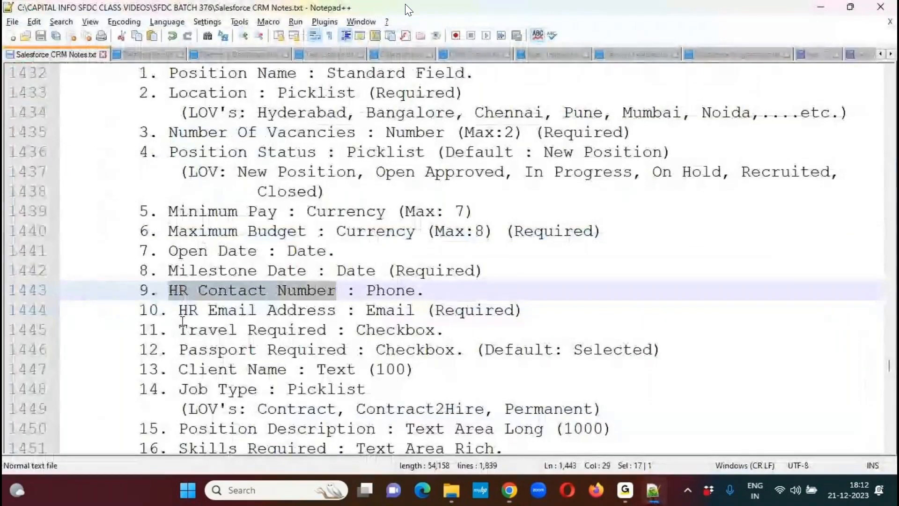
left_click_drag(179, 320, 336, 319)
key("ctrl+c")
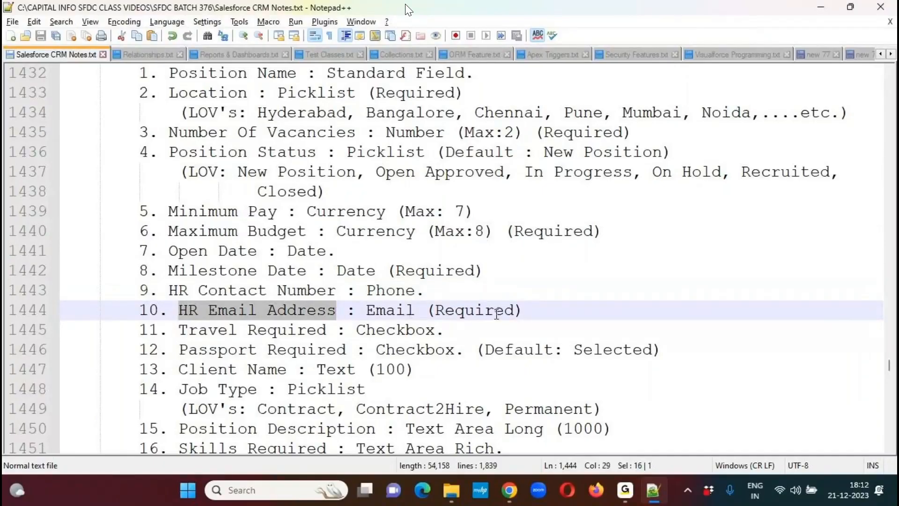
key("alt+Tab")
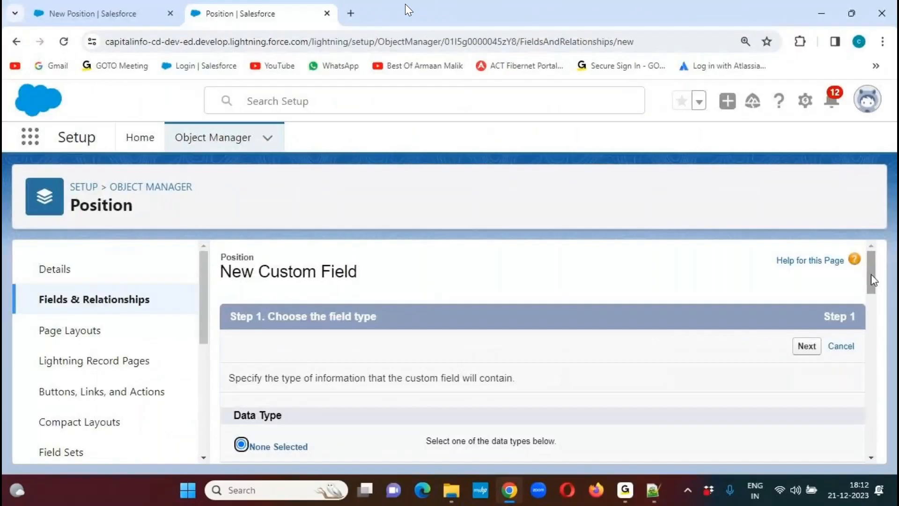
left_click_drag(871, 274, 862, 377)
left_click(254, 346)
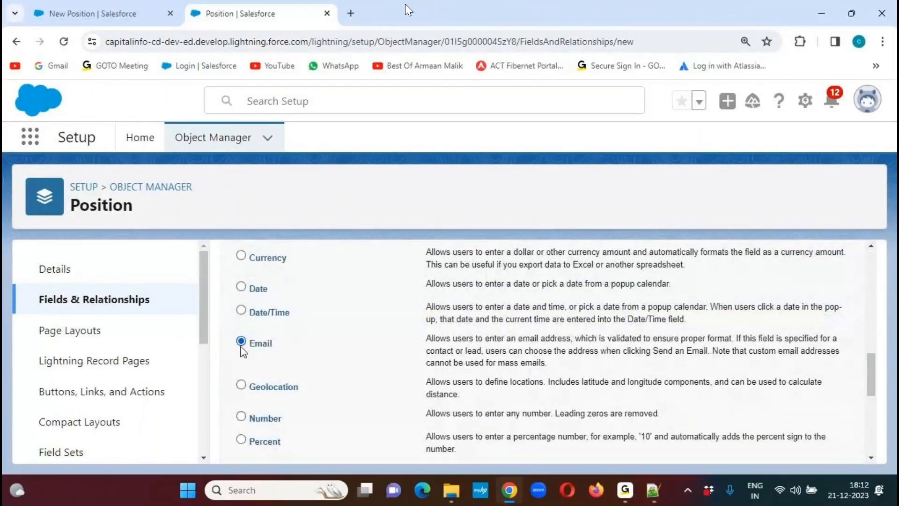
left_click_drag(873, 367, 867, 433)
left_click(799, 442)
- Label the email field "HR Email Address", make it required, accept its security and page layout settings, and save it to start another field
left_click(431, 377)
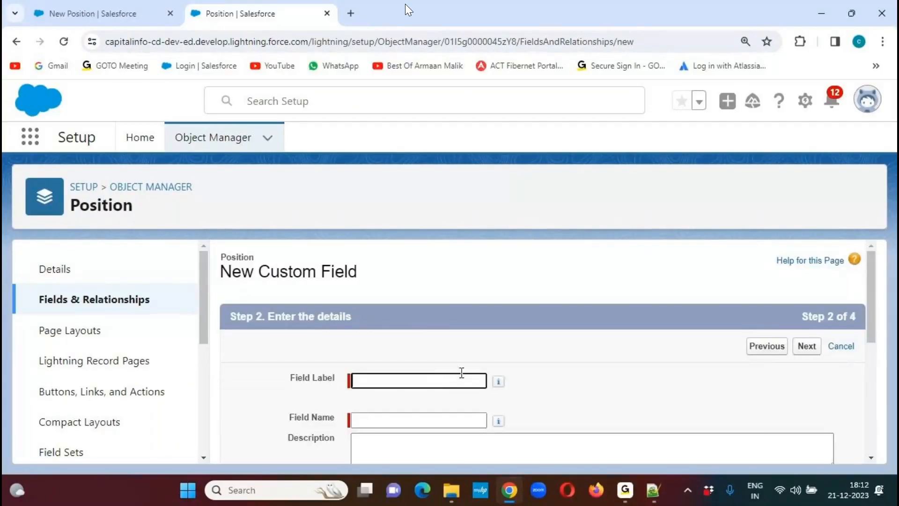
key("ctrl+v")
left_click(592, 369)
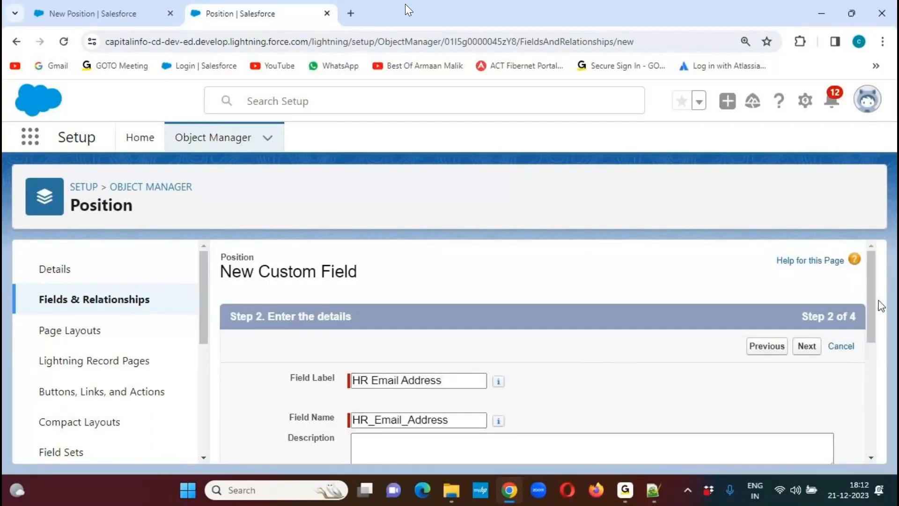
left_click_drag(874, 291, 868, 367)
left_click(357, 346)
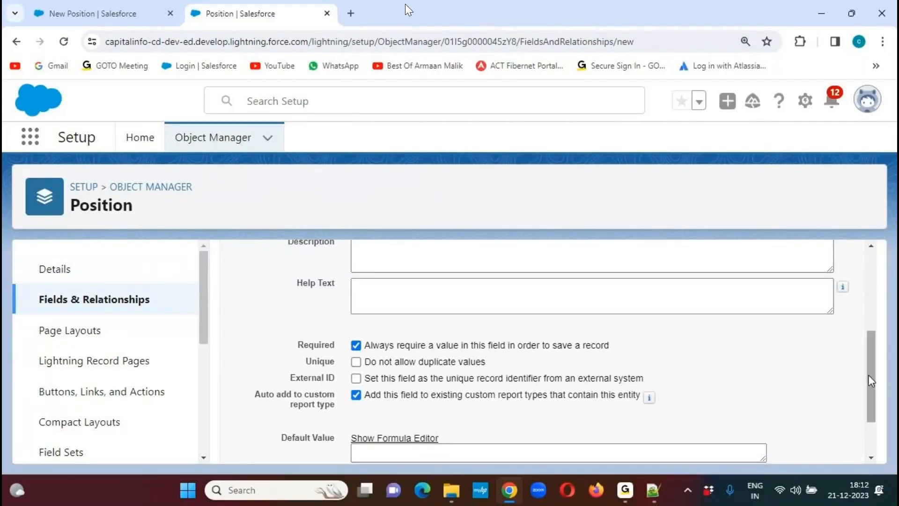
left_click_drag(868, 375, 870, 305)
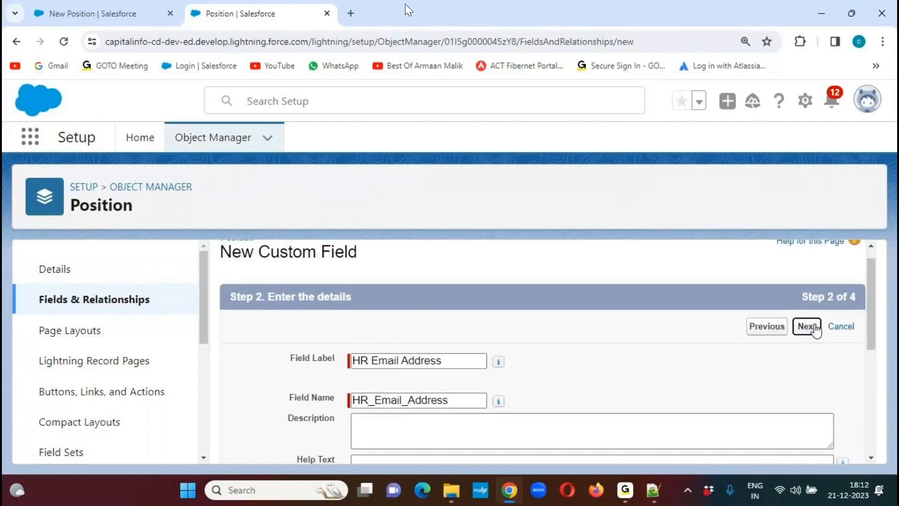
left_click(814, 329)
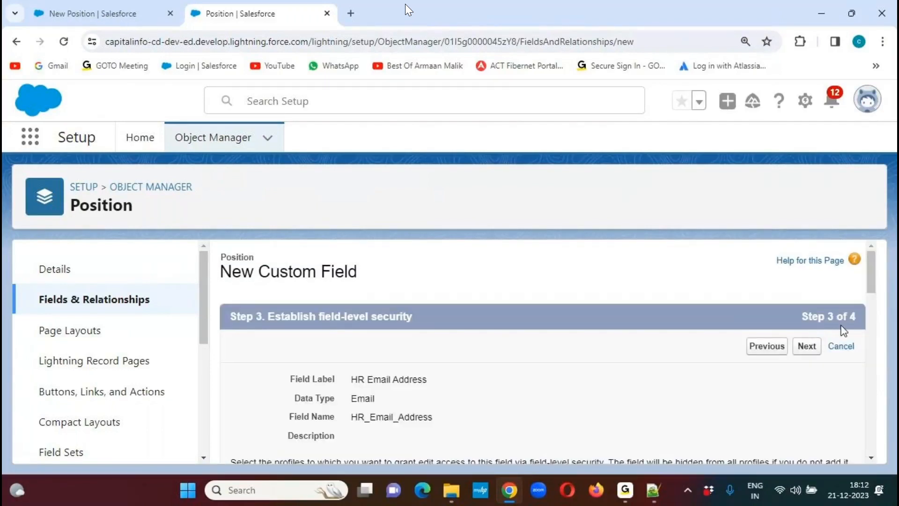
left_click(806, 347)
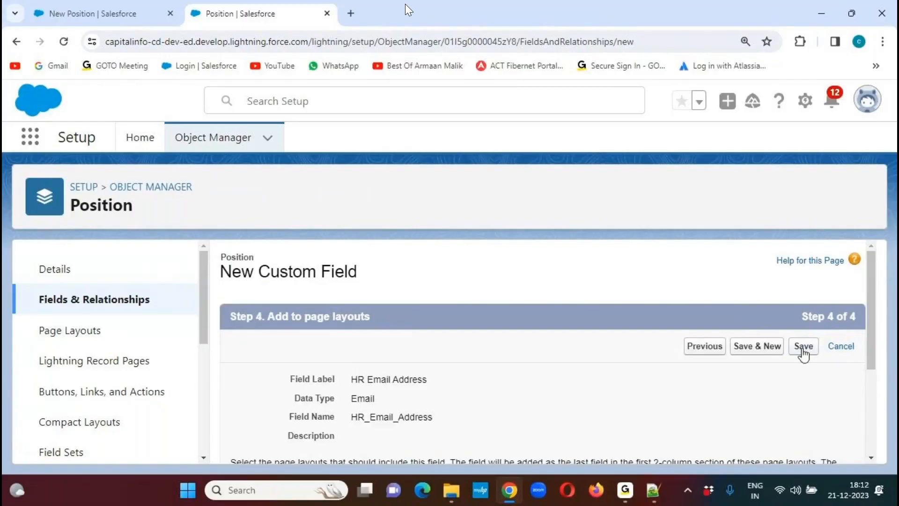
left_click(755, 346)
- Copy the field name Travel Required from the Notepad++ notes, choose Checkbox as the data type and enter the name as the field label
left_click(653, 490)
left_click_drag(182, 330, 329, 330)
key("ctrl+c")
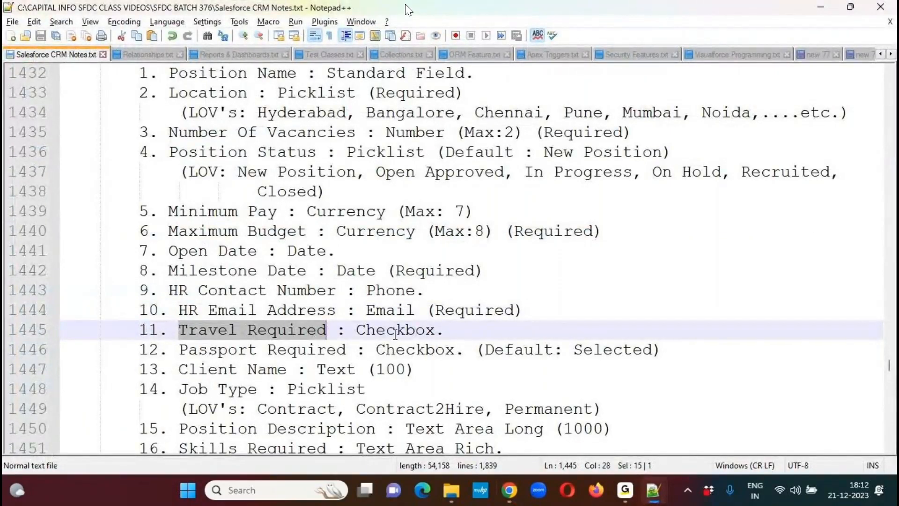
key("alt+Tab")
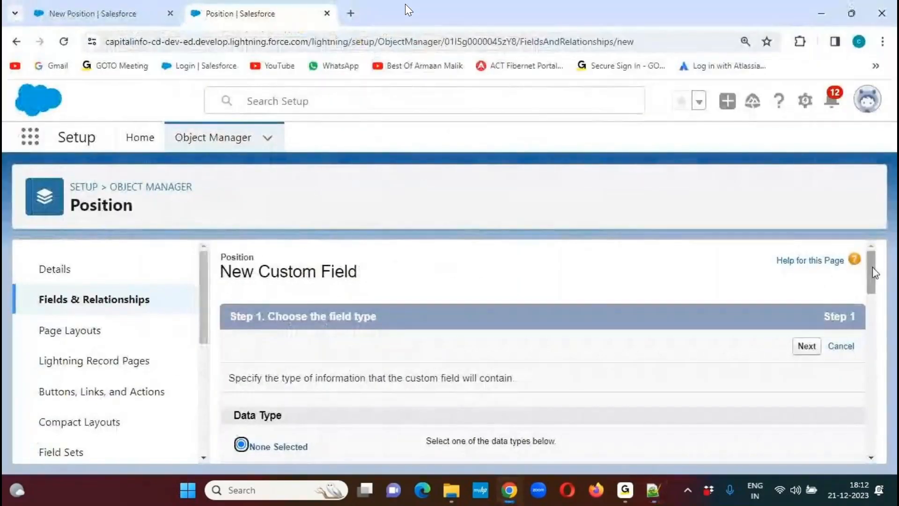
left_click_drag(873, 272, 859, 350)
scroll(855, 357, "down", 1)
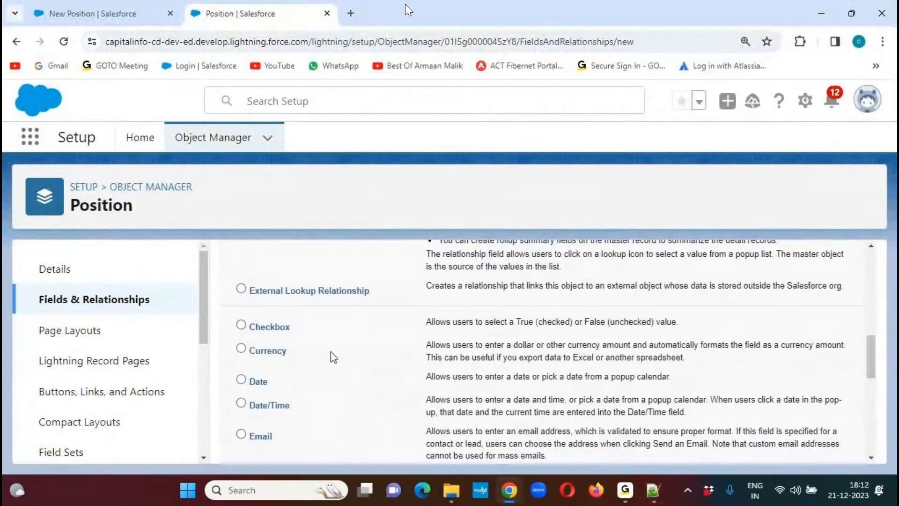
left_click(269, 328)
left_click_drag(871, 355, 875, 287)
left_click(806, 294)
key("ctrl+v")
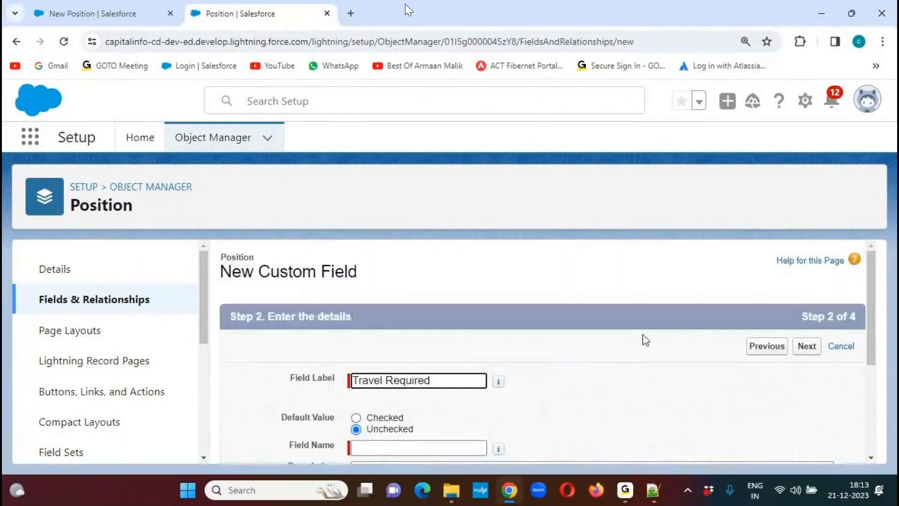
- Accept the Travel Required details, make the field visible to all profiles, and save it with its page layout to start another field
left_click(549, 388)
left_click_drag(867, 300, 866, 408)
left_click(807, 444)
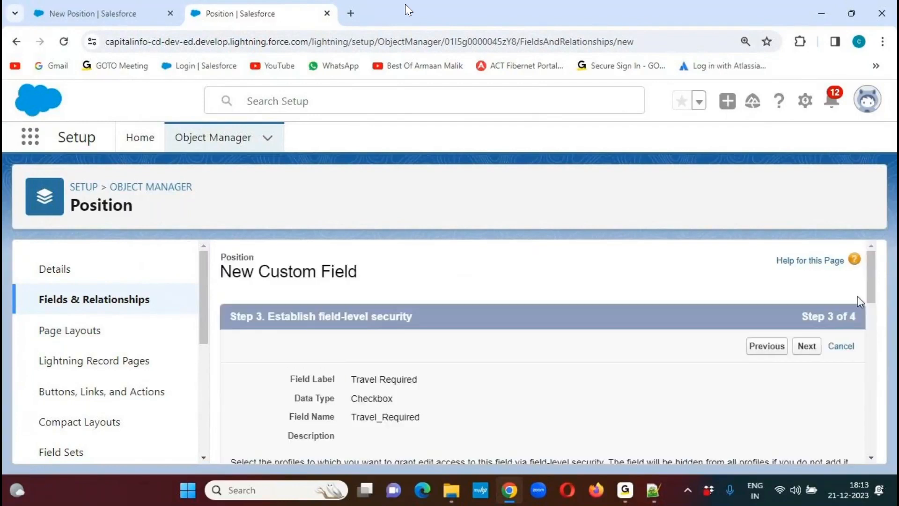
left_click_drag(866, 273, 875, 313)
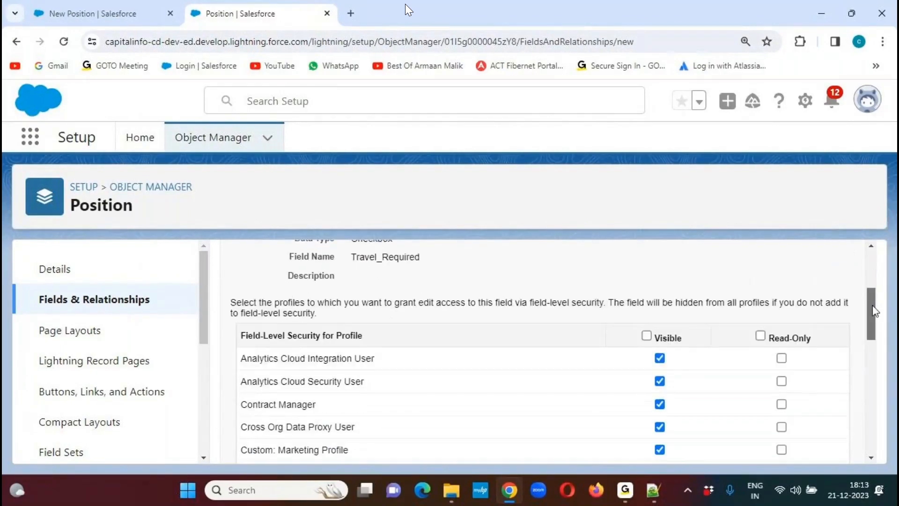
left_click(664, 330)
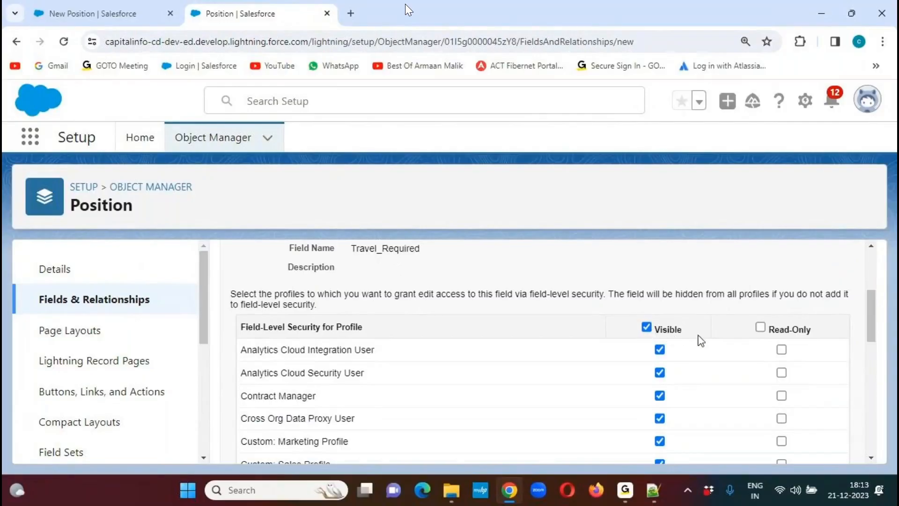
left_click_drag(871, 311, 874, 287)
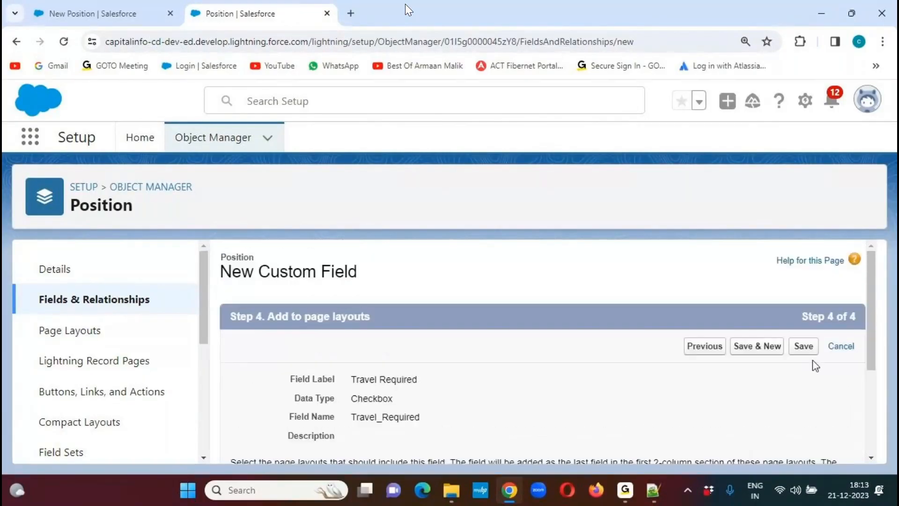
left_click(759, 349)
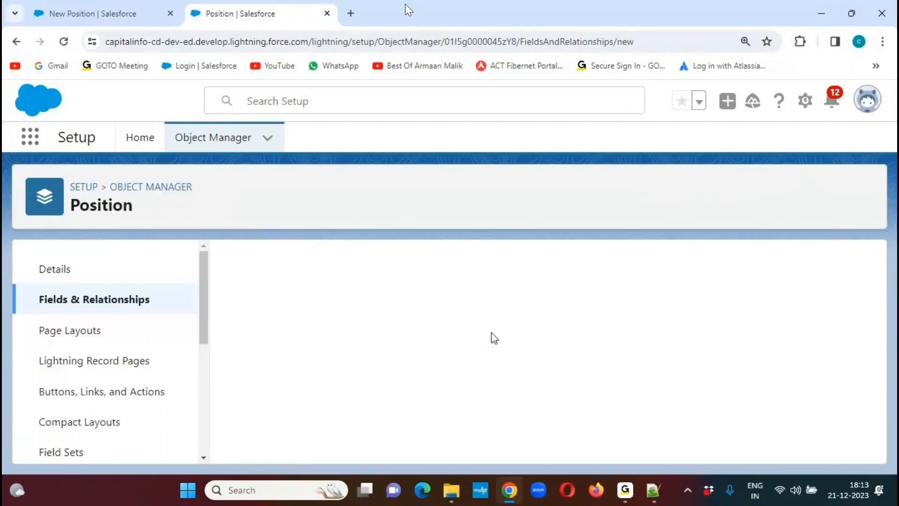
- Copy the field name Passport Required from the Notepad++ notes, choose Checkbox as the new field's data type and enter the name as its label
left_click(653, 489)
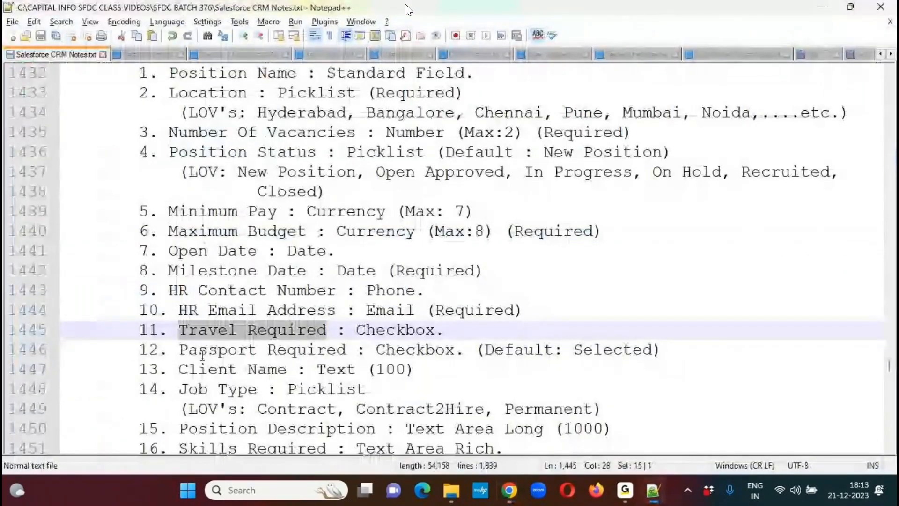
left_click_drag(179, 350, 346, 351)
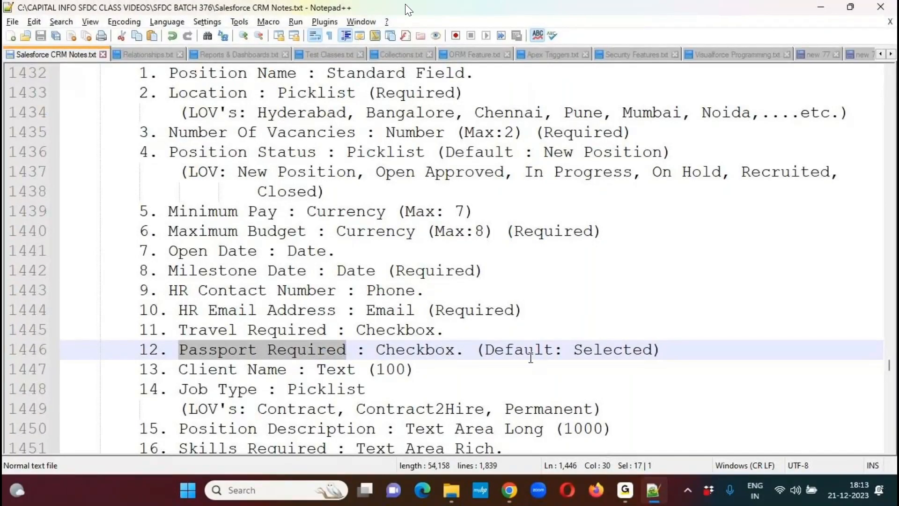
key("alt+Tab")
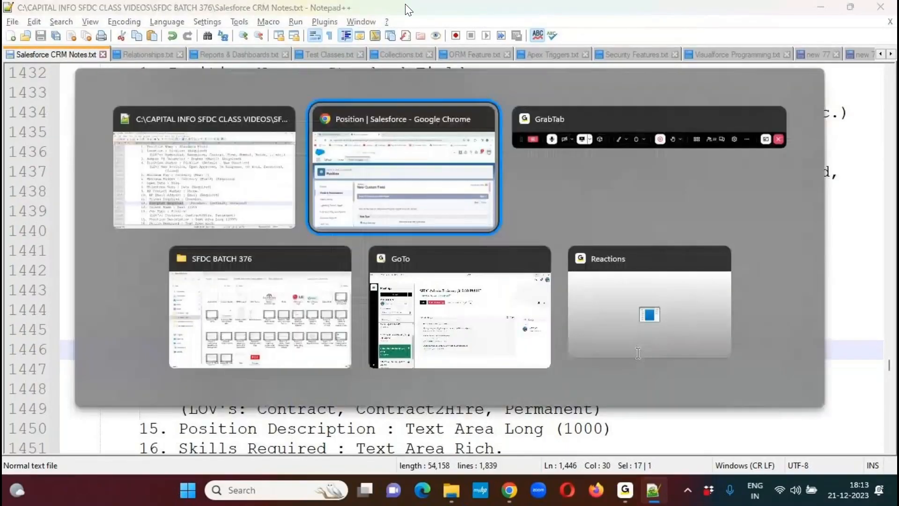
scroll(874, 276, "down", 1)
left_click_drag(874, 284, 867, 358)
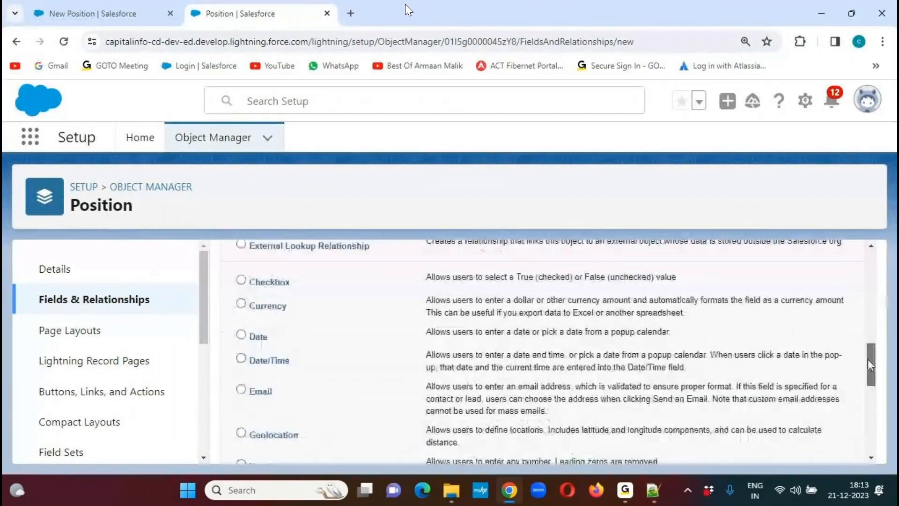
left_click(240, 280)
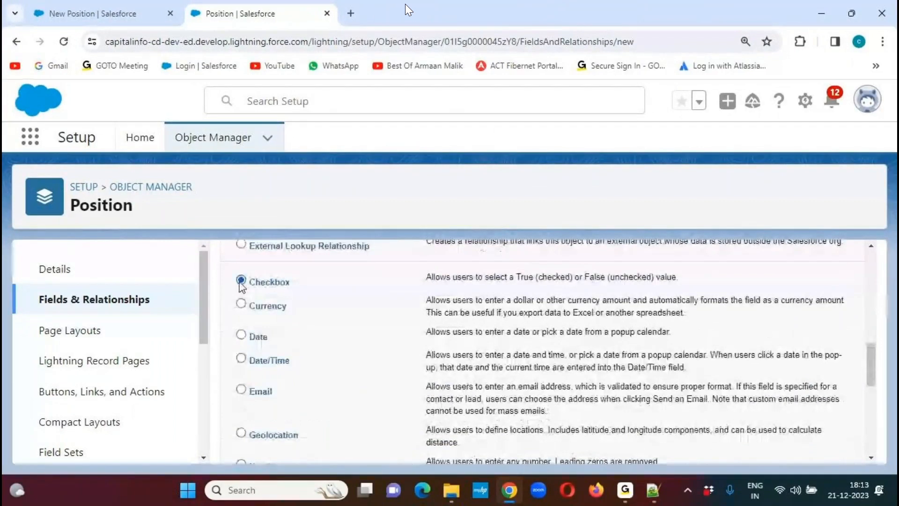
left_click_drag(869, 363, 812, 287)
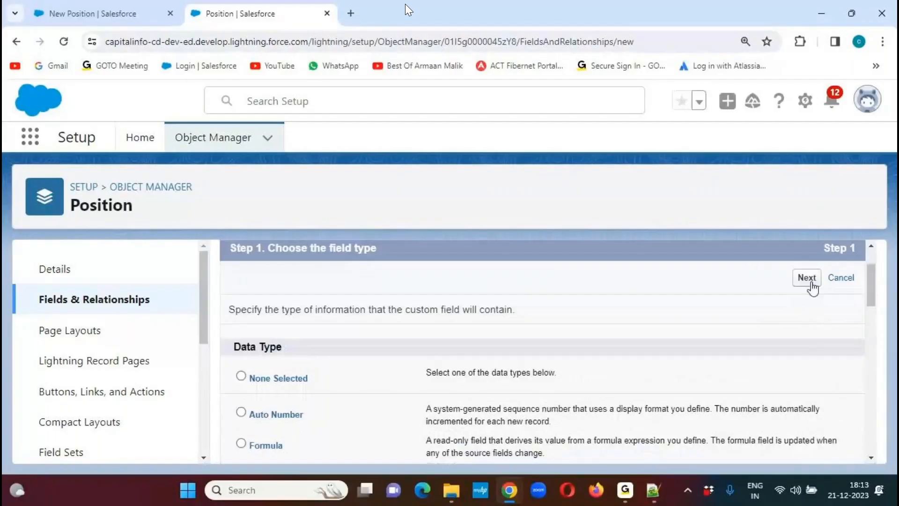
left_click(812, 286)
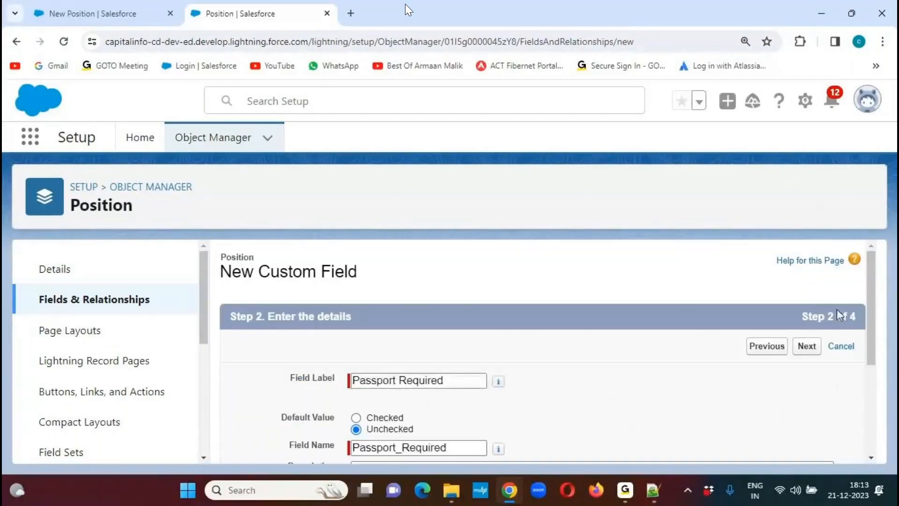
left_click_drag(873, 296, 865, 338)
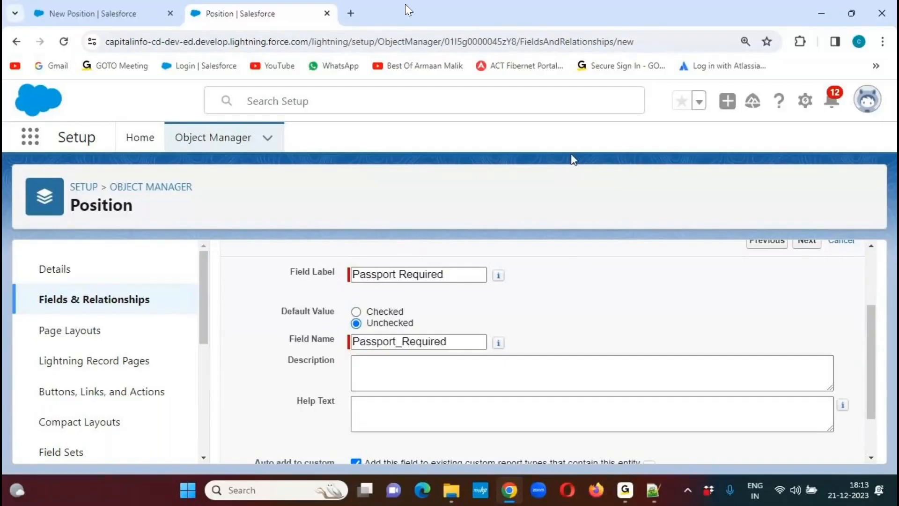
left_click(602, 31)
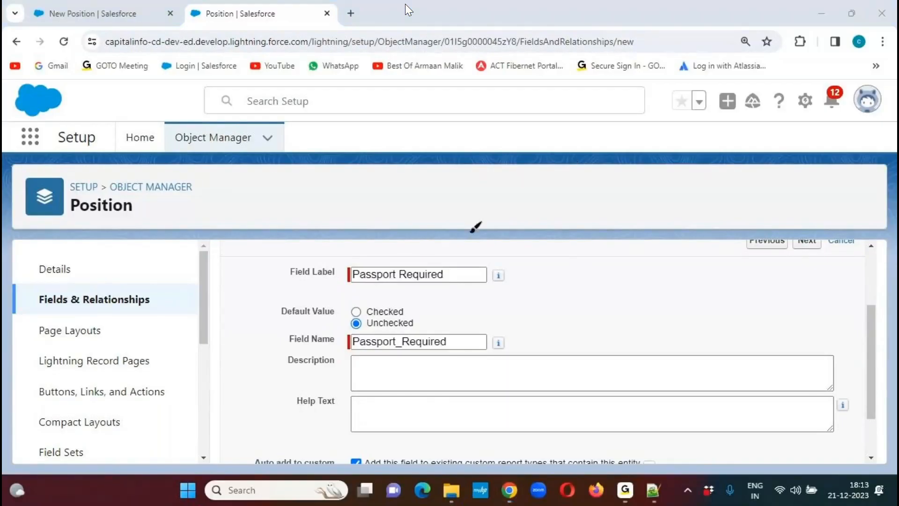
left_click_drag(285, 322, 330, 323)
mouse_move(421, 322)
left_mouse_down()
mouse_move(453, 313)
mouse_move(438, 294)
left_mouse_up()
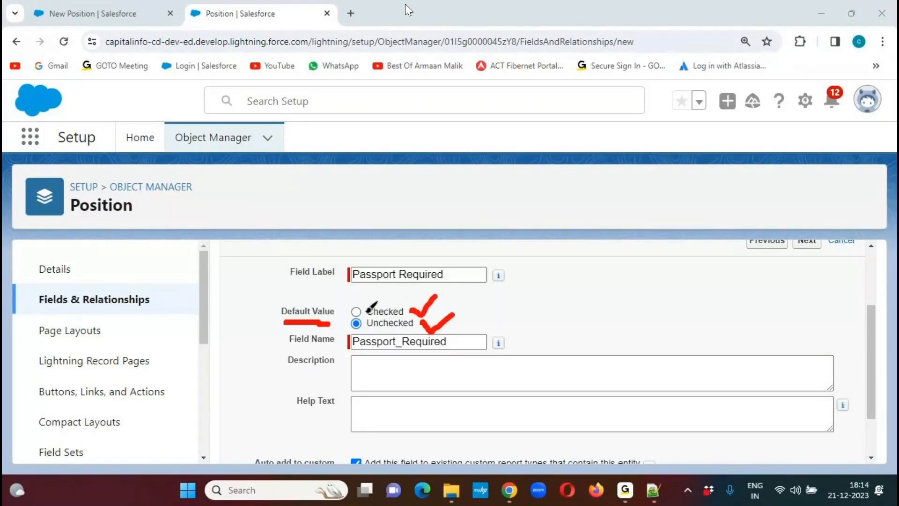
mouse_move(352, 299)
left_mouse_down()
mouse_move(363, 298)
mouse_move(355, 304)
left_mouse_up()
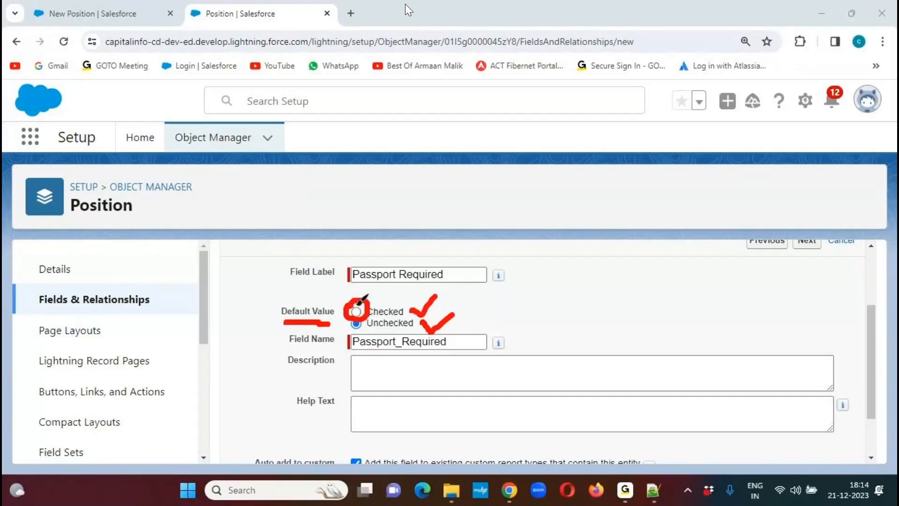
left_click(535, 116)
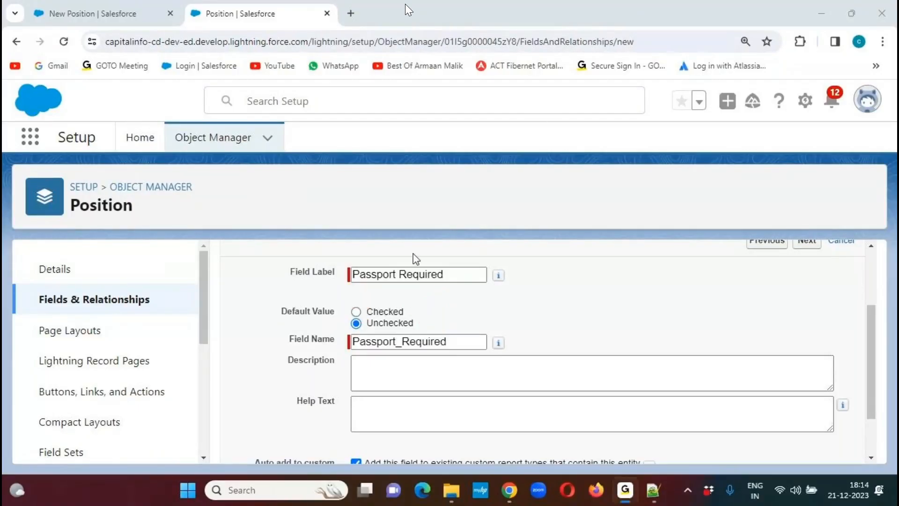
- Set the default value of Passport Required to Checked and continue to its field-level security settings
left_click(355, 312)
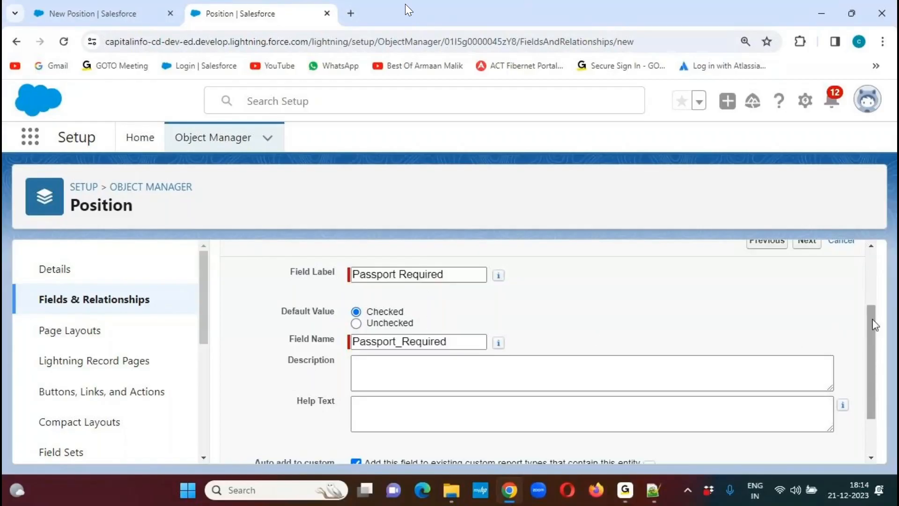
scroll(871, 313, "up", 1)
left_click(808, 292)
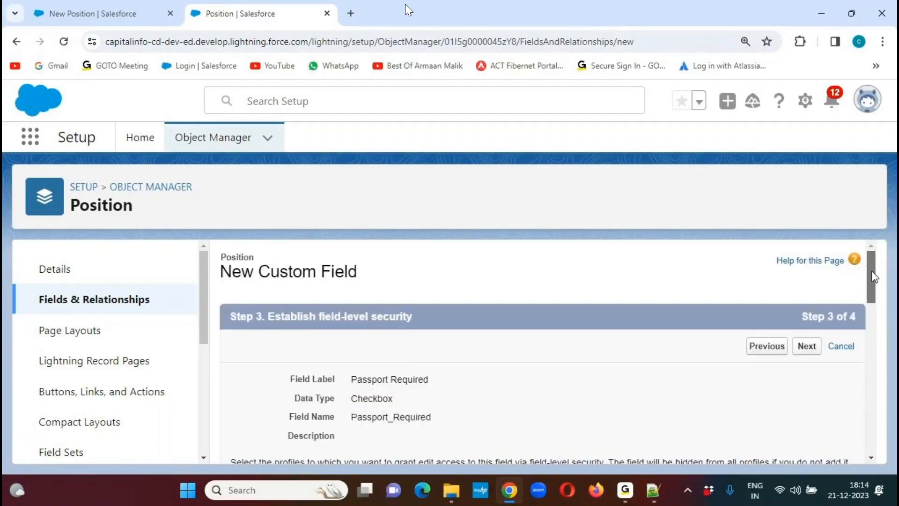
- Make Passport Required visible to all profiles, accept its page layout, and save it to start another custom field
scroll(871, 286, "down", 1)
scroll(874, 284, "down", 2)
left_click(646, 401)
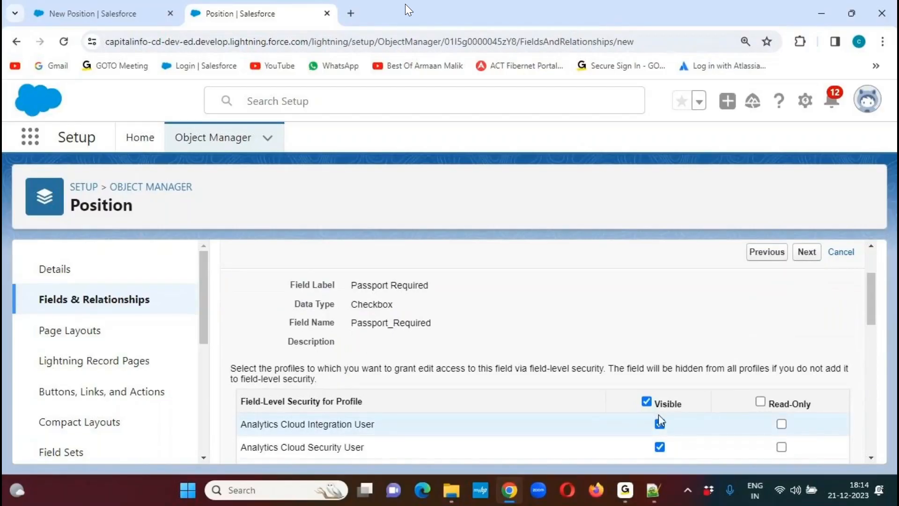
left_click(812, 257)
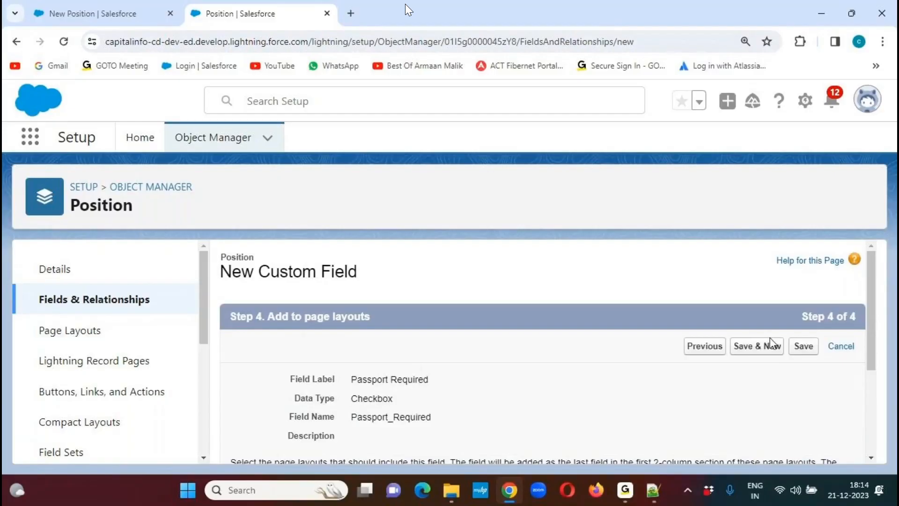
left_click(768, 352)
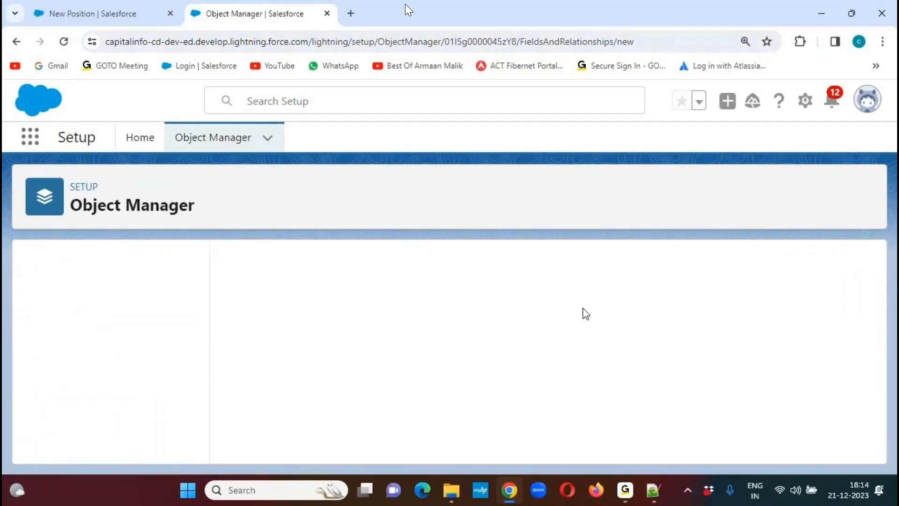
- Copy the field name Client Name from the Notepad++ notes and choose Text as the new custom field's data type
left_click(653, 489)
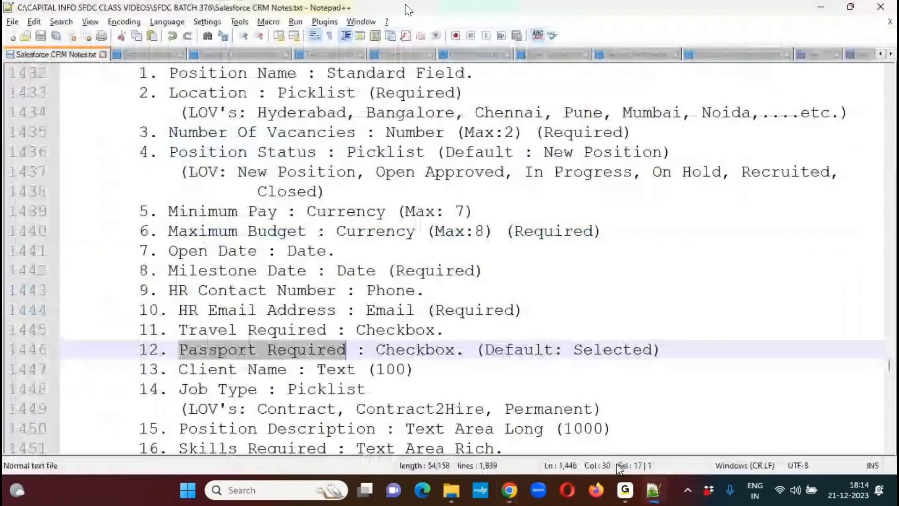
left_click_drag(179, 369, 288, 368)
key("ctrl+c")
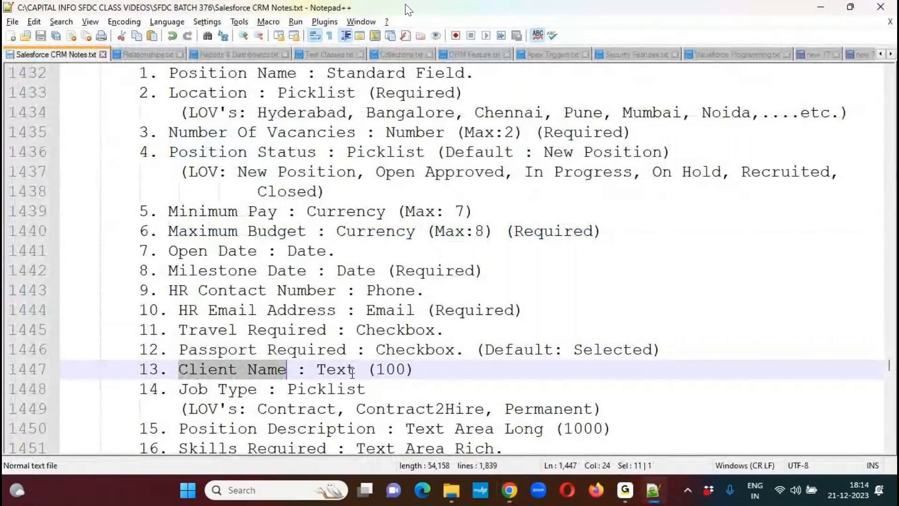
key("alt+Tab")
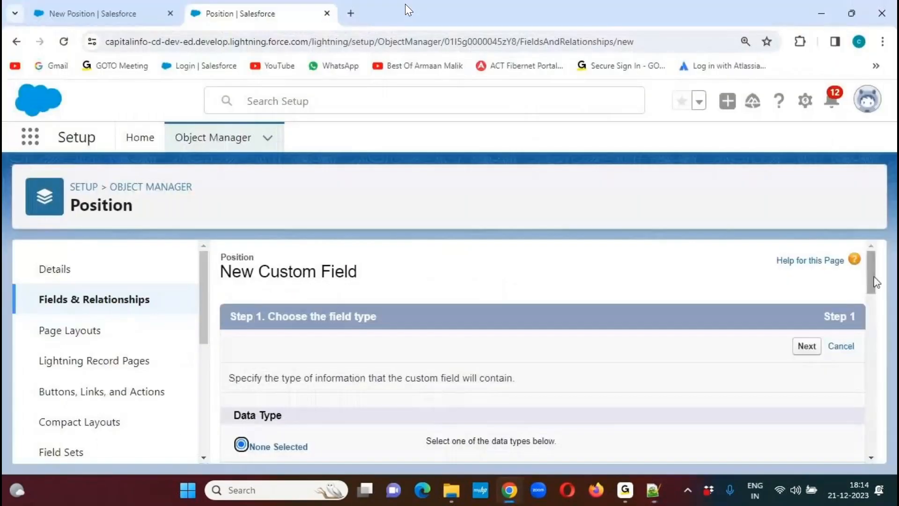
left_click_drag(873, 278, 870, 405)
left_click(241, 373)
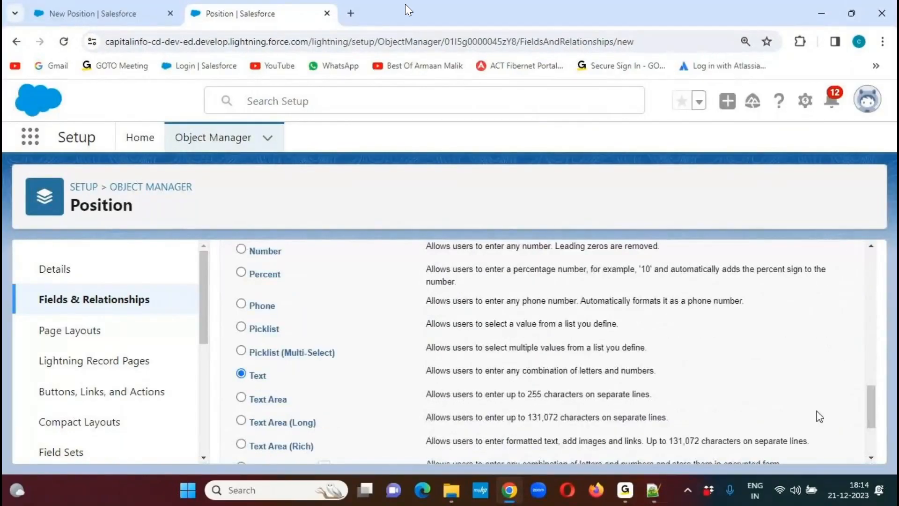
left_click_drag(867, 399, 869, 433)
left_click(803, 445)
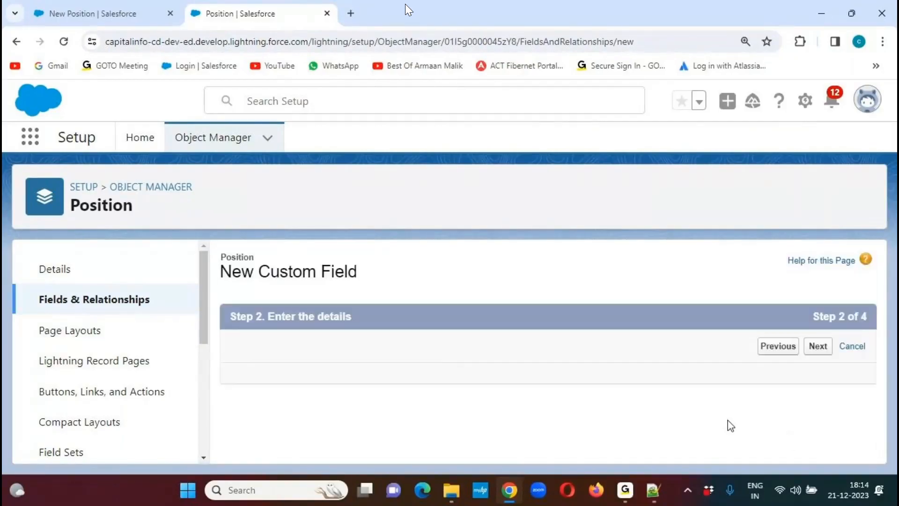
- Label the text field "Client Name", set its length to 100 and accept its remaining details
left_click(421, 383)
key("ctrl+v")
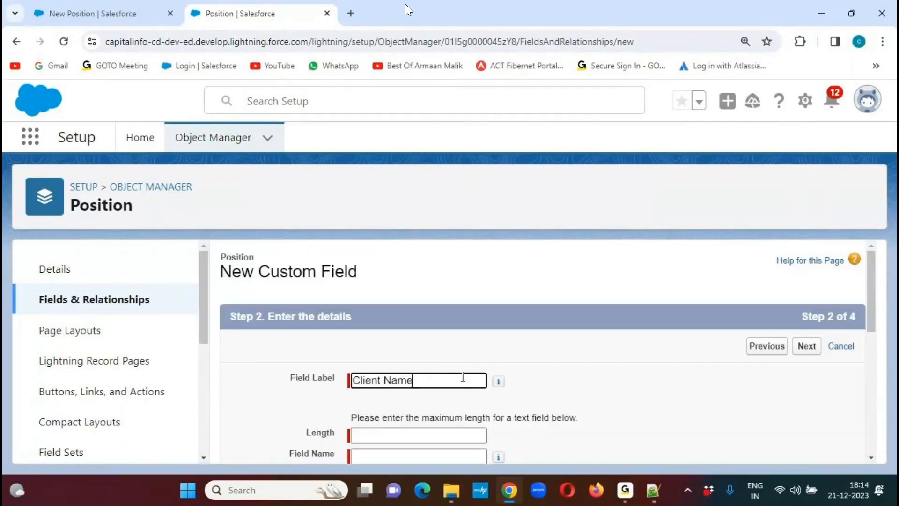
left_click(629, 371)
left_click(402, 433)
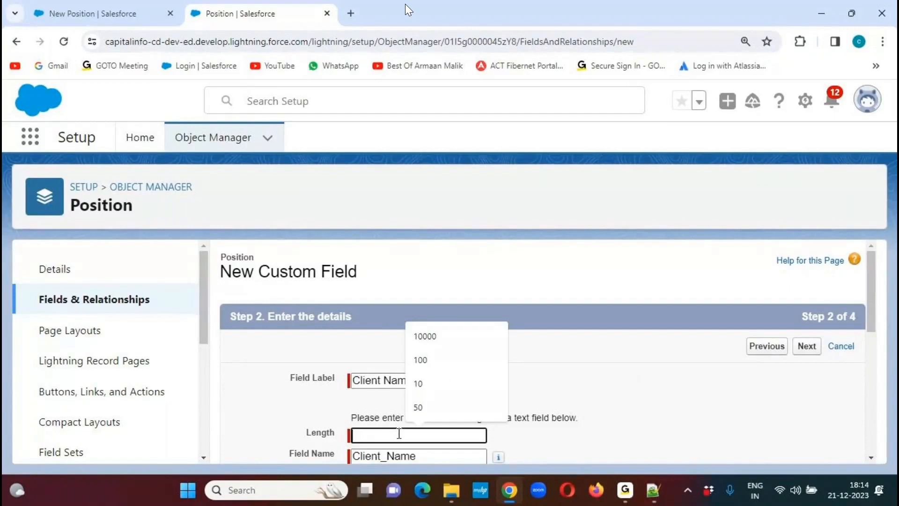
left_click(433, 360)
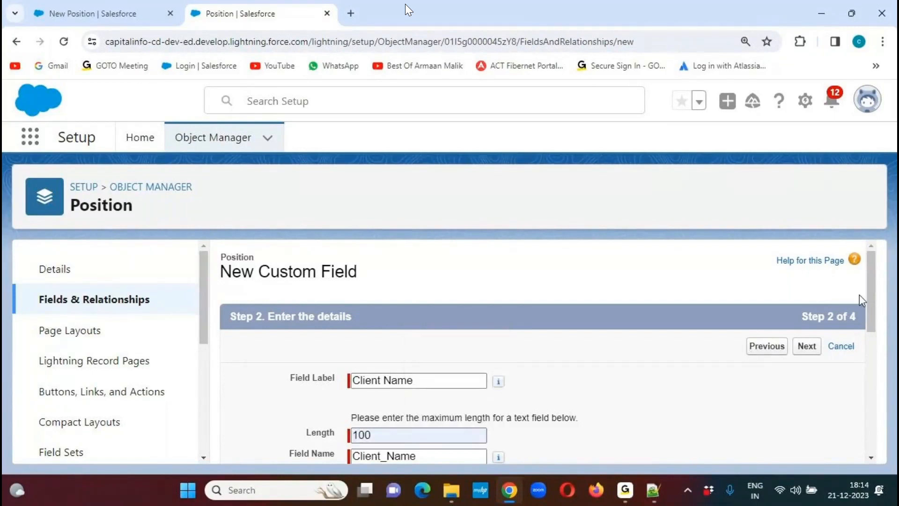
left_click_drag(871, 280, 876, 397)
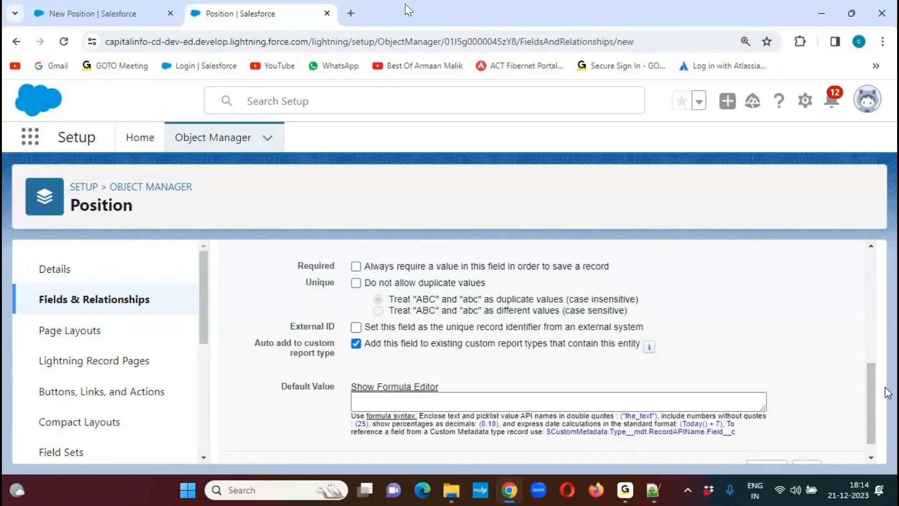
scroll(858, 447, "down", 1)
left_click(806, 447)
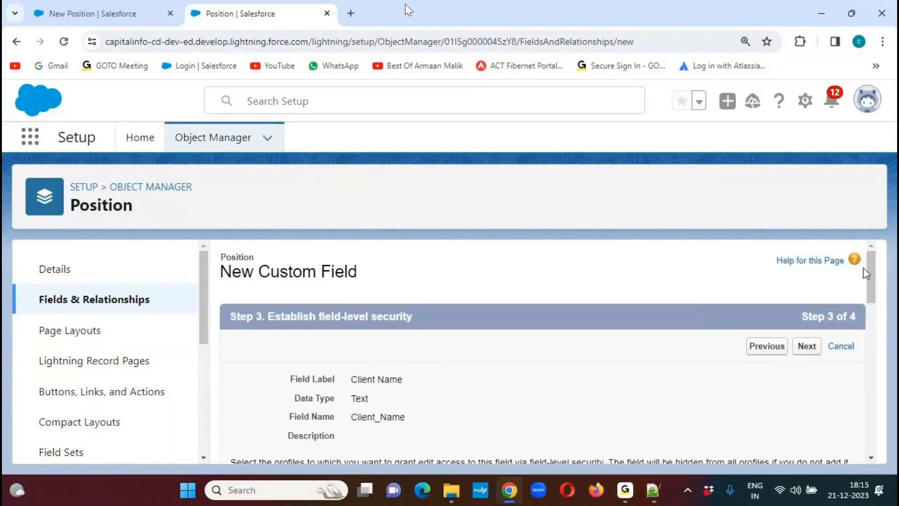
- Make Client Name visible to all profiles, accept its page layout, and save it to start another custom field
left_click_drag(872, 267, 874, 297)
left_click(647, 321)
left_click(807, 280)
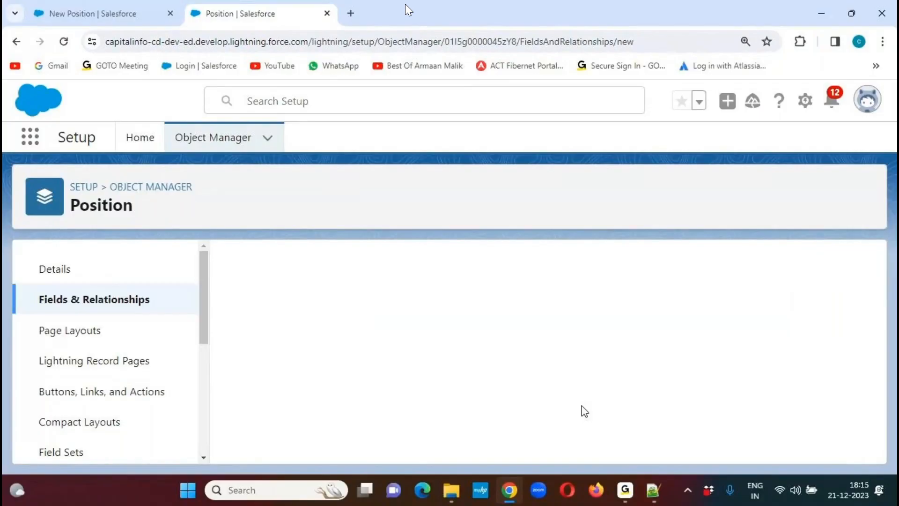
- Copy the field name Job Type from the Notepad++ notes and choose Picklist as the new custom field's data type in Salesforce
mouse_move(656, 495)
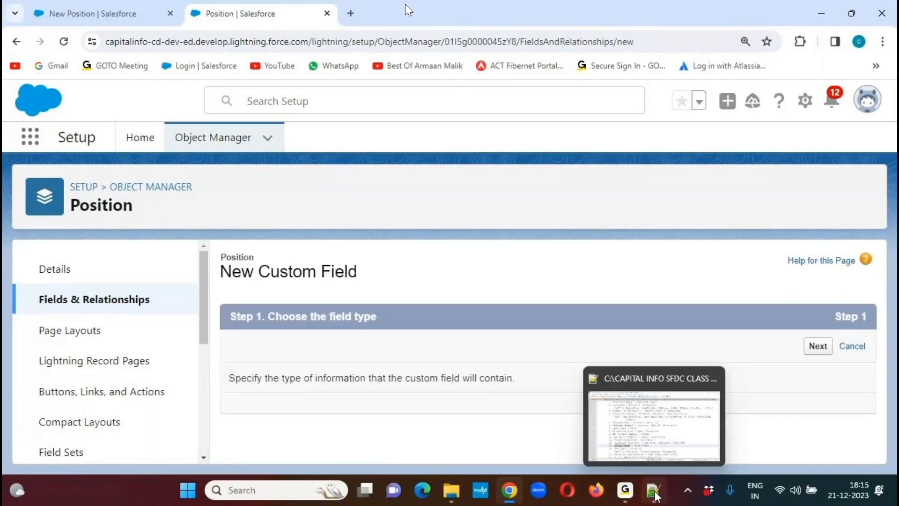
left_click(655, 495)
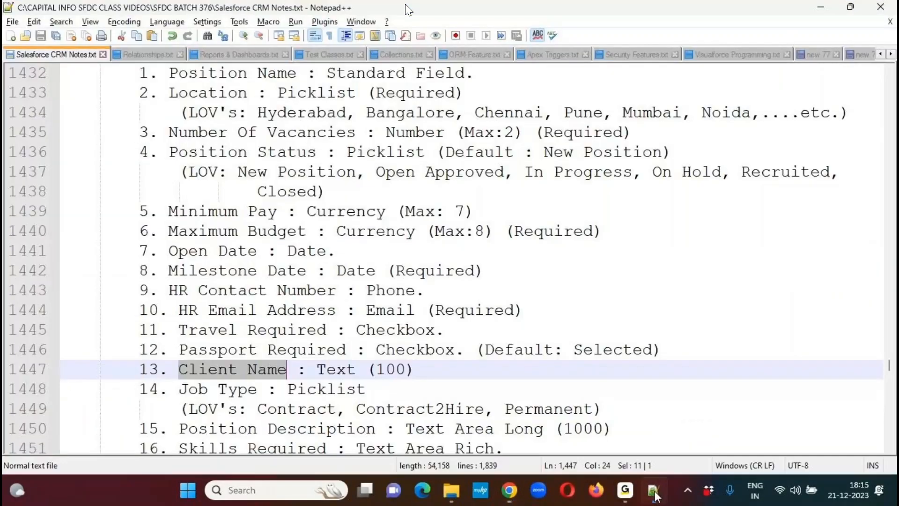
left_click_drag(179, 389, 258, 390)
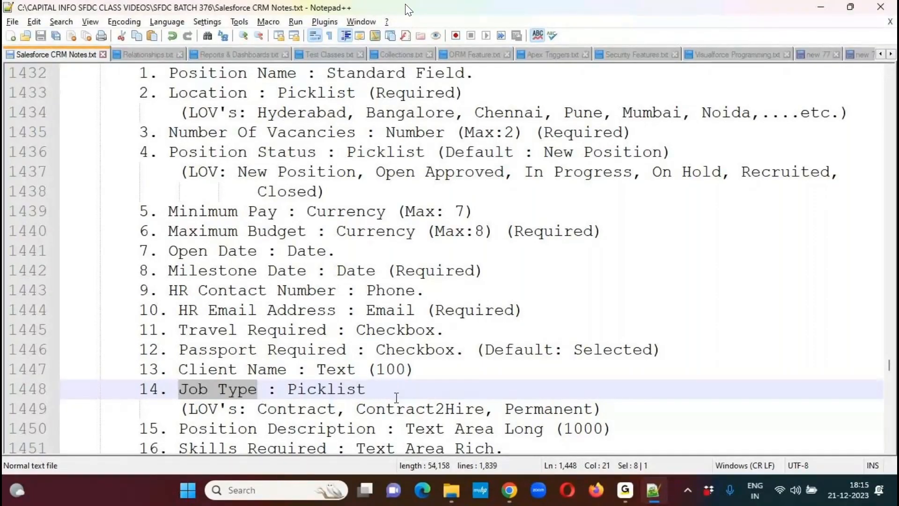
key("alt+Tab")
left_click_drag(872, 265, 857, 373)
scroll(858, 373, "down", 4)
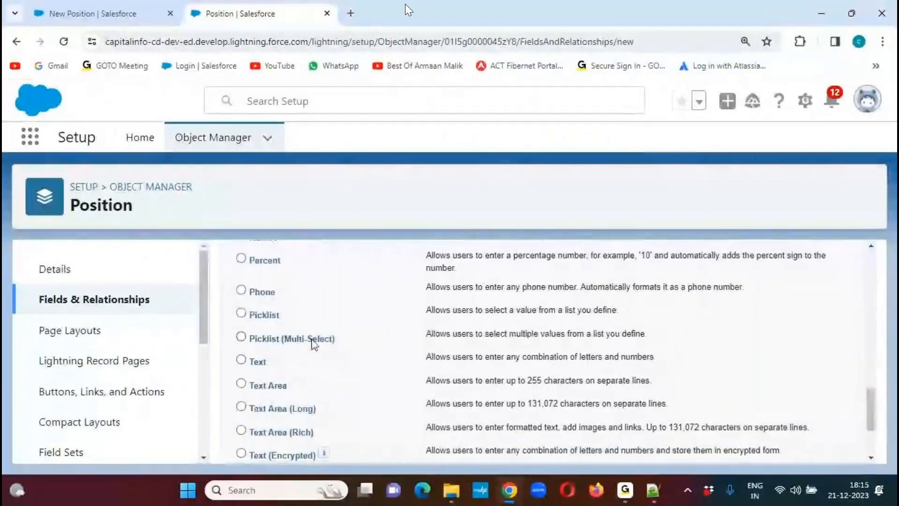
left_click(241, 313)
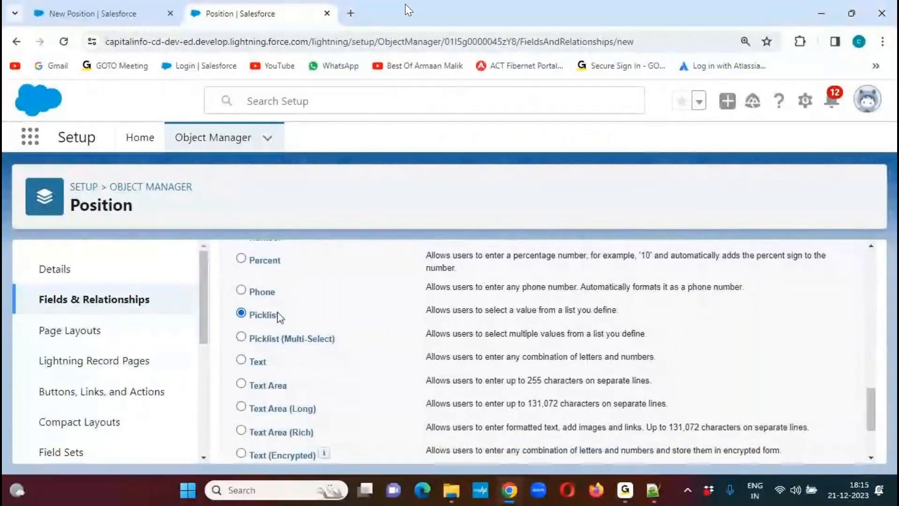
scroll(375, 321, "down", 3)
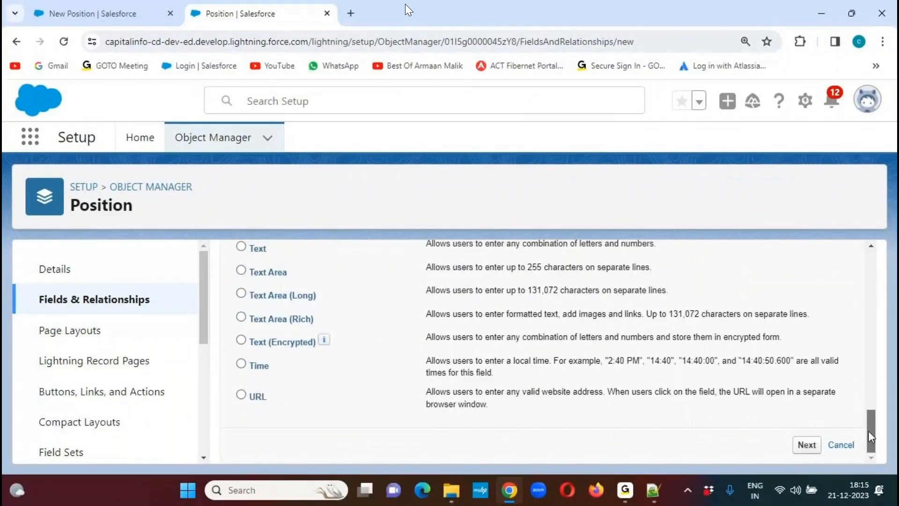
left_click(806, 447)
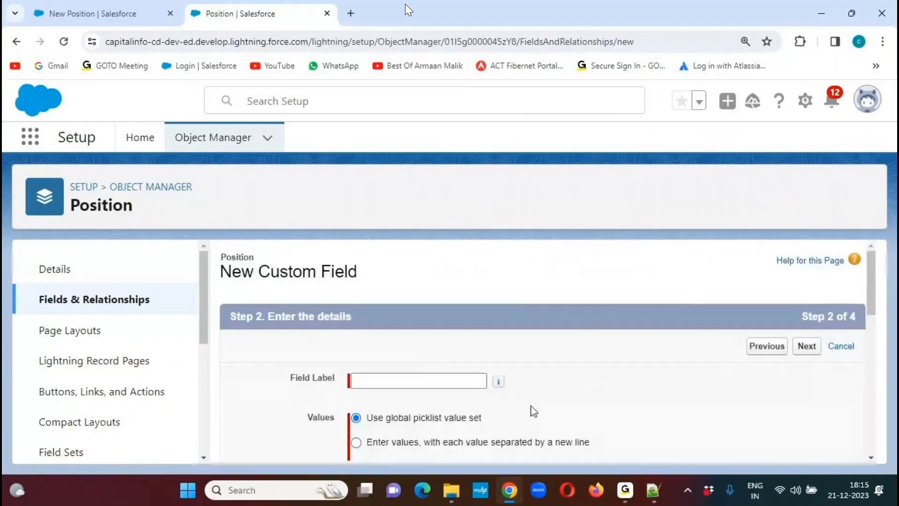
- Label the picklist field "Job Type" and enter its own values Contract, Contract2Hire and Permanent on separate lines
type("Job Type")
left_click(627, 382)
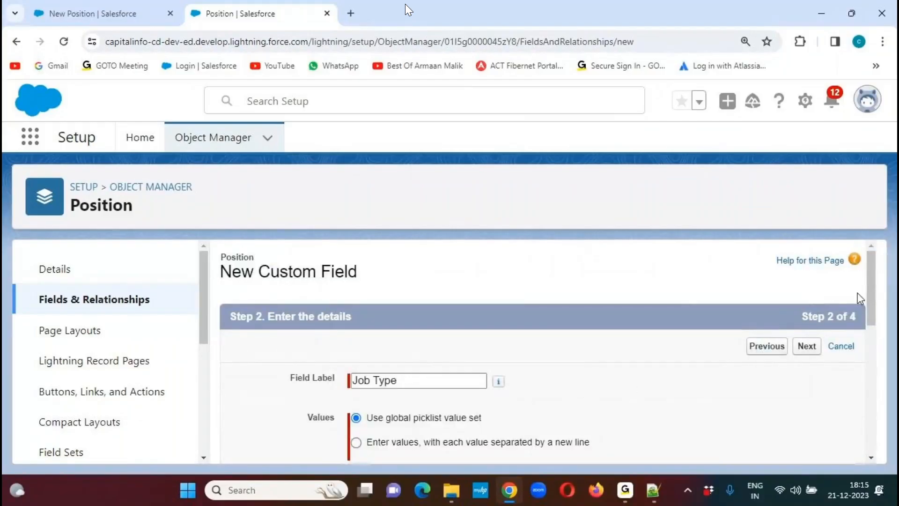
left_click_drag(871, 279, 874, 335)
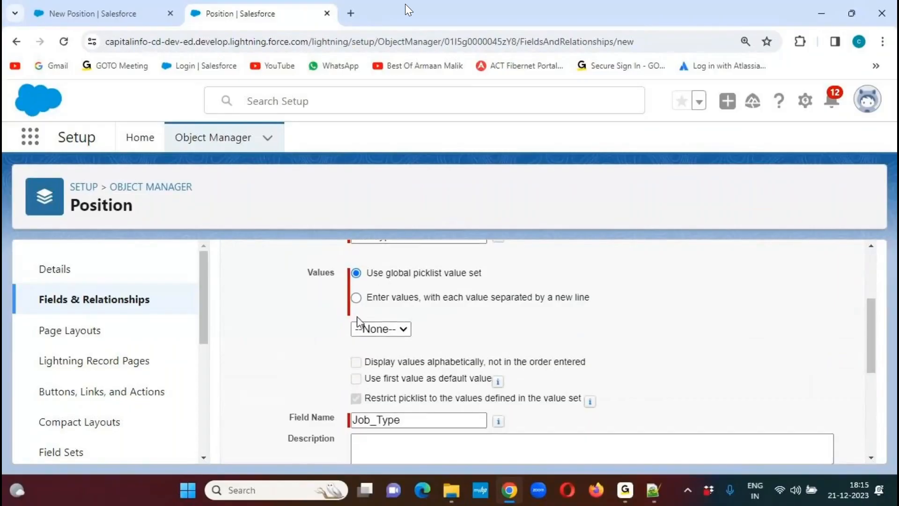
left_click(357, 299)
left_click(381, 357)
type("Contra")
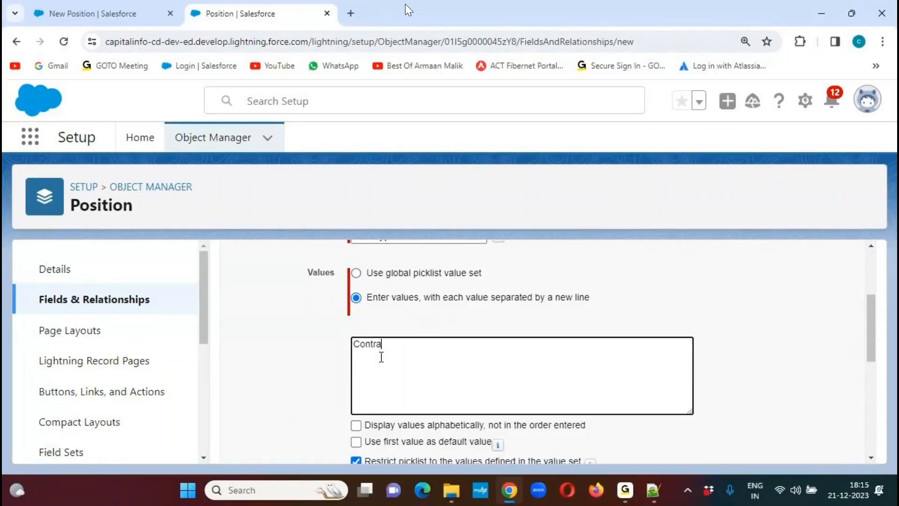
type("ct Contract2Hire")
key("Return")
type("Permant")
type("nt")
left_click(666, 297)
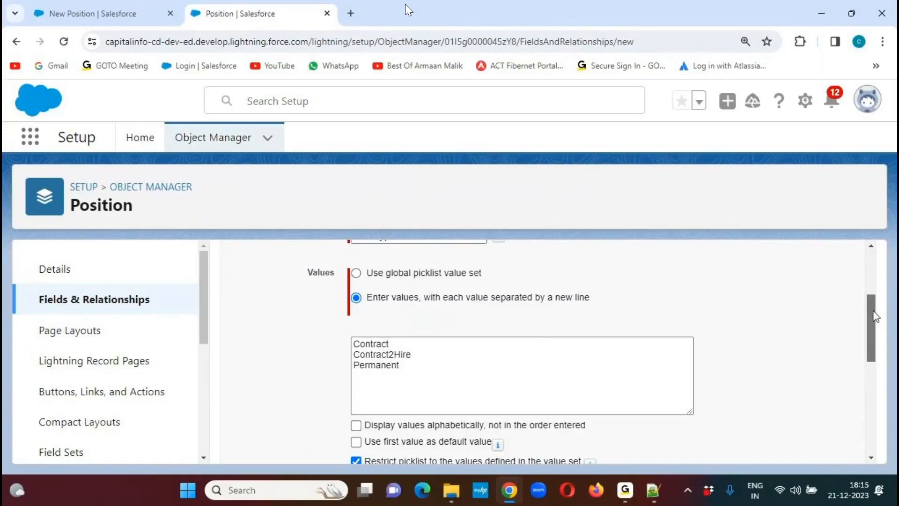
- Check the Job Type requirements in the Notepad++ notes and accept the picklist's remaining details in Salesforce
left_click_drag(870, 305, 869, 404)
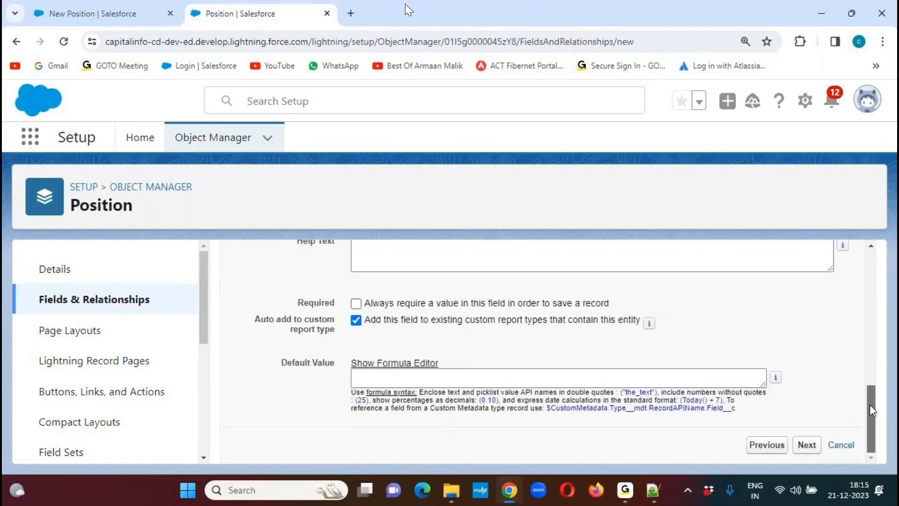
left_click(654, 490)
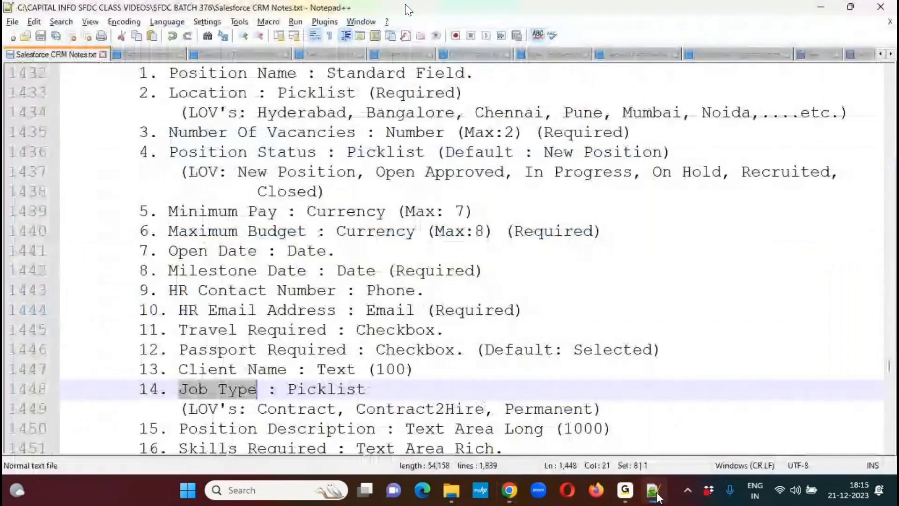
left_click(654, 491)
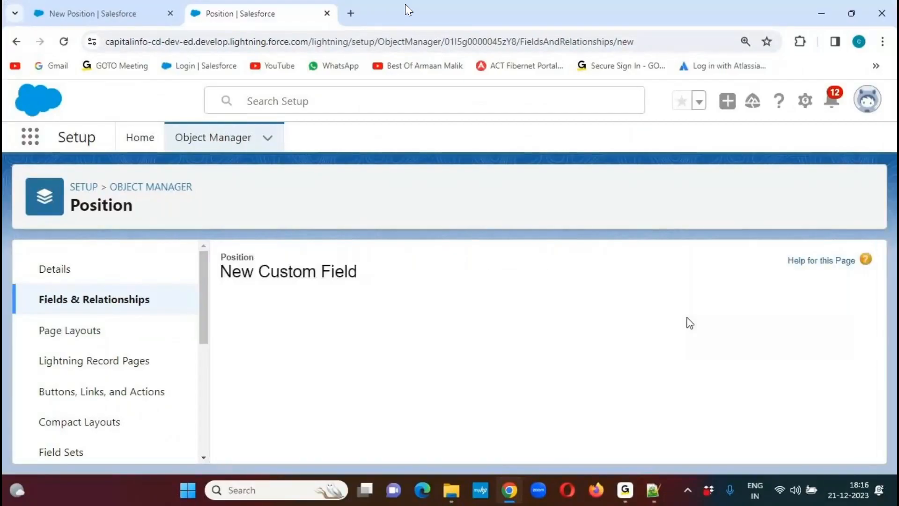
- Make Job Type visible to all profiles, accept its page layout, and save it to start another custom field
left_click_drag(871, 274, 875, 307)
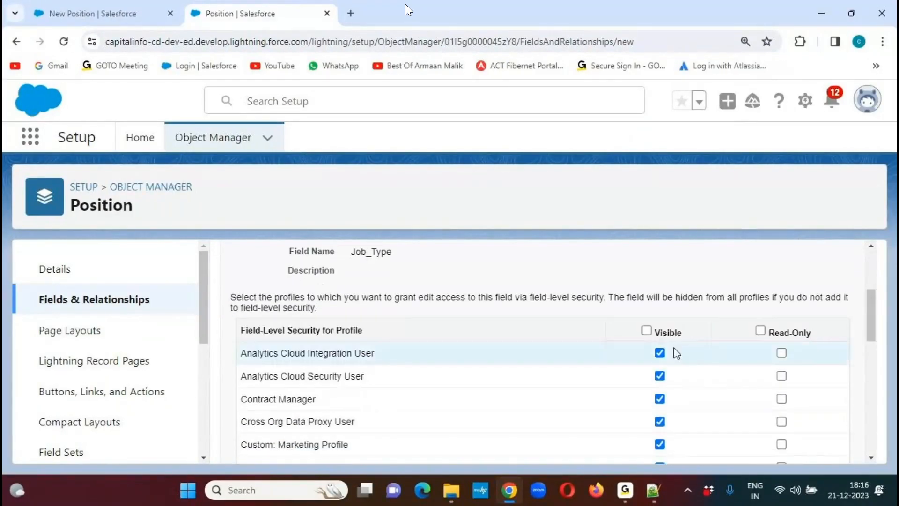
left_click(646, 330)
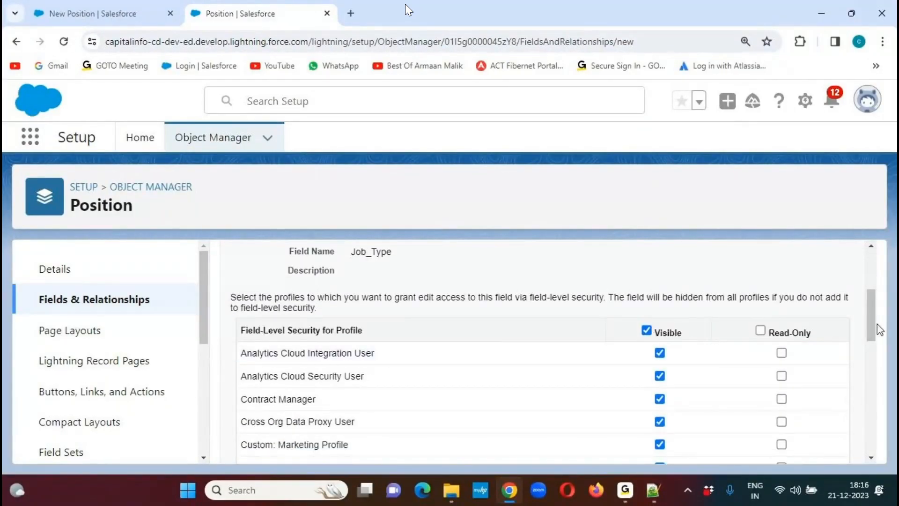
scroll(877, 324, "up", 3)
left_click(806, 290)
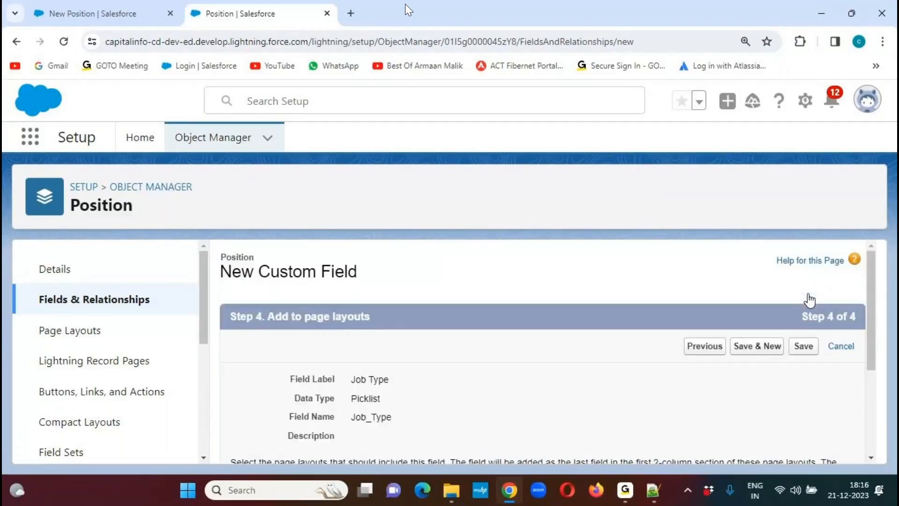
left_click(755, 345)
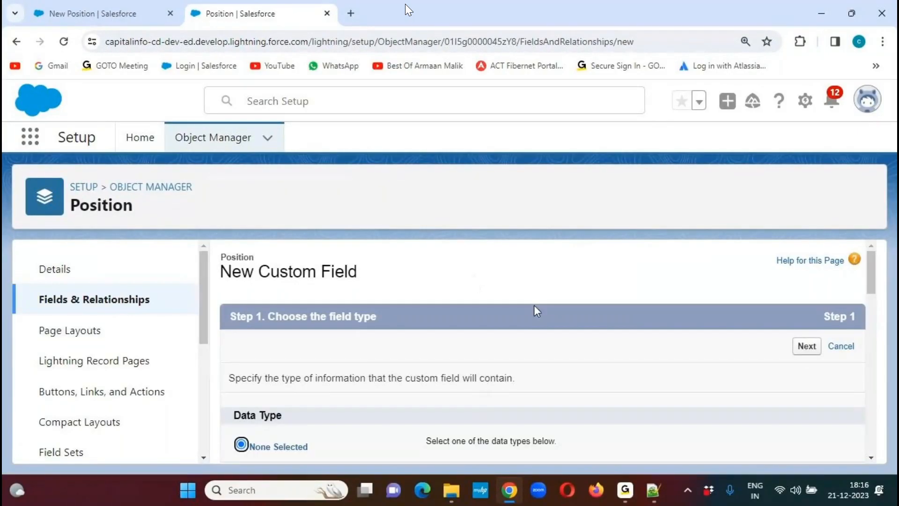
- Copy the field name Position Description from the Notepad++ notes and choose Text Area (Long) as the new custom field's data type in Salesforce
left_click(653, 489)
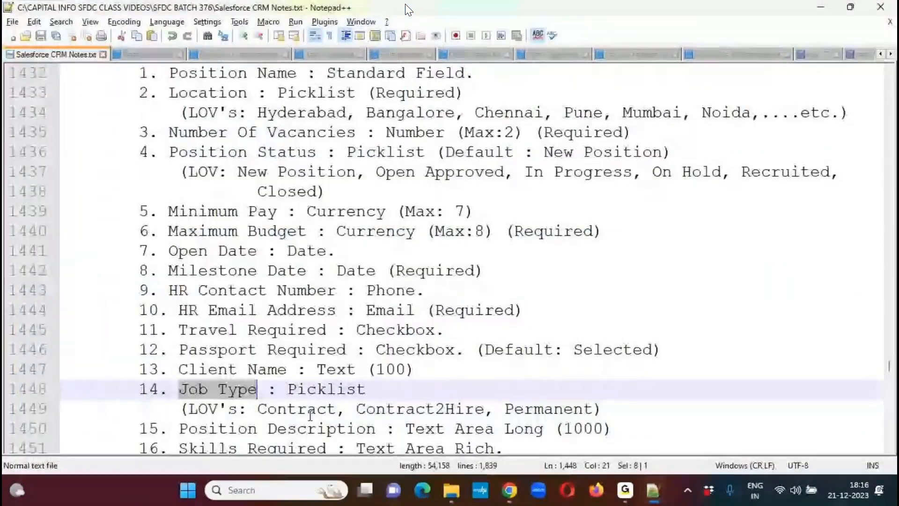
left_click_drag(179, 428, 375, 428)
key("ctrl+c")
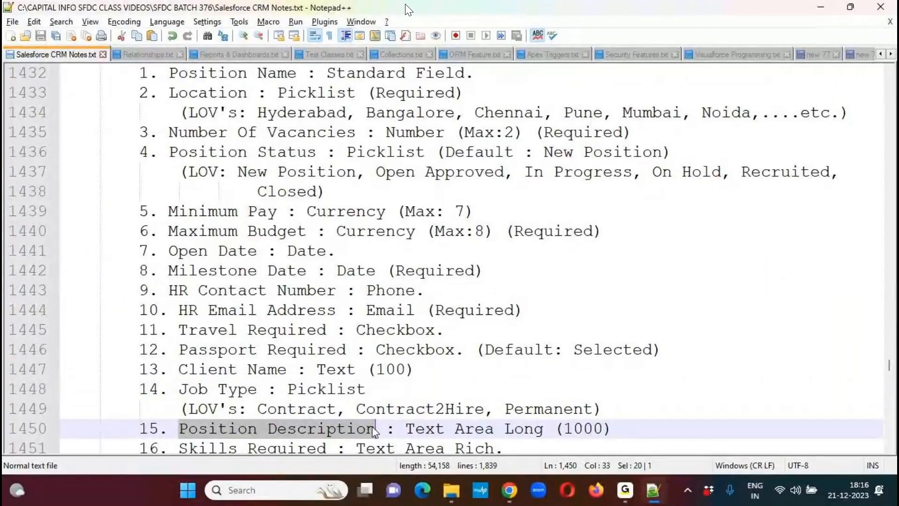
key("alt+Tab")
left_click_drag(874, 291, 870, 428)
left_click(244, 295)
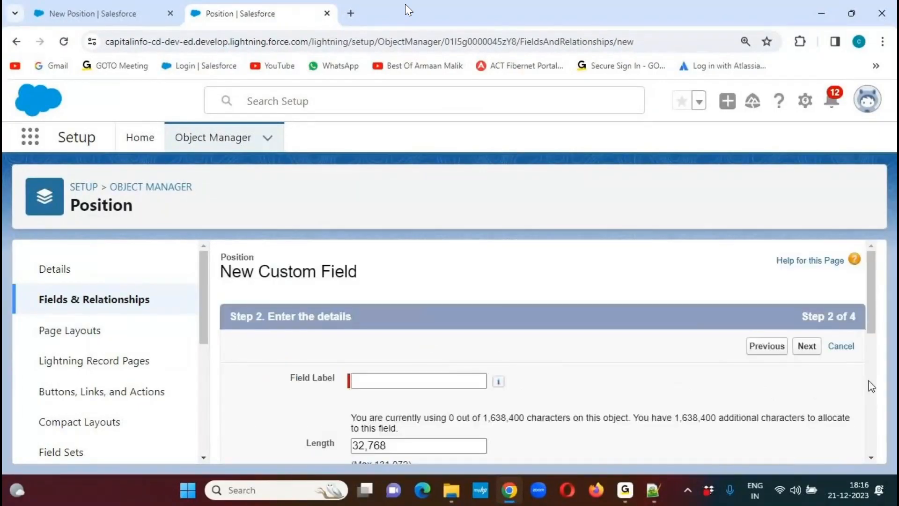
- Label the long text field "Position Description", set its length to 10000 and visible lines to 5, and accept its details
key("ctrl+v")
left_click_drag(875, 277, 877, 335)
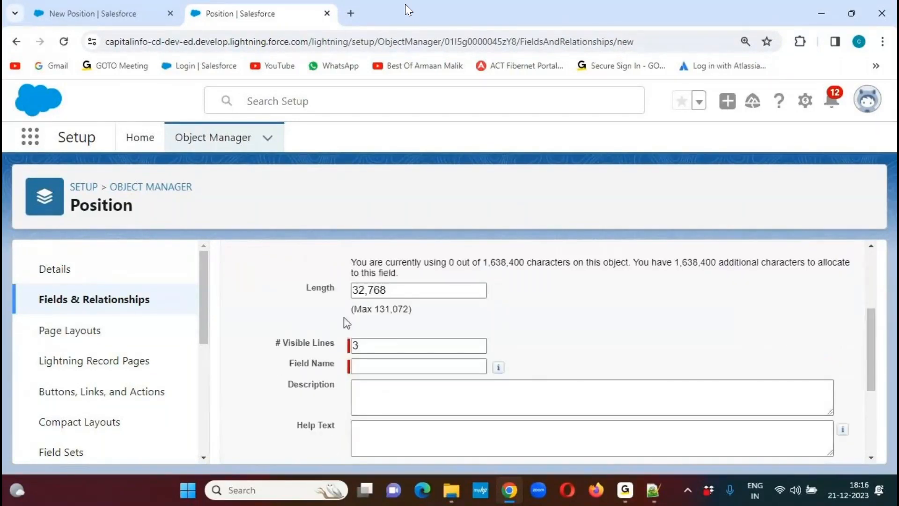
left_click_drag(352, 309, 491, 316)
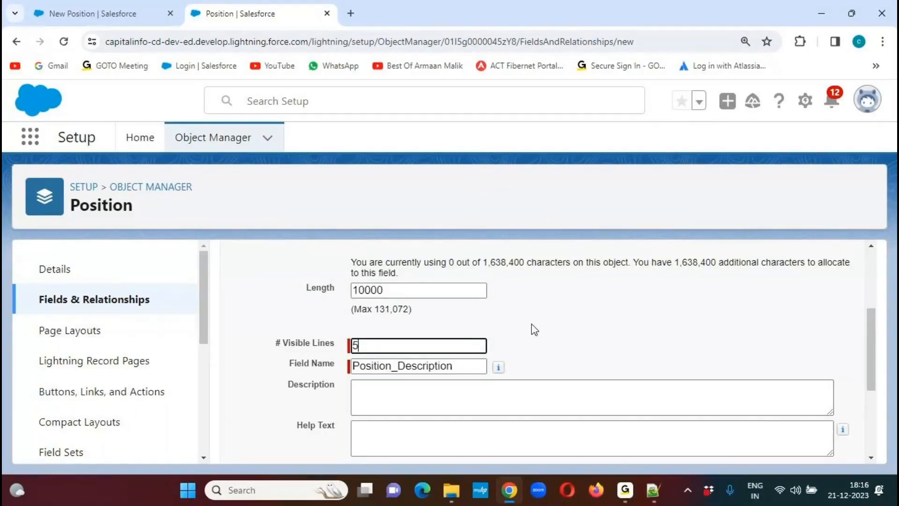
left_click(559, 326)
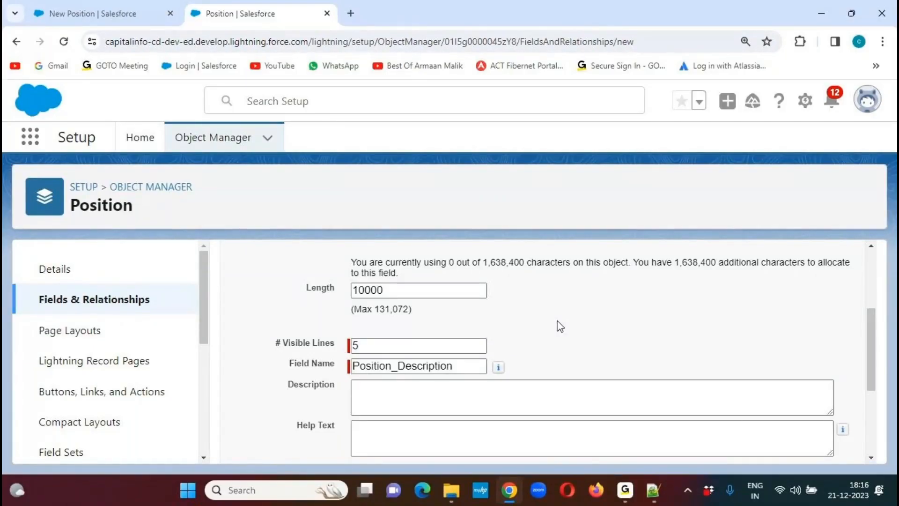
left_click_drag(872, 323, 875, 399)
left_click(806, 446)
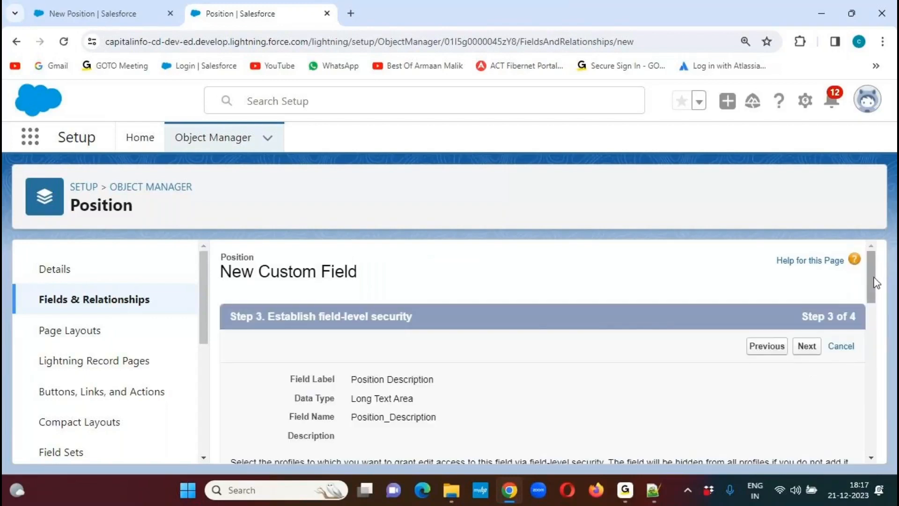
- Make Position Description visible to all profiles, accept its page layout, and save it to start another custom field
left_click_drag(875, 282, 877, 313)
scroll(877, 313, "down", 1)
left_click(645, 313)
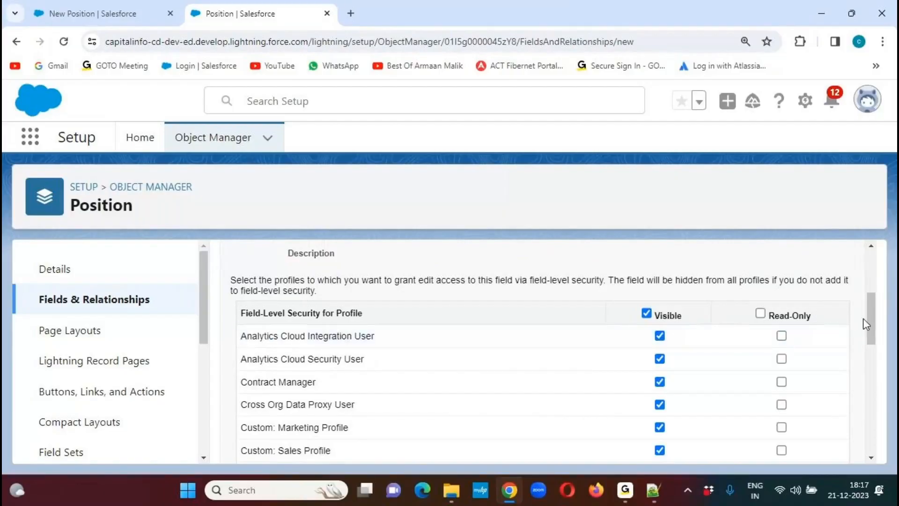
scroll(810, 334, "up", 4)
left_click(809, 346)
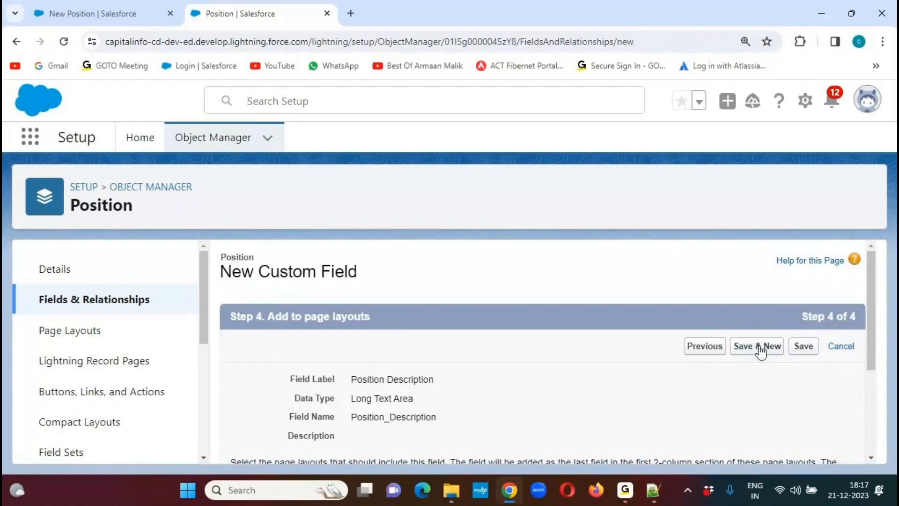
left_click(771, 354)
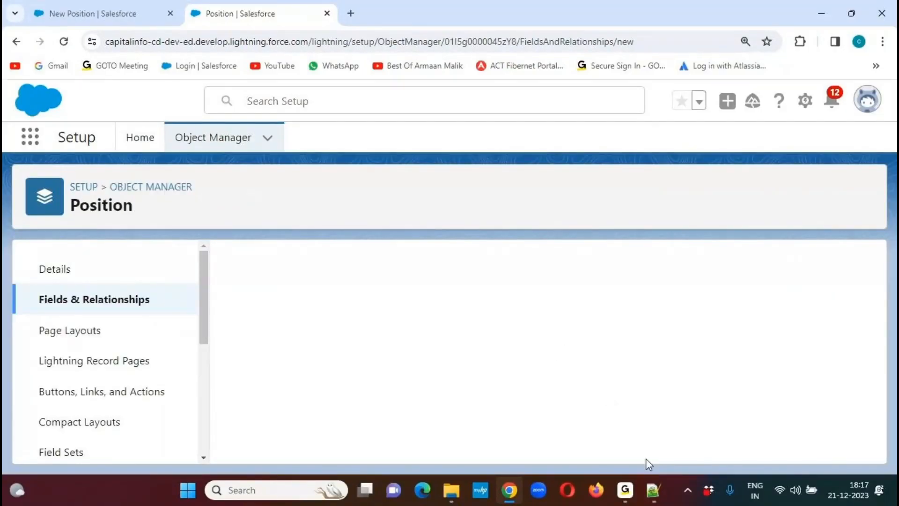
- Copy the field name Skills Required from item 16 of the Notepad++ notes
left_click(653, 490)
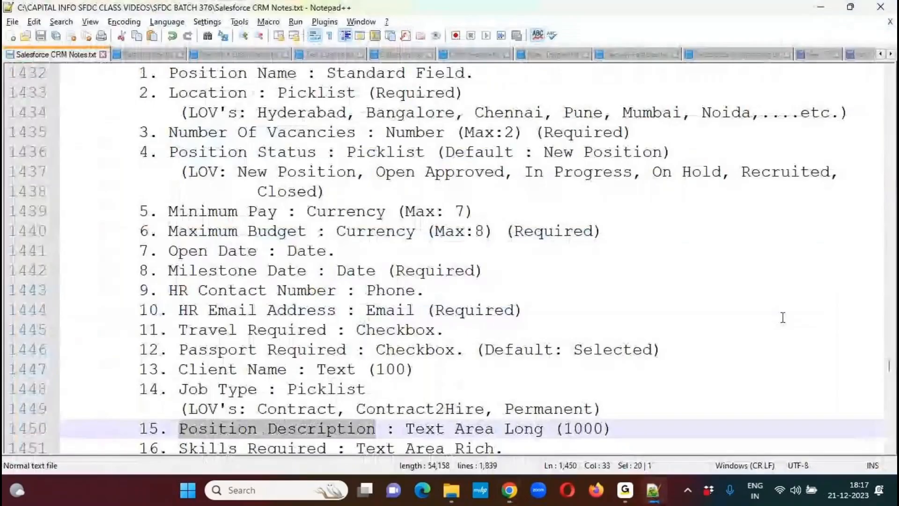
scroll(891, 449, "down", 1)
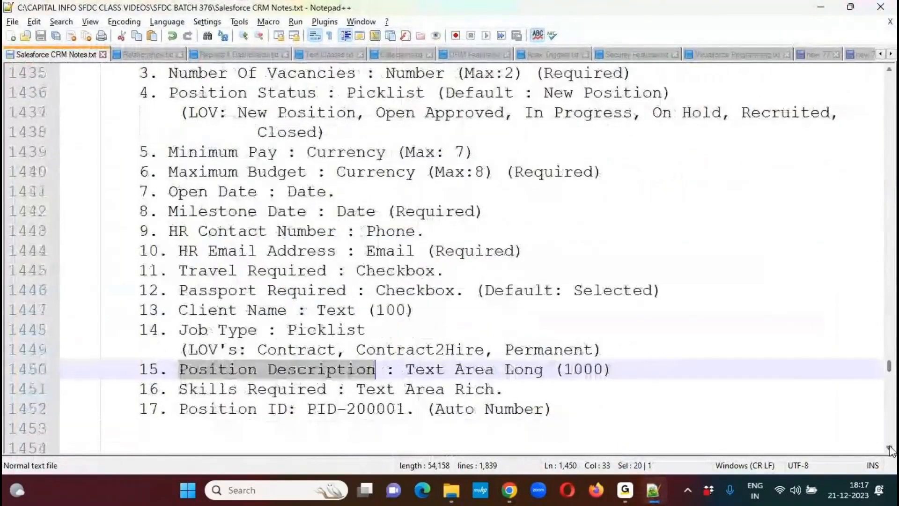
scroll(891, 450, "down", 4)
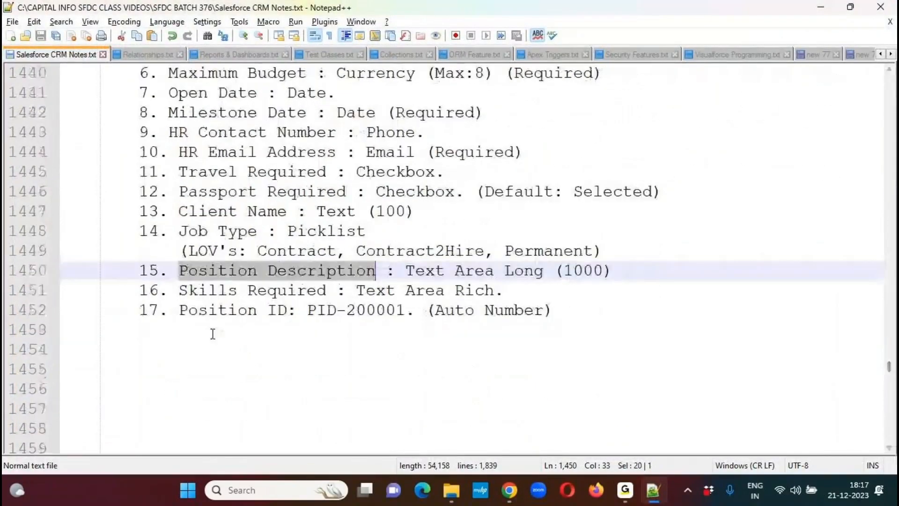
left_click_drag(179, 291, 327, 290)
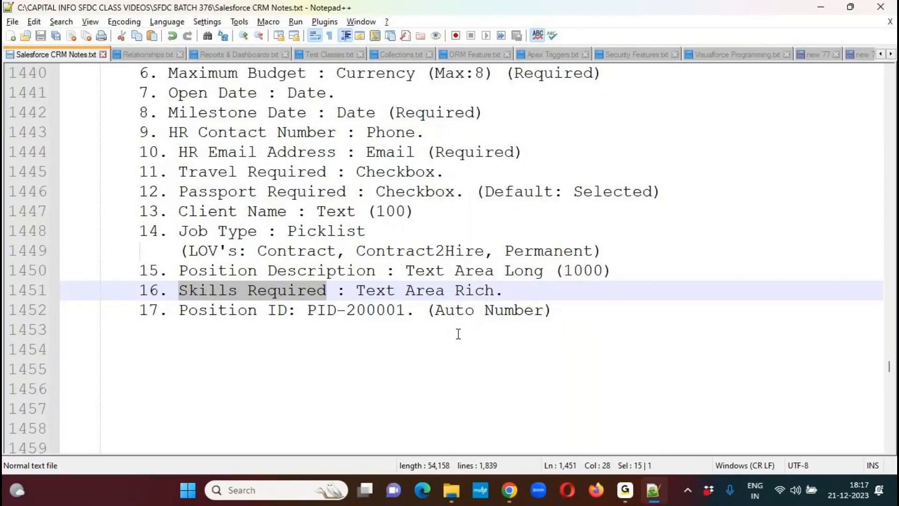
- In Salesforce, choose Text Area (Rich) as the new custom field's data type and label the field "Skills Required"
key("alt+Tab")
left_click_drag(869, 254, 851, 398)
left_click(241, 406)
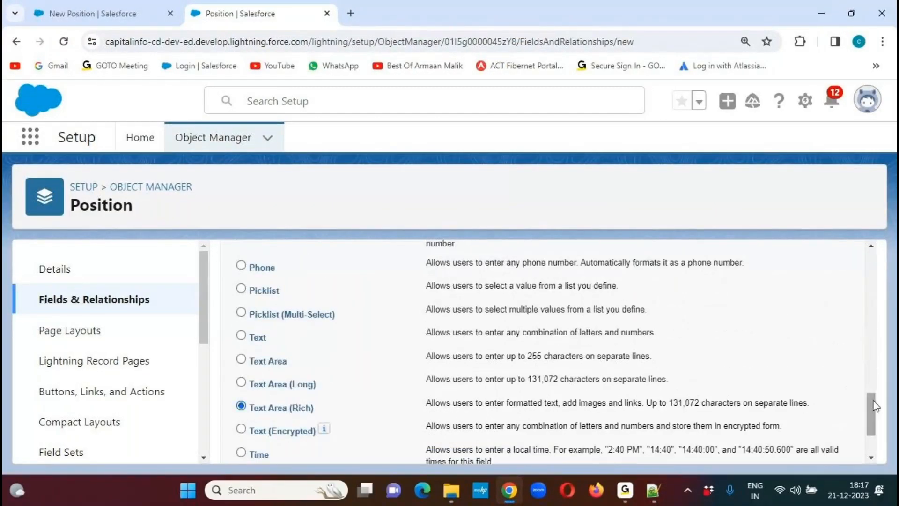
left_click_drag(870, 408, 867, 423)
left_click(807, 447)
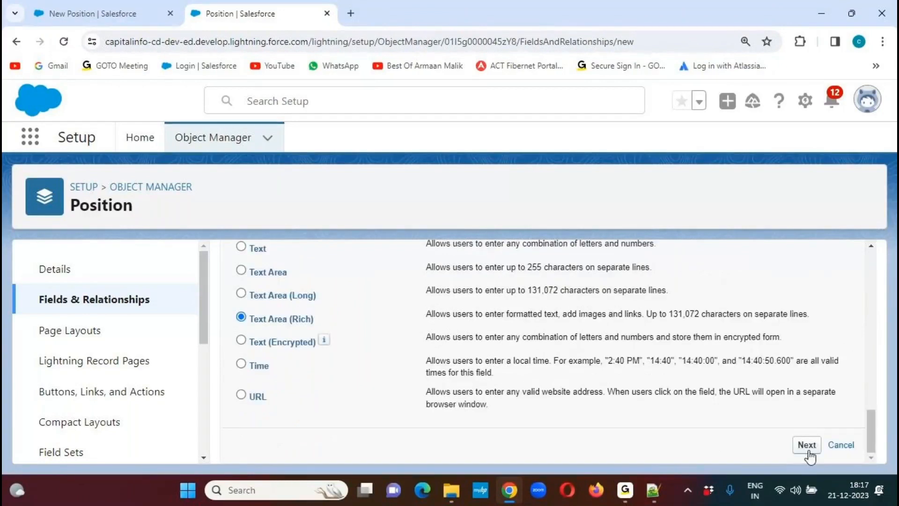
type("Skills Required")
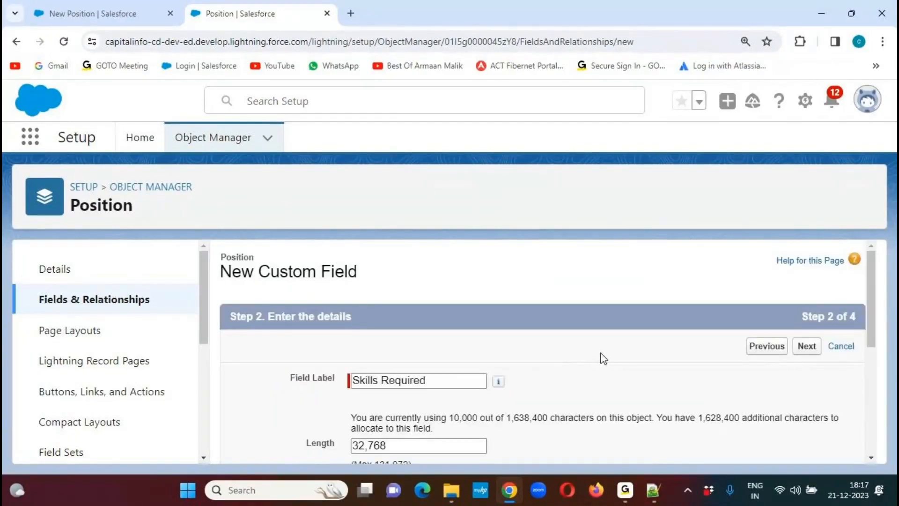
- Set the Skills Required field's length to 10000 and its visible lines to 10, and accept its details
left_click_drag(871, 289, 869, 343)
double_click(388, 331)
left_click(551, 339)
left_click(411, 312)
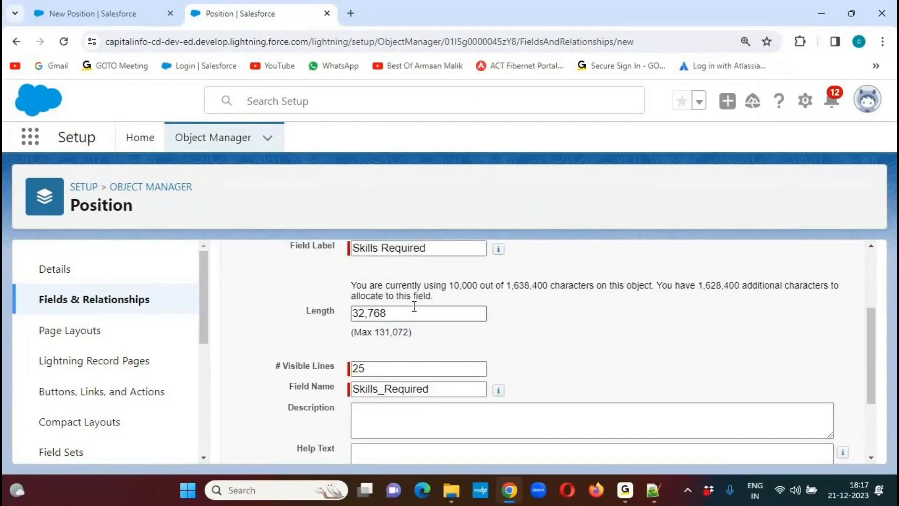
left_click_drag(413, 308, 366, 305)
type("10000")
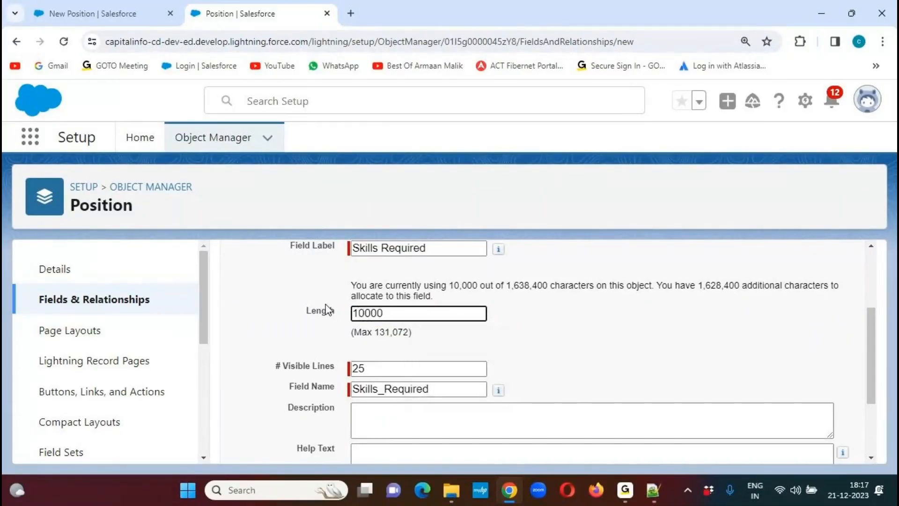
left_click(411, 342)
left_click(373, 370)
left_click_drag(373, 373, 328, 375)
type("10")
left_click(539, 359)
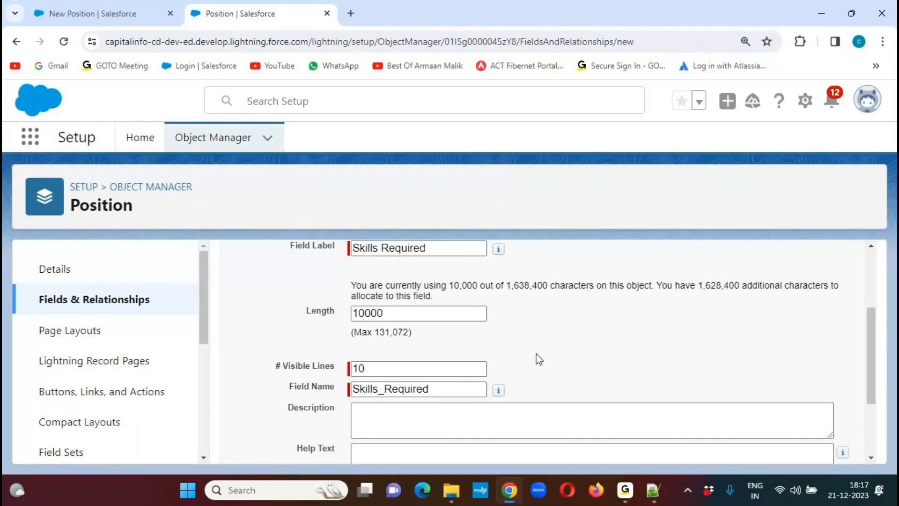
left_click_drag(873, 325, 869, 385)
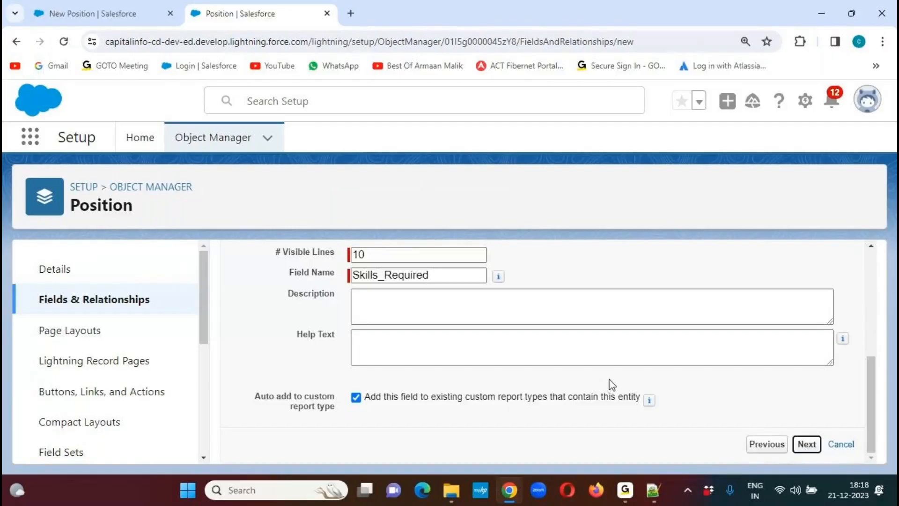
- Make Skills Required visible to all profiles, accept its page layout, and save it to start another custom field
mouse_move(874, 275)
left_mouse_down()
mouse_move(877, 312)
mouse_move(874, 274)
left_mouse_up()
left_click(647, 336)
left_click(807, 332)
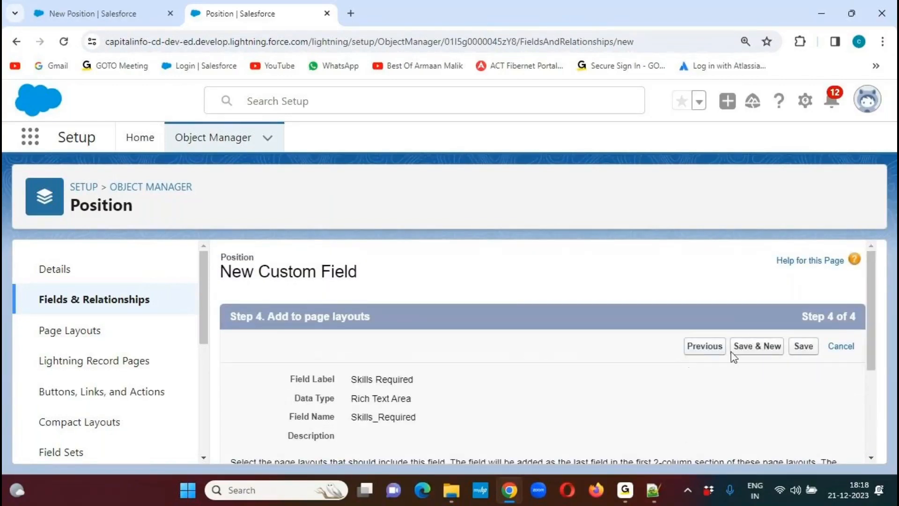
- Copy the field name Position ID from item 17 of the Notepad++ notes
left_click(653, 488)
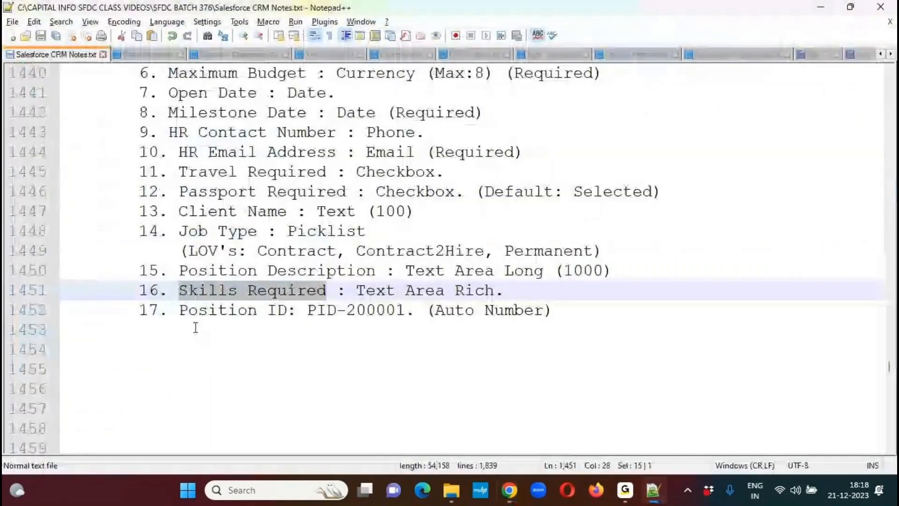
left_click(182, 310)
left_click_drag(181, 310, 288, 312)
key("ctrl+c")
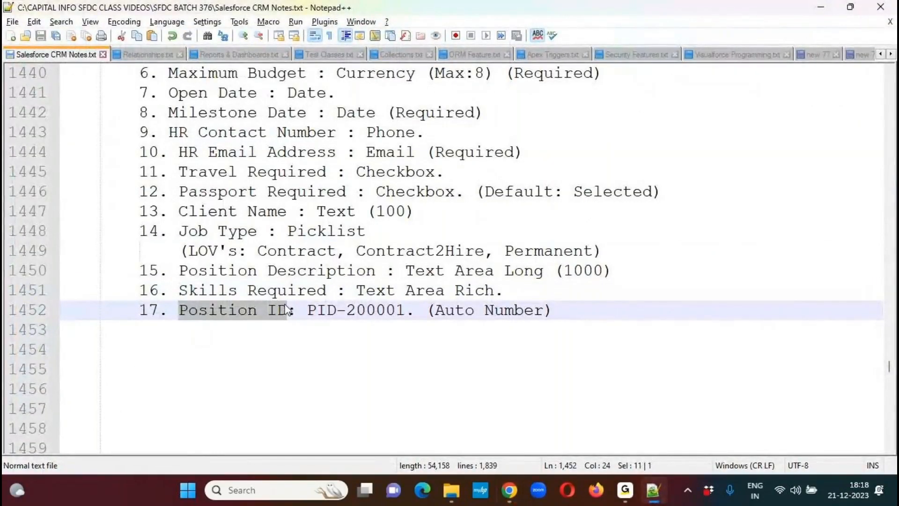
- In Salesforce, choose Auto Number as the new custom field's data type and label the field "Position ID"
key("alt+Tab")
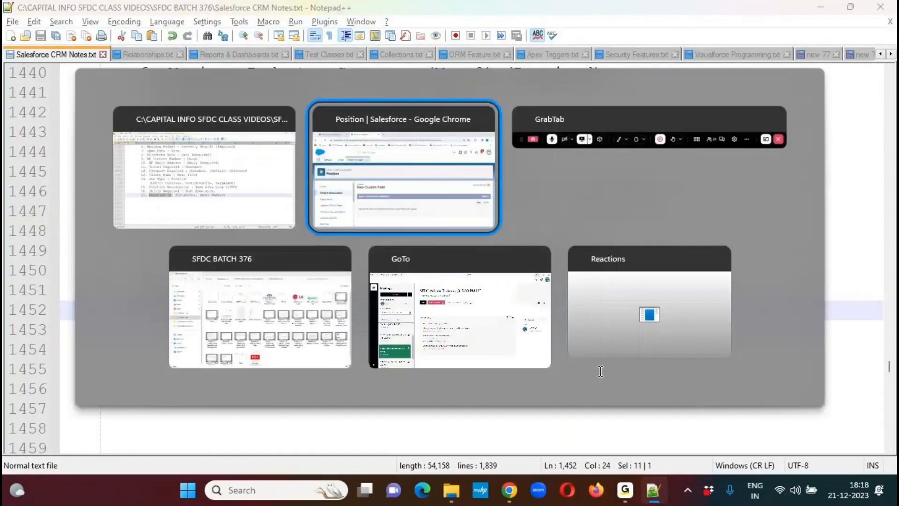
left_click_drag(870, 272, 869, 304)
left_click(241, 279)
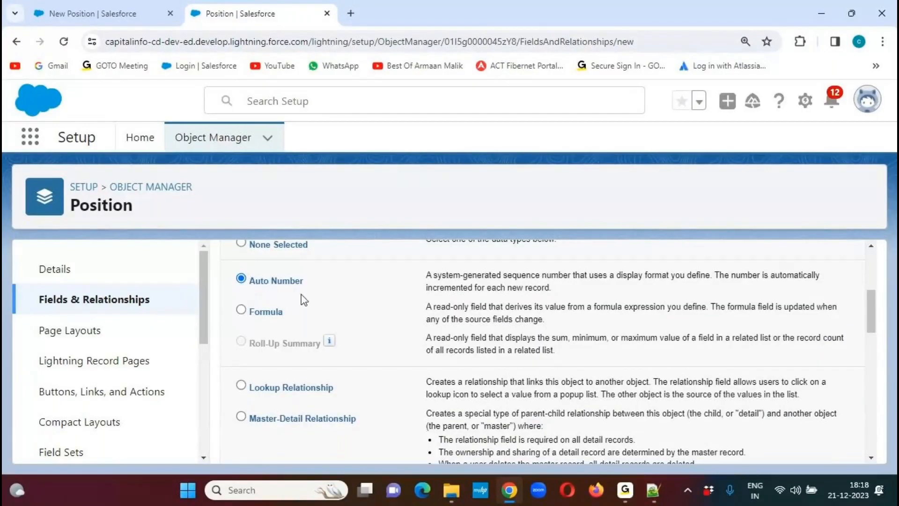
scroll(864, 316, "up", 3)
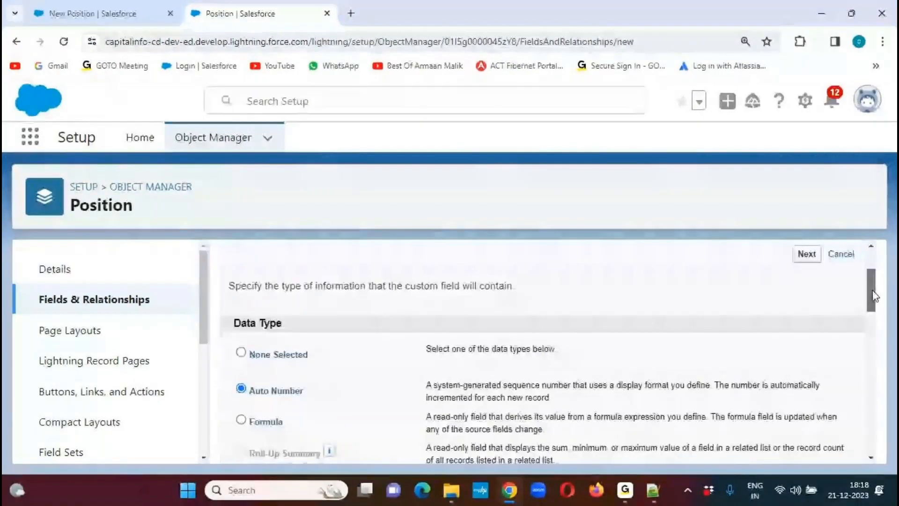
left_click(807, 254)
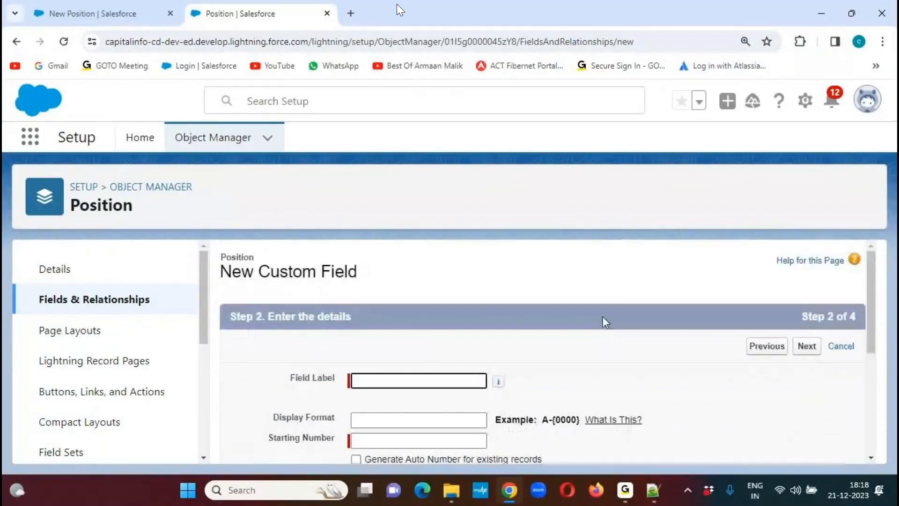
key("ctrl+v")
left_click(611, 316)
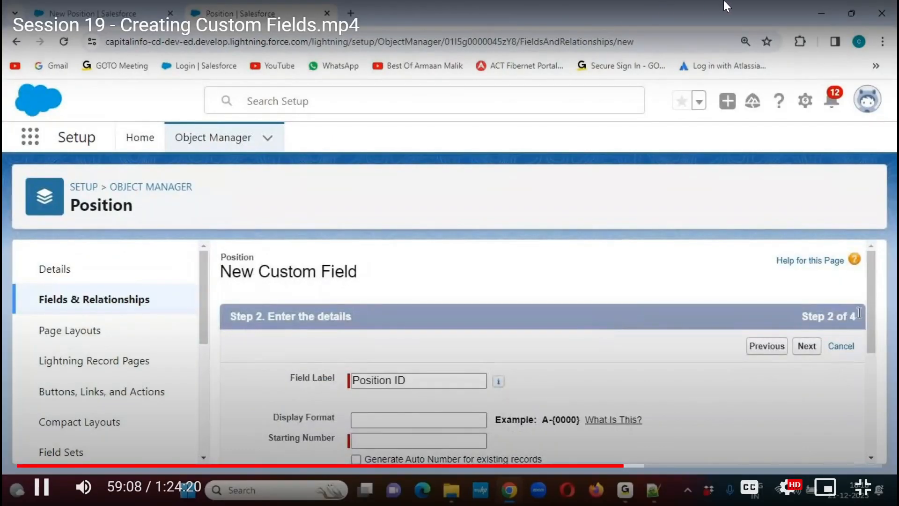
- Check the Position ID format in the Notepad++ notes and set the field's display format to PID-{000000} in Salesforce
scroll(870, 302, "down", 1)
left_click_drag(871, 300, 865, 344)
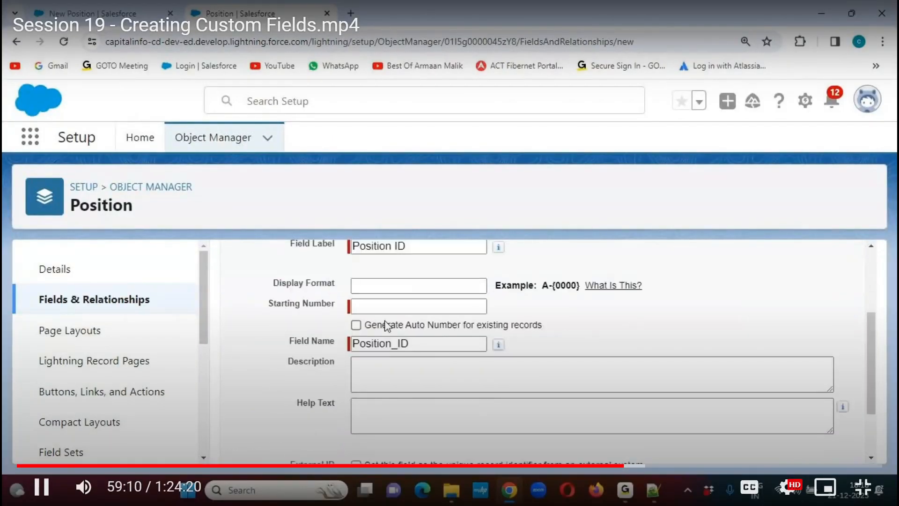
left_click(371, 285)
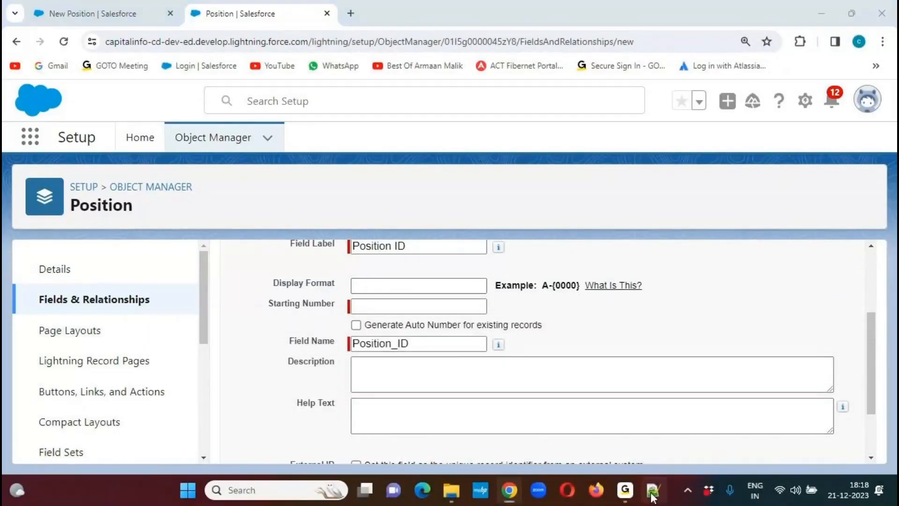
left_click(652, 490)
left_click_drag(308, 310, 336, 310)
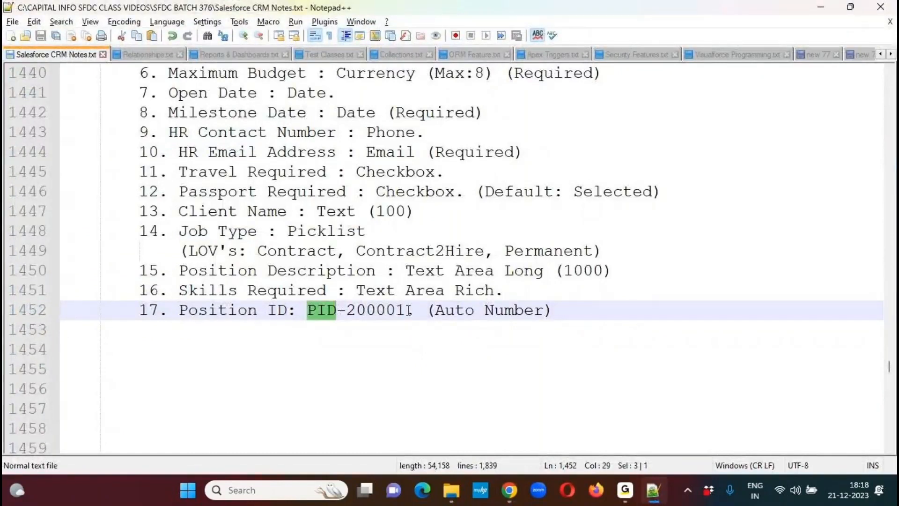
key("alt+Tab")
left_click(398, 286)
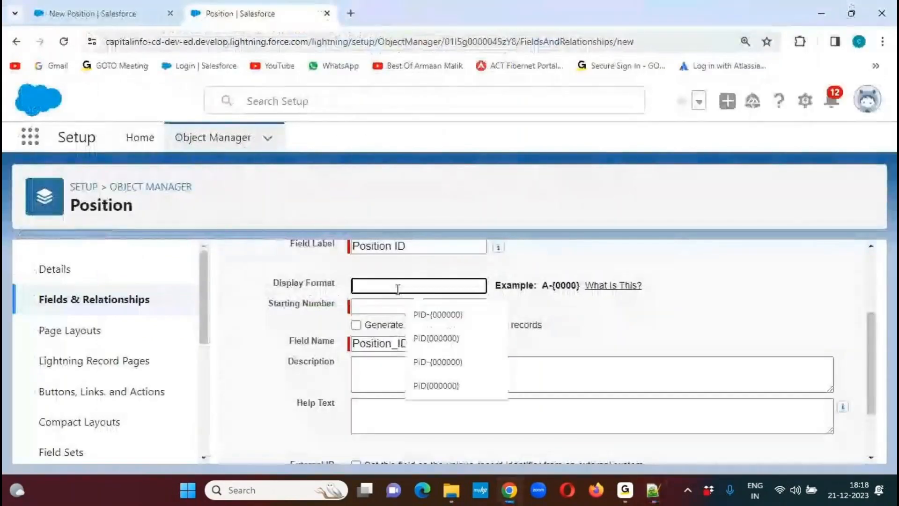
left_click(421, 314)
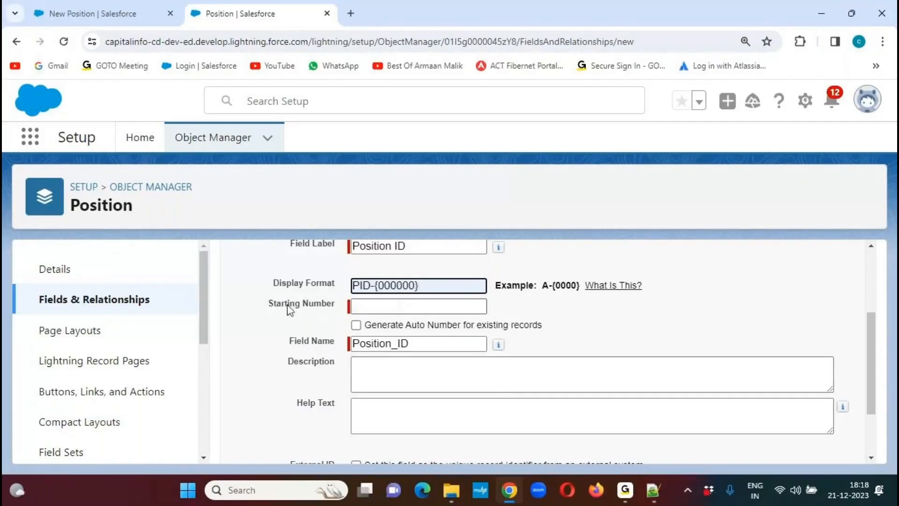
- Copy 200001 from the Notepad++ notes as the Position ID field's starting number in Salesforce, and accept the field's details
left_click_drag(260, 302, 335, 304)
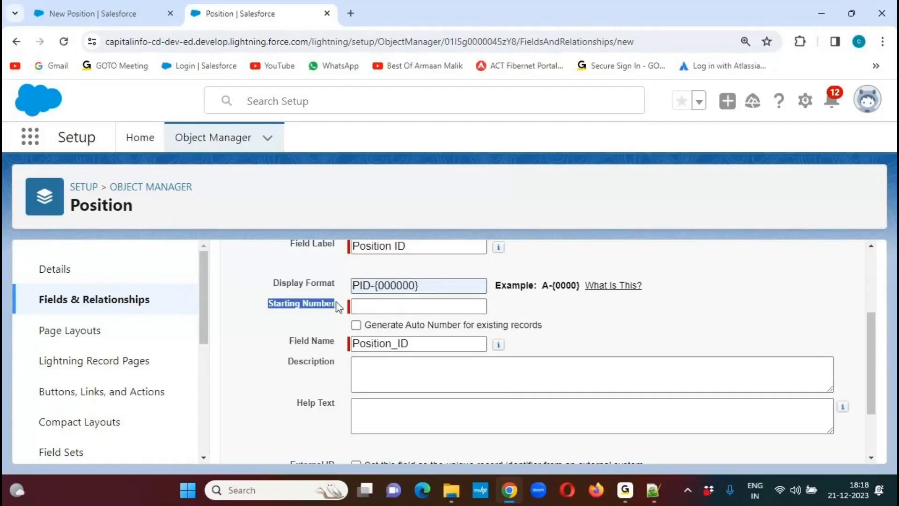
left_click_drag(376, 286, 464, 315)
left_click(653, 490)
left_click_drag(346, 310, 405, 311)
key("ctrl+c")
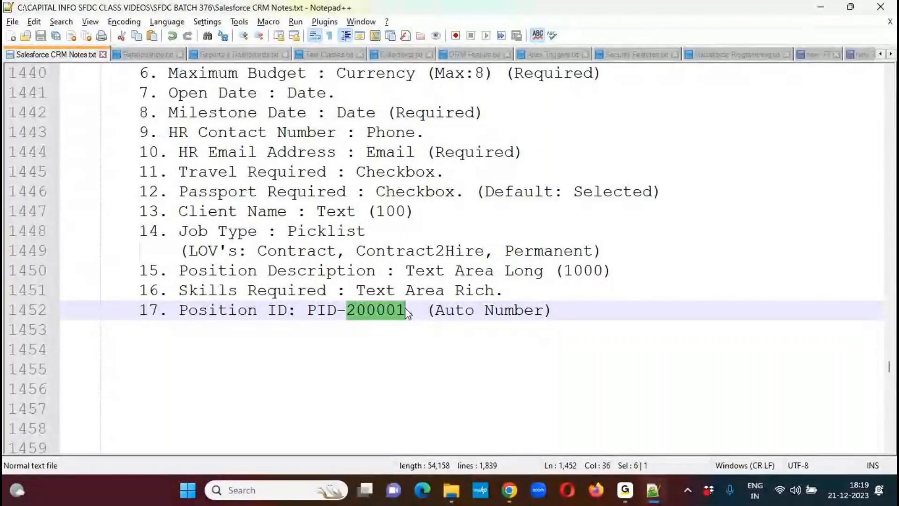
key("alt+Tab")
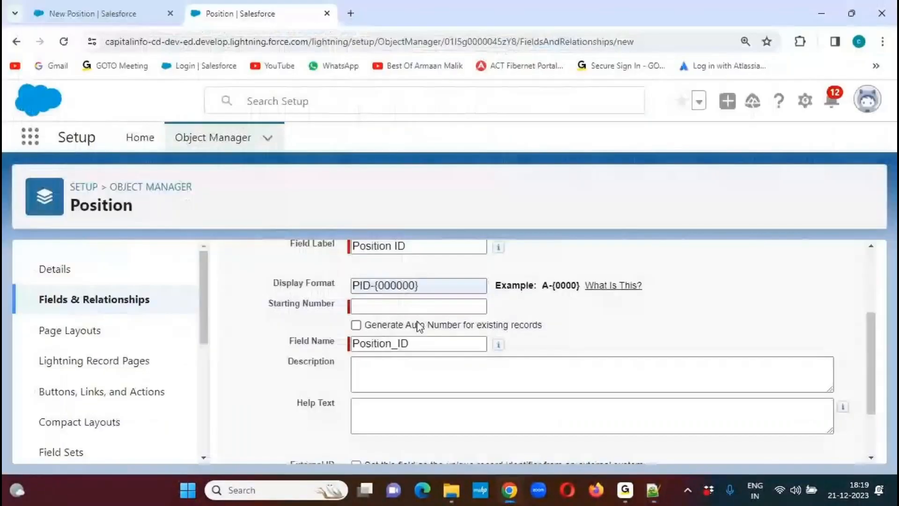
left_click(401, 306)
key("ctrl+v")
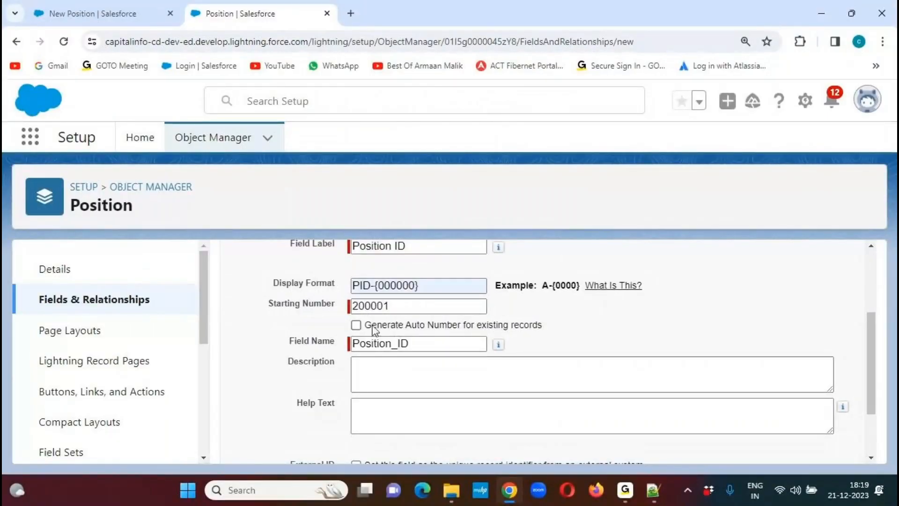
left_click_drag(366, 327, 556, 329)
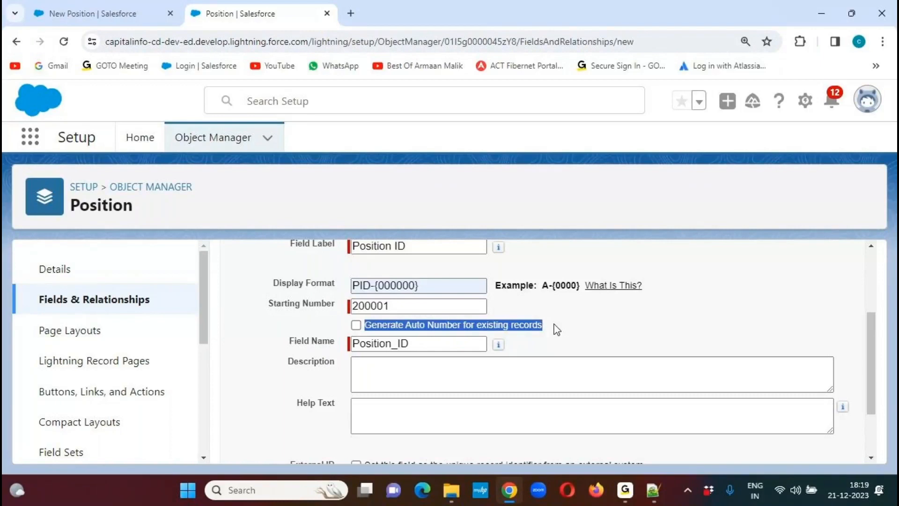
left_click(559, 326)
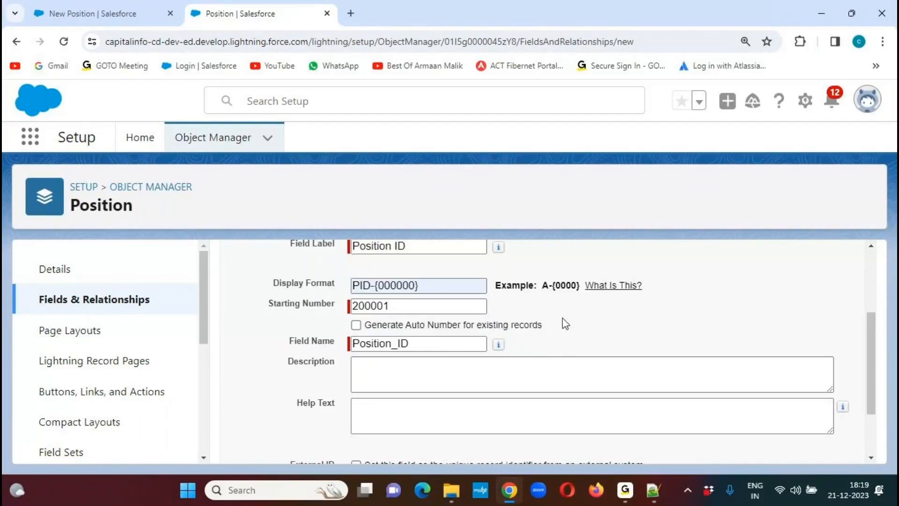
left_click_drag(875, 367, 810, 321)
left_click(805, 317)
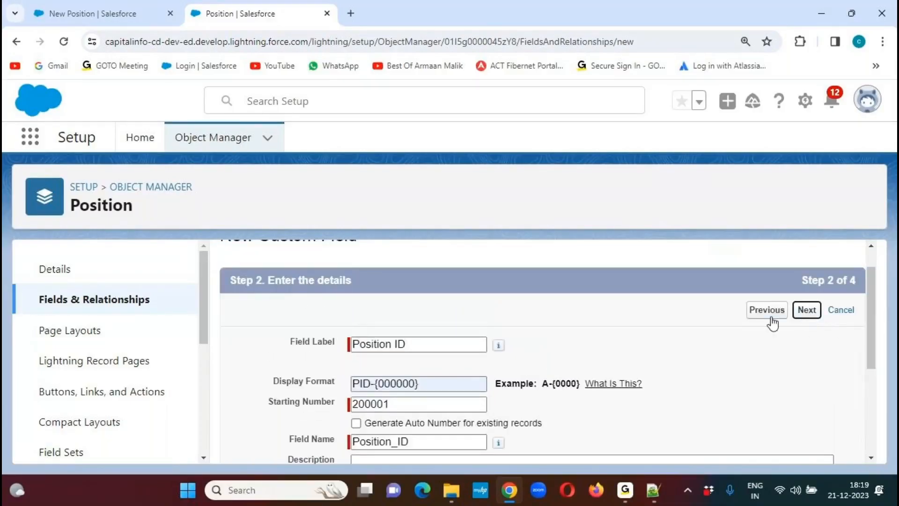
- Make Position ID visible to all profiles, accept its page layout, and save the field
scroll(876, 274, "down", 4)
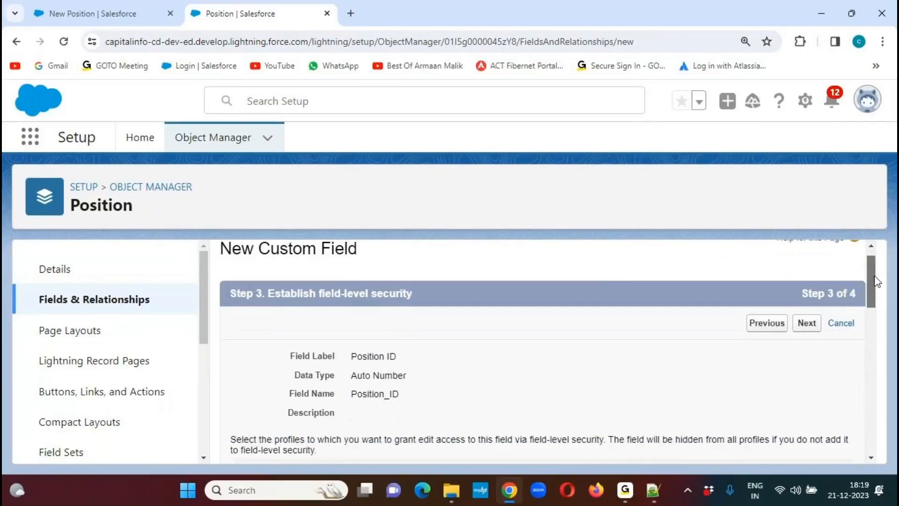
left_click(672, 319)
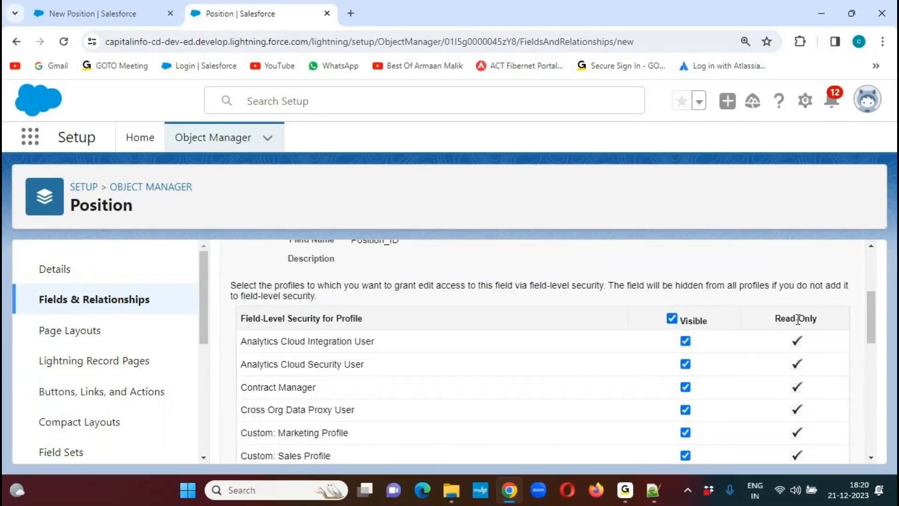
scroll(873, 301, "up", 4)
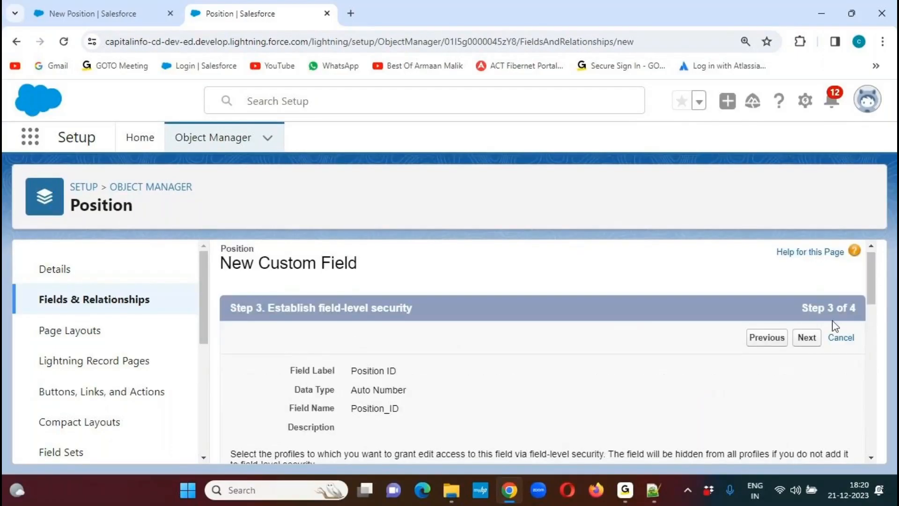
left_click(807, 339)
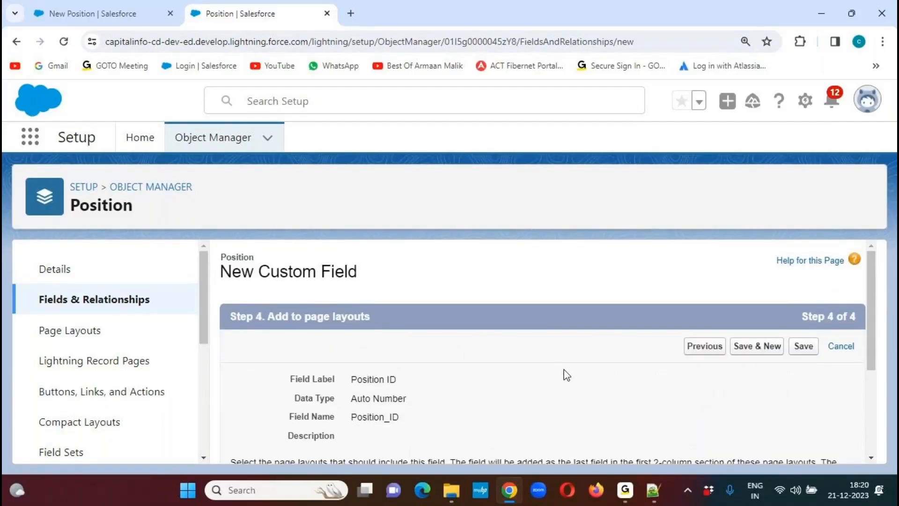
left_click(803, 346)
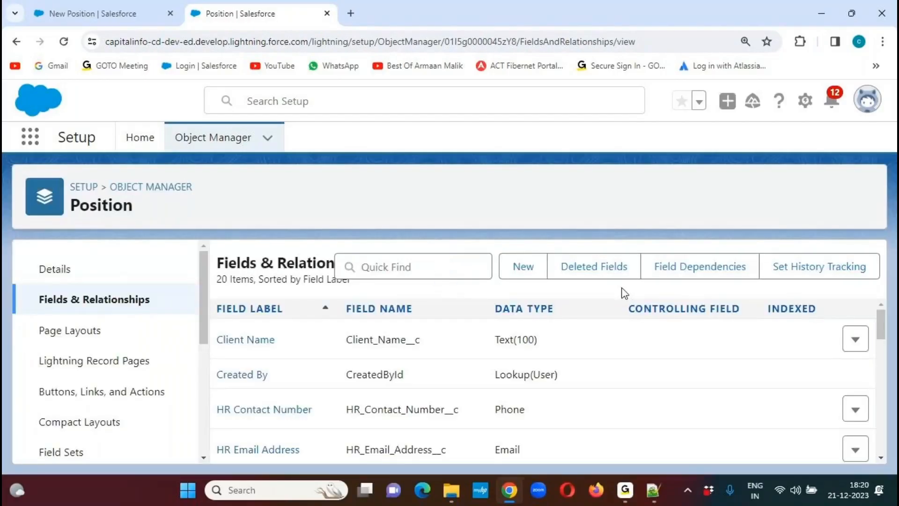
- Review the Position object's field list, checking the API names of Position Status, Skills Required and Travel Required
left_click(867, 330)
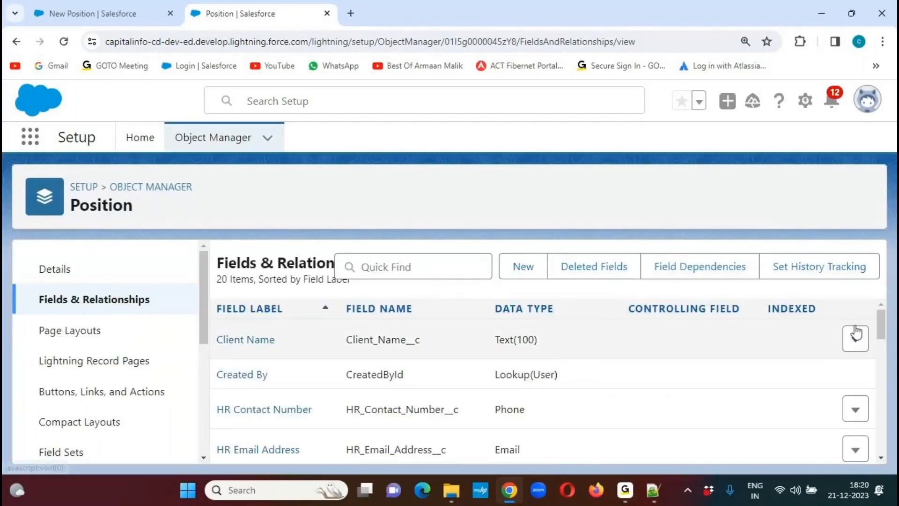
left_click_drag(877, 319, 864, 437)
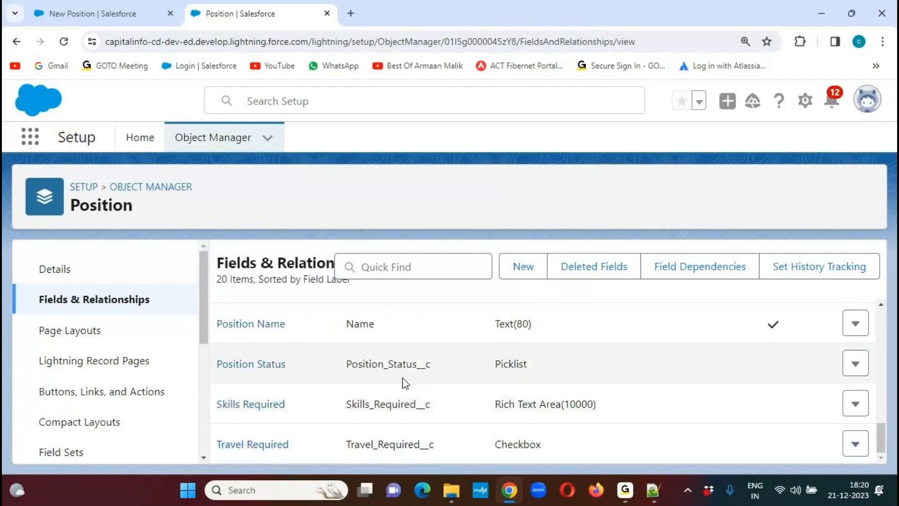
double_click(396, 364)
double_click(398, 404)
double_click(401, 444)
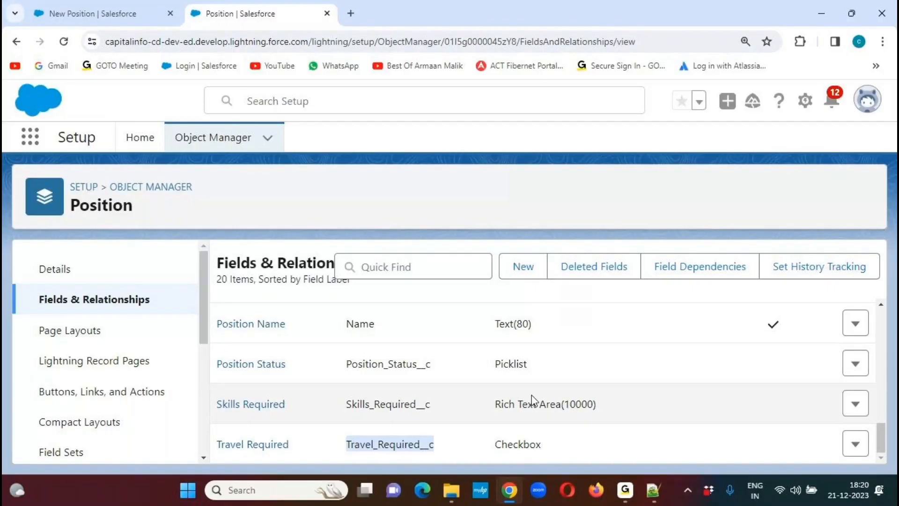
- Close the old New Position form in the LG Sales app, reopen the Positions list, and start a new position record
left_click(115, 15)
left_click(386, 384)
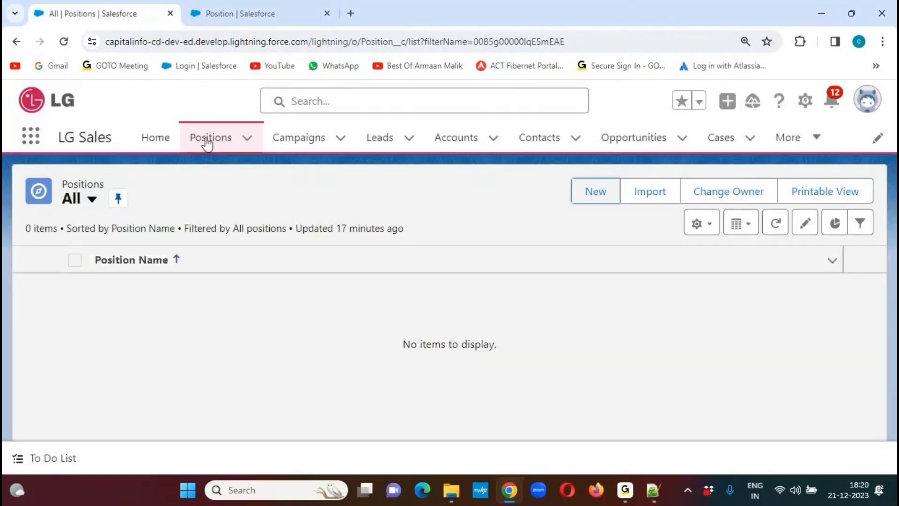
left_click(207, 141)
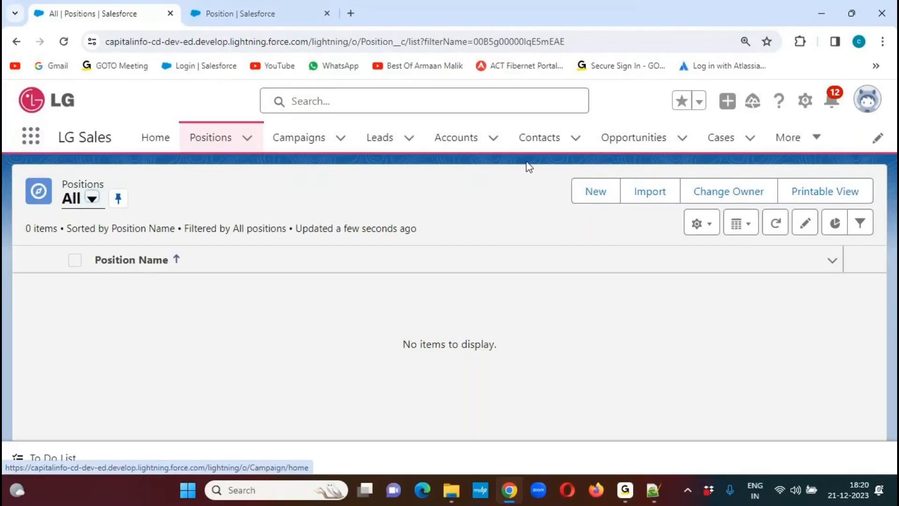
left_click(591, 193)
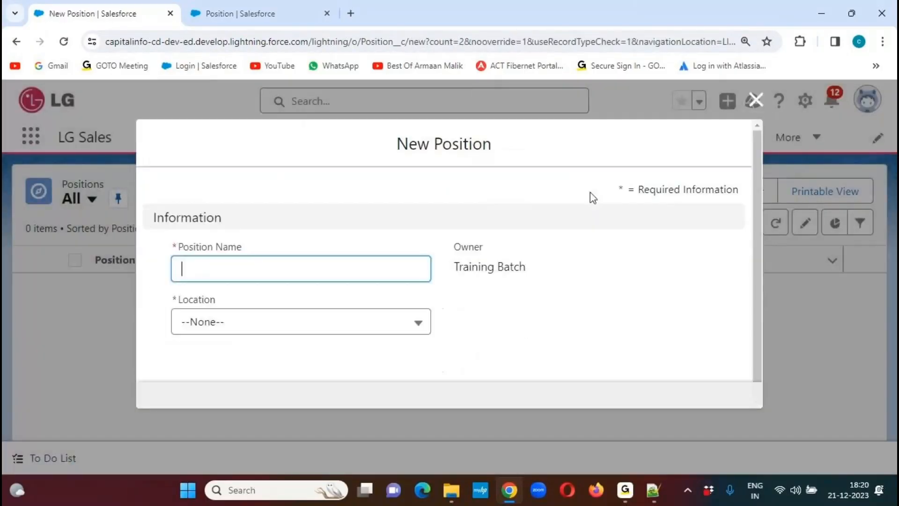
- Close the New Position form and log out of Salesforce
left_click(755, 100)
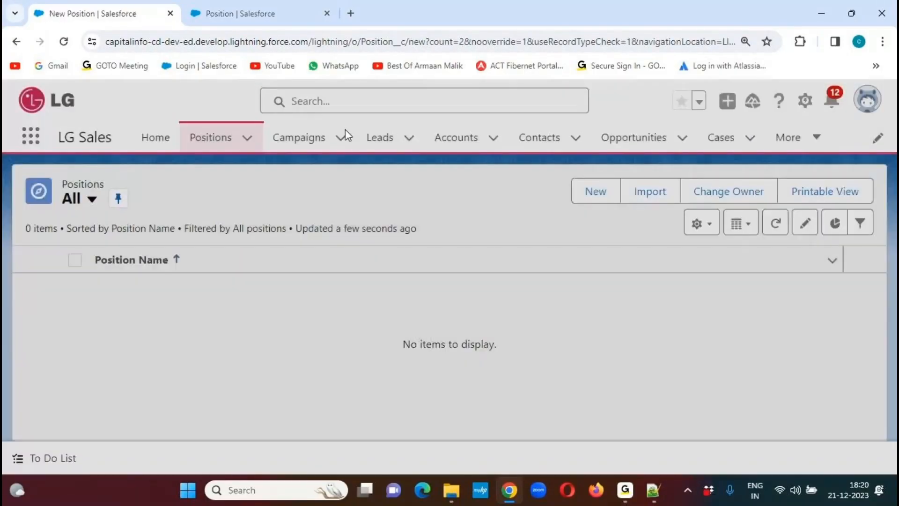
left_click(866, 102)
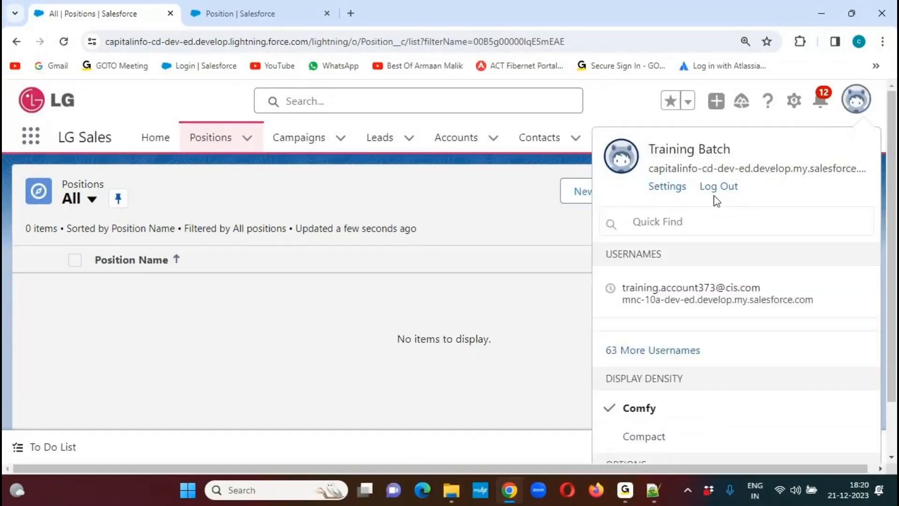
left_click(716, 187)
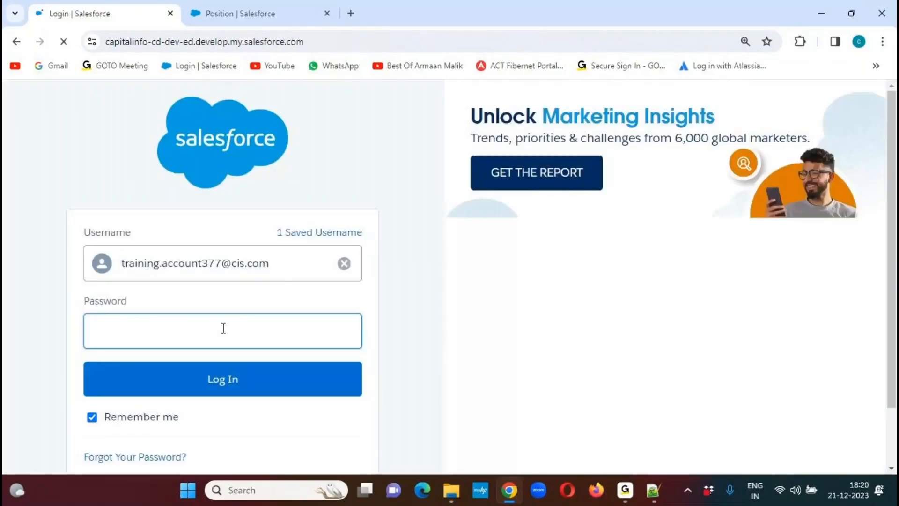
- Log back in to Salesforce with the account password for the remembered username
left_click(224, 327)
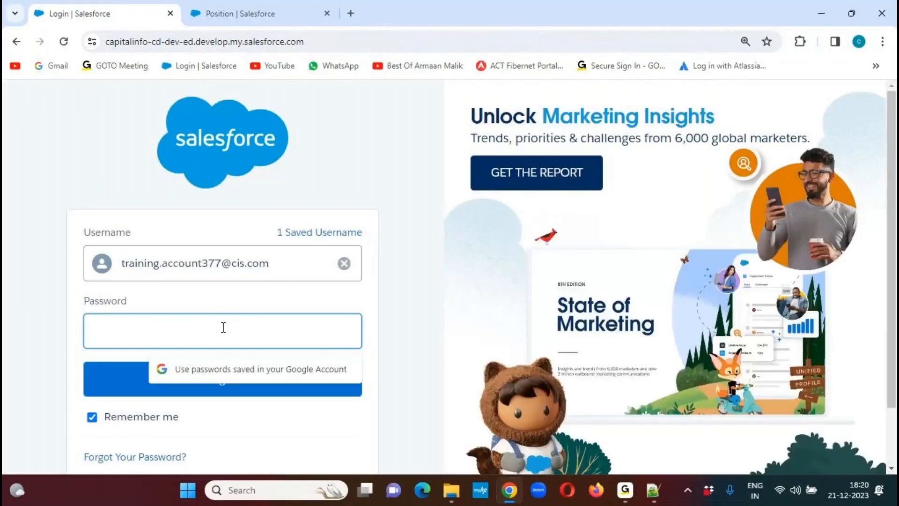
type("**********")
key("Return")
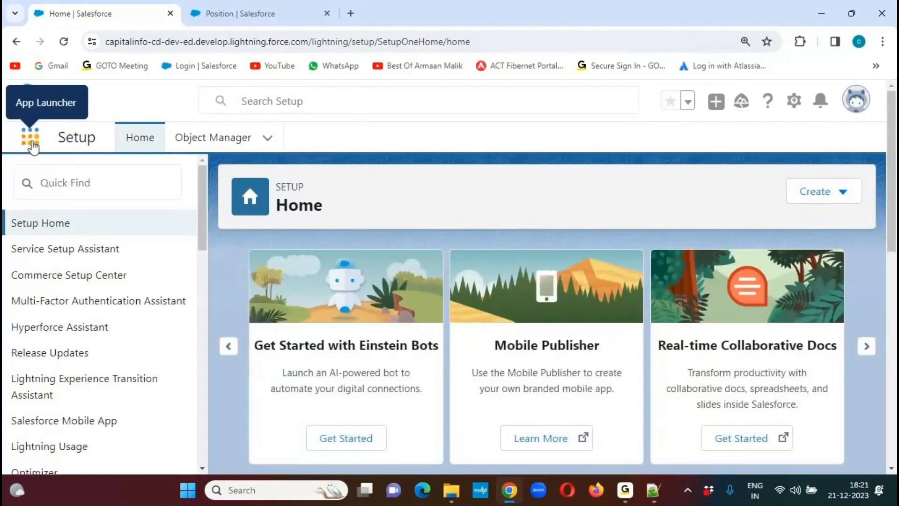
- Open Positions in the Farmers Insurance app and move its navigation item directly after Home
left_click(31, 140)
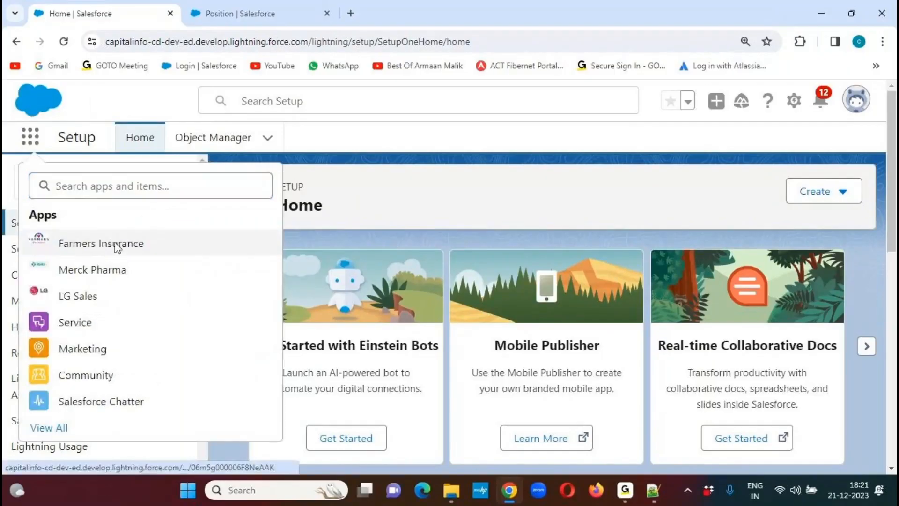
left_click(112, 242)
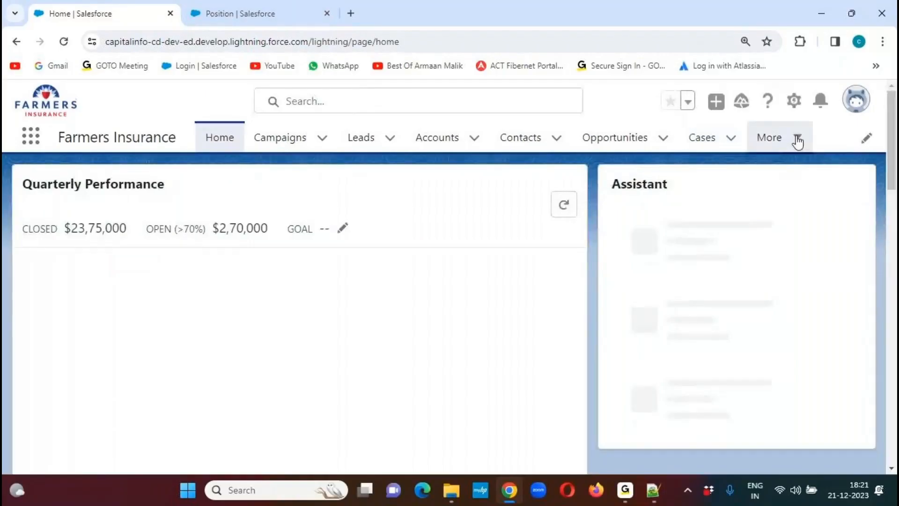
left_click(796, 139)
left_click(767, 228)
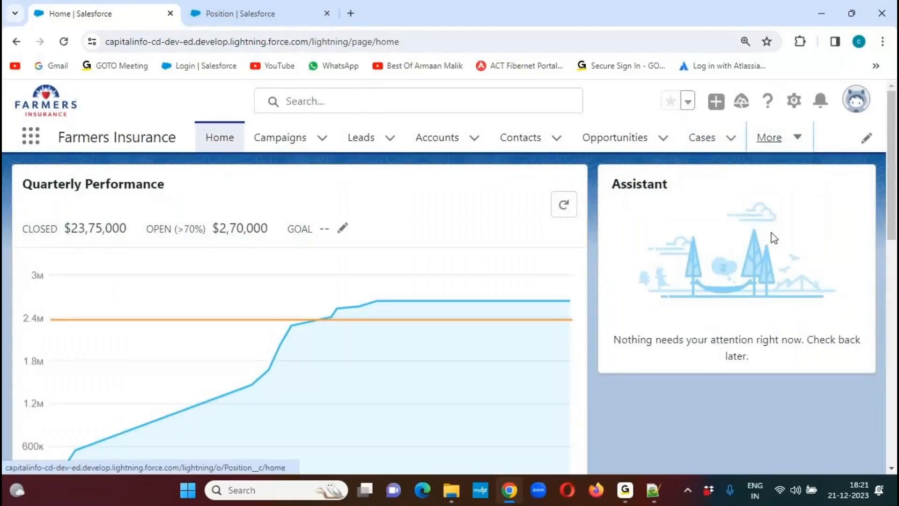
left_click_drag(718, 140, 281, 142)
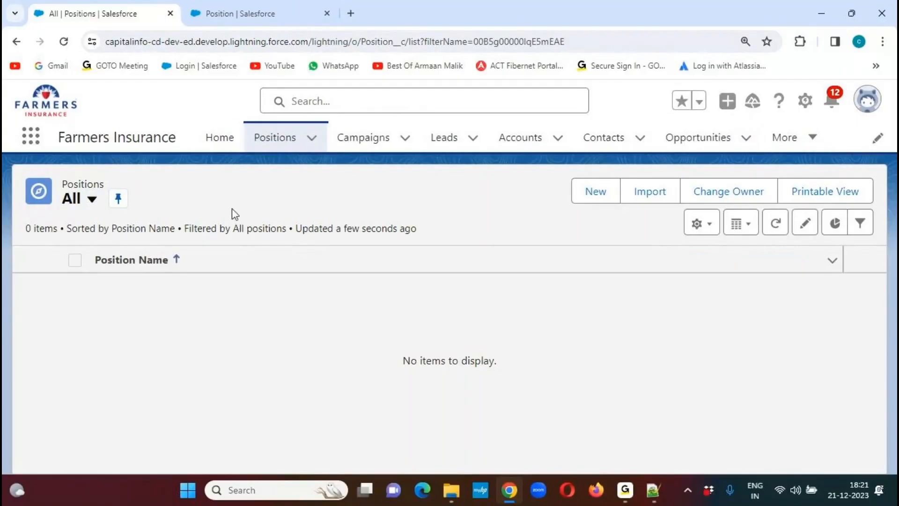
- Start a new position record and check its Location default and the Position Status default and picklist options
left_click(596, 192)
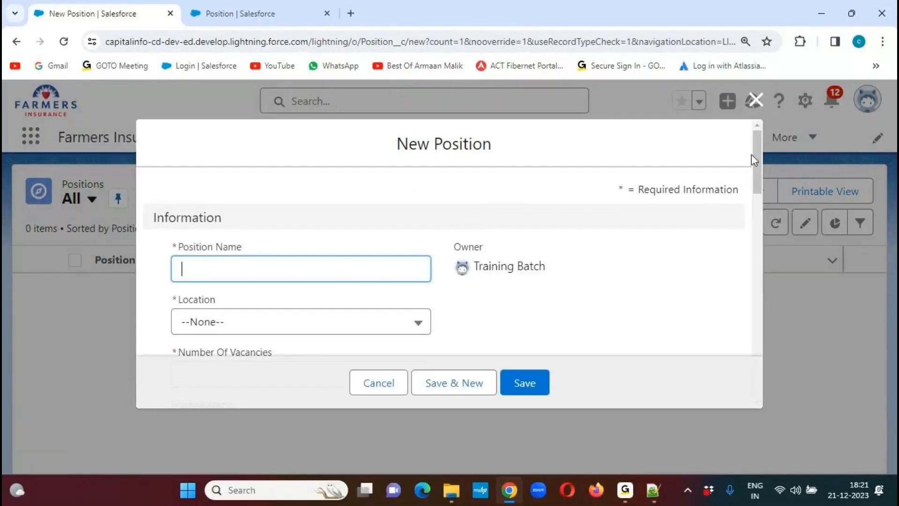
mouse_move(754, 148)
left_mouse_down()
mouse_move(746, 196)
mouse_move(745, 183)
left_mouse_up()
left_click(604, 29)
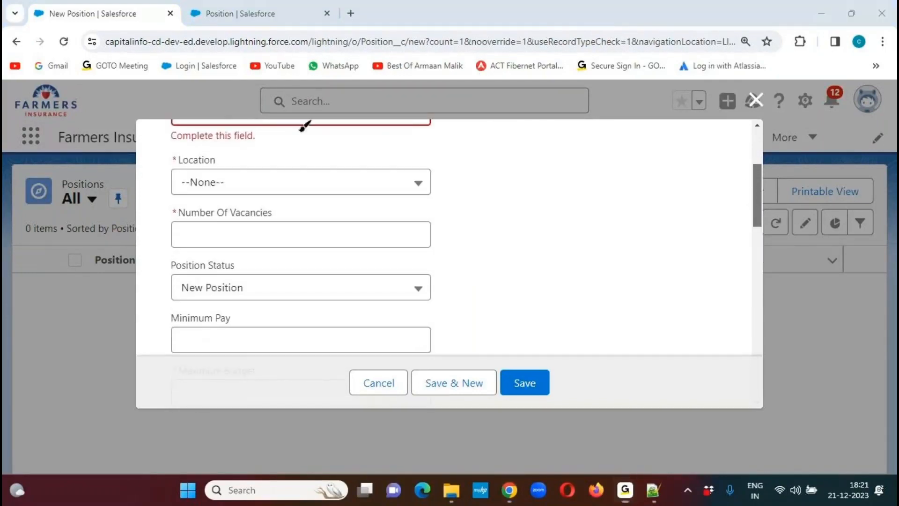
mouse_move(245, 177)
left_mouse_down()
mouse_move(207, 165)
mouse_move(178, 171)
mouse_move(190, 198)
mouse_move(254, 178)
left_mouse_up()
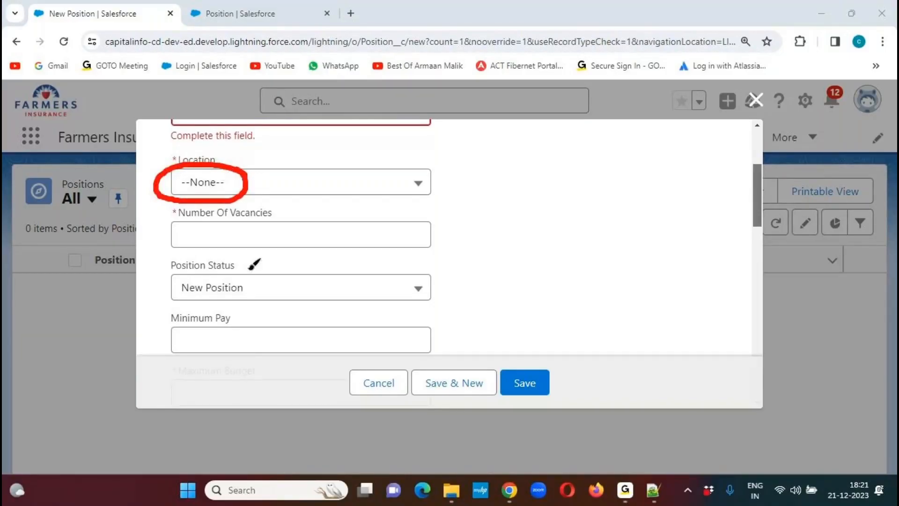
mouse_move(252, 259)
left_mouse_down()
mouse_move(154, 282)
mouse_move(169, 306)
mouse_move(253, 299)
mouse_move(235, 250)
left_mouse_up()
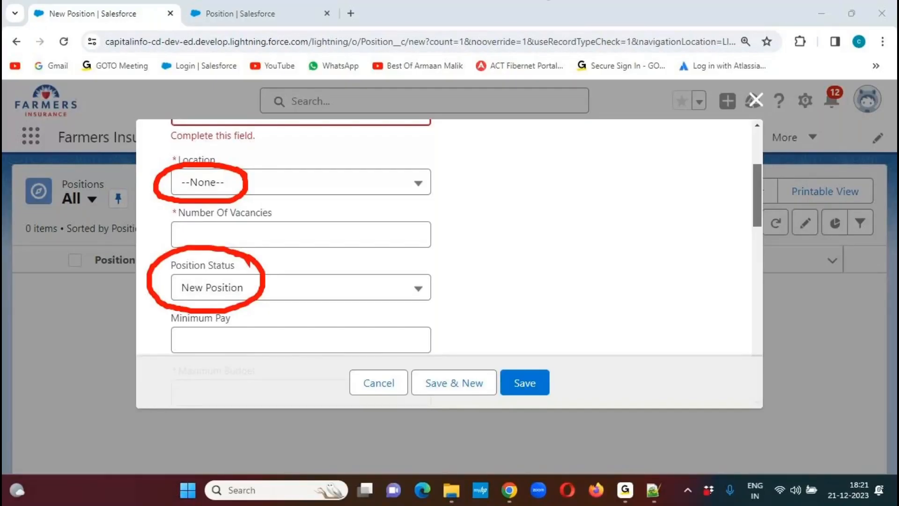
left_click(612, 44)
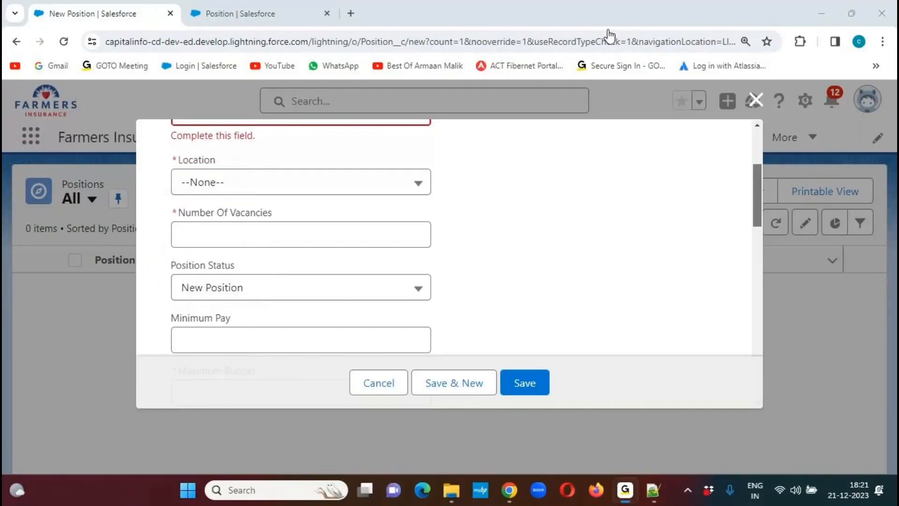
left_click(412, 291)
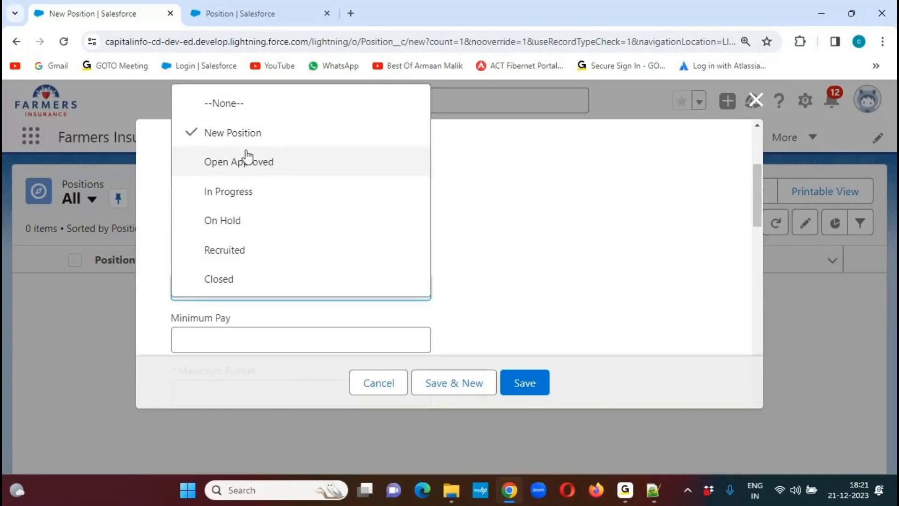
left_click(657, 281)
- Check the date pickers of the Open Date and Milestone Date fields in the new position form
left_click_drag(759, 179, 747, 233)
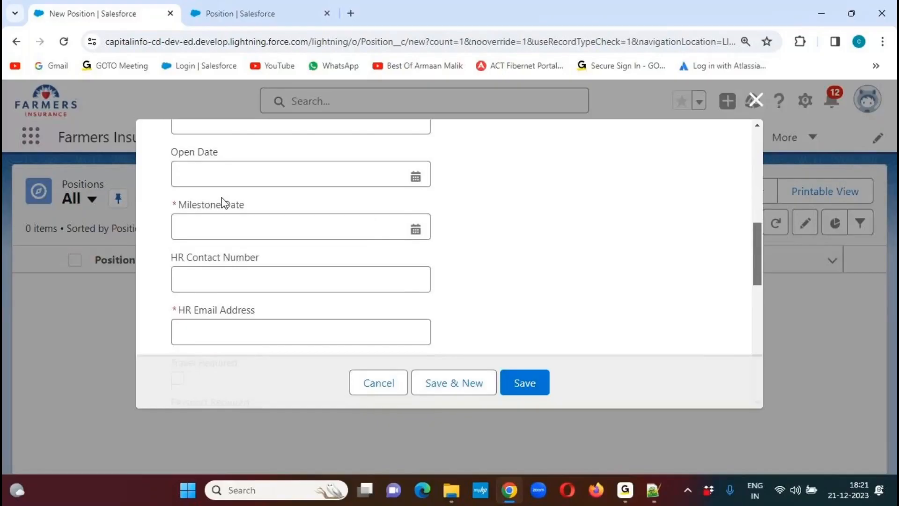
left_click(416, 177)
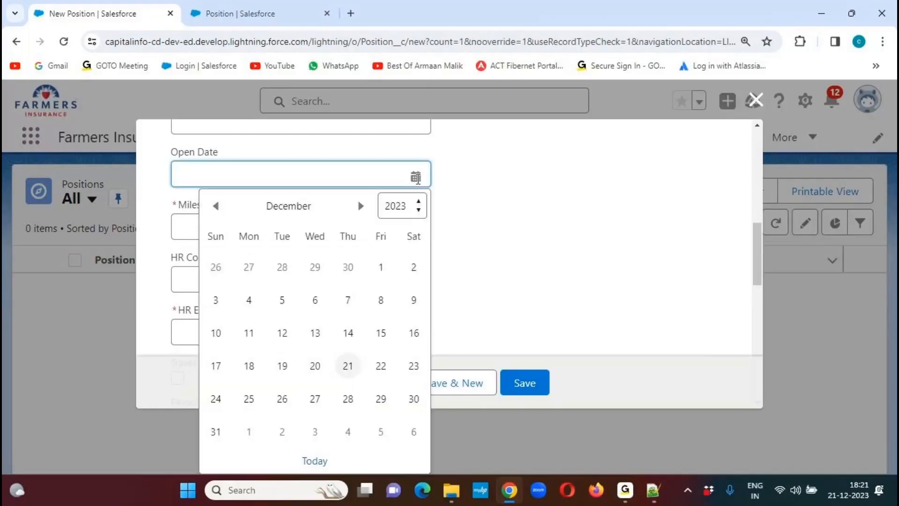
left_click(450, 234)
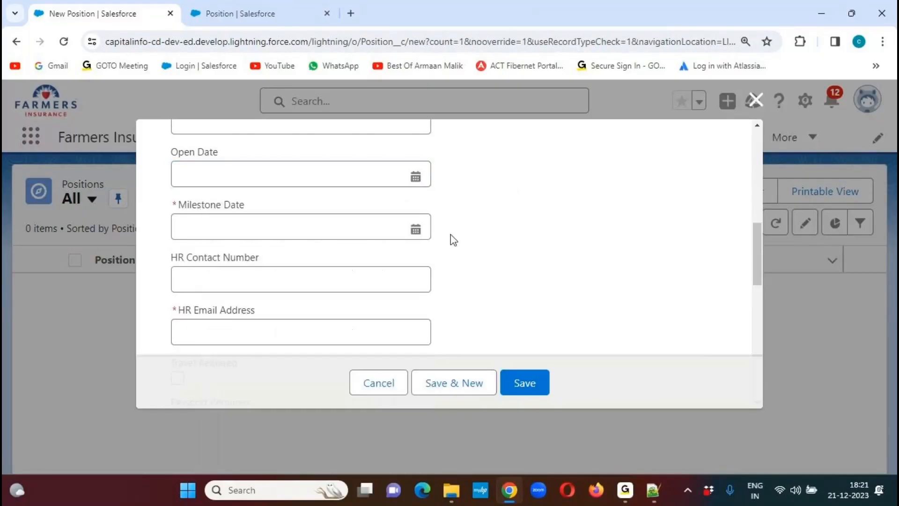
left_click(416, 230)
left_click(576, 246)
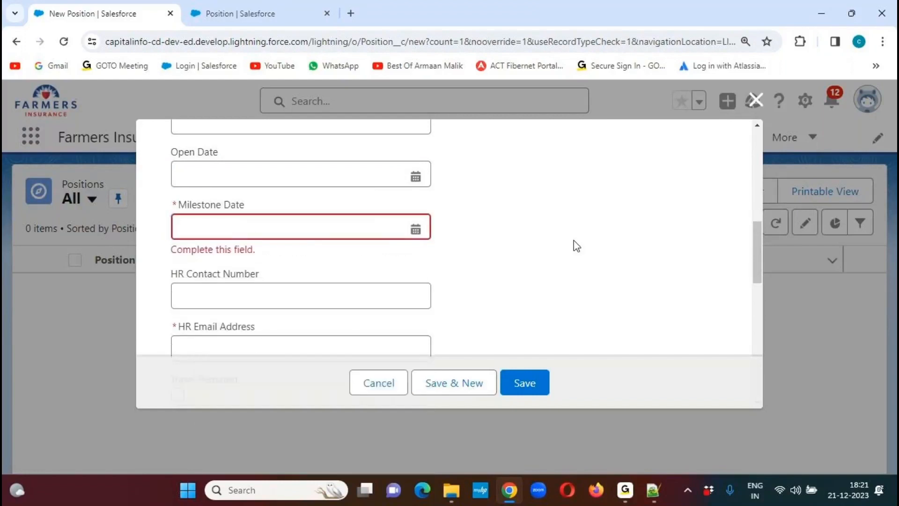
- Check the Travel Required and Passport Required checkboxes, the Job Type options and the Position Description text area
left_click_drag(756, 246, 752, 290)
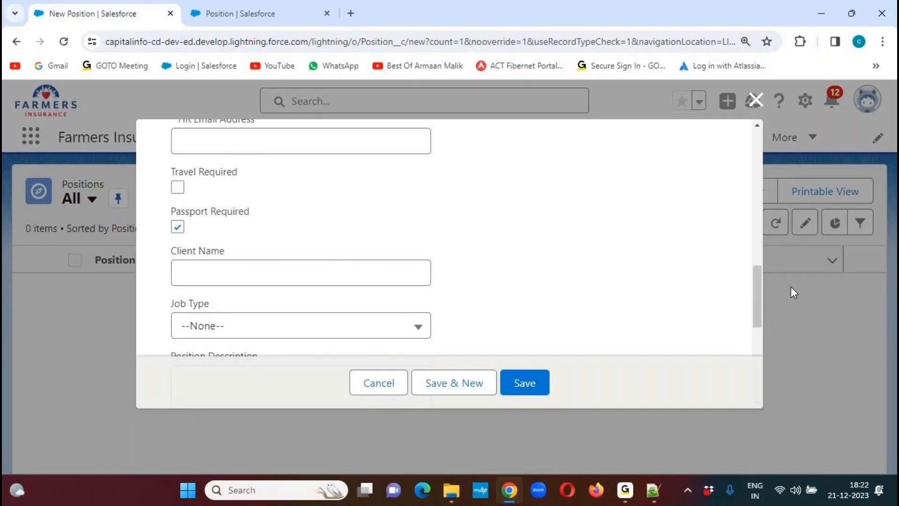
left_click_drag(755, 271, 755, 305)
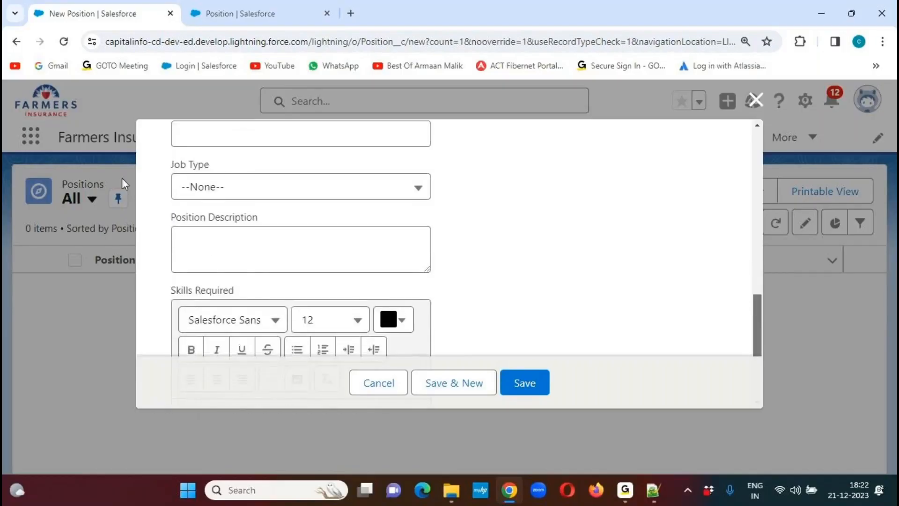
left_click(399, 193)
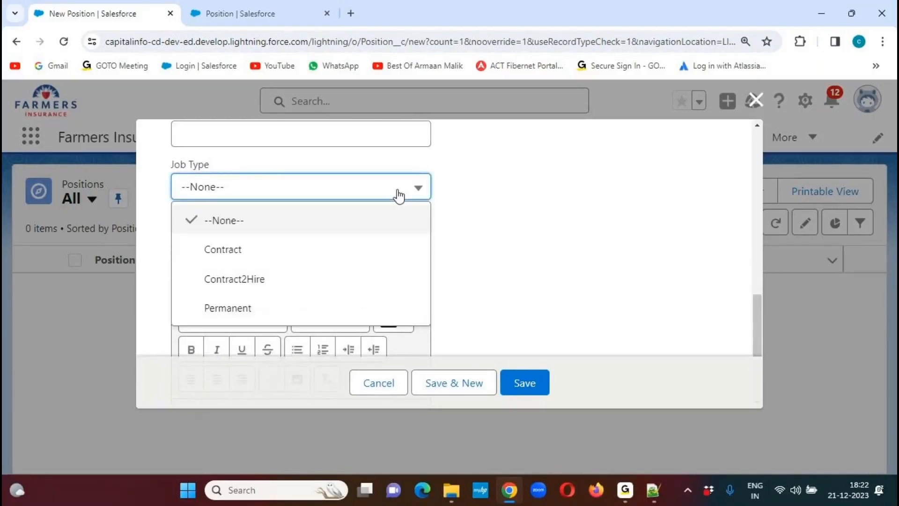
left_click(616, 210)
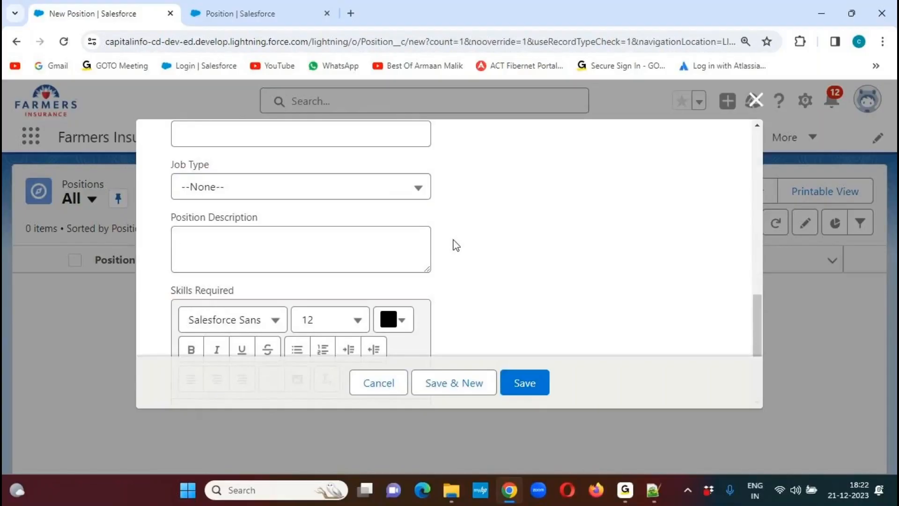
left_click(186, 236)
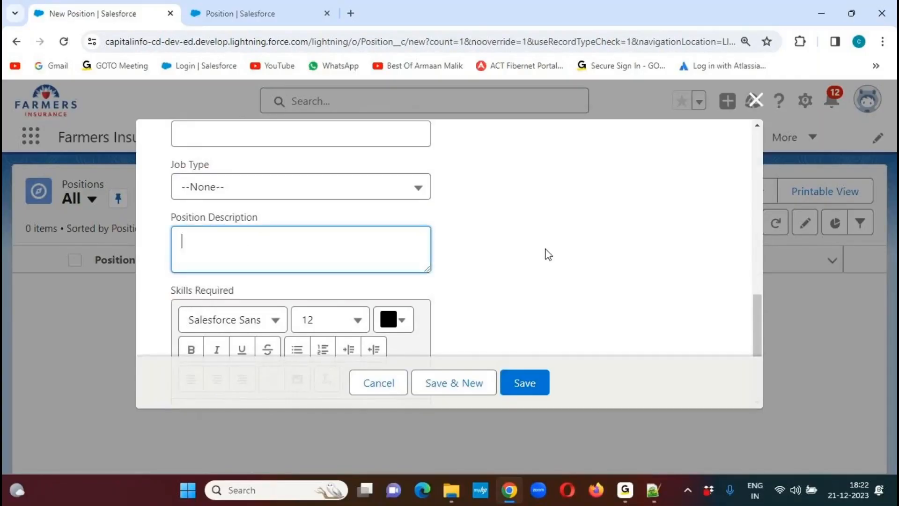
left_click(598, 249)
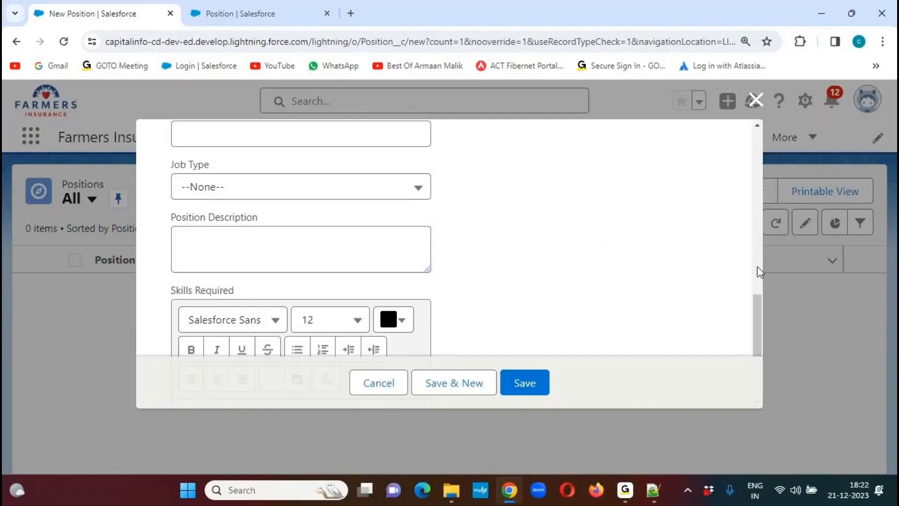
- Check the Skills Required rich text editor, opening its text colour picker and accepting the default colour
left_click_drag(756, 303, 754, 337)
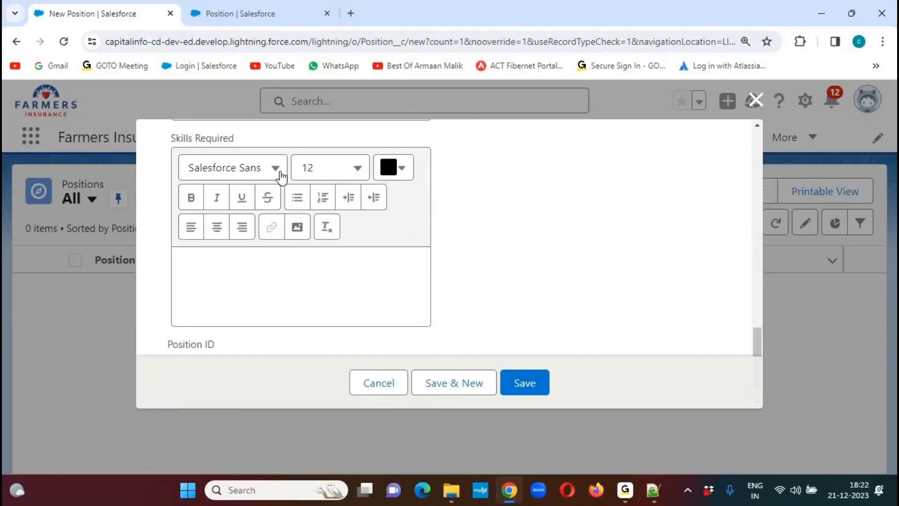
left_click(404, 172)
mouse_move(384, 282)
left_mouse_down()
mouse_move(450, 284)
mouse_move(385, 280)
left_mouse_up()
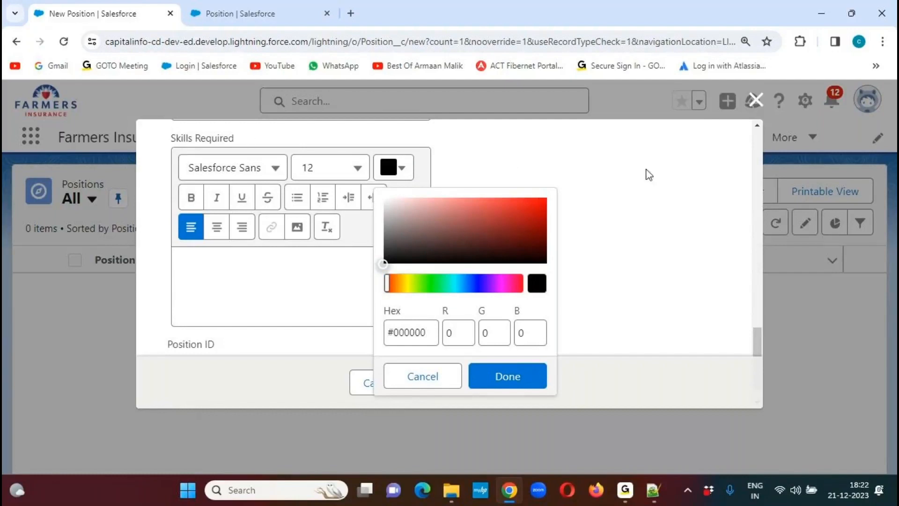
left_click(509, 386)
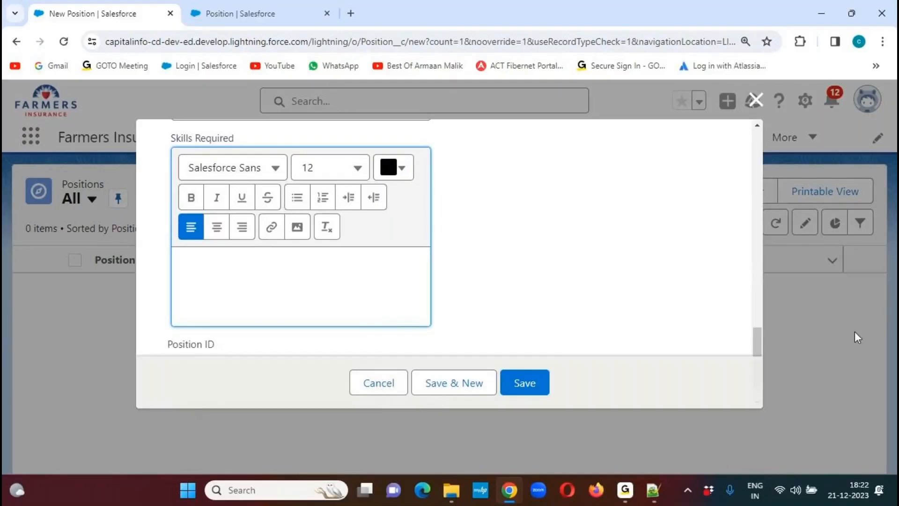
left_click_drag(758, 341, 764, 130)
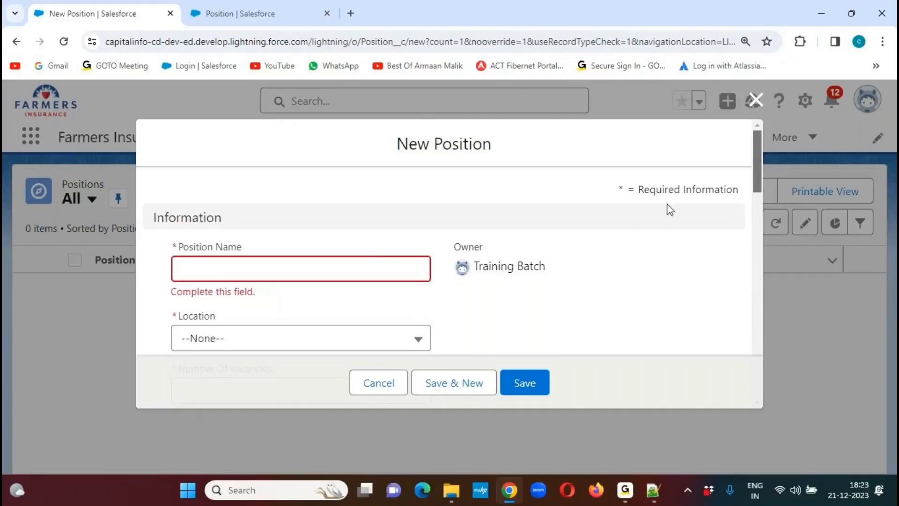
left_click_drag(757, 153, 759, 192)
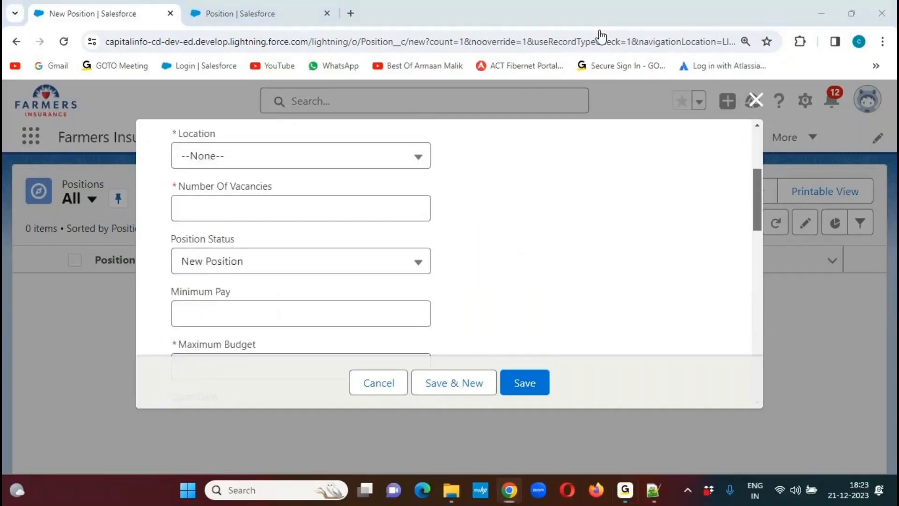
mouse_move(538, 361)
left_mouse_down()
mouse_move(513, 406)
mouse_move(537, 358)
left_mouse_up()
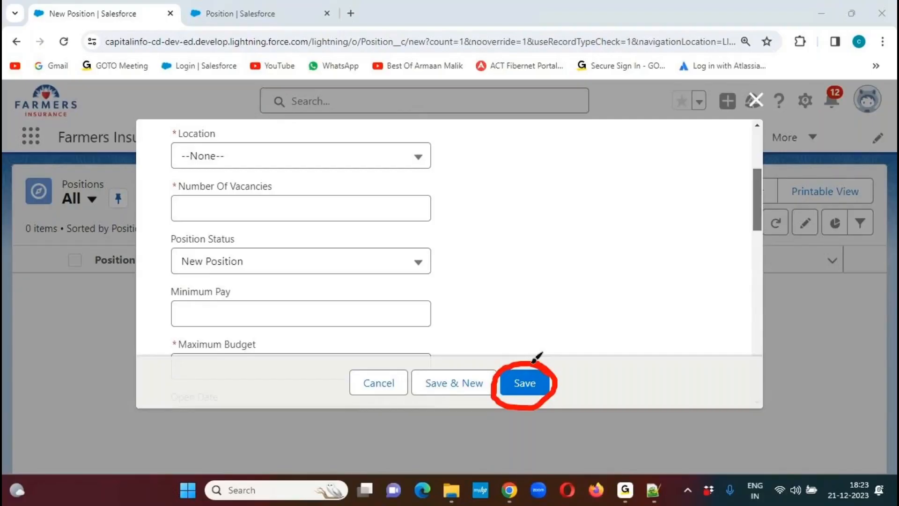
left_click_drag(421, 154, 441, 139)
left_click_drag(420, 211, 460, 184)
left_click_drag(426, 273, 465, 239)
left_click_drag(416, 323, 472, 283)
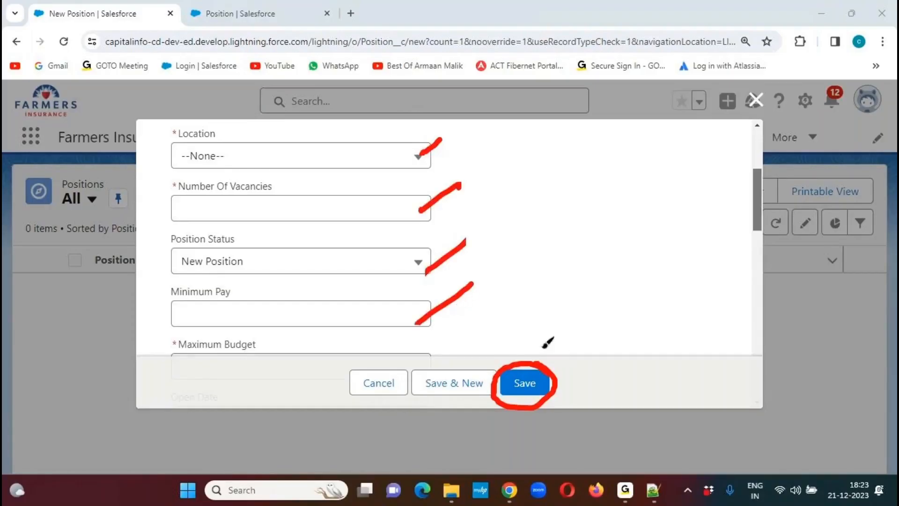
left_click_drag(542, 346, 588, 318)
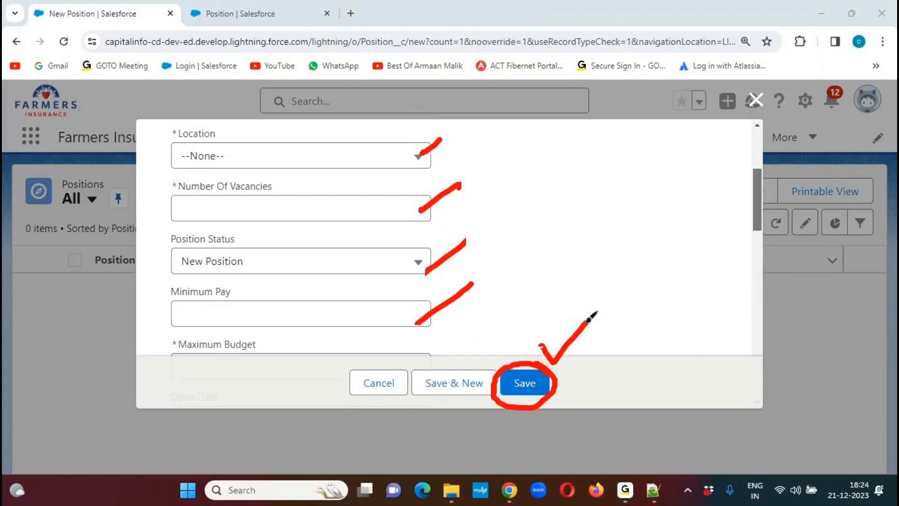
left_click(598, 44)
- Enter Salesforce Senior Developer as the Position Name in the new position form
left_click_drag(756, 206, 759, 157)
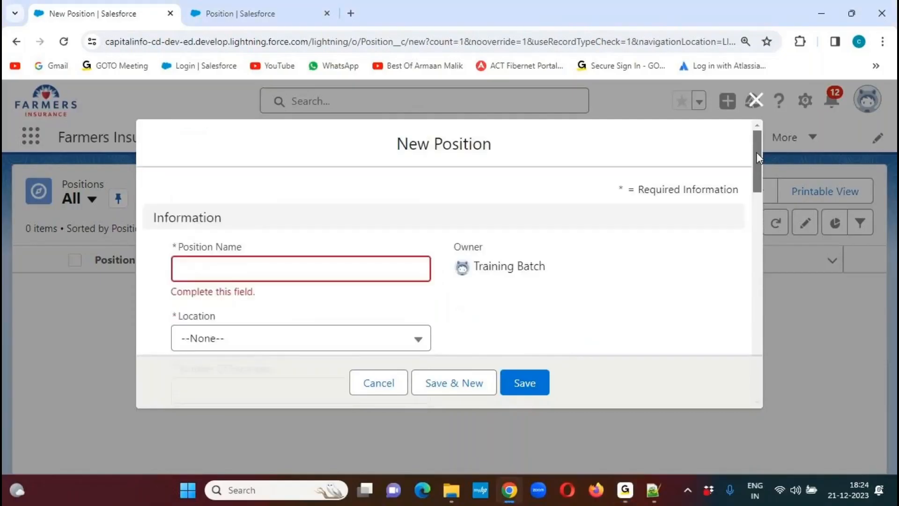
left_click(236, 274)
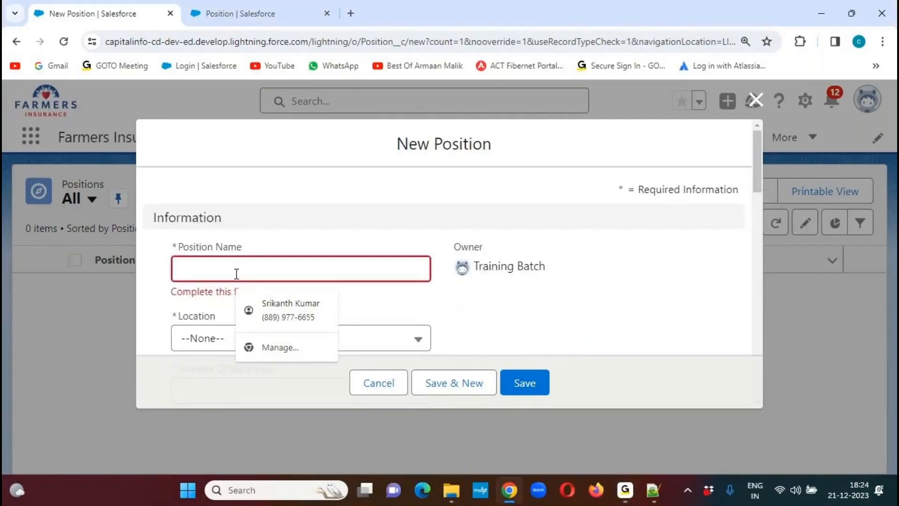
type("Salesfo")
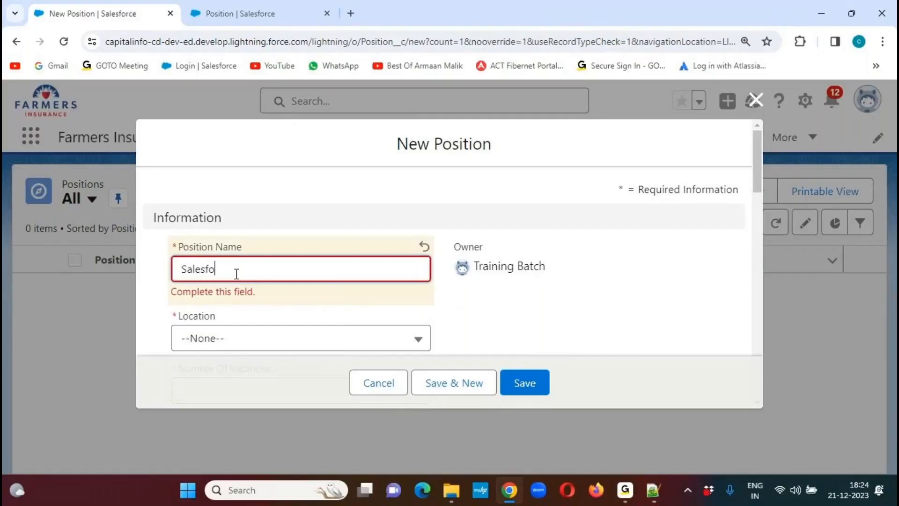
type("rce Senior Developer")
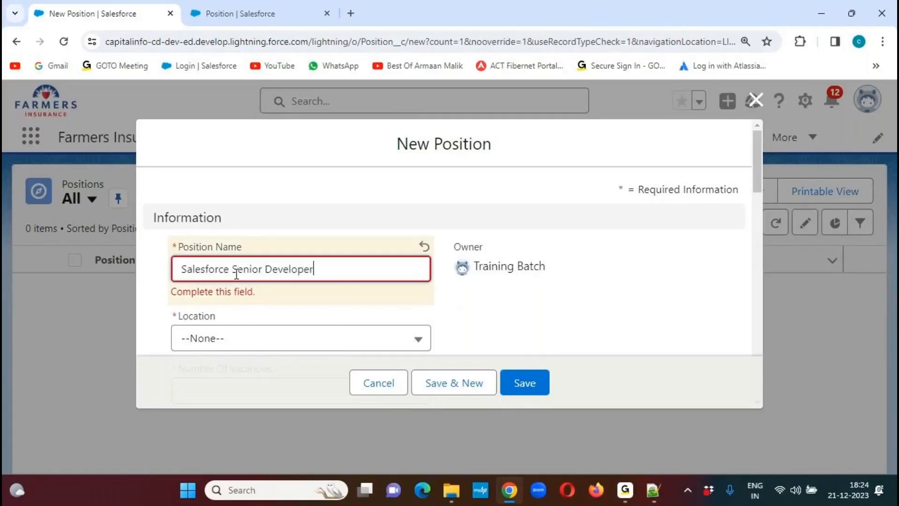
left_click(587, 300)
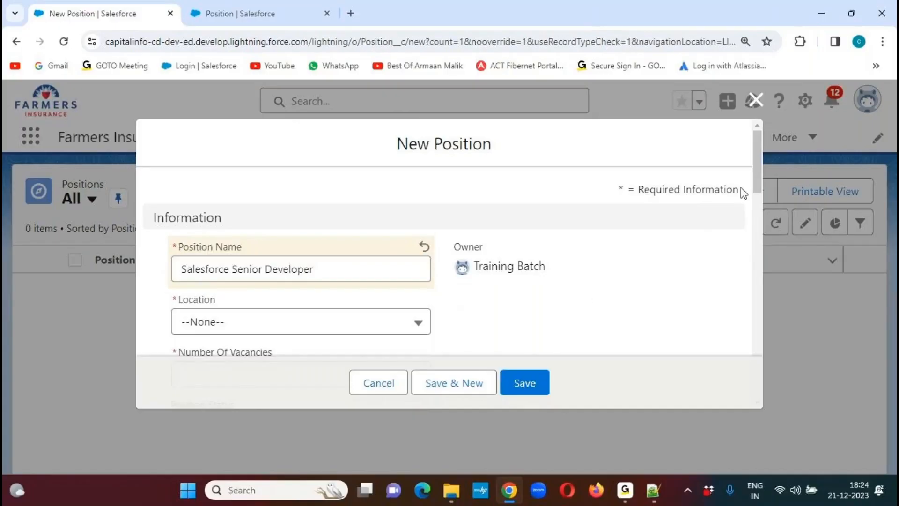
- Choose Hyderabad as the Location of the new position
scroll(755, 173, "down", 2)
scroll(754, 179, "down", 4)
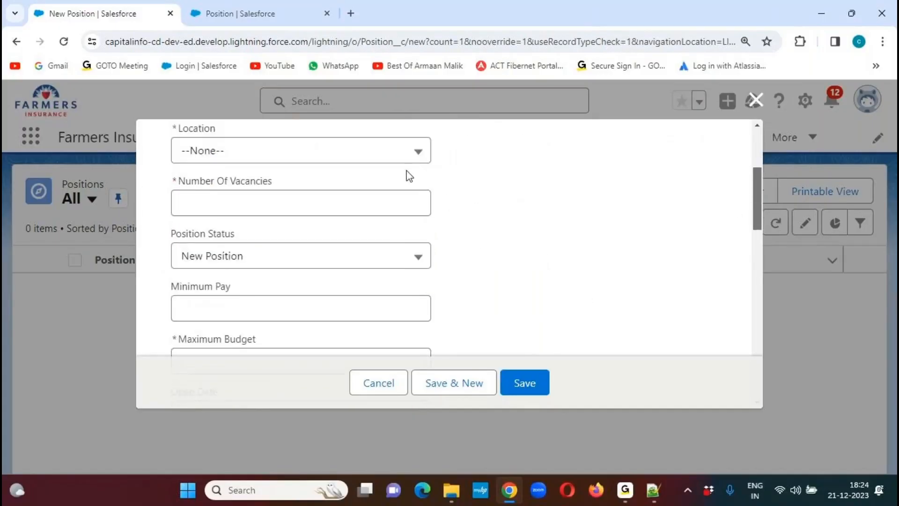
left_click(388, 152)
left_click(246, 305)
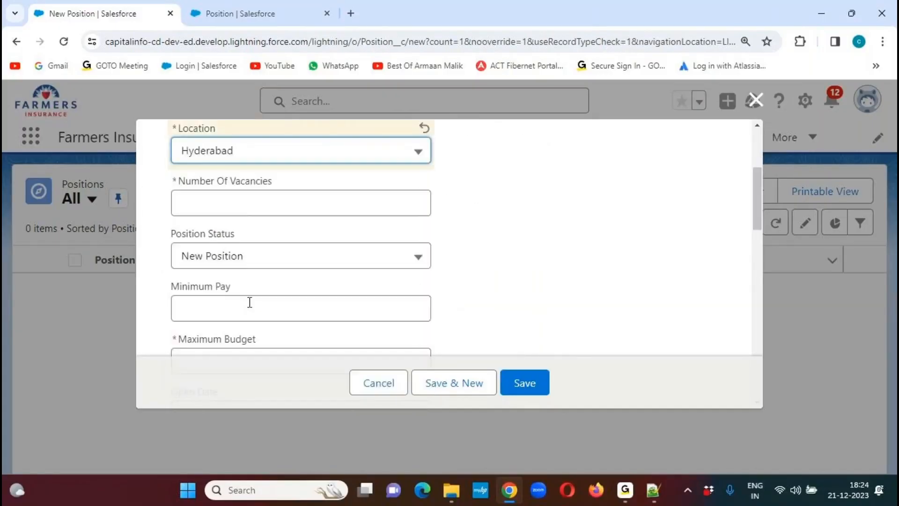
- Set the Number Of Vacancies to 2 and change the Position Status to Open Approved
left_click(233, 203)
left_click(245, 237)
left_click(504, 231)
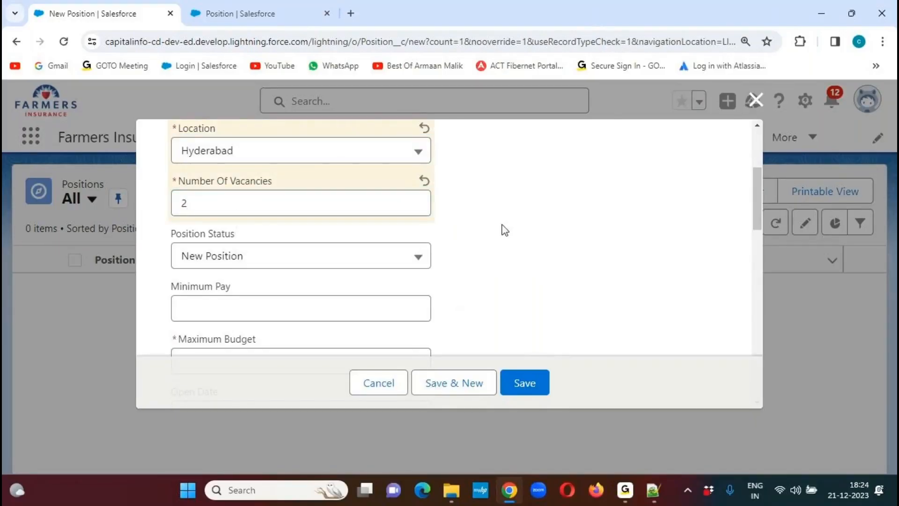
left_click(297, 257)
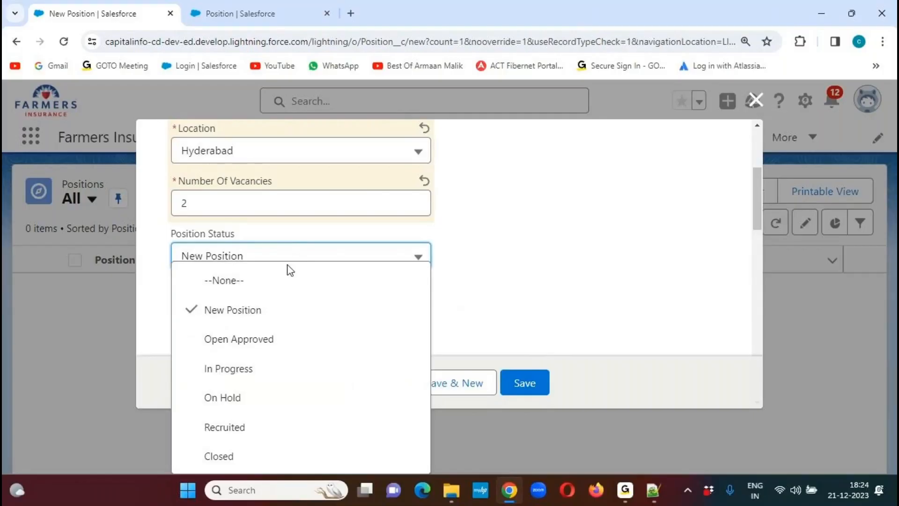
left_click(248, 340)
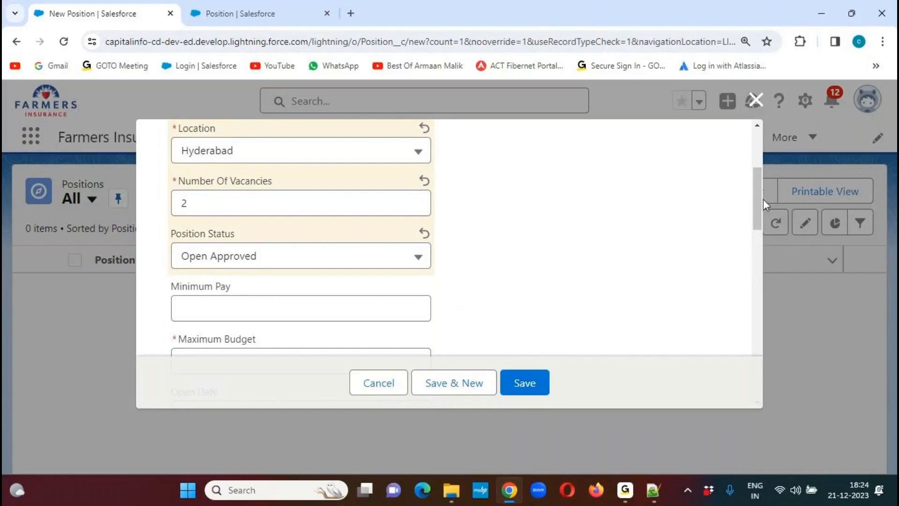
- Enter a Minimum Pay of 8,00,000 and a Maximum Budget of 14,00,000 for the position
scroll(759, 195, "down", 1)
scroll(760, 195, "down", 3)
left_click(239, 182)
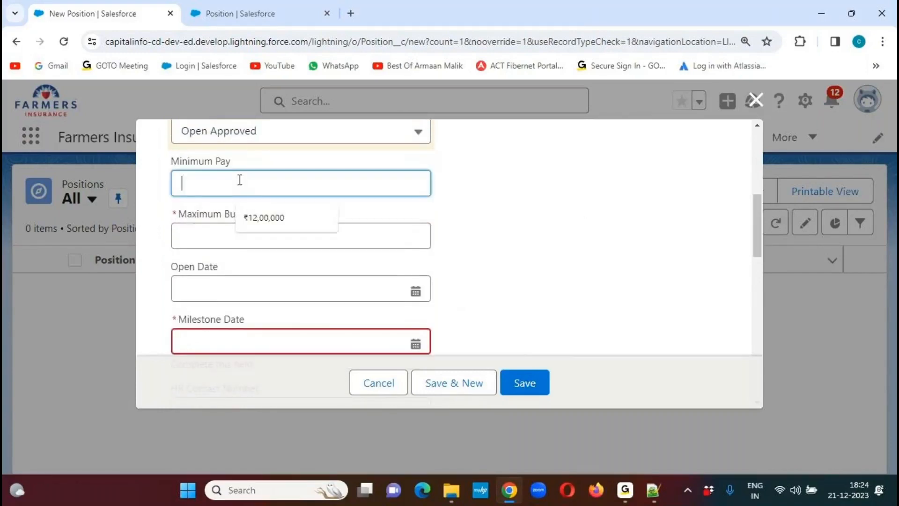
type("800000")
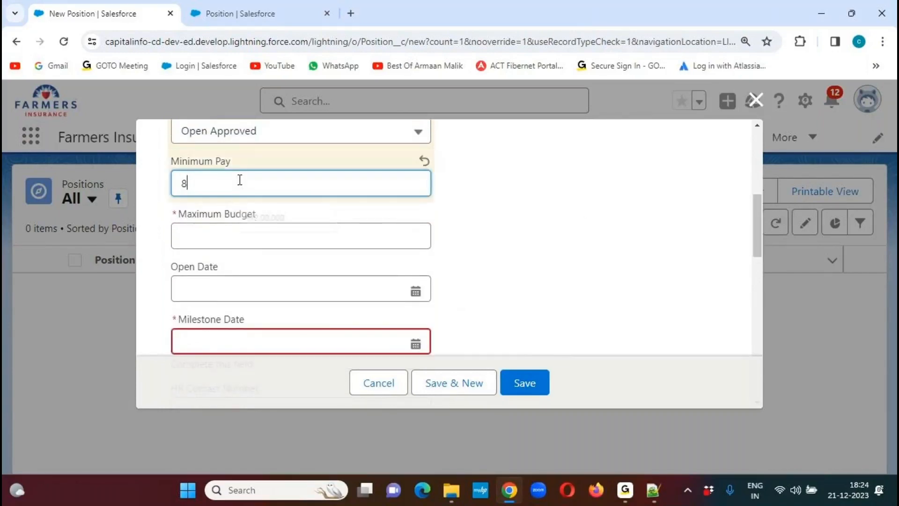
key("Tab")
type("14,00,0")
type("00000")
left_click(516, 257)
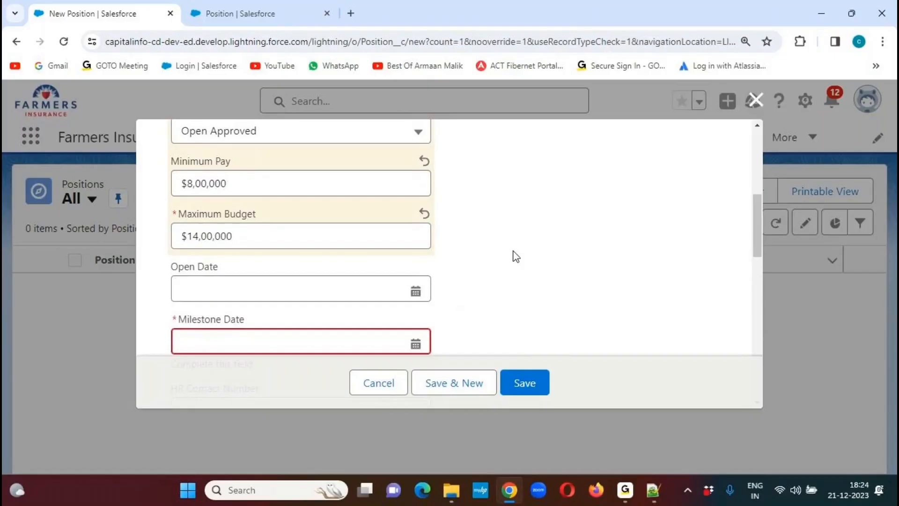
- Set the position's Open Date to 21/12/2023 and its Milestone Date to 15/01/2024
left_click(410, 291)
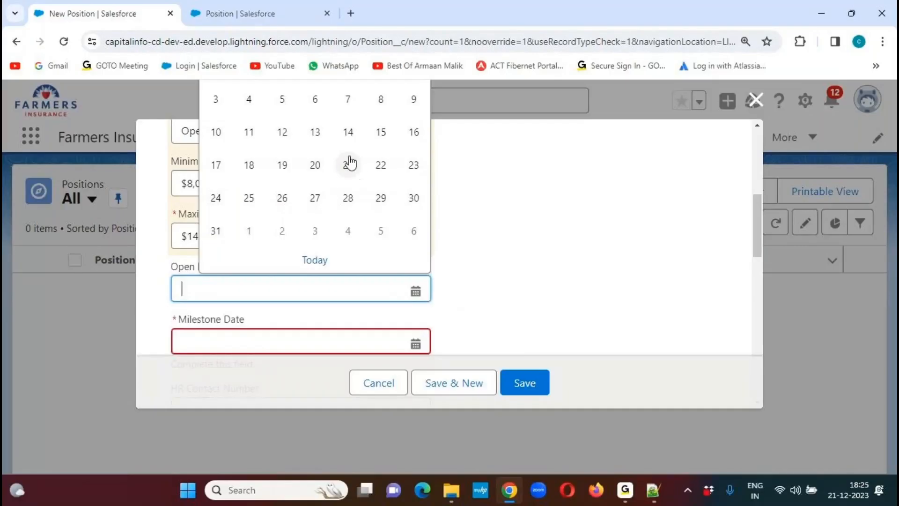
left_click(346, 166)
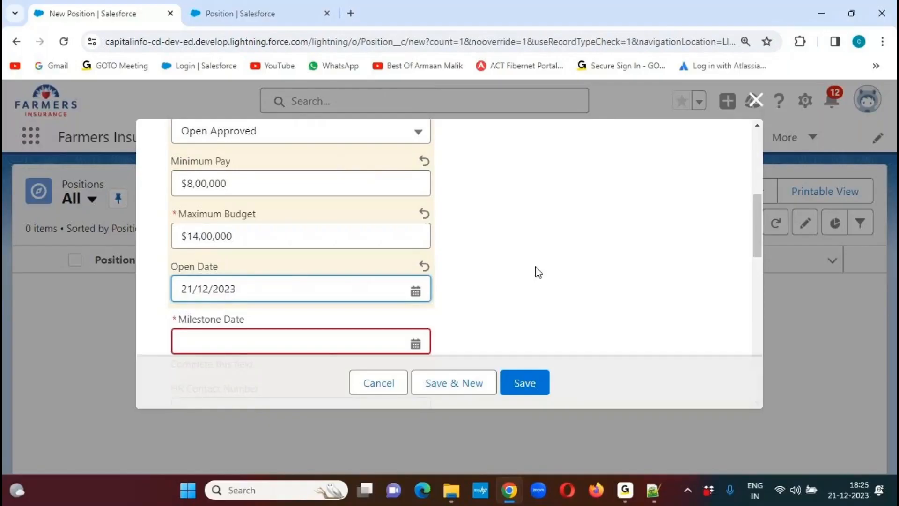
left_click_drag(757, 212, 726, 247)
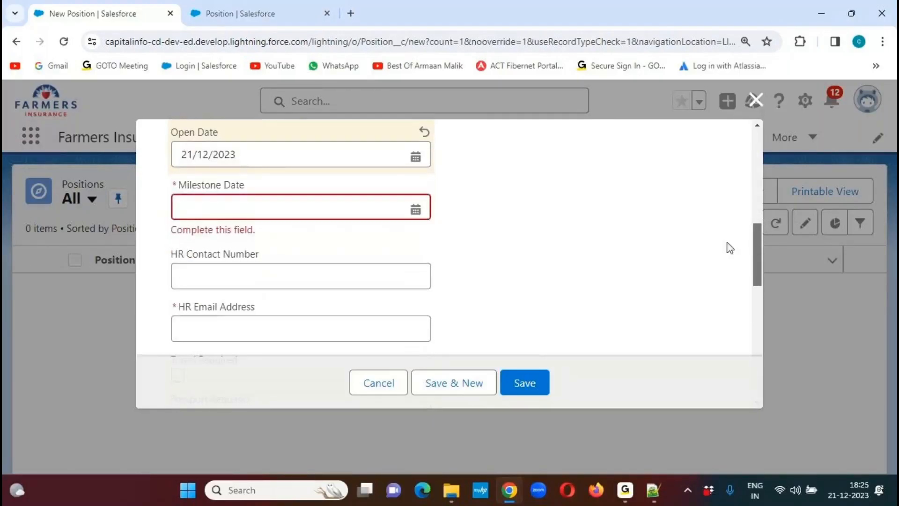
left_click(412, 209)
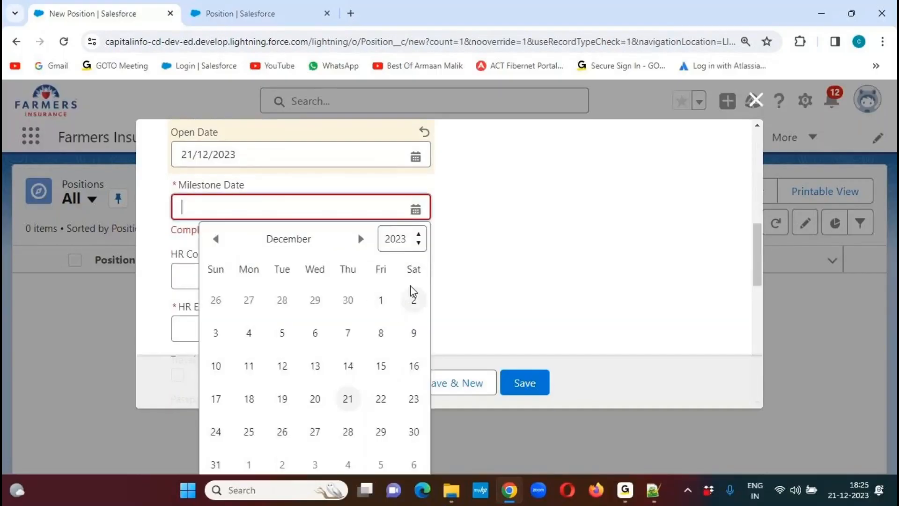
left_click(361, 239)
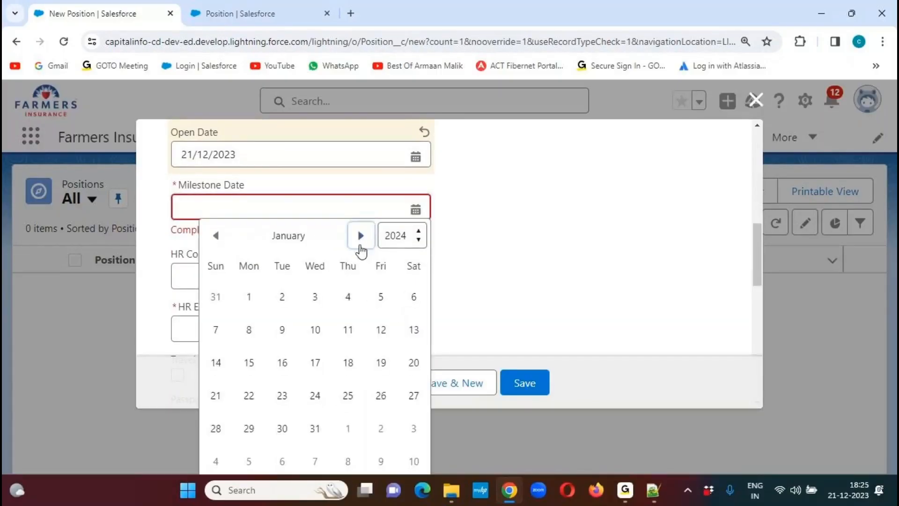
left_click(251, 363)
left_click(506, 262)
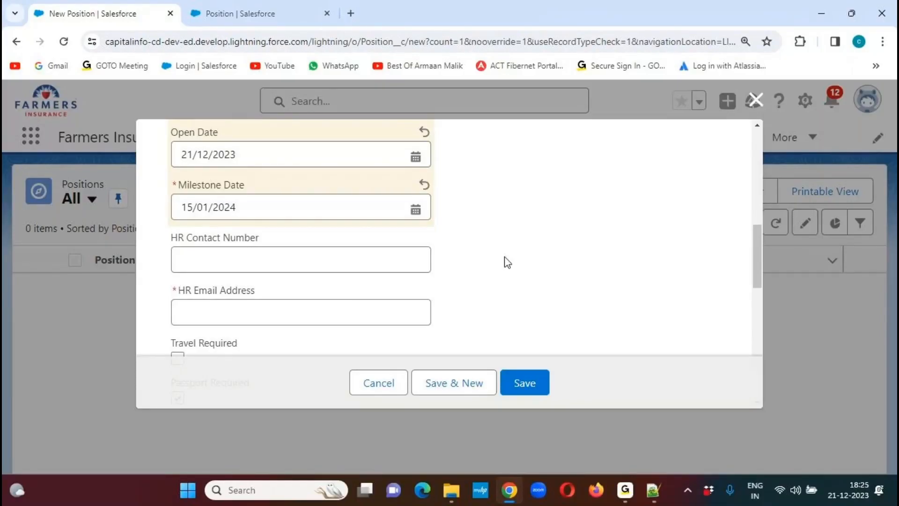
- Fill in the HR Contact Number field with the HR contact's phone number
left_click(242, 259)
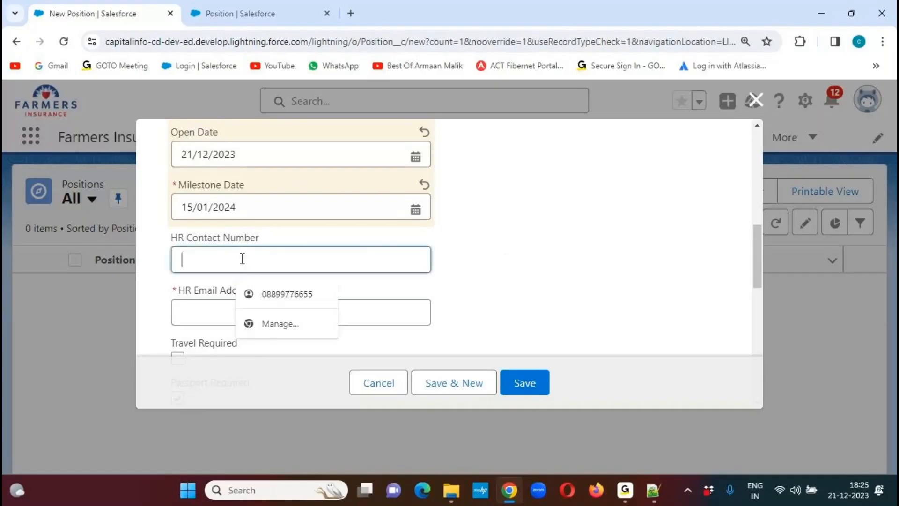
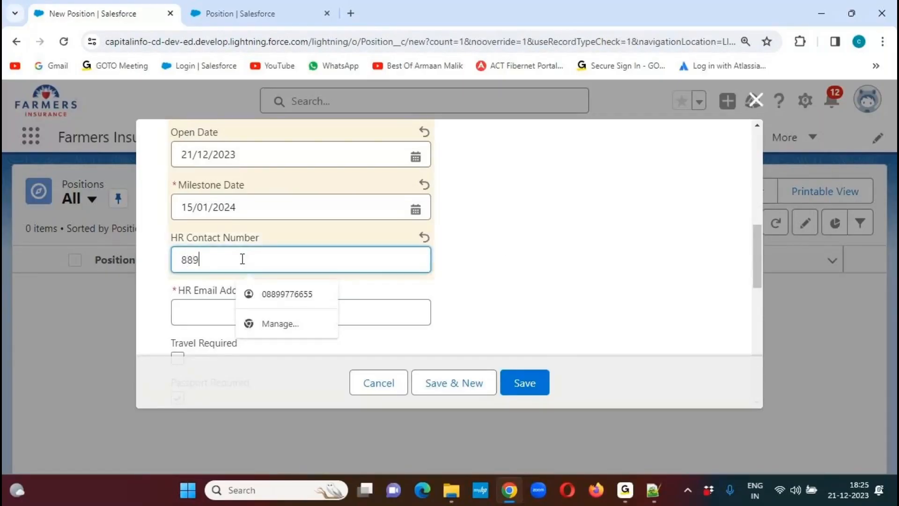
key("Tab")
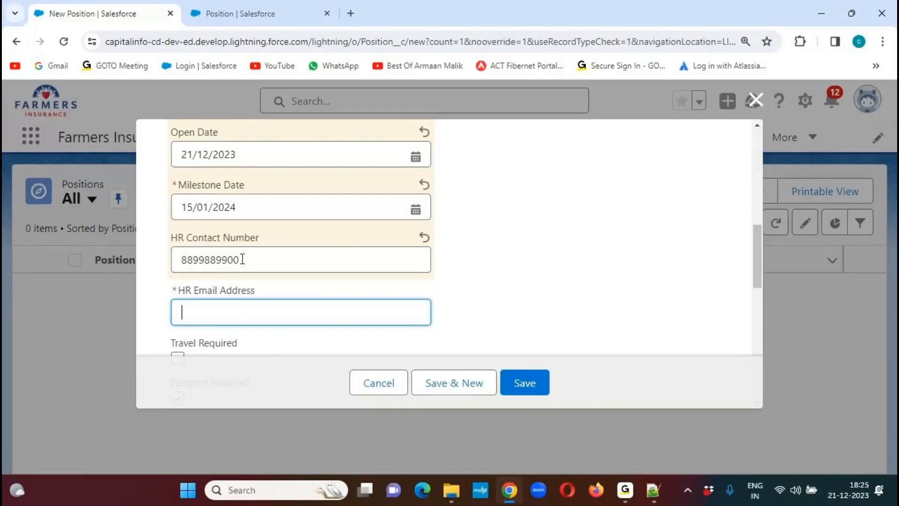
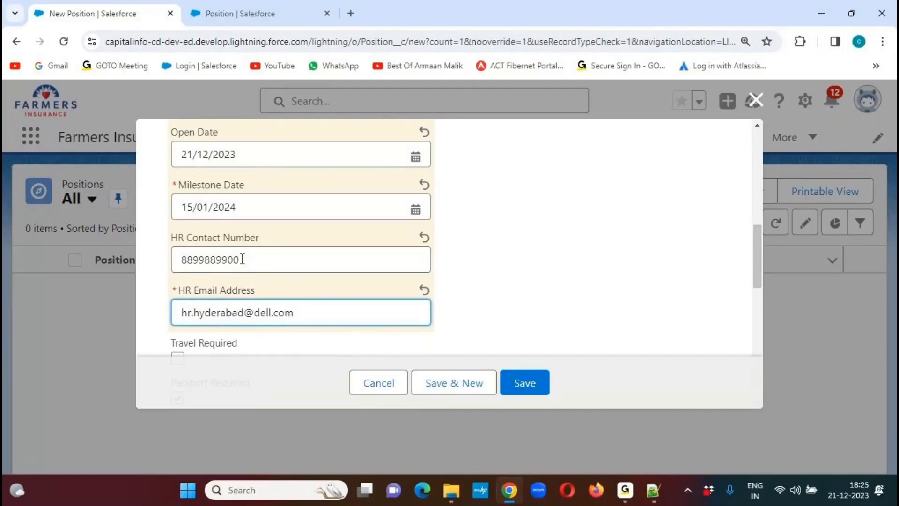
- Fill in the required HR Email Address field with the Hyderabad HR contact's e-mail
left_click(482, 281)
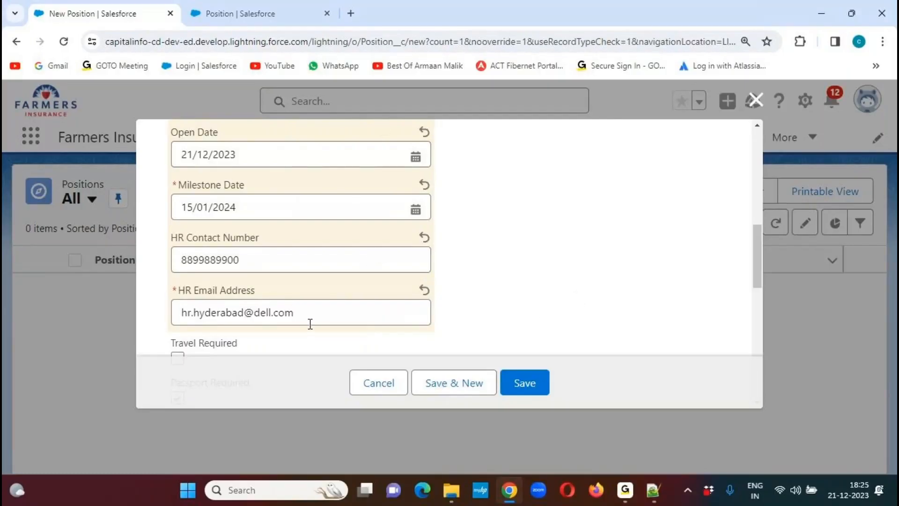
left_click_drag(295, 312, 164, 317)
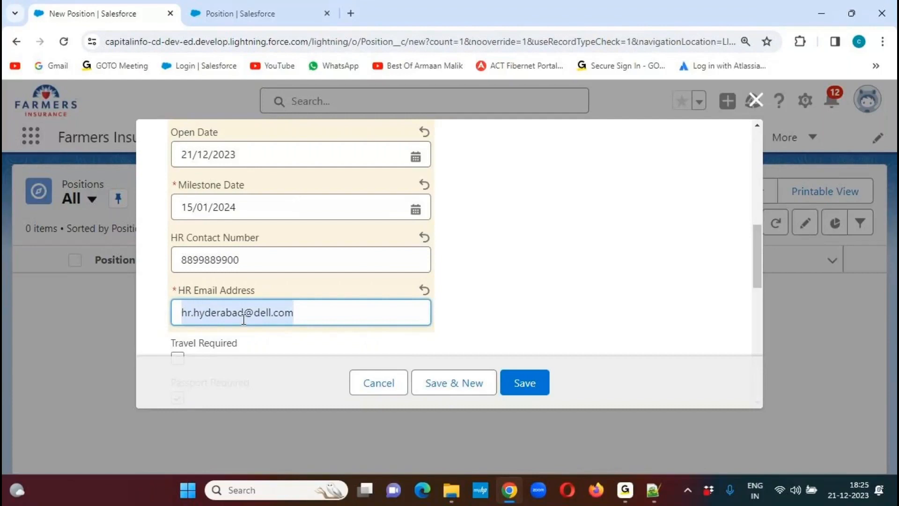
left_click(632, 259)
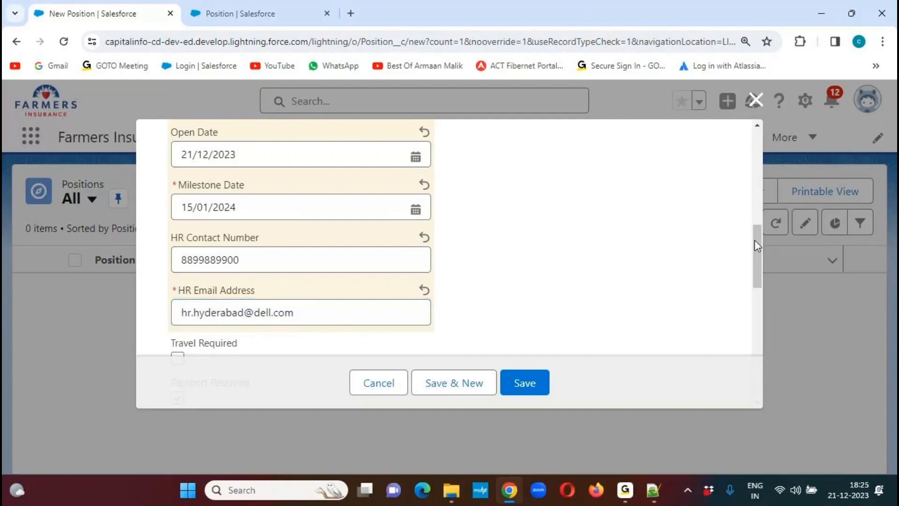
- Enter DELL Inc. as the Client Name and set the Job Type to Permanent
left_click_drag(754, 239, 757, 266)
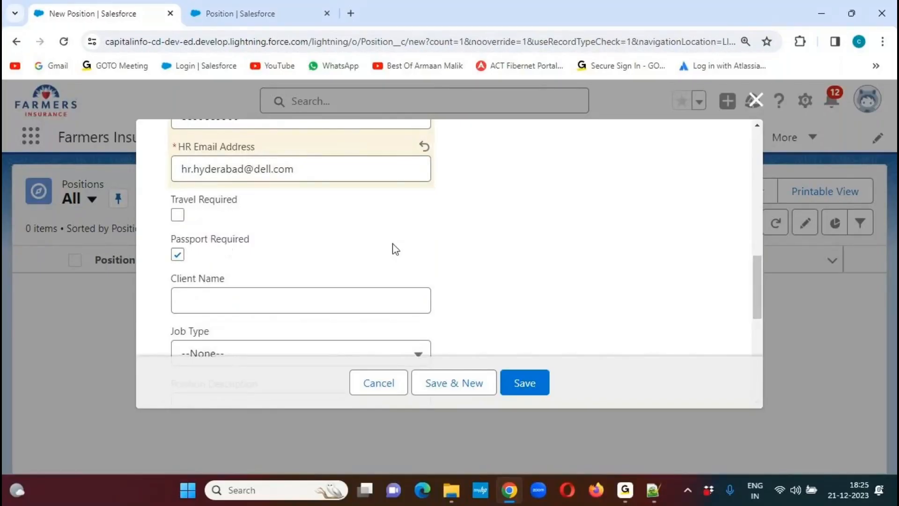
left_click_drag(756, 280, 754, 299)
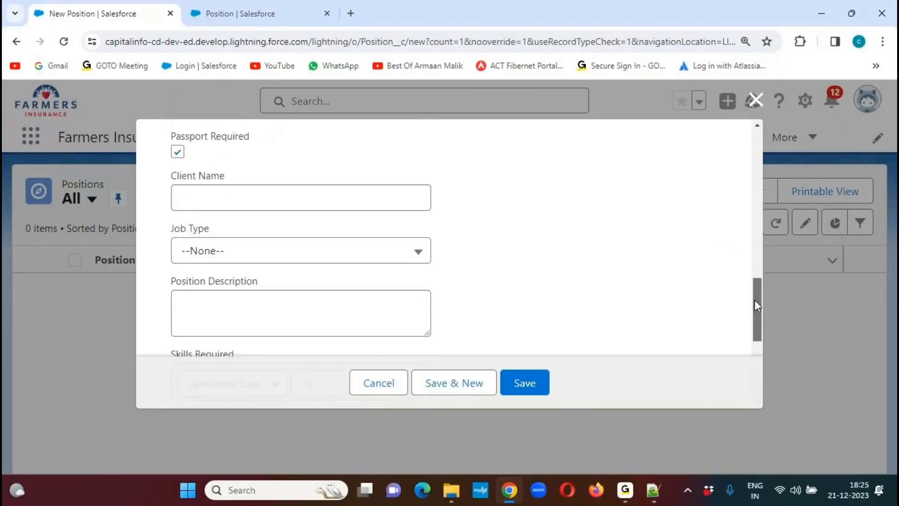
left_click(235, 200)
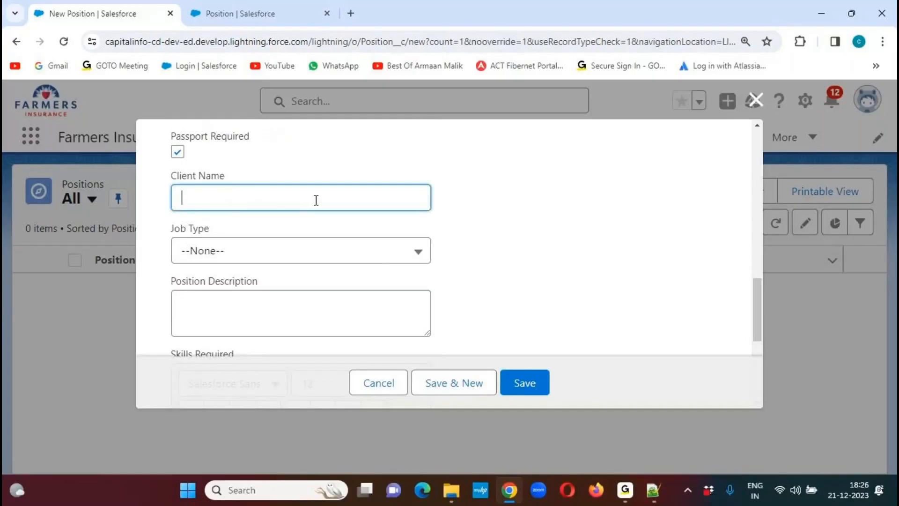
type("Cli")
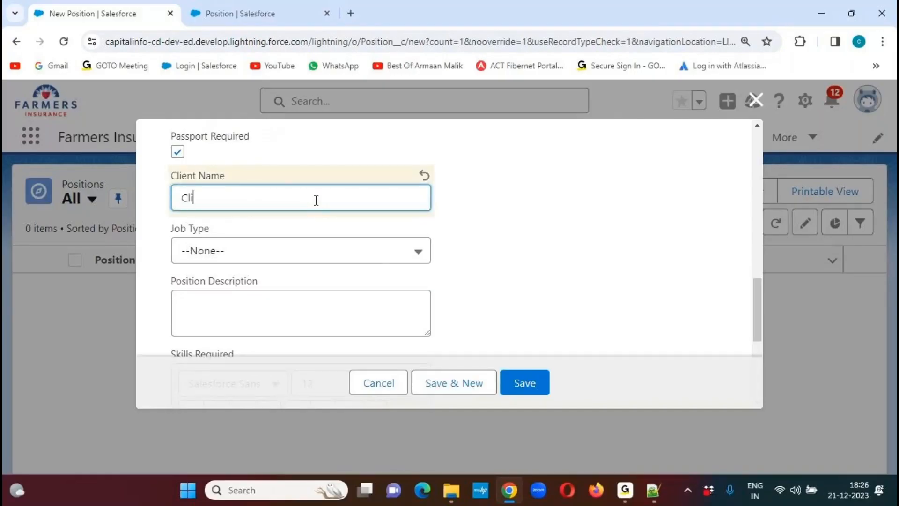
key("BackSpace")
key("BackSpace")
key("BackSpace")
type("DELL Inc.")
left_click(563, 239)
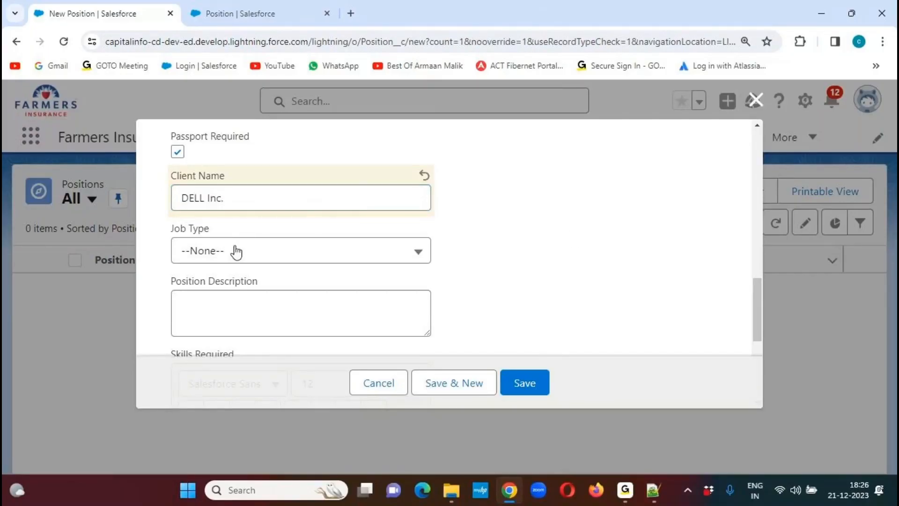
left_click(375, 259)
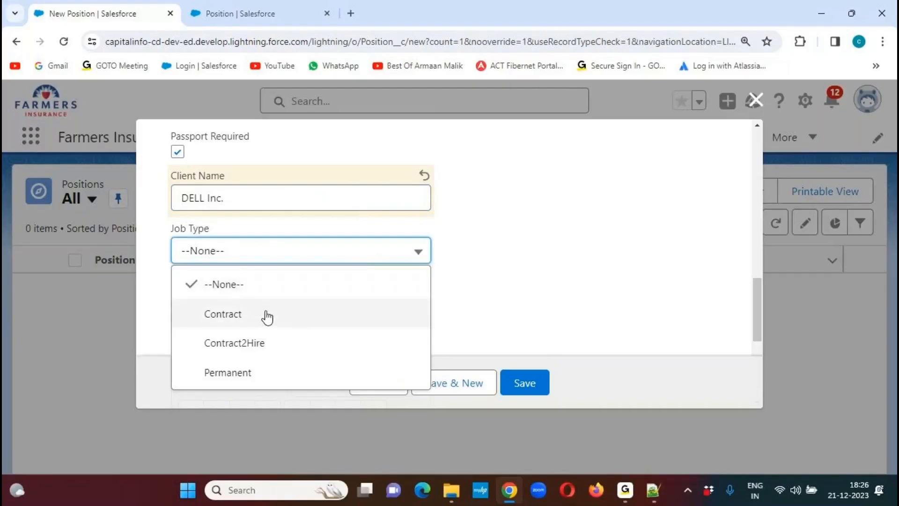
left_click(231, 372)
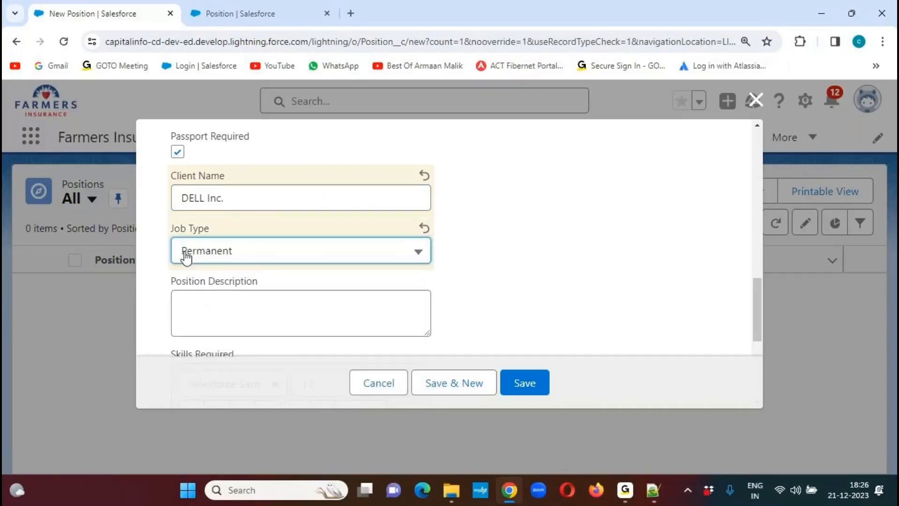
- Fill in the Position Description with "Required 3+ years of Experience in Salesforce Development."
left_click(637, 282)
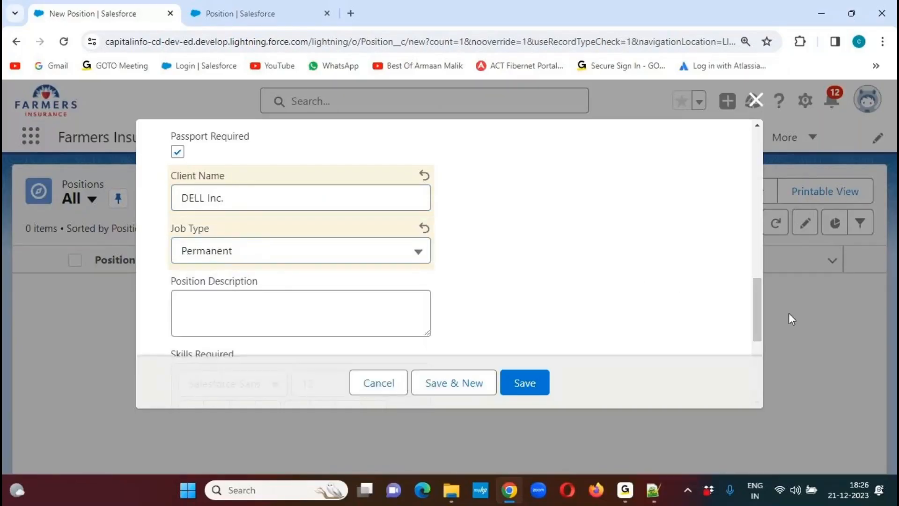
left_click_drag(760, 298, 758, 321)
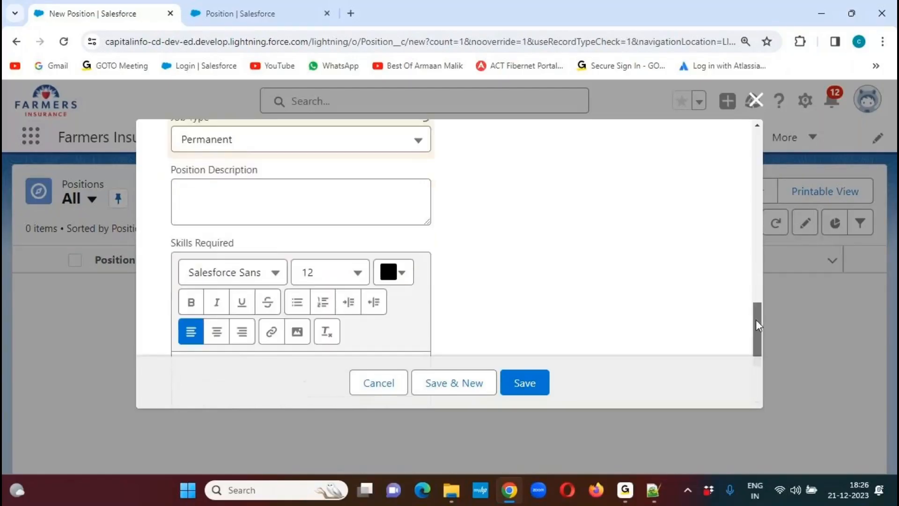
left_click(225, 193)
type("Required")
type("3+ years o")
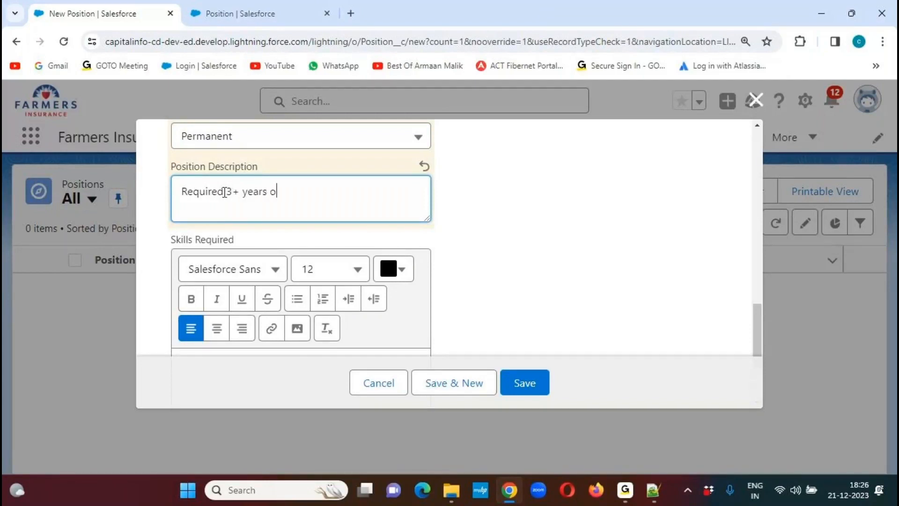
type("f Experience in Sale")
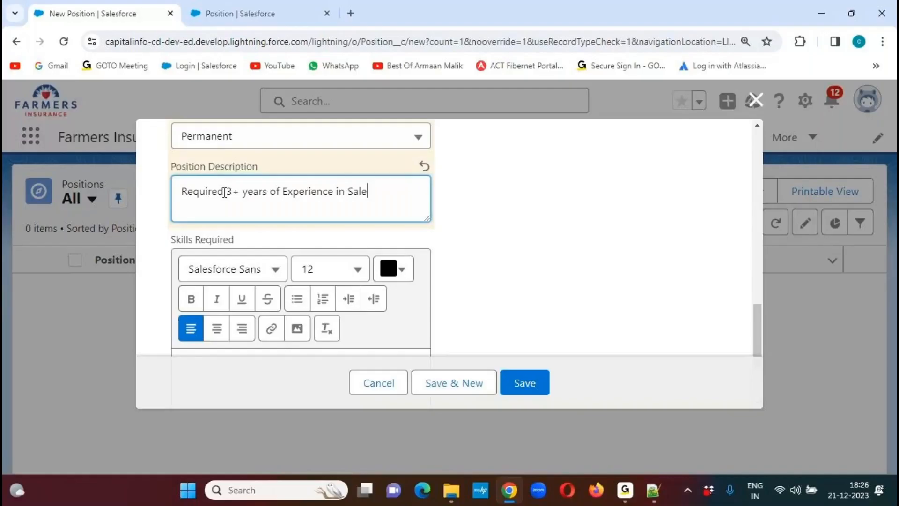
type("sforce Develom")
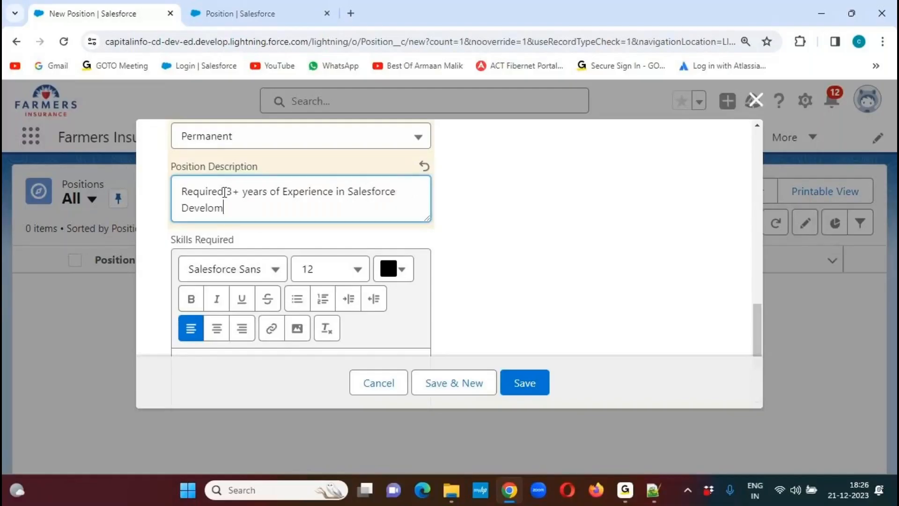
key("BackSpace")
type("pment.")
- Start the Skills Required text with "Required 3+ years of Experience in Salesforce Development by using Apex, Visualforce, Integration and Lightning Experience."
left_click_drag(757, 313, 747, 340)
left_click(244, 237)
type("Re")
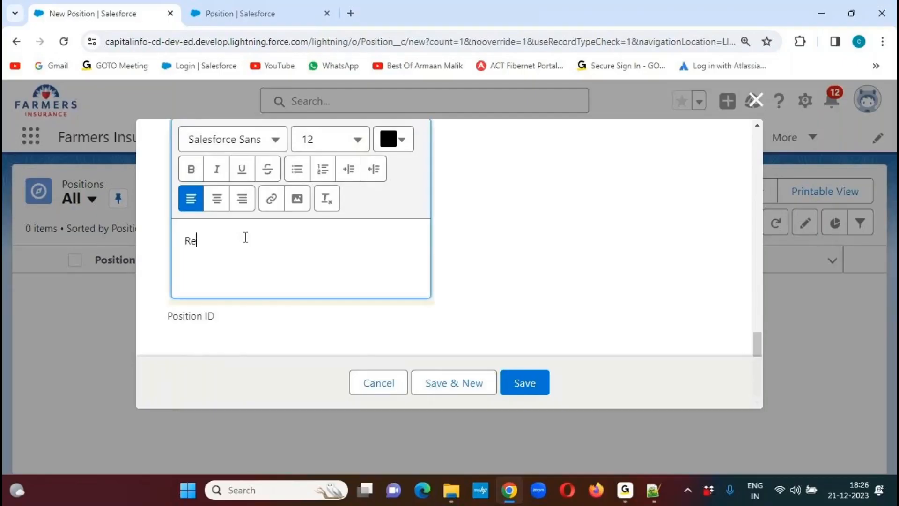
type("quired 3+ years of Experience in Salesforce Dev")
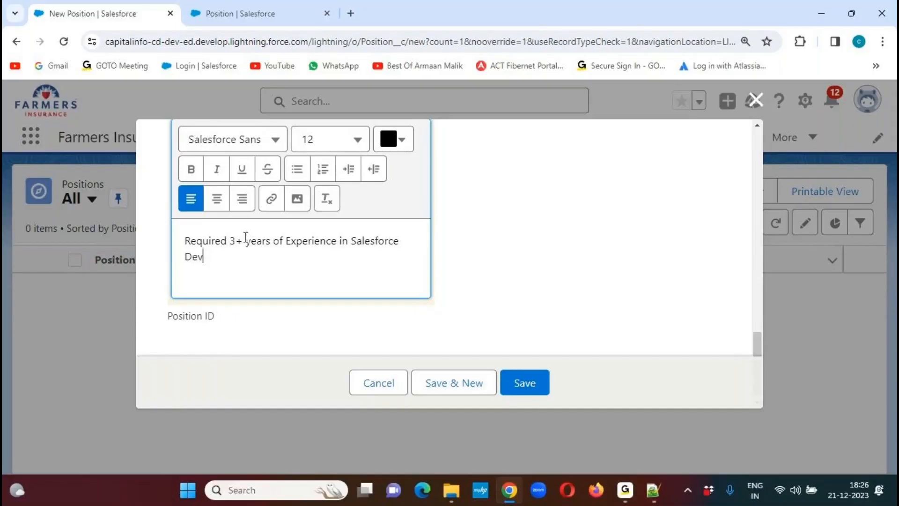
key("BackSpace")
type("velopment by using ")
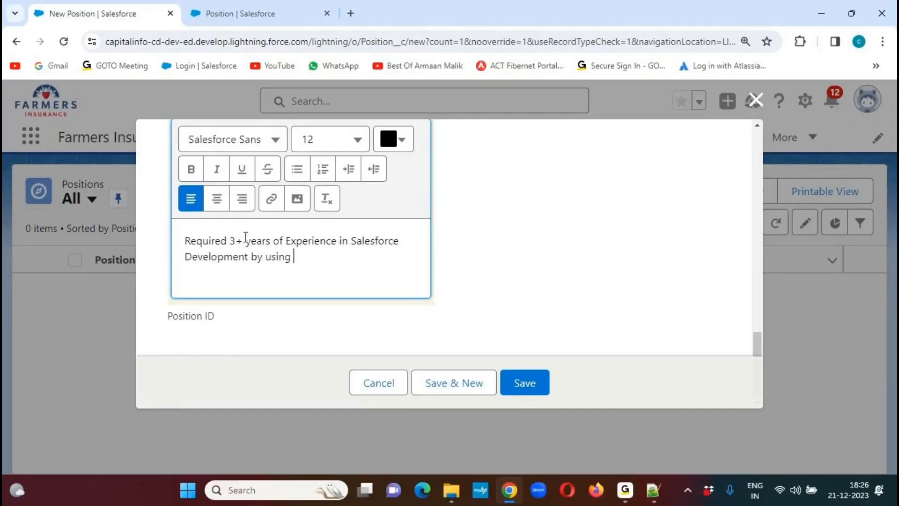
type("Apex, Visualforce, ")
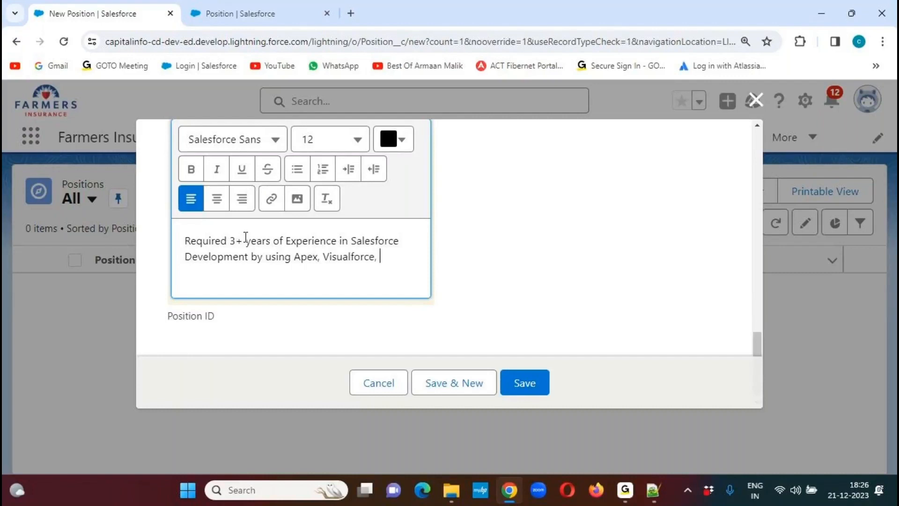
type("Integer")
key("BackSpace")
key("BackSpace")
type("ration and ")
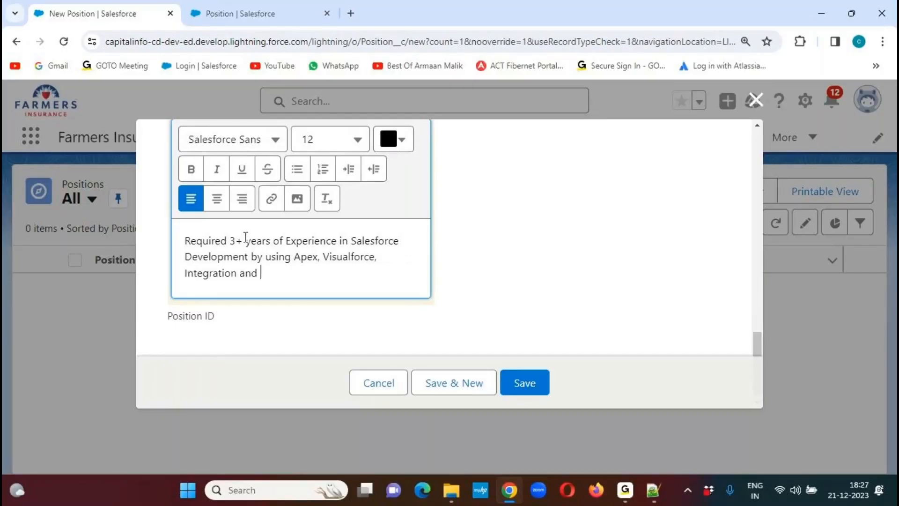
type("Lightning Experience.")
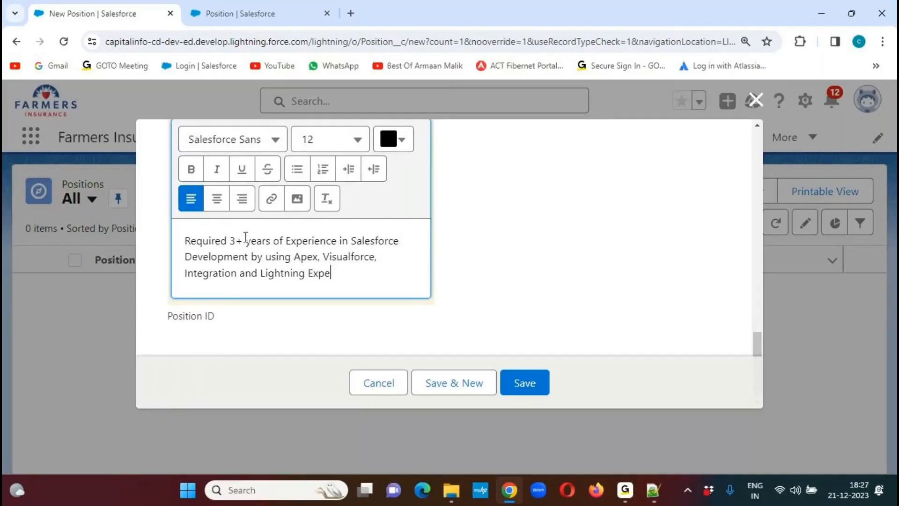
- Add "Should have hands-on Experience in LWC." to Skills Required as a separate paragraph after a blank line
key("Return")
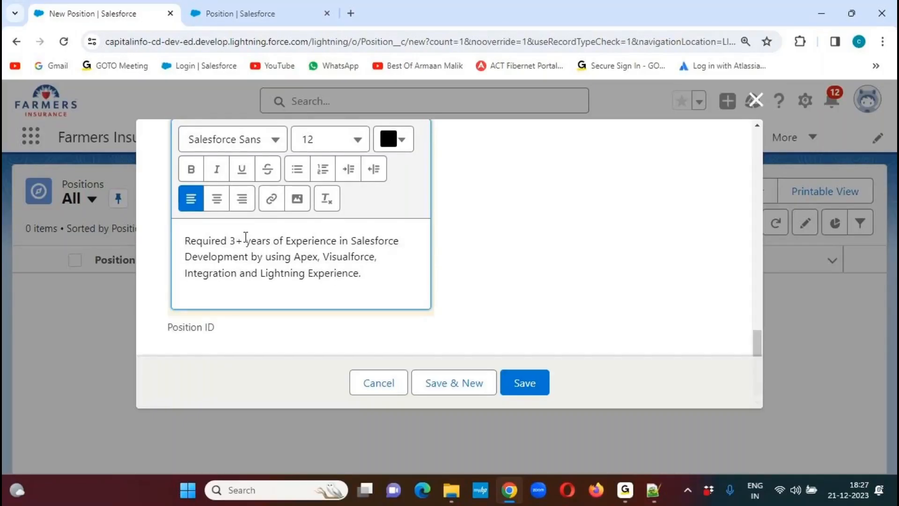
key("Return")
type("Sh")
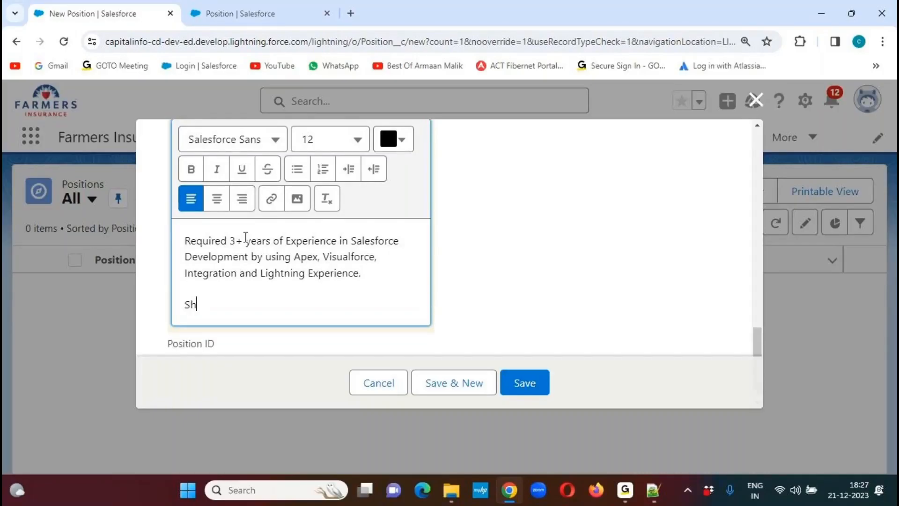
type("ould have hand")
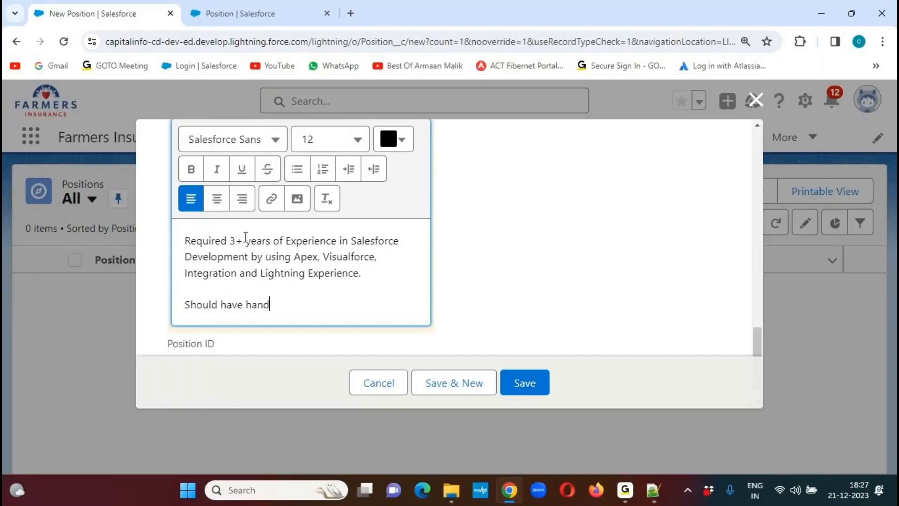
type("ls-on Experience in LWC.")
- Add the paragraph "Should be able to interact with US clients." below the LWC line, separated by a blank line
key("Return")
key("Return")
type("Should be able to ")
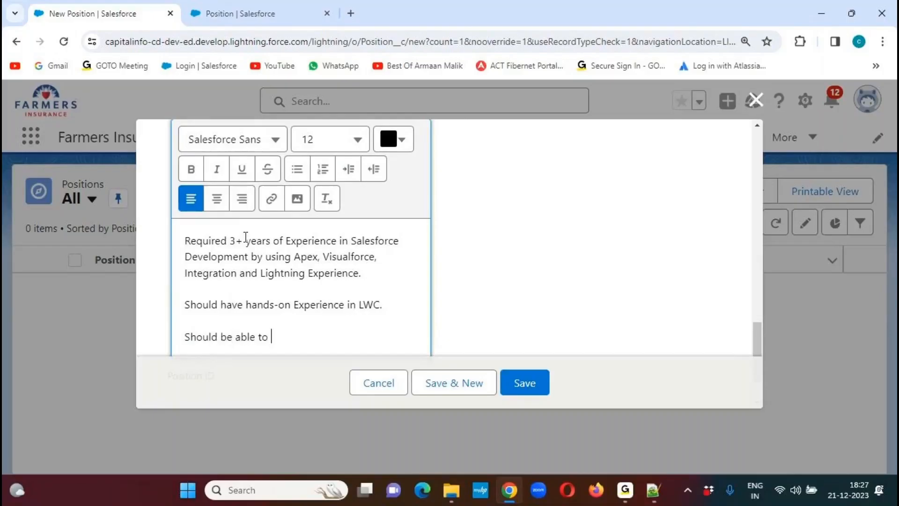
type("interact with US clients.")
- Add the paragraph "Should be a Certified Salesforce Developer." below the US clients line in Skills Required
key("Return")
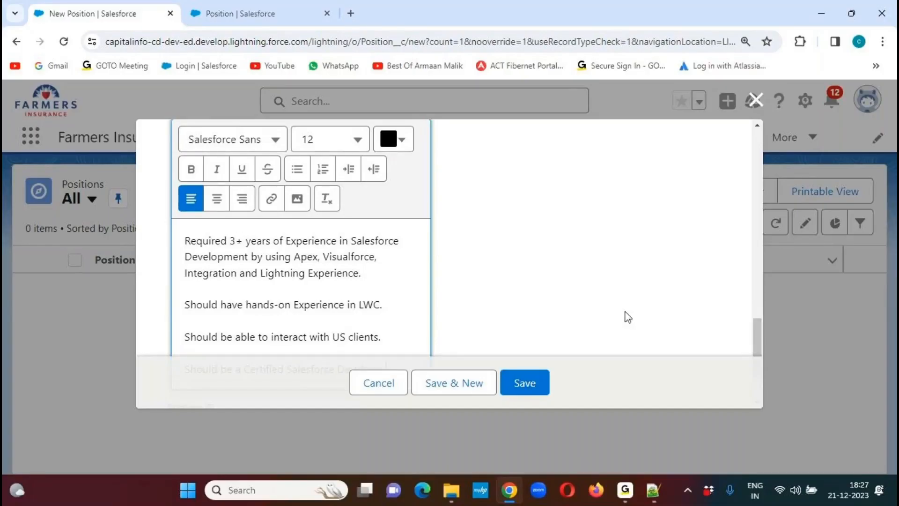
left_click_drag(760, 323, 756, 344)
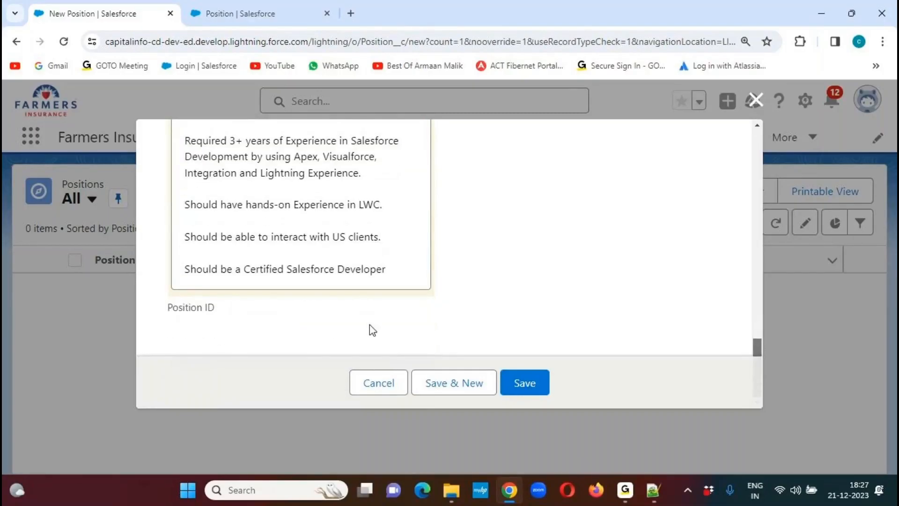
left_click(395, 266)
type(".")
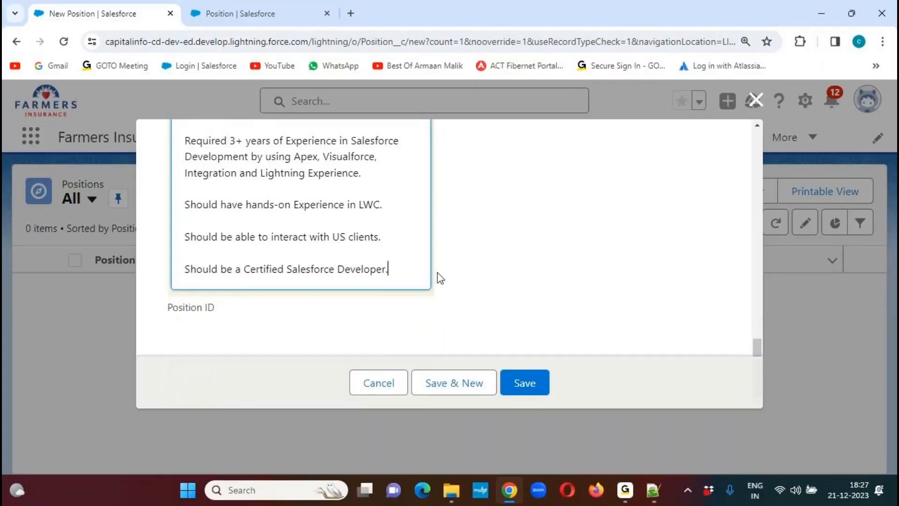
- Finish the Skills Required text with a separate paragraph "Should be able to Handle a Team of 4 Members."
key("Return")
key("Return")
type("Should b")
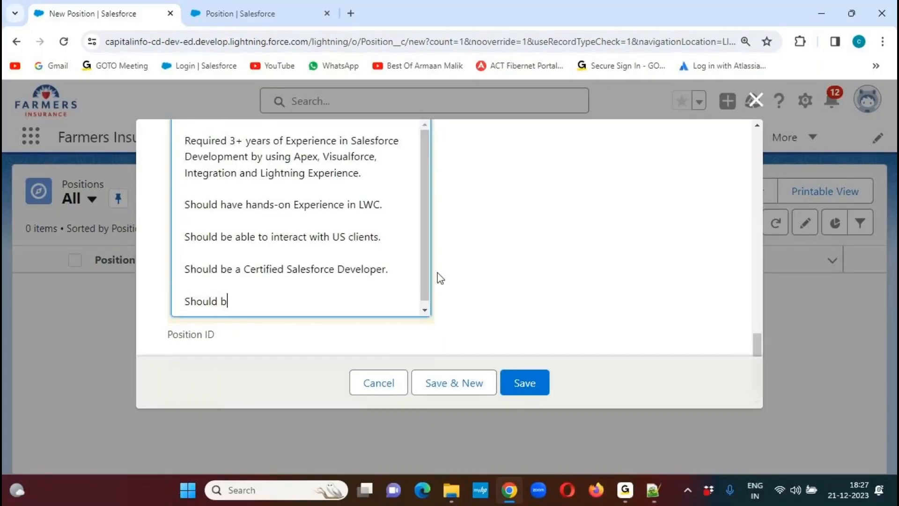
type("e able to Handle a Team")
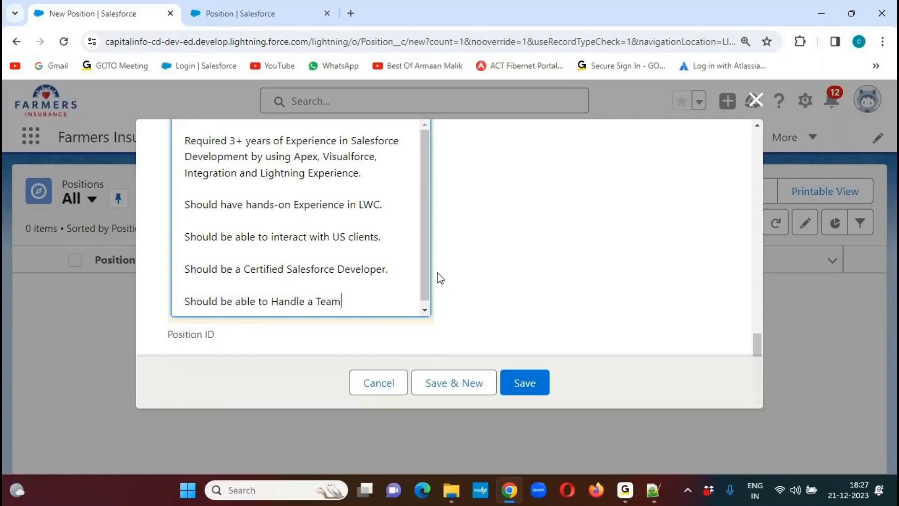
type(" of 4 Members.")
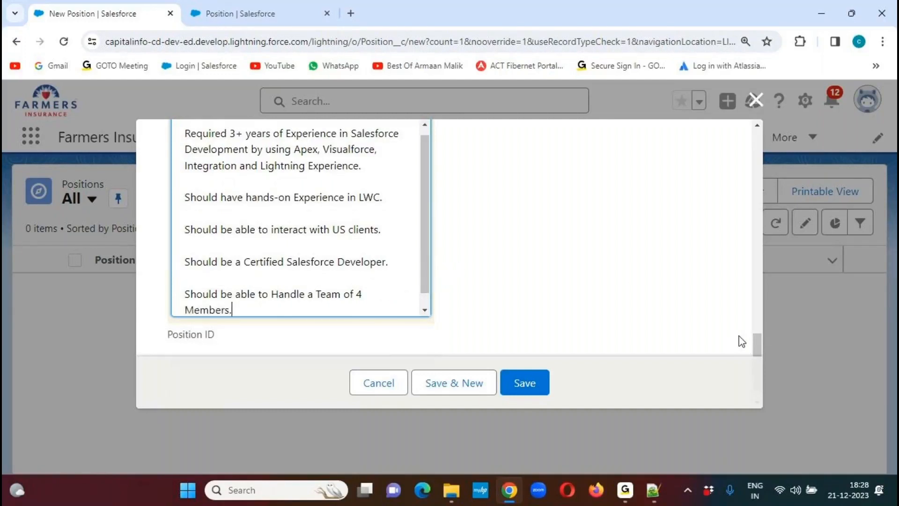
- Make the Certified Salesforce Developer line and the LWC experience line bold in Skills Required
left_click_drag(756, 337, 755, 327)
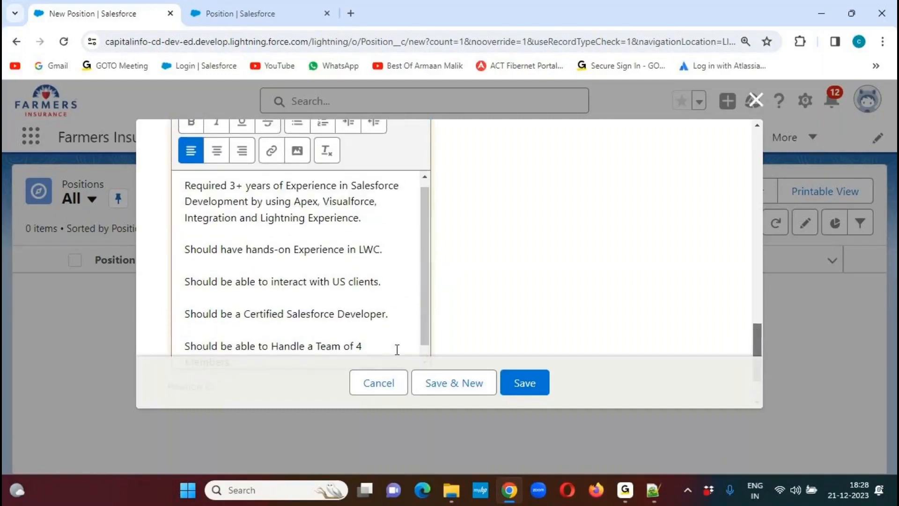
left_click_drag(398, 315, 180, 312)
key("ctrl+b")
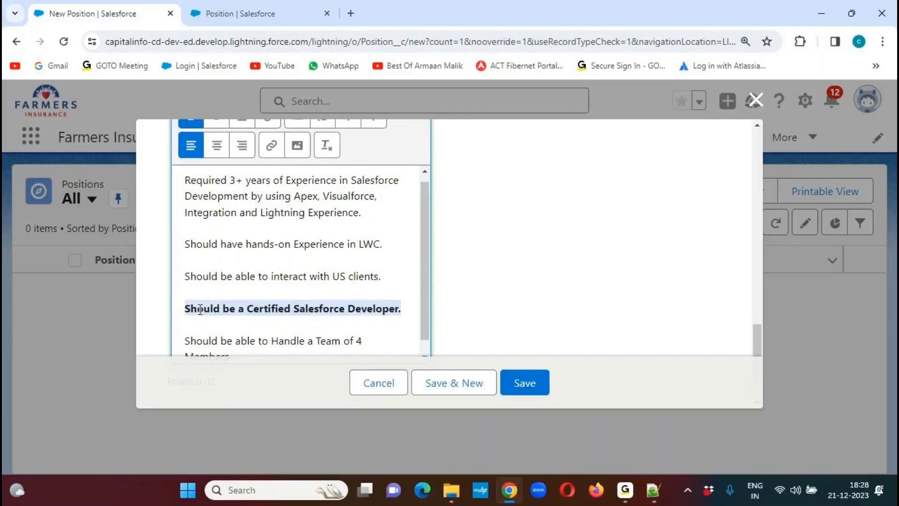
left_click_drag(387, 243, 174, 244)
key("ctrl+b")
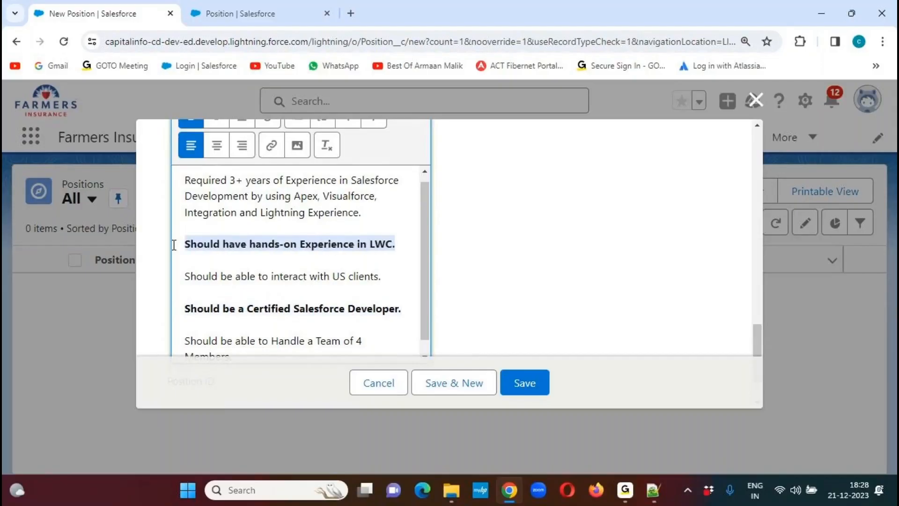
- Colour the bold LWC experience line dark red (#B02020)
left_click_drag(756, 343, 757, 328)
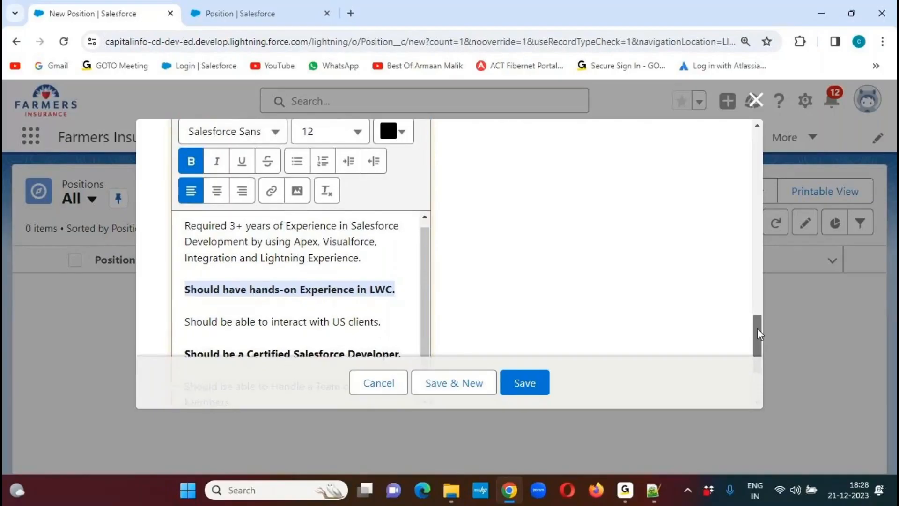
left_click(401, 131)
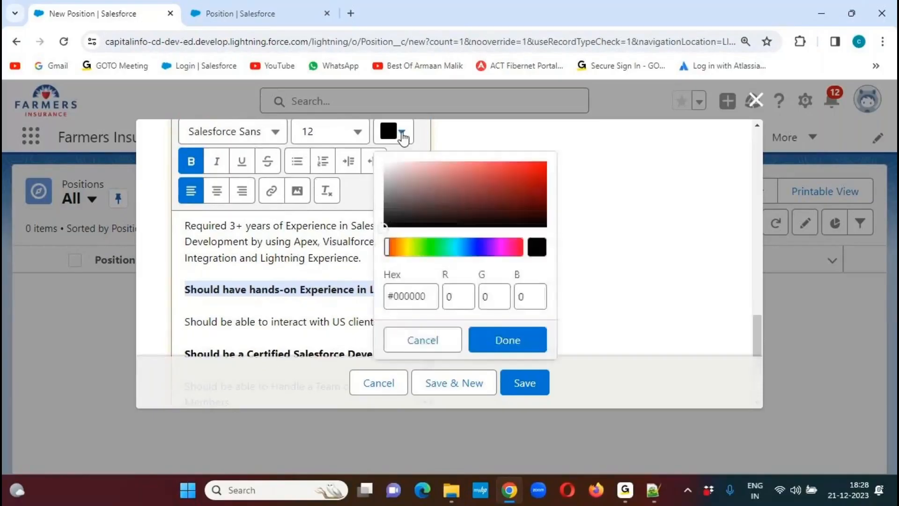
left_click(515, 183)
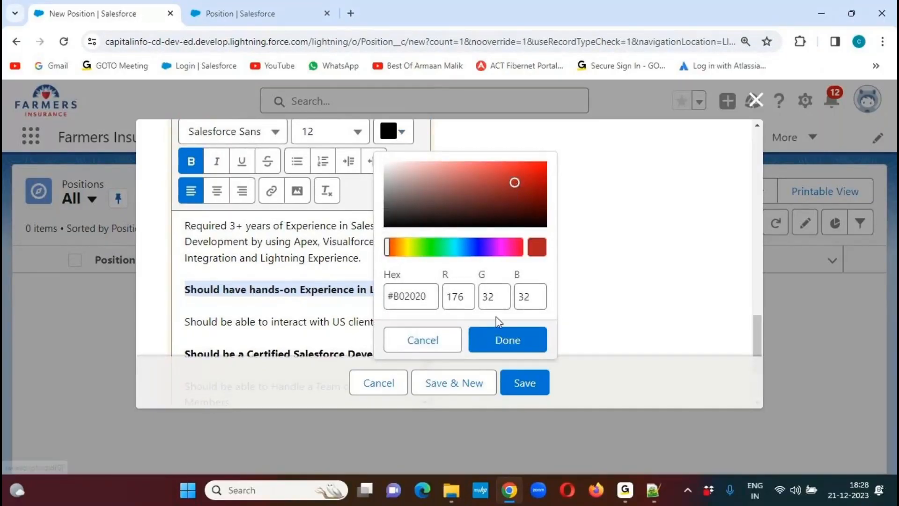
left_click(511, 341)
left_click(532, 276)
- Colour the bold Certified Salesforce Developer line green (#2EA027)
left_click_drag(408, 308, 183, 308)
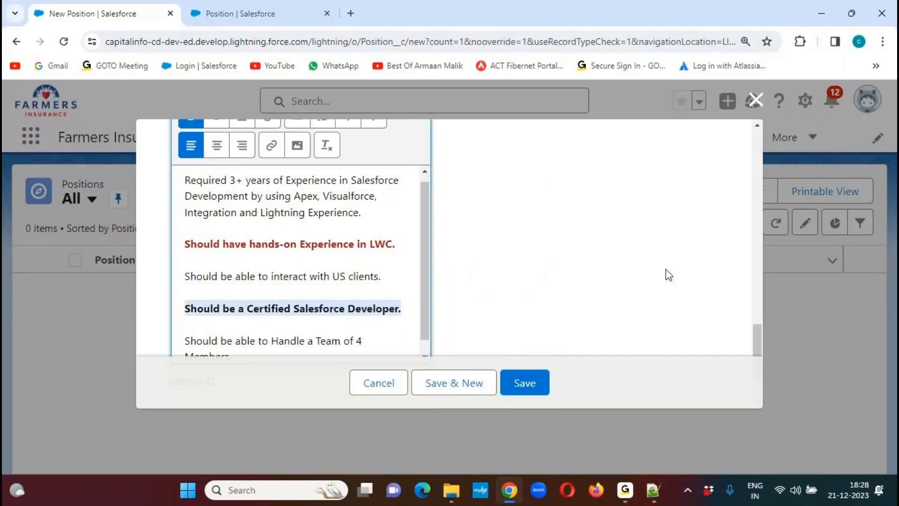
left_click_drag(756, 332, 755, 326)
left_click(399, 125)
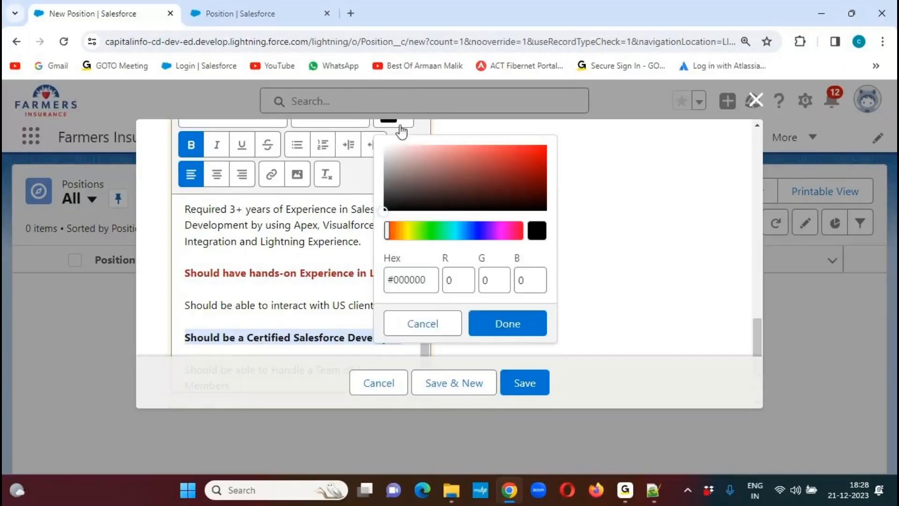
left_click(419, 230)
left_click_drag(422, 234, 430, 230)
left_click(507, 170)
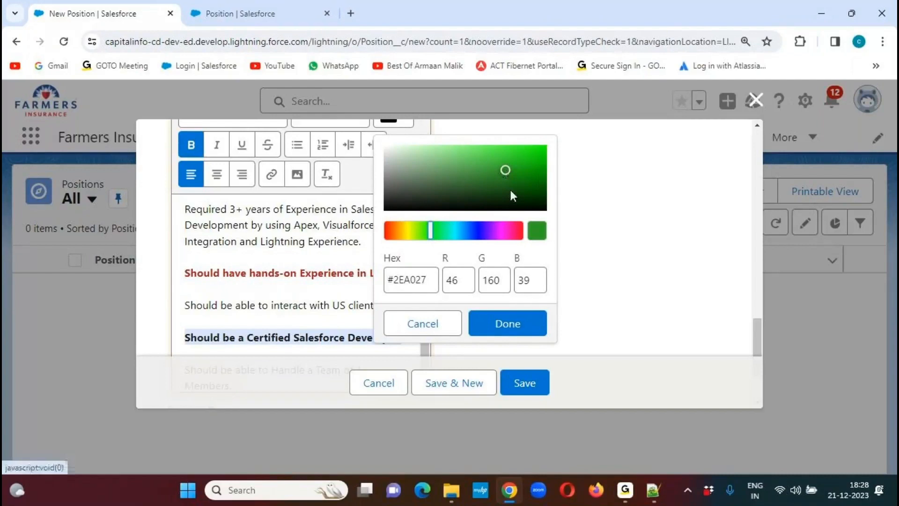
left_click(515, 323)
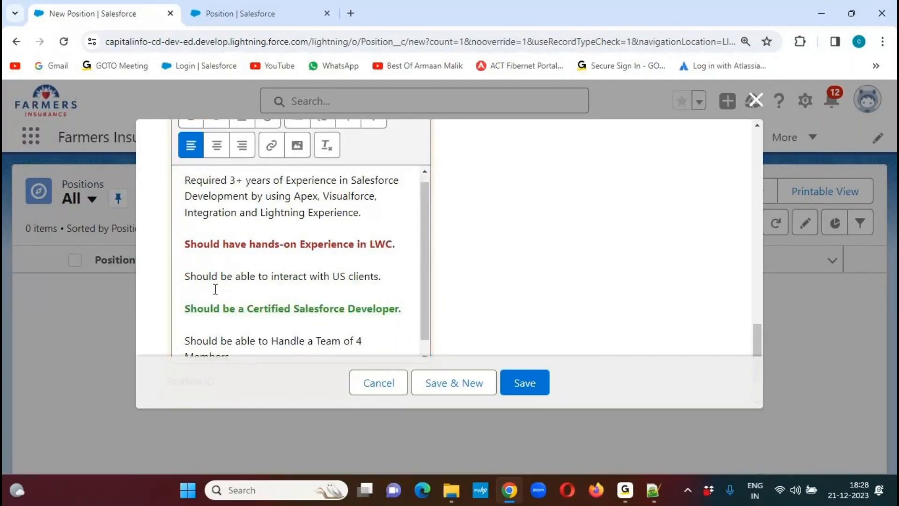
- Look over the completed form and save the Salesforce Senior Developer position record
left_click_drag(757, 331, 749, 352)
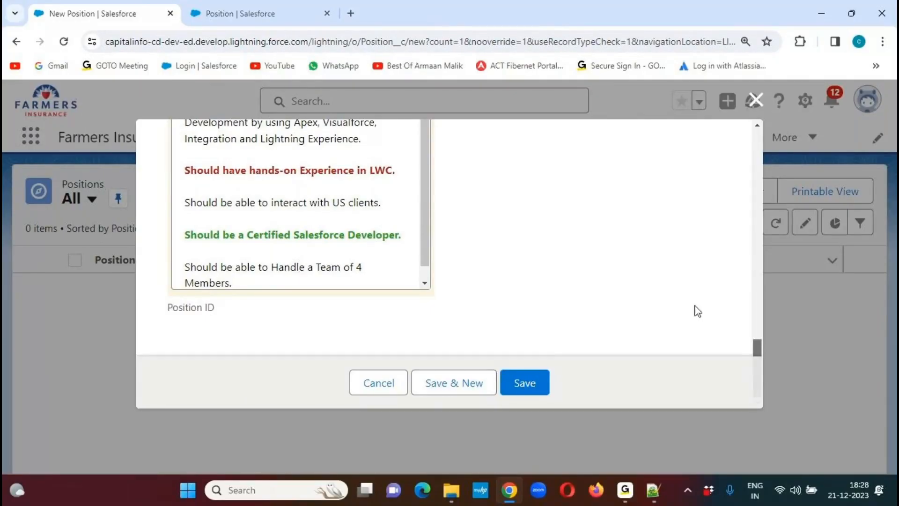
left_click_drag(755, 342, 724, 139)
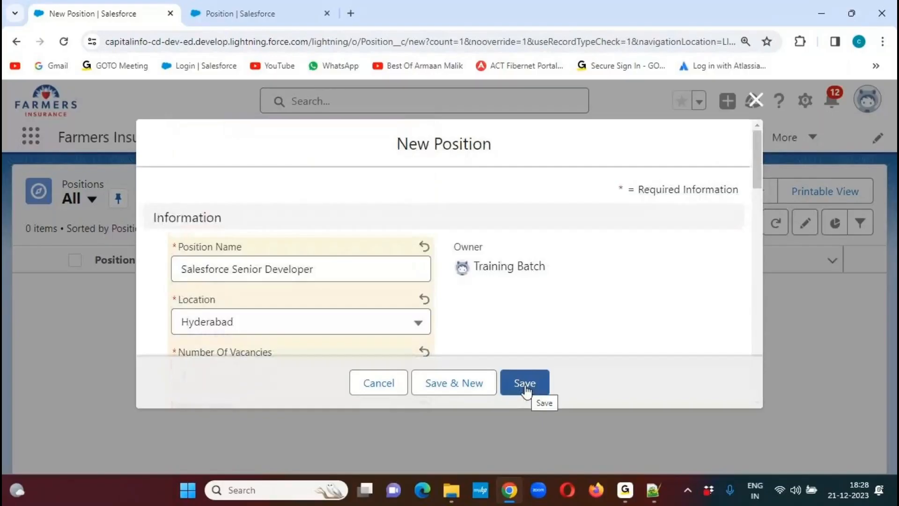
left_click(524, 386)
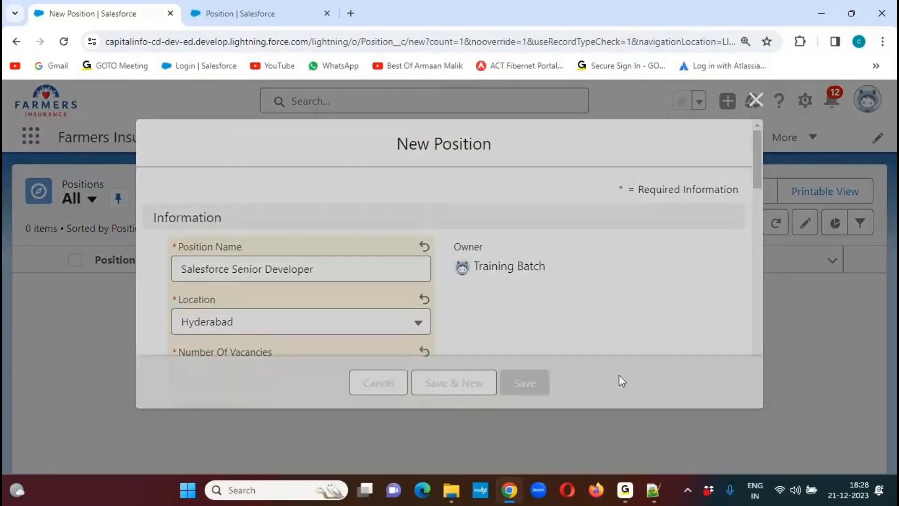
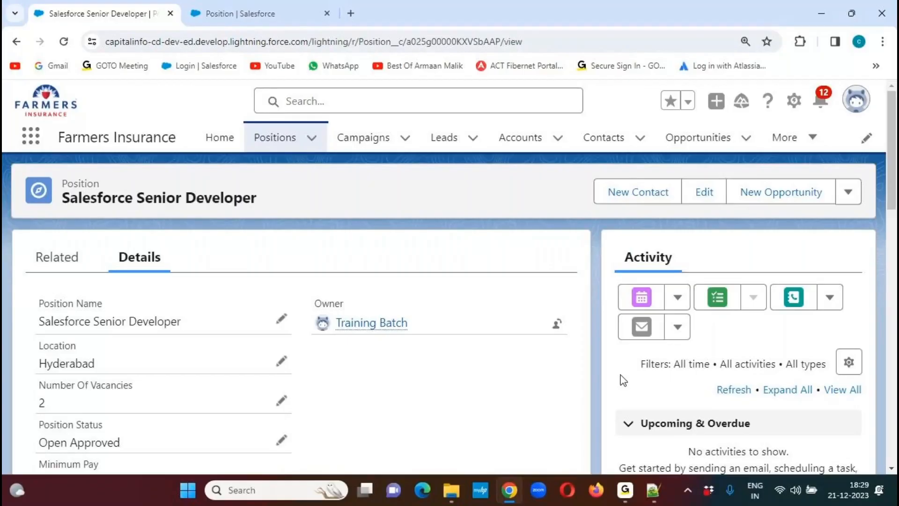
- Look over the saved Salesforce Senior Developer record down to its Position ID and return to the Positions list
left_click_drag(893, 149, 881, 394)
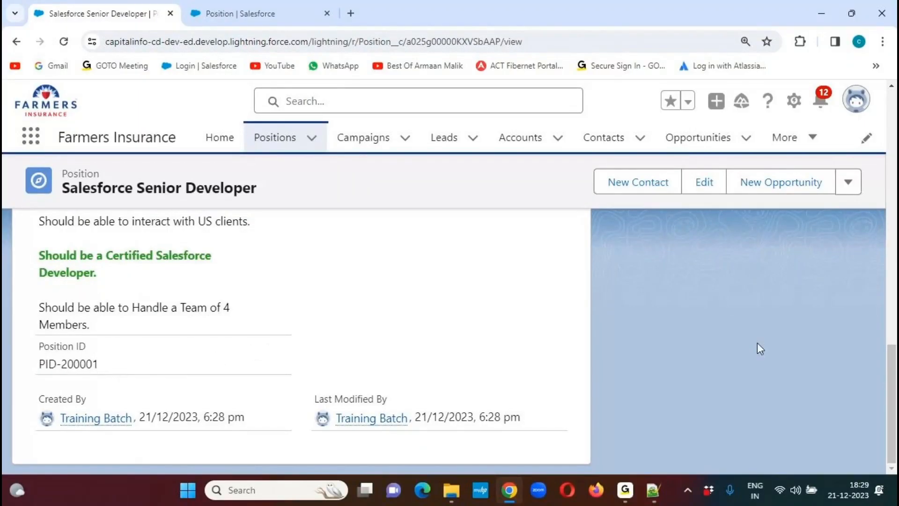
left_click_drag(890, 374, 893, 161)
left_click(275, 137)
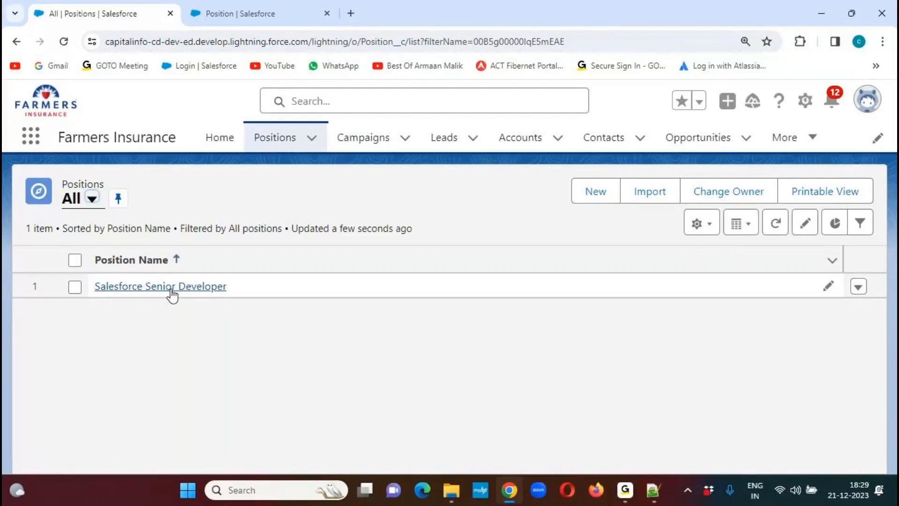
left_click_drag(96, 300, 216, 295)
left_click_drag(254, 266, 606, 270)
left_click_drag(671, 271, 717, 269)
left_click_drag(772, 268, 858, 271)
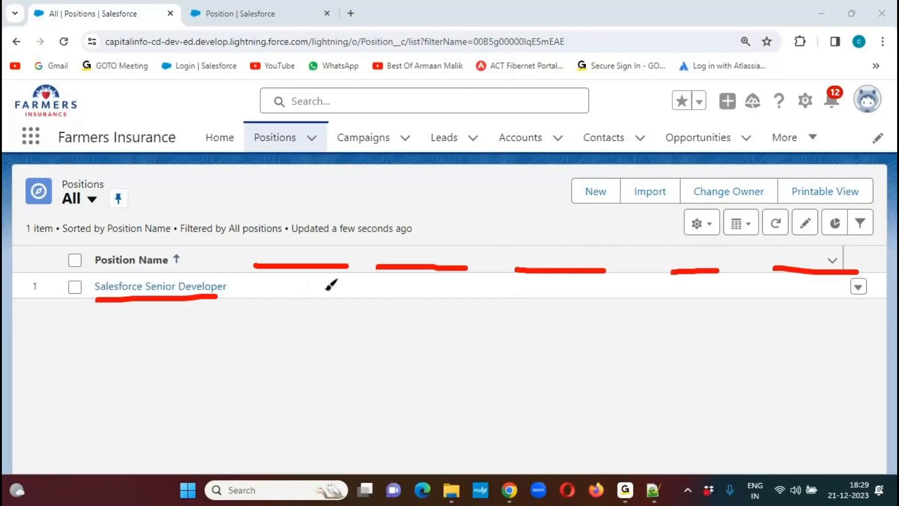
mouse_move(714, 213)
left_mouse_down()
mouse_move(711, 201)
mouse_move(687, 240)
mouse_move(720, 236)
mouse_move(719, 174)
left_mouse_up()
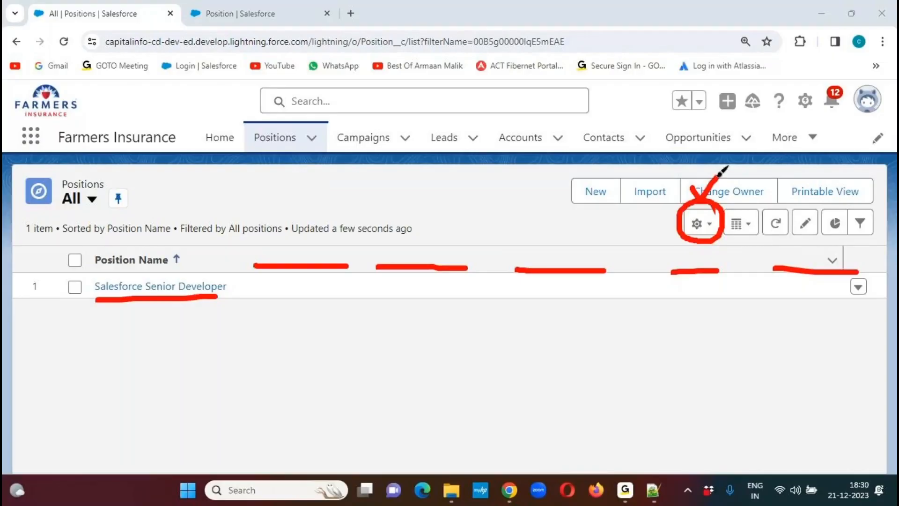
left_click(607, 27)
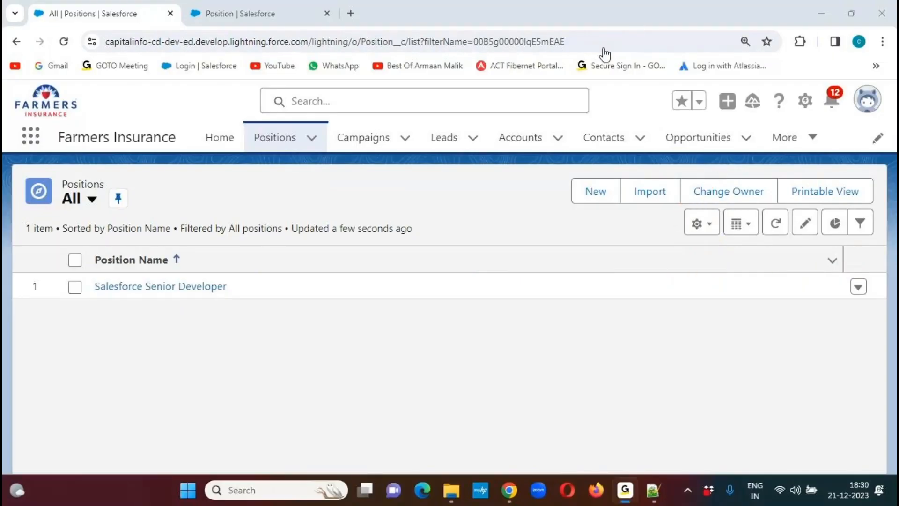
- Open the displayed-fields selection of the All list view and add Position ID, Location and Position Status to the visible fields
left_click(698, 230)
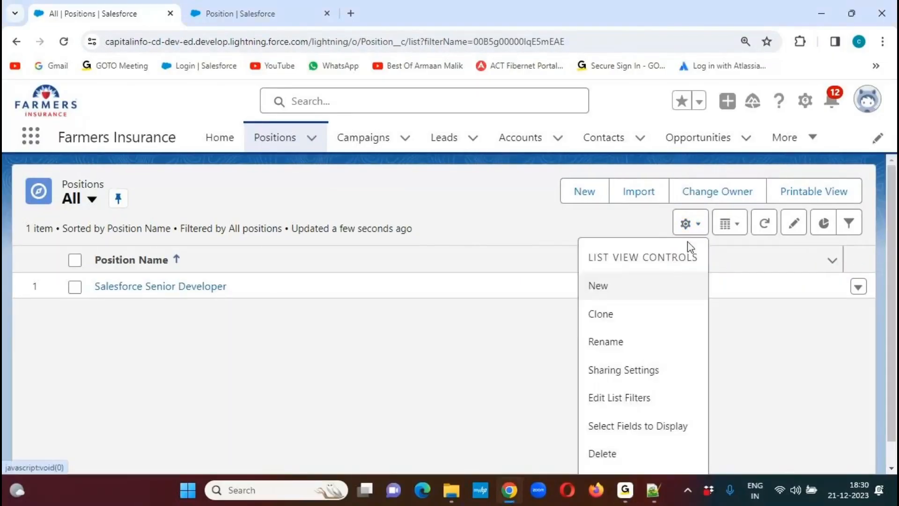
left_click(627, 433)
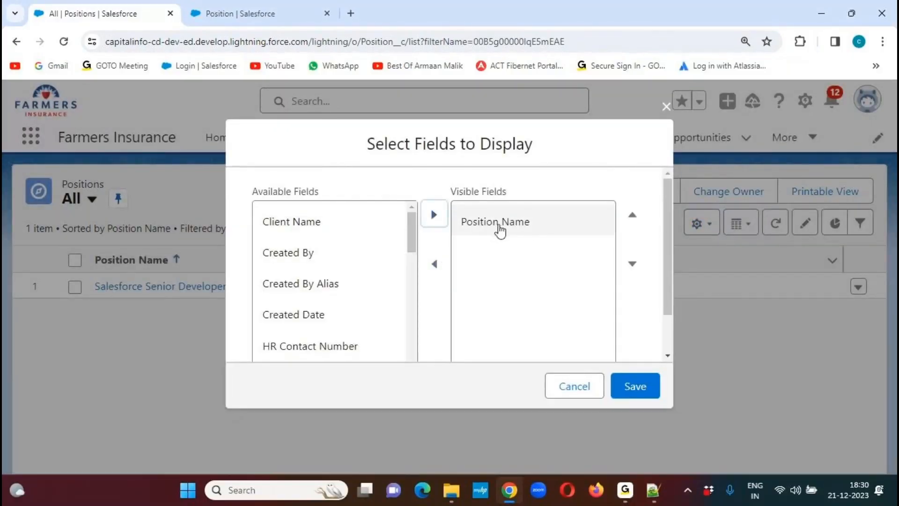
left_click_drag(413, 234, 410, 346)
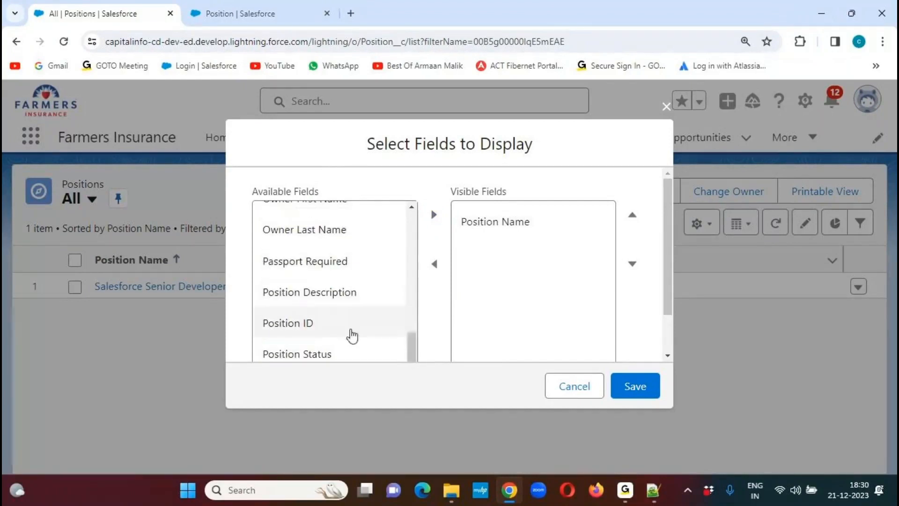
left_click(352, 332)
left_click(435, 215)
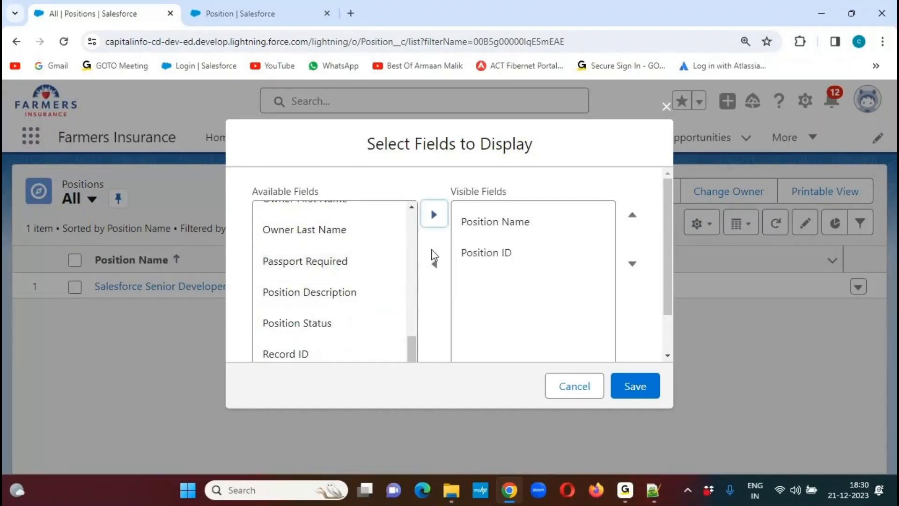
mouse_move(411, 350)
left_mouse_down()
mouse_move(410, 282)
mouse_move(412, 352)
left_mouse_up()
left_click(334, 299)
left_click(434, 214)
left_click(332, 325)
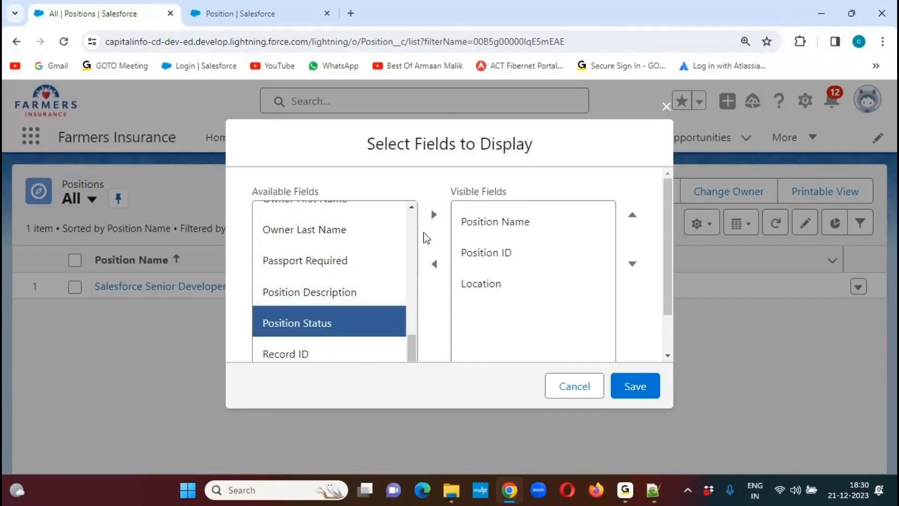
left_click(434, 216)
- Add Maximum Budget, Milestone Date and Number Of Vacancies to the list view's visible fields
left_click_drag(412, 351, 417, 295)
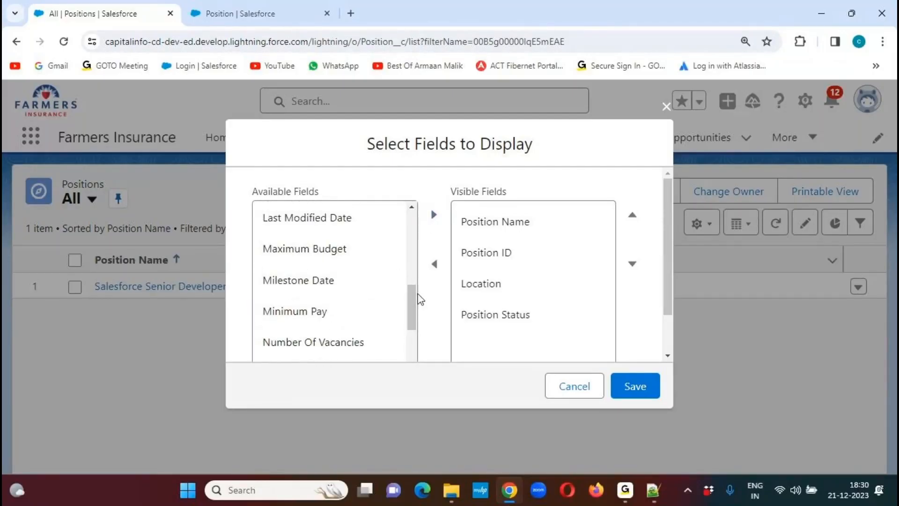
left_click(326, 258)
left_click(434, 215)
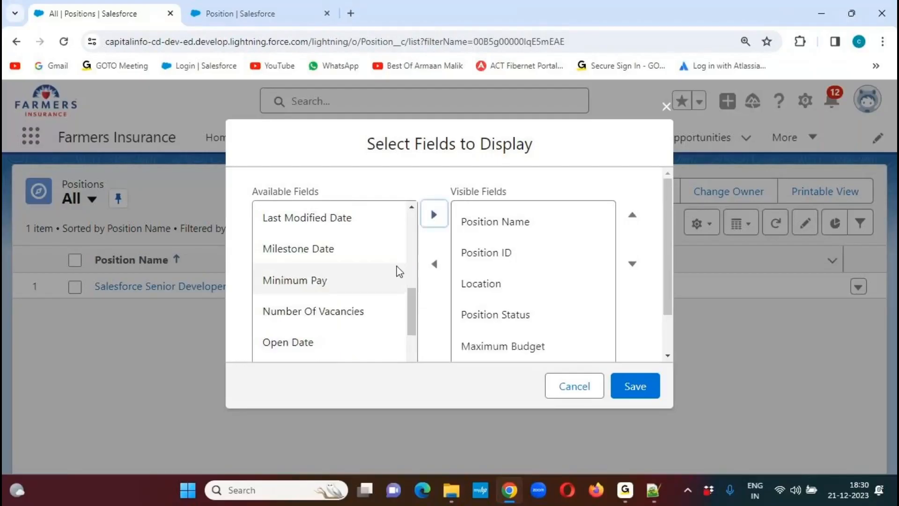
left_click(362, 247)
left_click(434, 214)
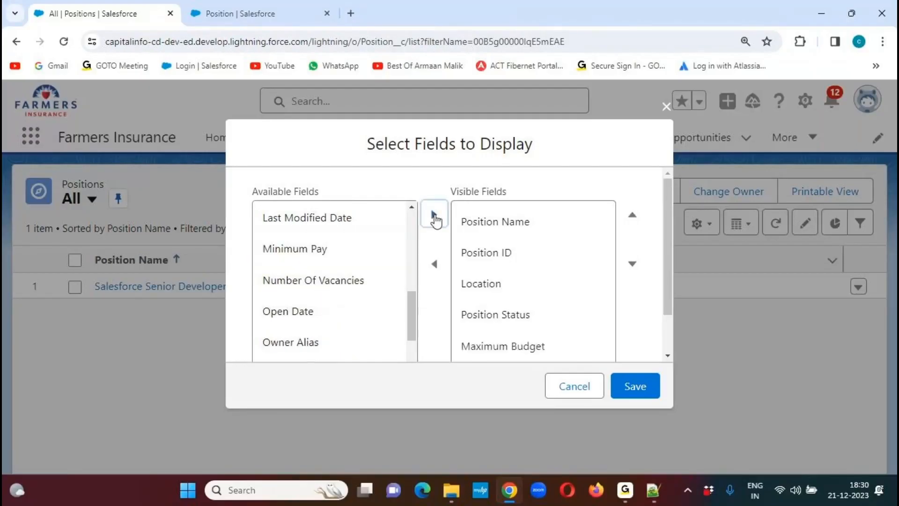
left_click(340, 284)
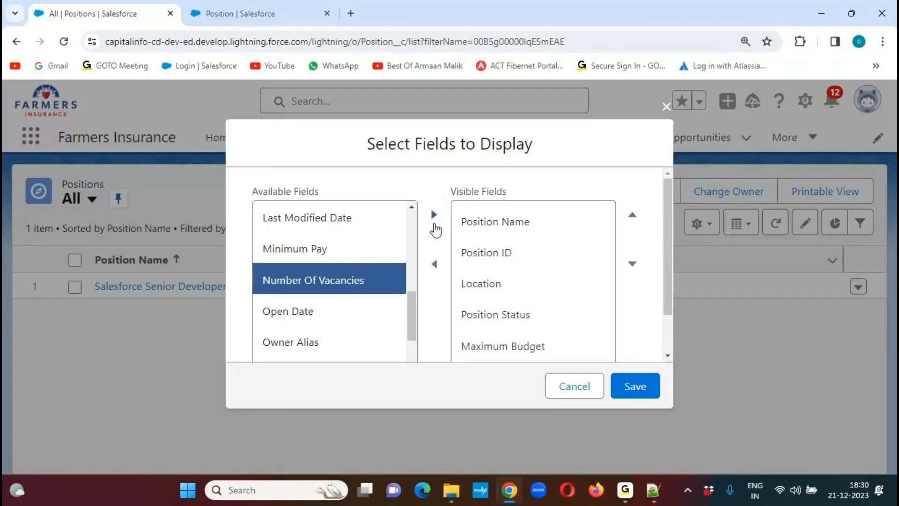
left_click(434, 214)
- Add HR Contact Number and Job Type to the visible fields and save the field selection
left_click_drag(412, 319, 417, 257)
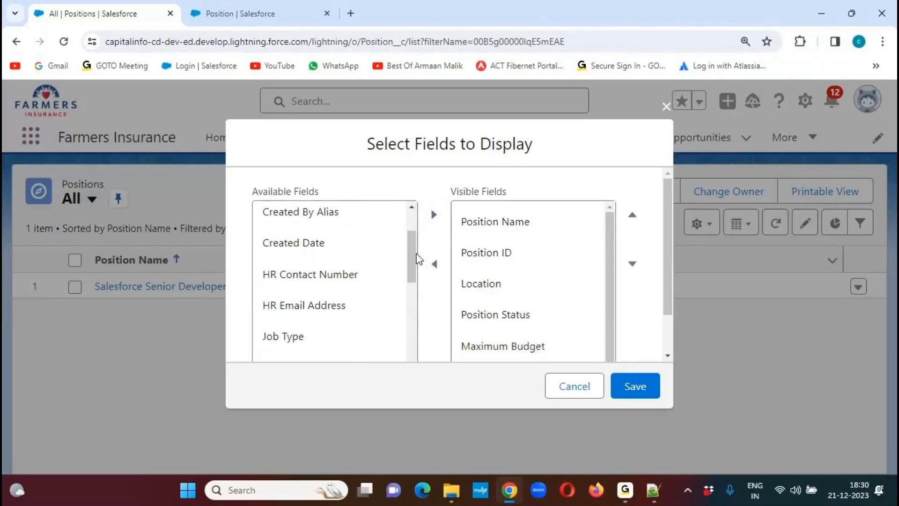
left_click(327, 279)
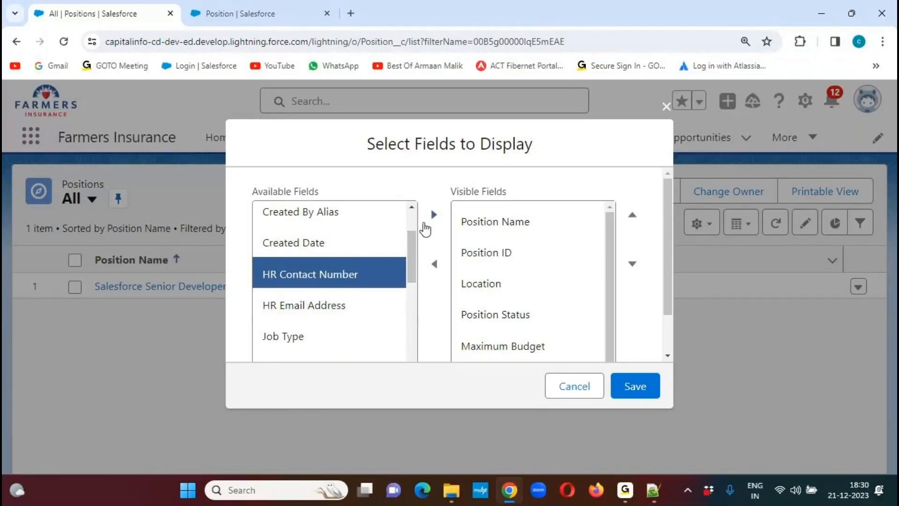
left_click(435, 216)
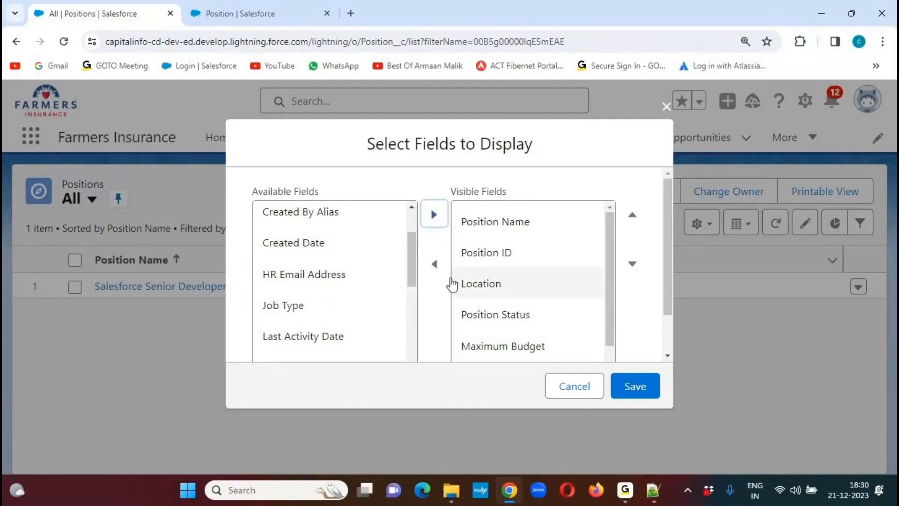
left_click_drag(417, 255, 307, 255)
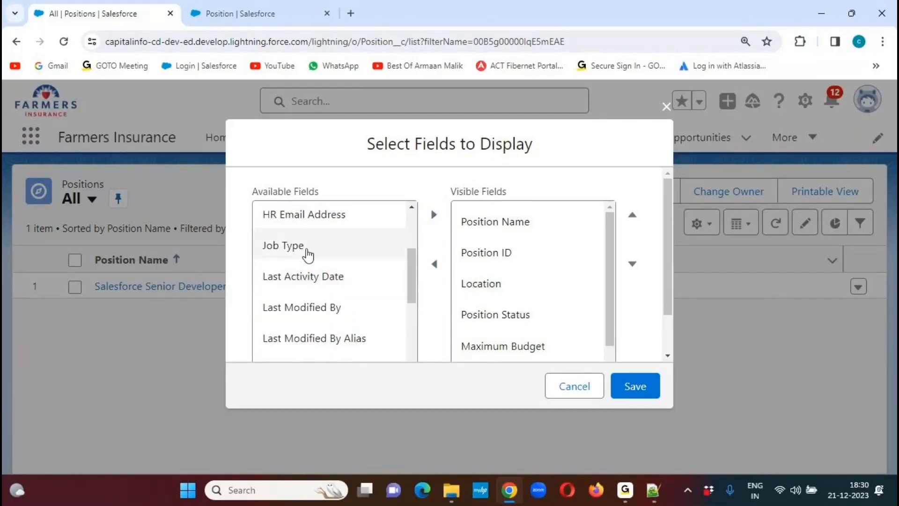
left_click(357, 248)
left_click(433, 215)
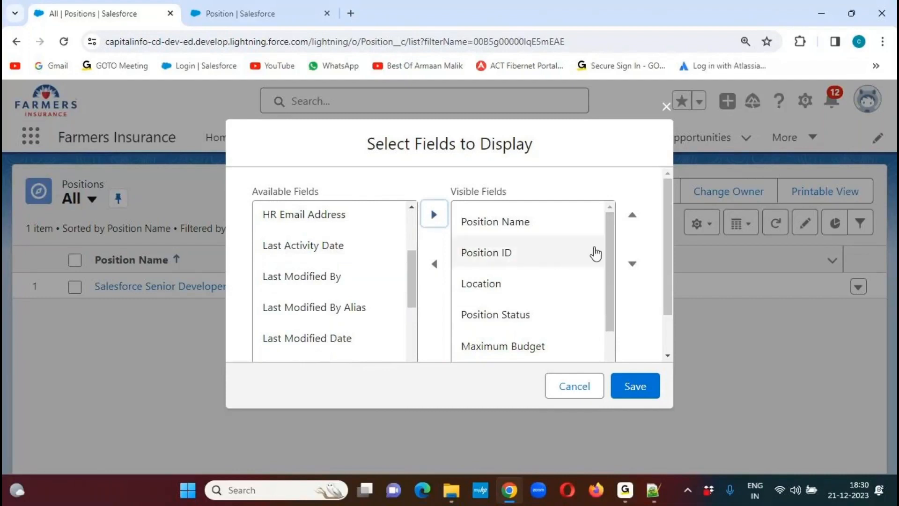
mouse_move(610, 234)
left_mouse_down()
mouse_move(608, 299)
mouse_move(612, 228)
left_mouse_up()
left_click(636, 386)
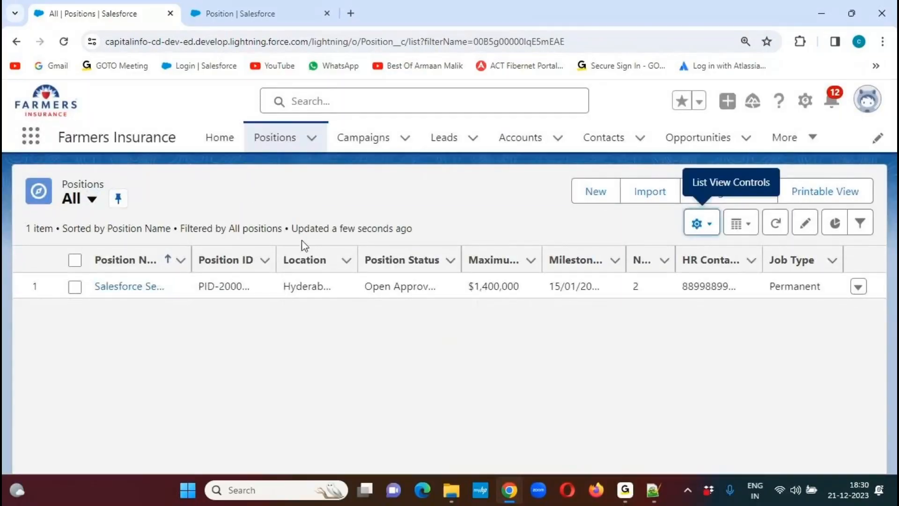
- Widen the HR Contact Number, Location, Position Status, Position ID and Position Name columns of the Positions list
left_click_drag(760, 256, 773, 256)
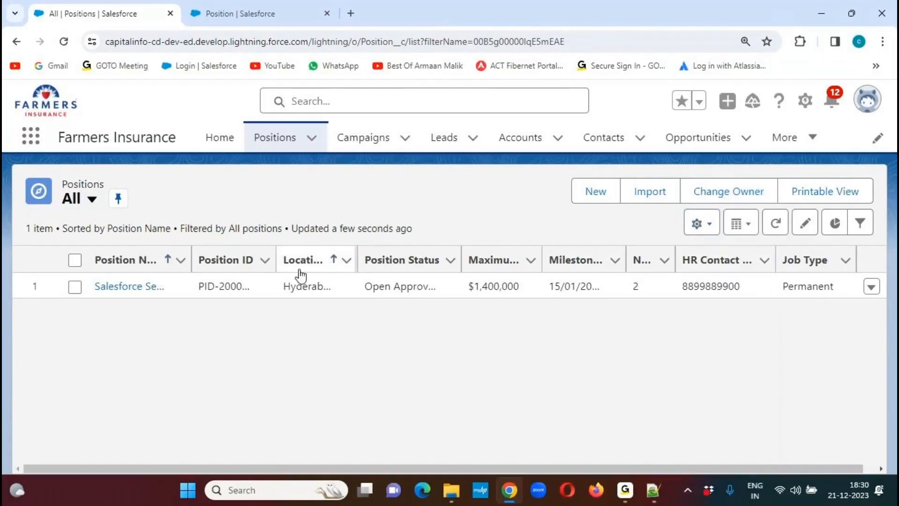
left_click_drag(356, 250, 378, 249)
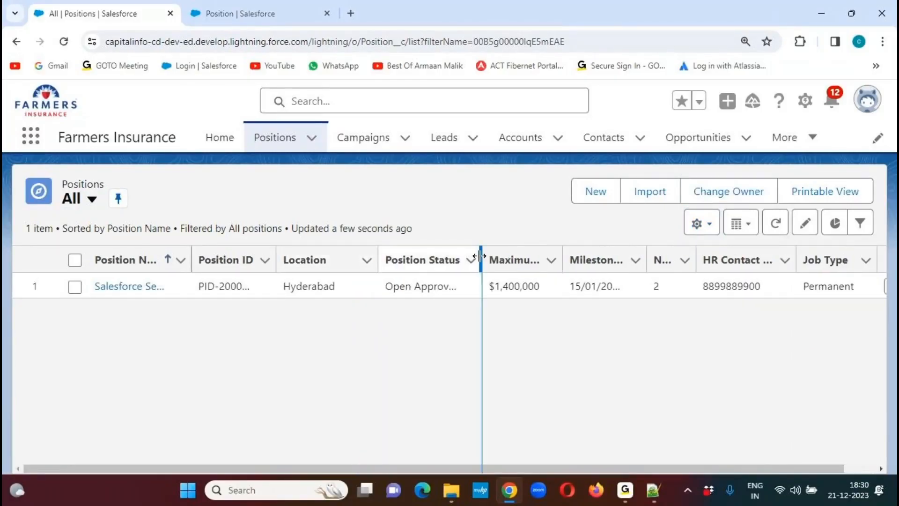
left_click_drag(482, 255, 496, 255)
left_click_drag(276, 255, 292, 255)
left_click_drag(182, 259, 193, 259)
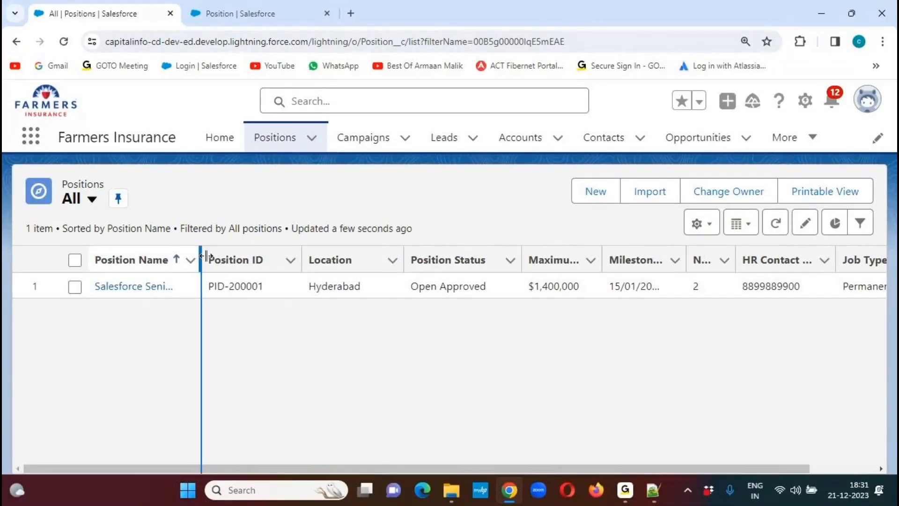
left_click_drag(202, 254, 236, 257)
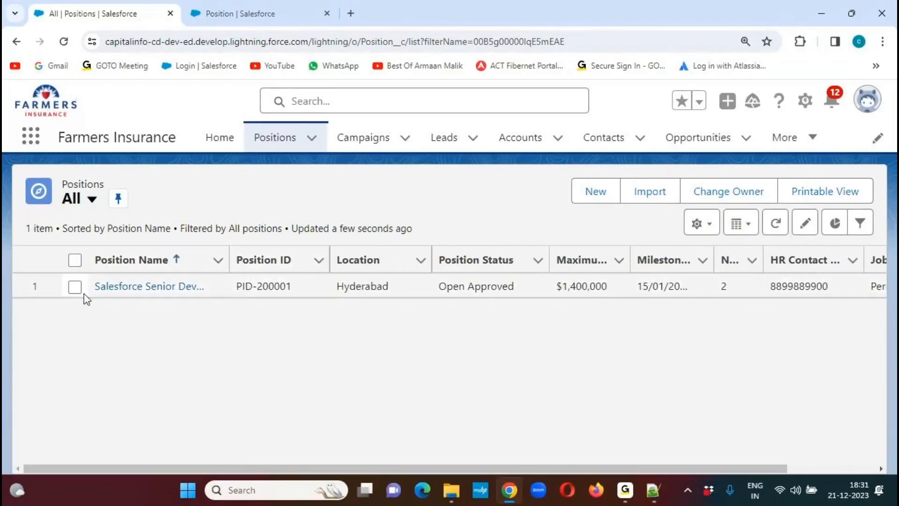
left_click_drag(664, 467, 516, 454)
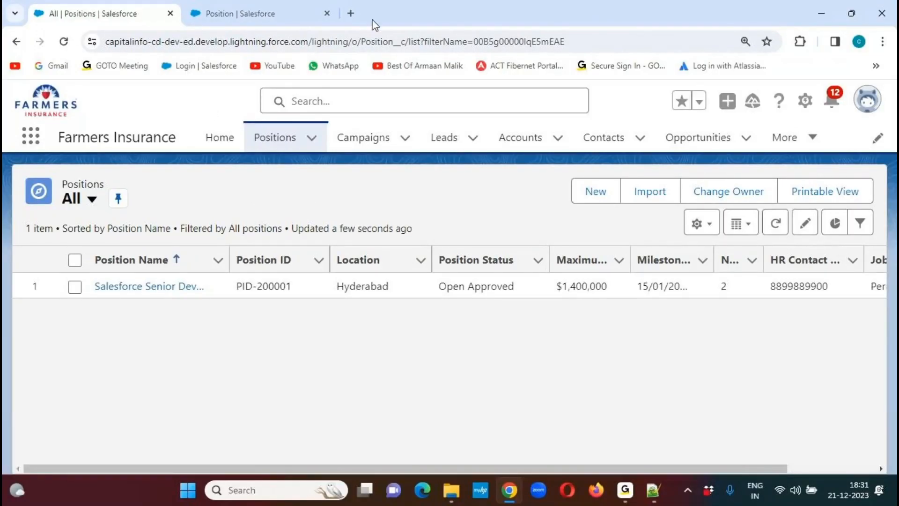
- Close the extra browser page holding the Position object's setup
left_click(436, 27)
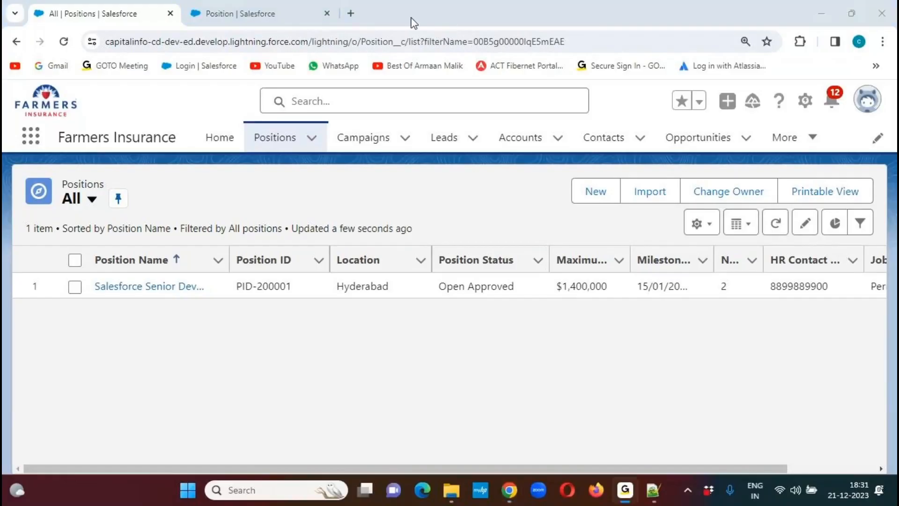
left_click(176, 106)
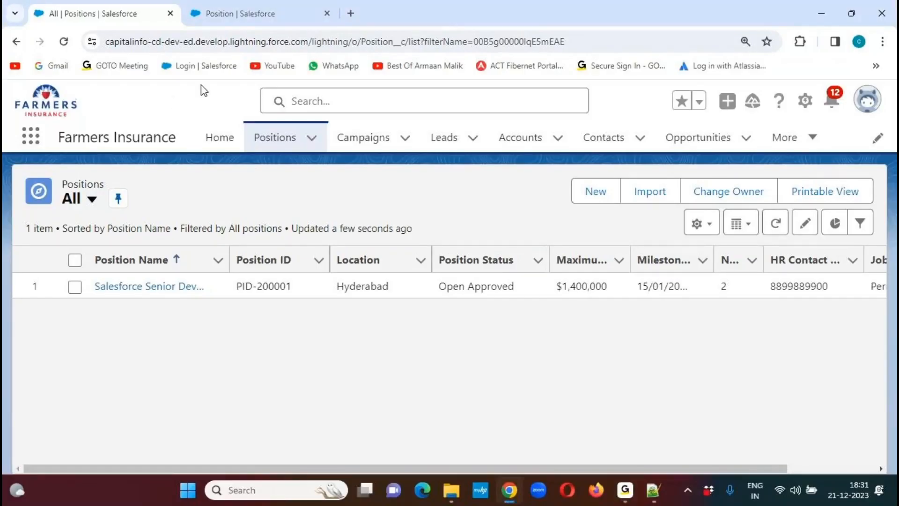
left_click(327, 15)
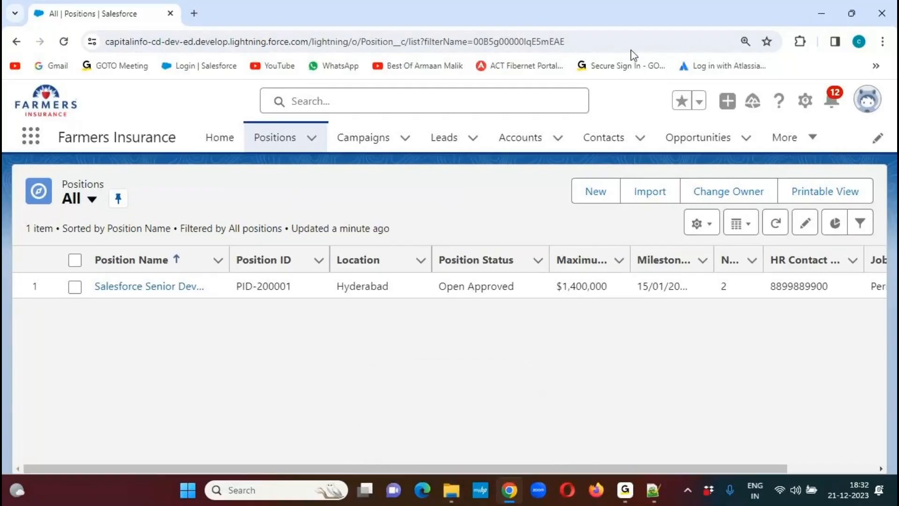
- Switch to Notepad++ and review the Position object's field requirements in Salesforce CRM Notes.txt
left_click(646, 23)
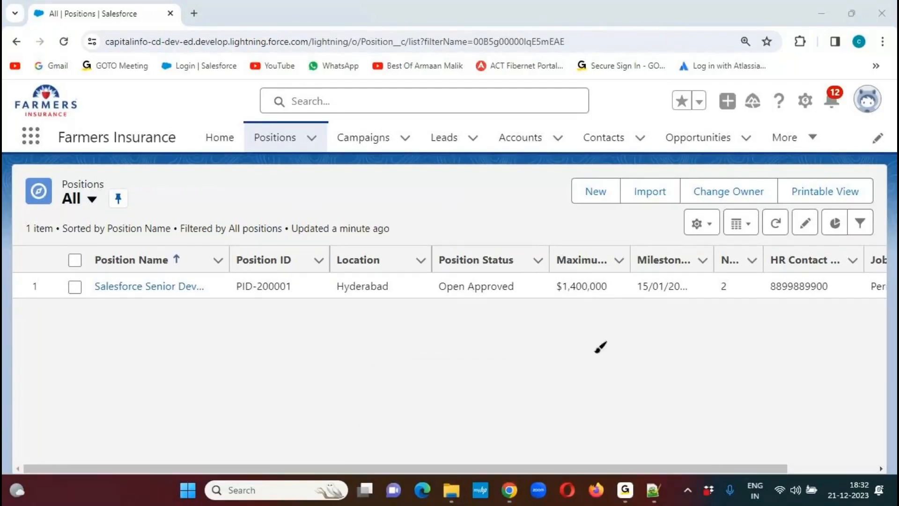
left_click(656, 497)
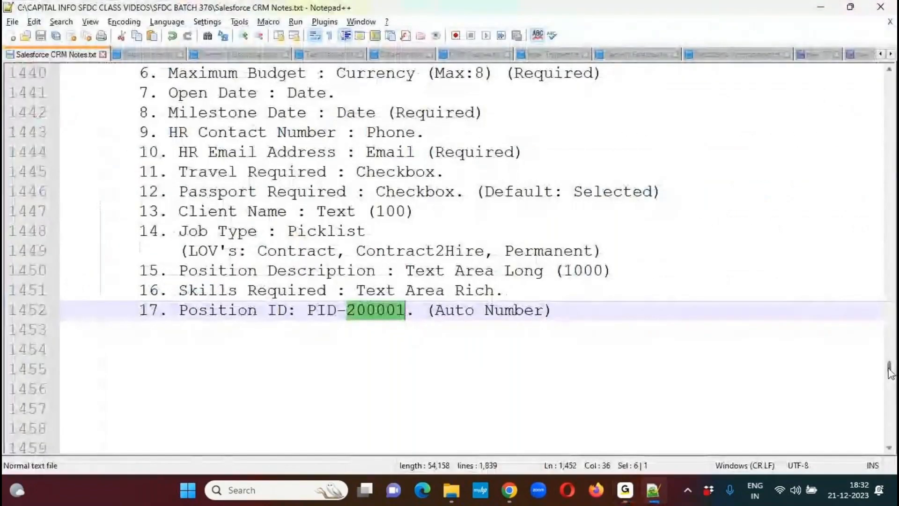
left_click_drag(888, 369, 889, 370)
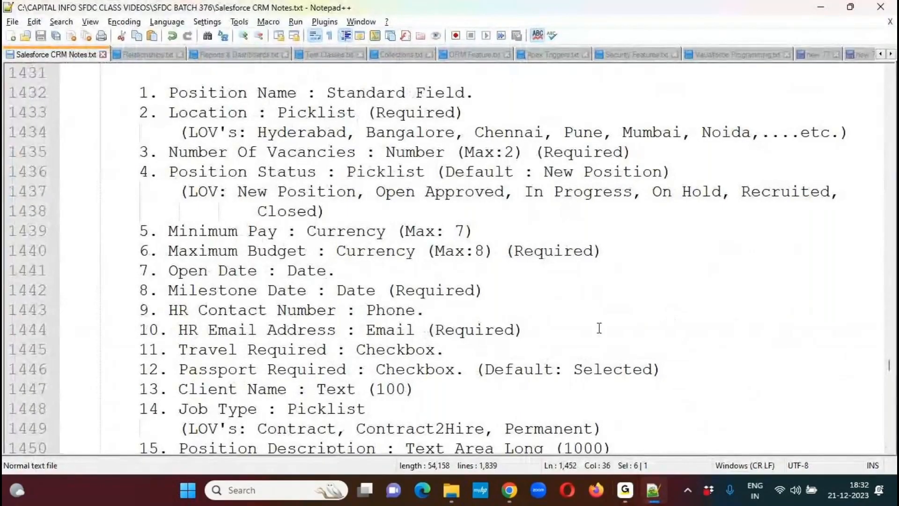
- Open the Customer Demographics PDF from the SFDC BATCH 376 folder in Microsoft Edge, decline the default-browser offer and enlarge the document
mouse_move(451, 490)
left_click(450, 432)
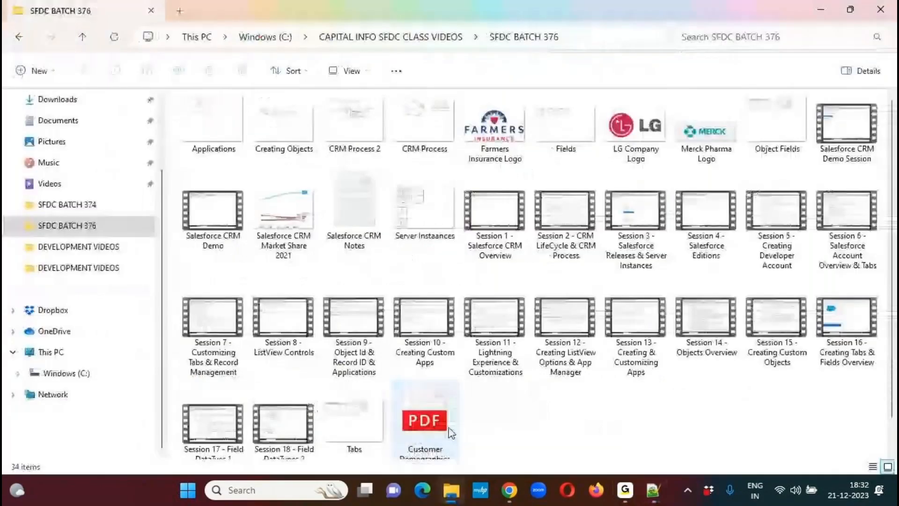
left_click(445, 426)
double_click(424, 392)
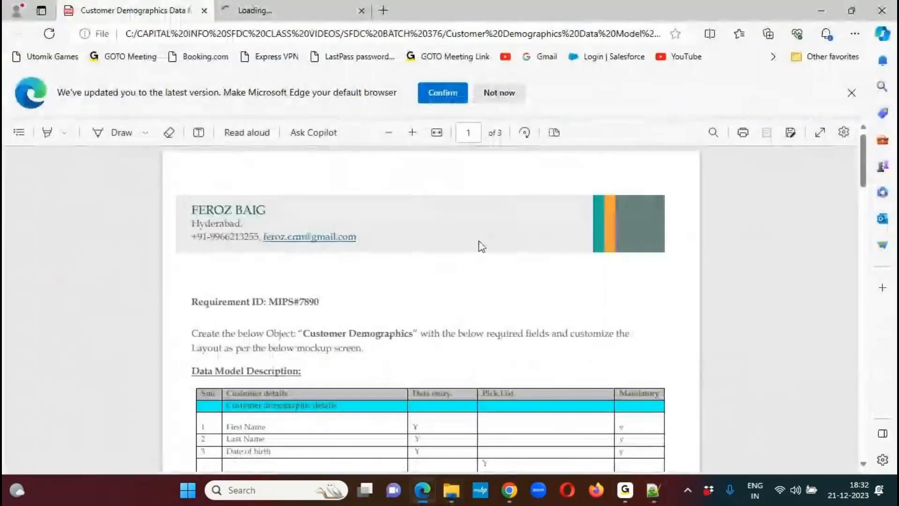
left_click(499, 93)
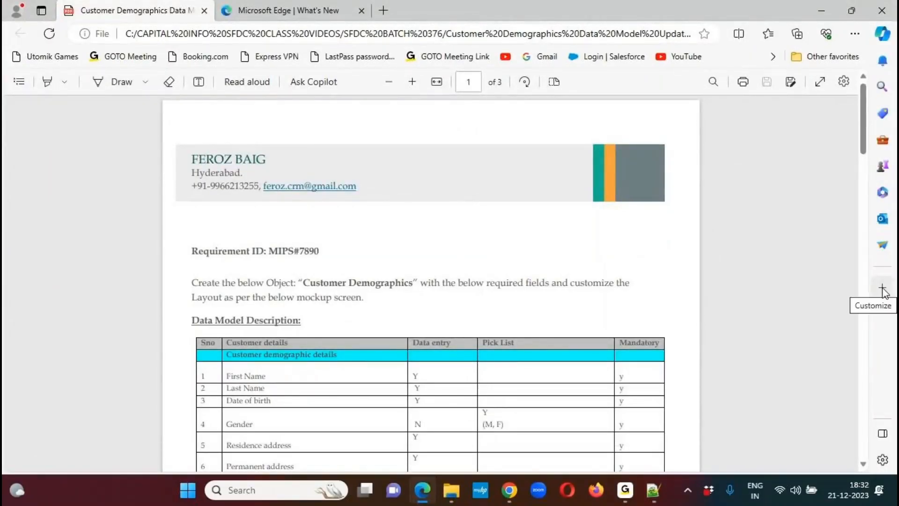
left_click(413, 82)
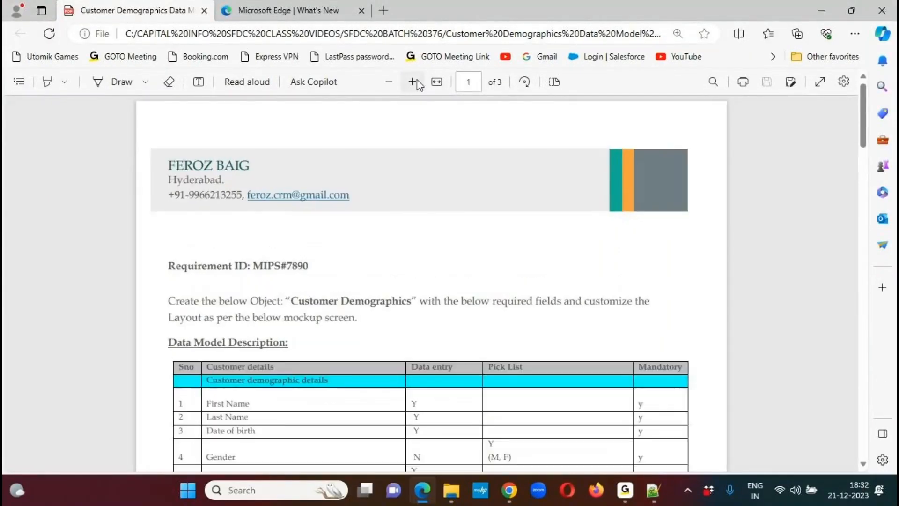
- Draw a red box around the requirement ID MIPS#7890 and add a tick mark beside it
left_click(416, 81)
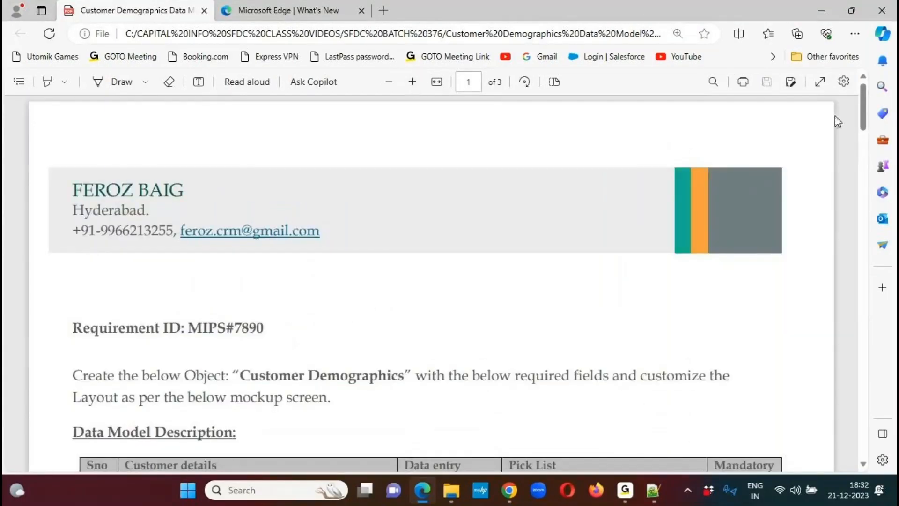
scroll(835, 115, "down", 5)
scroll(796, 94, "up", 1)
left_click(658, 18)
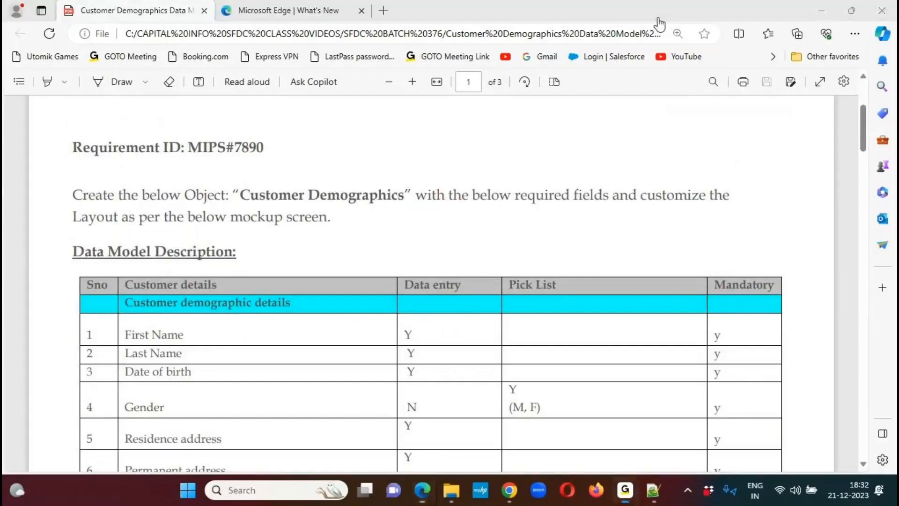
mouse_move(184, 162)
left_mouse_down()
mouse_move(281, 150)
mouse_move(246, 132)
mouse_move(183, 166)
left_mouse_up()
mouse_move(282, 149)
left_mouse_down()
mouse_move(288, 157)
mouse_move(331, 137)
left_mouse_up()
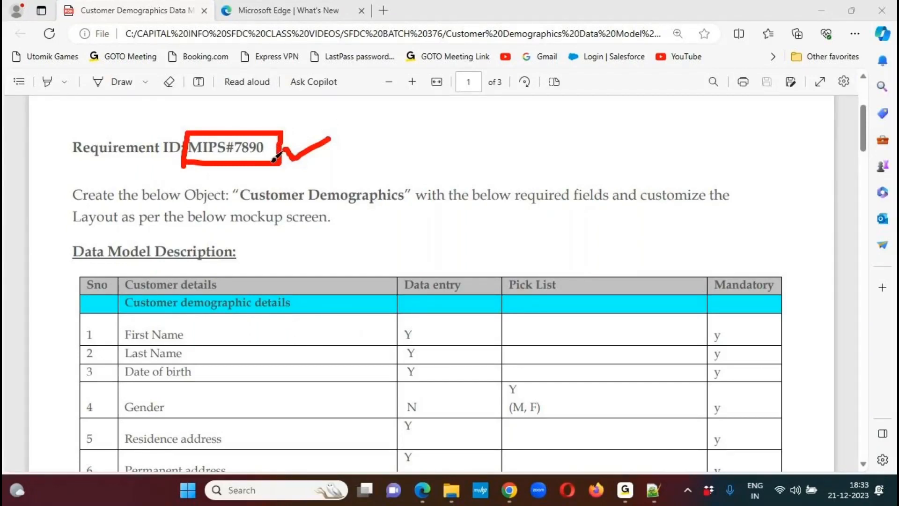
- Handwrite JIRA with an arrow leading to ALM above the requirement text, and underline both words
mouse_move(487, 121)
left_mouse_down()
mouse_move(471, 143)
mouse_move(490, 121)
mouse_move(505, 139)
mouse_move(514, 131)
left_mouse_up()
mouse_move(515, 112)
left_mouse_down()
mouse_move(528, 136)
mouse_move(538, 104)
mouse_move(557, 125)
mouse_move(544, 114)
mouse_move(553, 120)
left_mouse_up()
left_click_drag(495, 164, 562, 136)
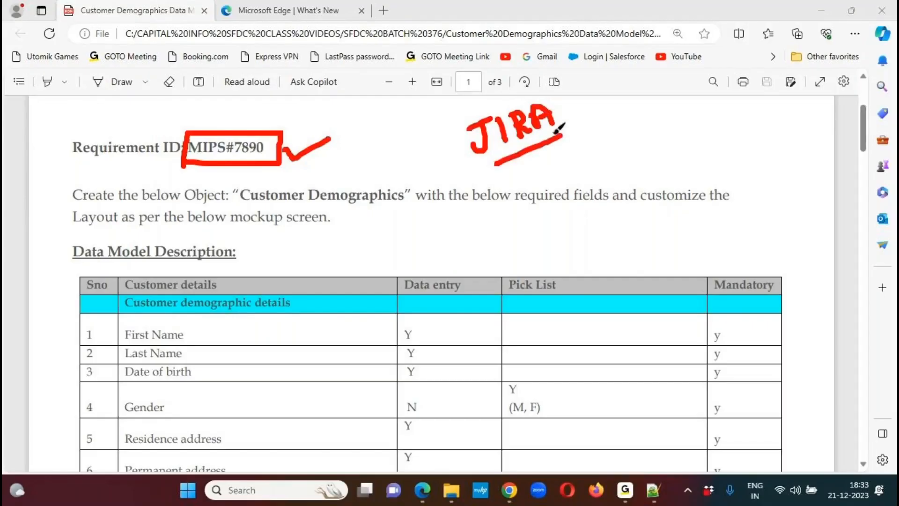
mouse_move(566, 123)
left_mouse_down()
mouse_move(639, 124)
mouse_move(633, 137)
mouse_move(673, 117)
mouse_move(681, 134)
mouse_move(674, 122)
mouse_move(691, 132)
mouse_move(725, 123)
mouse_move(732, 85)
mouse_move(751, 109)
left_mouse_up()
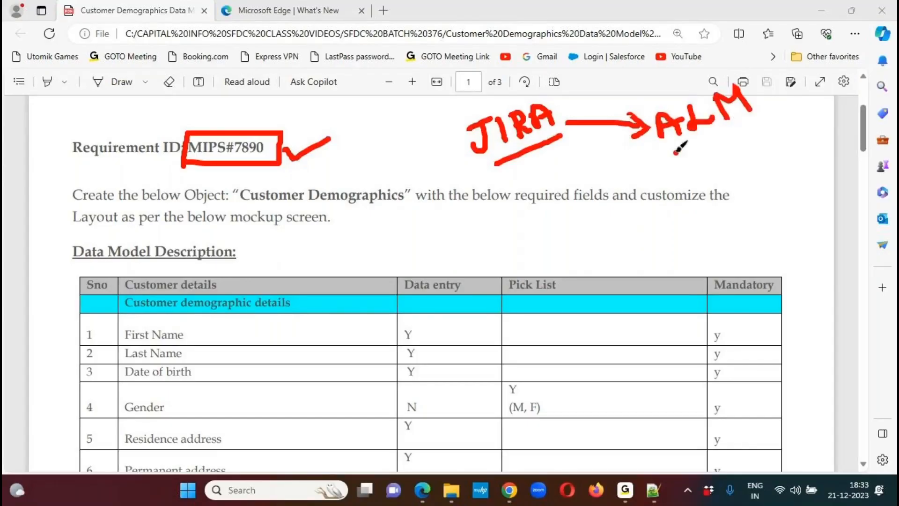
left_click_drag(674, 159, 752, 110)
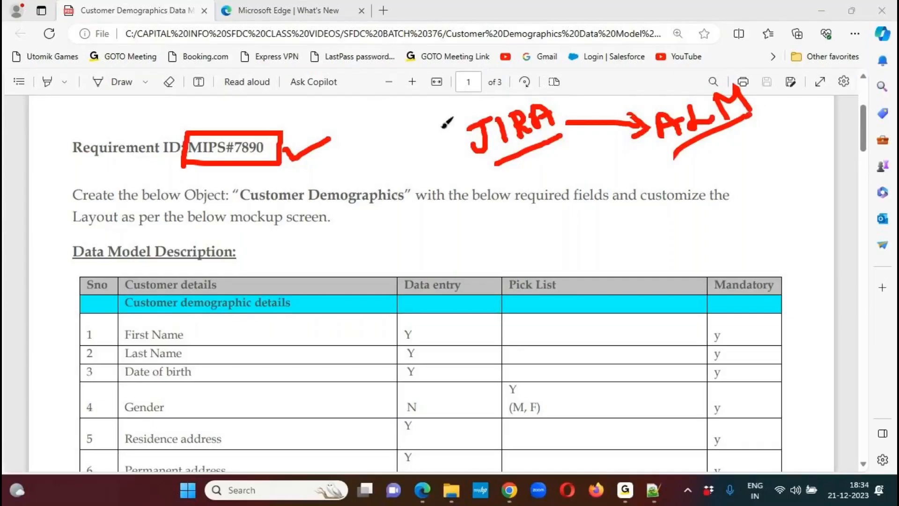
- Underline both parts of the requirement ID MIPS#7890, then clear all the drawn markings
left_click_drag(183, 165, 280, 169)
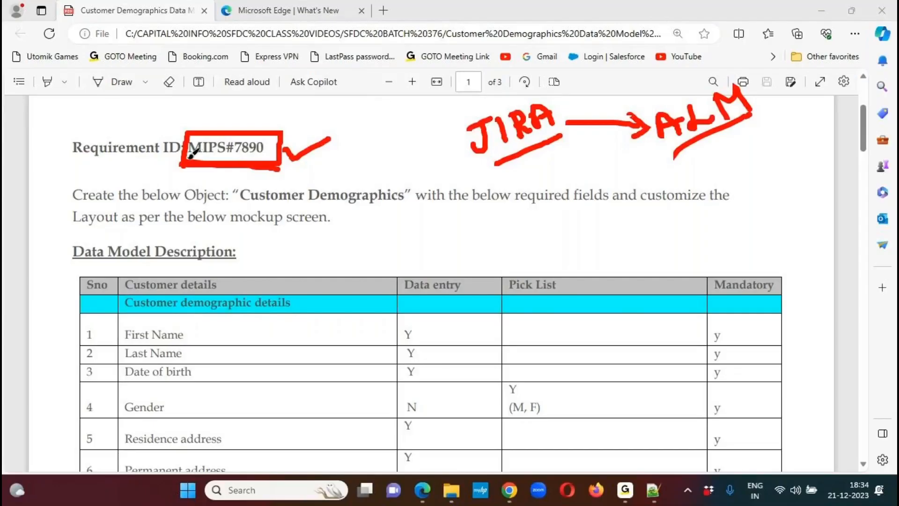
left_click_drag(235, 159, 277, 158)
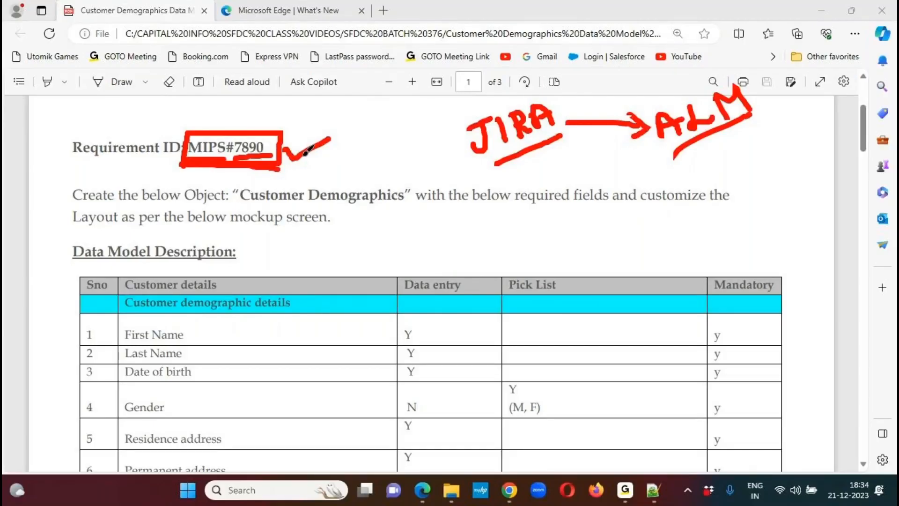
left_click(650, 20)
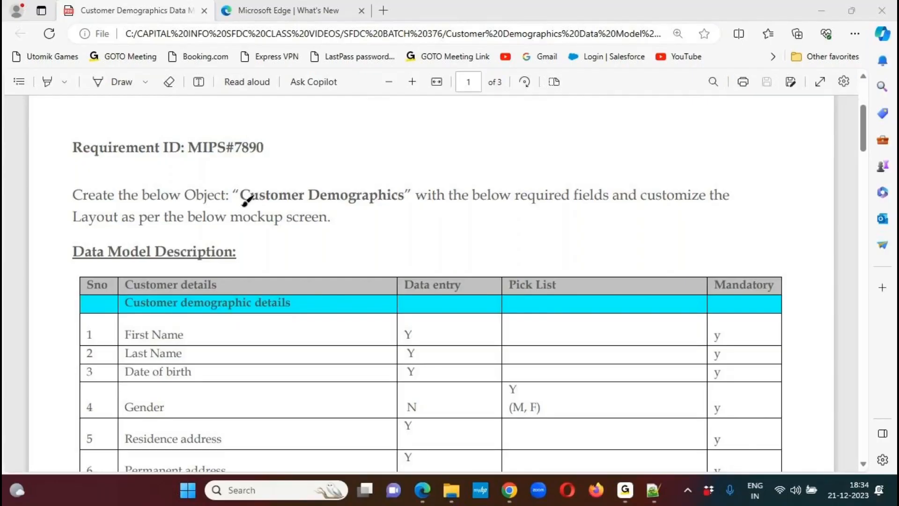
- Underline the instruction to create the Customer Demographics object with required fields and a mockup-based layout, then clear the underlines
left_click_drag(74, 203, 408, 202)
left_click_drag(487, 208, 731, 205)
left_click_drag(73, 235, 353, 234)
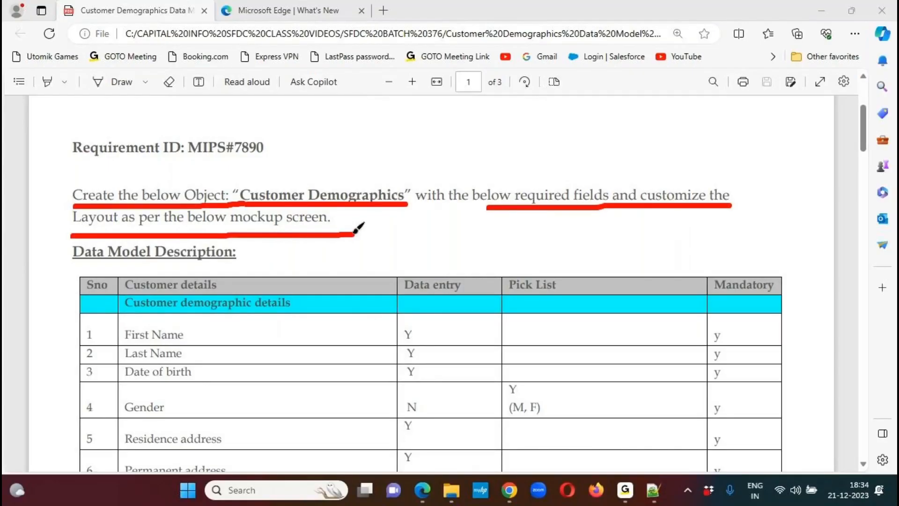
left_click(654, 17)
- Highlight the object name Customer Demographics in the requirement sentence for reading, then deselect it
left_click_drag(240, 195, 398, 195)
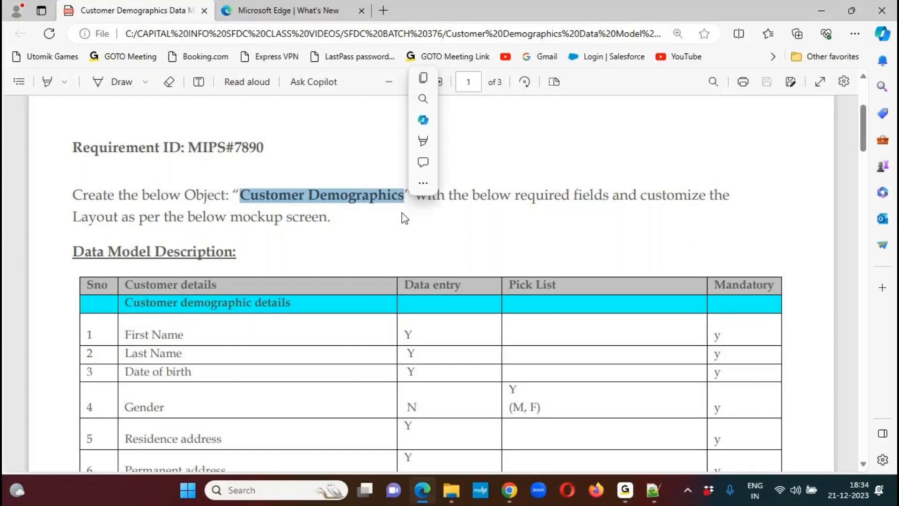
left_click(394, 196)
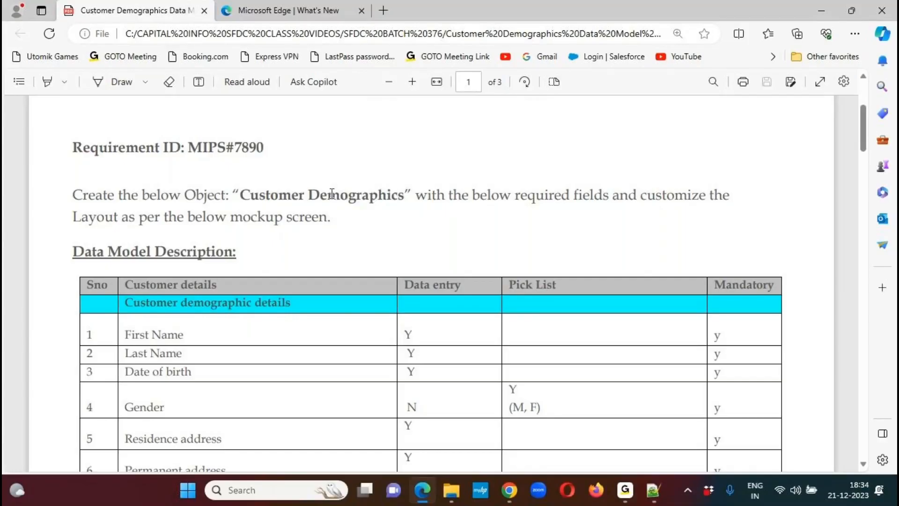
left_click_drag(241, 194, 396, 193)
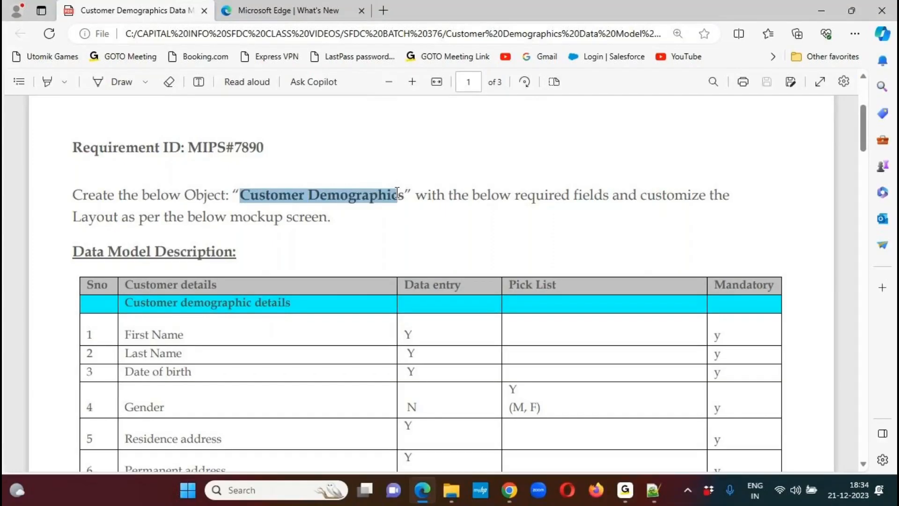
left_click(334, 209)
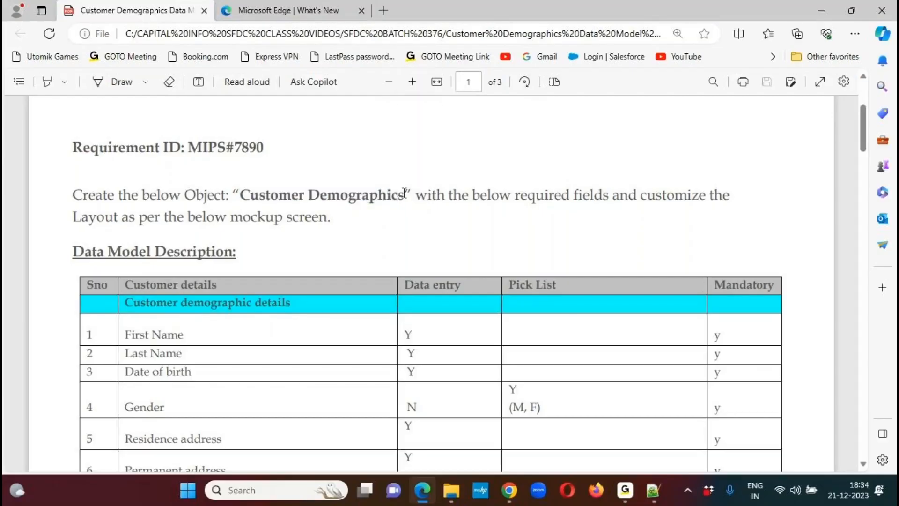
left_click_drag(405, 194, 241, 196)
left_click(345, 231)
- Go to the data model table and highlight the Data Model Description heading for reading
mouse_move(865, 129)
left_mouse_down()
mouse_move(863, 148)
mouse_move(864, 140)
left_mouse_up()
left_click_drag(74, 133, 244, 131)
left_click(232, 243)
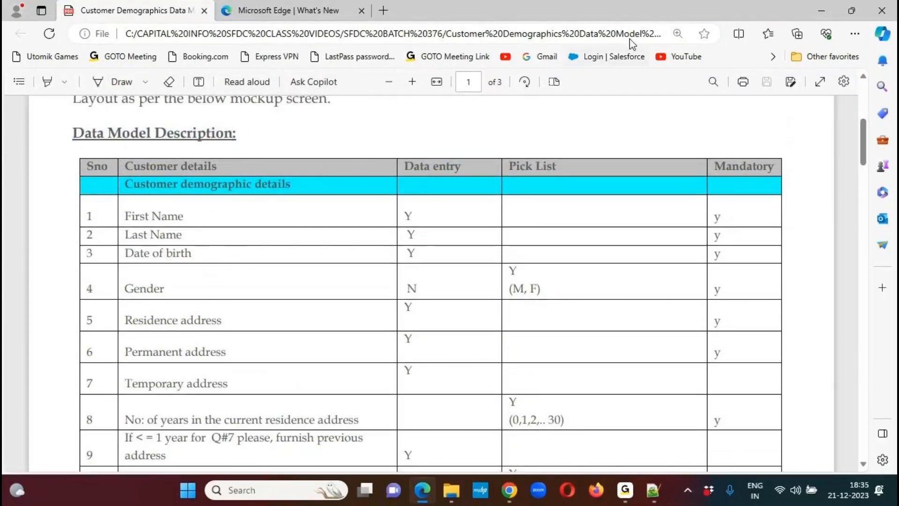
- Circle the field names listed under Customer details in the data model table, then clear the circle
left_click(655, 20)
mouse_move(219, 208)
left_mouse_down()
mouse_move(192, 189)
mouse_move(89, 253)
mouse_move(92, 393)
mouse_move(133, 477)
mouse_move(327, 475)
mouse_move(369, 286)
mouse_move(217, 180)
mouse_move(174, 186)
left_mouse_up()
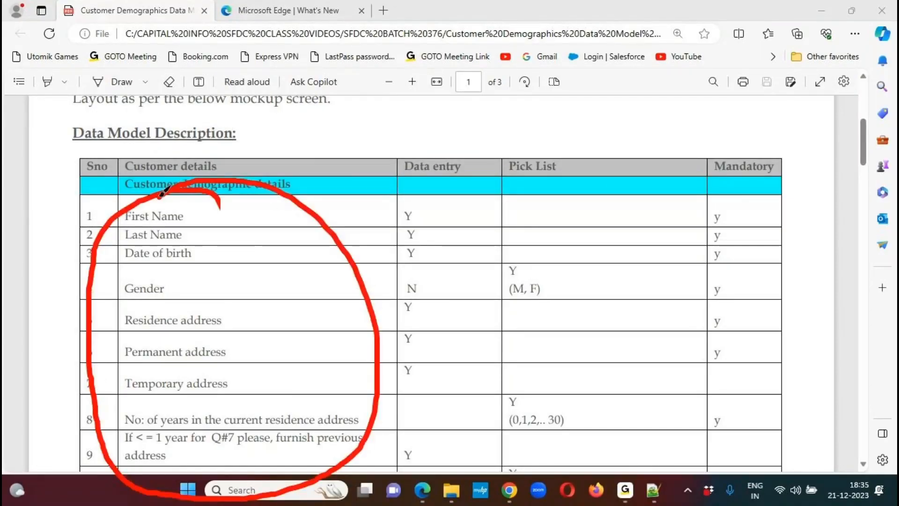
key("Escape")
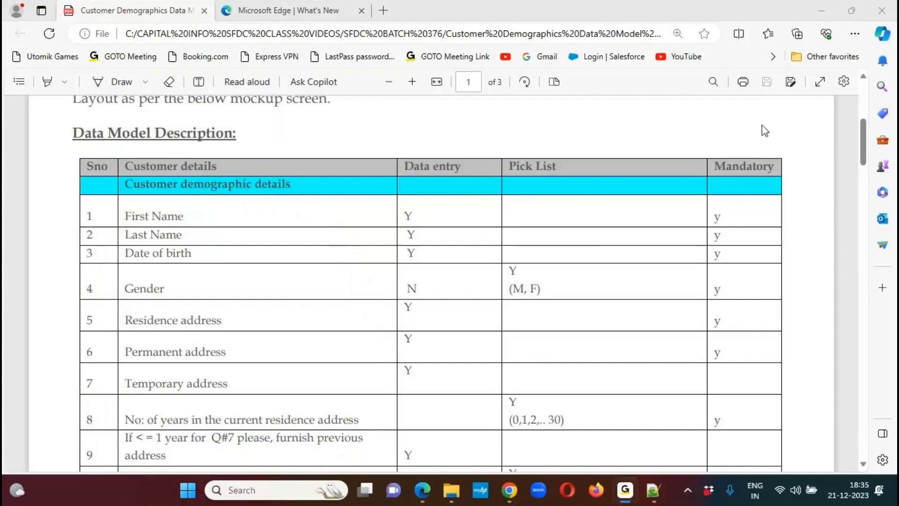
- Look through the field list down to the Mockup Screen section and return to the table's start
left_click_drag(864, 136, 833, 350)
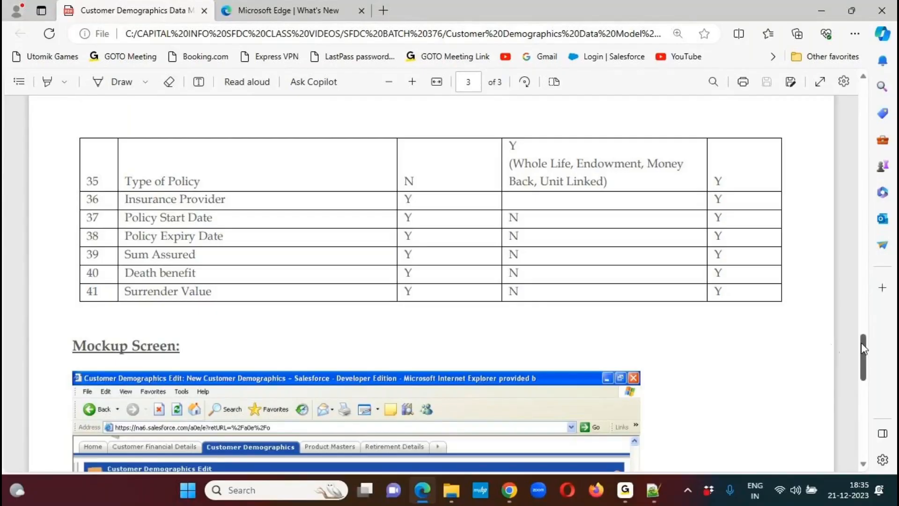
scroll(862, 350, "up", 1)
left_click_drag(862, 350, 857, 143)
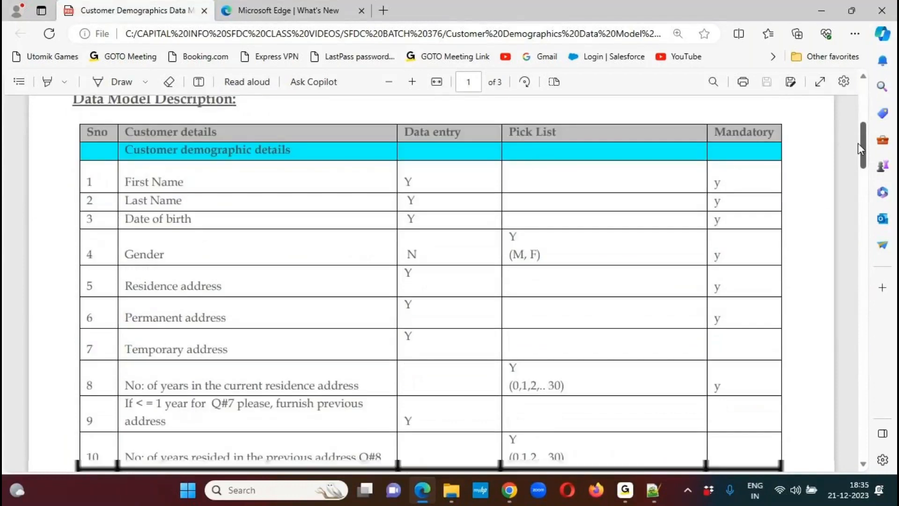
- Circle First Name, the Data entry, Pick List and Mandatory headers and the (M, F) values, tick First Name's mandatory cell, then clear all markings
left_click(656, 29)
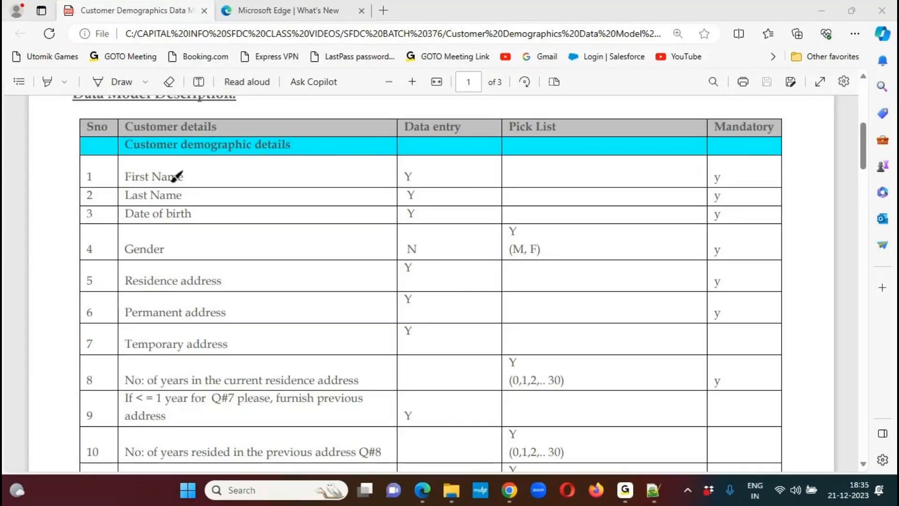
left_click_drag(192, 162, 191, 177)
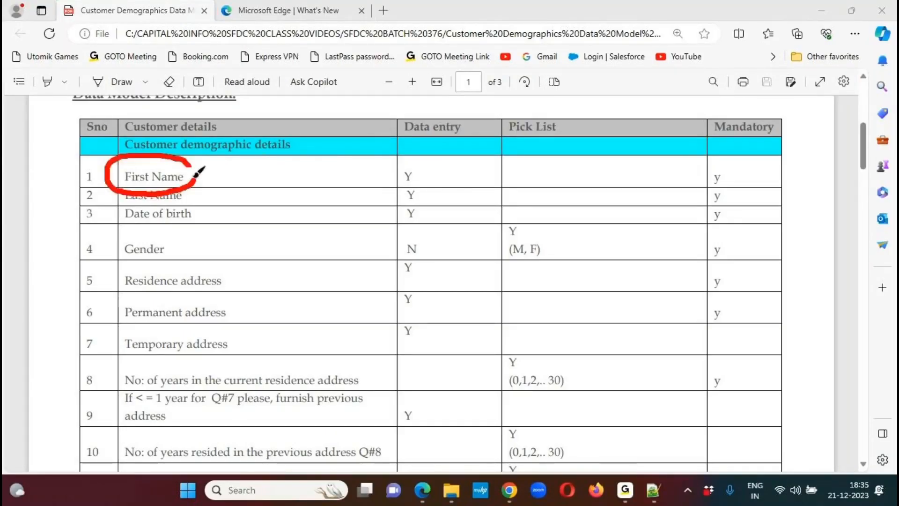
mouse_move(463, 121)
left_mouse_down()
mouse_move(433, 109)
mouse_move(394, 132)
mouse_move(427, 137)
mouse_move(473, 120)
mouse_move(464, 114)
left_mouse_up()
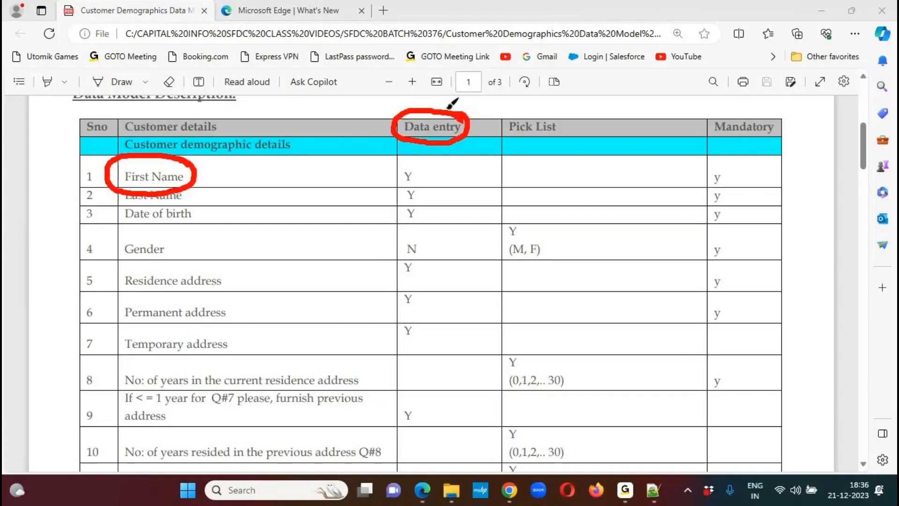
mouse_move(576, 123)
left_mouse_down()
mouse_move(523, 109)
mouse_move(500, 121)
mouse_move(525, 150)
mouse_move(573, 106)
mouse_move(558, 105)
left_mouse_up()
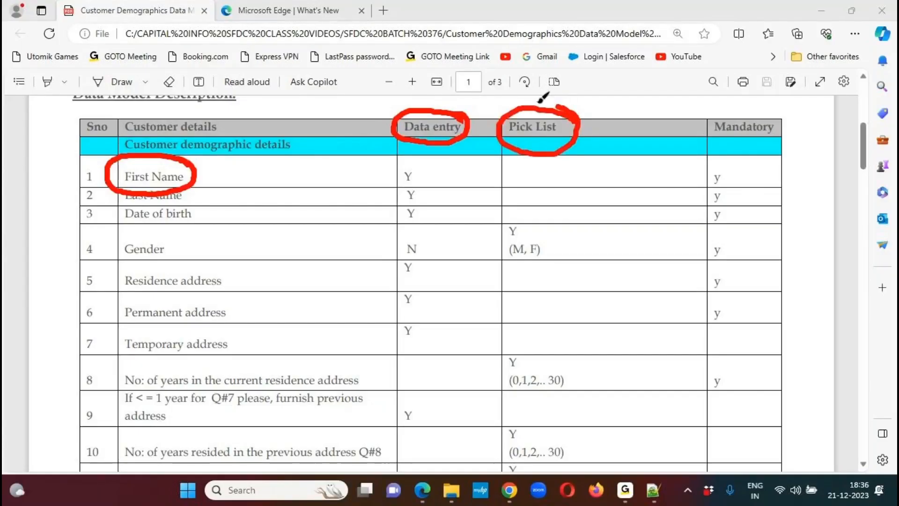
mouse_move(559, 239)
left_mouse_down()
mouse_move(511, 217)
mouse_move(497, 237)
mouse_move(578, 227)
mouse_move(541, 220)
left_mouse_up()
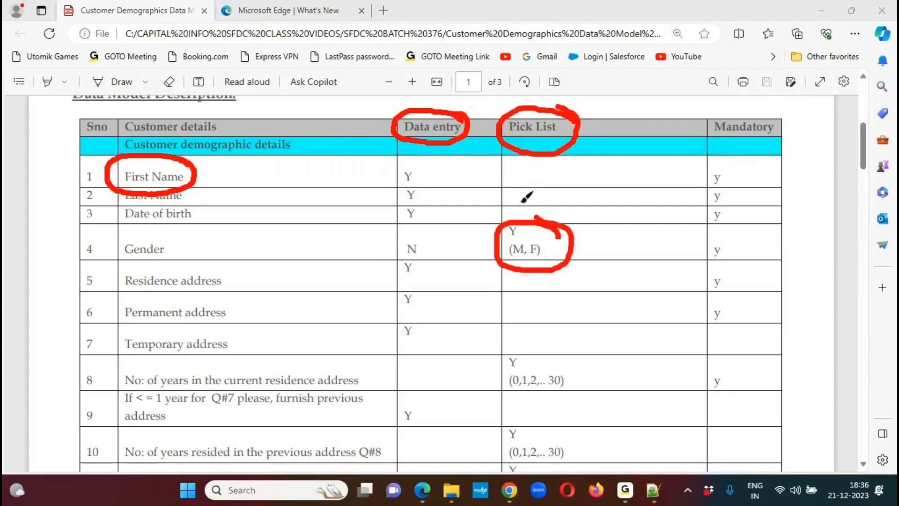
mouse_move(775, 112)
left_mouse_down()
mouse_move(710, 106)
mouse_move(705, 127)
mouse_move(739, 148)
mouse_move(778, 132)
mouse_move(777, 112)
left_mouse_up()
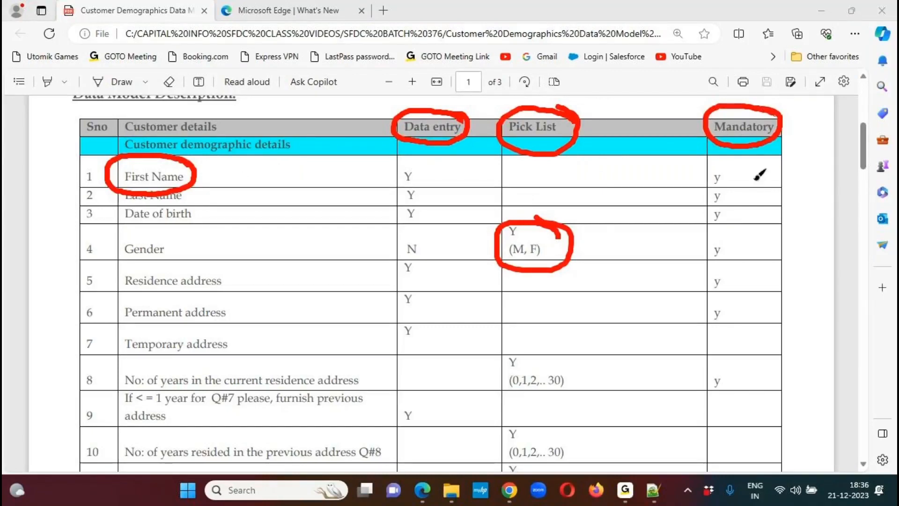
left_click_drag(733, 174, 764, 159)
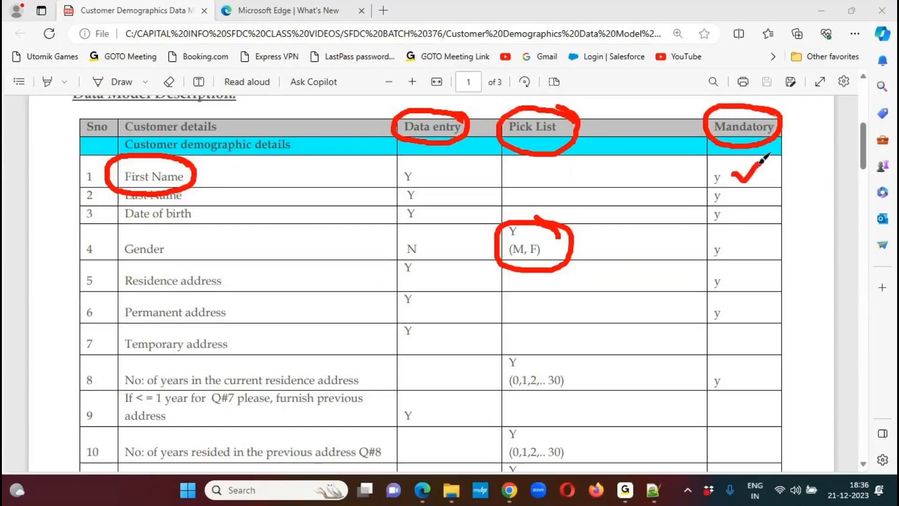
left_click(657, 20)
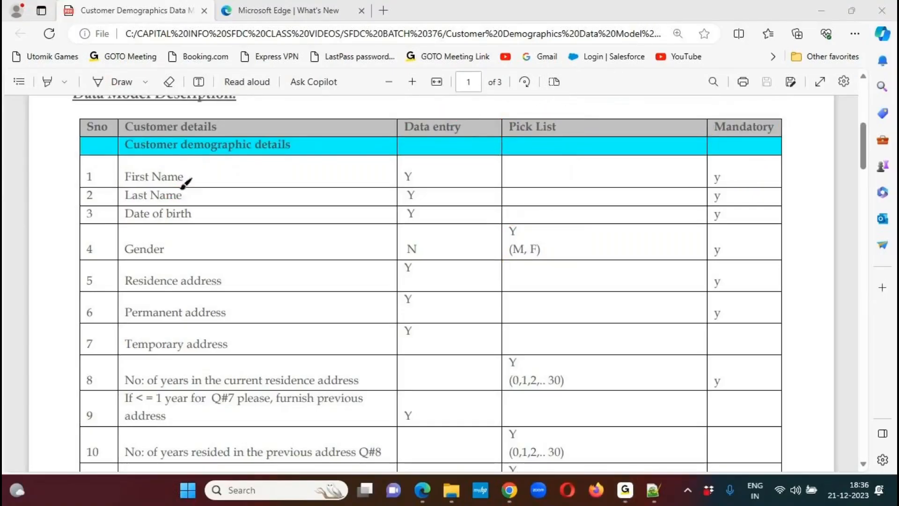
- Underline First Name, circle its data entry Y, annotate it with an underlined handwritten Text, and tick its mandatory cell
left_click_drag(121, 186, 199, 186)
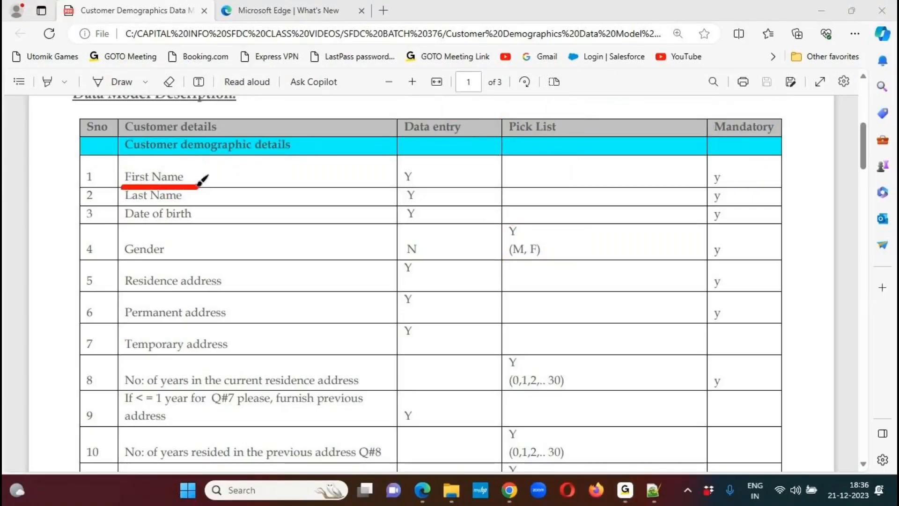
mouse_move(418, 164)
left_mouse_down()
mouse_move(407, 156)
mouse_move(392, 173)
mouse_move(409, 183)
mouse_move(417, 163)
left_mouse_up()
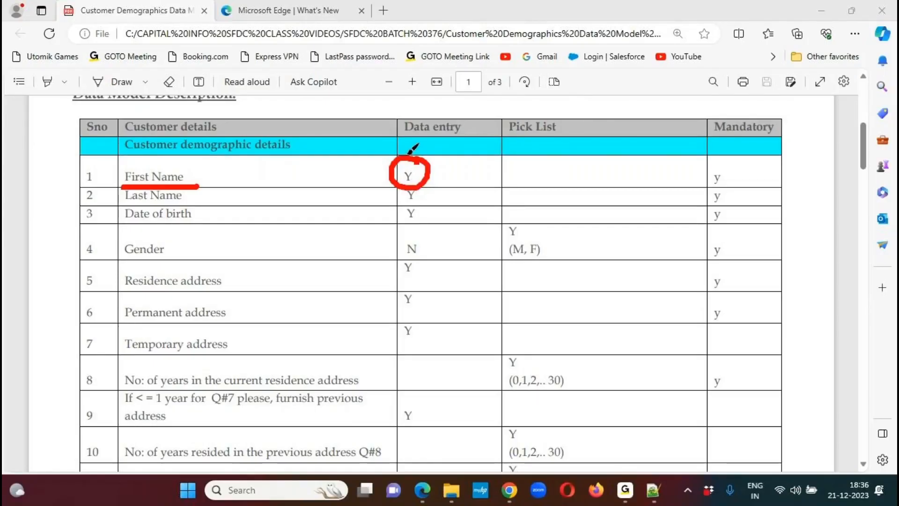
mouse_move(441, 166)
left_mouse_down()
mouse_move(487, 132)
mouse_move(497, 141)
mouse_move(535, 134)
mouse_move(527, 123)
left_mouse_up()
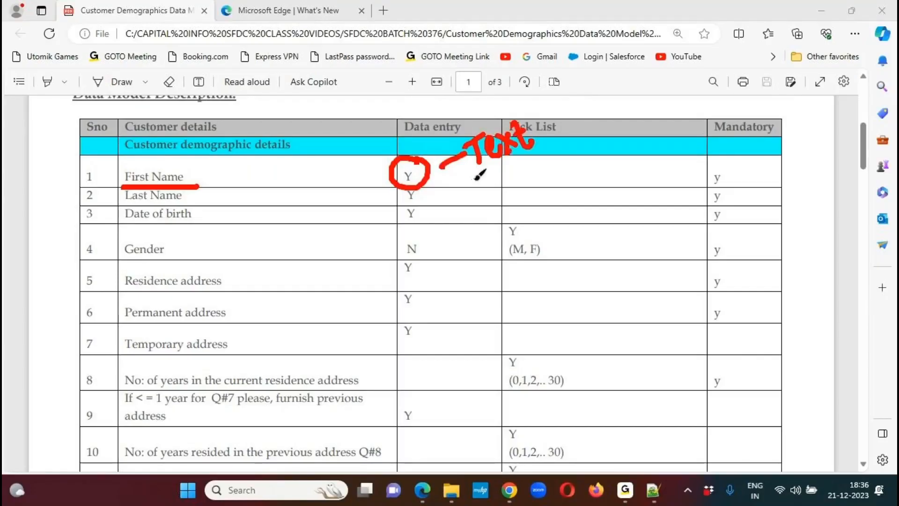
left_click_drag(474, 180, 550, 140)
left_click_drag(728, 174, 757, 158)
- Underline and tick Last Name and Date of birth, mark their data entry cells, and tick Last Name's mandatory cell
mouse_move(122, 206)
left_mouse_down()
mouse_move(205, 203)
mouse_move(230, 184)
left_mouse_up()
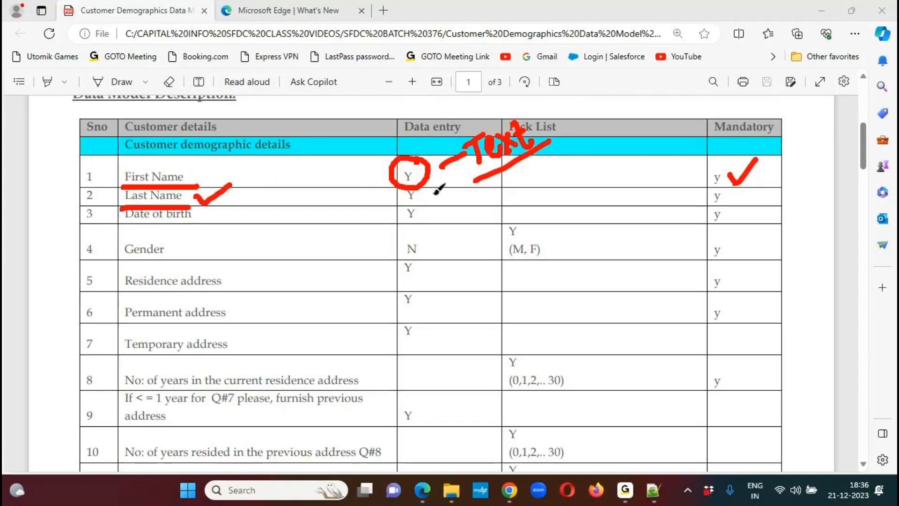
left_click_drag(430, 196, 459, 183)
mouse_move(733, 196)
left_mouse_down()
mouse_move(740, 201)
mouse_move(756, 186)
left_mouse_up()
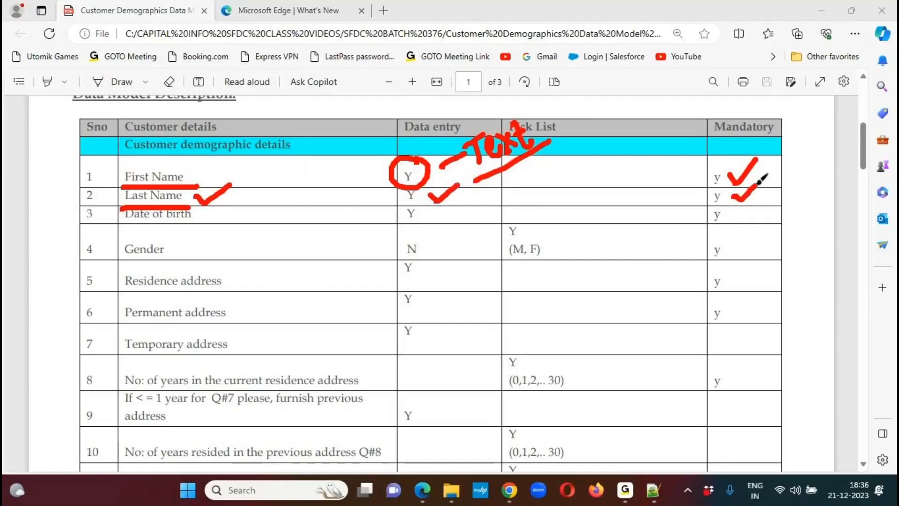
mouse_move(121, 226)
left_mouse_down()
mouse_move(193, 226)
mouse_move(232, 206)
left_mouse_up()
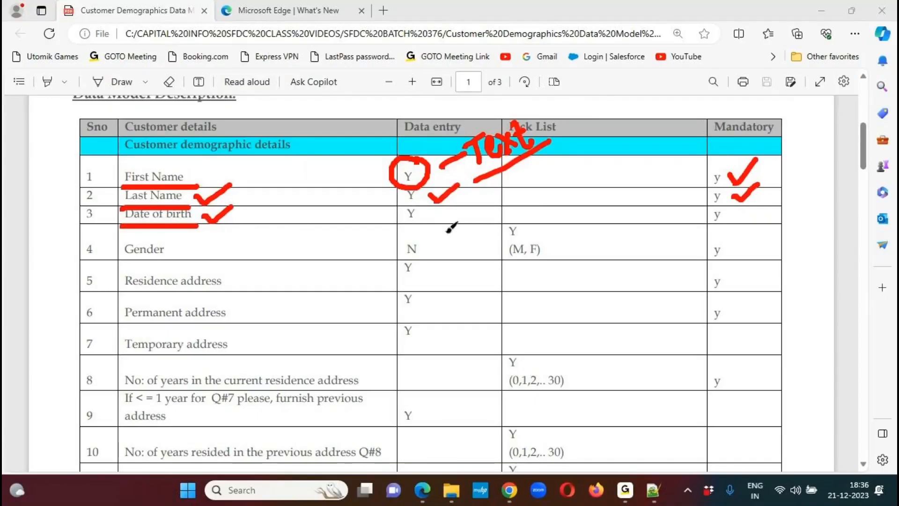
mouse_move(427, 201)
left_mouse_down()
mouse_move(399, 211)
mouse_move(469, 199)
left_mouse_up()
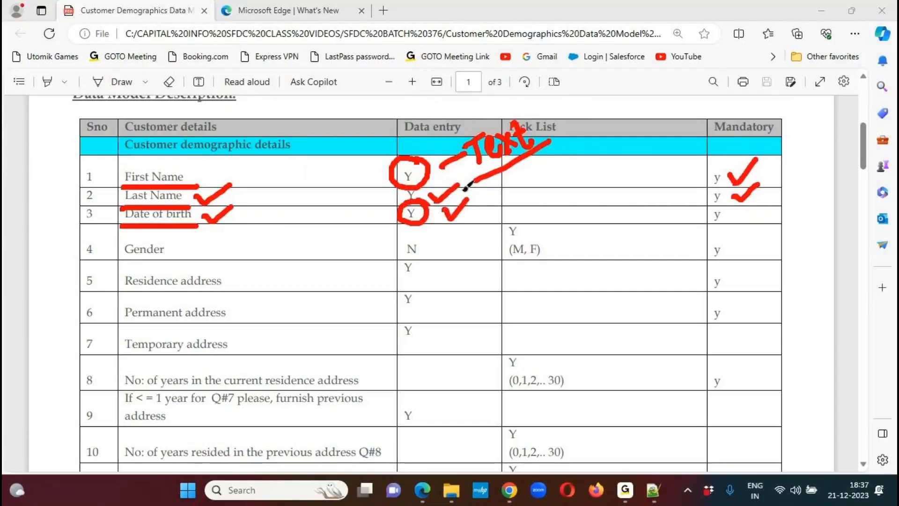
- Circle Gender, its data entry N, the (M, F) pick list values and its mandatory flag, then clear all markings
mouse_move(182, 237)
left_mouse_down()
mouse_move(117, 225)
mouse_move(109, 249)
mouse_move(176, 228)
left_mouse_up()
mouse_move(424, 235)
left_mouse_down()
mouse_move(427, 225)
mouse_move(437, 253)
mouse_move(423, 230)
left_mouse_up()
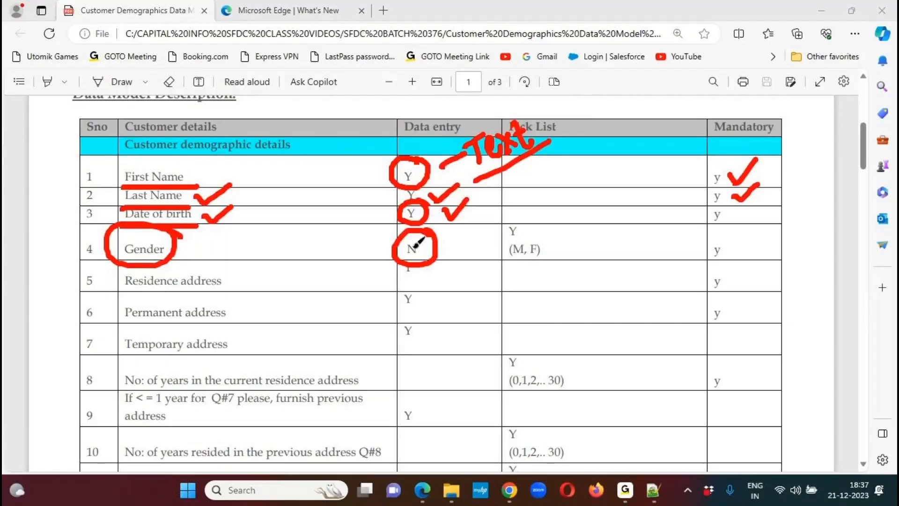
mouse_move(545, 228)
left_mouse_down()
mouse_move(508, 211)
mouse_move(528, 273)
mouse_move(530, 213)
left_mouse_up()
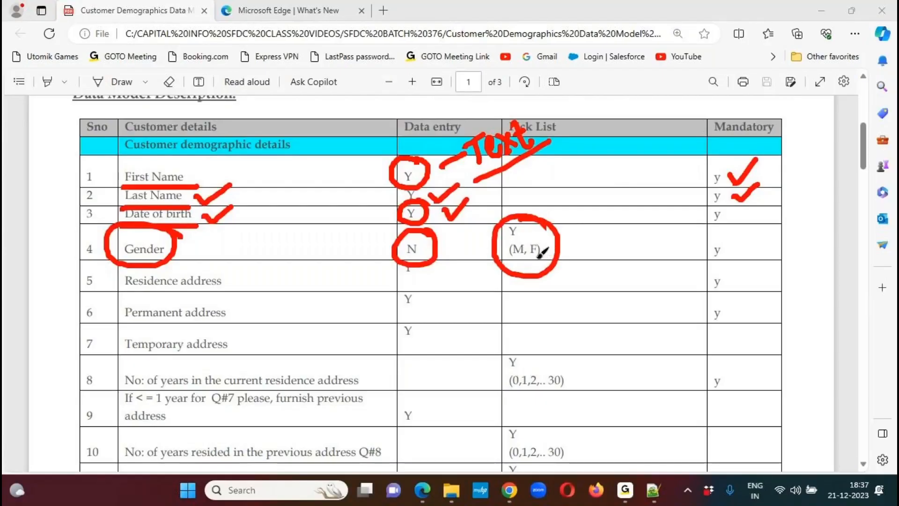
mouse_move(727, 230)
left_mouse_down()
mouse_move(701, 256)
mouse_move(721, 265)
mouse_move(728, 227)
left_mouse_up()
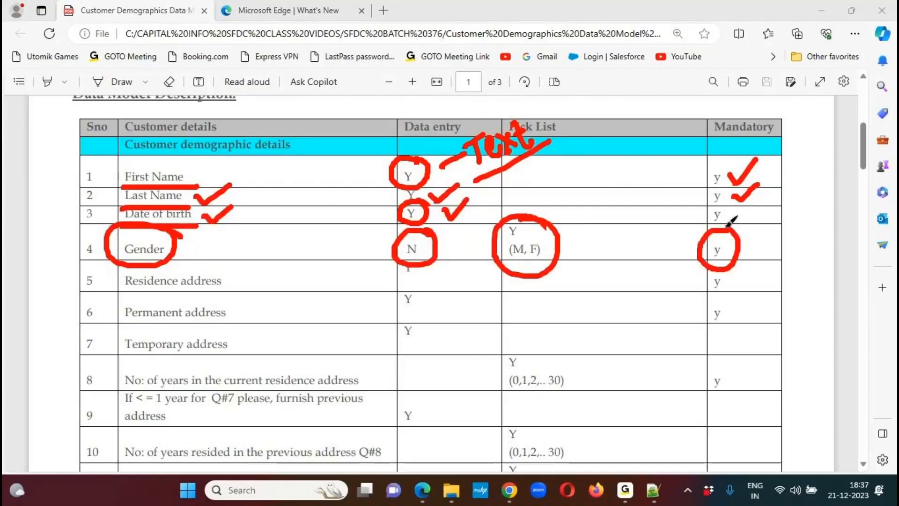
left_click(653, 19)
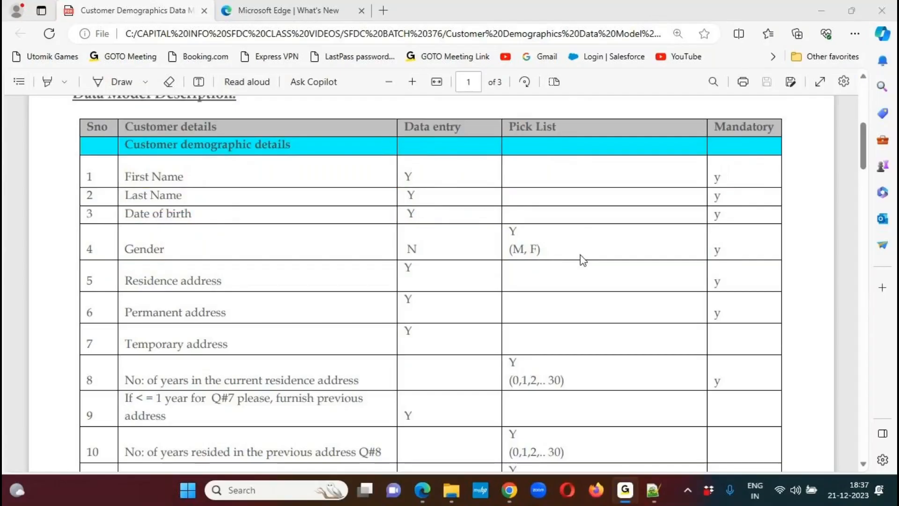
- Mark Residence address, Permanent address and Temporary address together with each one's data entry Y
left_click(665, 23)
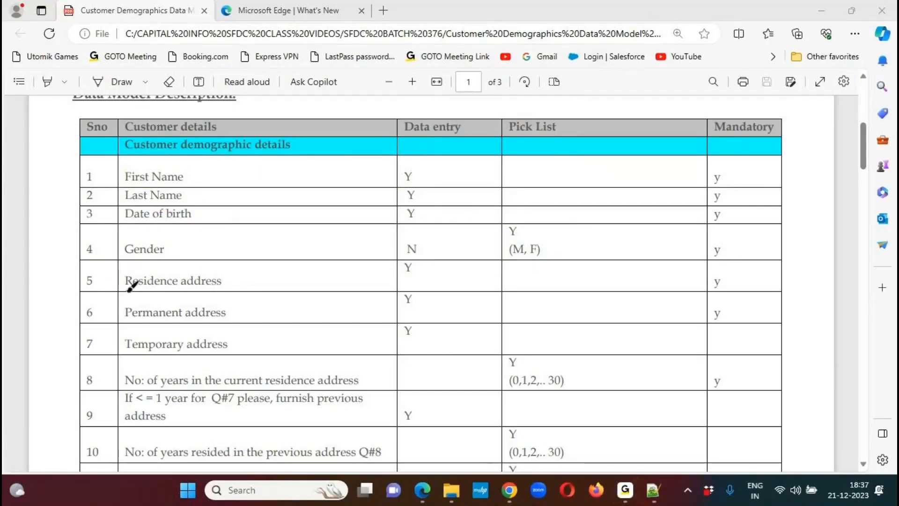
mouse_move(121, 294)
left_mouse_down()
mouse_move(231, 294)
mouse_move(276, 268)
left_mouse_up()
mouse_move(431, 261)
left_mouse_down()
mouse_move(410, 255)
mouse_move(415, 285)
mouse_move(437, 265)
mouse_move(427, 253)
left_mouse_up()
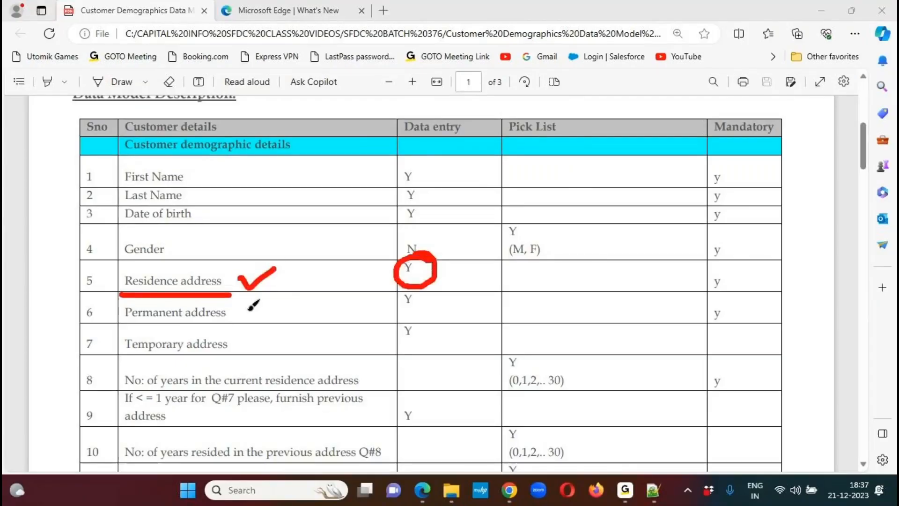
mouse_move(249, 302)
left_mouse_down()
mouse_move(117, 303)
mouse_move(149, 323)
mouse_move(241, 306)
left_mouse_up()
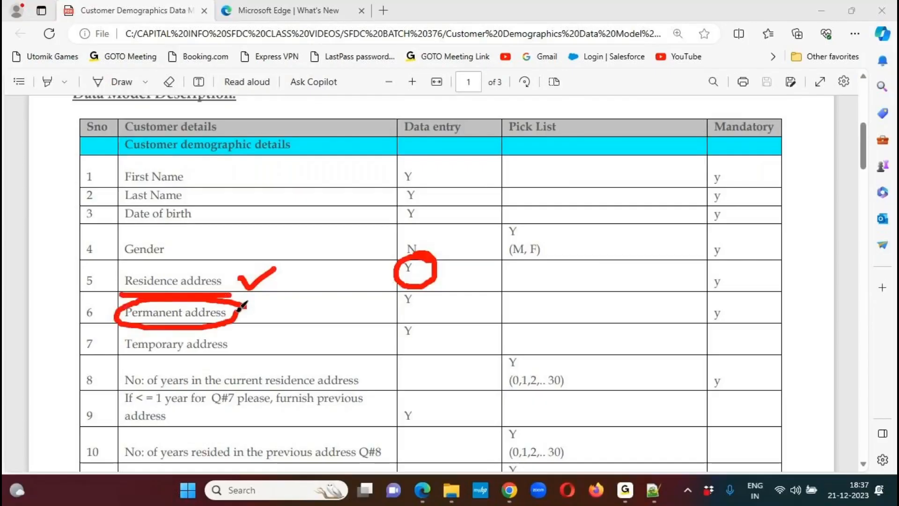
mouse_move(424, 291)
left_mouse_down()
mouse_move(393, 297)
mouse_move(399, 314)
mouse_move(415, 281)
left_mouse_up()
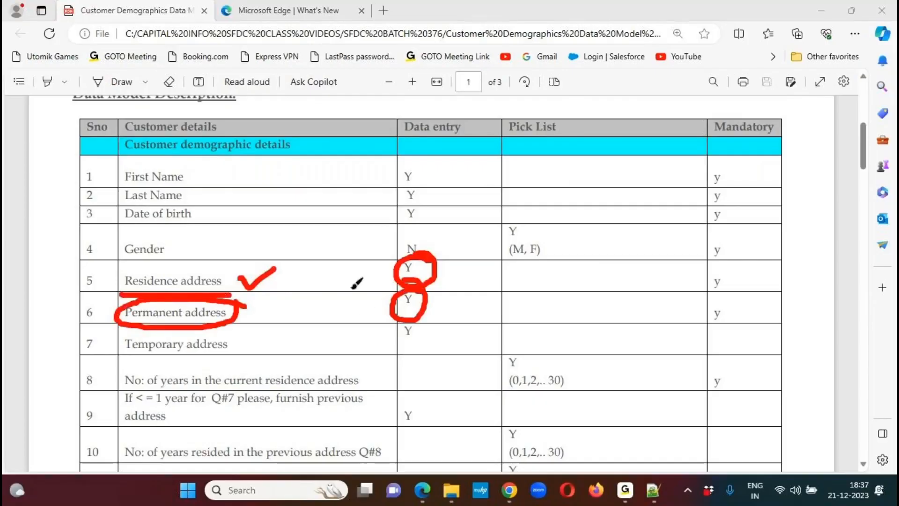
mouse_move(236, 335)
left_mouse_down()
mouse_move(194, 330)
mouse_move(227, 356)
mouse_move(241, 330)
left_mouse_up()
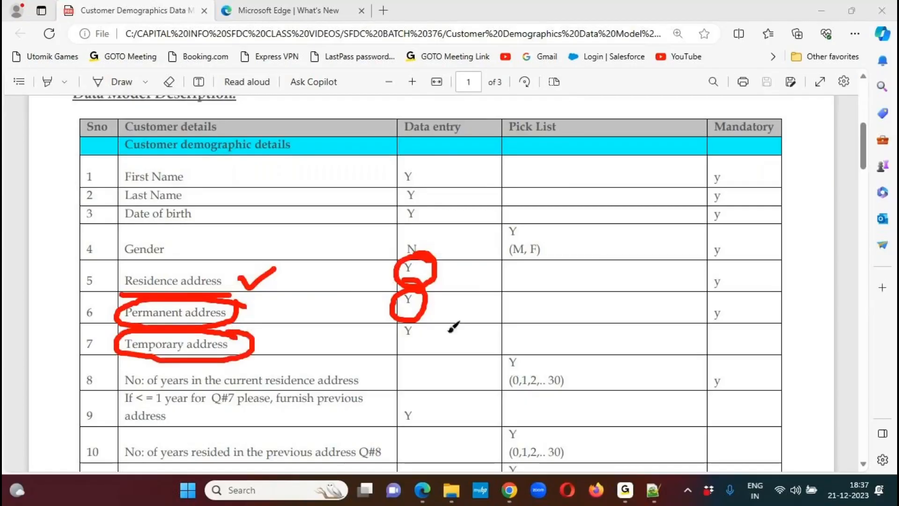
left_click_drag(431, 333, 468, 315)
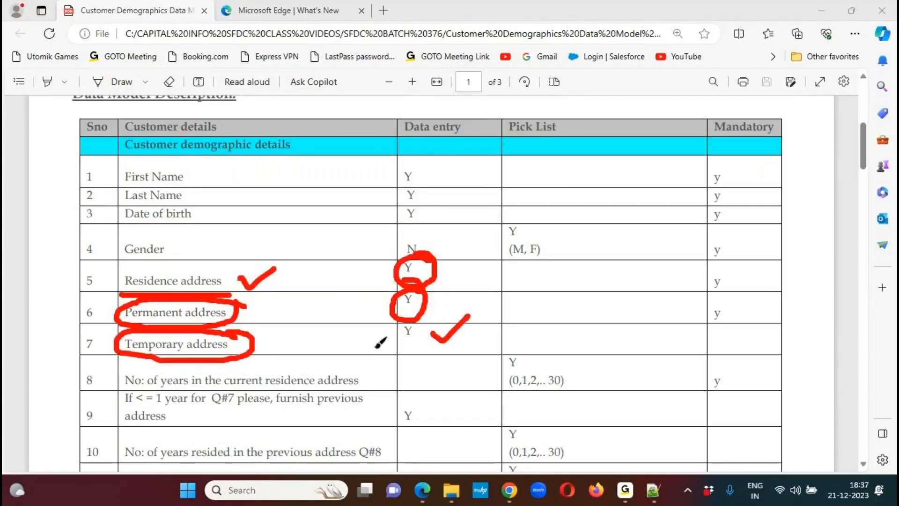
- Circle the number of years in the current residence address and its pick list, write out 0, 1, 2, 3 to 30, then clear all markings
mouse_move(122, 363)
left_mouse_down()
mouse_move(323, 349)
mouse_move(368, 358)
mouse_move(374, 377)
mouse_move(248, 404)
mouse_move(149, 383)
mouse_move(125, 363)
left_mouse_up()
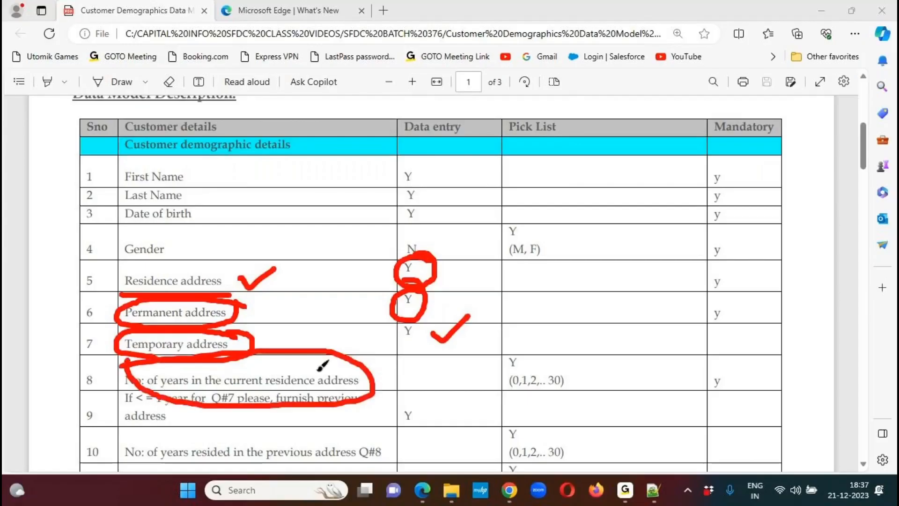
mouse_move(555, 362)
left_mouse_down()
mouse_move(490, 365)
mouse_move(578, 384)
mouse_move(550, 349)
mouse_move(525, 358)
left_mouse_up()
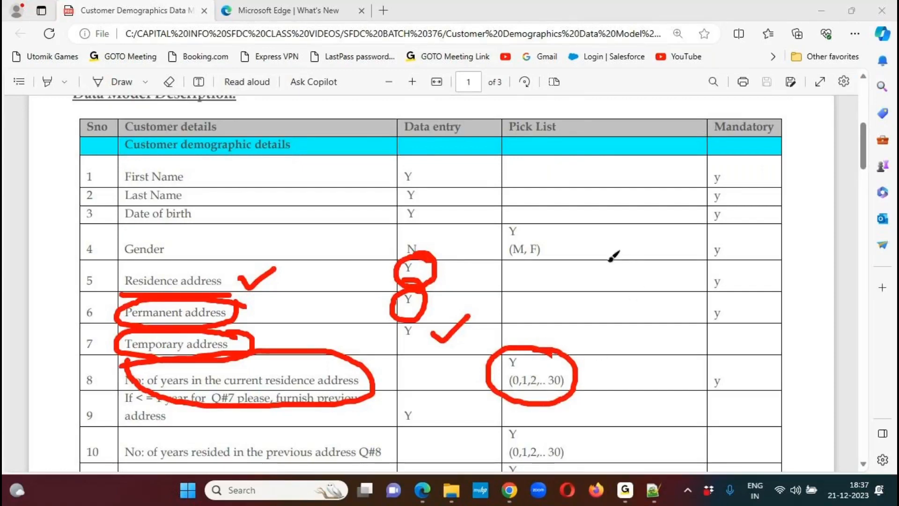
left_click_drag(628, 232, 627, 233)
mouse_move(627, 265)
left_mouse_down()
mouse_move(644, 319)
mouse_move(625, 366)
mouse_move(646, 474)
mouse_move(668, 450)
left_mouse_up()
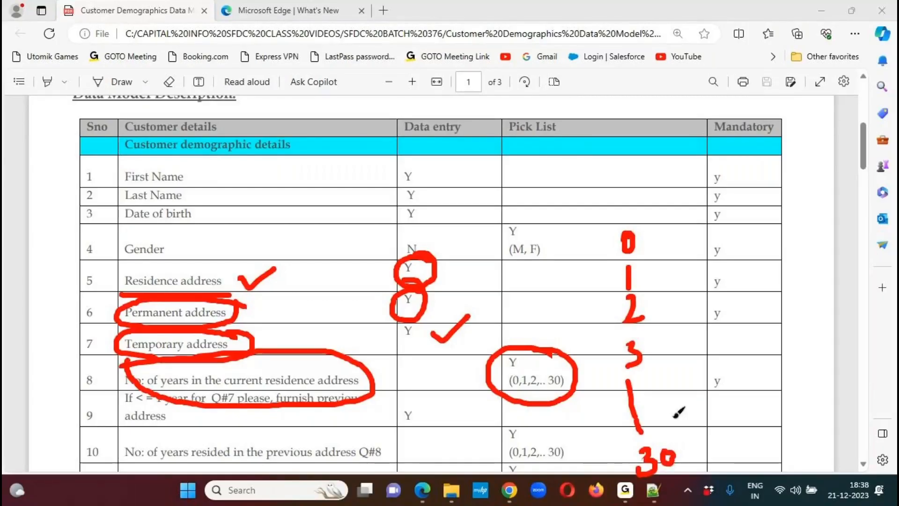
left_click(657, 17)
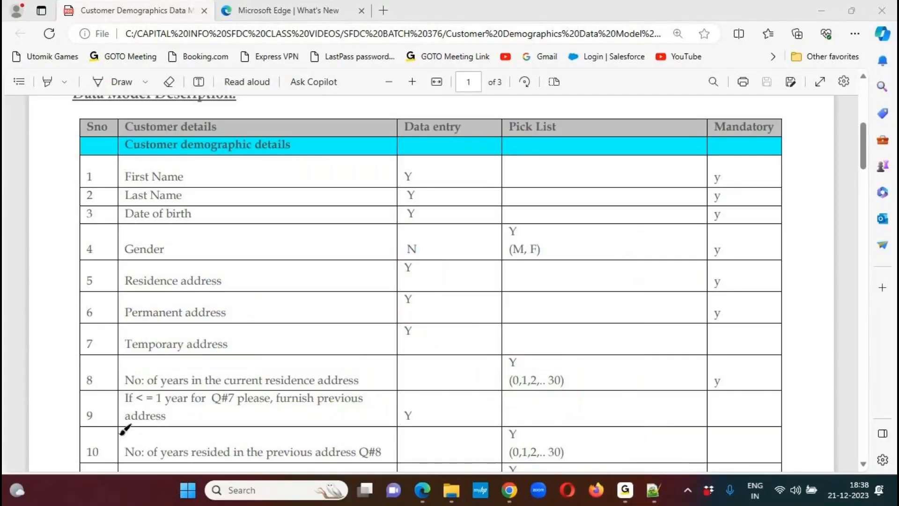
- Underline the row 9 previous address condition and Temporary address, and circle row 9's data entry Y
left_click_drag(113, 426, 369, 424)
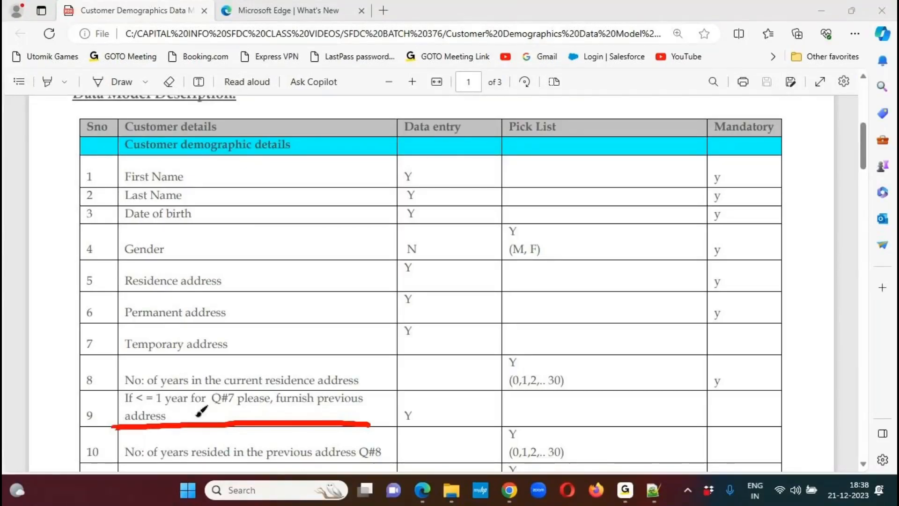
left_click_drag(120, 409, 241, 412)
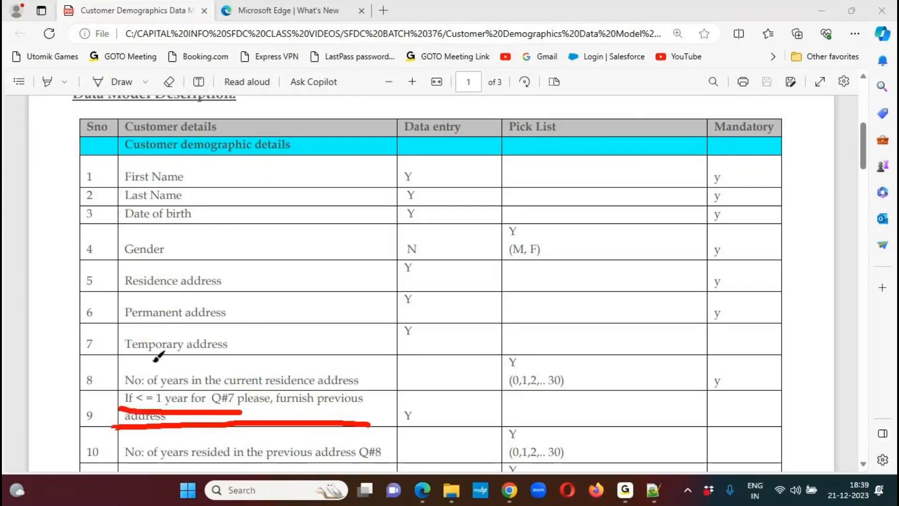
left_click_drag(120, 355, 247, 354)
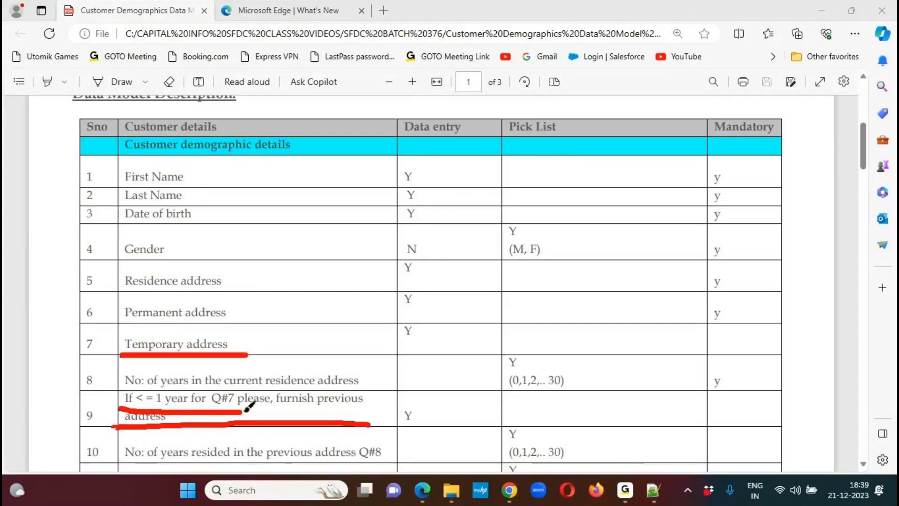
left_click_drag(260, 407, 351, 404)
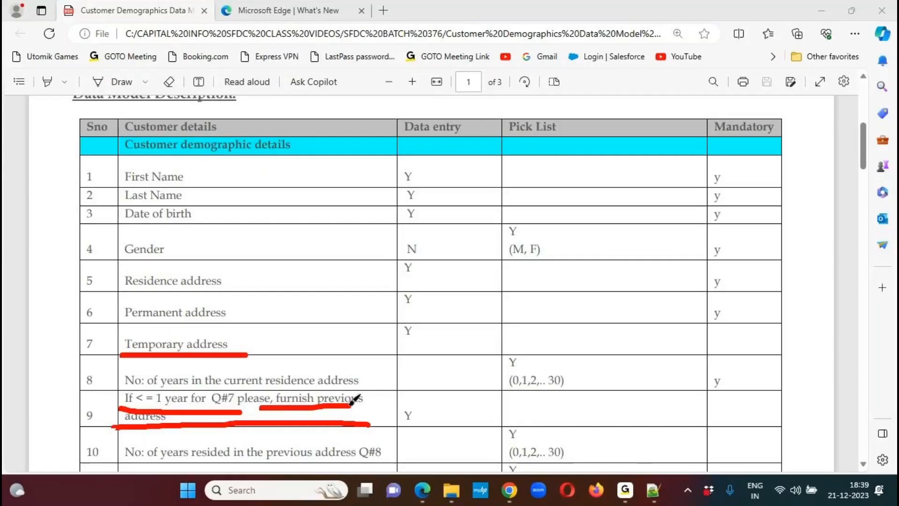
mouse_move(438, 397)
left_mouse_down()
mouse_move(394, 406)
mouse_move(426, 400)
left_mouse_up()
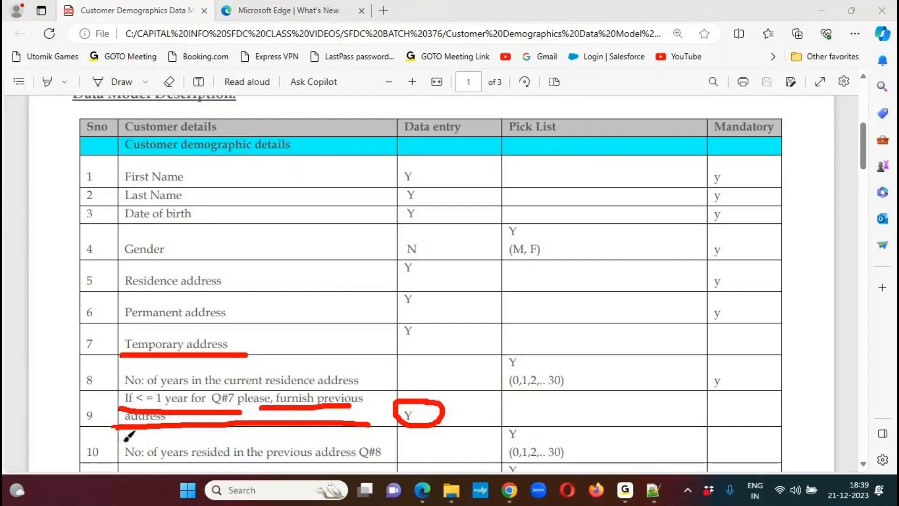
- Circle row 10's years at the previous address and its pick list values, underline row 8's label, then clear all markings
mouse_move(129, 436)
left_mouse_down()
mouse_move(187, 423)
mouse_move(406, 449)
mouse_move(390, 466)
mouse_move(131, 469)
mouse_move(111, 435)
left_mouse_up()
left_click_drag(126, 383, 377, 386)
mouse_move(571, 436)
left_mouse_down()
mouse_move(510, 453)
mouse_move(578, 458)
mouse_move(573, 436)
left_mouse_up()
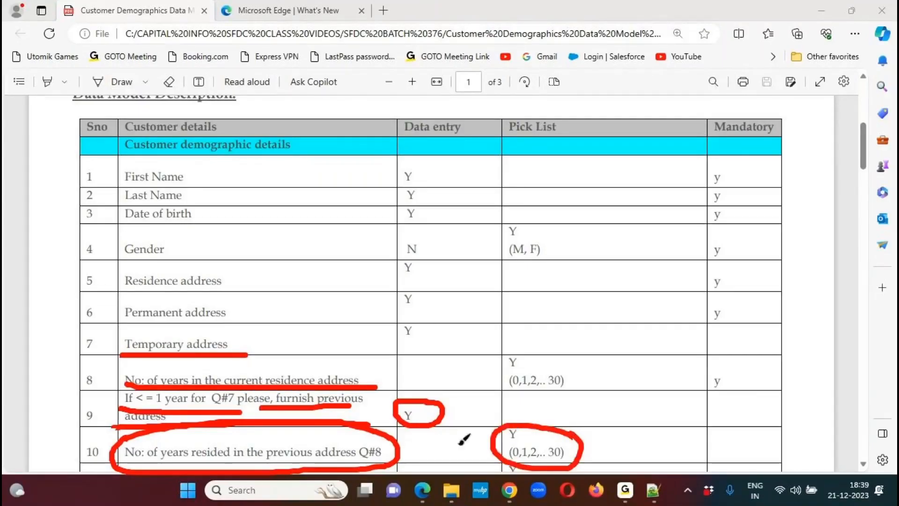
left_click(660, 35)
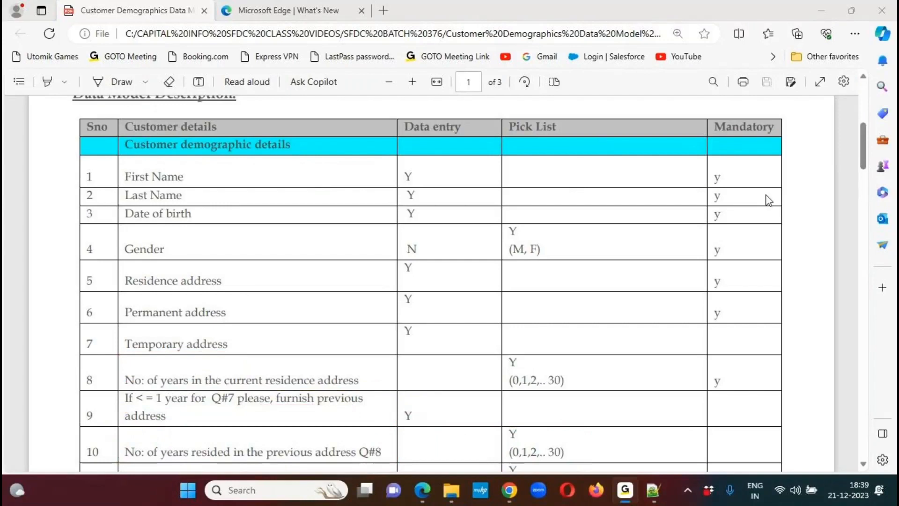
- Circle the row 9 condition about furnishing the previous address, then clear the marking
scroll(857, 150, "down", 4)
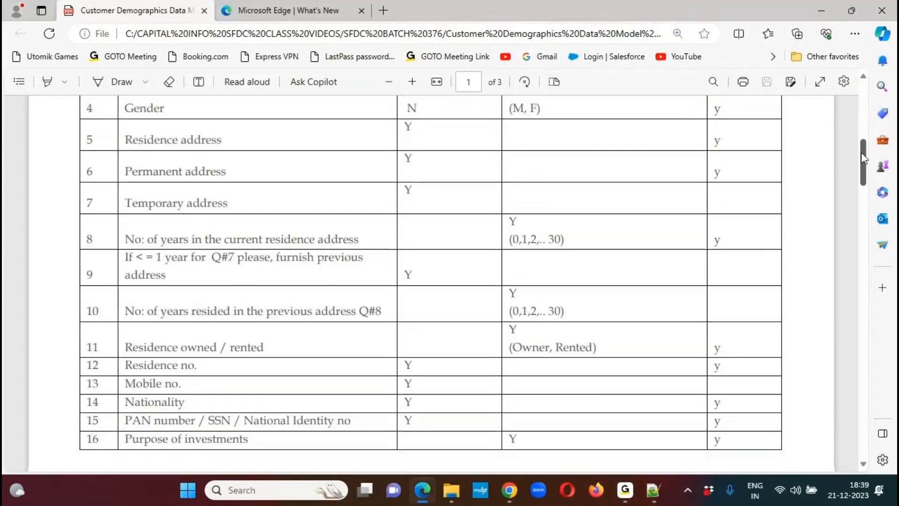
left_click_drag(861, 156, 861, 149)
left_click(637, 25)
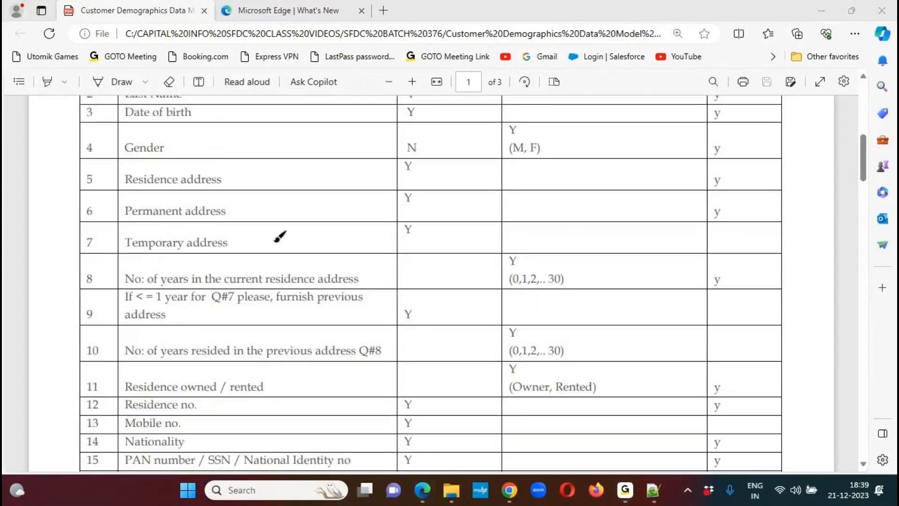
mouse_move(117, 293)
left_mouse_down()
mouse_move(364, 269)
mouse_move(150, 339)
mouse_move(116, 329)
mouse_move(140, 280)
left_mouse_up()
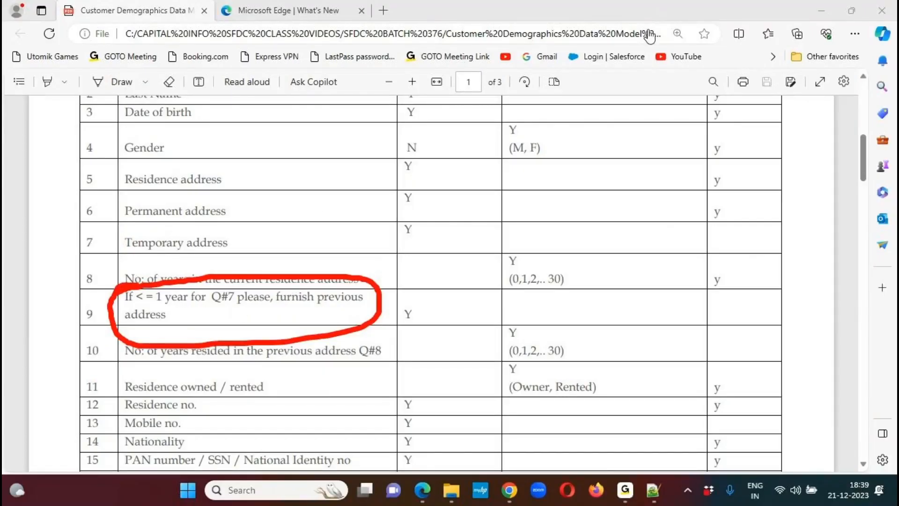
key("ctrl+z")
- Copy row 9's condition text from the PDF into an empty line of Salesforce CRM Notes.txt in Notepad++, supplying the missing initial I
left_click_drag(167, 315, 135, 302)
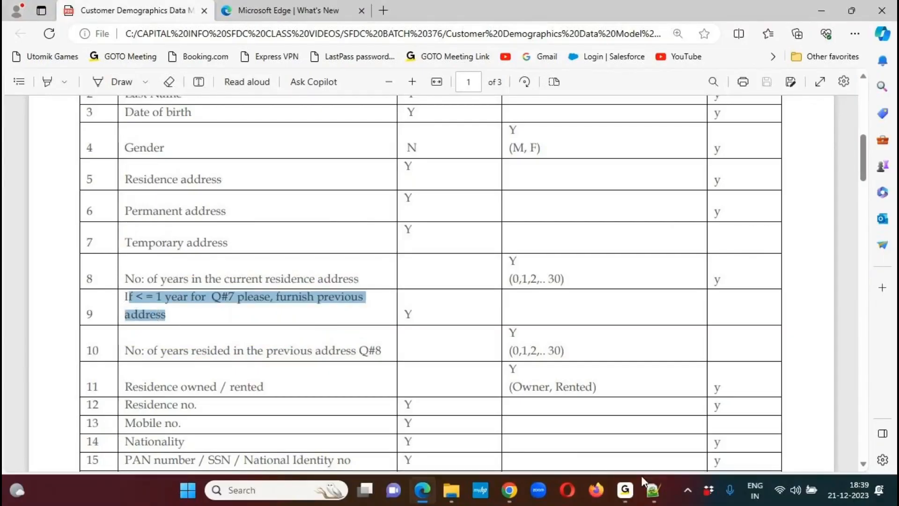
left_click(655, 495)
left_click_drag(889, 361, 890, 368)
left_click(127, 181)
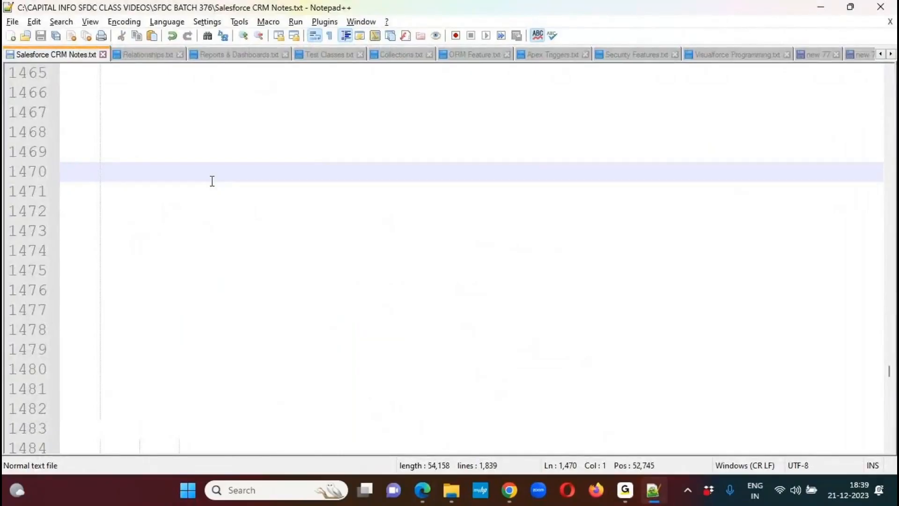
type("I")
key("ctrl+v")
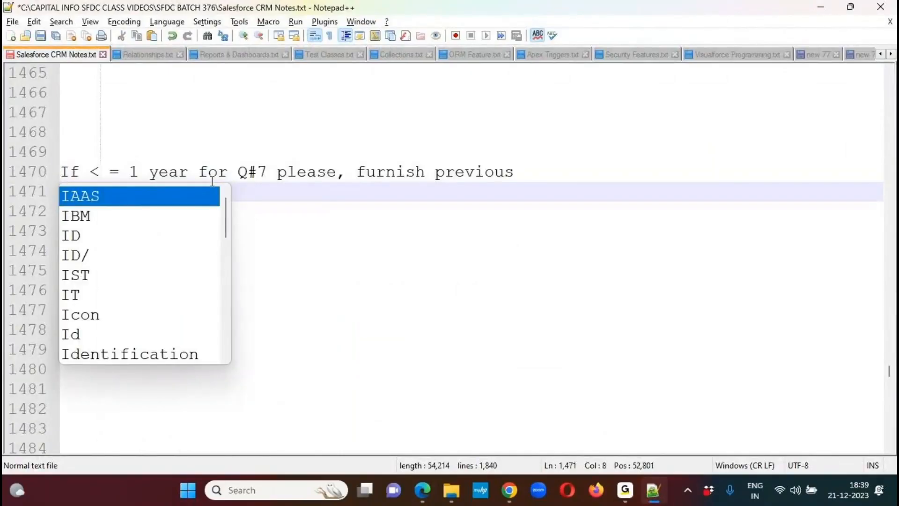
- Join the pasted text into the single line "If < = 1 year for Q#7 please, furnish previous address" and select it
left_click(376, 203)
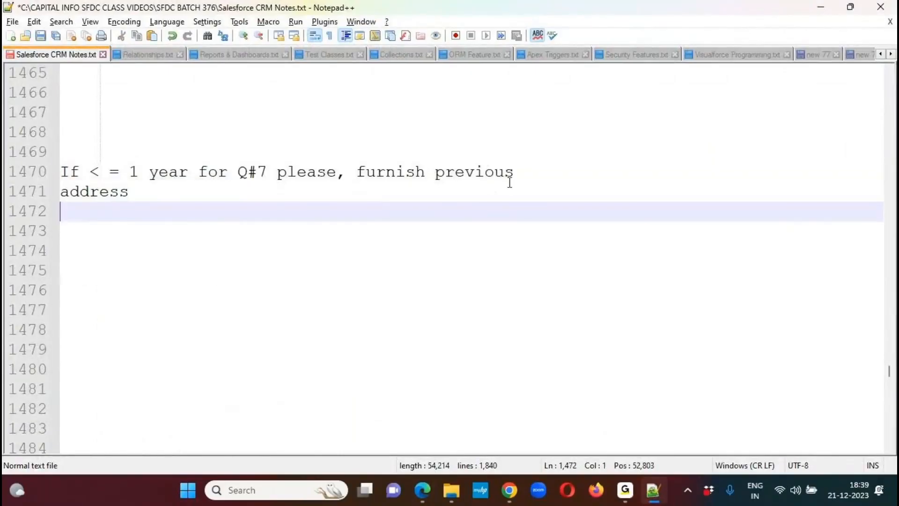
left_click(518, 171)
key("Delete")
key("Delete")
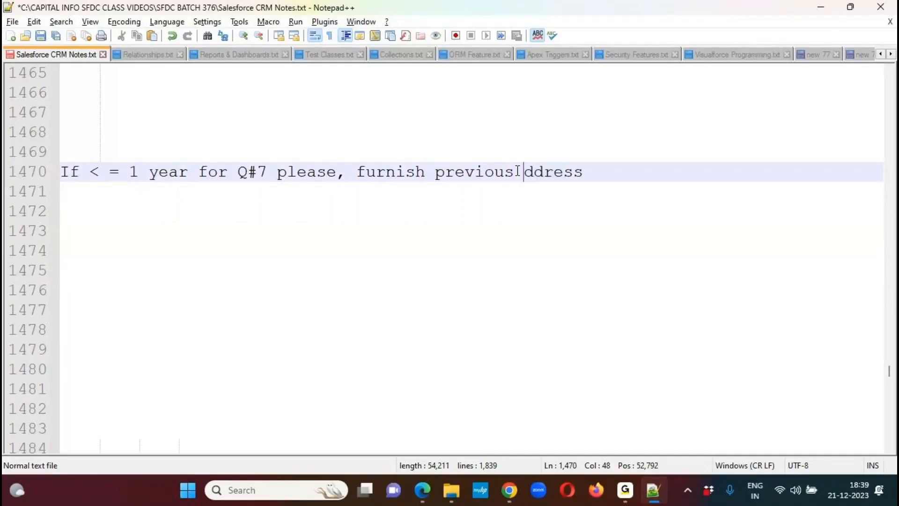
type("a")
key("Escape")
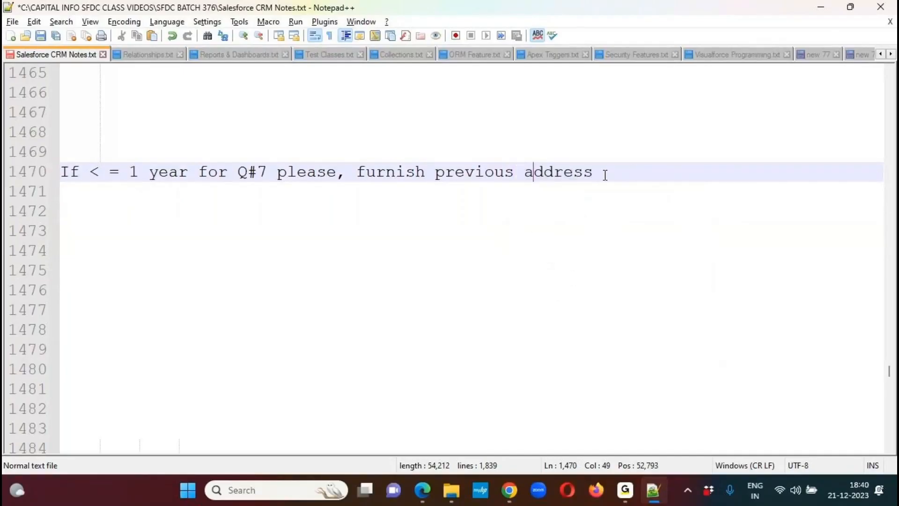
left_click_drag(605, 174, 54, 173)
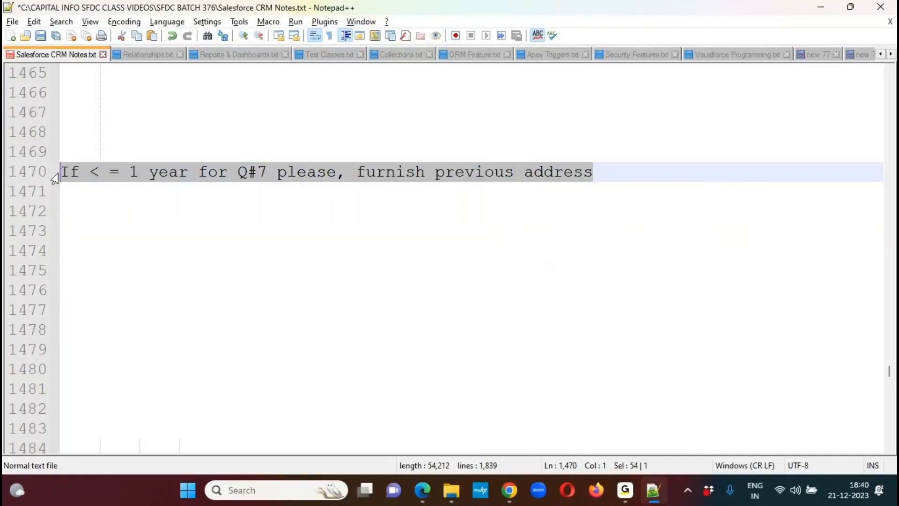
- Switch to the Salesforce Positions list in Chrome and open the Position object's setup details for editing
mouse_move(509, 489)
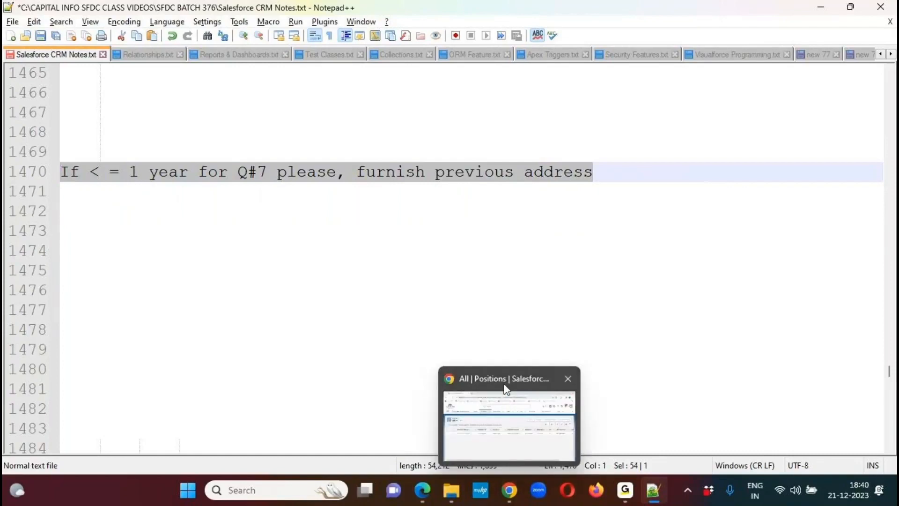
left_click(504, 398)
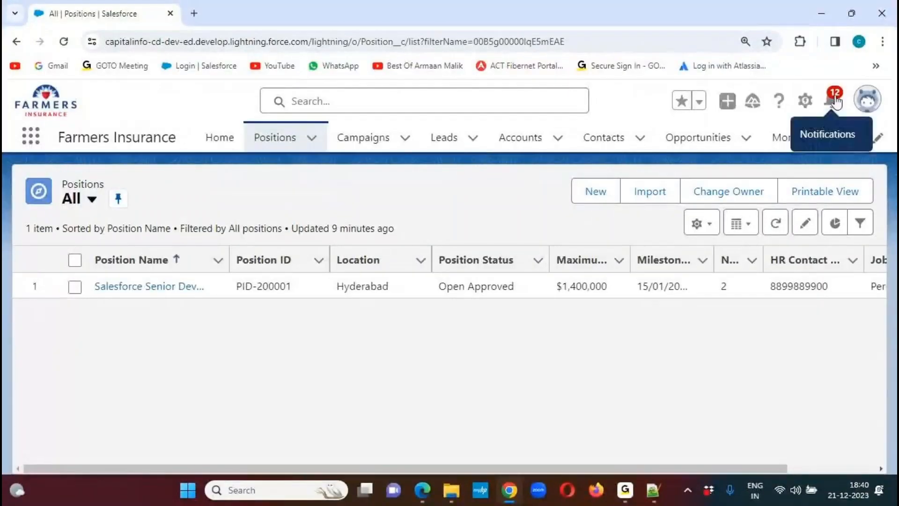
left_click(805, 101)
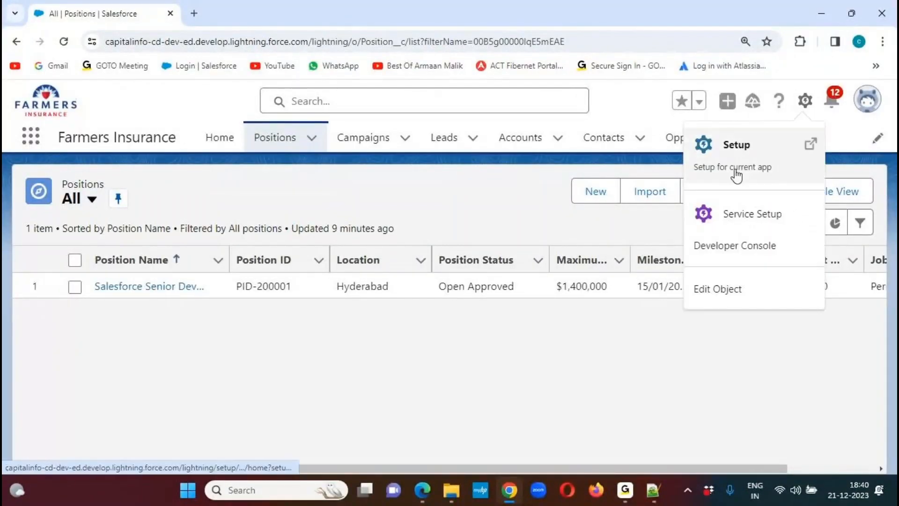
left_click(716, 292)
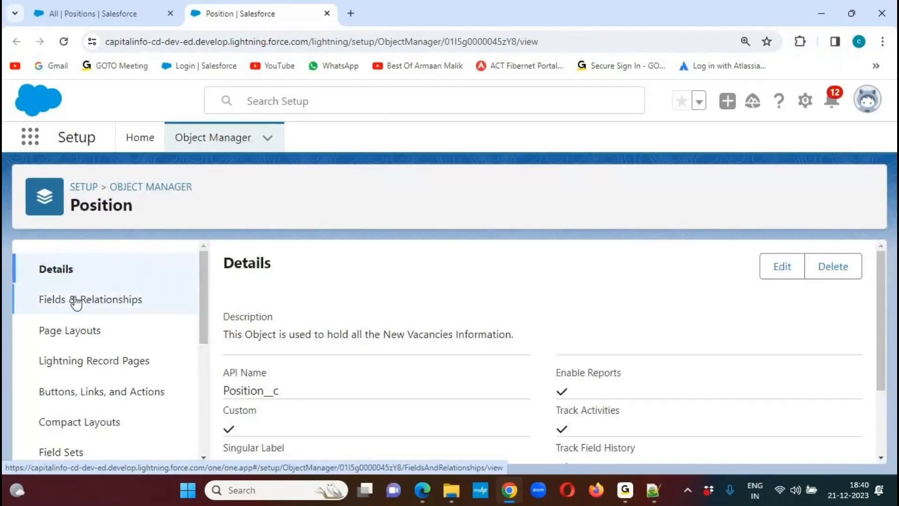
- Start a new Text custom field on the Position object and paste the copied previous-address question as its field label
left_click(77, 300)
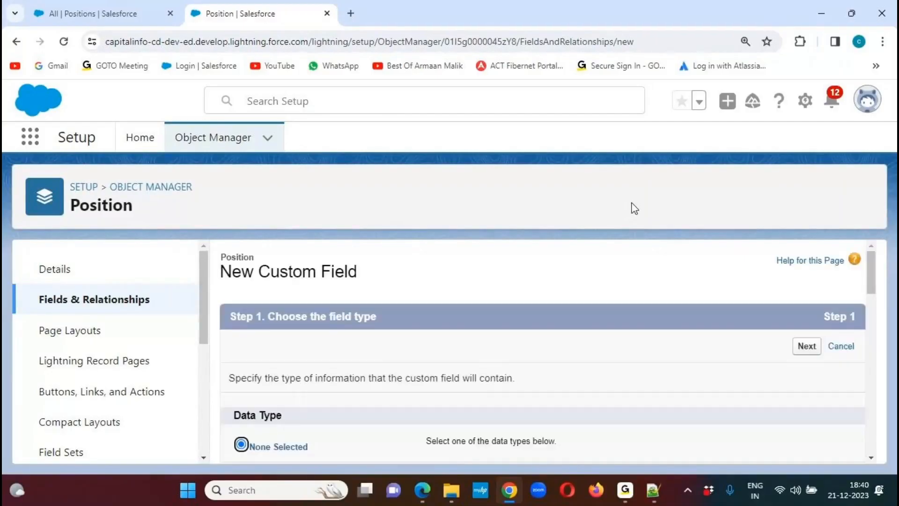
left_click_drag(872, 268, 855, 396)
left_click(279, 387)
left_click_drag(875, 412, 872, 433)
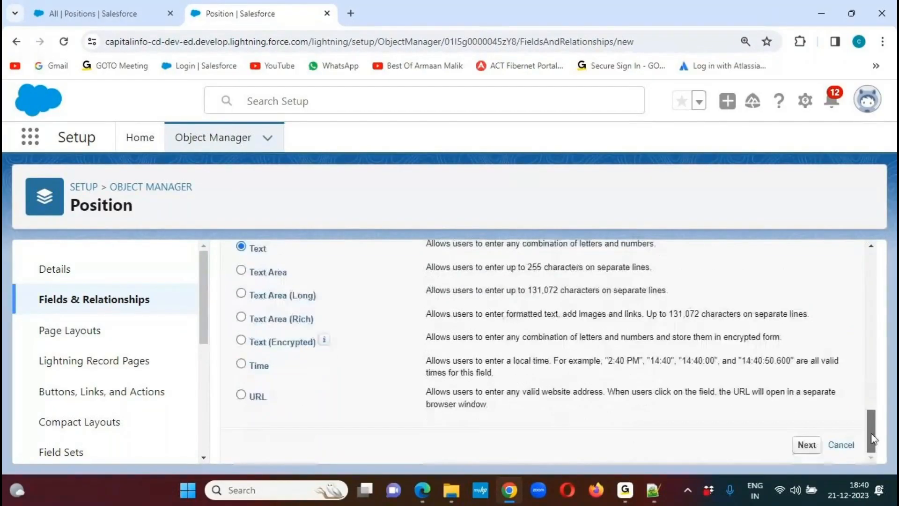
left_click(814, 447)
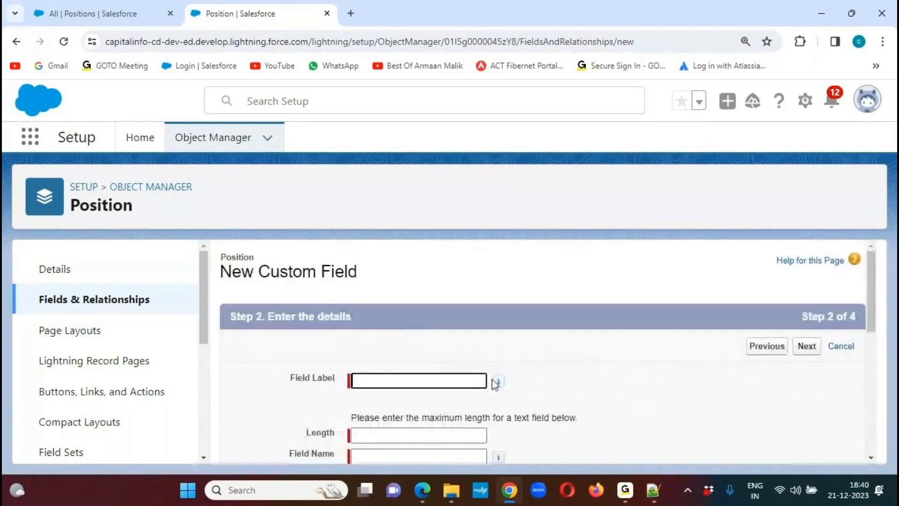
key("ctrl+v")
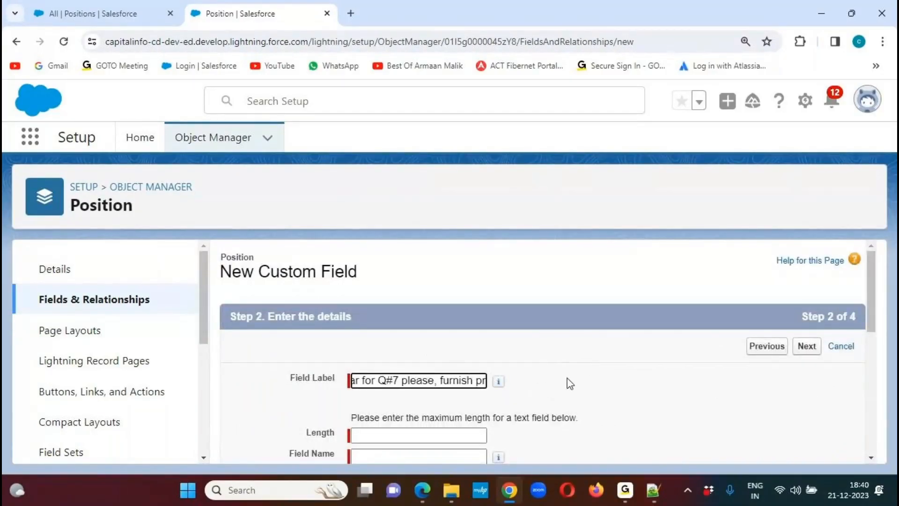
- Copy the field label's text into Salesforce CRM Notes.txt in Notepad++, two lines below the full question, for comparison
key("ctrl+a")
key("ctrl+c")
left_click(653, 491)
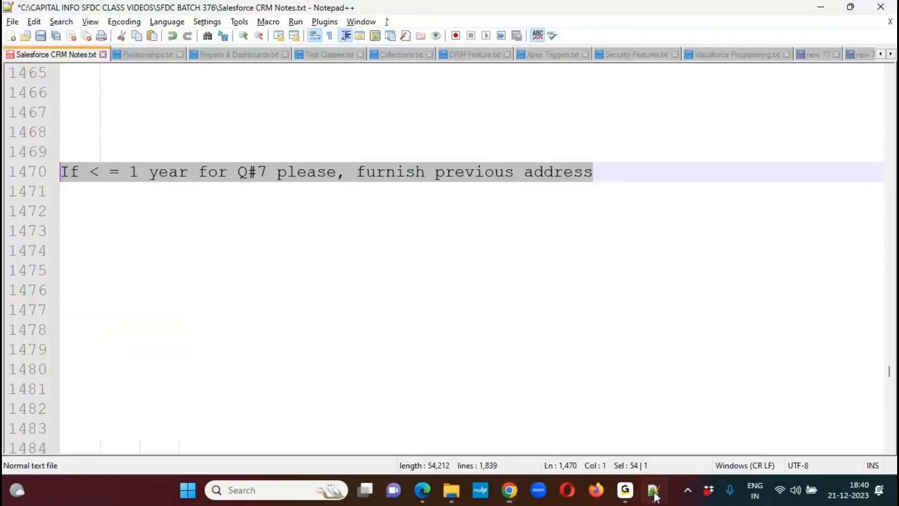
left_click(629, 175)
key("Return")
key("Return")
key("ctrl+v")
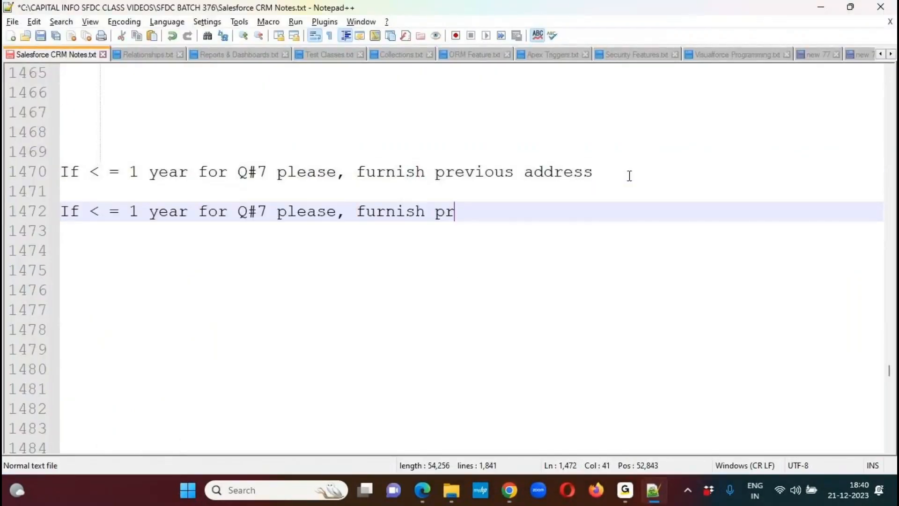
- Return to the new custom field in Chrome and clear the pasted question from the field label
key("alt+Tab")
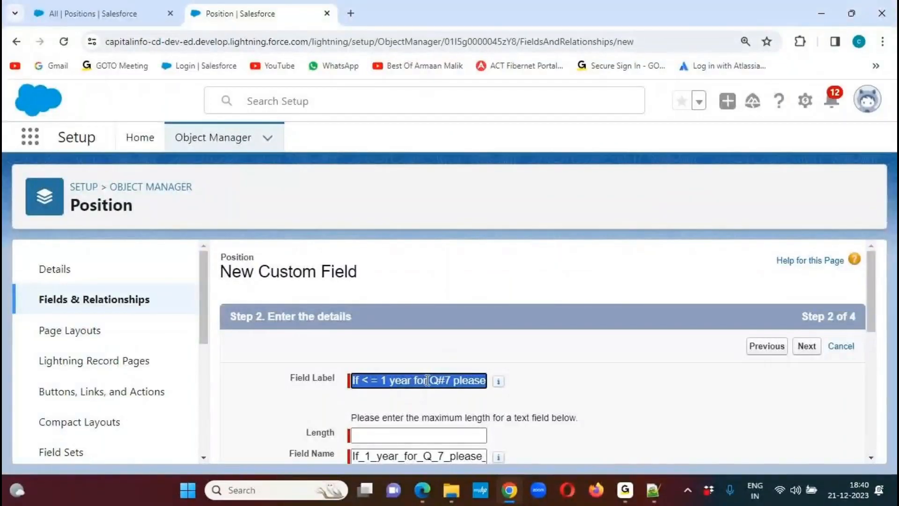
left_click(427, 380)
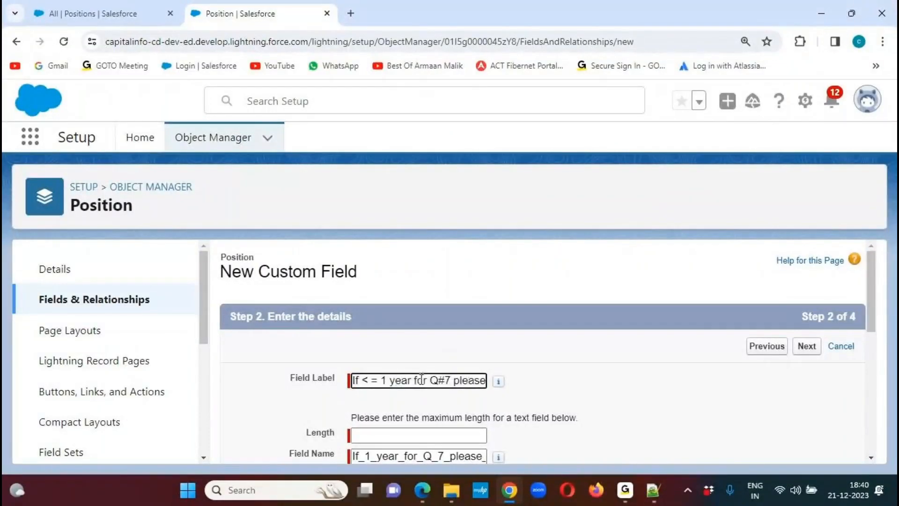
left_click_drag(416, 380, 505, 378)
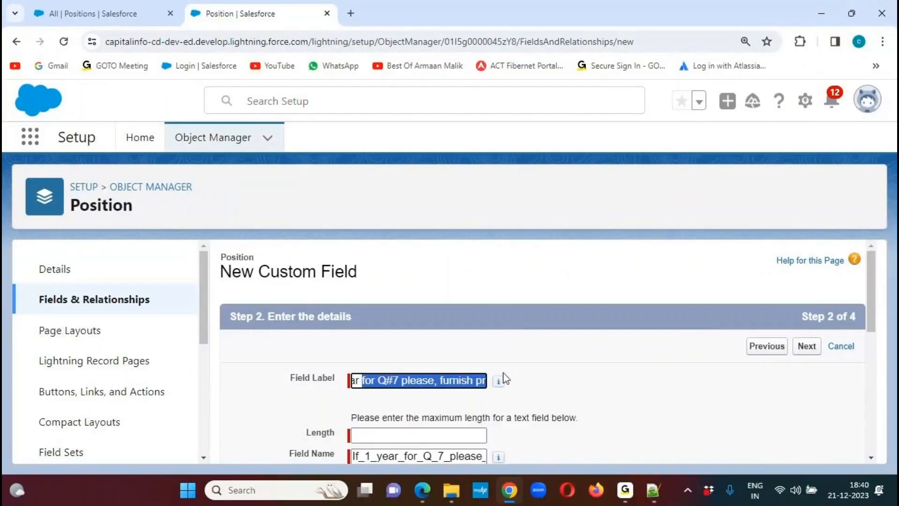
key("ctrl+z")
key("ctrl+z")
key("ctrl+z")
key("ctrl+z")
key("ctrl+z")
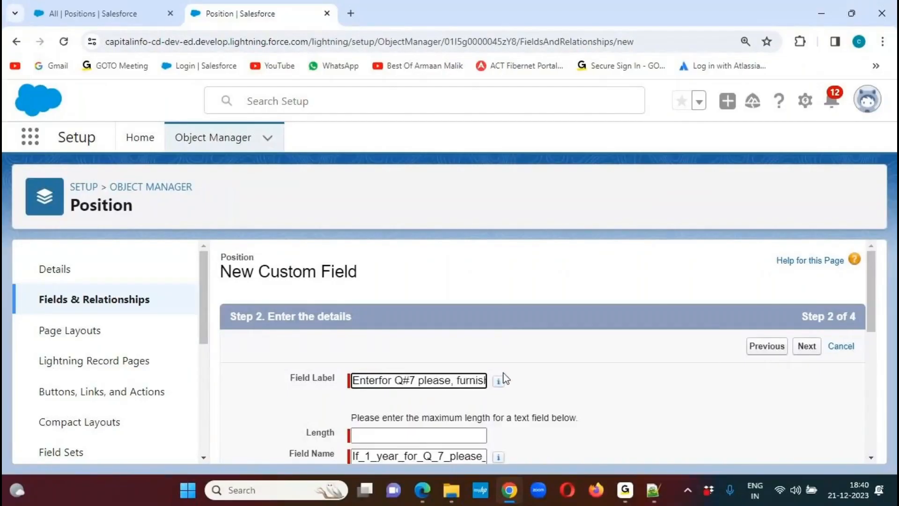
key("ctrl+z")
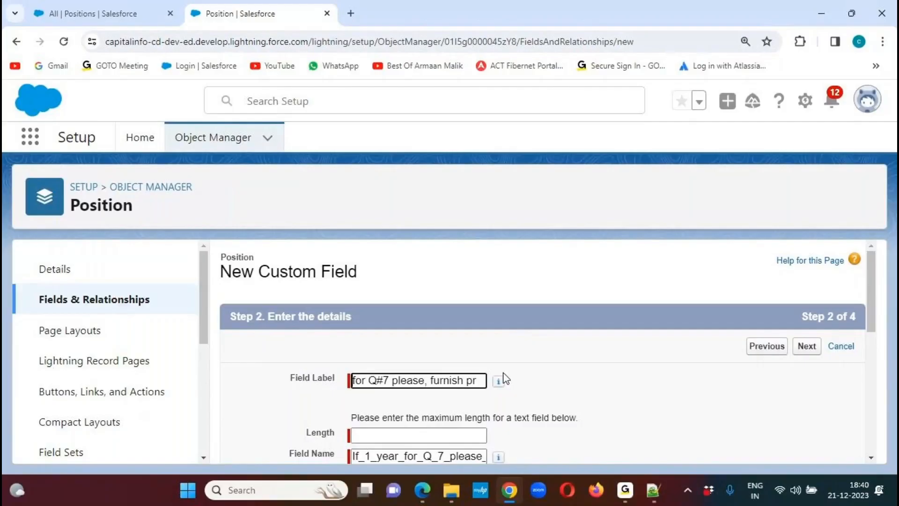
key("ctrl+z")
- Enter "If <=1 Year, then Enter Previous Address" as the field label
type("If")
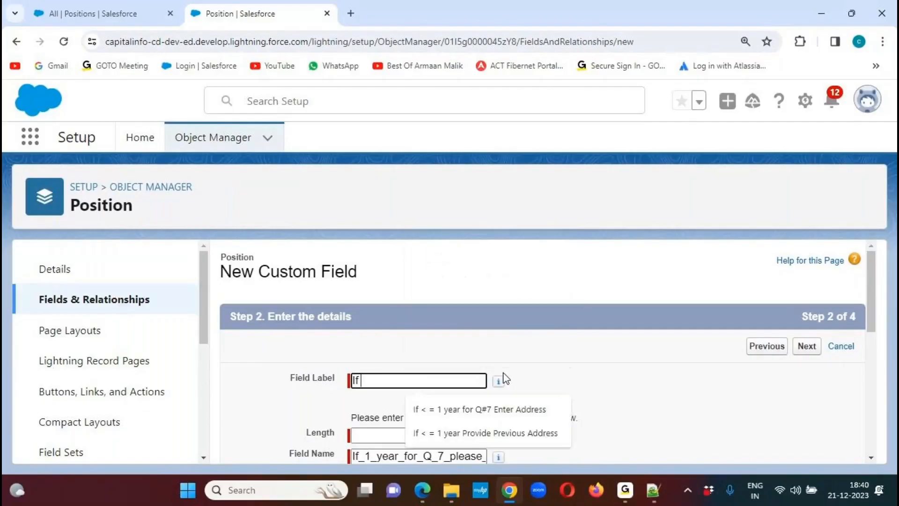
type(" <=")
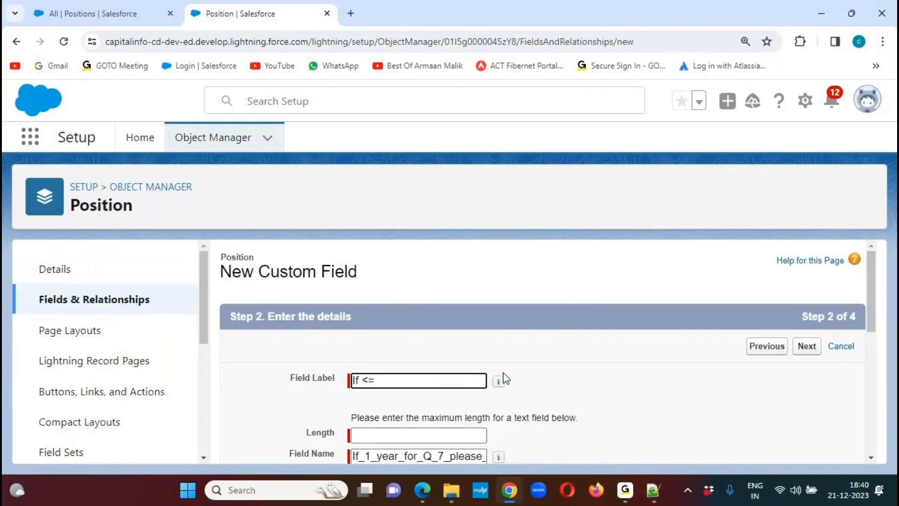
type("1 Year, then En")
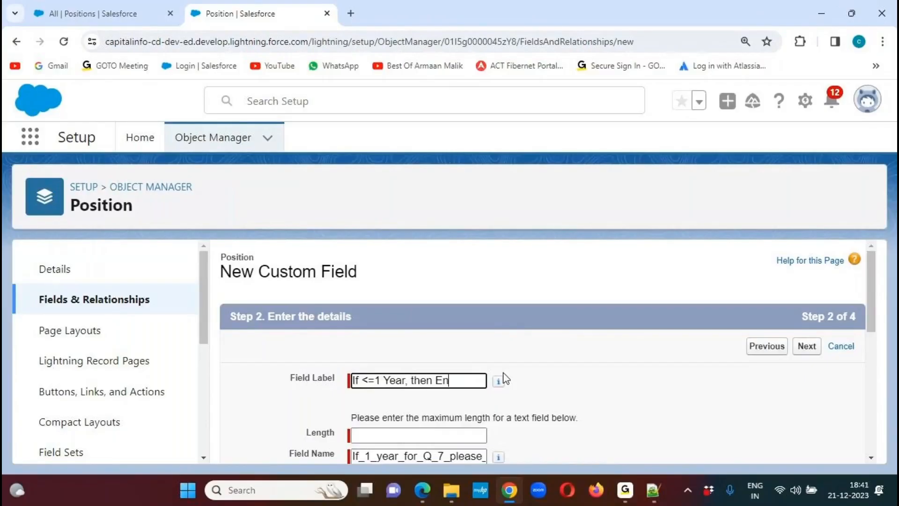
type("ter Previou")
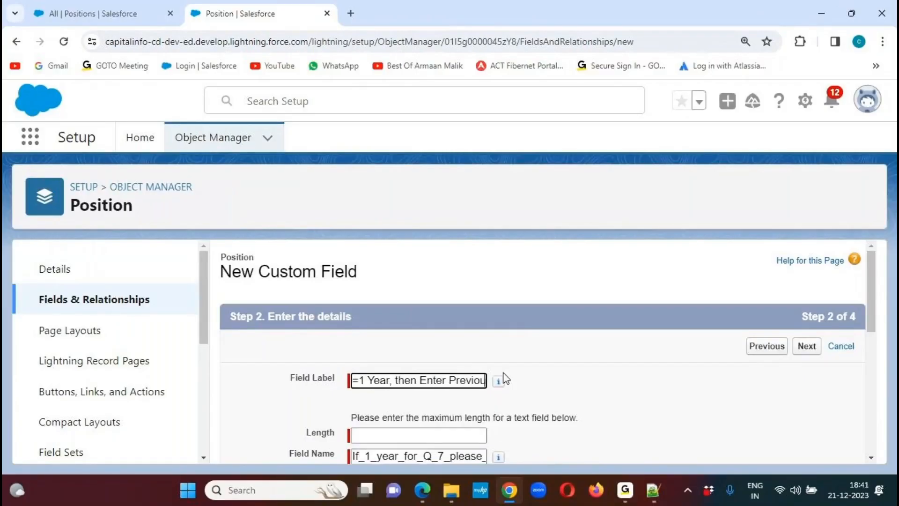
type("s Address")
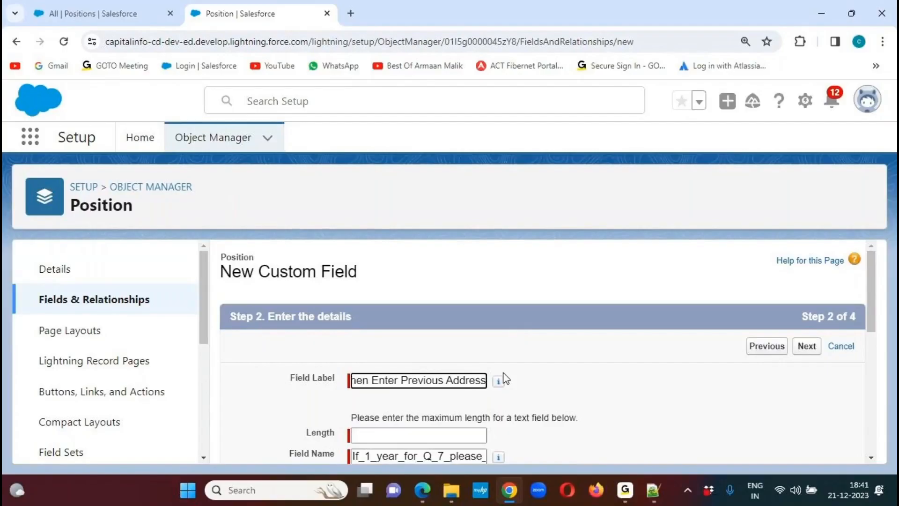
left_click(636, 314)
- Copy the full question "If < = 1 year for Q#7 please, furnish previous address" from the Notepad++ notes into the field's help text
left_click_drag(867, 257, 864, 303)
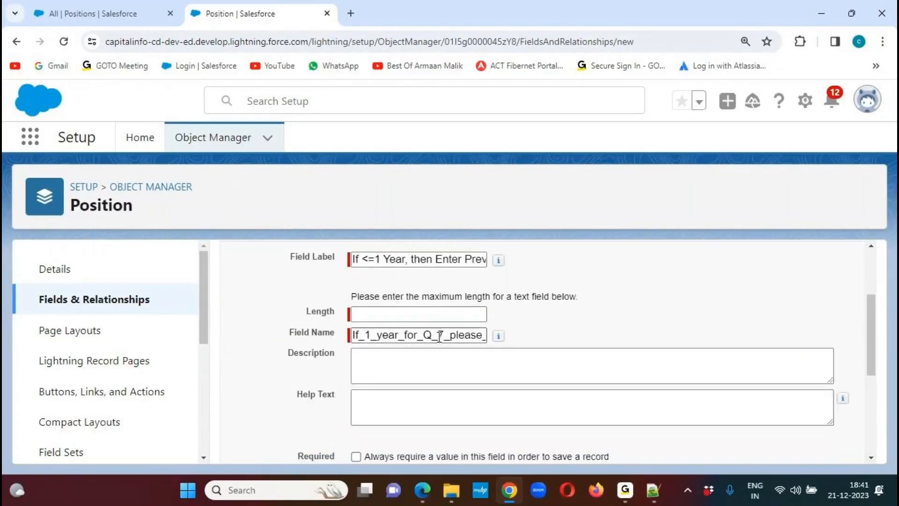
left_click(653, 490)
left_click_drag(594, 174, 59, 174)
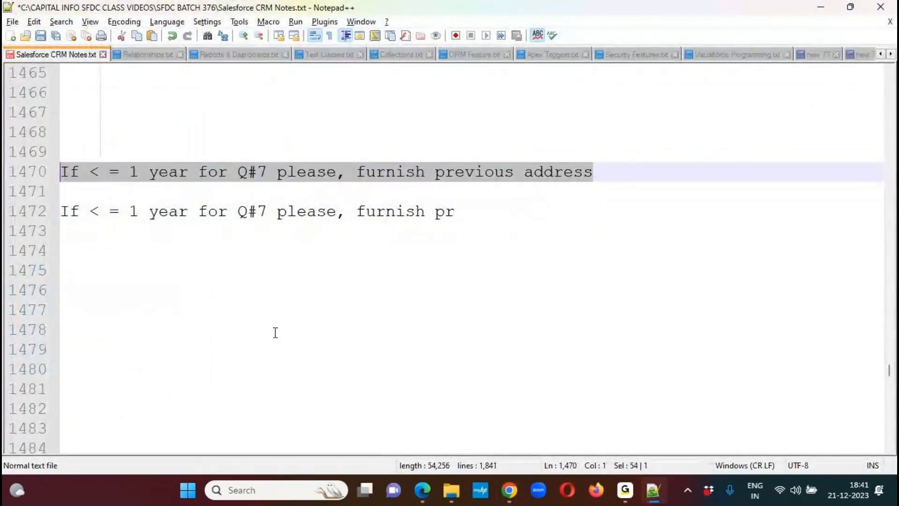
key("ctrl+c")
key("alt+Tab")
left_click(357, 406)
key("ctrl+v")
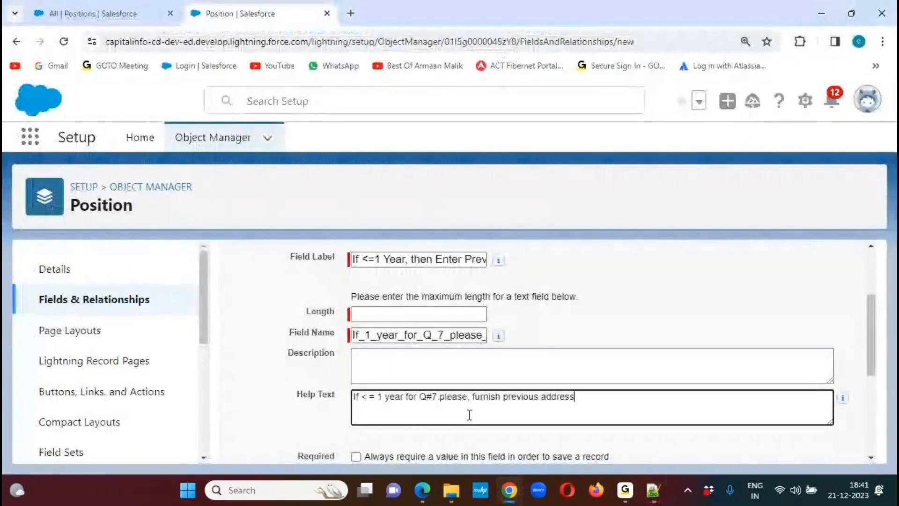
left_click(243, 410)
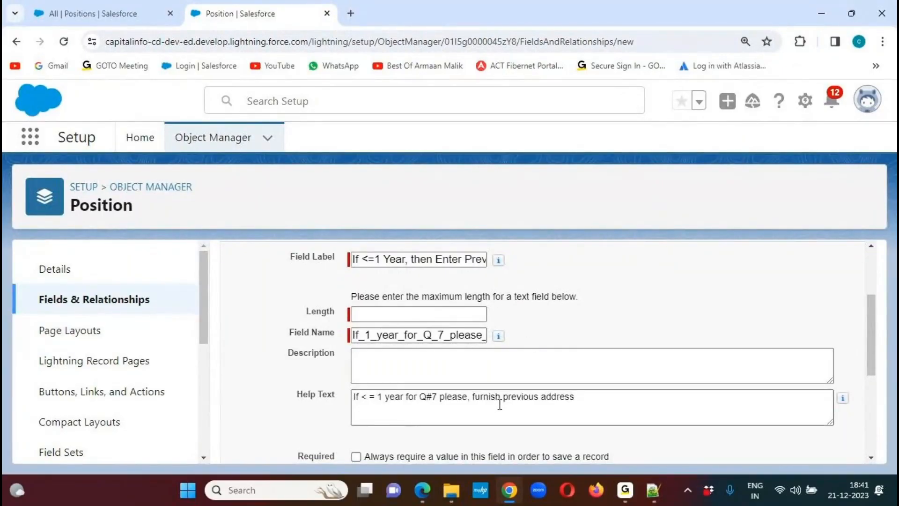
- Switch to the Customer Demographics PDF in Edge and highlight row 10's question about years resided in the previous address
mouse_move(656, 485)
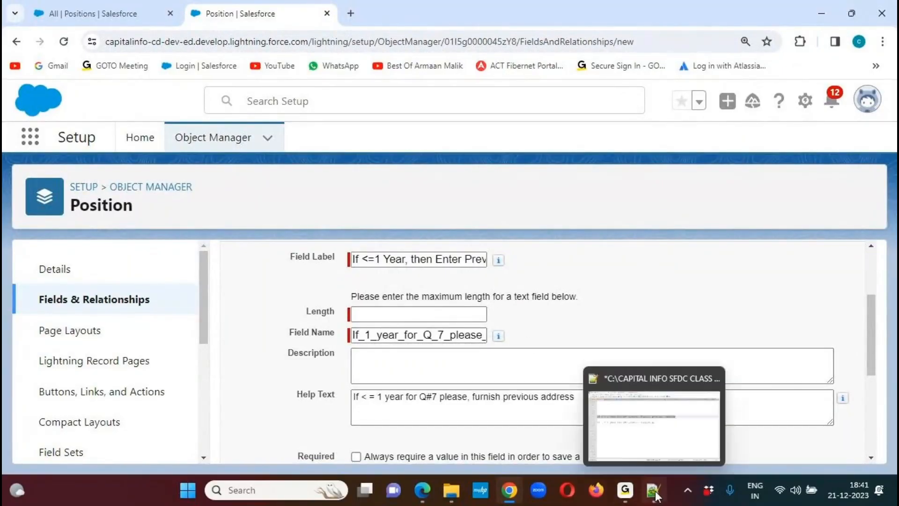
mouse_move(422, 490)
left_click(427, 448)
left_click(232, 313)
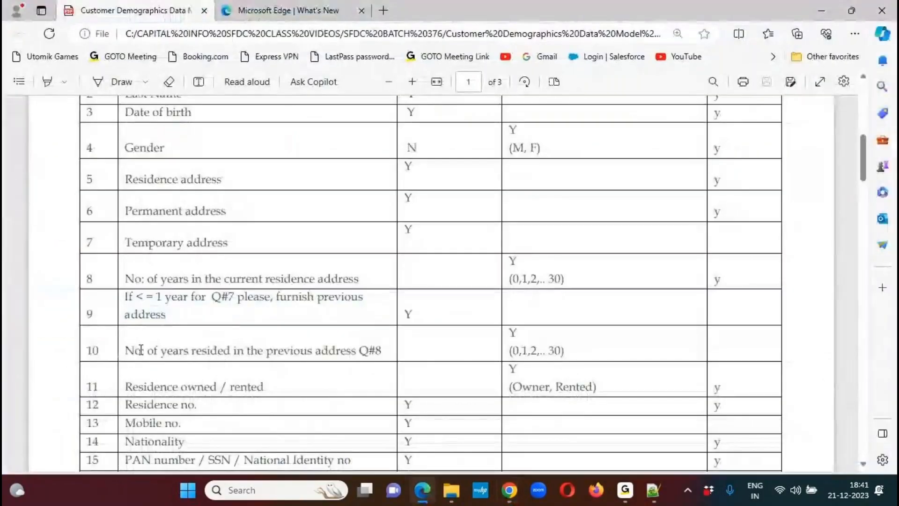
left_click_drag(130, 350, 389, 351)
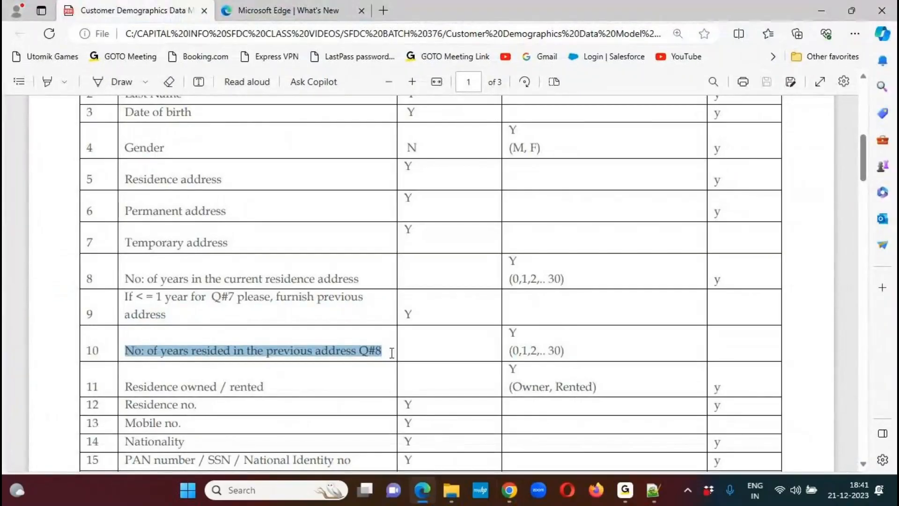
left_click(126, 350)
left_click_drag(126, 349, 342, 351)
left_click(140, 349)
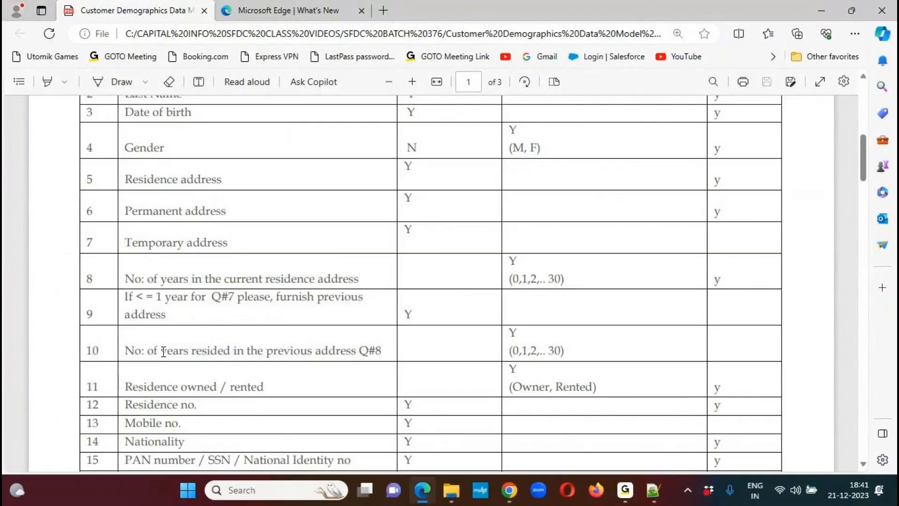
left_click_drag(125, 351, 382, 351)
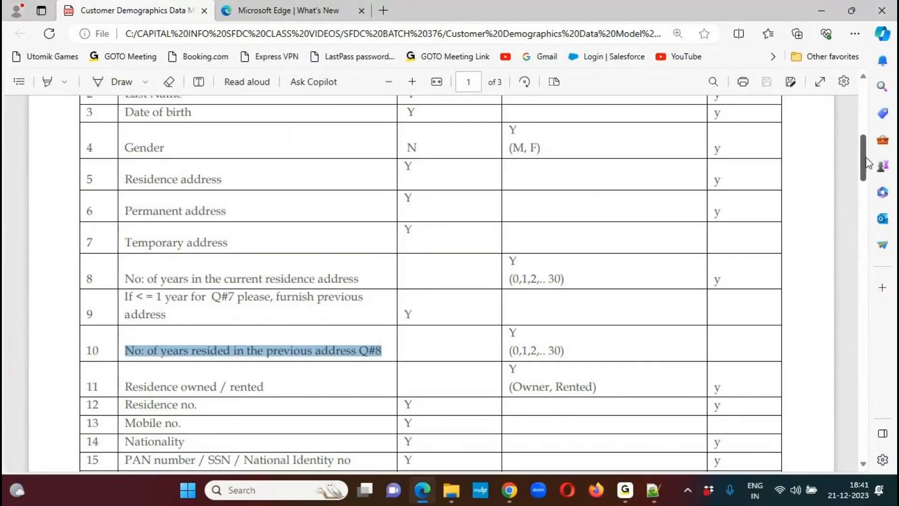
- Review the remaining data model rows through row 41 and close the Microsoft Edge What's New tab
scroll(860, 180, "down", 4)
left_click_drag(860, 175, 838, 343)
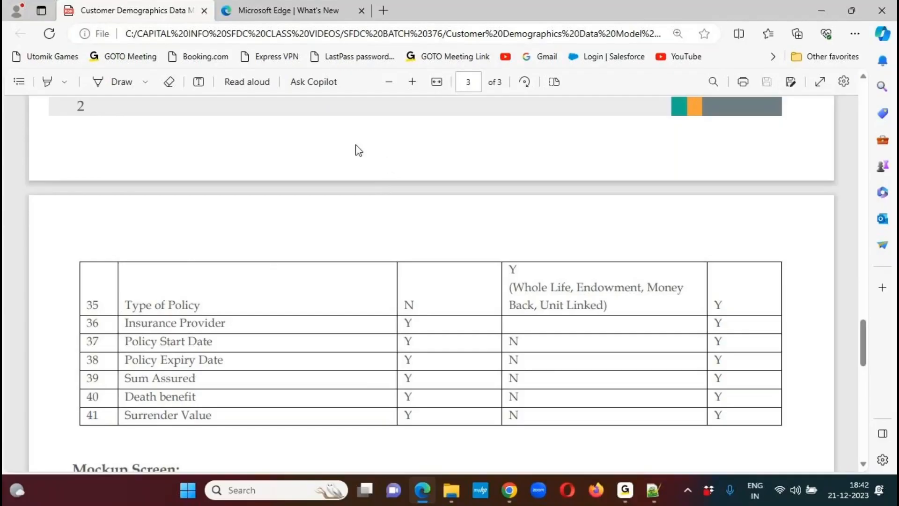
left_click(361, 10)
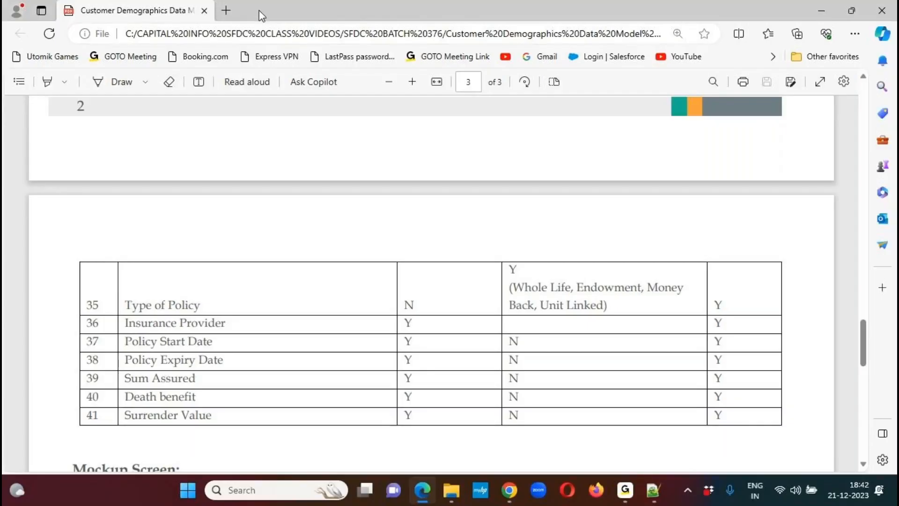
- Circle both columns of the Customer demographic details section in the PDF's mockup screen, and clear the markings
scroll(864, 345, "down", 2)
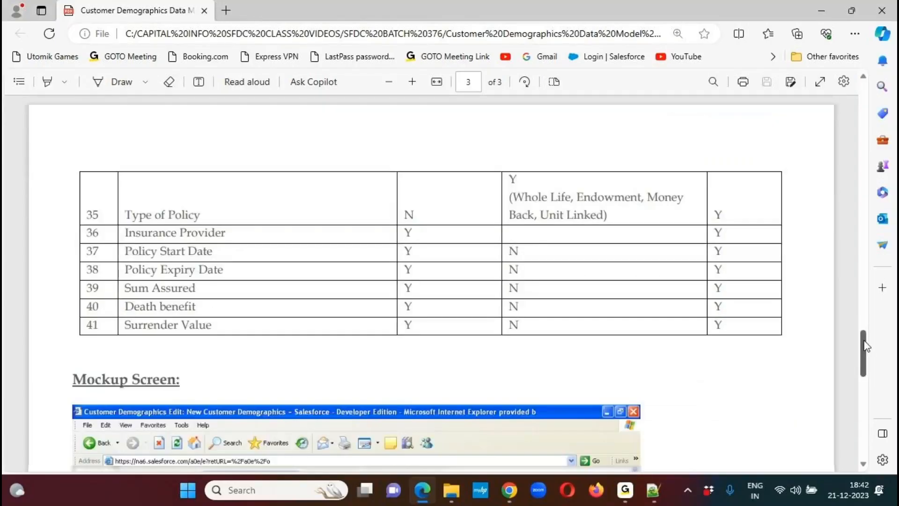
scroll(865, 345, "down", 8)
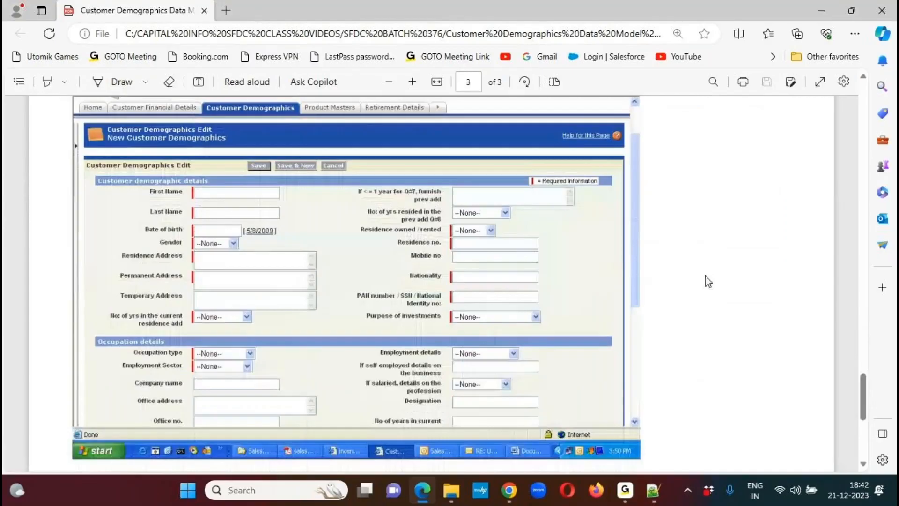
left_click_drag(193, 171, 151, 201)
mouse_move(174, 325)
left_mouse_down()
mouse_move(248, 347)
mouse_move(328, 229)
mouse_move(260, 164)
mouse_move(209, 179)
left_mouse_up()
mouse_move(494, 170)
left_mouse_down()
mouse_move(391, 196)
mouse_move(437, 169)
mouse_move(413, 177)
left_mouse_up()
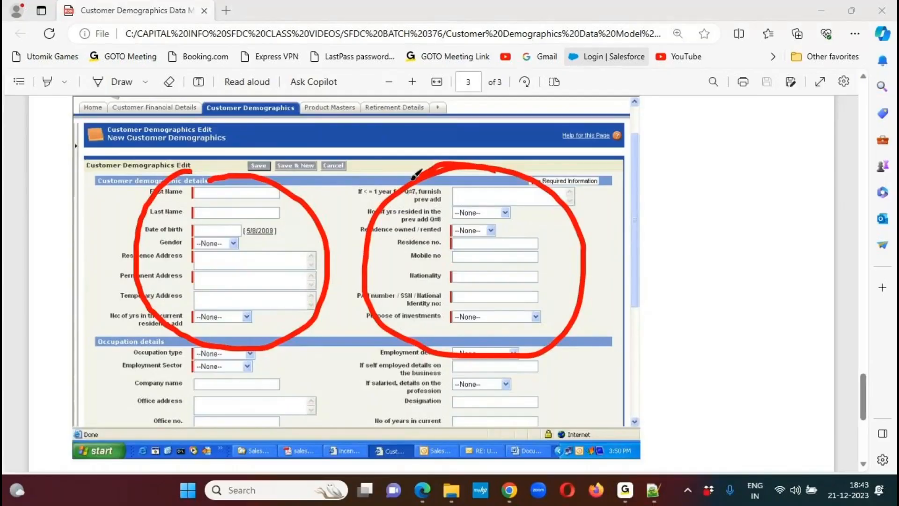
left_click(651, 24)
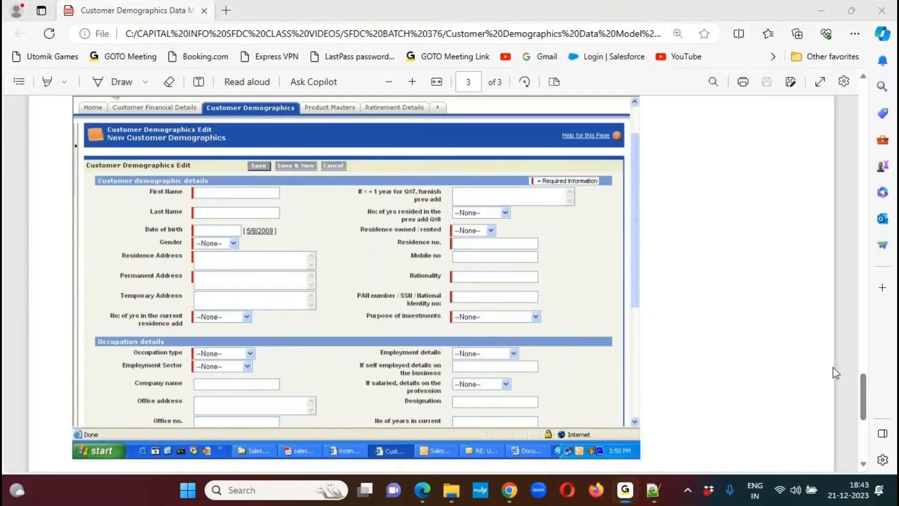
- Highlight the requirement's instruction to customize the layout as per the mockup screen, and switch back to the Notepad++ notes
left_click_drag(862, 382, 860, 104)
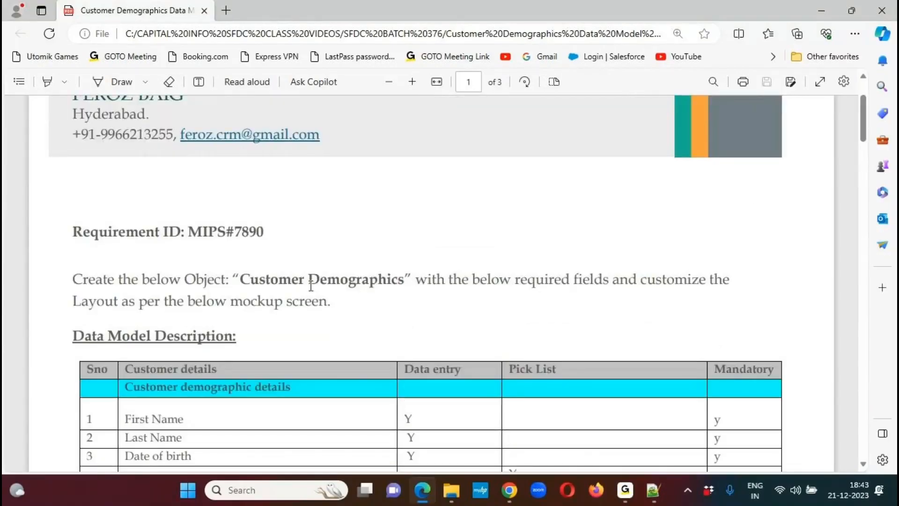
left_click_drag(291, 281, 515, 285)
left_click(604, 286)
left_click_drag(641, 280, 342, 305)
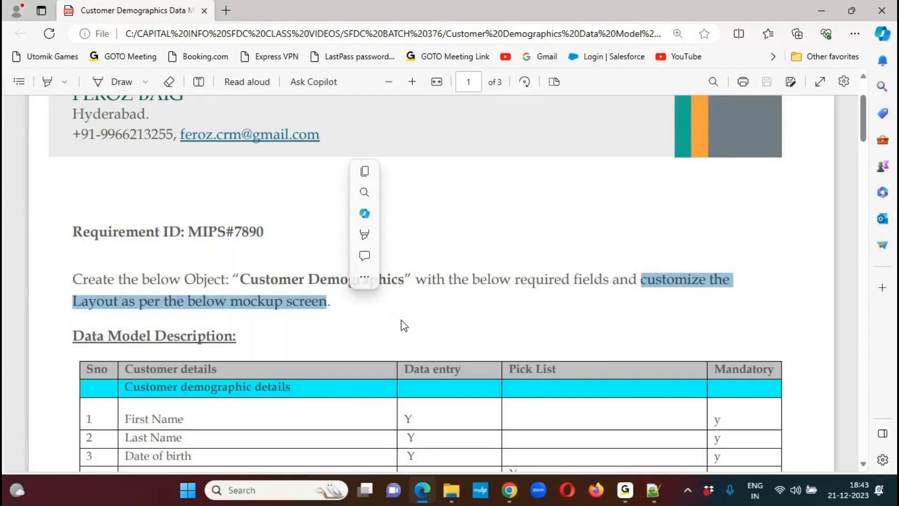
left_click(452, 325)
key("alt+Tab")
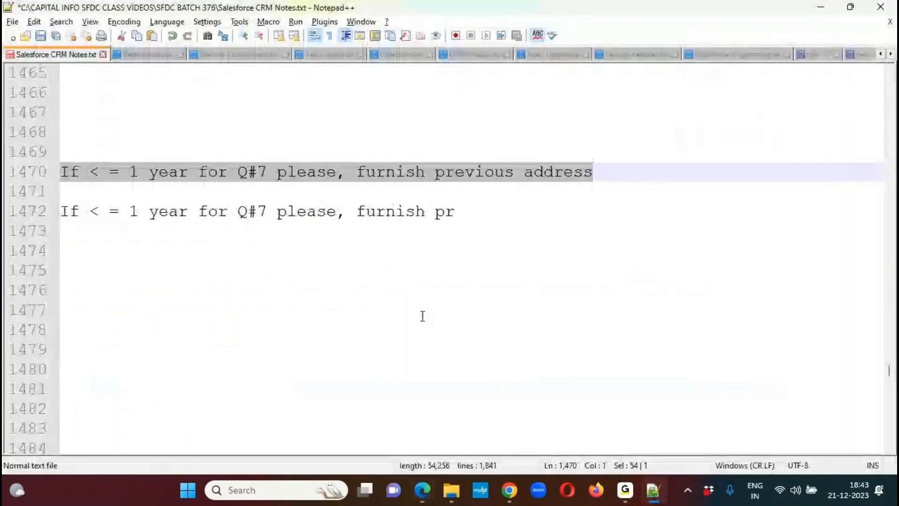